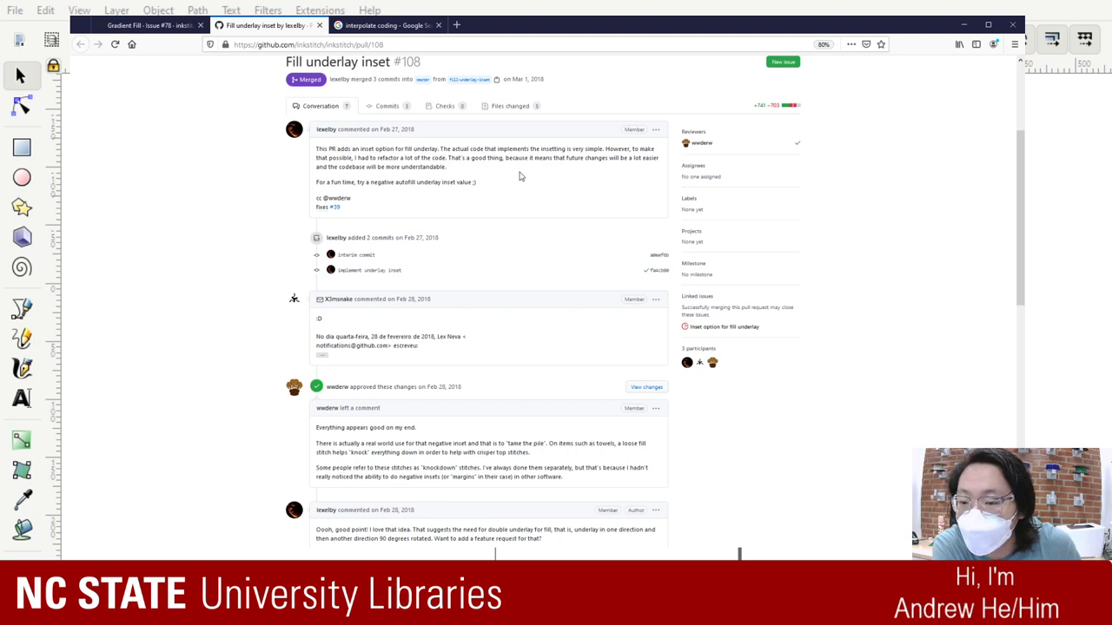
Step: Read the description and comments of the Fill underlay inset pull request #108
{"action": "scroll", "coordinate": [520, 176], "scroll_direction": "down", "scroll_amount": 1}
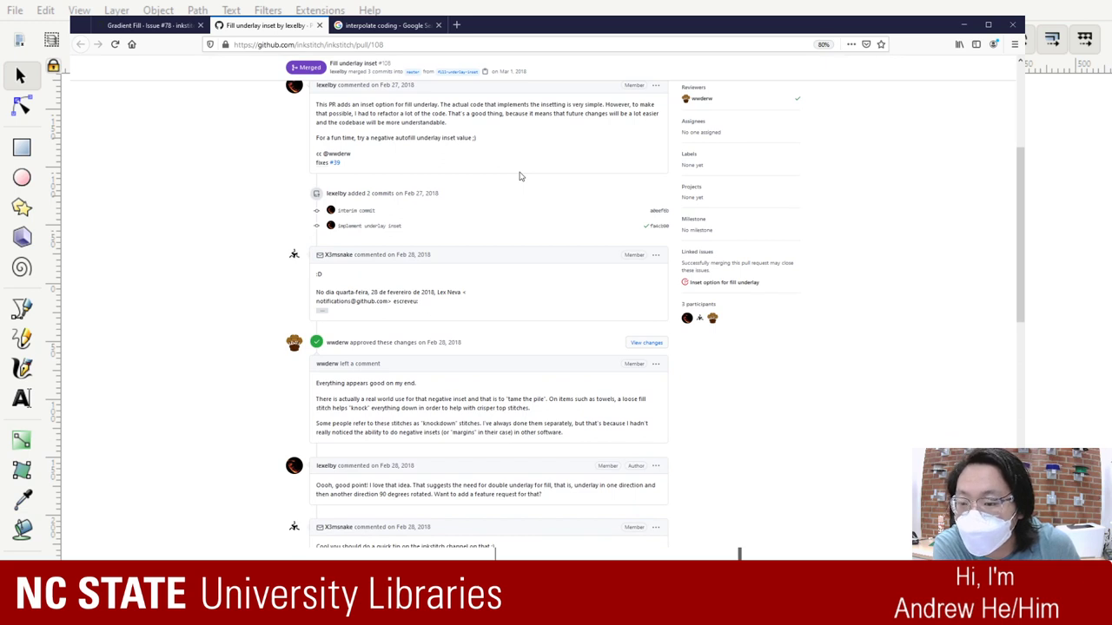
{"action": "scroll", "coordinate": [519, 176], "scroll_direction": "down", "scroll_amount": 1}
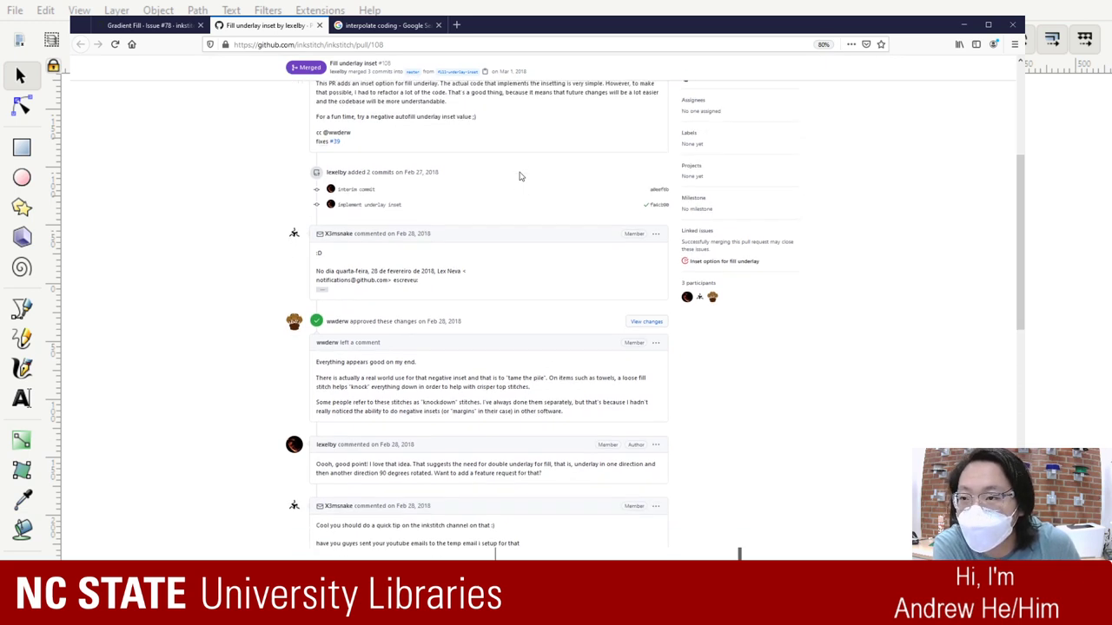
{"action": "scroll", "coordinate": [519, 176], "scroll_direction": "up", "scroll_amount": 2}
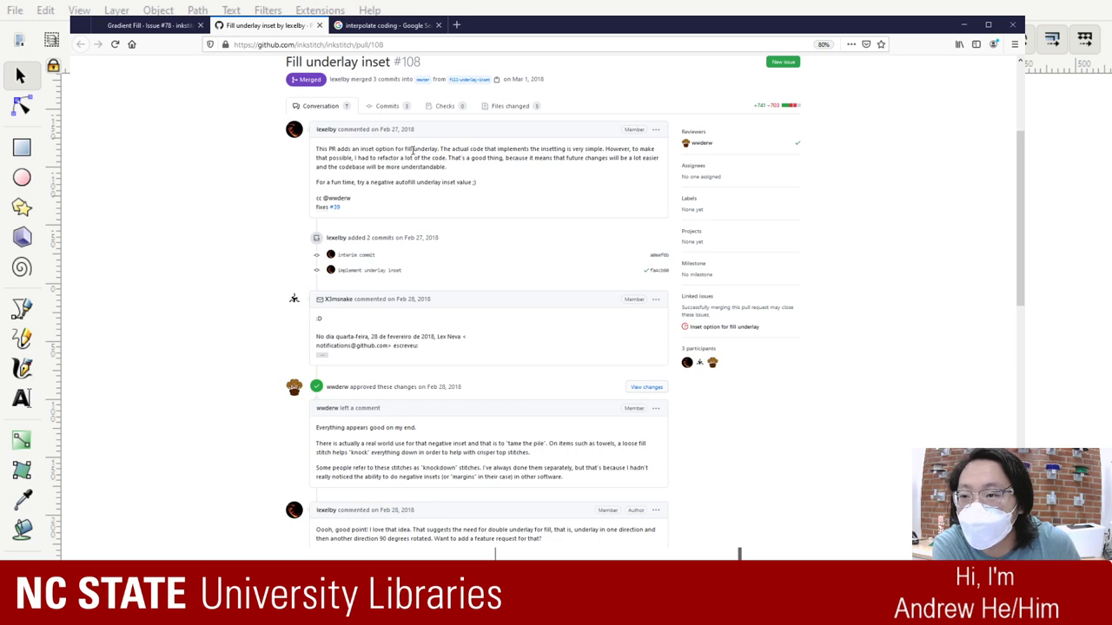
{"action": "left_click_drag", "start_coordinate": [477, 195], "coordinate": [341, 153]}
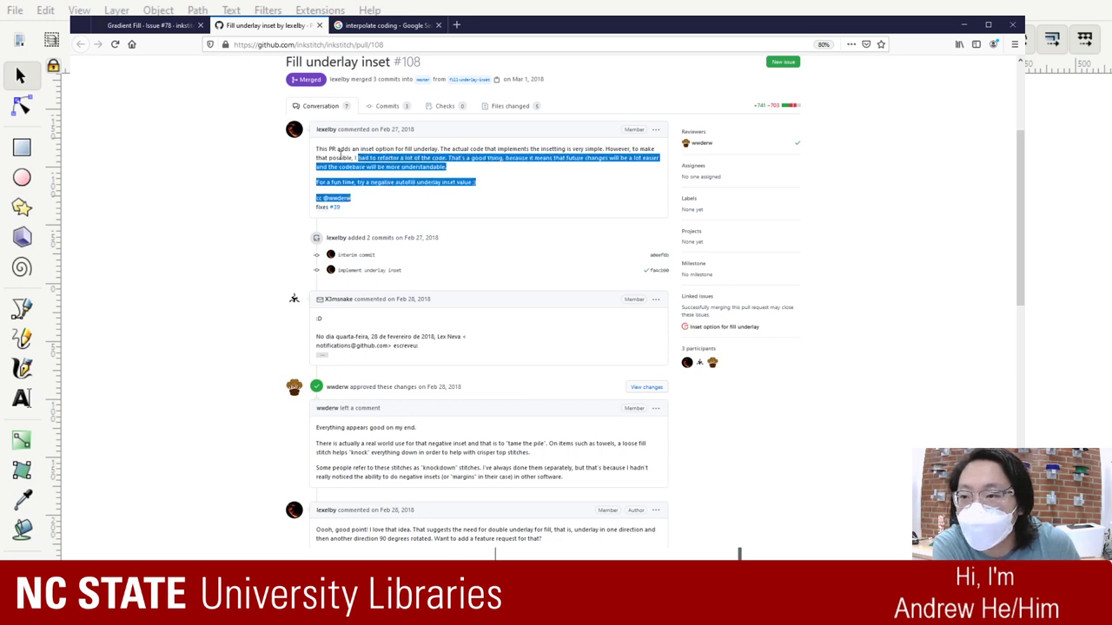
{"action": "left_click", "coordinate": [340, 152]}
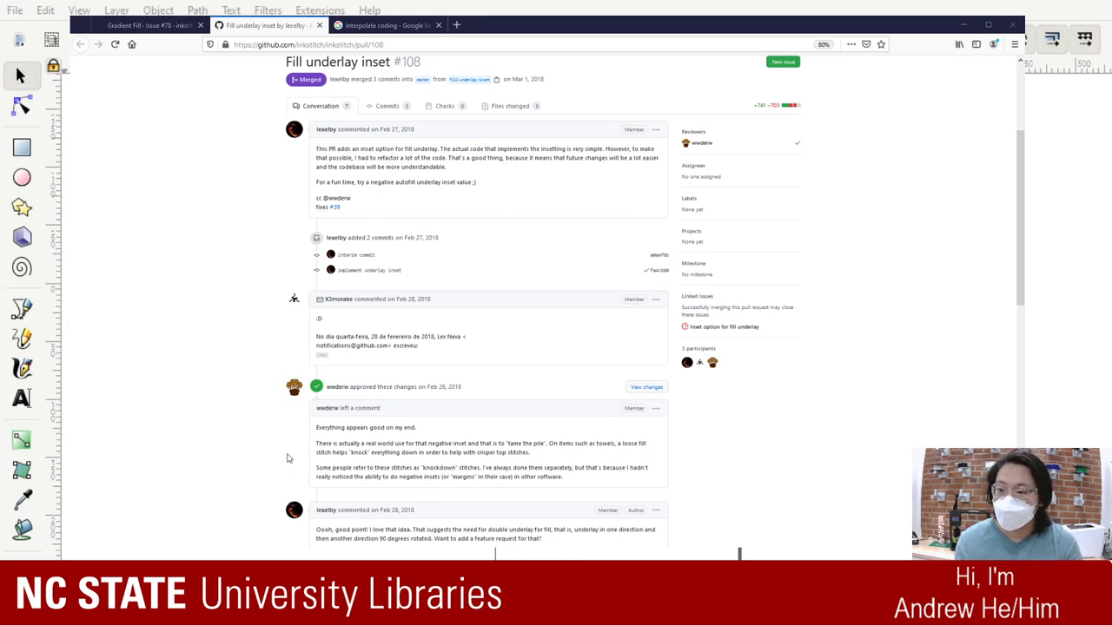
{"action": "left_click_drag", "start_coordinate": [290, 460], "coordinate": [289, 469]}
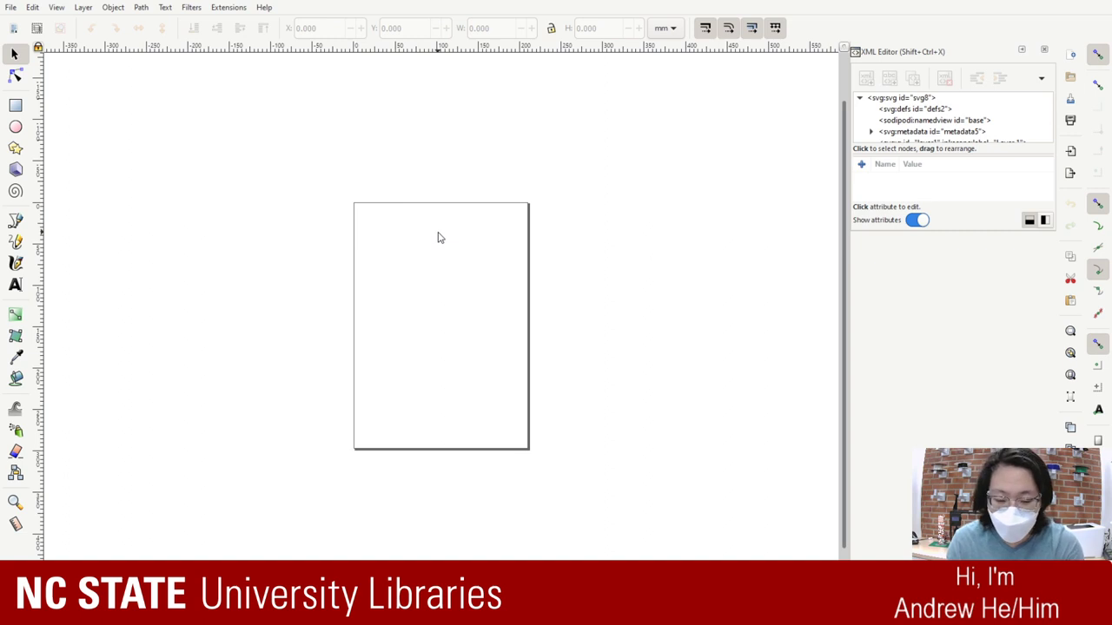
Step: Switch to Inkscape and draw a rectangle about 74 mm wide and 81 mm high on an empty area of the canvas
{"action": "key", "text": "plus"}
{"action": "key", "text": "plus"}
{"action": "key", "text": "plus"}
{"action": "key", "text": "plus"}
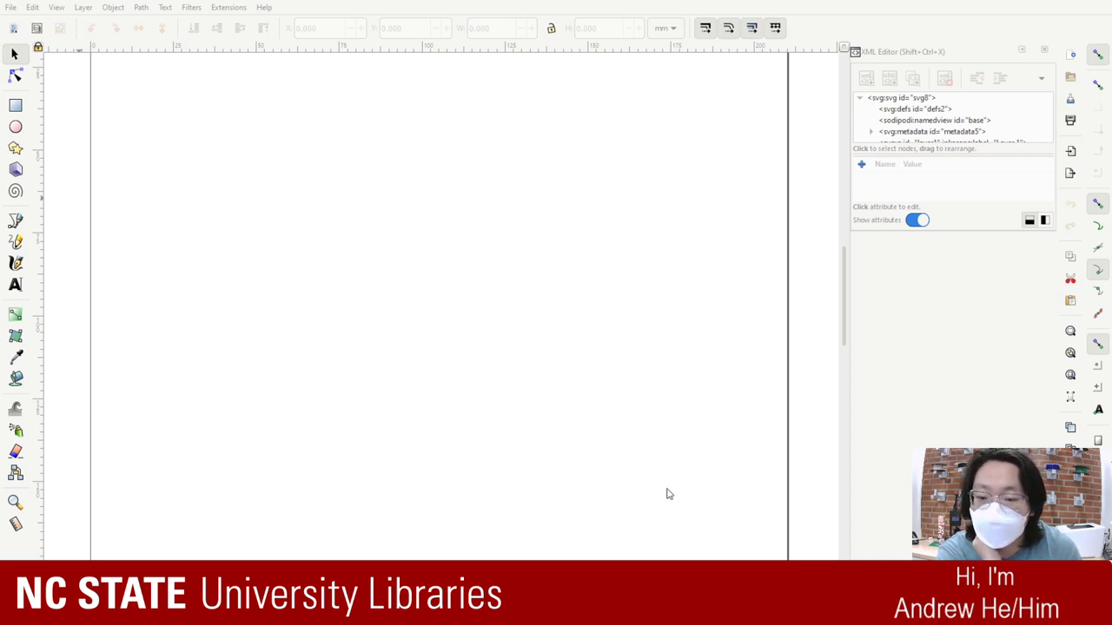
{"action": "key", "text": "Delete"}
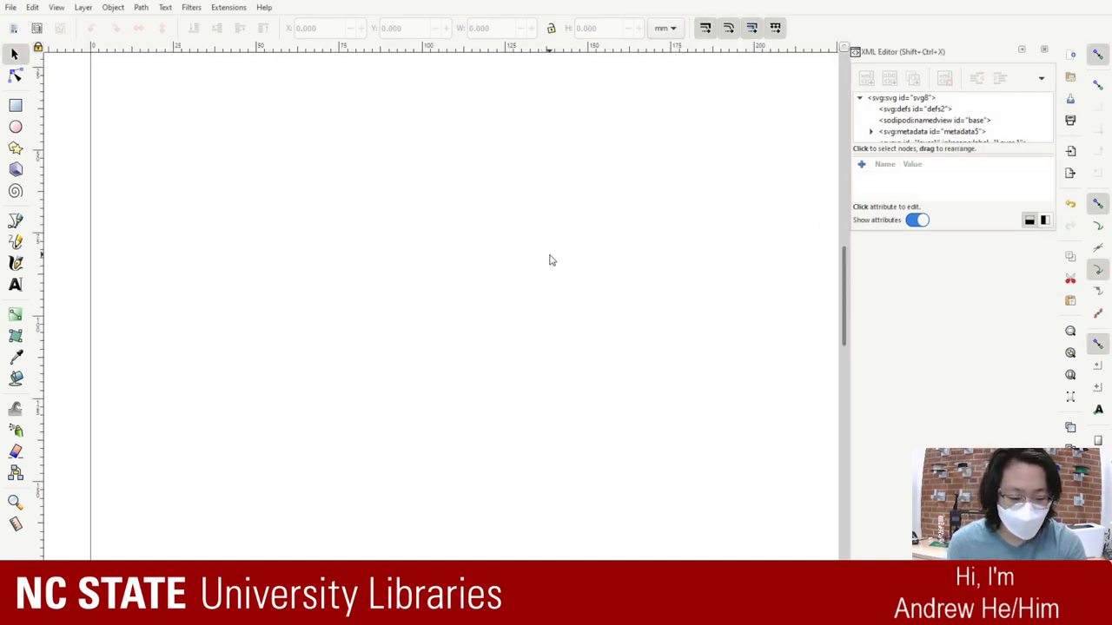
{"action": "scroll", "coordinate": [549, 261], "scroll_direction": "down", "scroll_amount": 3}
{"action": "scroll", "coordinate": [549, 261], "scroll_direction": "up", "scroll_amount": 3}
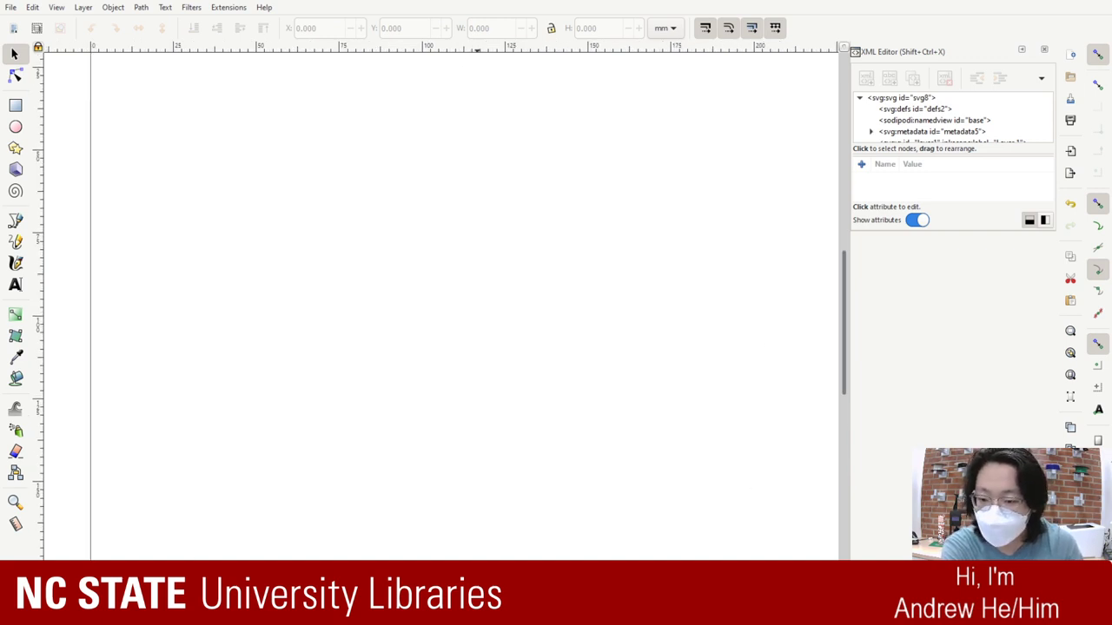
{"action": "scroll", "coordinate": [434, 304], "scroll_direction": "right", "scroll_amount": 5}
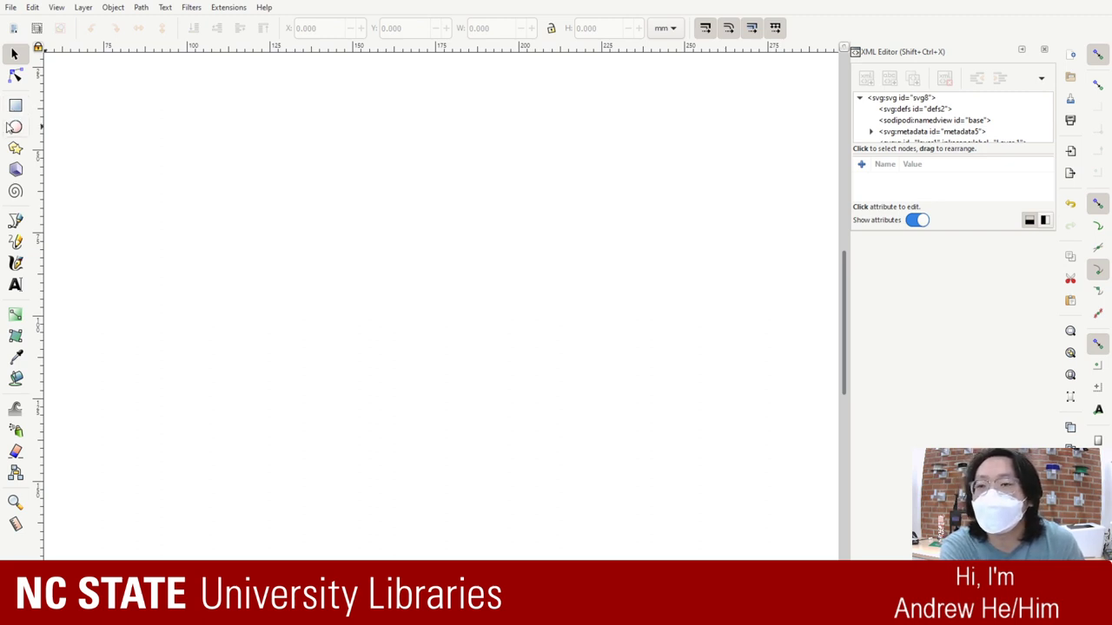
{"action": "left_click", "coordinate": [15, 106]}
{"action": "left_click_drag", "start_coordinate": [267, 166], "coordinate": [517, 439]}
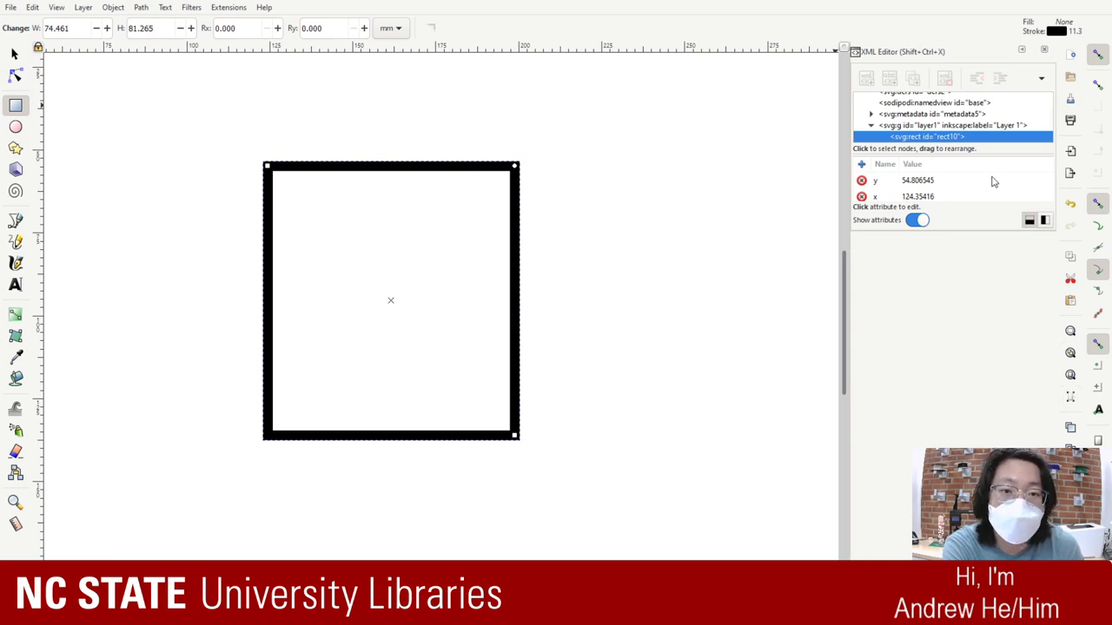
Step: Try a flat color and a radial gradient on the rectangle's fill, settling on a linear gradient
{"action": "key", "text": "ctrl+shift+f"}
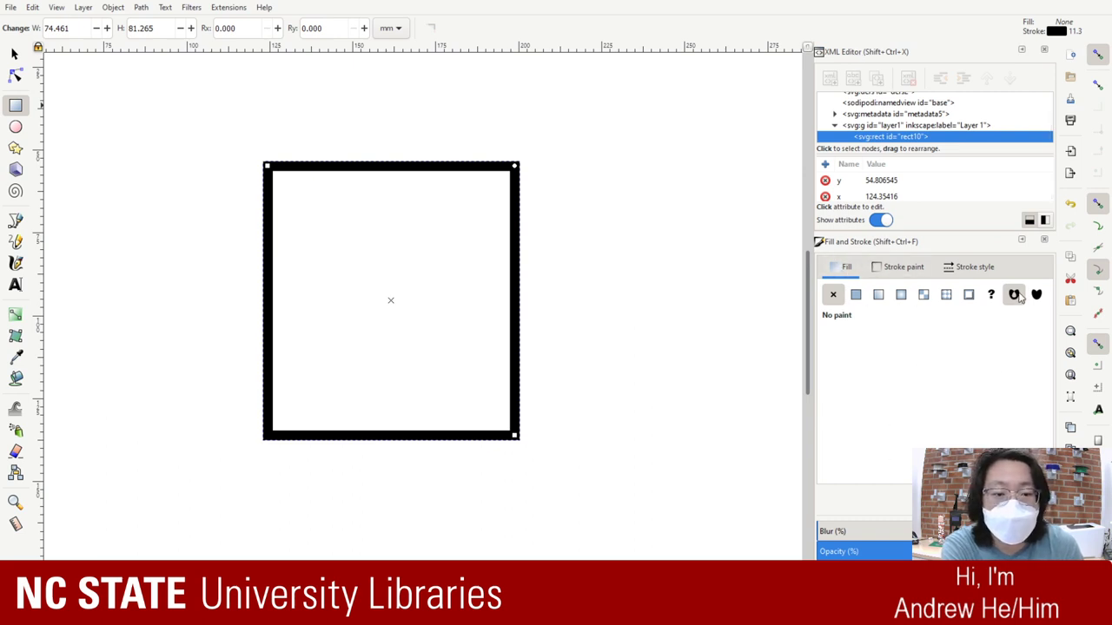
{"action": "left_click", "coordinate": [856, 295]}
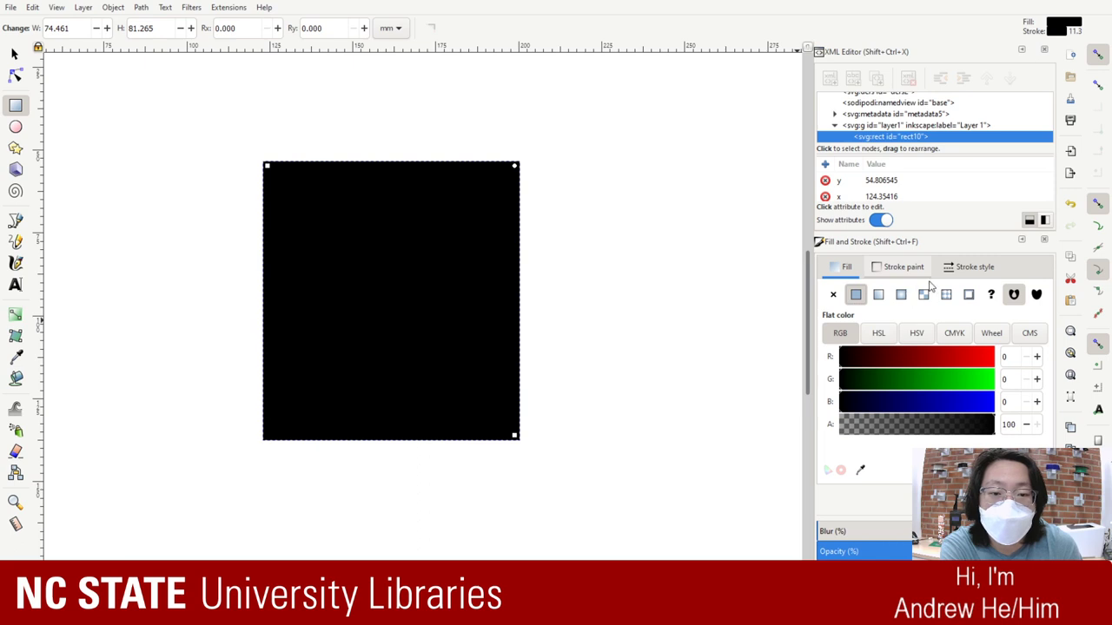
{"action": "left_click", "coordinate": [878, 295]}
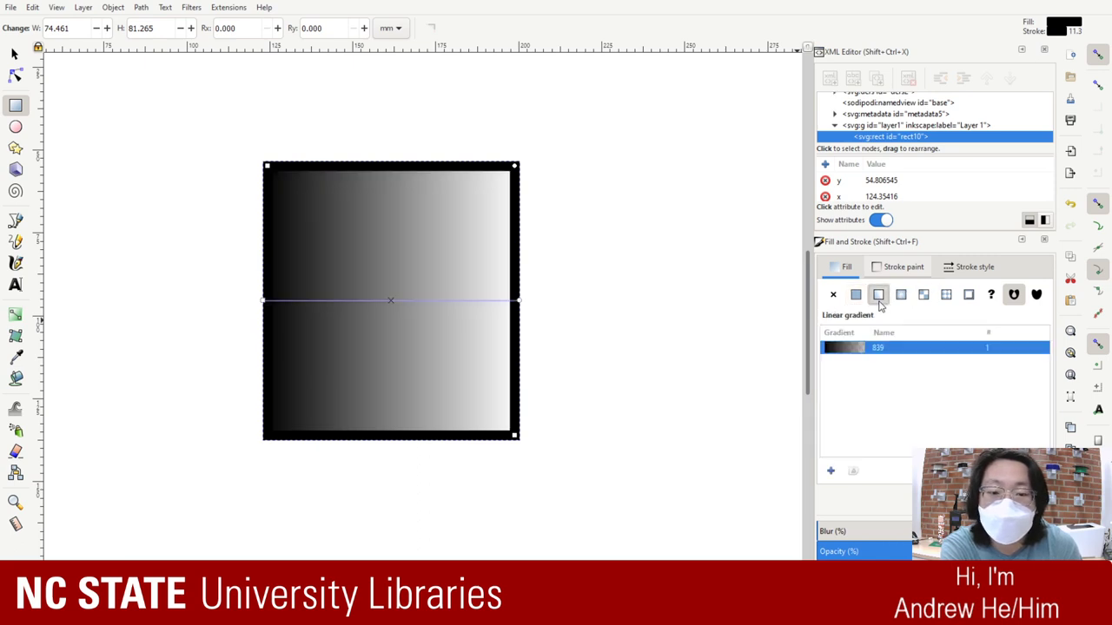
{"action": "left_click", "coordinate": [903, 300]}
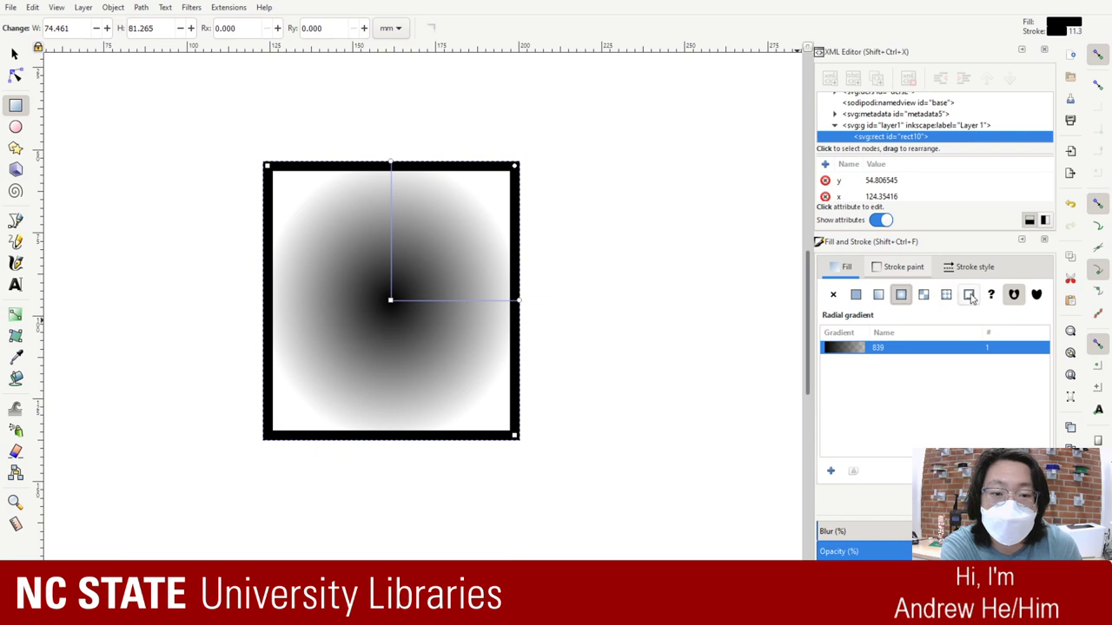
{"action": "left_click", "coordinate": [878, 296]}
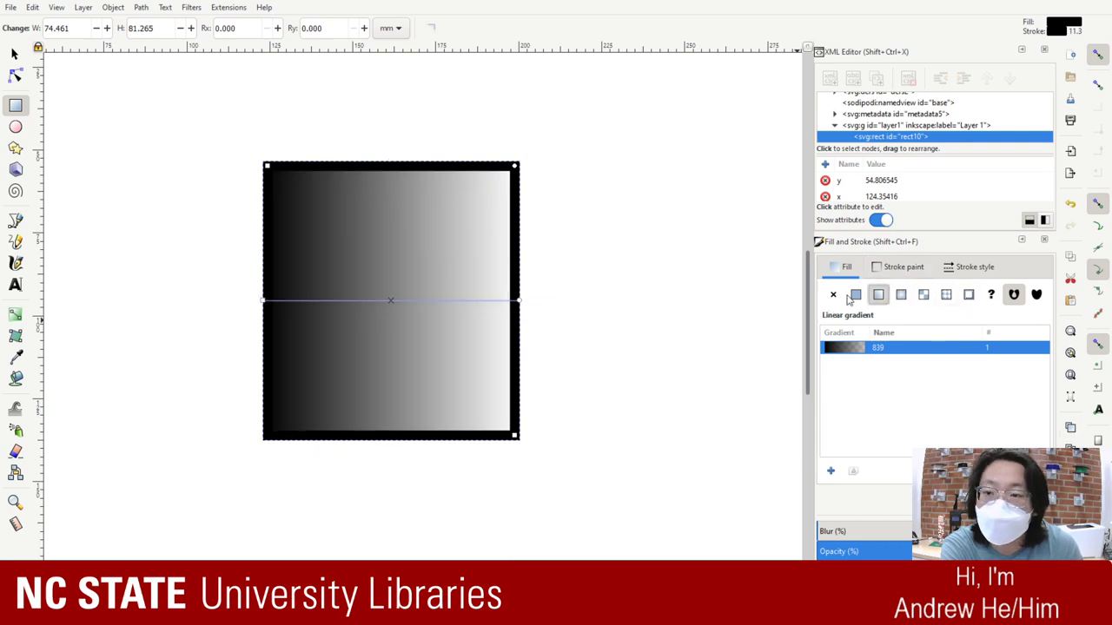
Step: Remove the stroke paint from the gradient-filled rectangle and return to its fill settings
{"action": "left_click", "coordinate": [908, 268]}
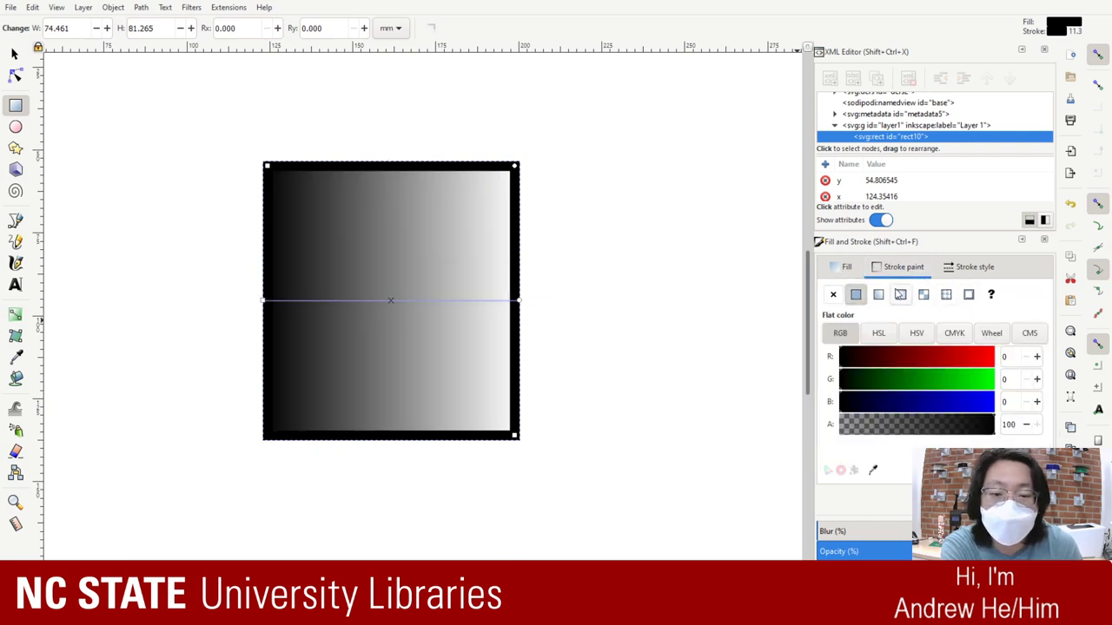
{"action": "left_click", "coordinate": [833, 294]}
{"action": "left_click", "coordinate": [847, 269]}
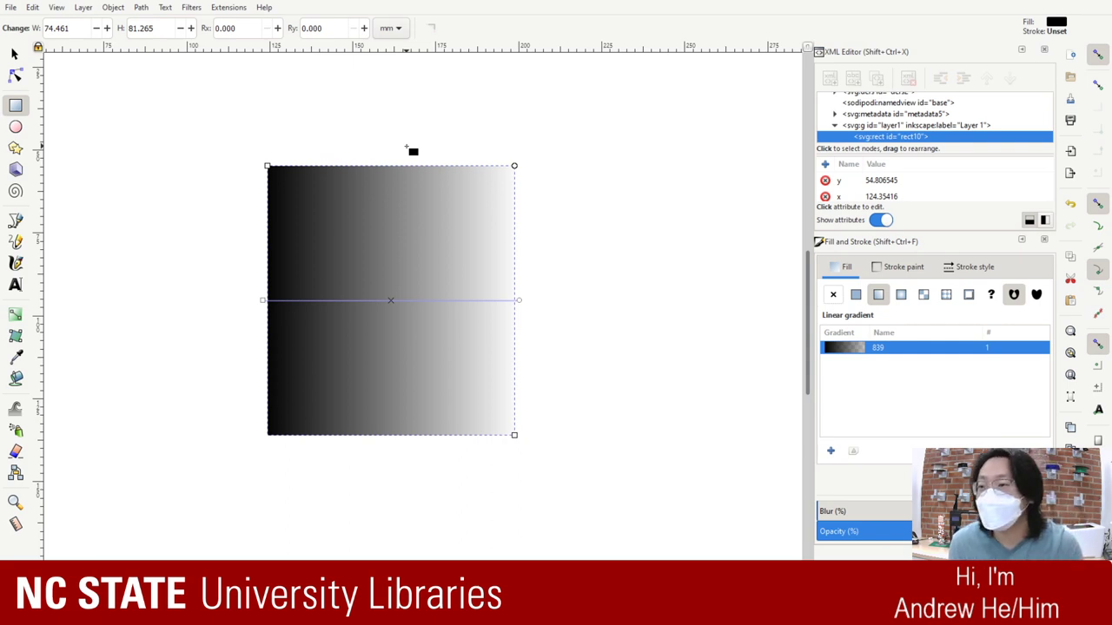
Step: Place a horizontally mirrored copy of the gradient rectangle just to the right of the original, at about X 203 mm, Y 54 mm
{"action": "left_click", "coordinate": [15, 53]}
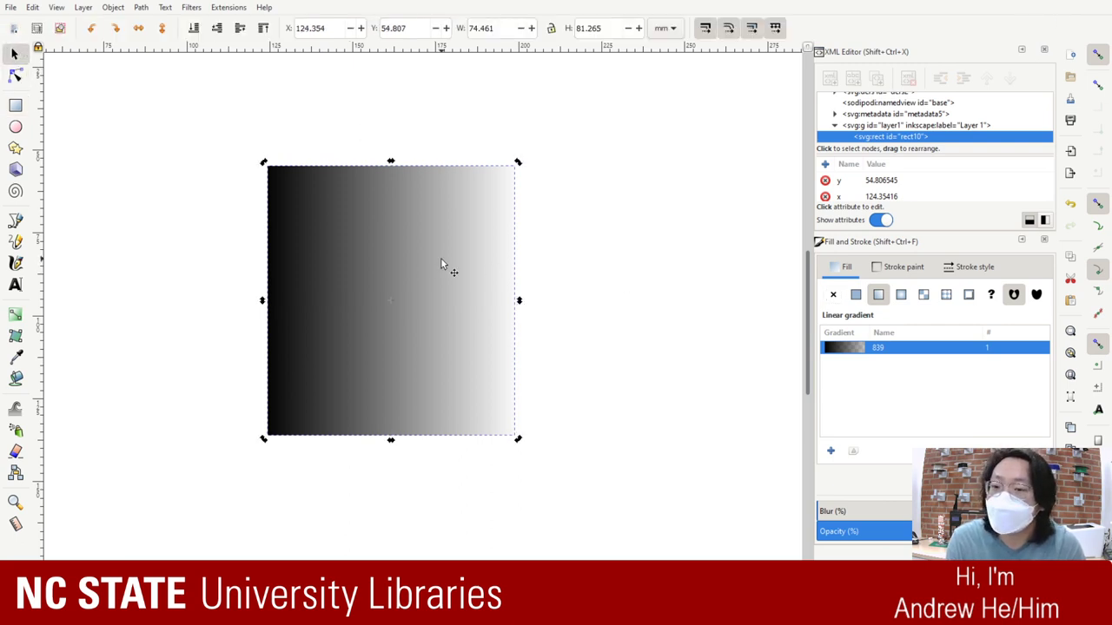
{"action": "key", "text": "ctrl+c"}
{"action": "left_click", "coordinate": [556, 237]}
{"action": "key", "text": "ctrl+v"}
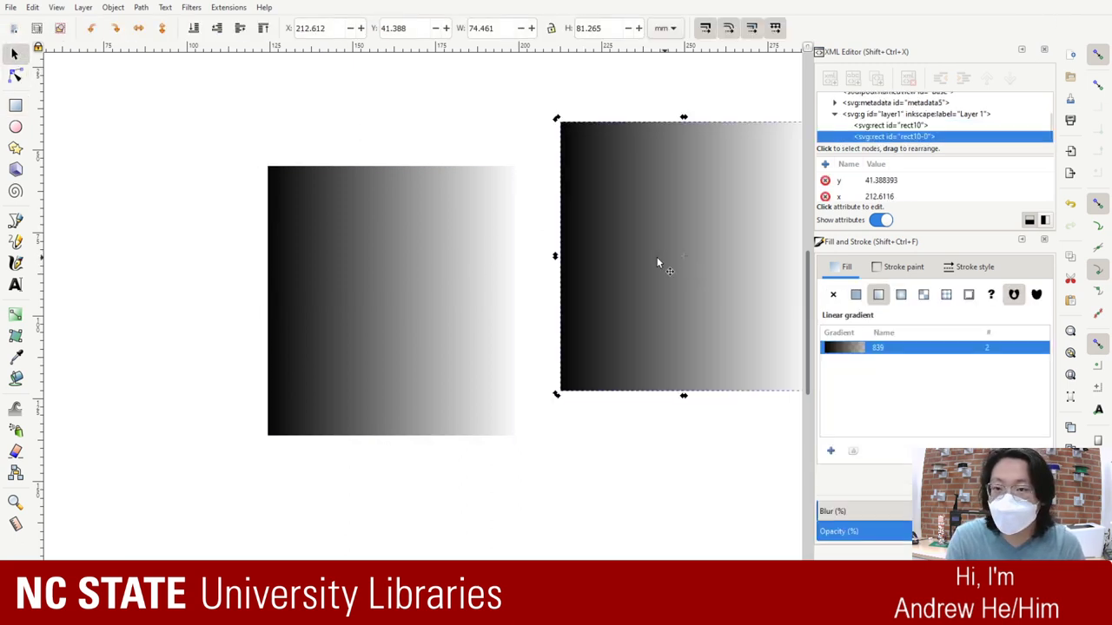
{"action": "left_click_drag", "start_coordinate": [658, 260], "coordinate": [640, 284]}
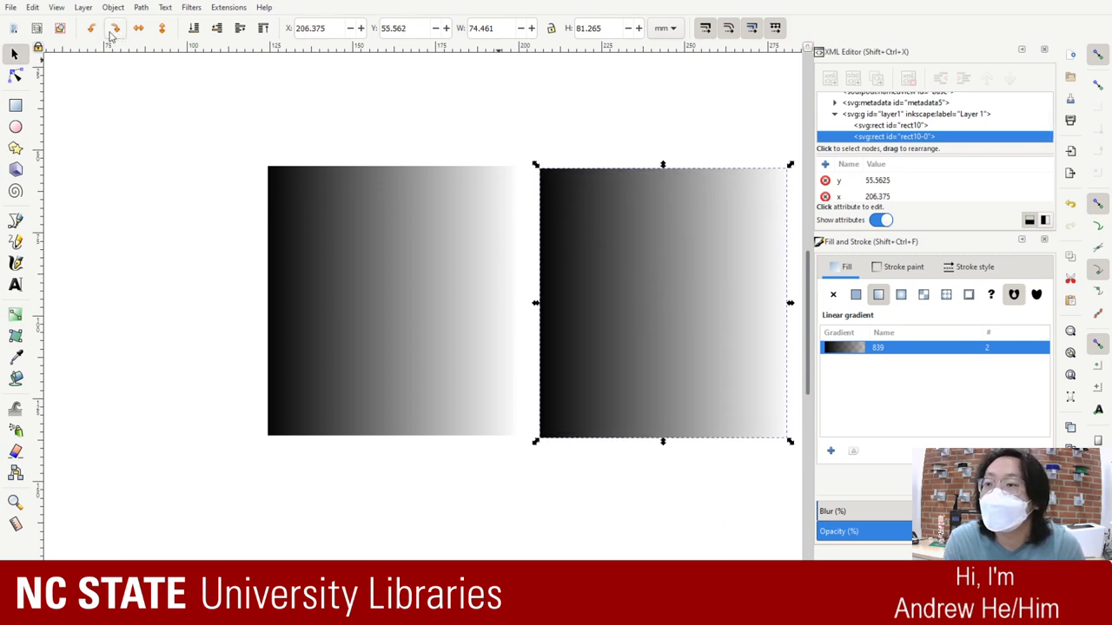
{"action": "left_click", "coordinate": [138, 30]}
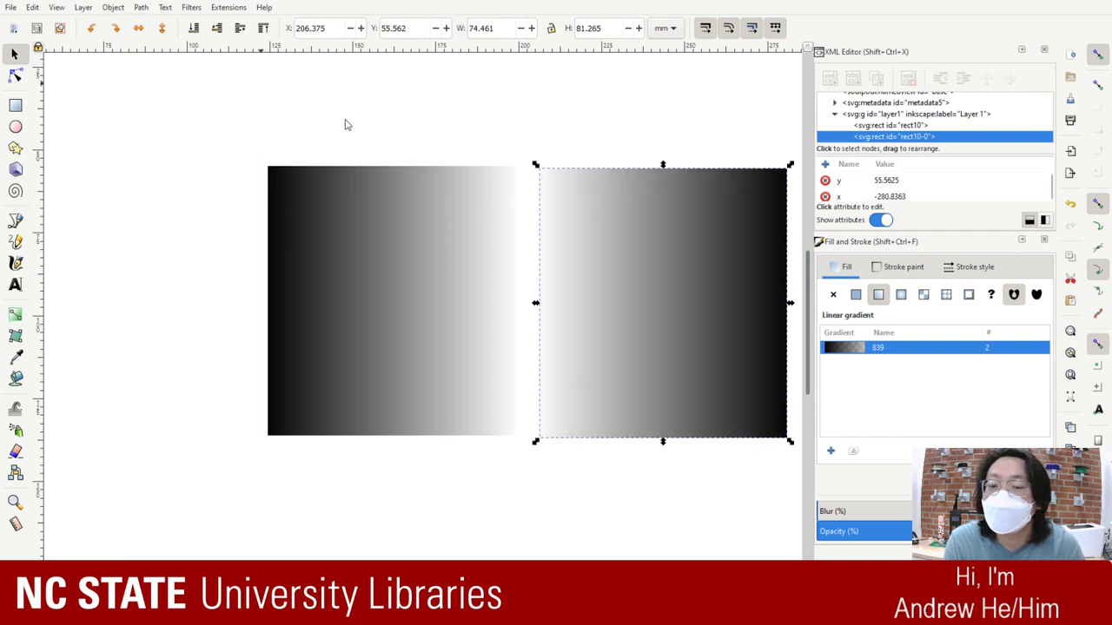
{"action": "left_click_drag", "start_coordinate": [606, 263], "coordinate": [660, 261]}
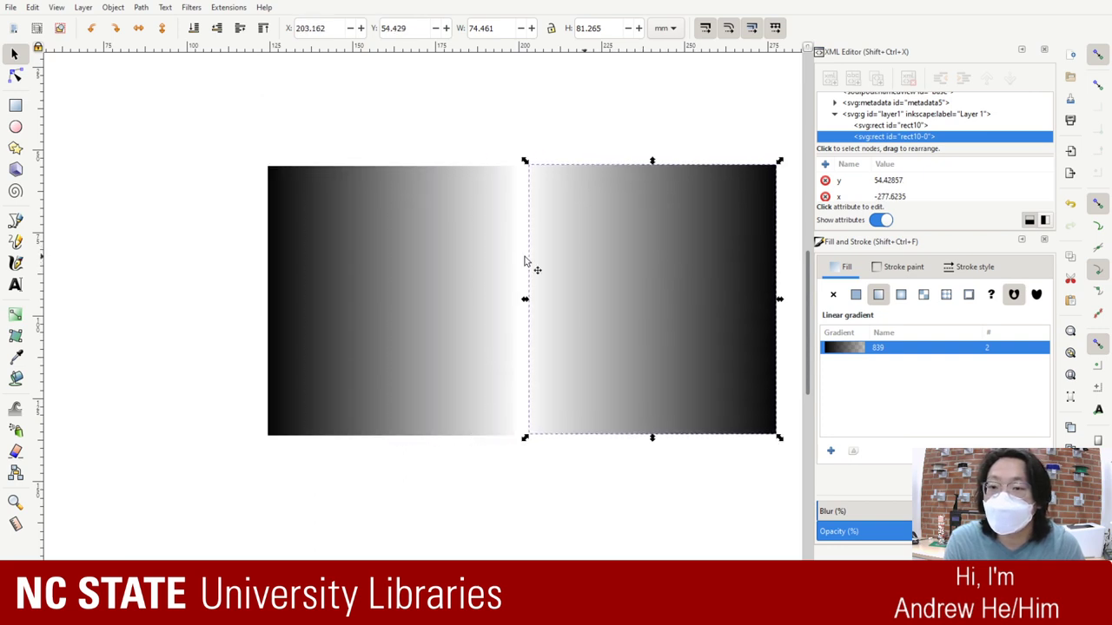
Step: Select the original rectangle on the left and close the XML Editor, keeping the rectangle's fill settings open
{"action": "left_click", "coordinate": [408, 264]}
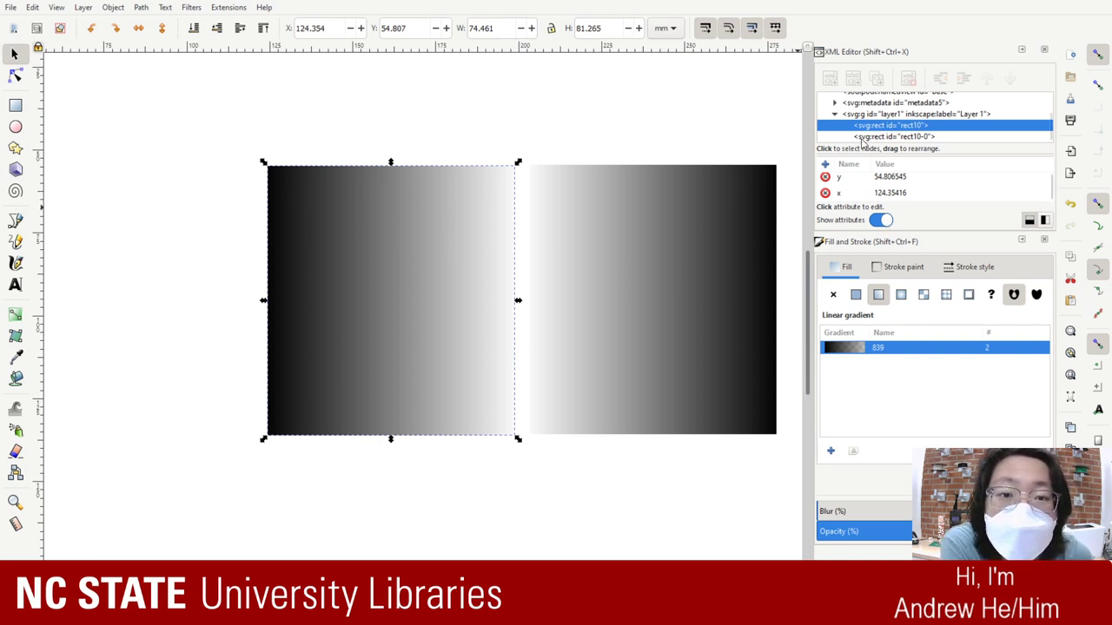
{"action": "scroll", "coordinate": [864, 143], "scroll_direction": "up", "scroll_amount": 2}
{"action": "left_click", "coordinate": [1044, 49]}
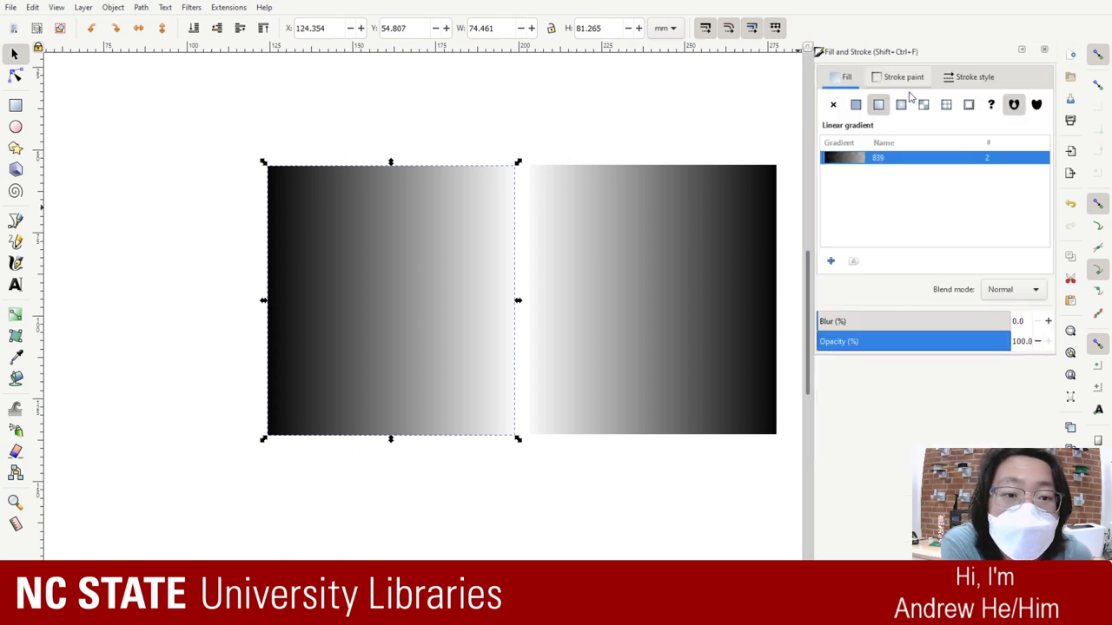
{"action": "left_click", "coordinate": [964, 77]}
{"action": "left_click", "coordinate": [842, 77]}
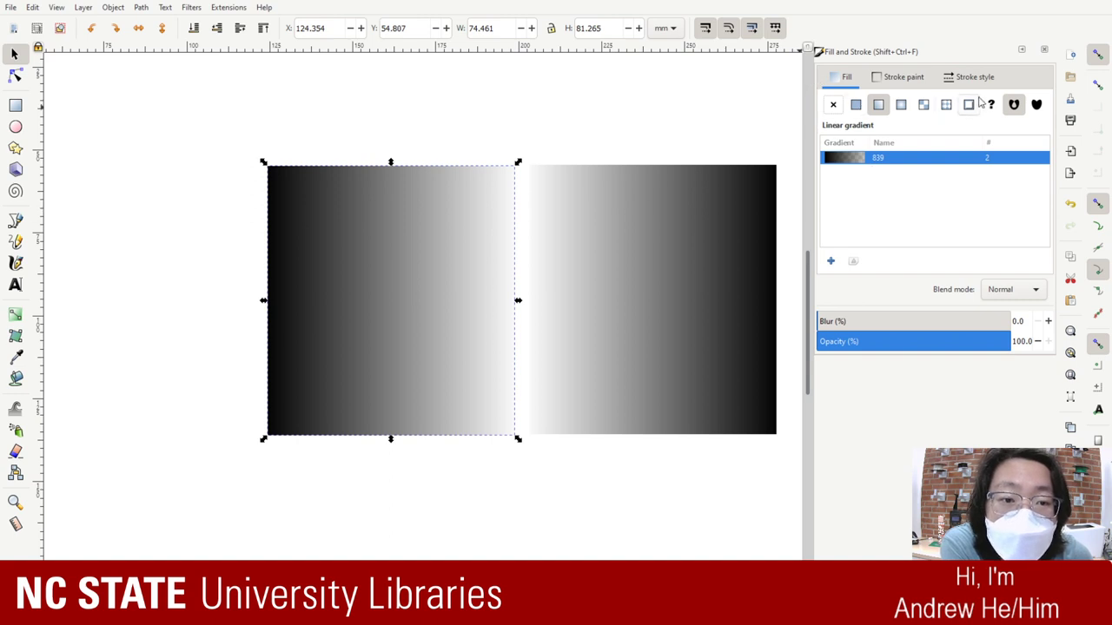
Step: Duplicate the left rectangle's linear gradient and rename the new gradient 700
{"action": "left_click", "coordinate": [832, 261]}
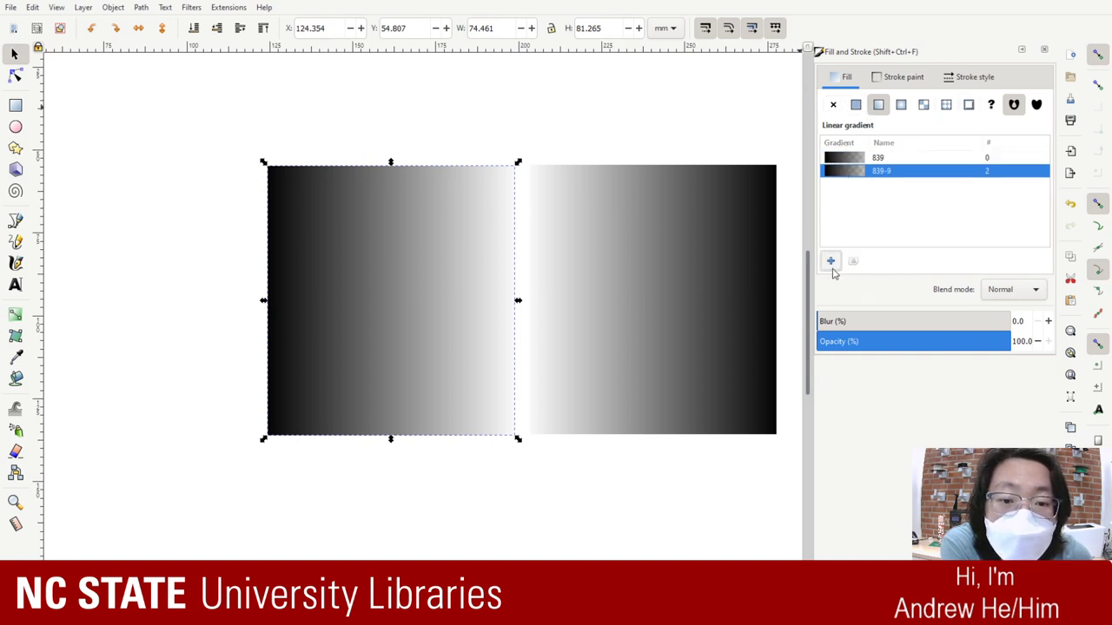
{"action": "left_click", "coordinate": [893, 174]}
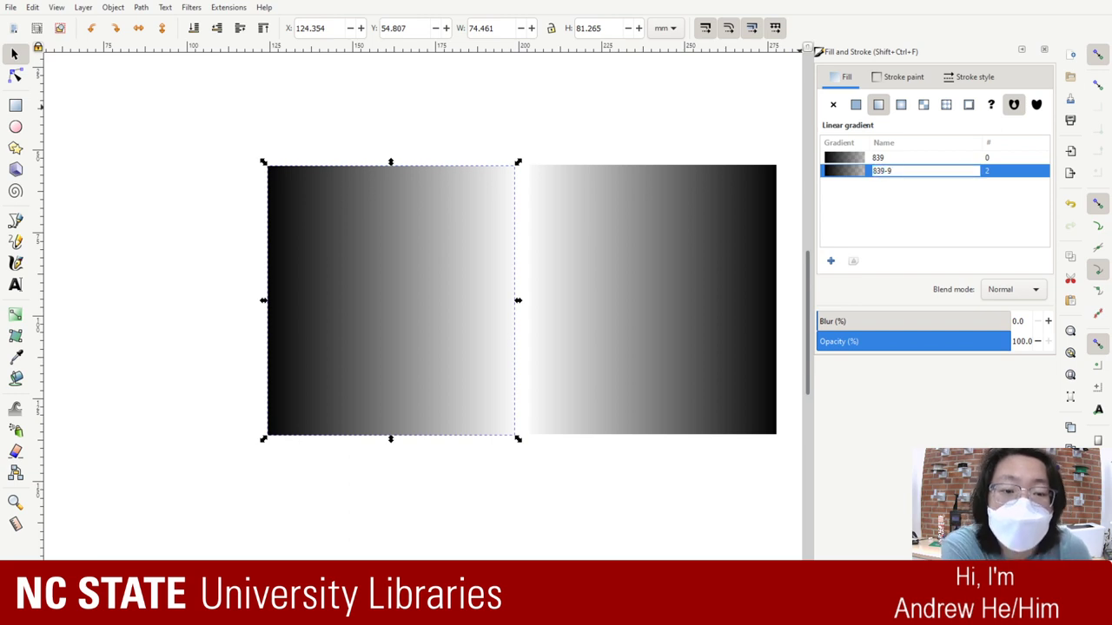
{"action": "key", "text": "BackSpace"}
{"action": "key", "text": "BackSpace"}
{"action": "key", "text": "BackSpace"}
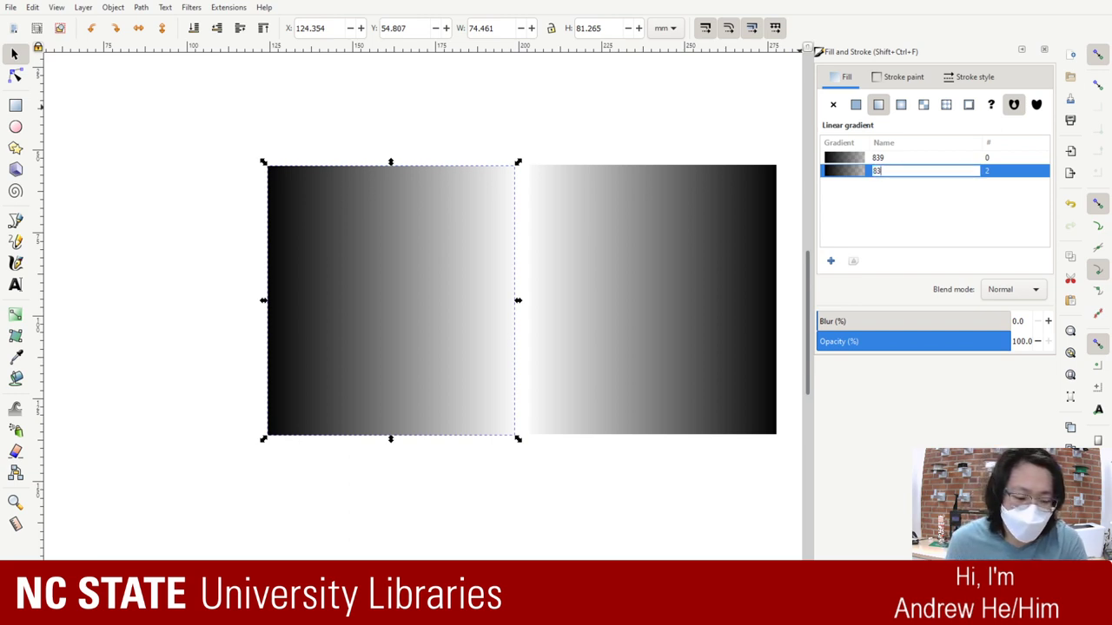
{"action": "key", "text": "BackSpace"}
{"action": "key", "text": "BackSpace"}
{"action": "type", "text": "700"}
{"action": "key", "text": "Return"}
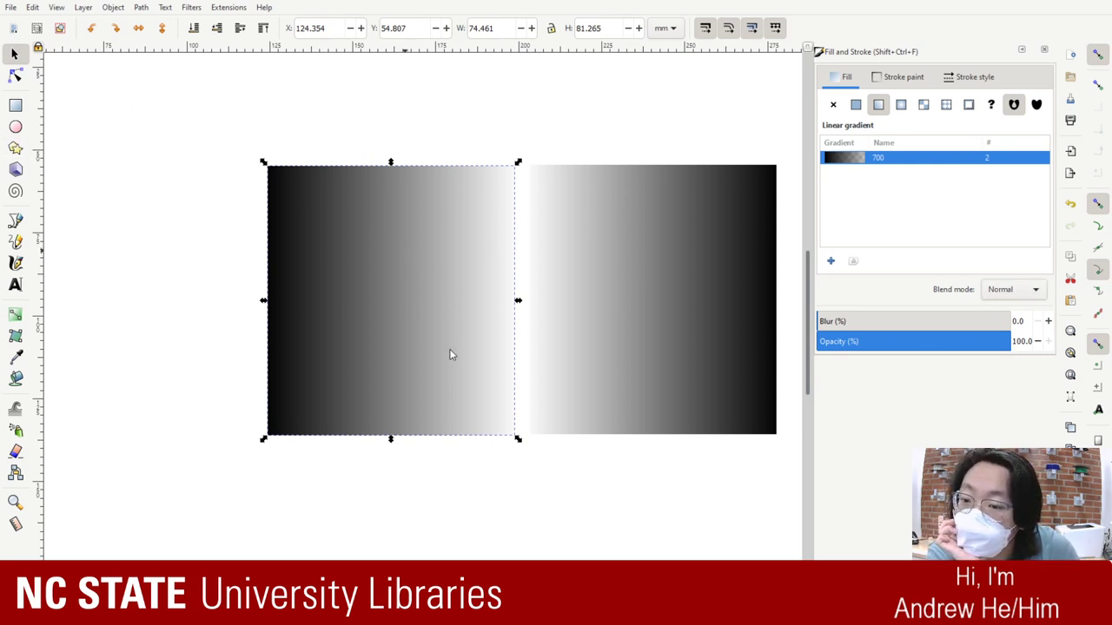
Step: Check the left rectangle's object properties and collapse the Object Properties dialog
{"action": "key", "text": "ctrl+shift+o"}
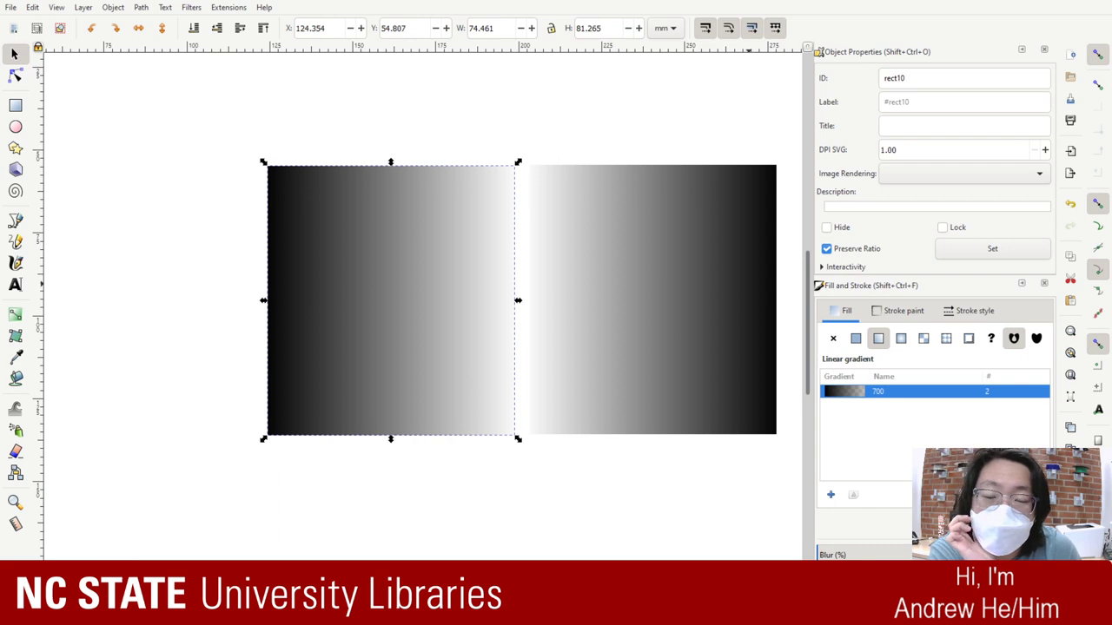
{"action": "left_click", "coordinate": [1043, 54]}
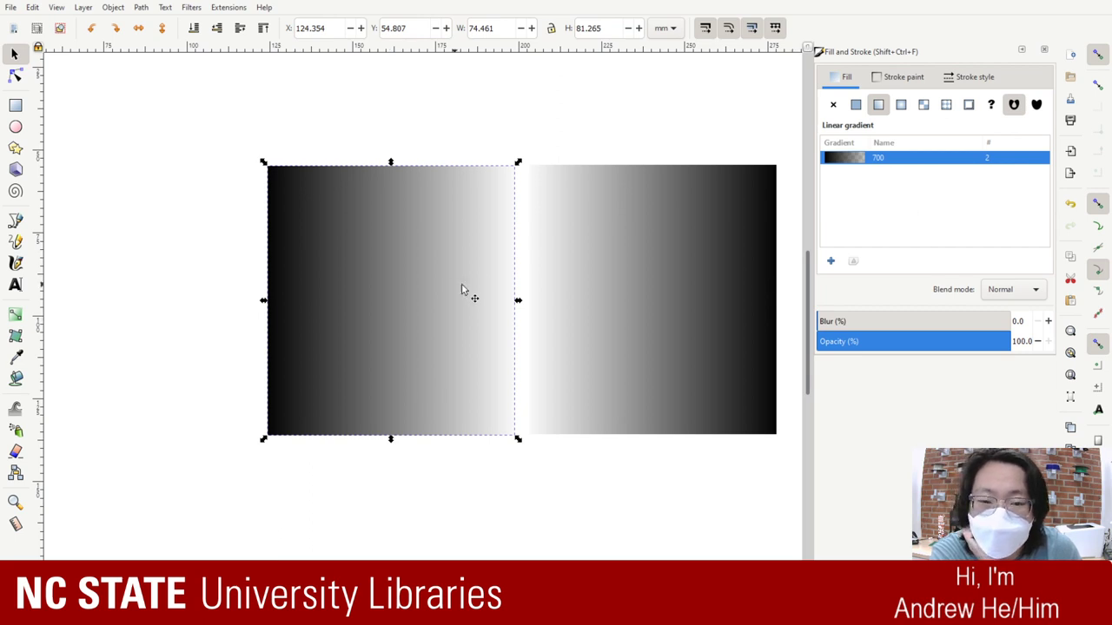
{"action": "key", "text": "ctrl+shift+o"}
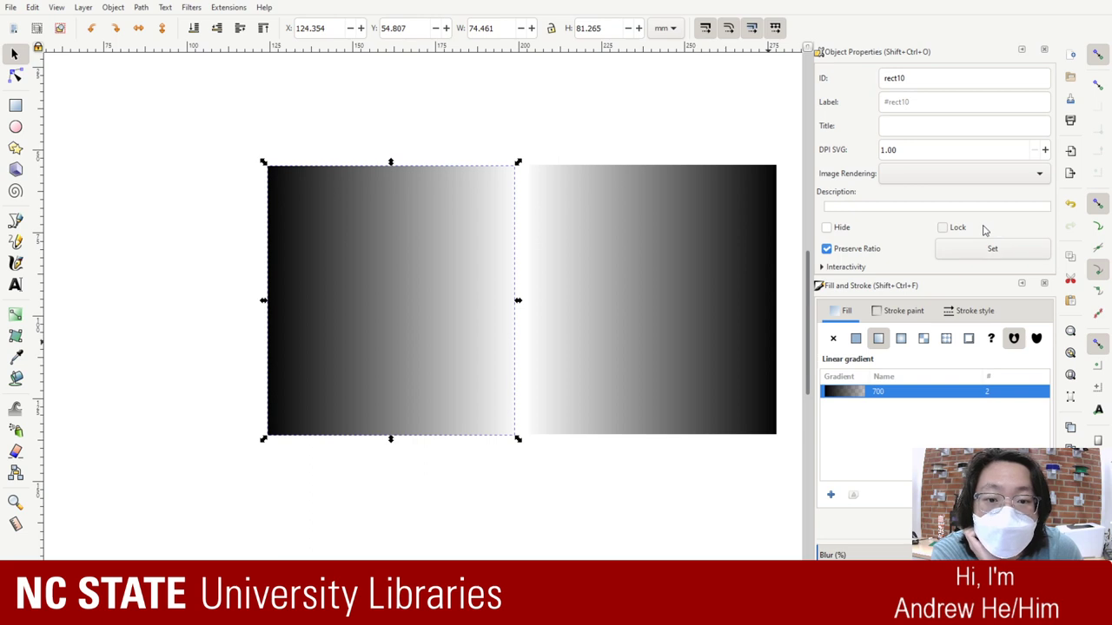
{"action": "left_click", "coordinate": [1022, 49]}
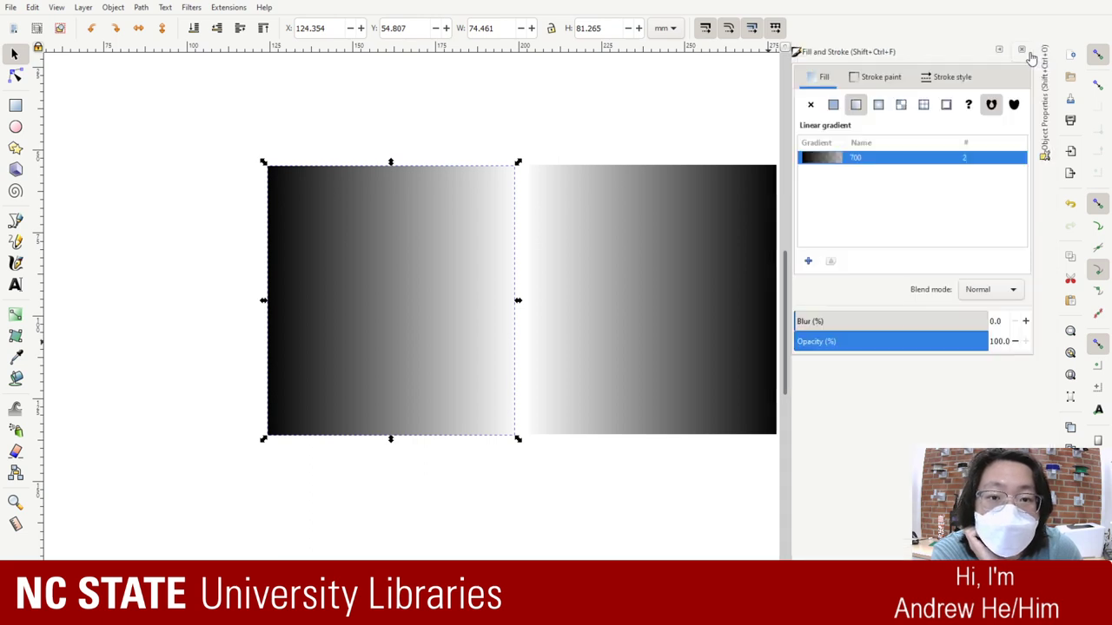
{"action": "left_click", "coordinate": [1045, 155]}
{"action": "left_click", "coordinate": [1022, 50]}
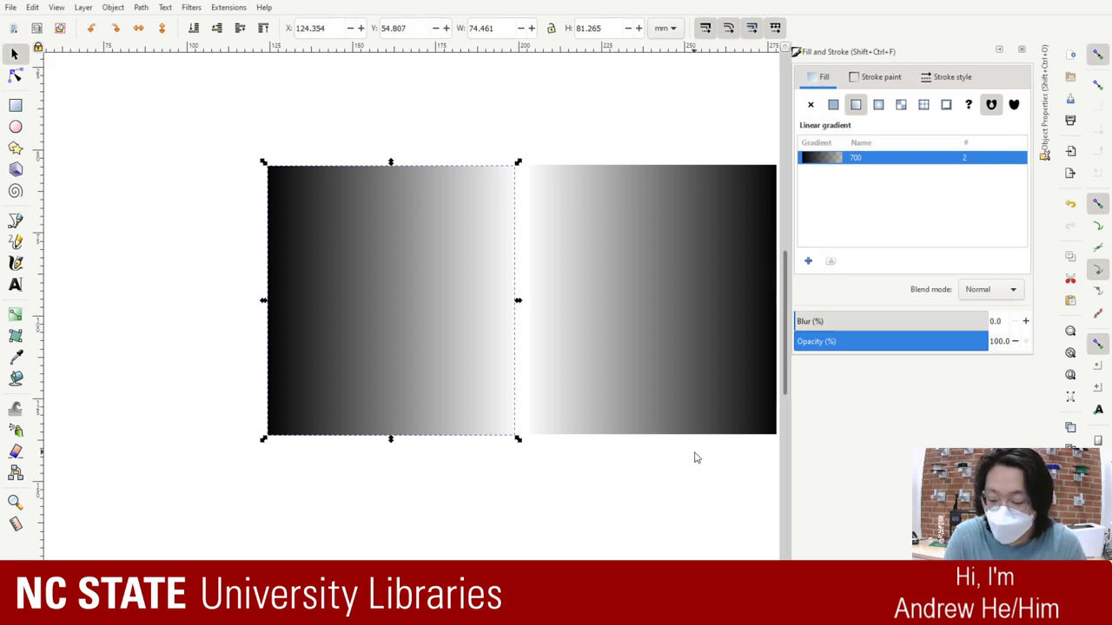
Step: Recolour the left rectangle's fill from the swatches to red d40000ff and apply a linear gradient in that colour
{"action": "key", "text": "ctrl+shift+w"}
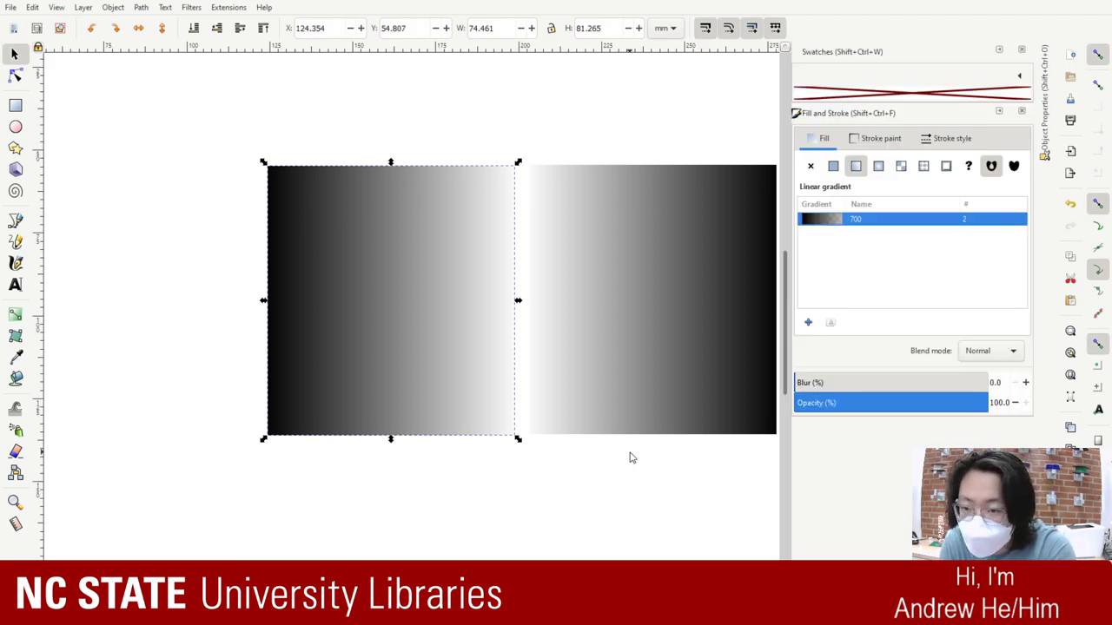
{"action": "left_click", "coordinate": [872, 95]}
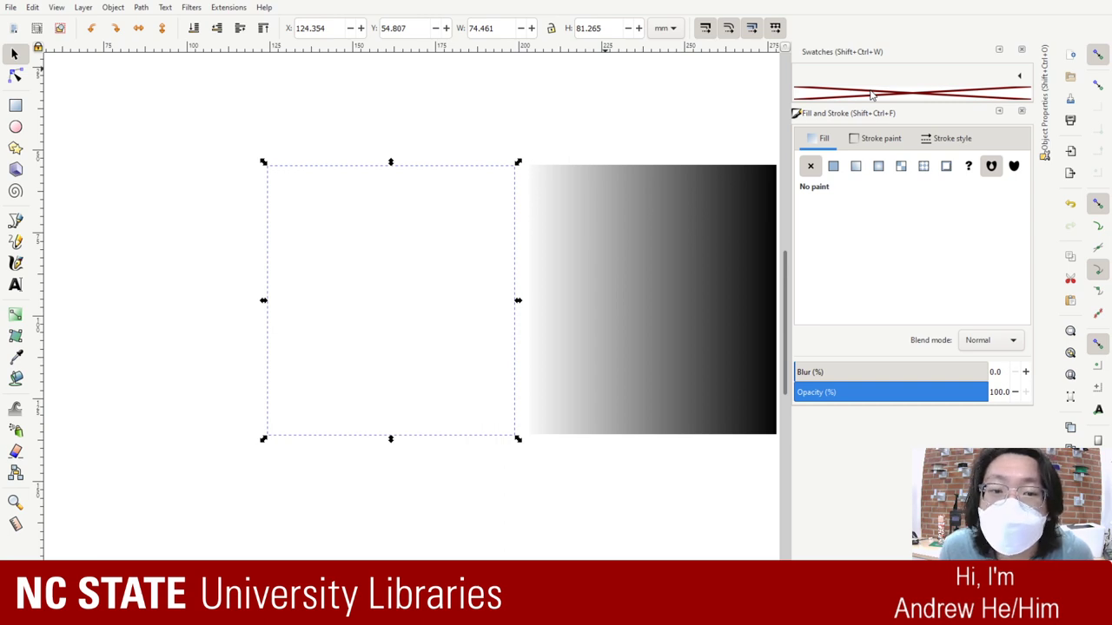
{"action": "key", "text": "ctrl+z"}
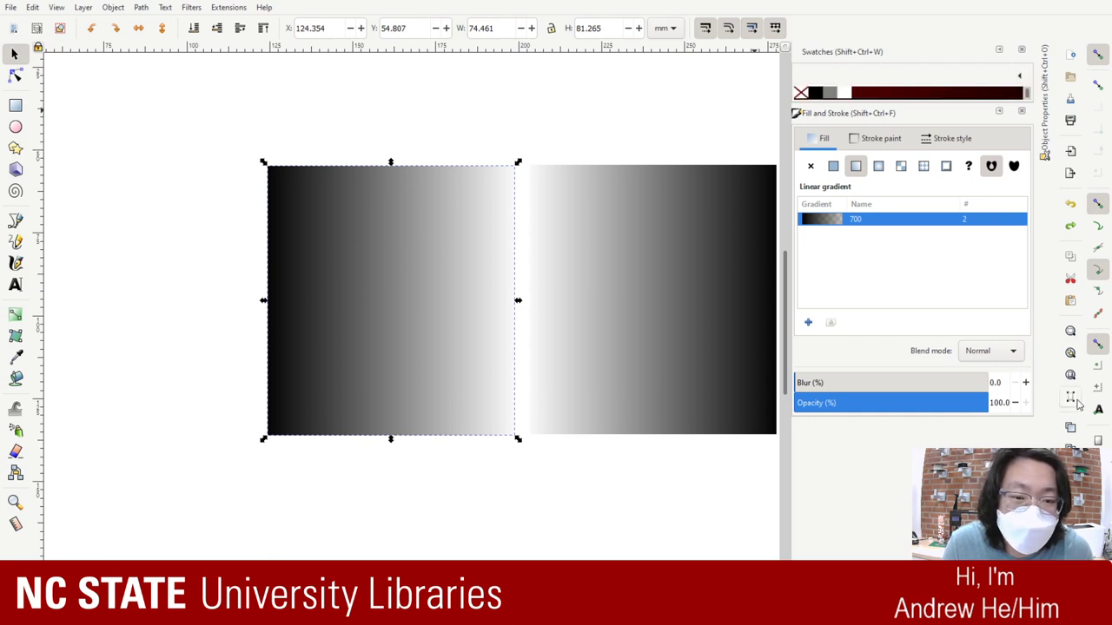
{"action": "left_click", "coordinate": [874, 92]}
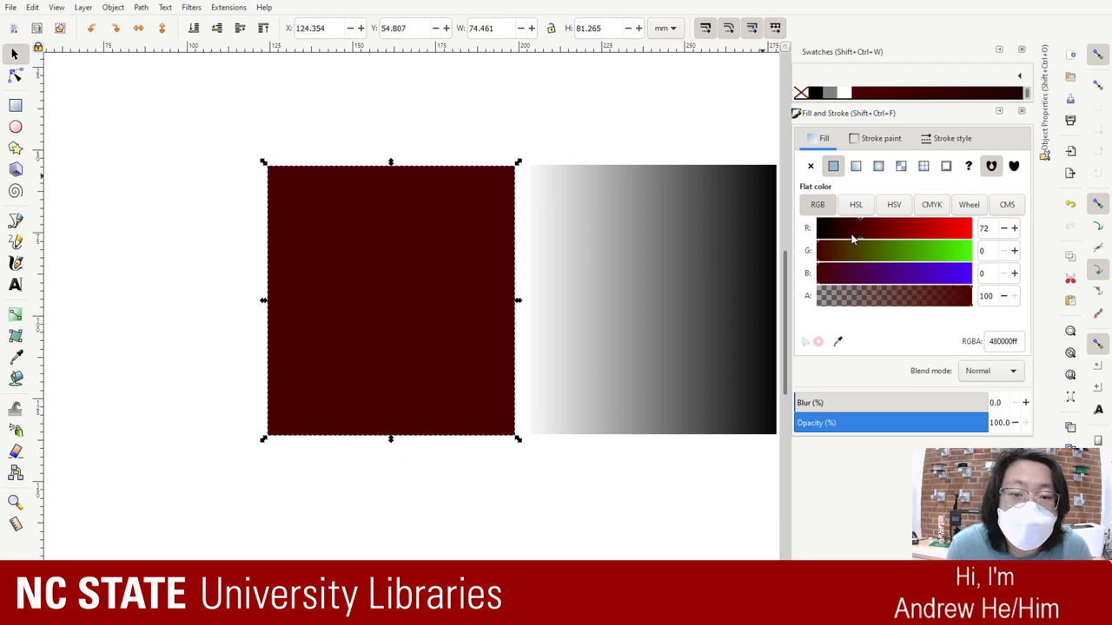
{"action": "left_click_drag", "start_coordinate": [881, 231], "coordinate": [948, 233]}
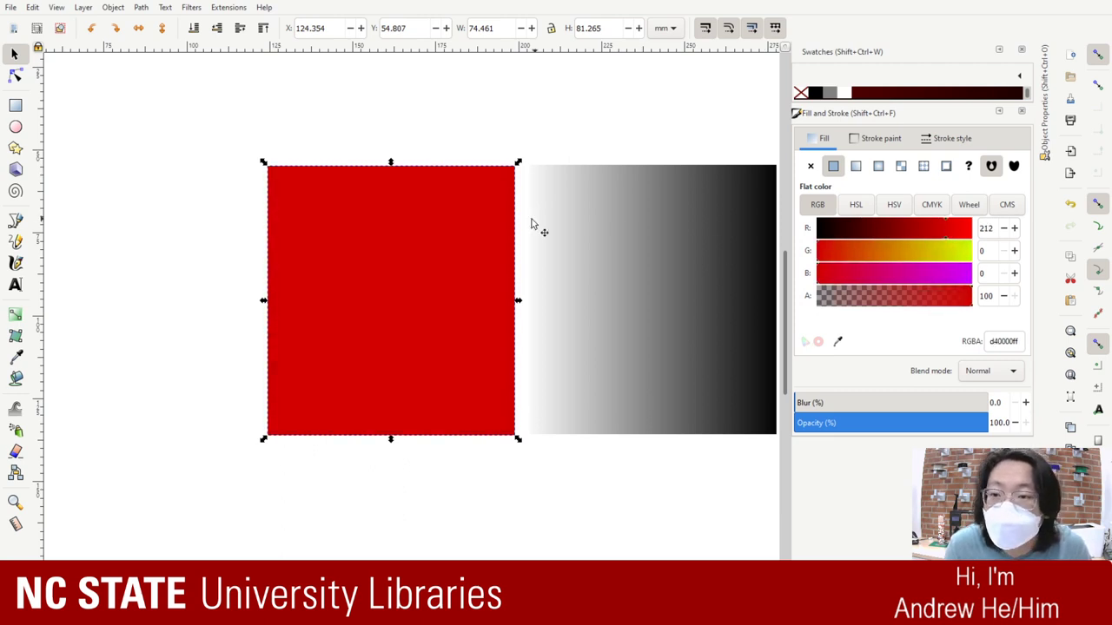
{"action": "left_click", "coordinate": [857, 167]}
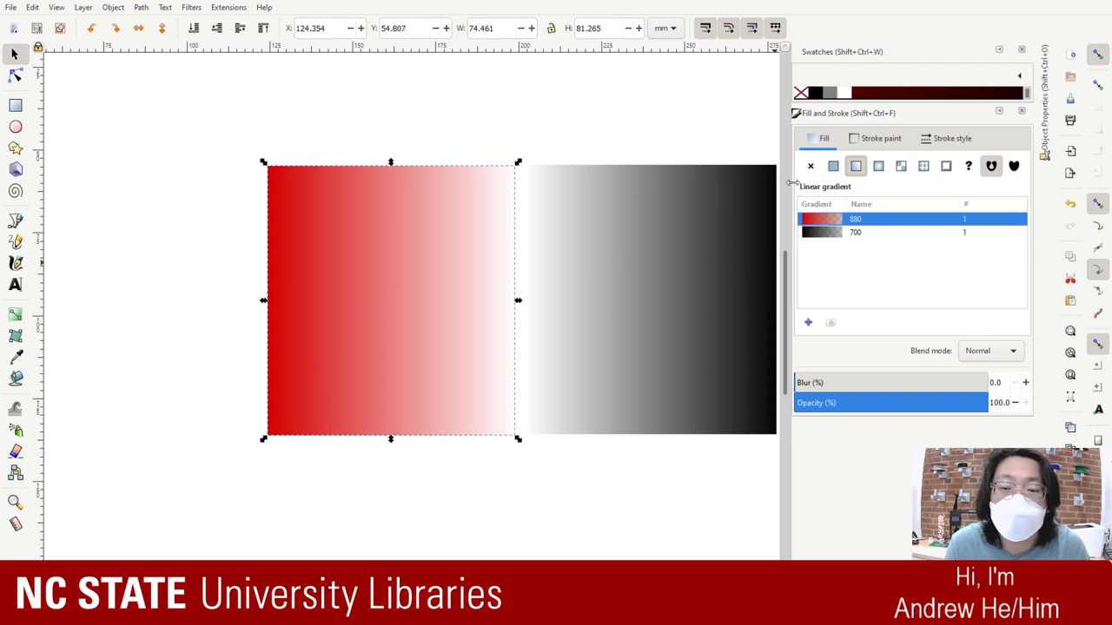
Step: Recolour the right rectangle's fill to light blue 00c6ffff (red 0, green 198, blue 255) and apply a linear gradient
{"action": "key", "text": "Tab"}
{"action": "left_click", "coordinate": [835, 167]}
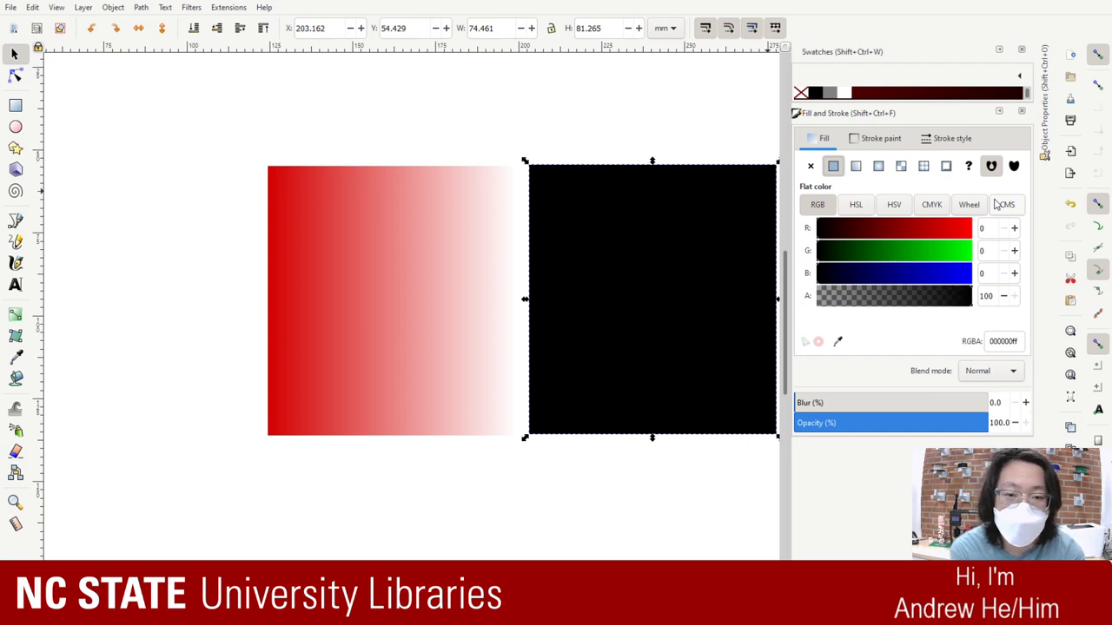
{"action": "left_click_drag", "start_coordinate": [844, 273], "coordinate": [896, 272]}
{"action": "left_click", "coordinate": [836, 249]}
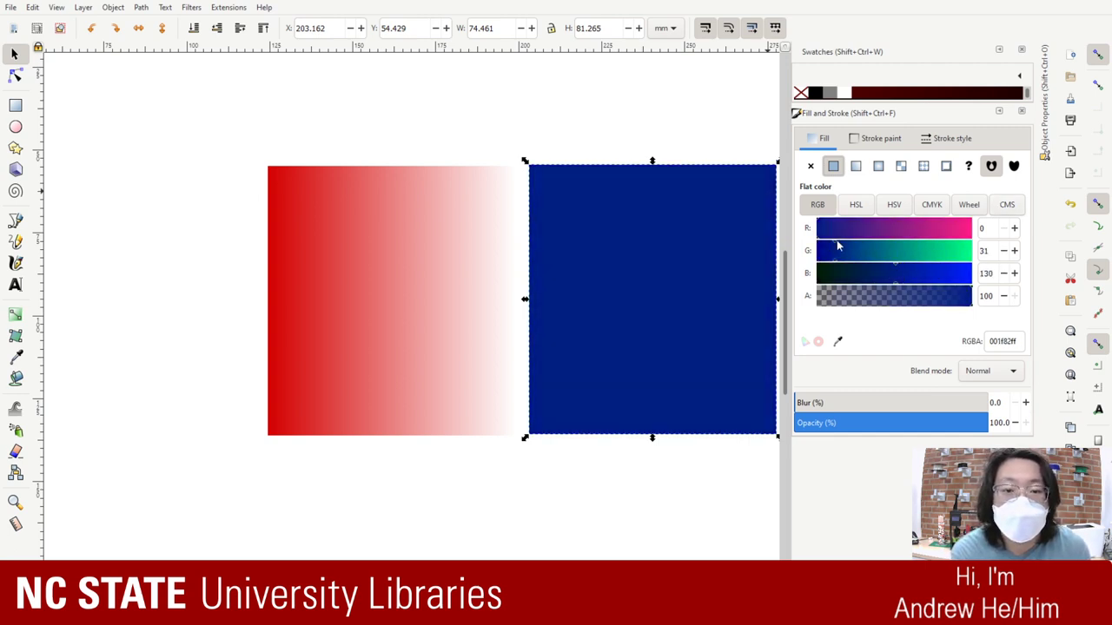
{"action": "left_click_drag", "start_coordinate": [839, 247], "coordinate": [890, 254]}
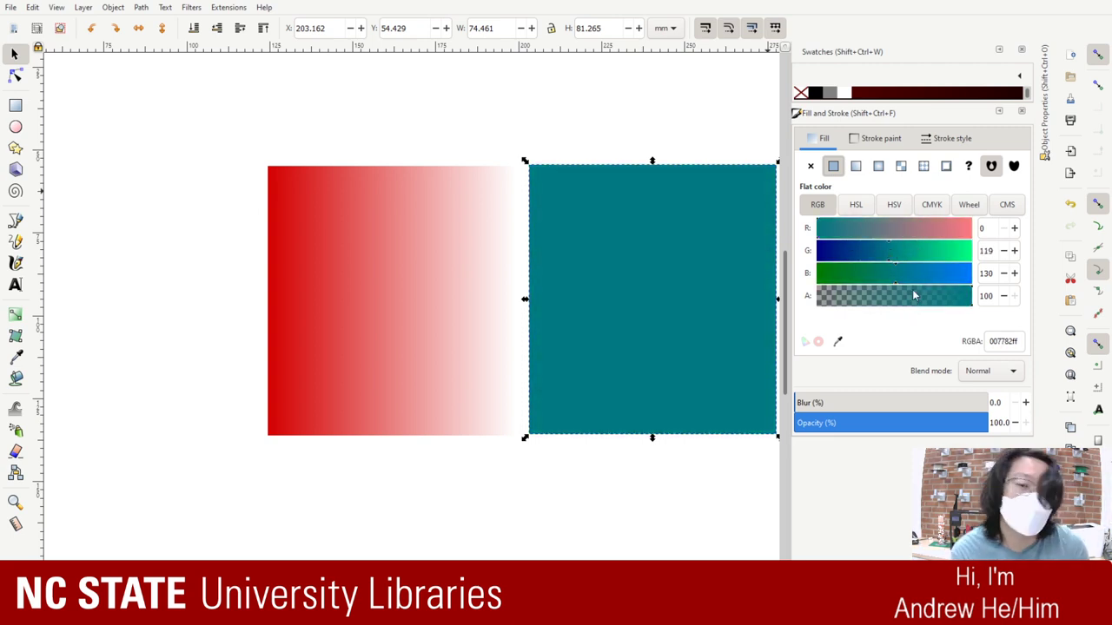
{"action": "left_click_drag", "start_coordinate": [901, 275], "coordinate": [812, 279]}
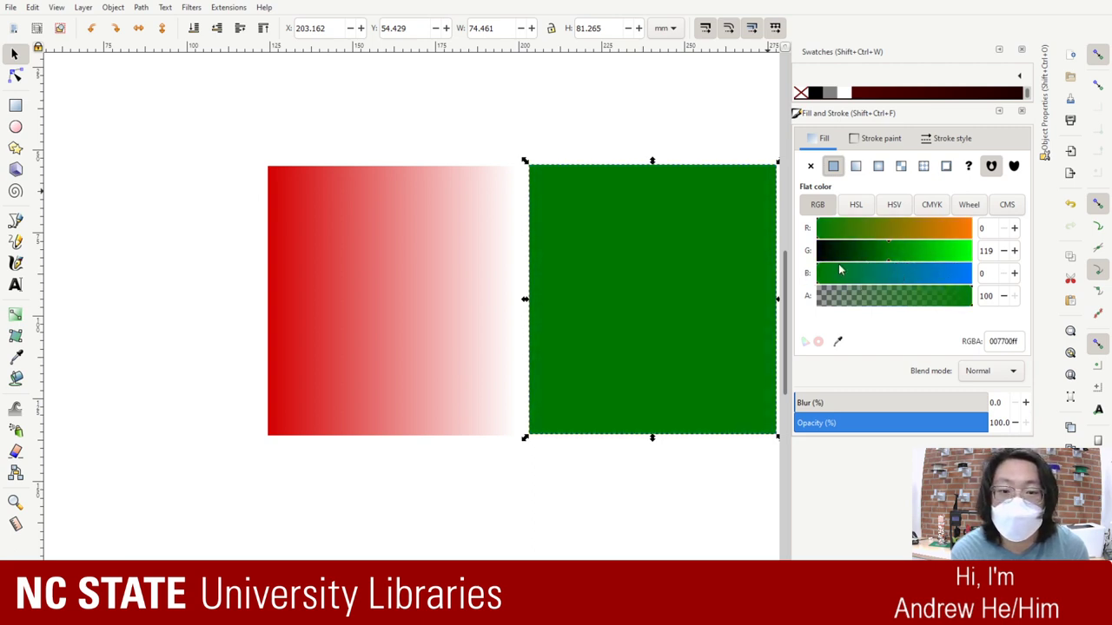
{"action": "left_click_drag", "start_coordinate": [901, 255], "coordinate": [961, 276]}
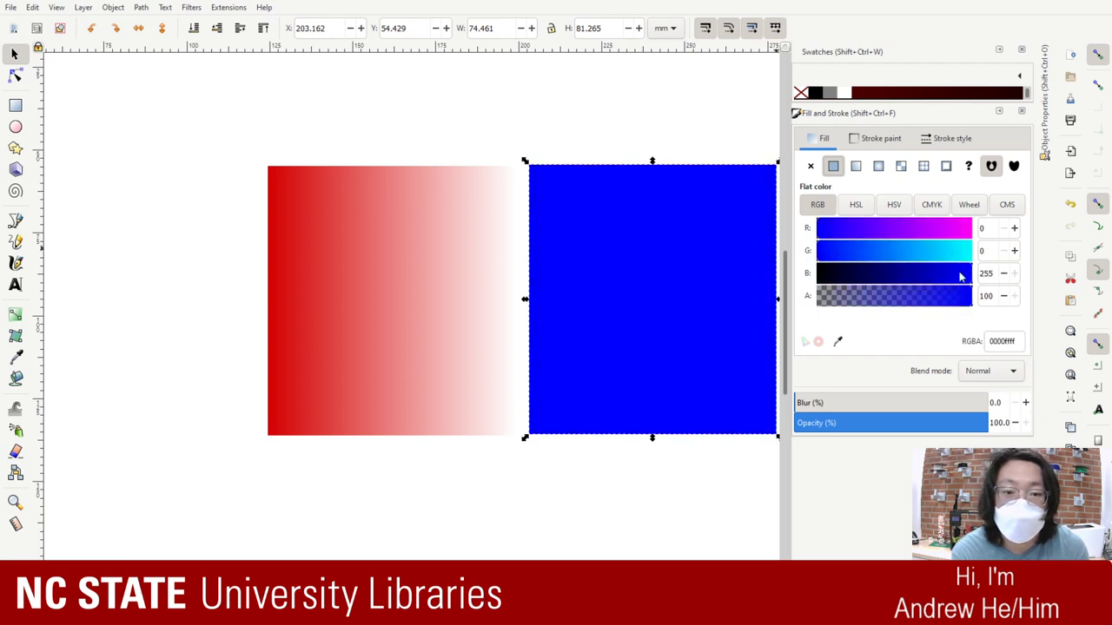
{"action": "left_click_drag", "start_coordinate": [831, 251], "coordinate": [937, 251]}
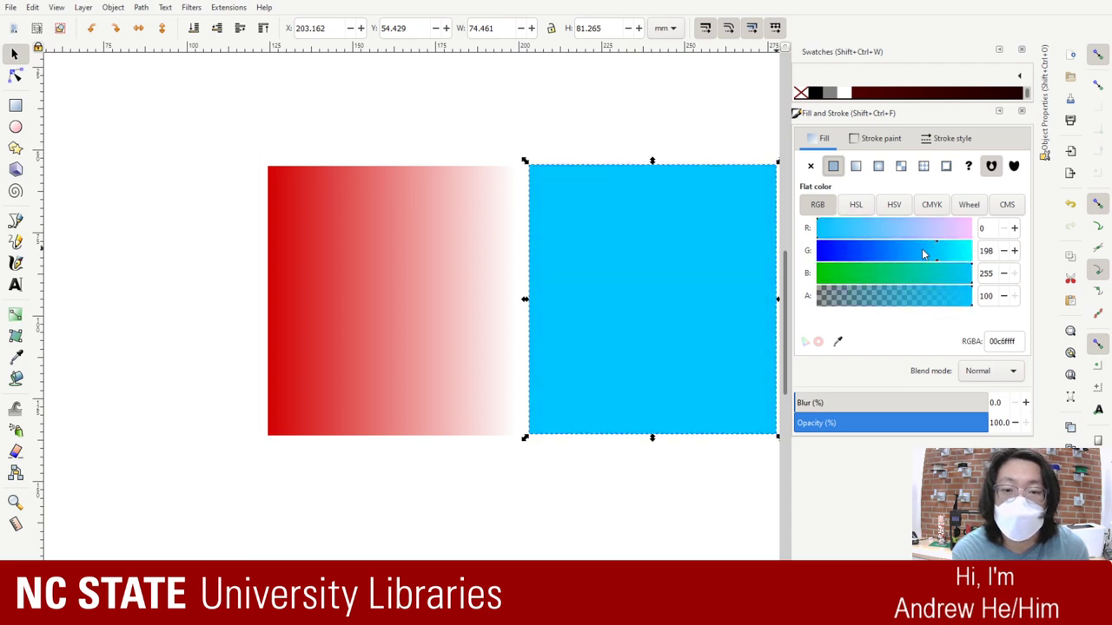
{"action": "left_click", "coordinate": [855, 166]}
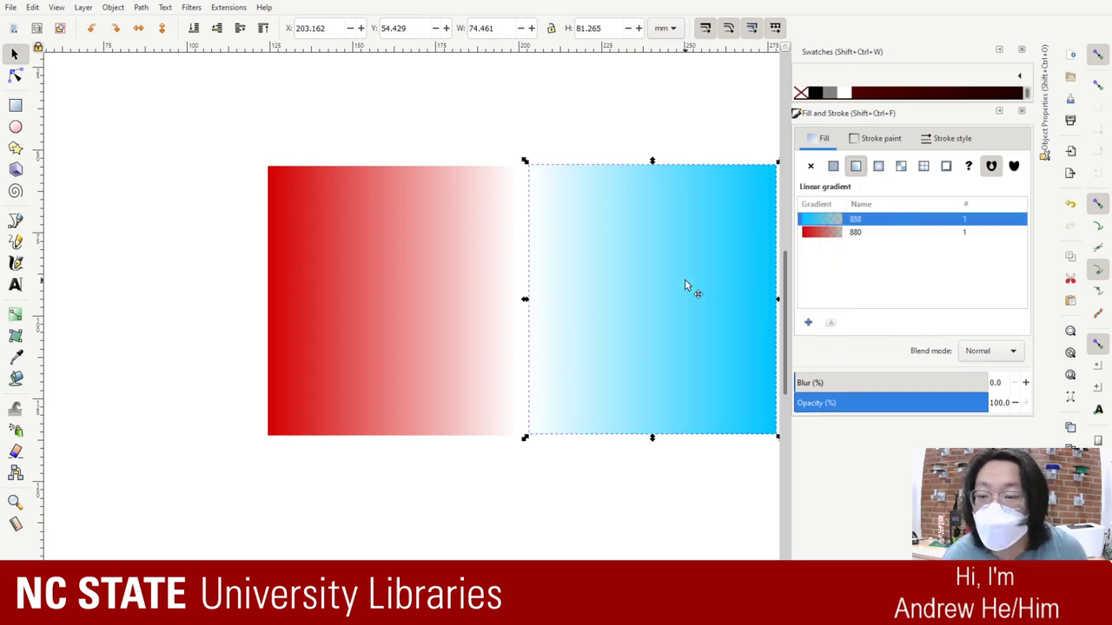
Step: Move the blue gradient rectangle exactly over the red one, aligned corner to corner, and keep it selected
{"action": "left_click_drag", "start_coordinate": [683, 279], "coordinate": [427, 276]}
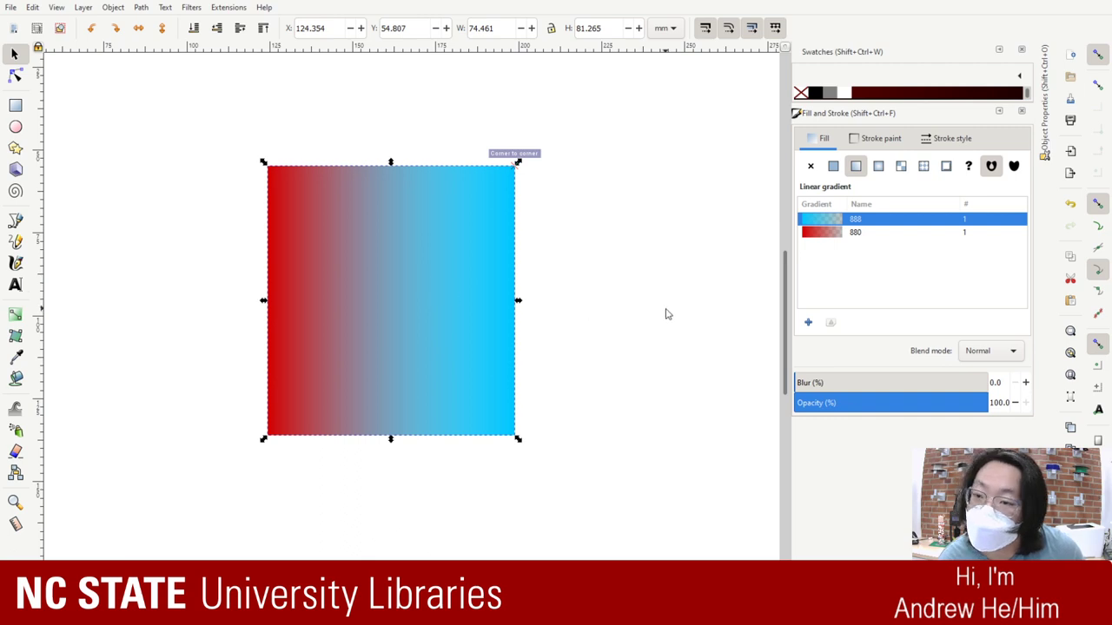
{"action": "left_click", "coordinate": [667, 313]}
{"action": "left_click", "coordinate": [440, 324]}
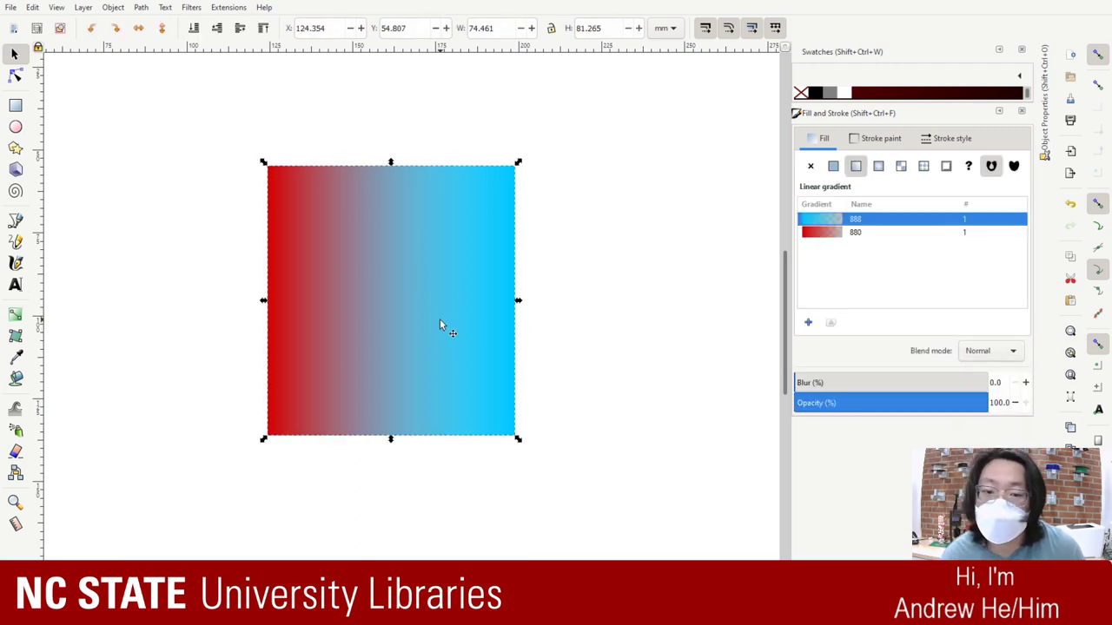
Step: Try the red gradient 880 on the overlaid blue rectangle and move it aside to compare, and undo both changes
{"action": "left_click", "coordinate": [817, 234]}
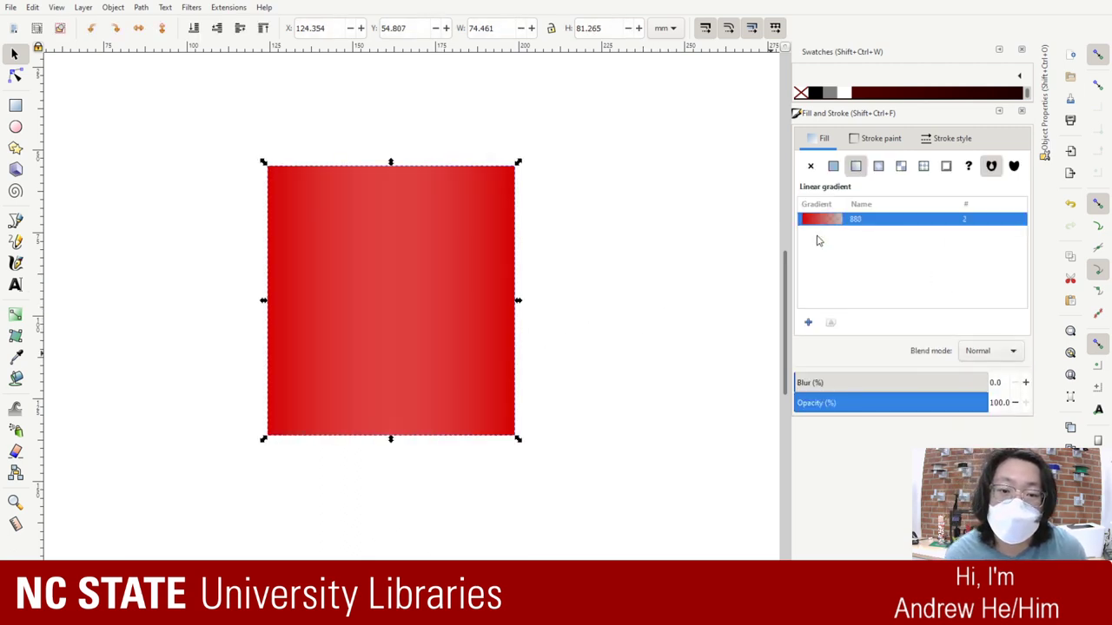
{"action": "left_click", "coordinate": [832, 205]}
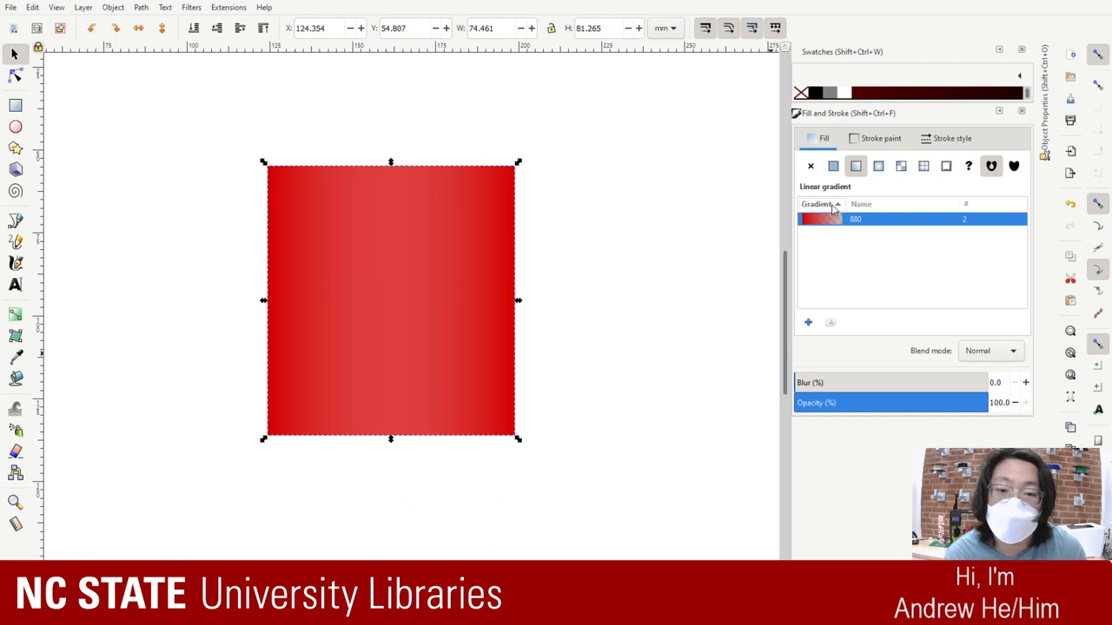
{"action": "left_click", "coordinate": [586, 237]}
{"action": "left_click_drag", "start_coordinate": [399, 251], "coordinate": [682, 251]}
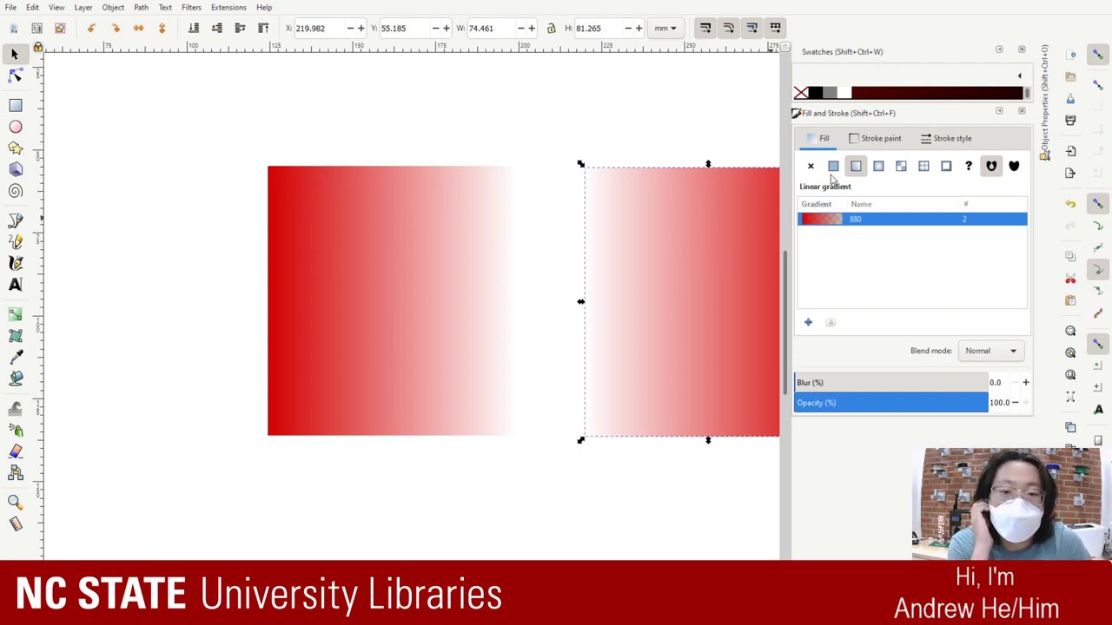
{"action": "key", "text": "ctrl+z"}
{"action": "key", "text": "ctrl+z"}
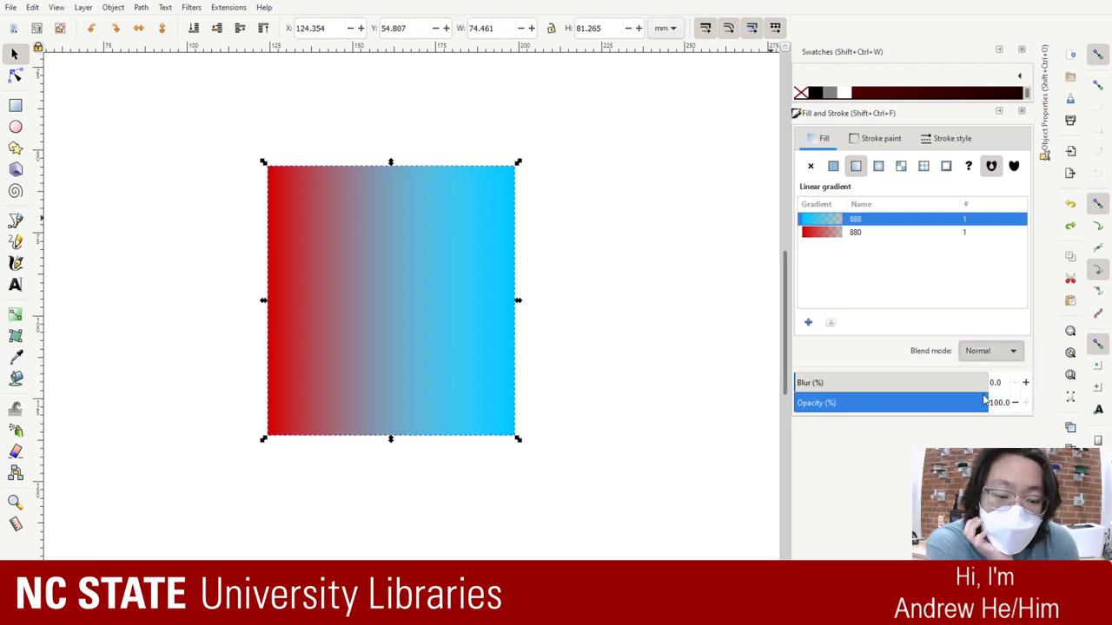
Step: Try the Lighten blend mode on the overlaid blue rectangle and settle on Overlay
{"action": "left_click", "coordinate": [982, 351]}
{"action": "left_click", "coordinate": [995, 422]}
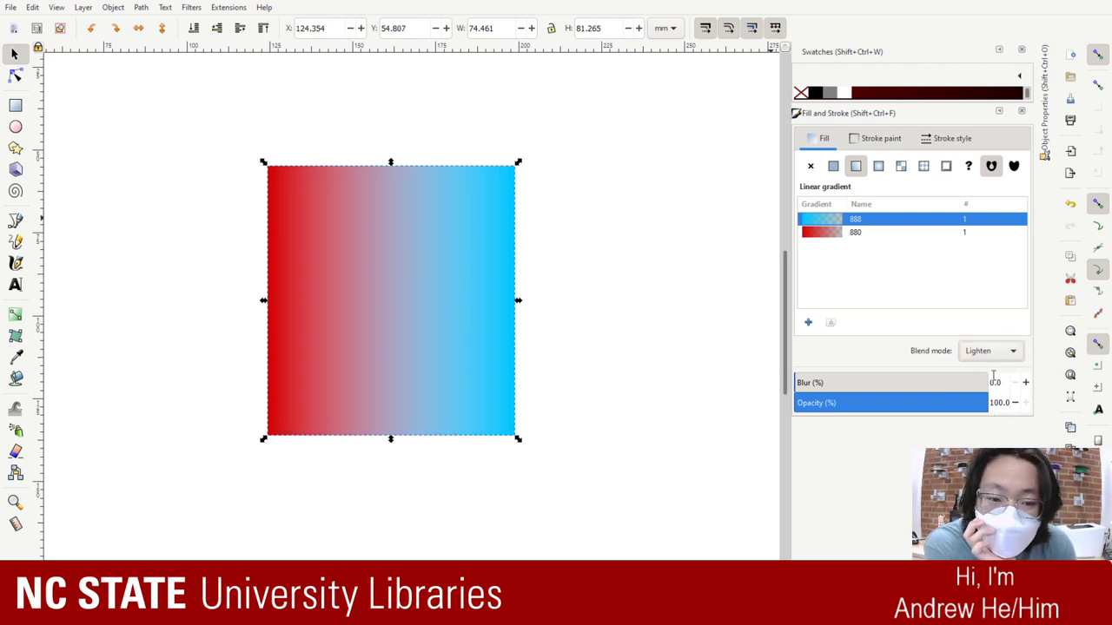
{"action": "left_click", "coordinate": [989, 351]}
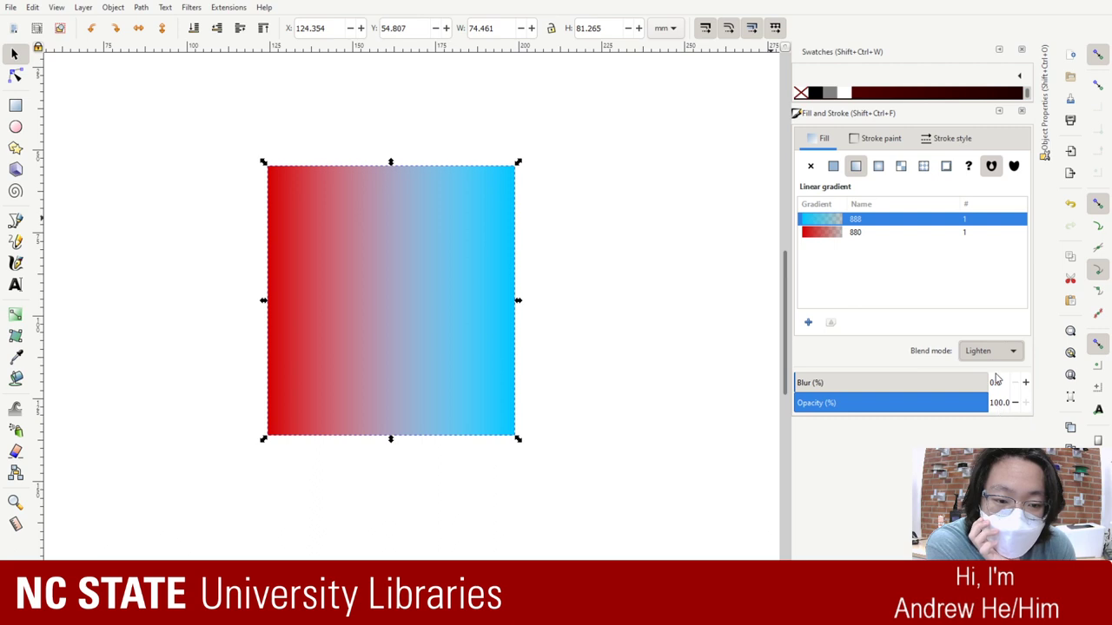
{"action": "left_click", "coordinate": [998, 380]}
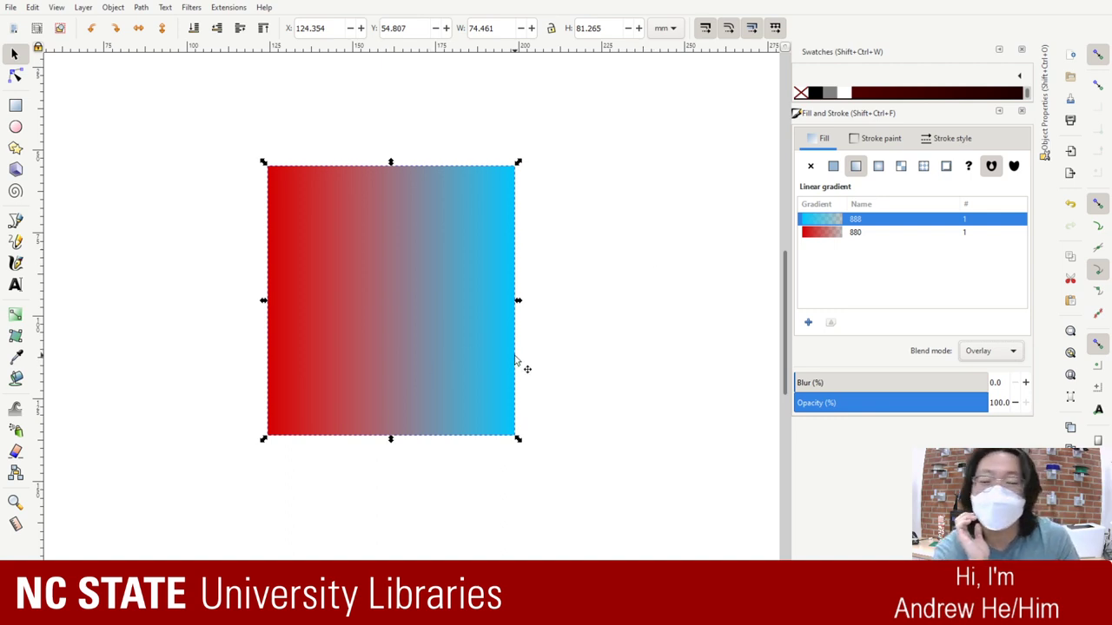
Step: Move the blue rectangle off the red one to about X 207 mm, Y 55 mm, and check each rectangle's blend mode
{"action": "left_click", "coordinate": [611, 504]}
{"action": "scroll", "coordinate": [594, 487], "scroll_direction": "up", "scroll_amount": 2}
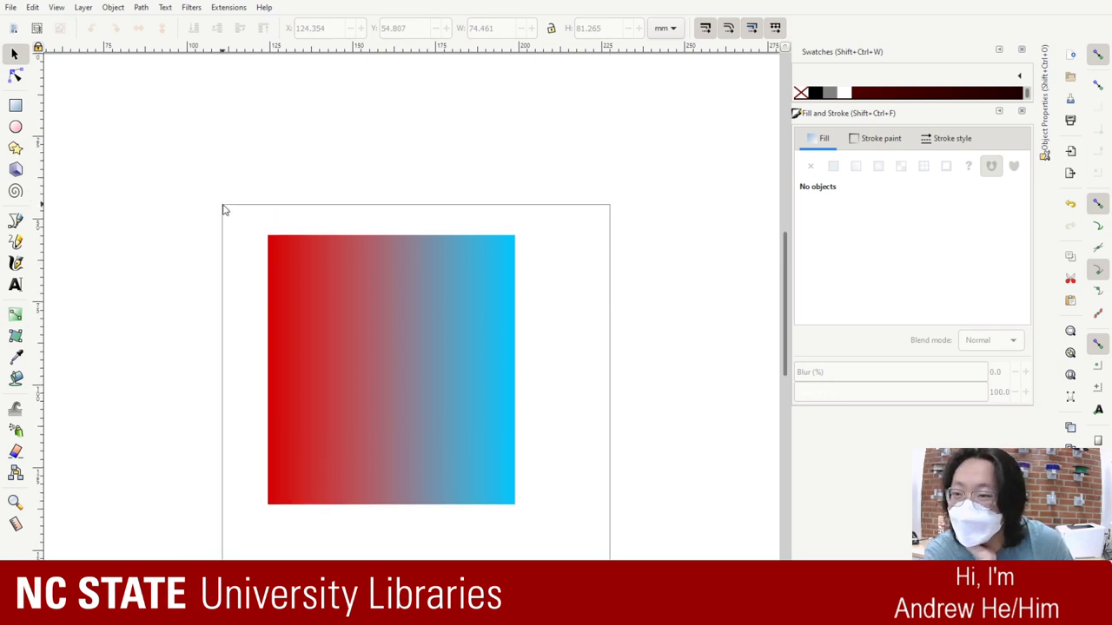
{"action": "key", "text": "ctrl+a"}
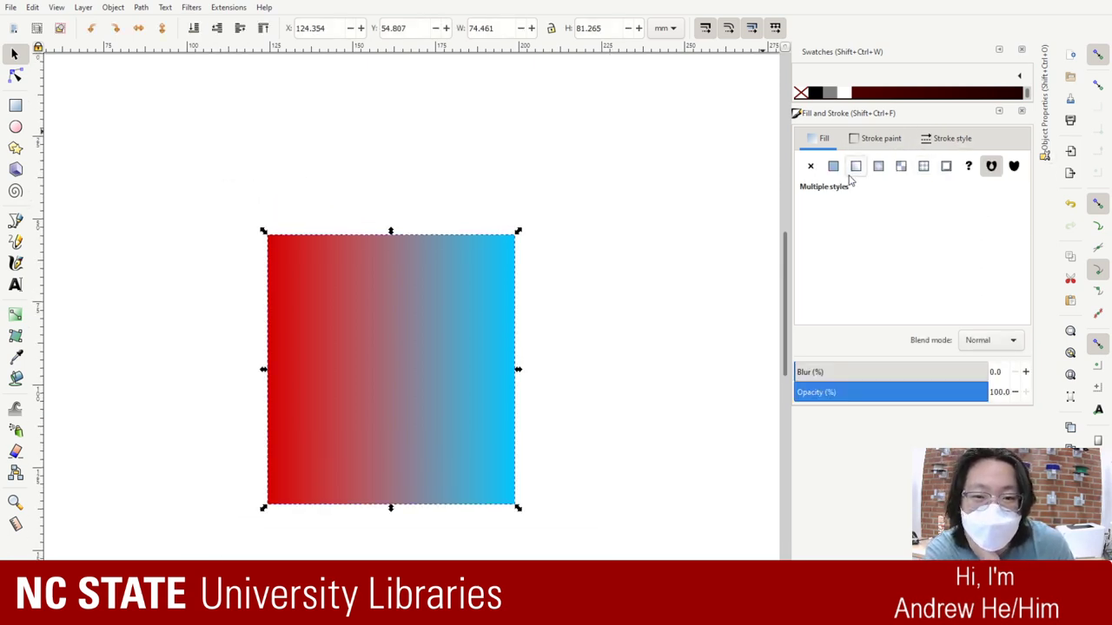
{"action": "left_click", "coordinate": [649, 214]}
{"action": "left_click", "coordinate": [450, 295]}
{"action": "left_click_drag", "start_coordinate": [450, 294], "coordinate": [727, 298]}
{"action": "left_click", "coordinate": [372, 304]}
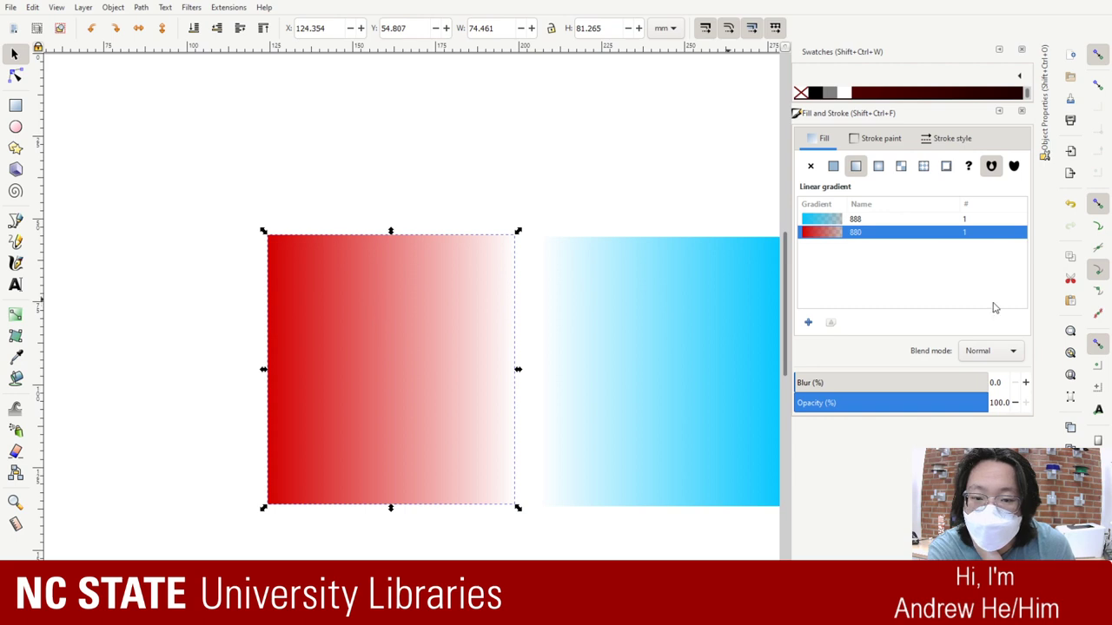
{"action": "left_click", "coordinate": [635, 299]}
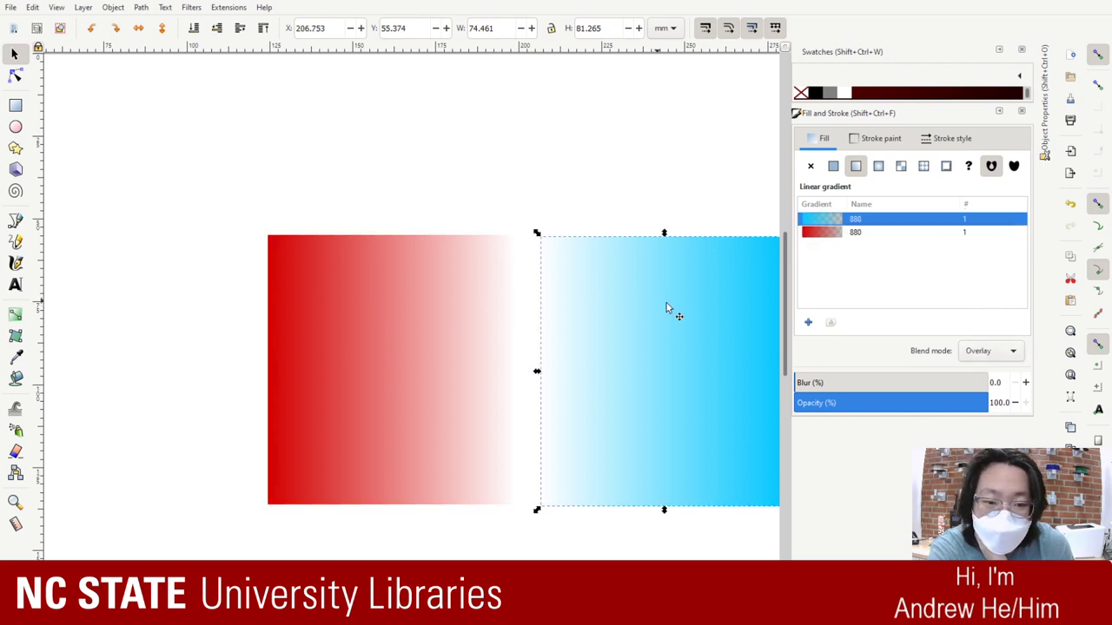
Step: Cycle the red rectangle through blend modes such as Luminosity, Hue and Color Burn, and set it to Darken
{"action": "left_click", "coordinate": [453, 320]}
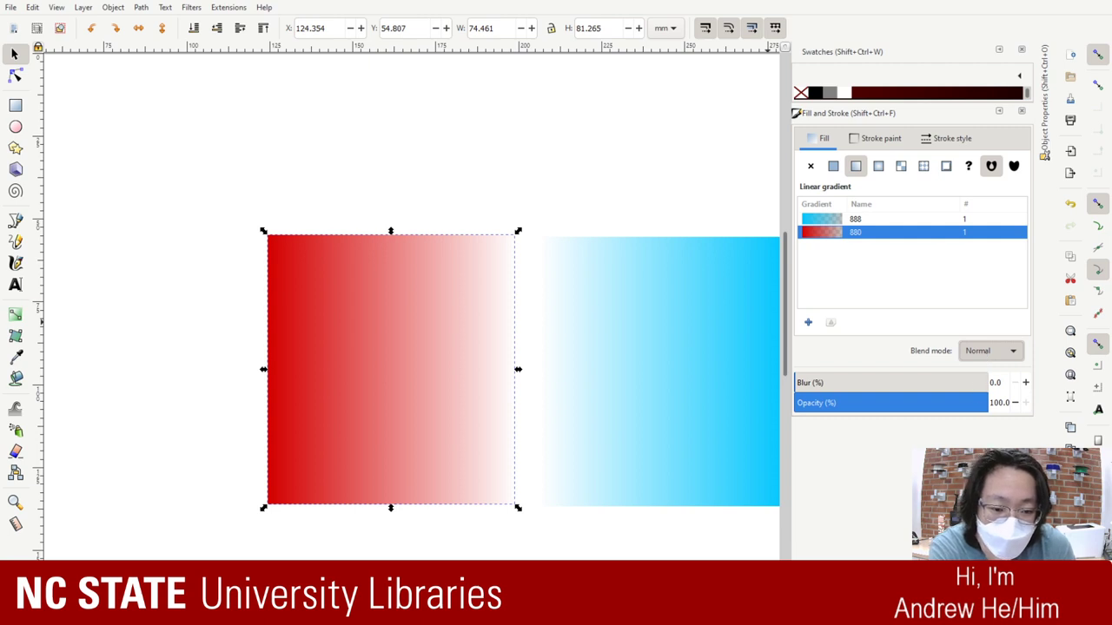
{"action": "left_click", "coordinate": [990, 351]}
{"action": "key", "text": "Down"}
{"action": "key", "text": "Down"}
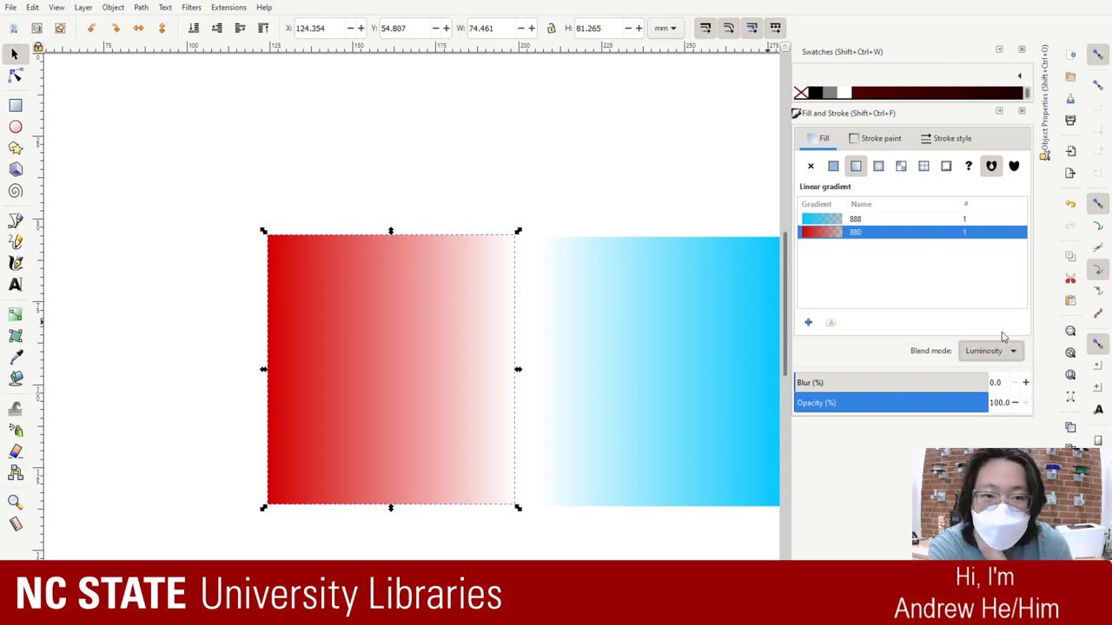
{"action": "key", "text": "Up"}
{"action": "key", "text": "Up"}
{"action": "key", "text": "Up"}
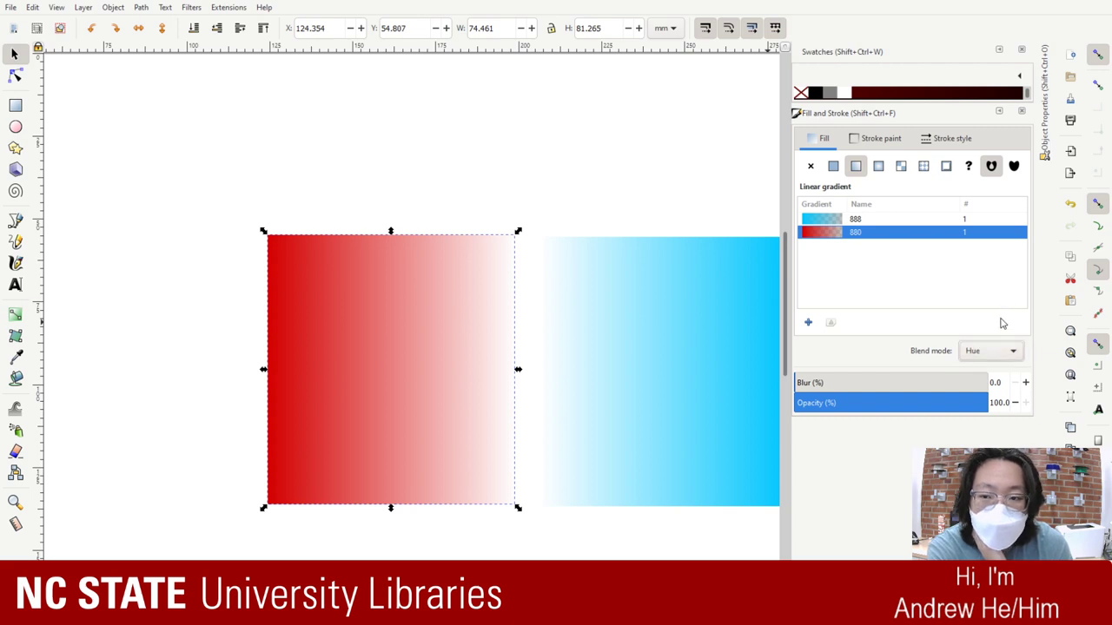
{"action": "key", "text": "Up"}
{"action": "key", "text": "Up"}
{"action": "key", "text": "Up"}
{"action": "key", "text": "Up"}
{"action": "key", "text": "Up"}
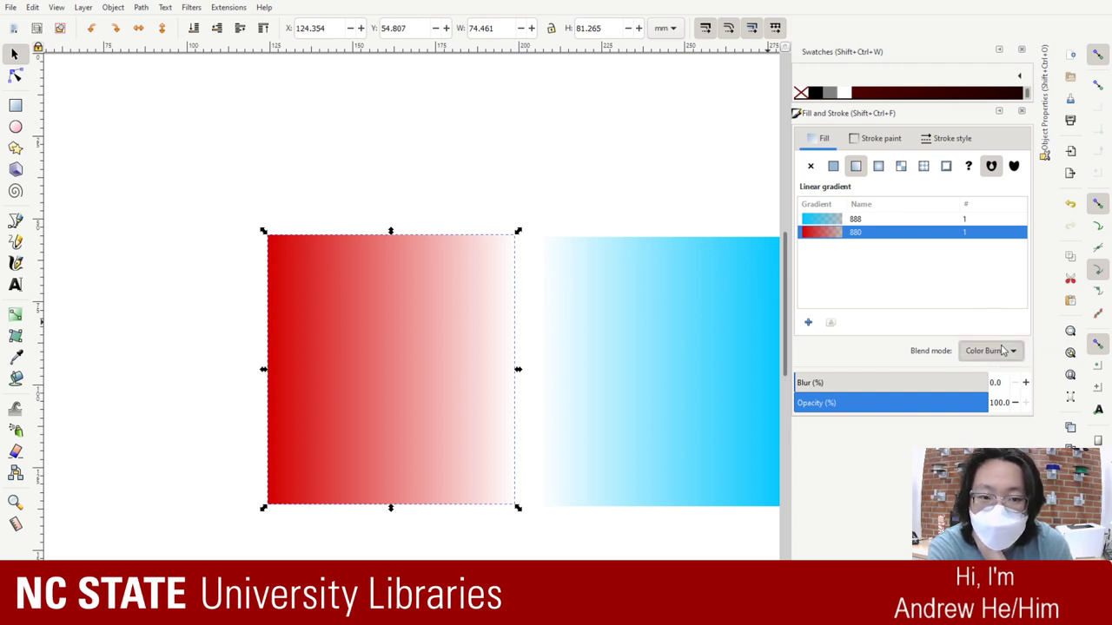
{"action": "scroll", "coordinate": [995, 352], "scroll_direction": "up", "scroll_amount": 6}
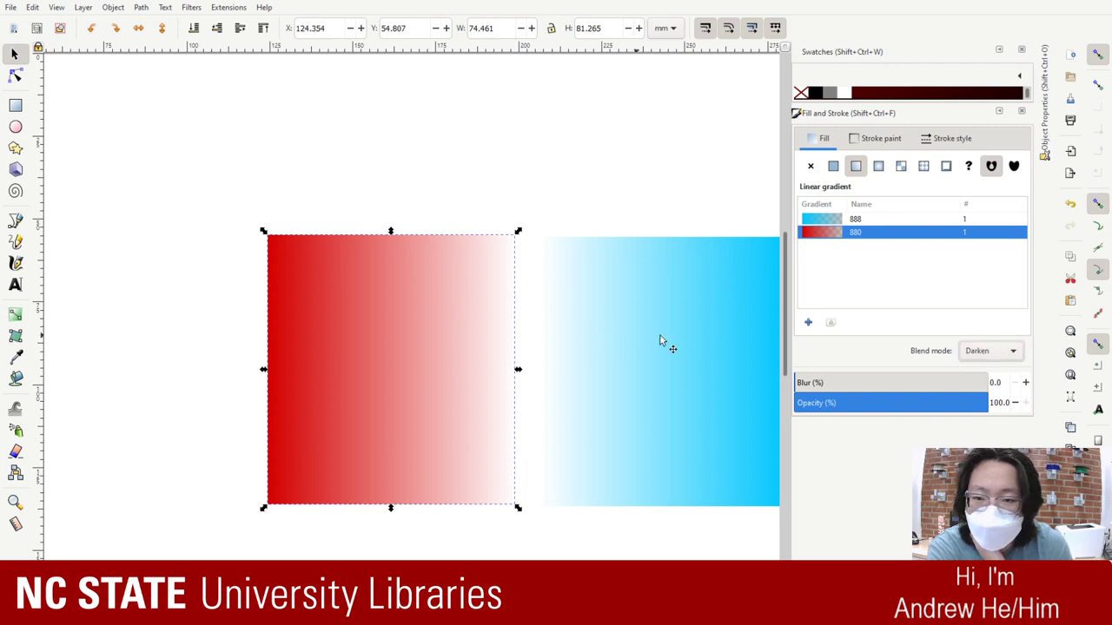
Step: Test the blue rectangle over the red one, move it back to about X 204 mm, Y 54 mm, and leave its blend mode at Overlay
{"action": "left_click_drag", "start_coordinate": [665, 342], "coordinate": [489, 335]}
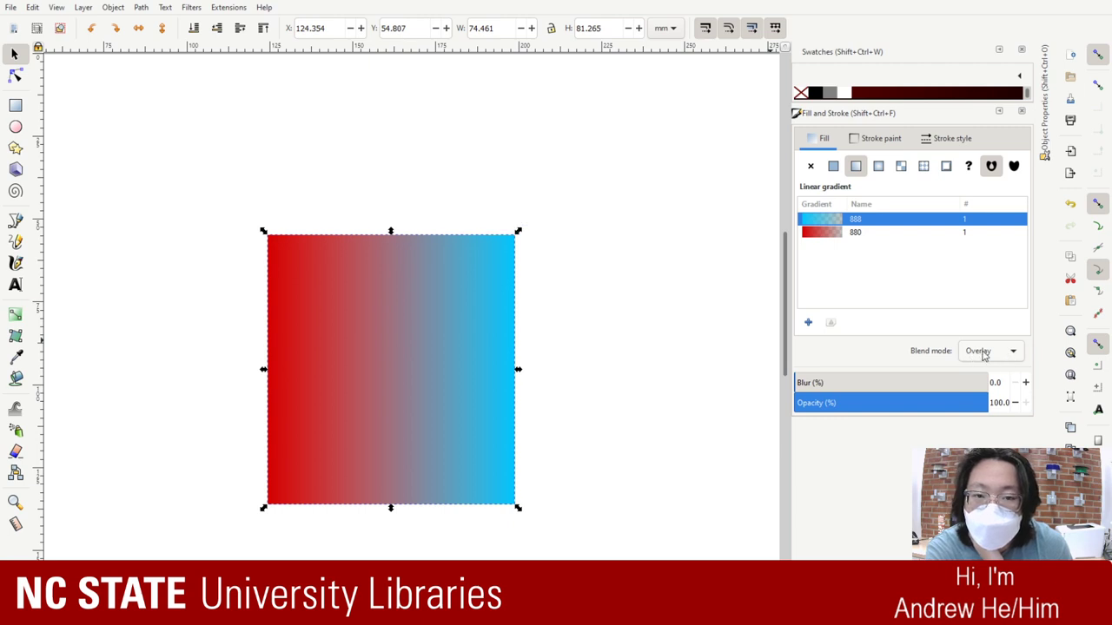
{"action": "left_click_drag", "start_coordinate": [502, 314], "coordinate": [636, 296]}
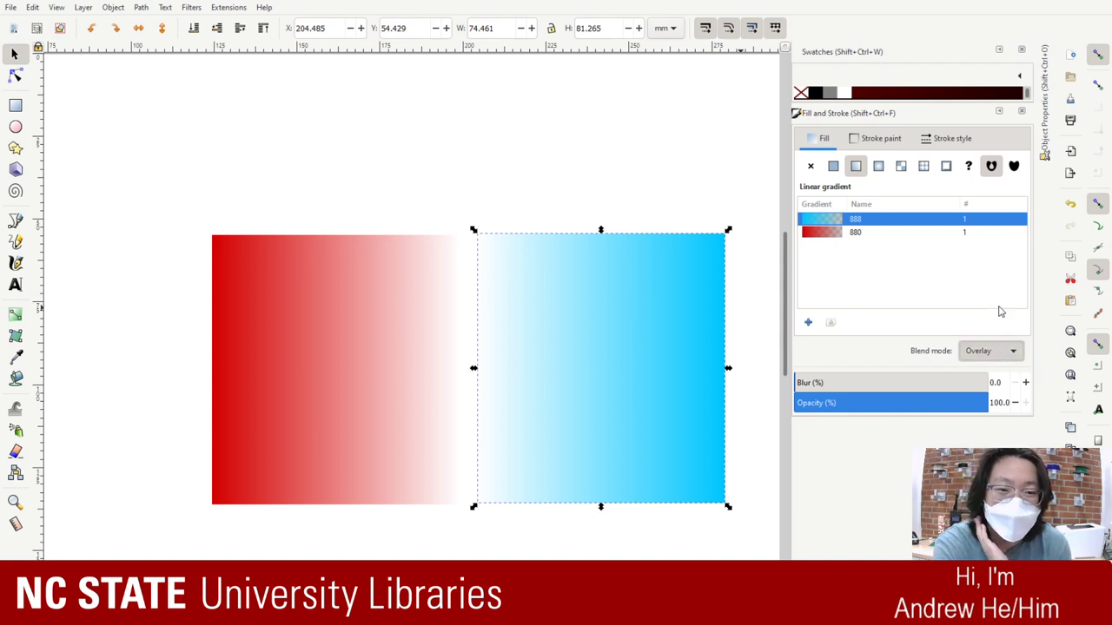
{"action": "scroll", "coordinate": [990, 352], "scroll_direction": "down", "scroll_amount": 2}
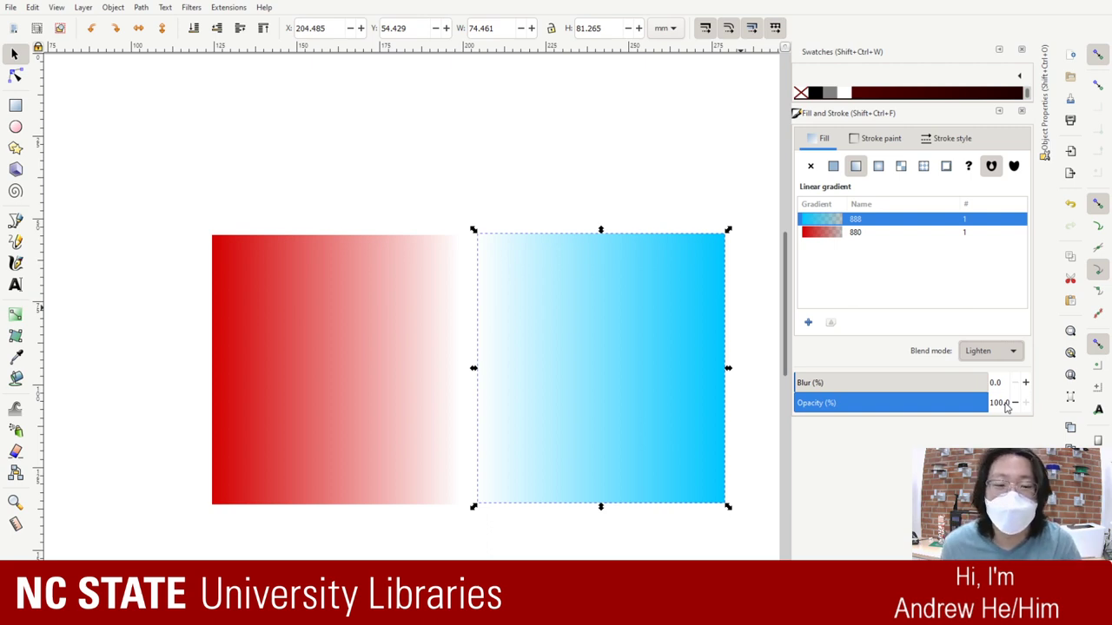
{"action": "scroll", "coordinate": [990, 351], "scroll_direction": "down", "scroll_amount": 5}
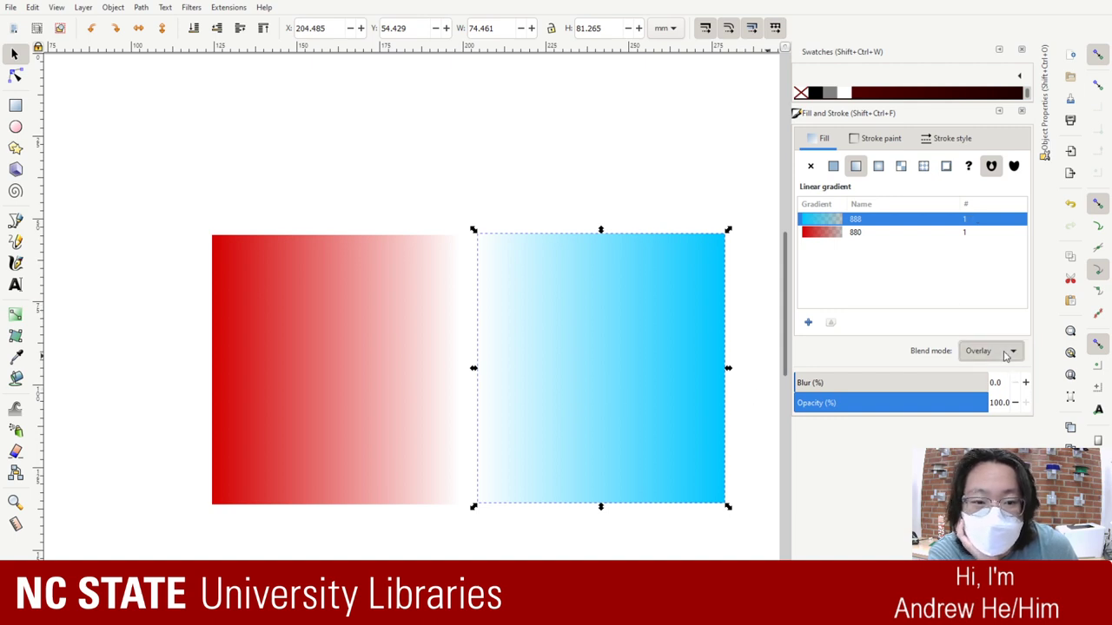
Step: Place the blue rectangle exactly over the red one, snapped corner to corner at X 124.354 mm, Y 54.807 mm
{"action": "left_click", "coordinate": [338, 322]}
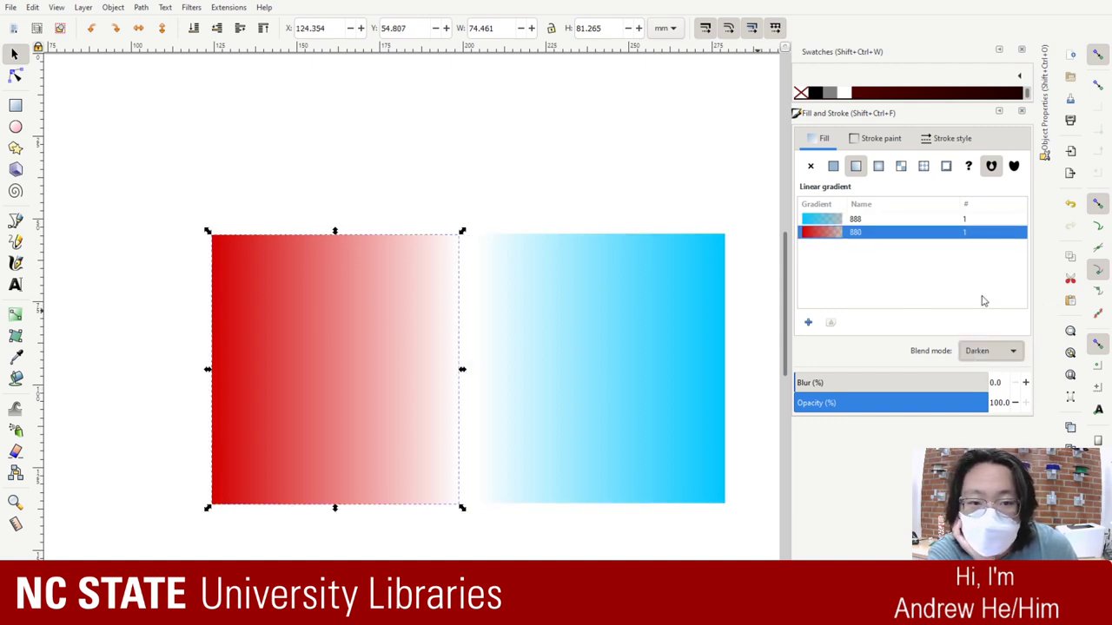
{"action": "scroll", "coordinate": [985, 353], "scroll_direction": "down", "scroll_amount": 1}
{"action": "left_click_drag", "start_coordinate": [688, 328], "coordinate": [393, 327]}
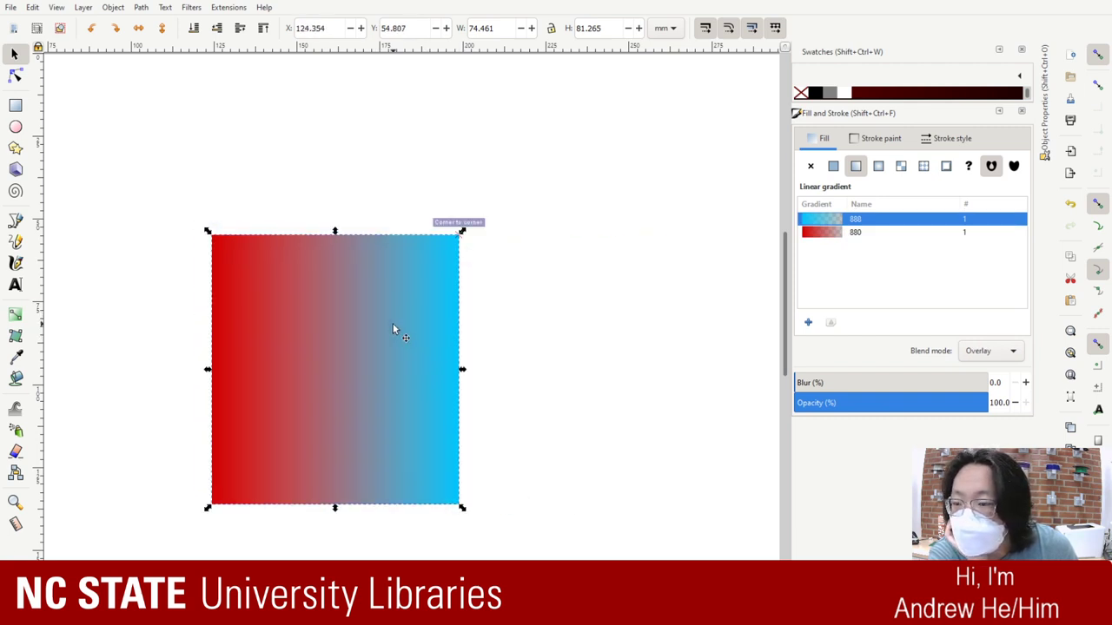
{"action": "left_click", "coordinate": [681, 340]}
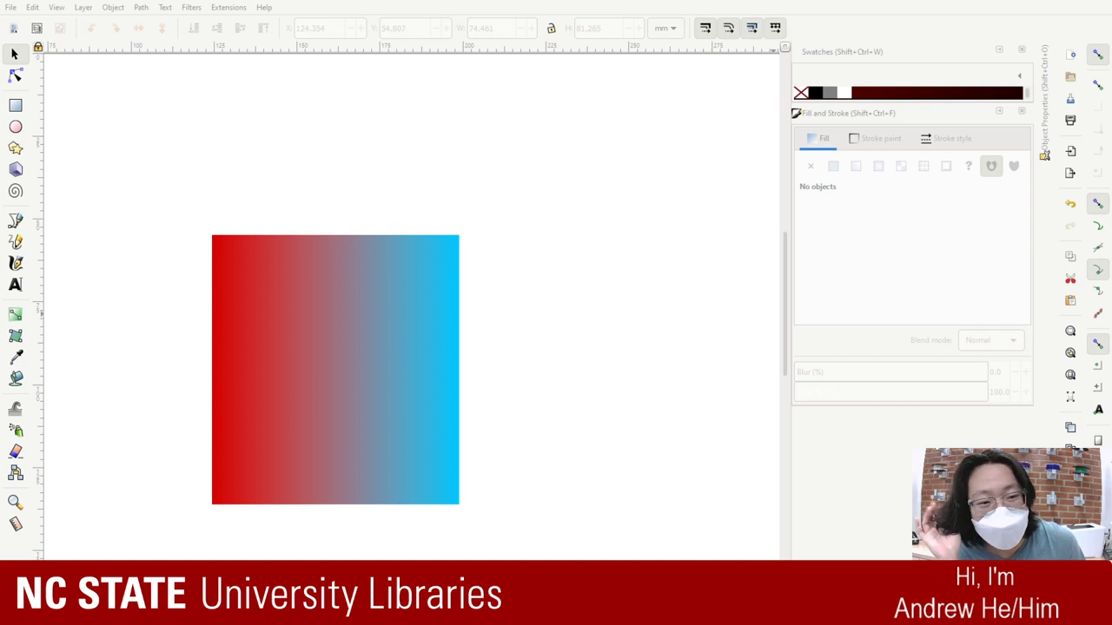
{"action": "left_click", "coordinate": [489, 330]}
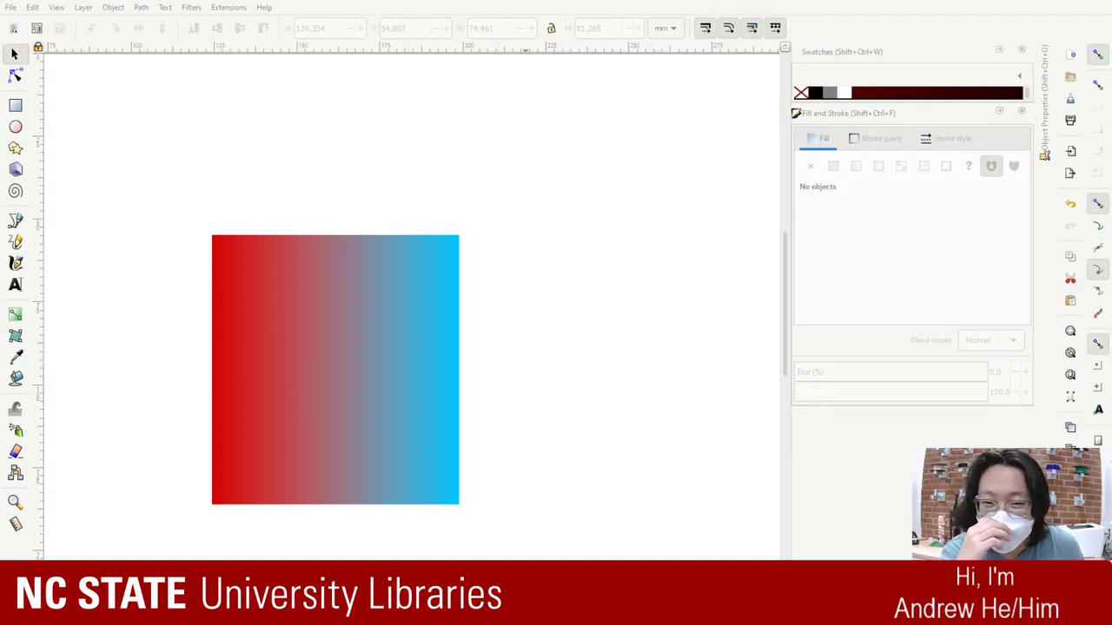
{"action": "left_click", "coordinate": [616, 453]}
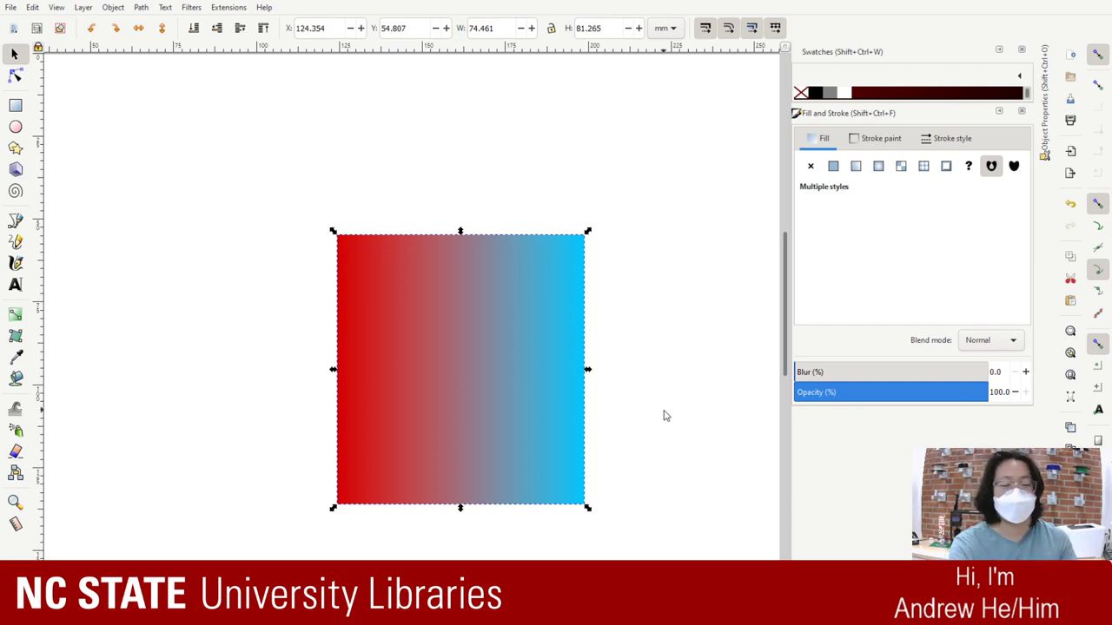
{"action": "left_click", "coordinate": [209, 281]}
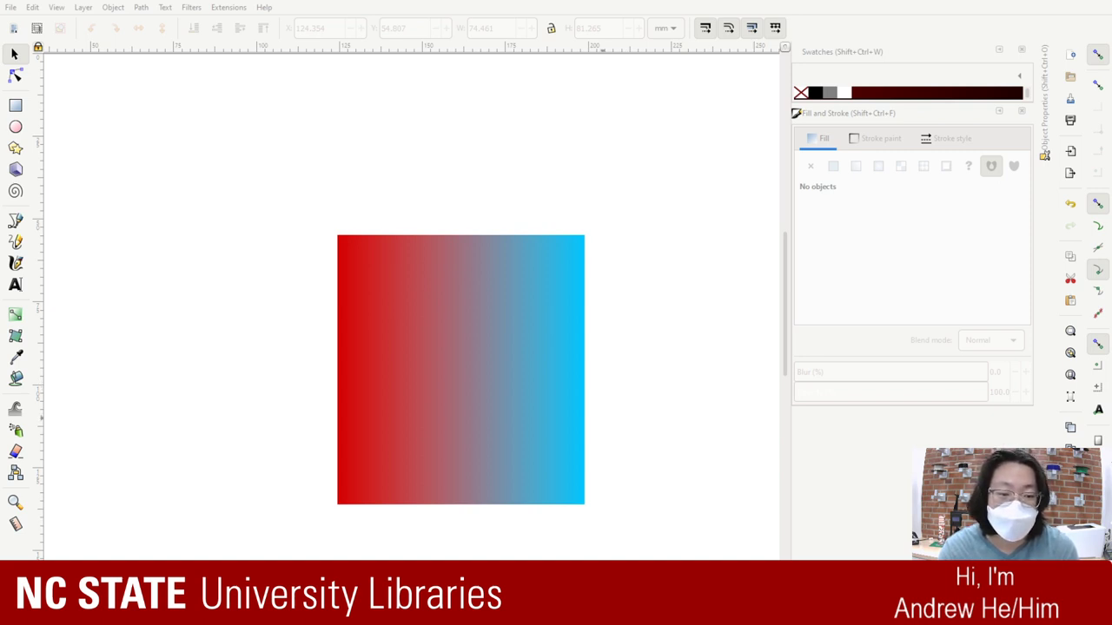
{"action": "left_click", "coordinate": [665, 402]}
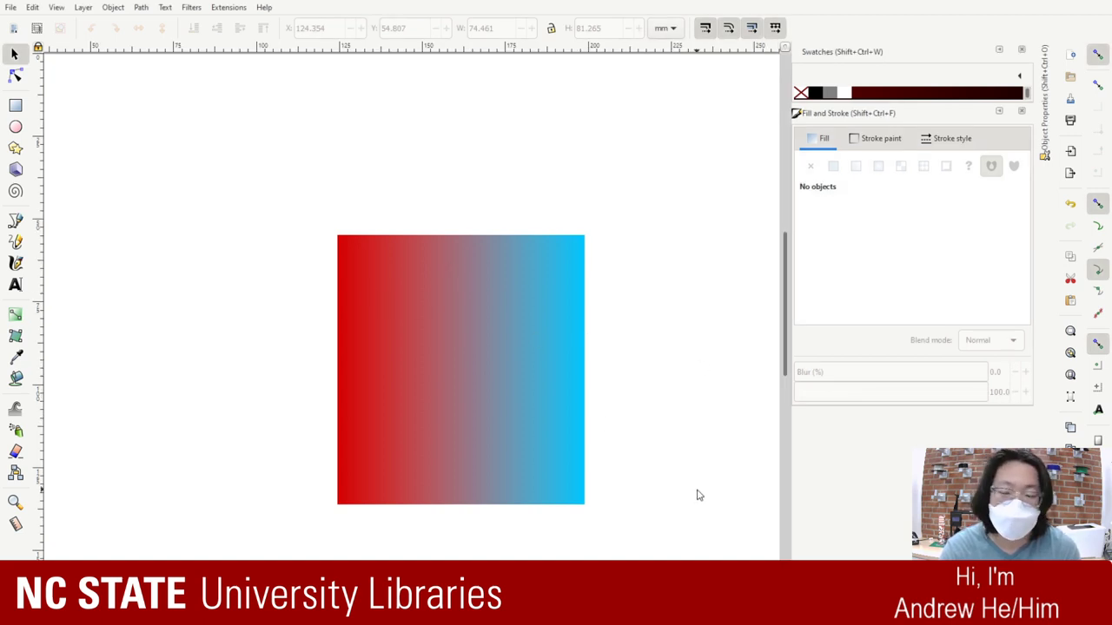
{"action": "left_click", "coordinate": [476, 390]}
{"action": "left_click", "coordinate": [623, 529]}
{"action": "mouse_move", "coordinate": [665, 527]}
{"action": "left_mouse_down"}
{"action": "mouse_move", "coordinate": [506, 402]}
{"action": "mouse_move", "coordinate": [313, 162]}
{"action": "left_mouse_up"}
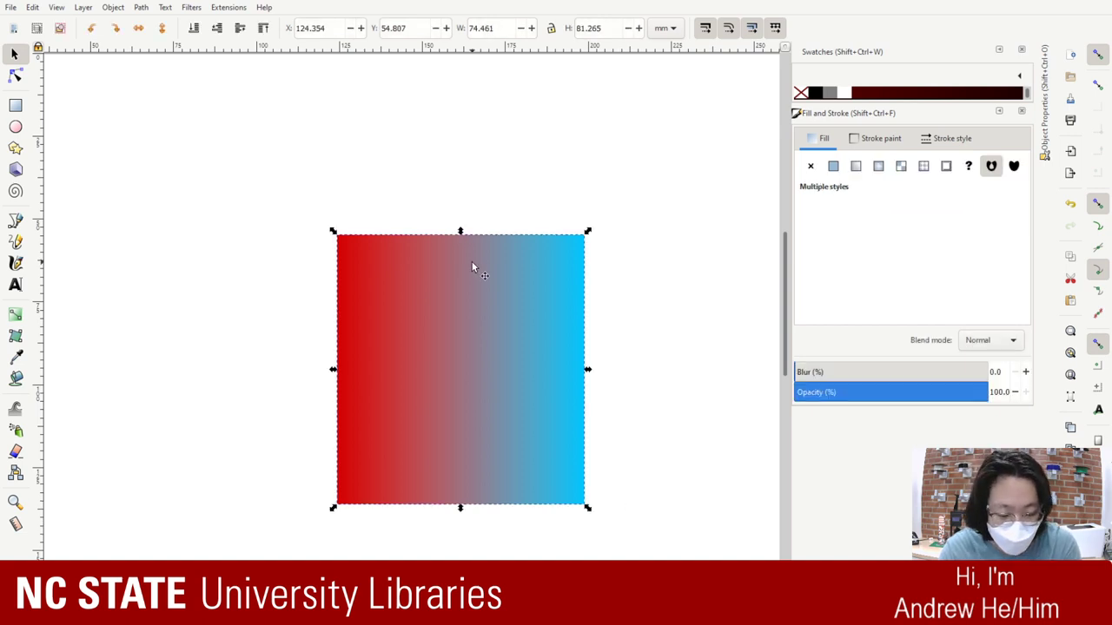
Step: Move the blue rectangle off the red one to about X 16 mm, Y 38 mm, and realign it corner to corner over the red
{"action": "key", "text": "minus"}
{"action": "key", "text": "minus"}
{"action": "key", "text": "minus"}
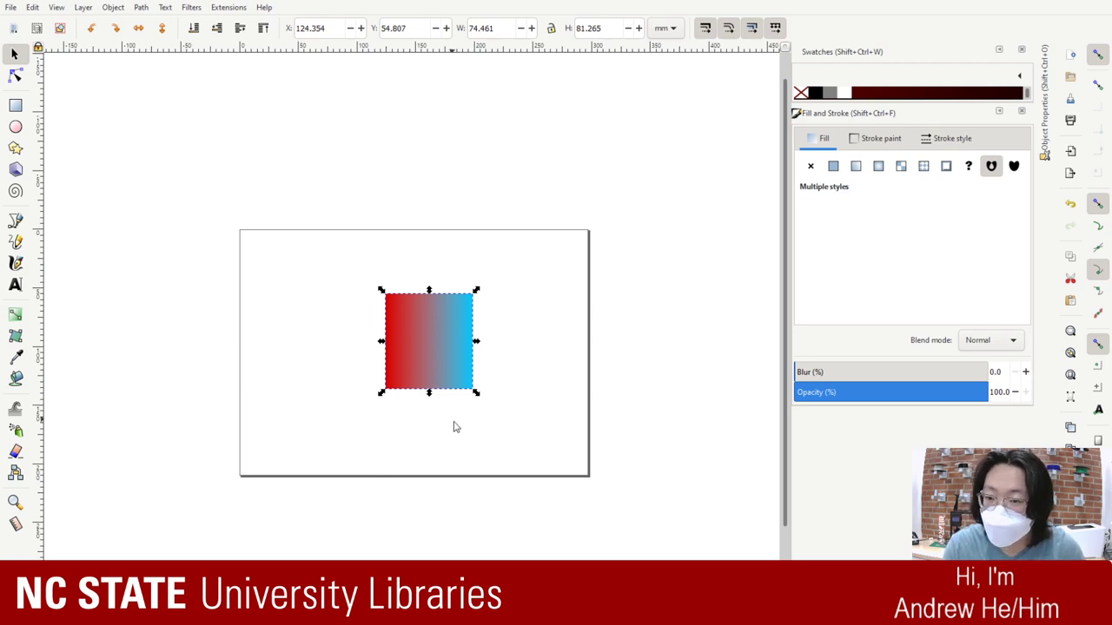
{"action": "left_click", "coordinate": [524, 457]}
{"action": "left_click_drag", "start_coordinate": [449, 325], "coordinate": [326, 310]}
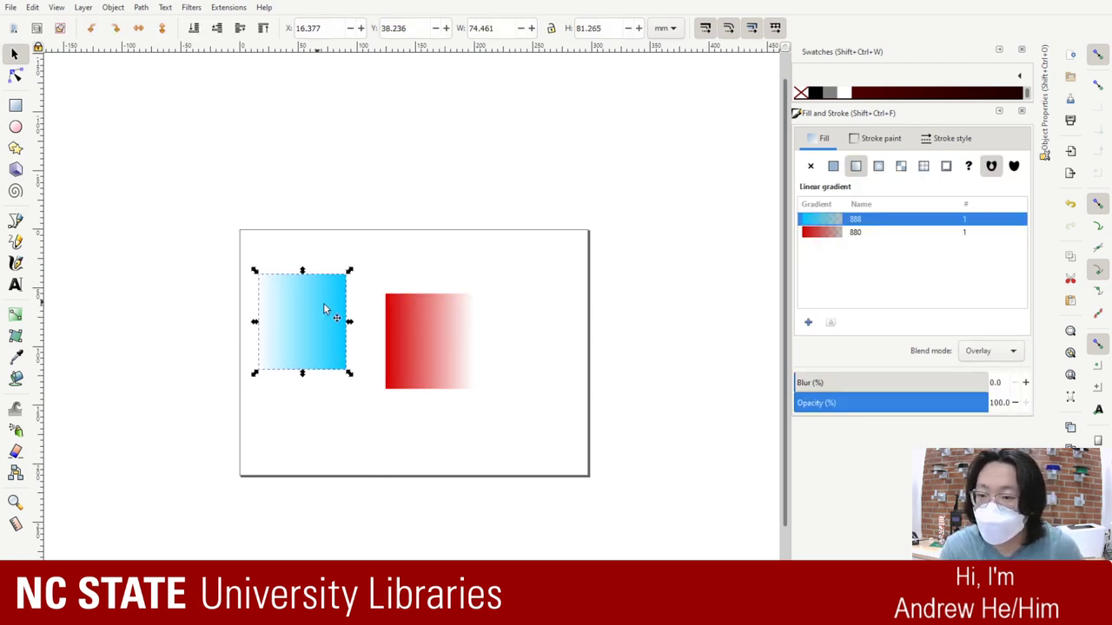
{"action": "left_click", "coordinate": [500, 363]}
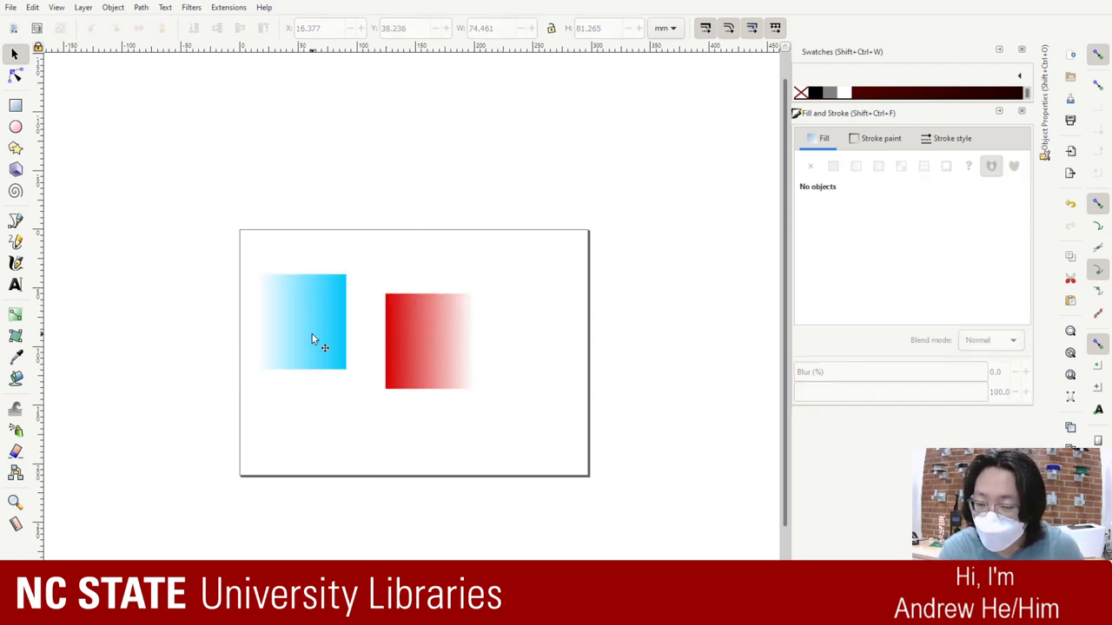
{"action": "mouse_move", "coordinate": [312, 339]}
{"action": "left_mouse_down"}
{"action": "mouse_move", "coordinate": [464, 372]}
{"action": "mouse_move", "coordinate": [441, 351]}
{"action": "left_mouse_up"}
{"action": "left_click", "coordinate": [508, 402]}
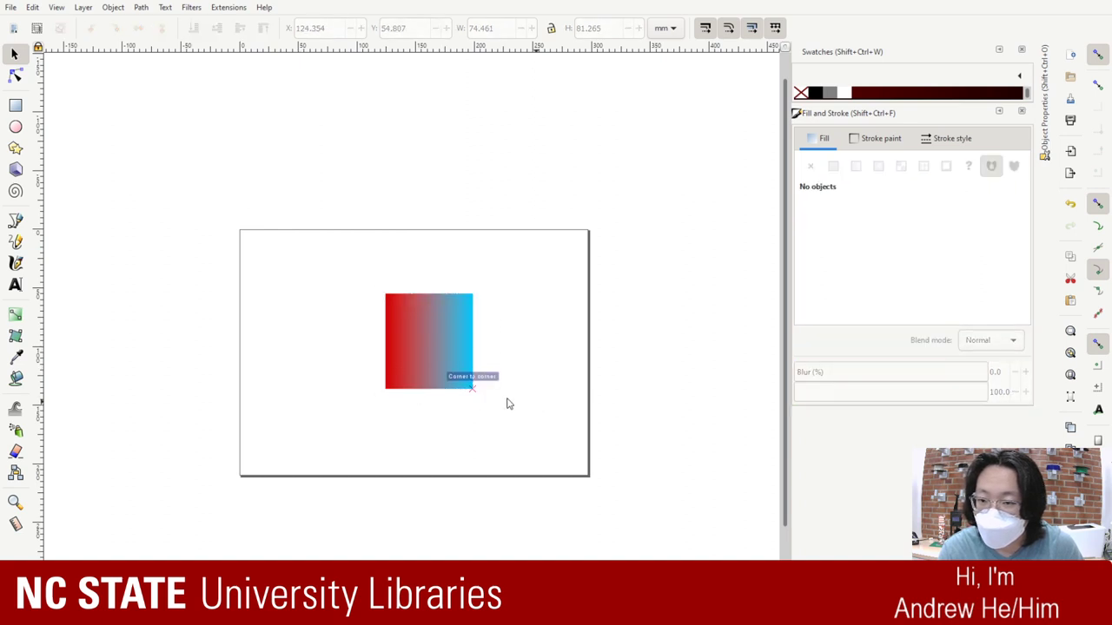
Step: Try applying the red linear gradient to the overlaid blue rectangle's fill, and undo the change
{"action": "left_click", "coordinate": [437, 334]}
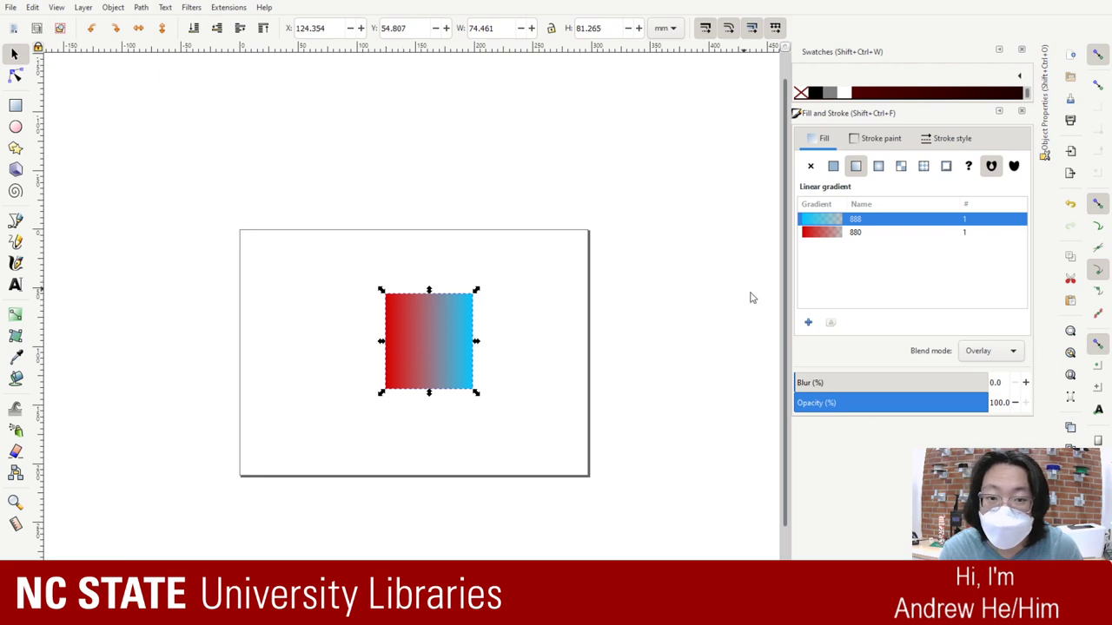
{"action": "left_click", "coordinate": [818, 233]}
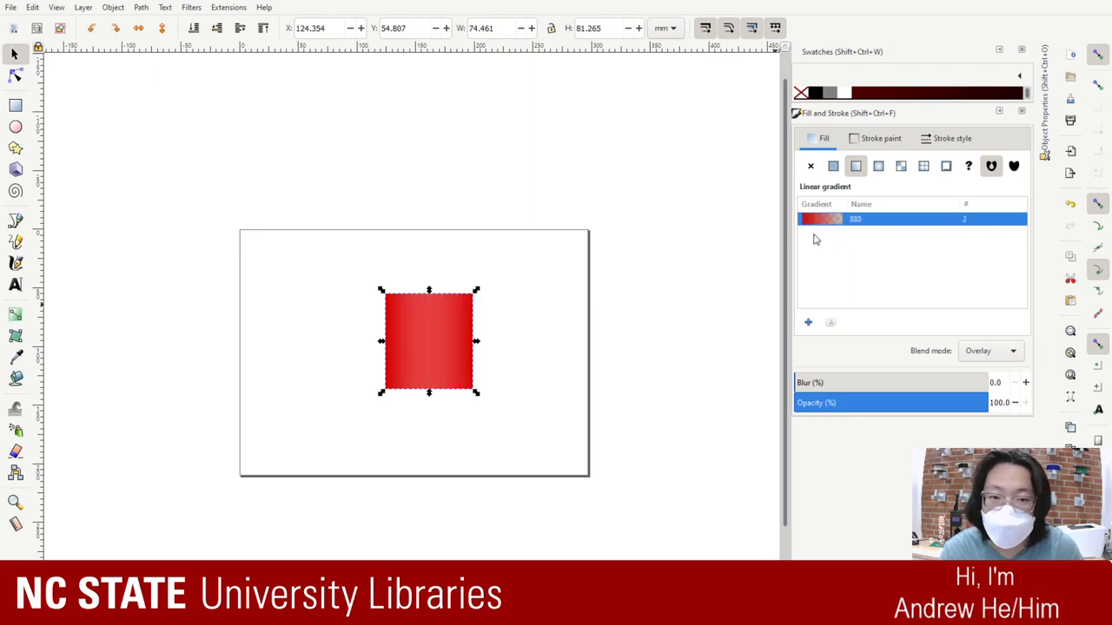
{"action": "left_click", "coordinate": [519, 328]}
{"action": "left_click_drag", "start_coordinate": [454, 348], "coordinate": [586, 343]}
{"action": "key", "text": "ctrl+z"}
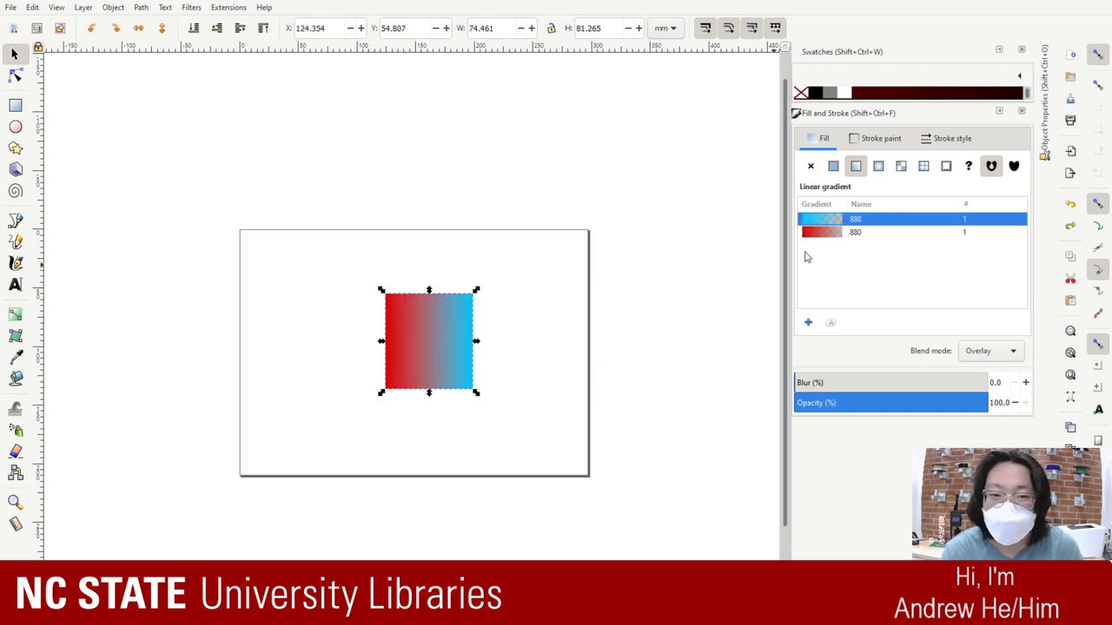
{"action": "left_click", "coordinate": [825, 232]}
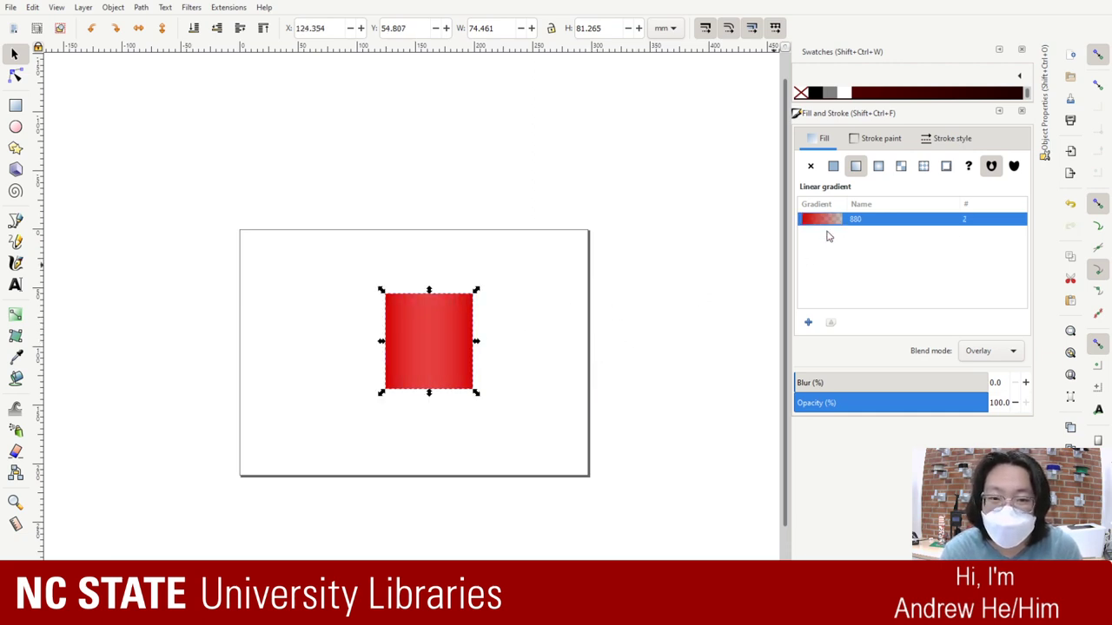
{"action": "key", "text": "ctrl+z"}
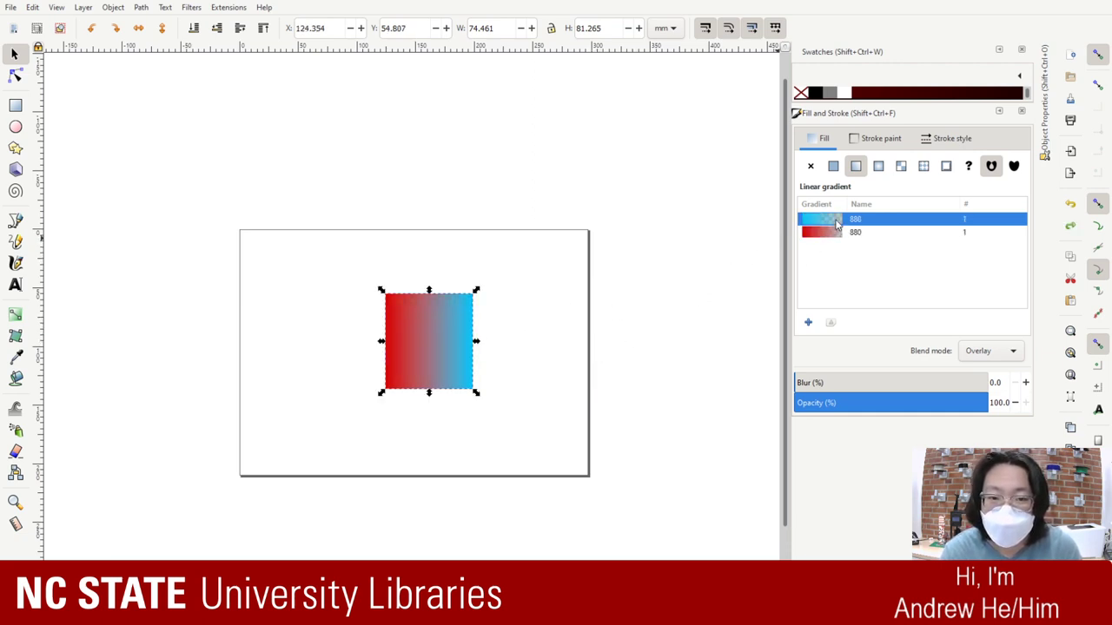
Step: Move the blue rectangle off the red one and snap it against its white edge at X 198.815 mm, Y 54.807 mm
{"action": "left_click_drag", "start_coordinate": [449, 334], "coordinate": [657, 319]}
{"action": "left_click", "coordinate": [444, 357]}
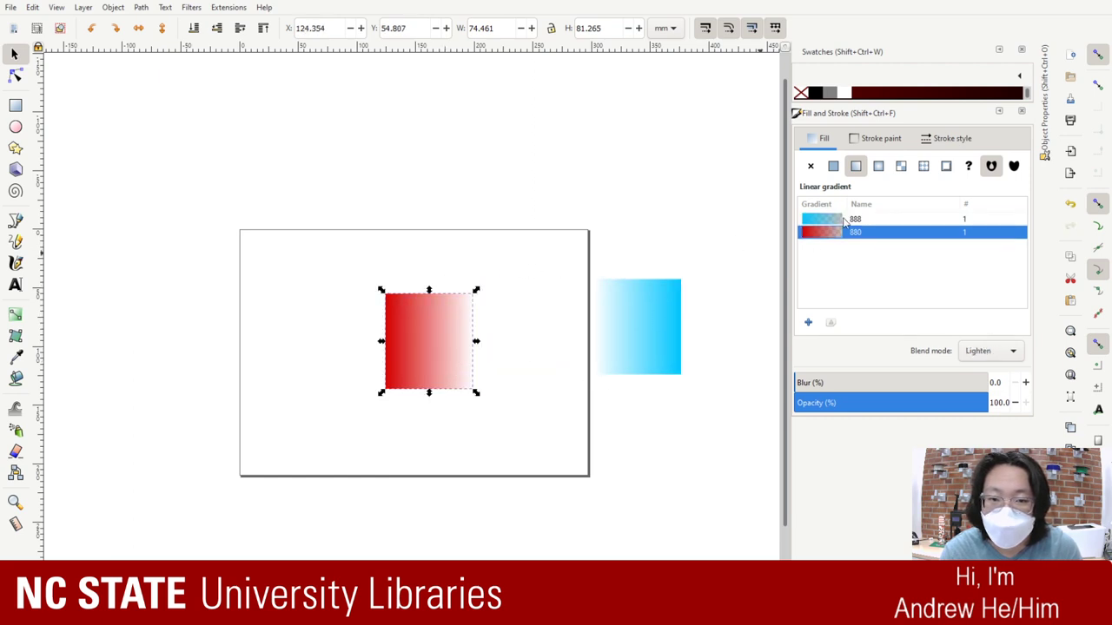
{"action": "left_click_drag", "start_coordinate": [676, 335], "coordinate": [554, 351]}
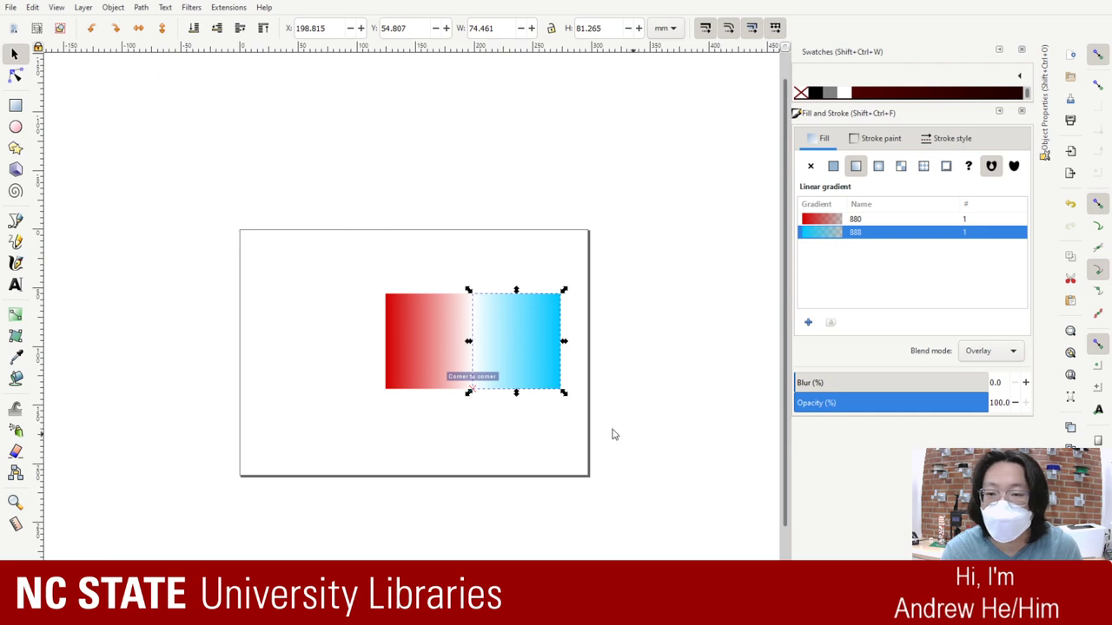
Step: Group the red and blue rectangles and move the group into the page's upper-left corner, at about X 0.3 mm, Y 0.8 mm
{"action": "left_click", "coordinate": [532, 426]}
{"action": "left_click_drag", "start_coordinate": [581, 399], "coordinate": [272, 203]}
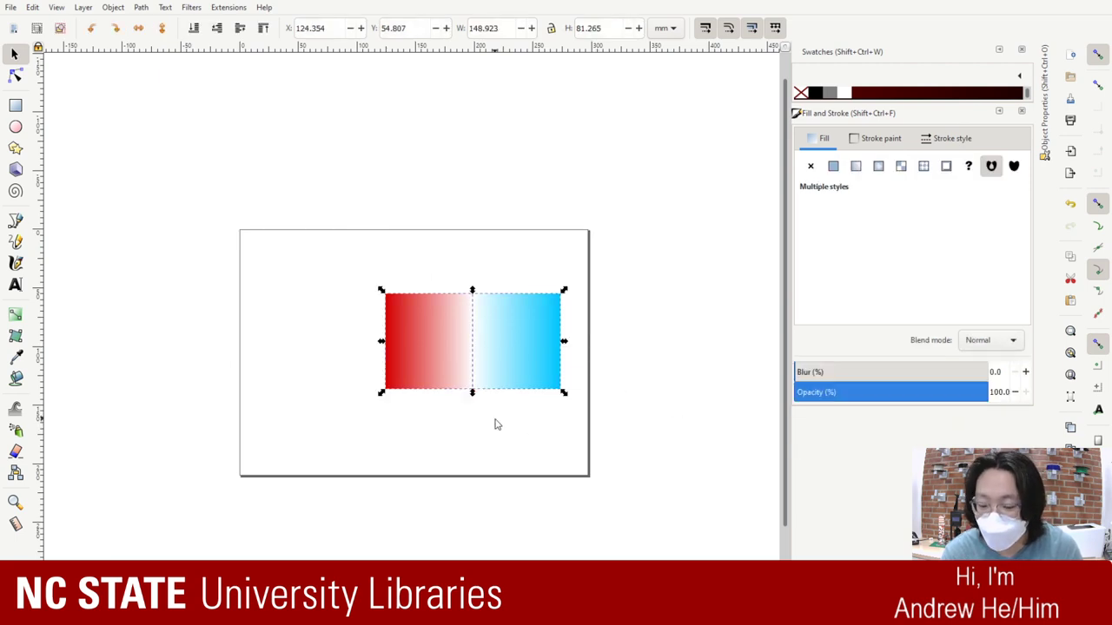
{"action": "key", "text": "ctrl+g"}
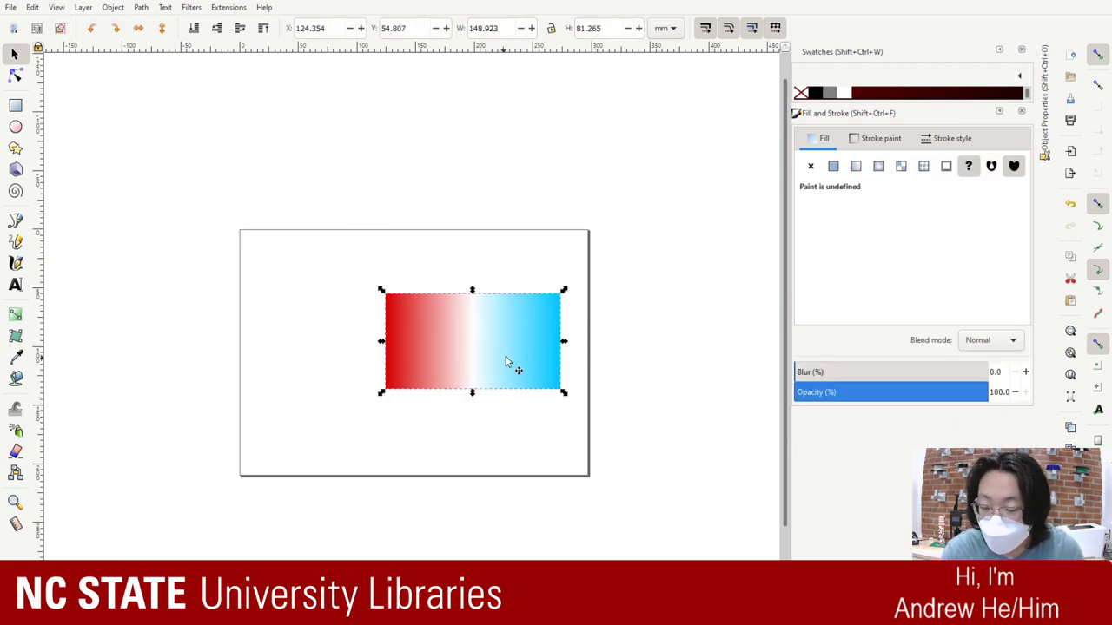
{"action": "left_click_drag", "start_coordinate": [507, 349], "coordinate": [372, 292]}
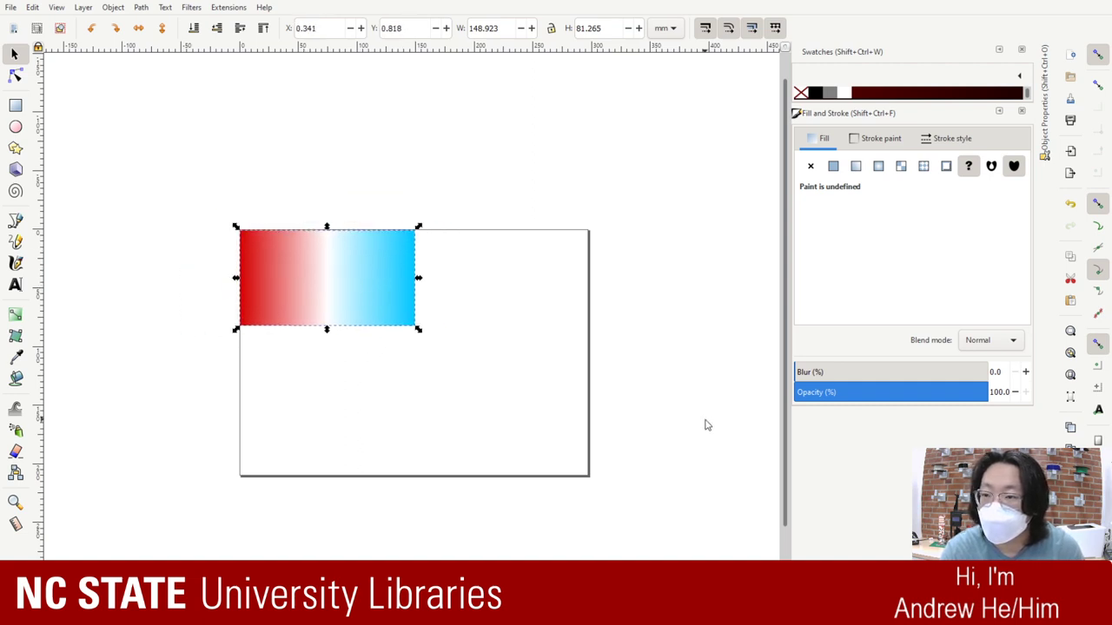
{"action": "left_click", "coordinate": [674, 401]}
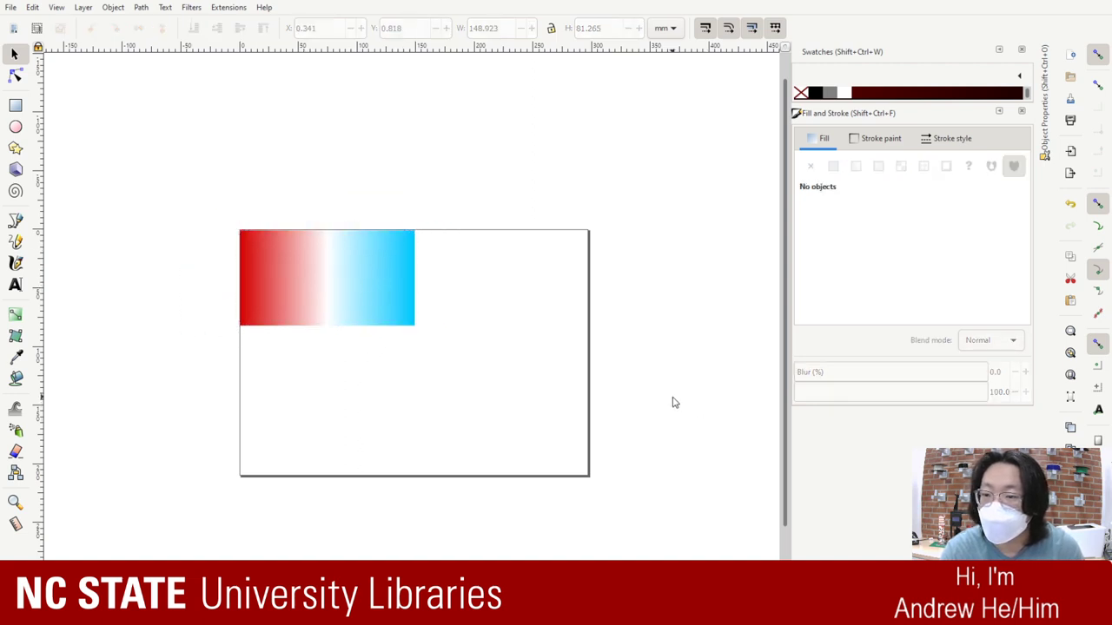
Step: Draw a narrow upright rectangle about 10.7 mm wide and 67.4 mm high in the empty page area below the gradient group
{"action": "left_click", "coordinate": [15, 105]}
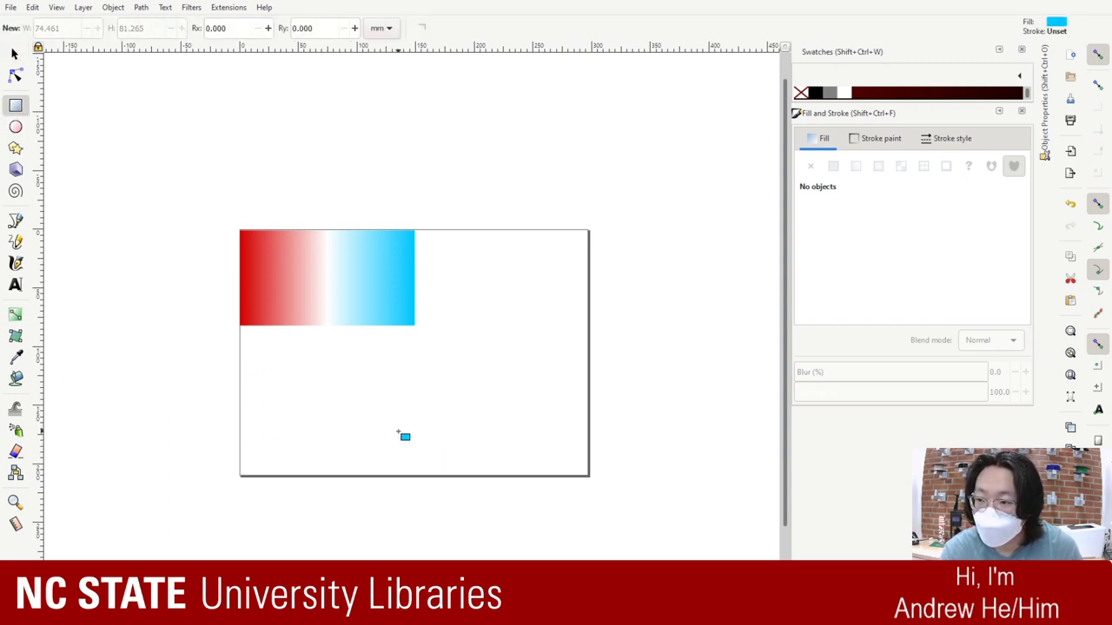
{"action": "left_click_drag", "start_coordinate": [398, 432], "coordinate": [420, 401]}
{"action": "mouse_move", "coordinate": [413, 392]}
{"action": "left_mouse_down"}
{"action": "mouse_move", "coordinate": [412, 370]}
{"action": "mouse_move", "coordinate": [402, 385]}
{"action": "mouse_move", "coordinate": [412, 409]}
{"action": "mouse_move", "coordinate": [402, 382]}
{"action": "mouse_move", "coordinate": [404, 392]}
{"action": "left_mouse_up"}
{"action": "left_click", "coordinate": [479, 405]}
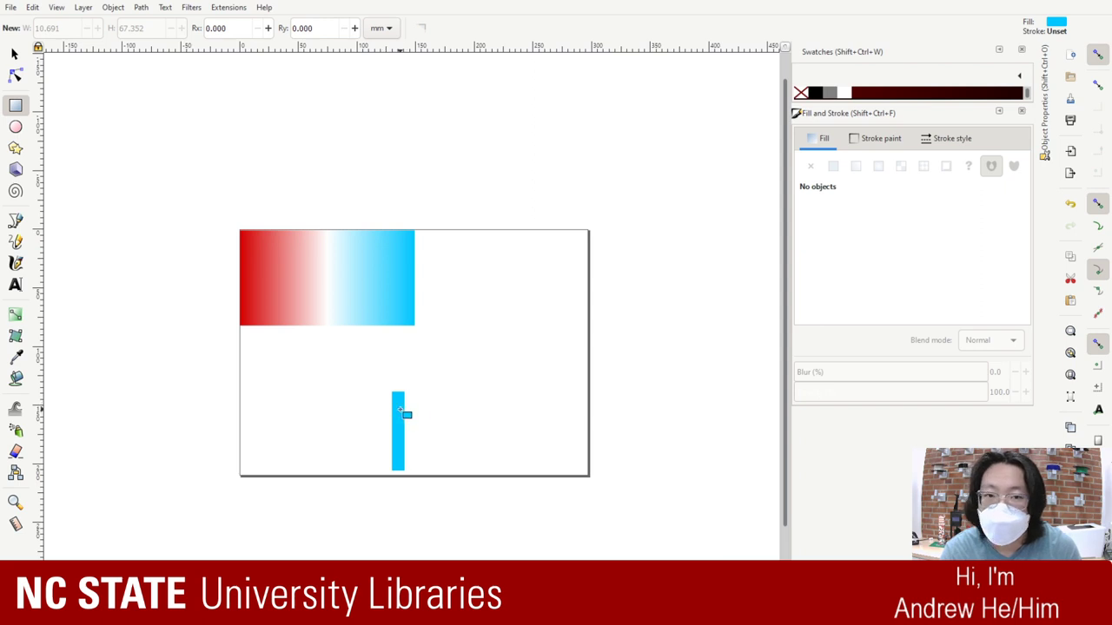
Step: Compare the color models for the narrow rectangle's flat fill and recolor it with the color wheel to tan e5d092ff
{"action": "left_click", "coordinate": [401, 410]}
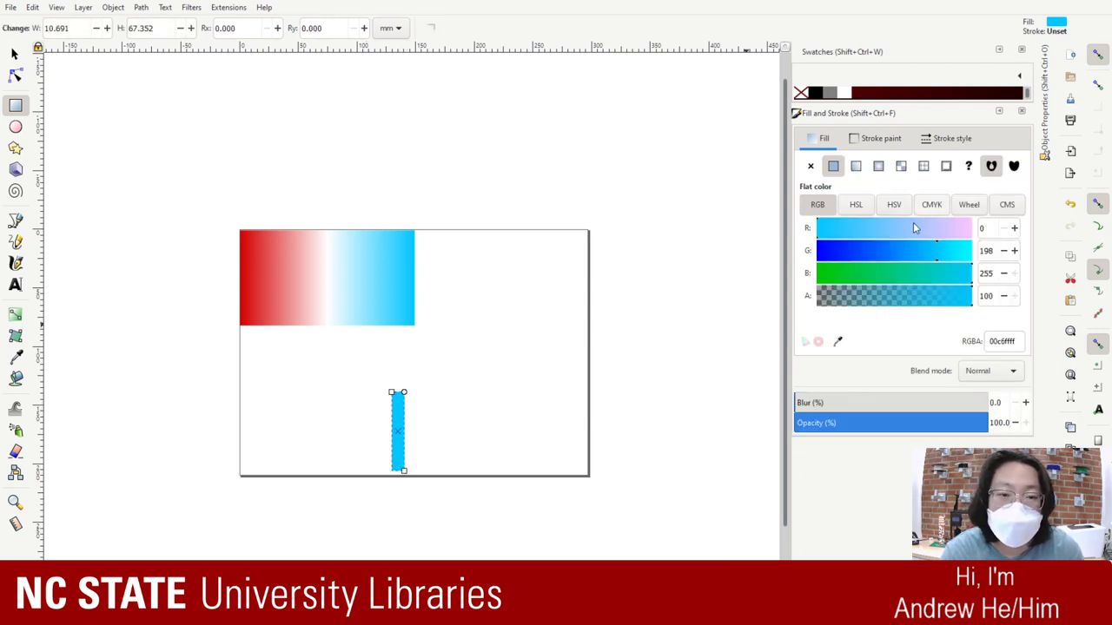
{"action": "left_click", "coordinate": [966, 205]}
{"action": "left_click", "coordinate": [931, 205]}
{"action": "left_click", "coordinate": [894, 205]}
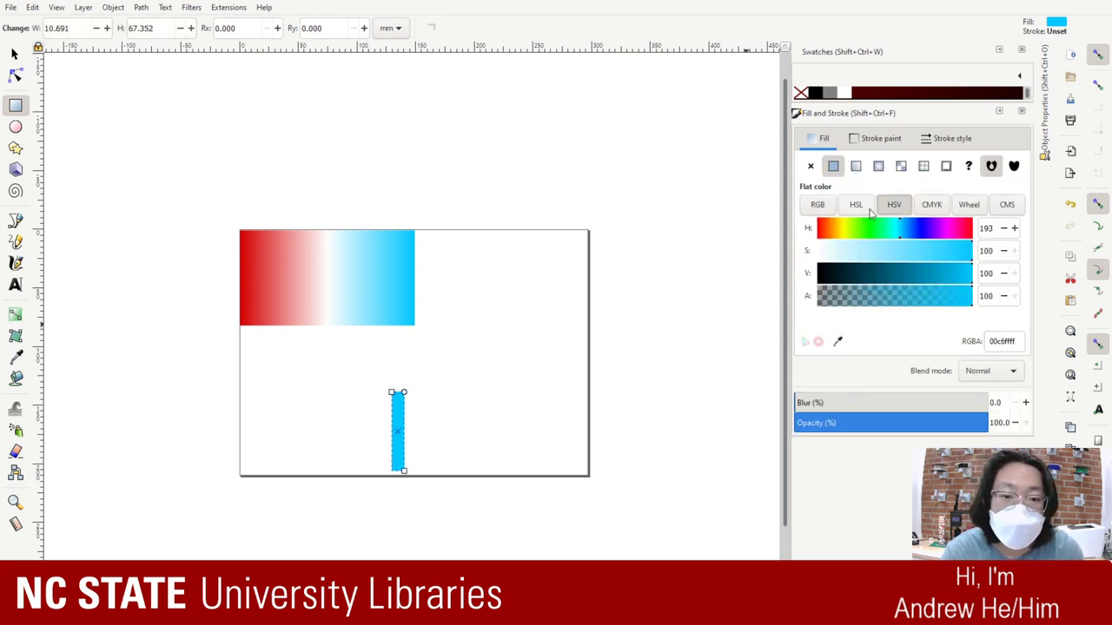
{"action": "left_click", "coordinate": [856, 205]}
{"action": "left_click", "coordinate": [968, 205]}
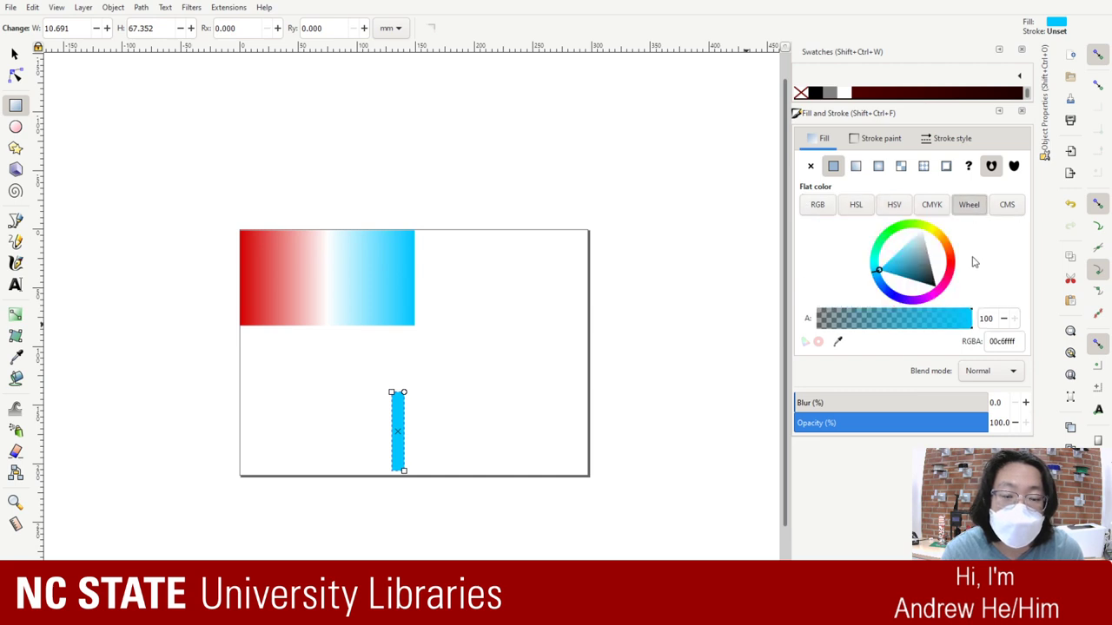
{"action": "left_click", "coordinate": [995, 207]}
{"action": "left_click", "coordinate": [980, 206]}
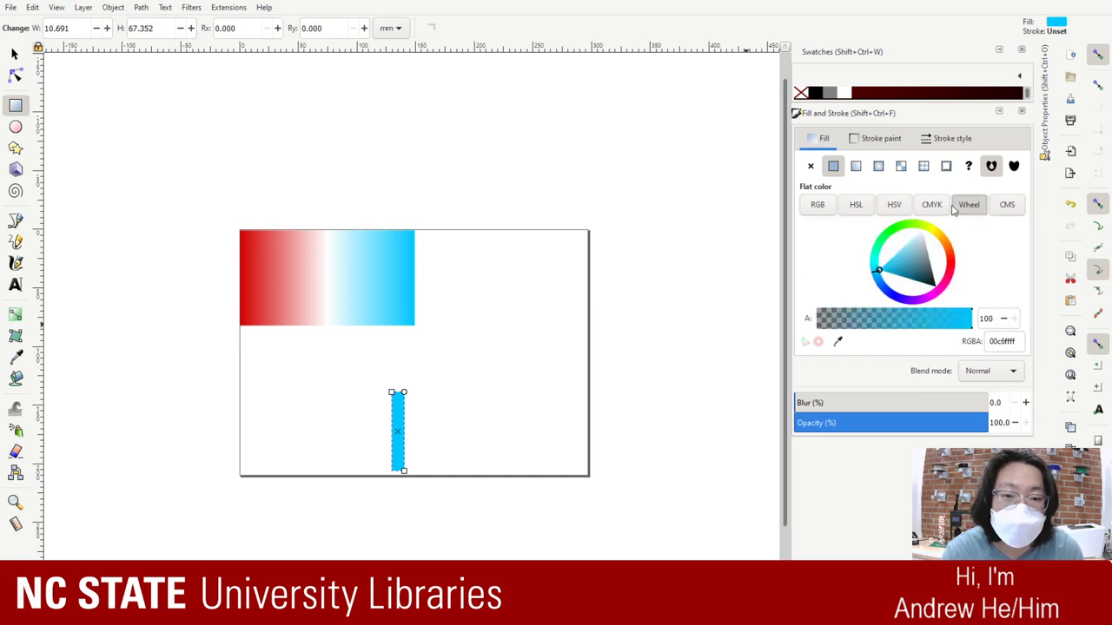
{"action": "left_click", "coordinate": [932, 205]}
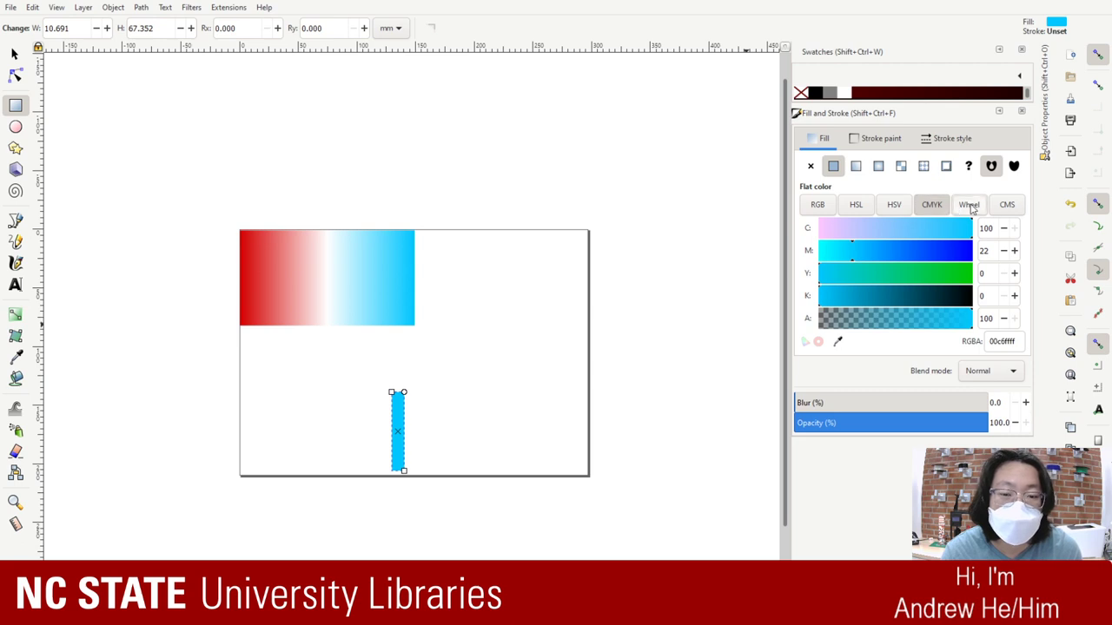
{"action": "left_click", "coordinate": [971, 206]}
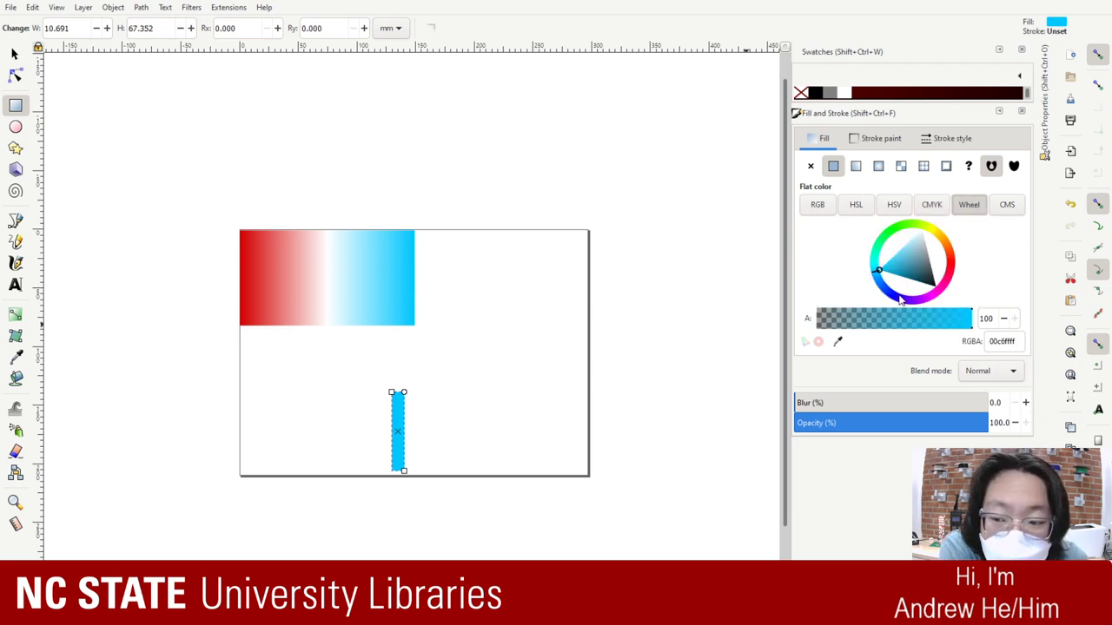
{"action": "mouse_move", "coordinate": [879, 287]}
{"action": "left_mouse_down"}
{"action": "mouse_move", "coordinate": [905, 302]}
{"action": "mouse_move", "coordinate": [960, 290]}
{"action": "mouse_move", "coordinate": [945, 230]}
{"action": "mouse_move", "coordinate": [901, 219]}
{"action": "mouse_move", "coordinate": [840, 300]}
{"action": "mouse_move", "coordinate": [889, 310]}
{"action": "mouse_move", "coordinate": [979, 267]}
{"action": "mouse_move", "coordinate": [953, 224]}
{"action": "mouse_move", "coordinate": [954, 276]}
{"action": "mouse_move", "coordinate": [949, 232]}
{"action": "mouse_move", "coordinate": [915, 274]}
{"action": "mouse_move", "coordinate": [910, 261]}
{"action": "mouse_move", "coordinate": [922, 272]}
{"action": "left_mouse_up"}
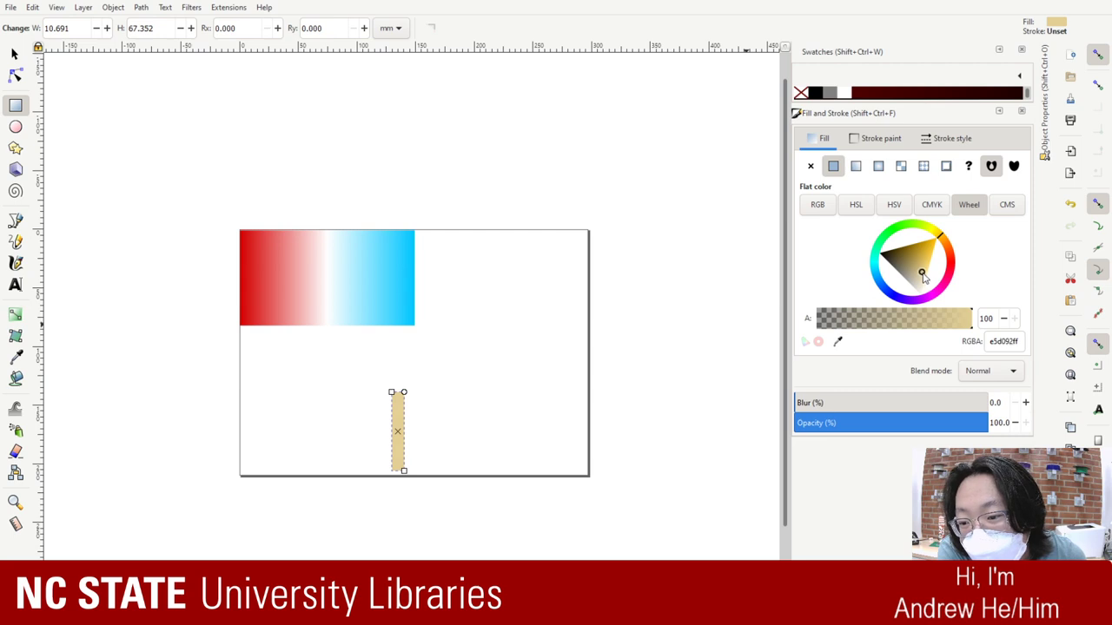
{"action": "key", "text": "Escape"}
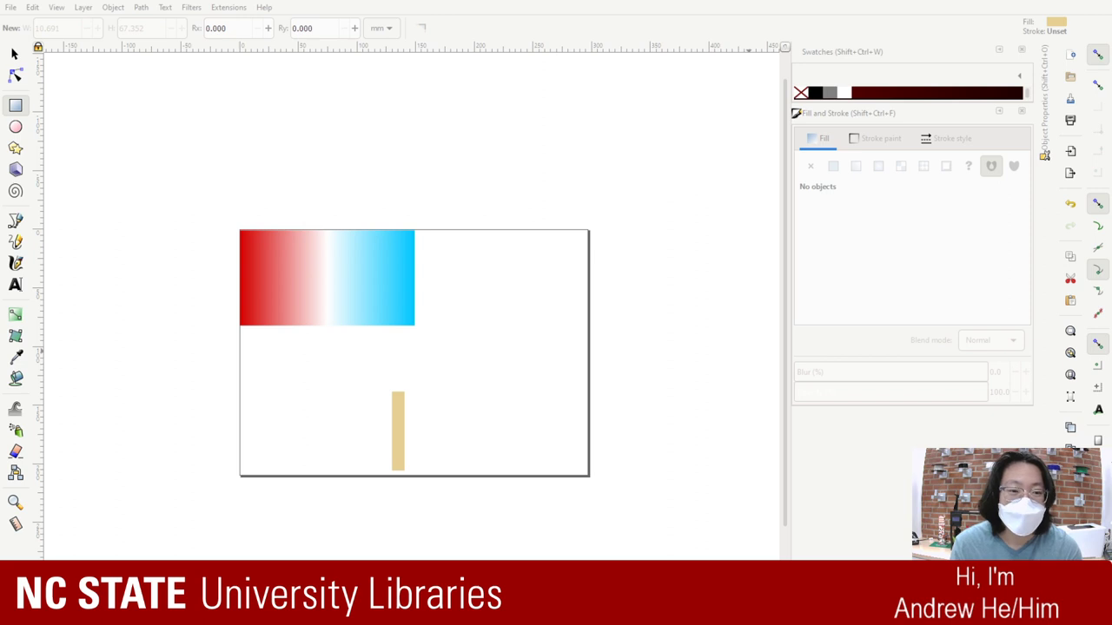
Step: Add a text frame beside the narrow tan rectangle, enter "What' s in a ghost's nose?" and enlarge the frame to fit the line
{"action": "left_click", "coordinate": [435, 423]}
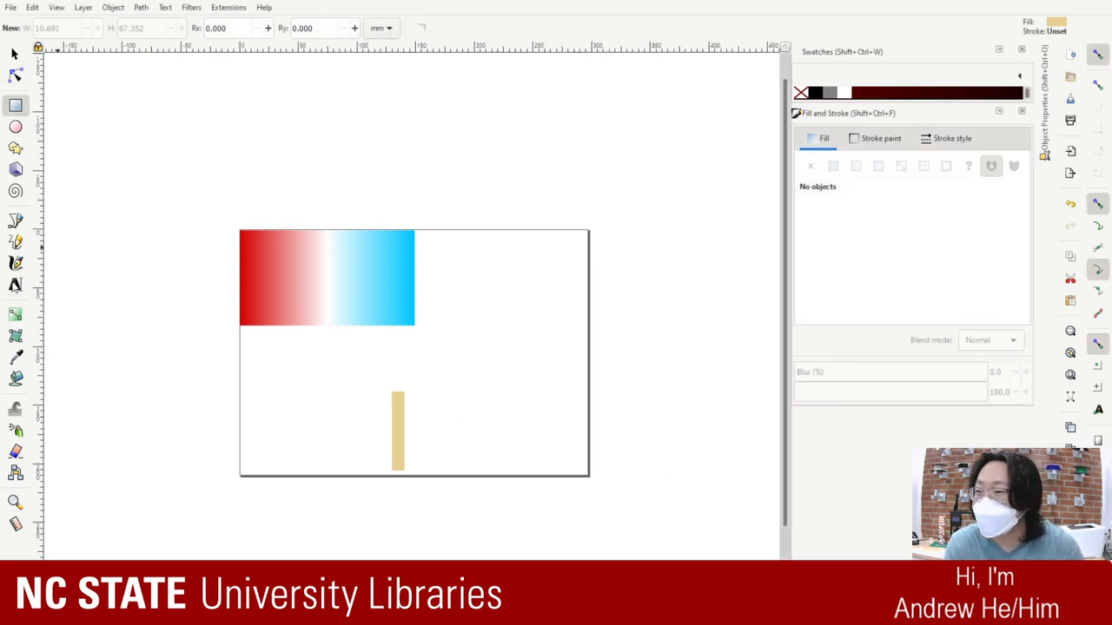
{"action": "left_click", "coordinate": [15, 284]}
{"action": "left_click_drag", "start_coordinate": [452, 405], "coordinate": [561, 423]}
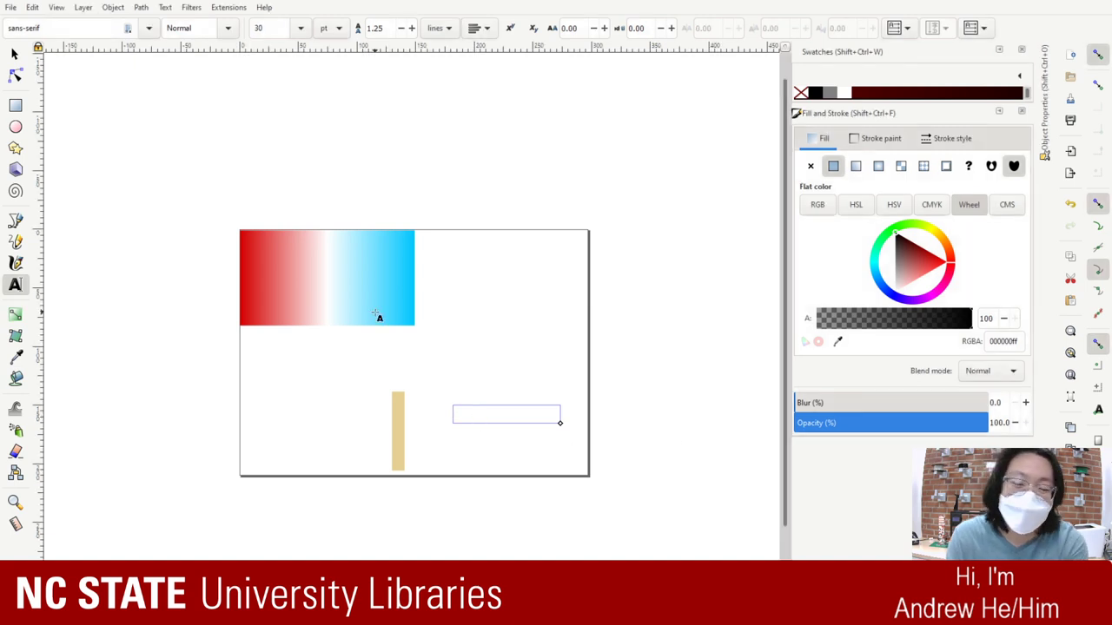
{"action": "type", "text": "What' sin"}
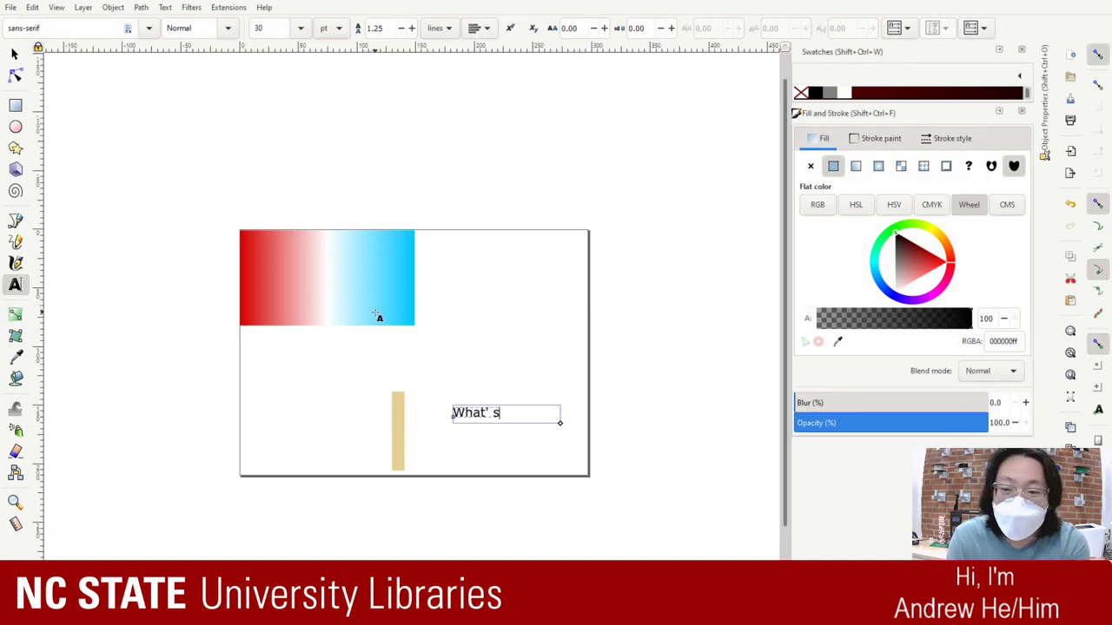
{"action": "key", "text": "BackSpace"}
{"action": "key", "text": "BackSpace"}
{"action": "type", "text": "in a name?"}
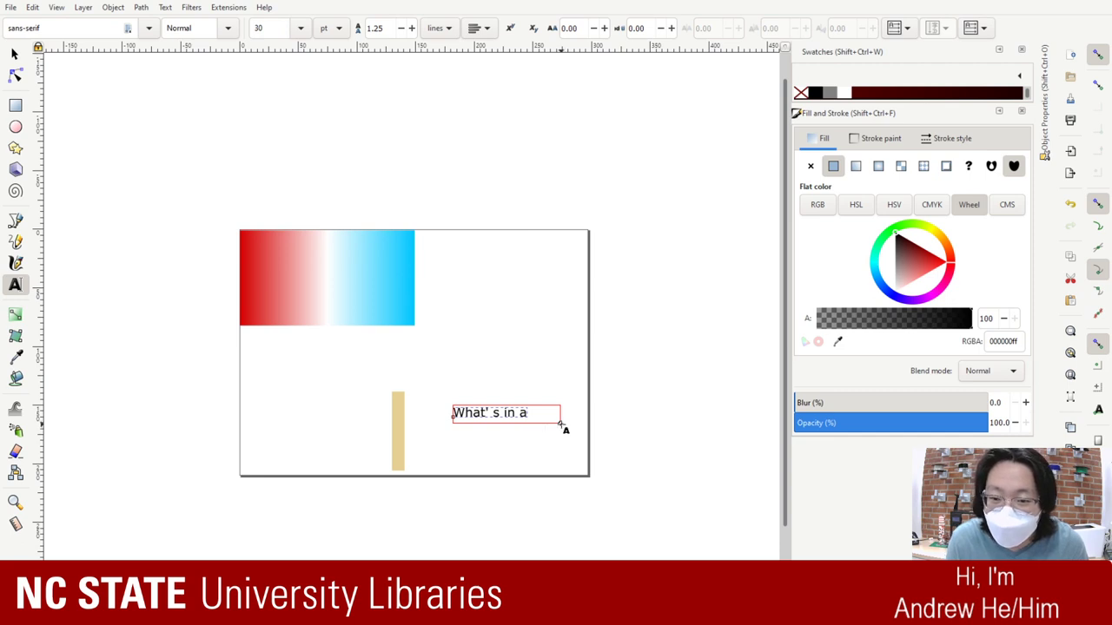
{"action": "left_click_drag", "start_coordinate": [561, 425], "coordinate": [715, 481]}
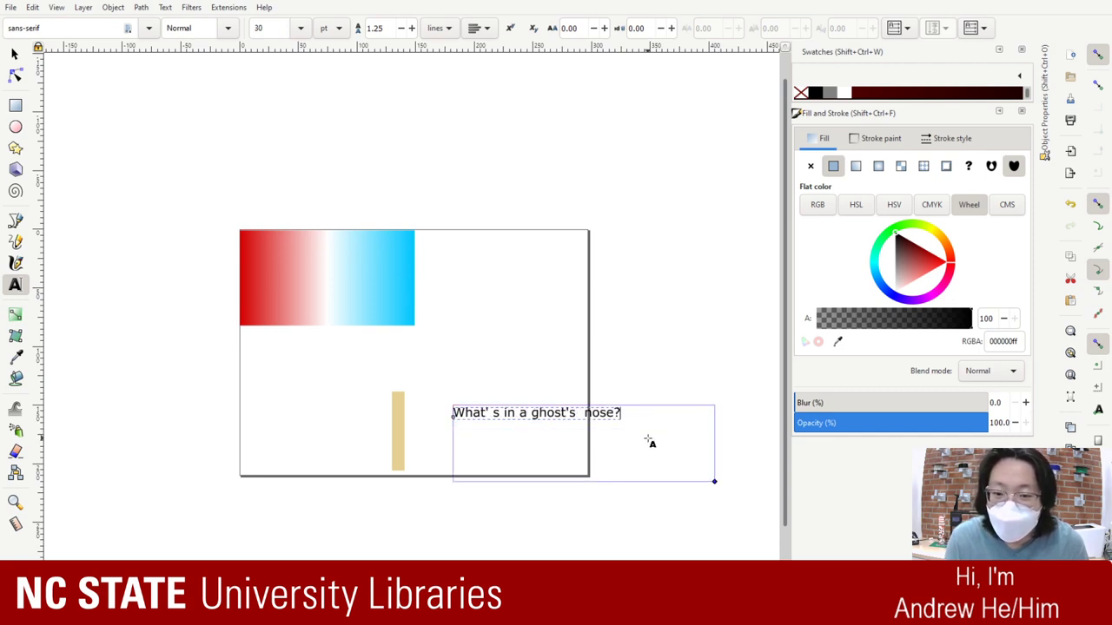
Step: Append the answer "Boo-gers!!!" to the end of the ghost joke text
{"action": "type", "text": "Boo-get"}
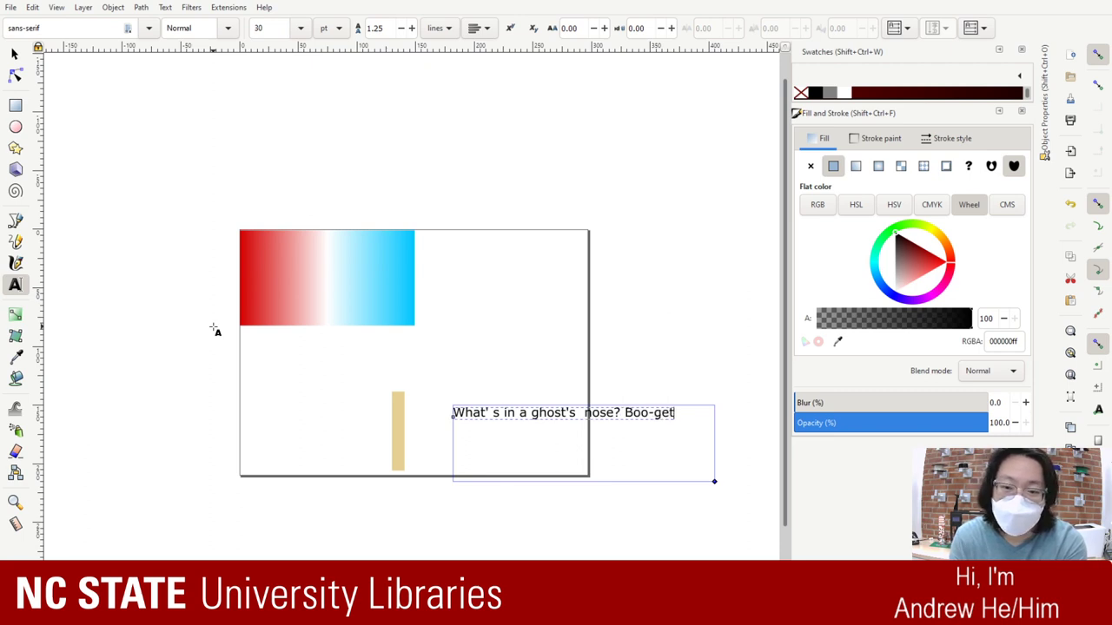
{"action": "key", "text": "BackSpace"}
{"action": "type", "text": "rs"}
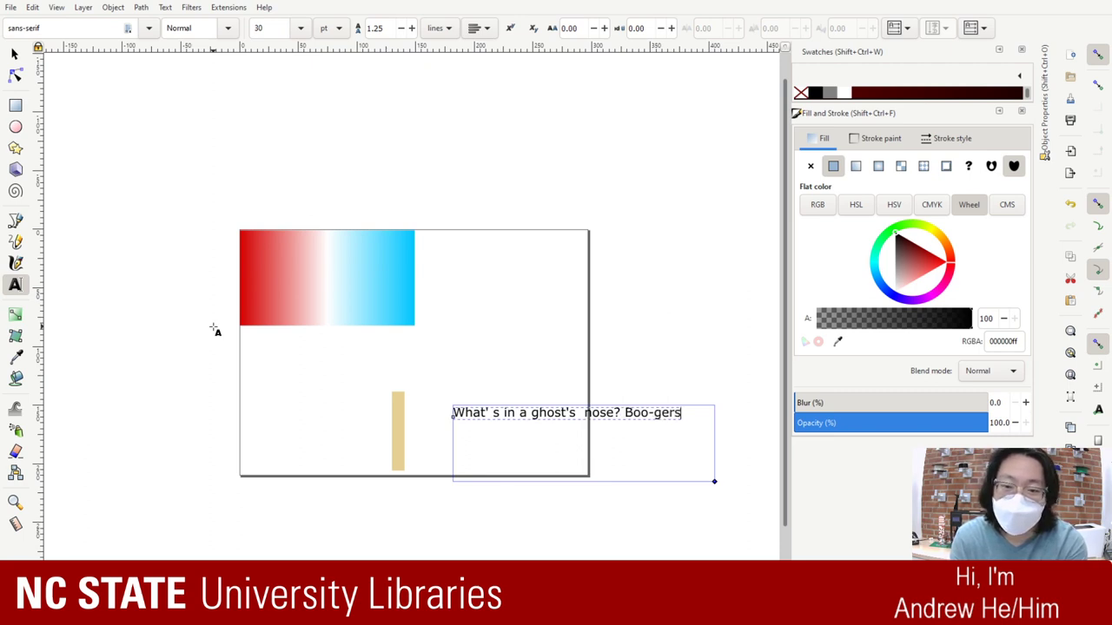
{"action": "type", "text": "1"}
{"action": "key", "text": "BackSpace"}
{"action": "type", "text": "!"}
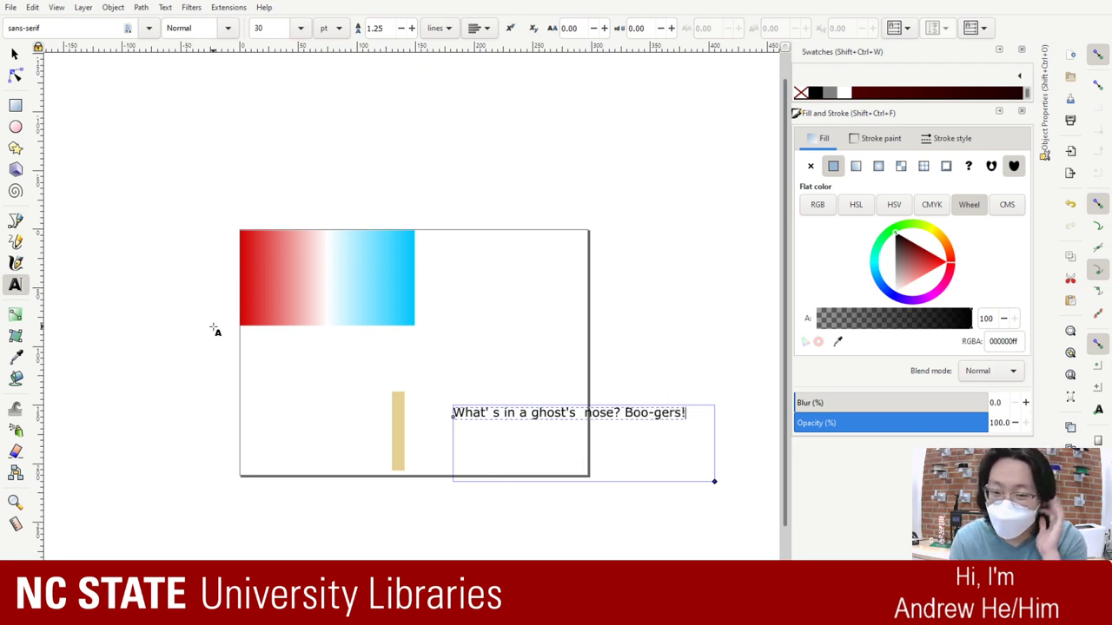
{"action": "type", "text": "!!"}
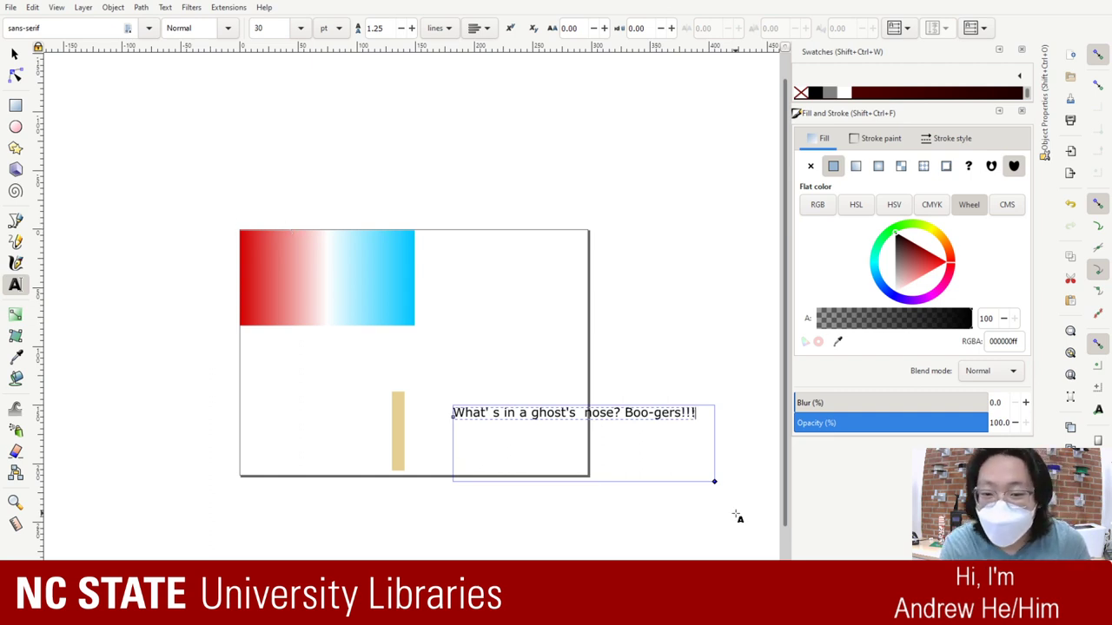
Step: Shrink the text frame's height to a single line and set the whole joke text to 18 pt
{"action": "left_click_drag", "start_coordinate": [714, 481], "coordinate": [719, 423]}
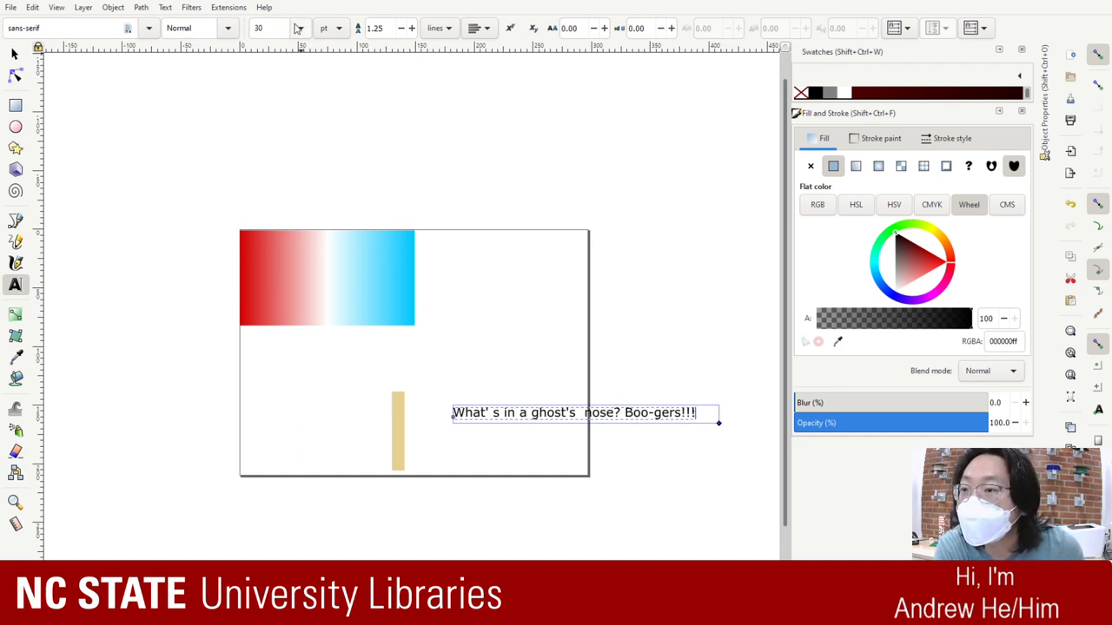
{"action": "key", "text": "ctrl+a"}
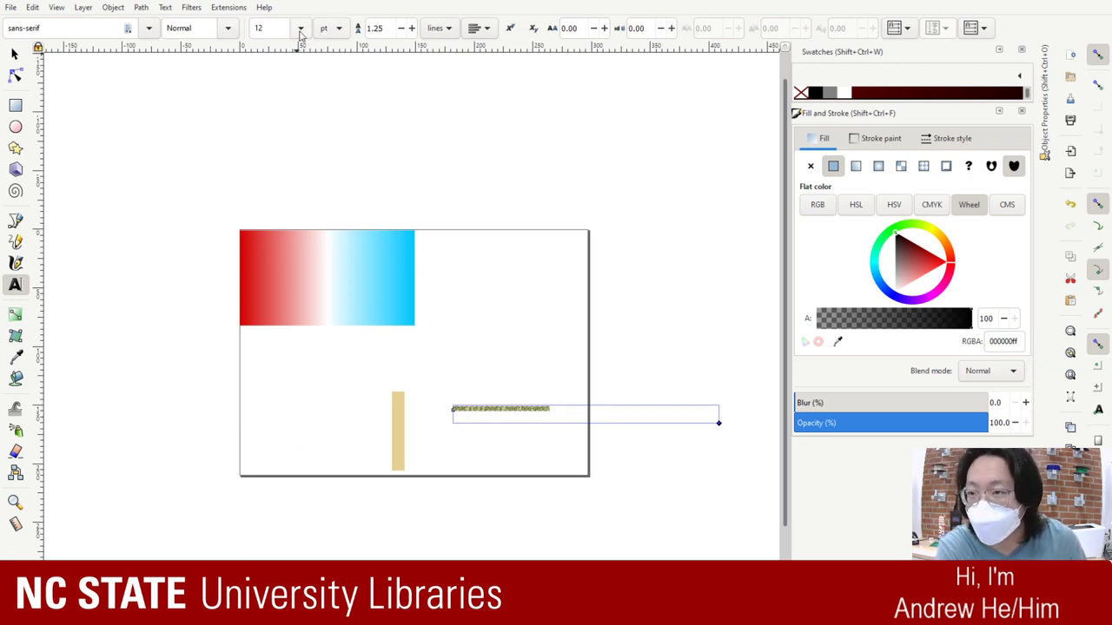
{"action": "scroll", "coordinate": [301, 28], "scroll_direction": "down", "scroll_amount": 3}
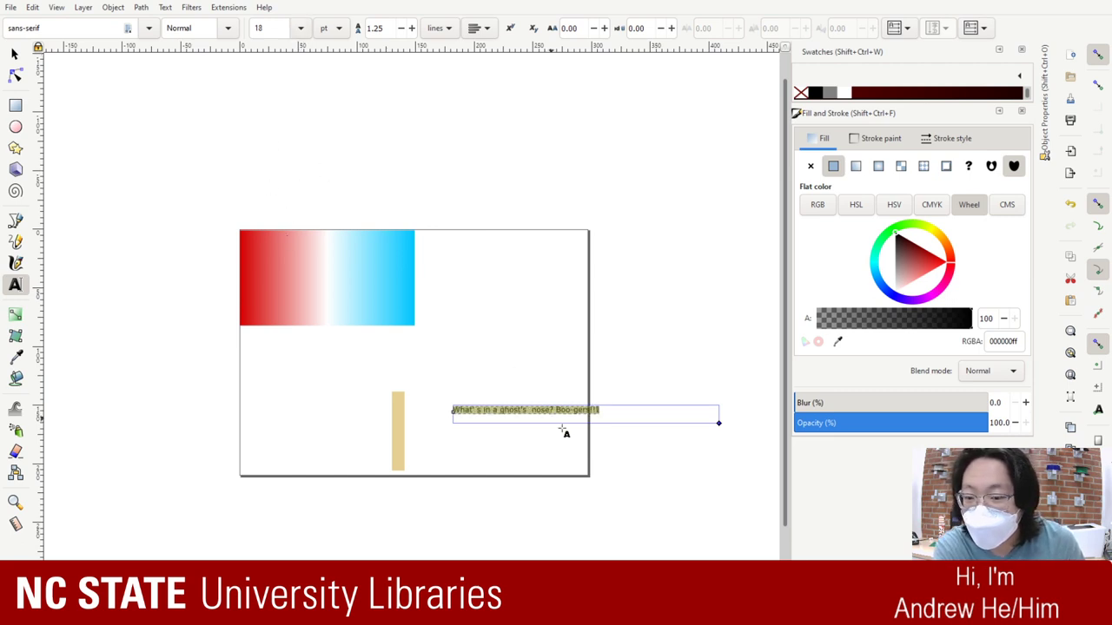
Step: Rotate the joke text 90° counterclockwise and move it over the tan rectangle, to about X 130.8 mm, Y 81.0 mm
{"action": "left_click", "coordinate": [14, 54]}
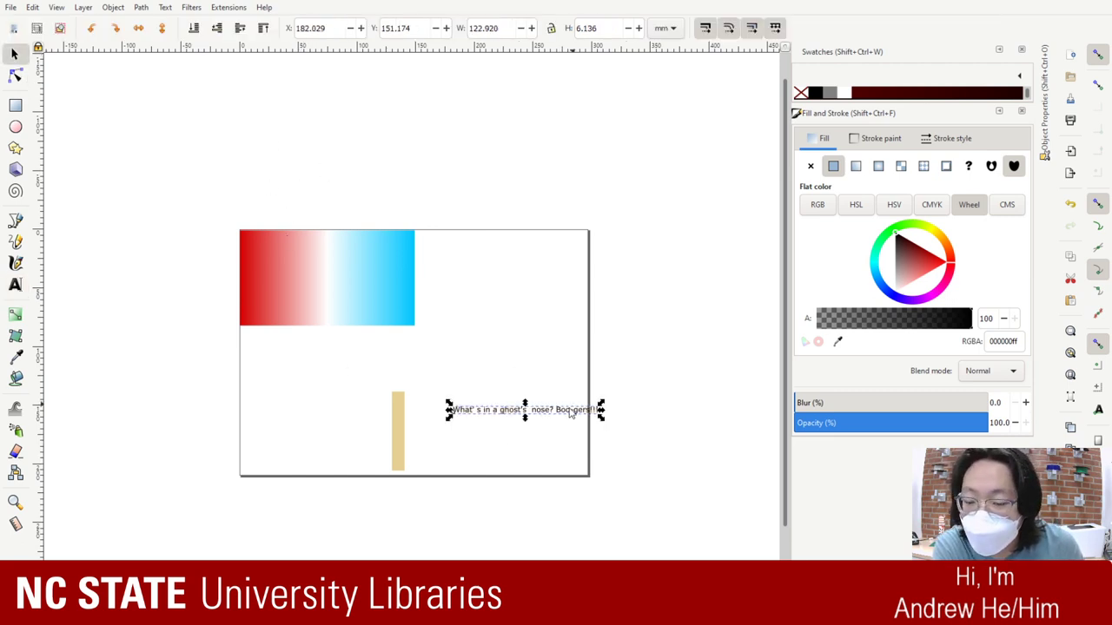
{"action": "left_click", "coordinate": [91, 28]}
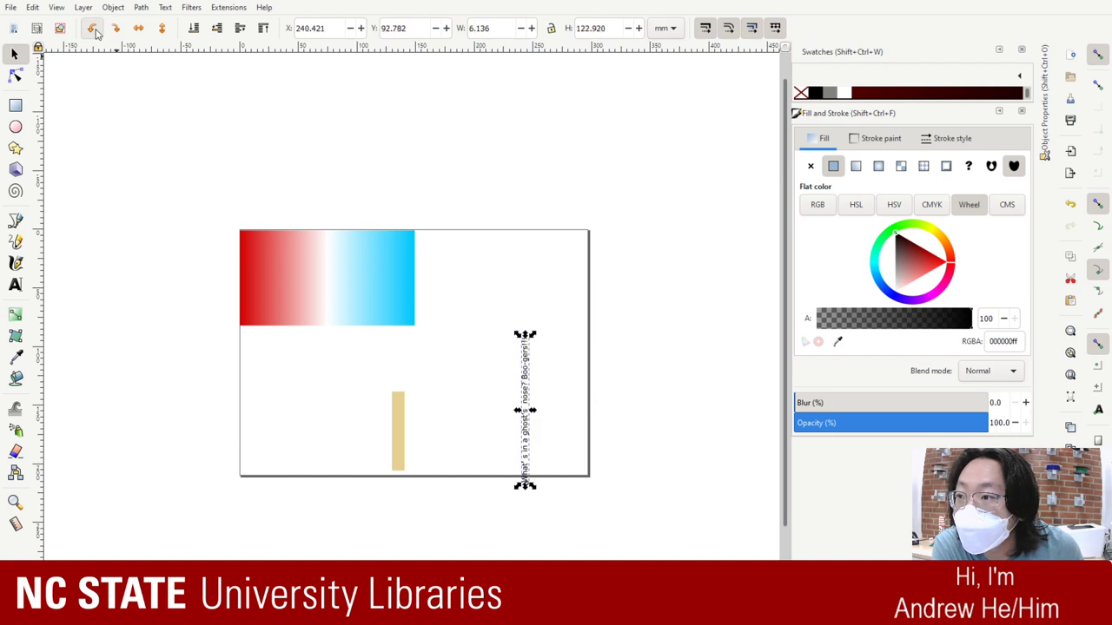
{"action": "left_click_drag", "start_coordinate": [537, 376], "coordinate": [386, 352]}
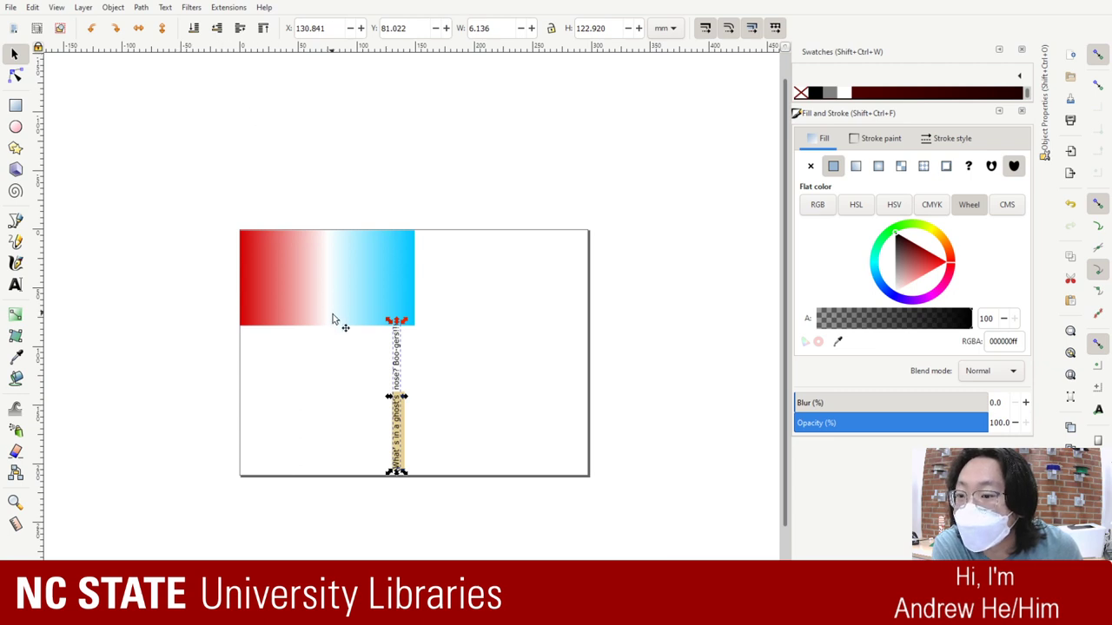
Step: Reduce the rotated joke text's font size to 9 pt so it fits within the tan rectangle's height
{"action": "double_click", "coordinate": [400, 339]}
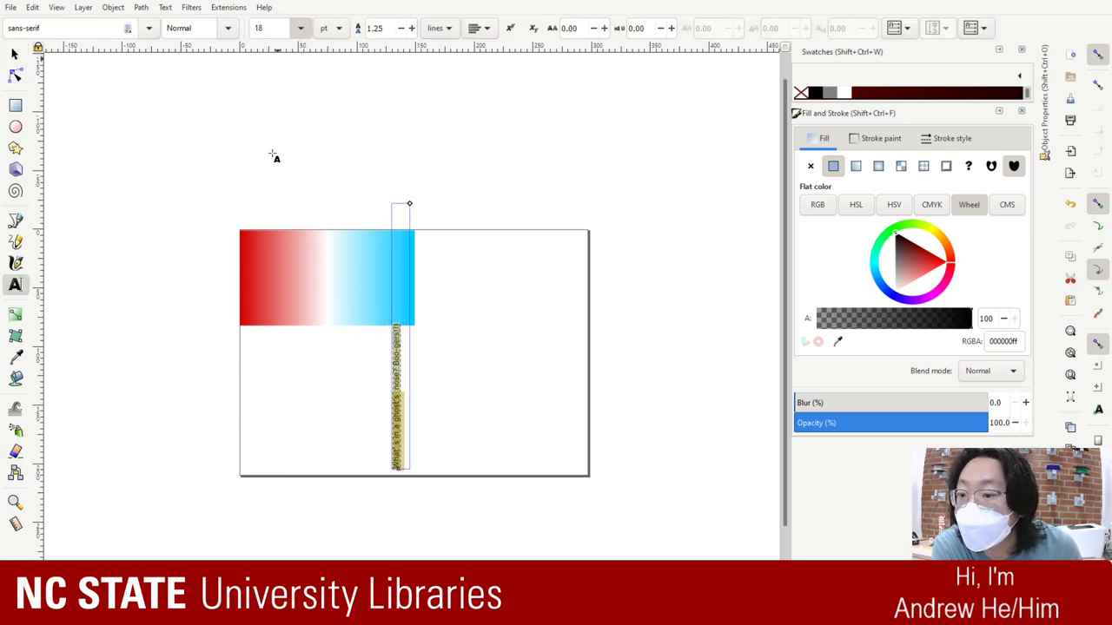
{"action": "type", "text": "12"}
{"action": "key", "text": "Return"}
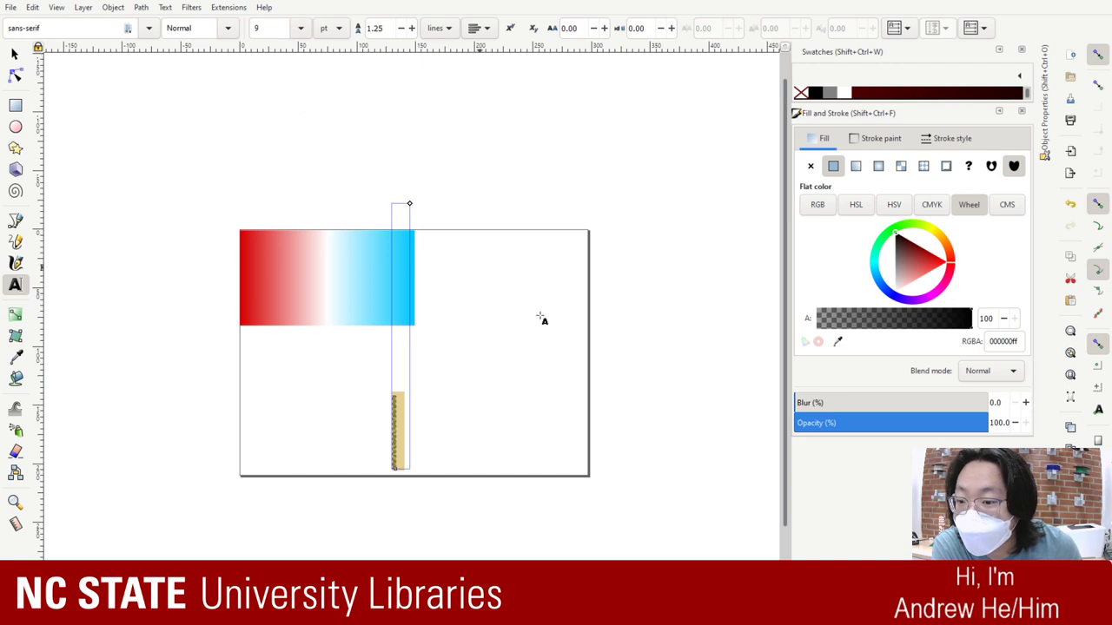
{"action": "left_click", "coordinate": [537, 350]}
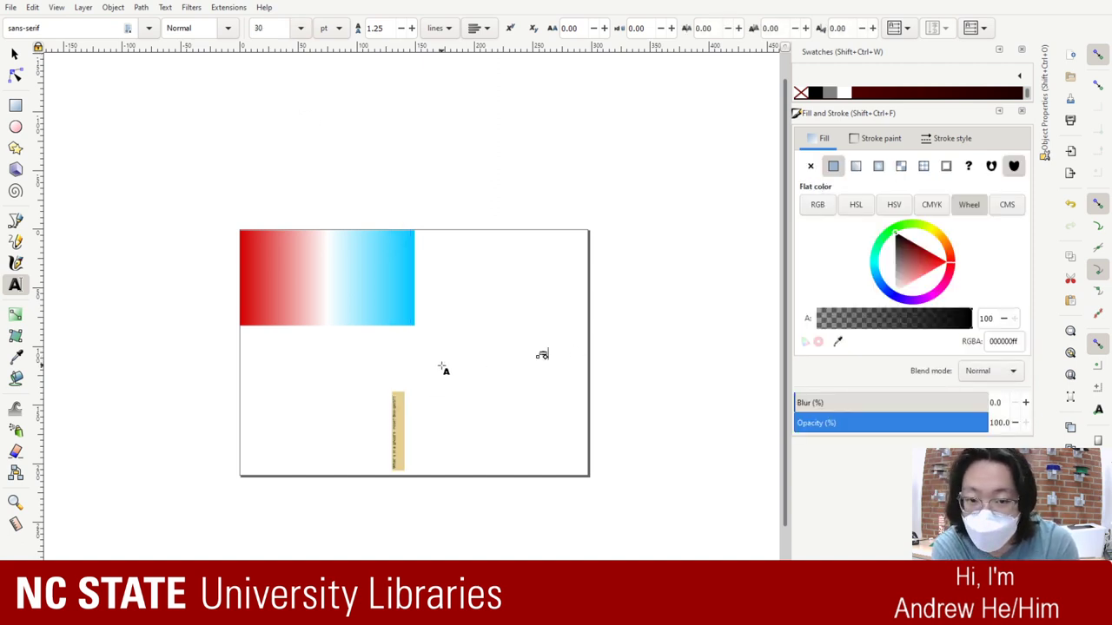
{"action": "key", "text": "F1"}
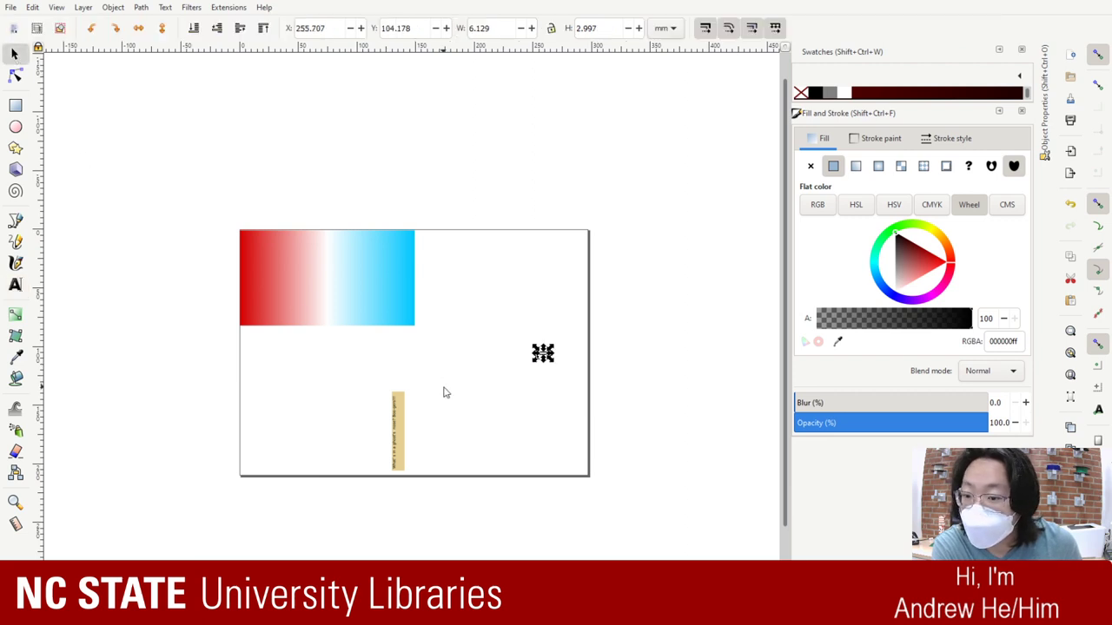
{"action": "left_click", "coordinate": [539, 410]}
{"action": "left_click_drag", "start_coordinate": [553, 395], "coordinate": [485, 211]}
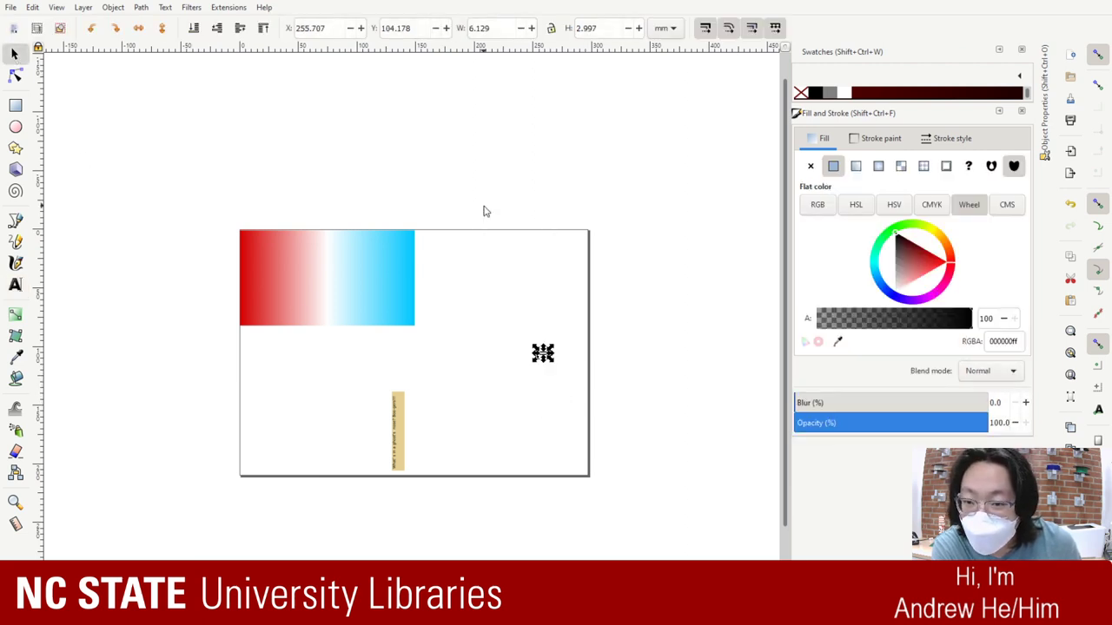
{"action": "key", "text": "Delete"}
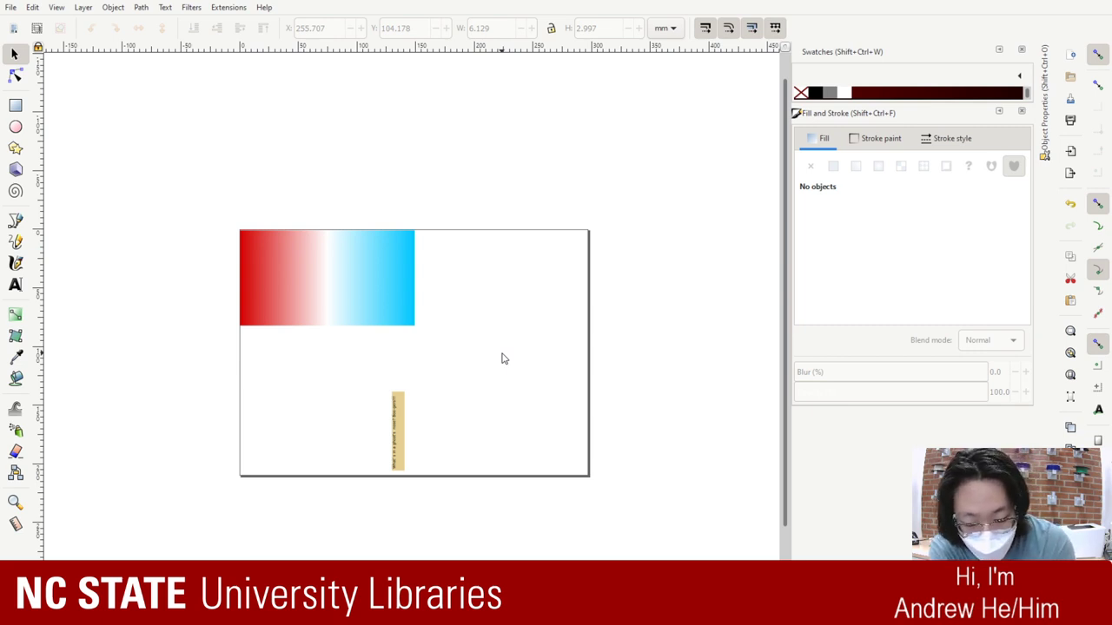
Step: Narrow the tan rectangle from its right side to about 4.3 mm wide, so it closely surrounds the joke text
{"action": "key", "text": "plus"}
{"action": "scroll", "coordinate": [560, 360], "scroll_direction": "down", "scroll_amount": 2}
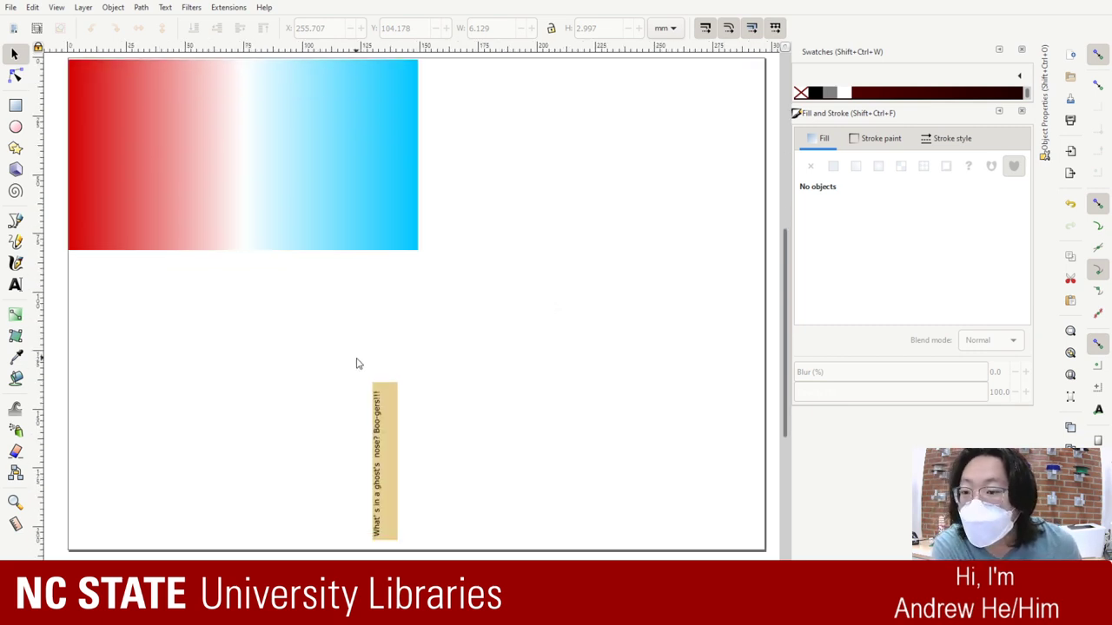
{"action": "left_click", "coordinate": [393, 402]}
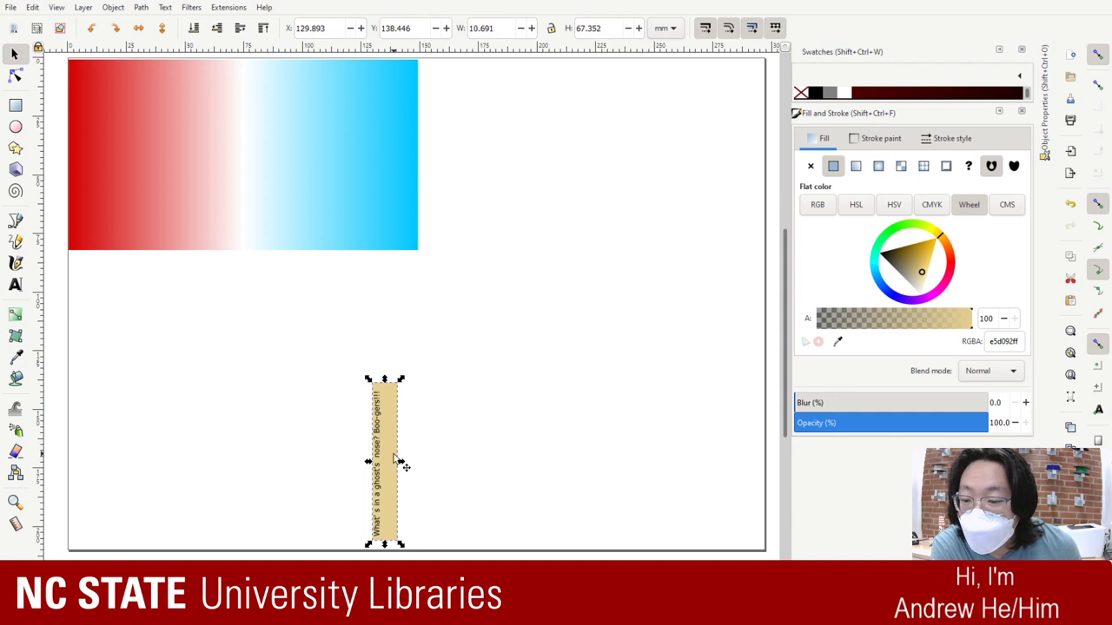
{"action": "left_click_drag", "start_coordinate": [399, 462], "coordinate": [383, 461]}
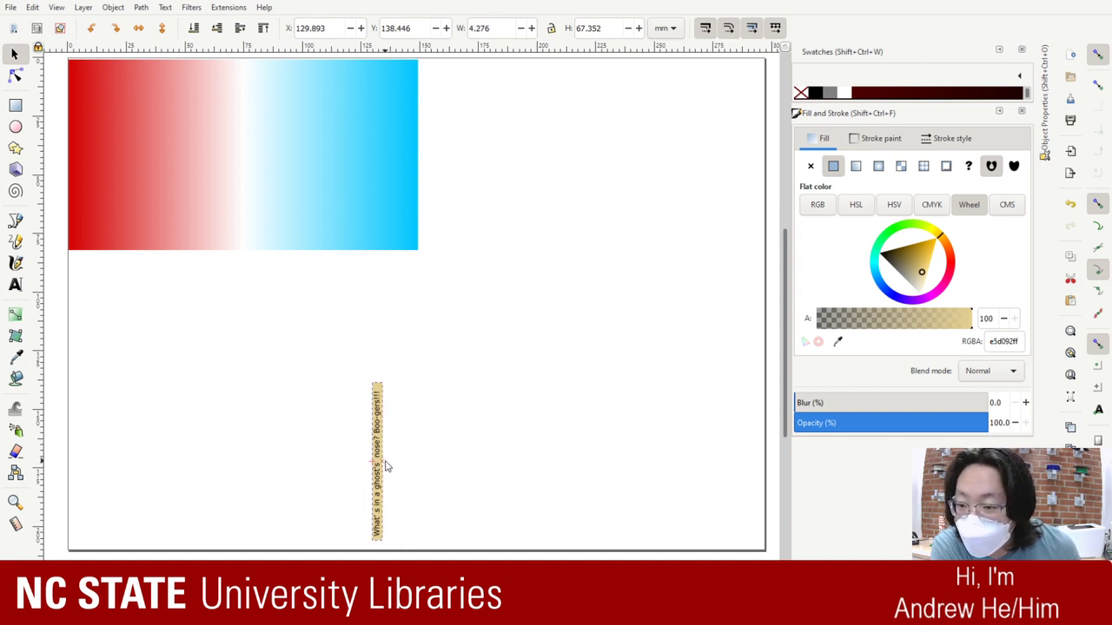
{"action": "left_click", "coordinate": [428, 452]}
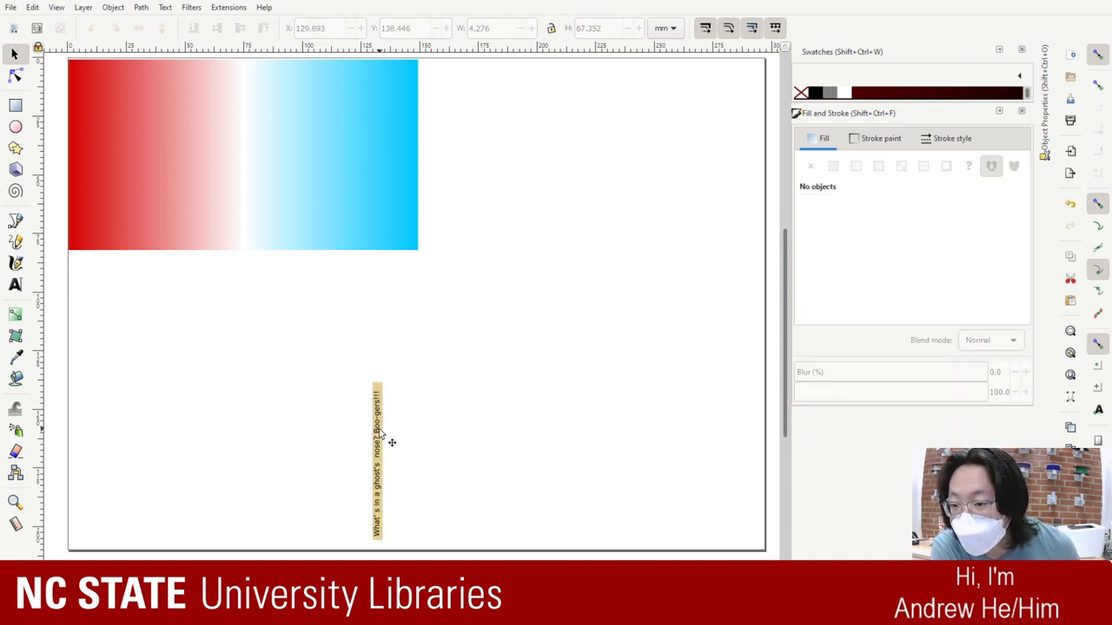
Step: Move the tan rectangle and its joke text together into the empty page area, to about X 197.2 mm, Y 113.1 mm
{"action": "left_click", "coordinate": [388, 441]}
{"action": "left_click", "coordinate": [463, 444]}
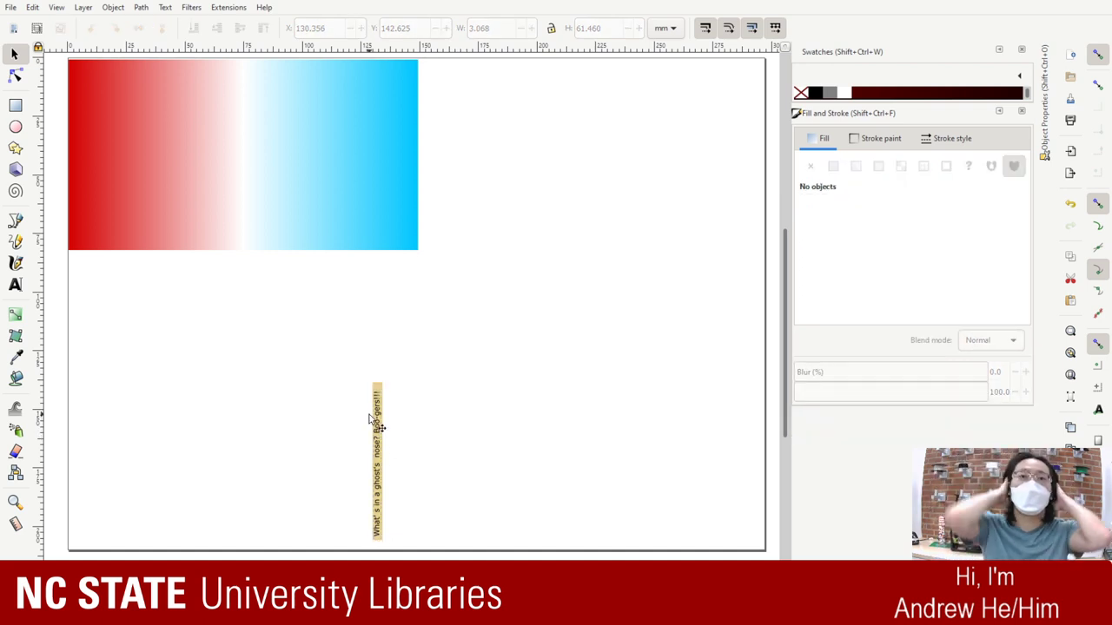
{"action": "left_click_drag", "start_coordinate": [402, 549], "coordinate": [312, 360]}
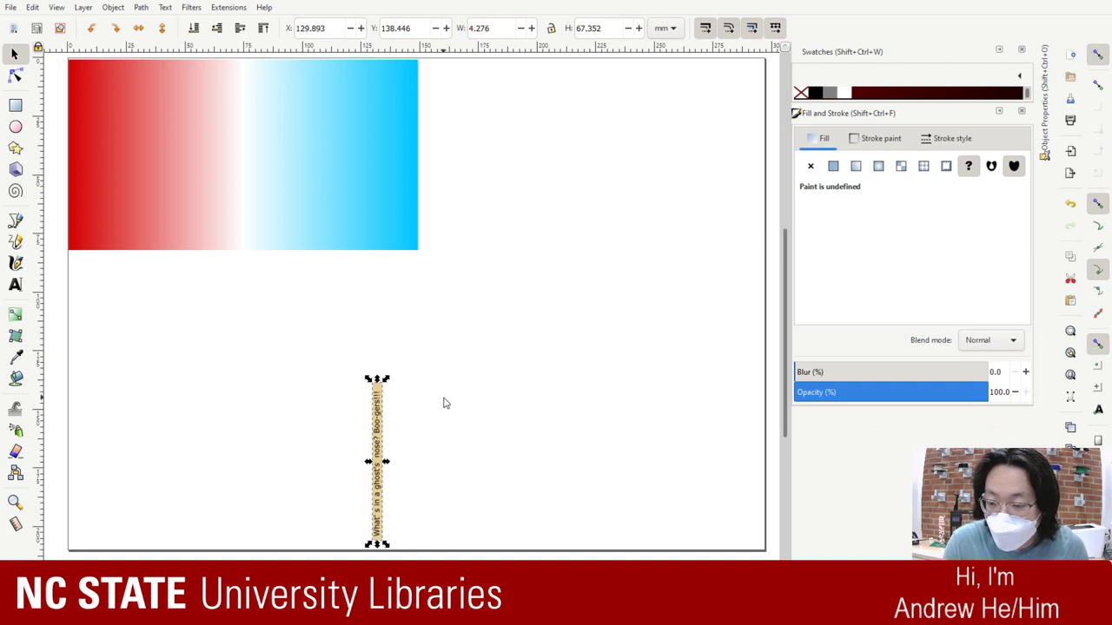
{"action": "left_click", "coordinate": [300, 434]}
{"action": "left_click_drag", "start_coordinate": [377, 397], "coordinate": [495, 432]}
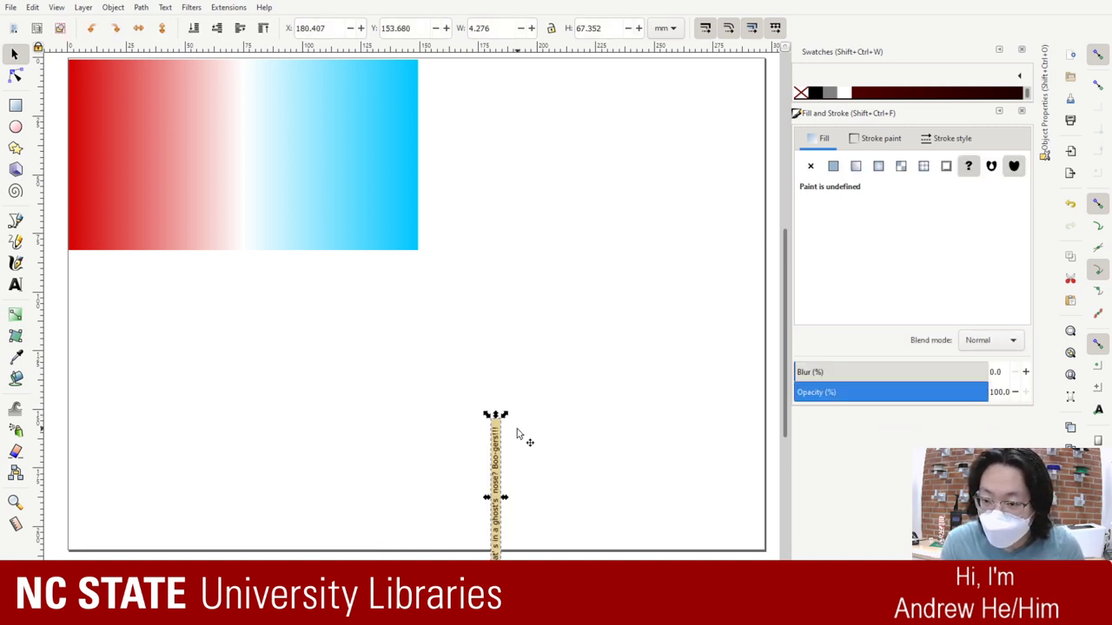
{"action": "left_click_drag", "start_coordinate": [507, 485], "coordinate": [545, 386]}
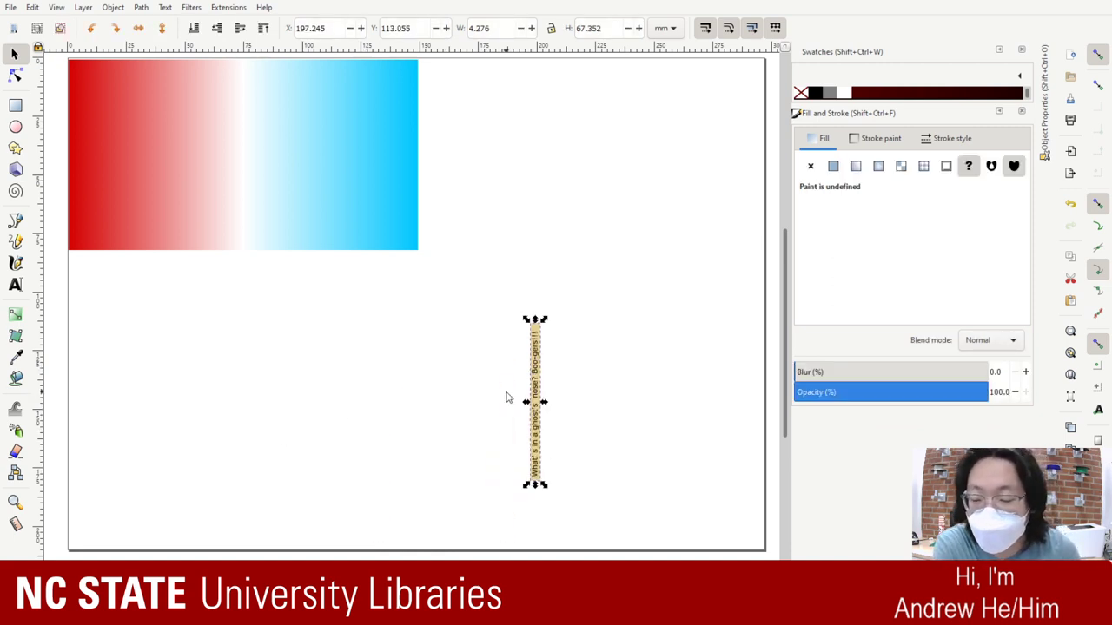
{"action": "left_click", "coordinate": [458, 369]}
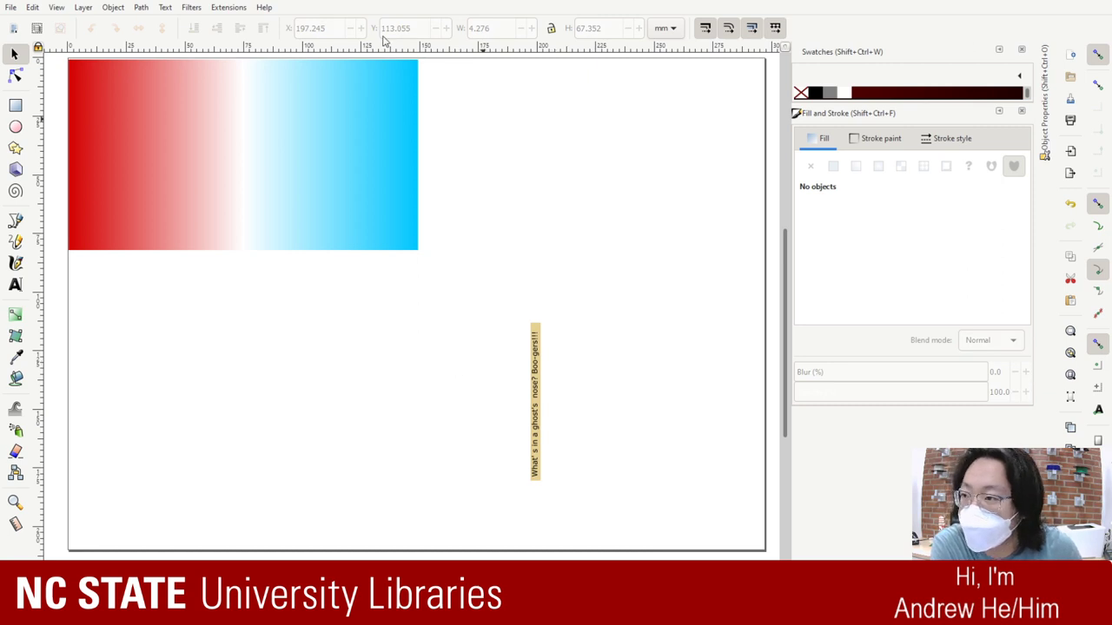
Step: Draw a tan circle with a radius of about 2.1 mm centered on the strip's top edge to round off its end
{"action": "left_click", "coordinate": [16, 128]}
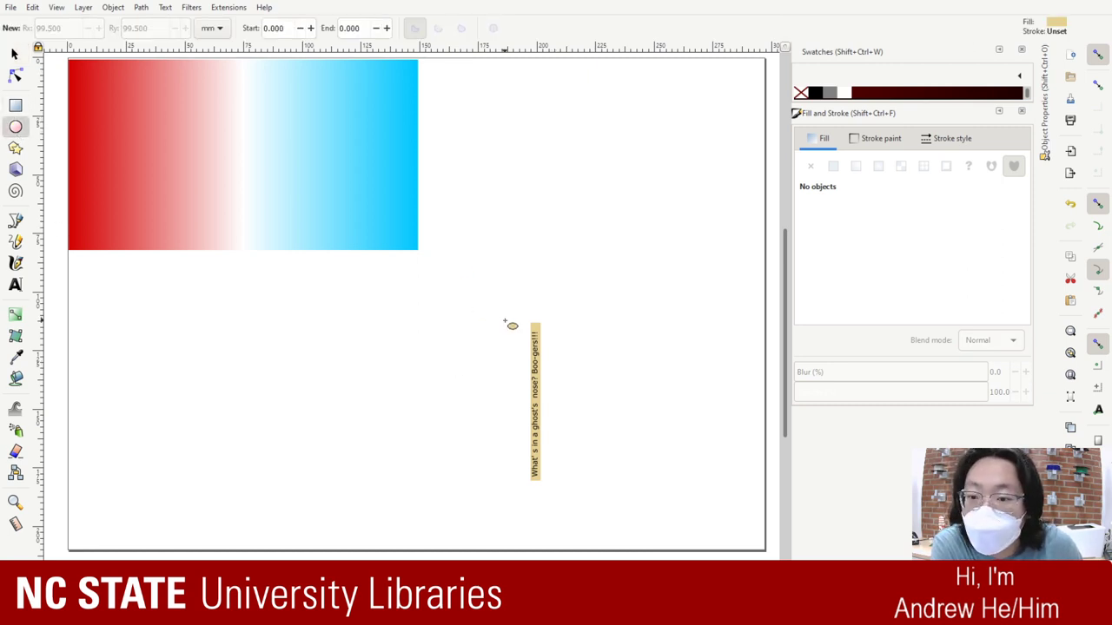
{"action": "key", "text": "plus"}
{"action": "key", "text": "plus"}
{"action": "key", "text": "plus"}
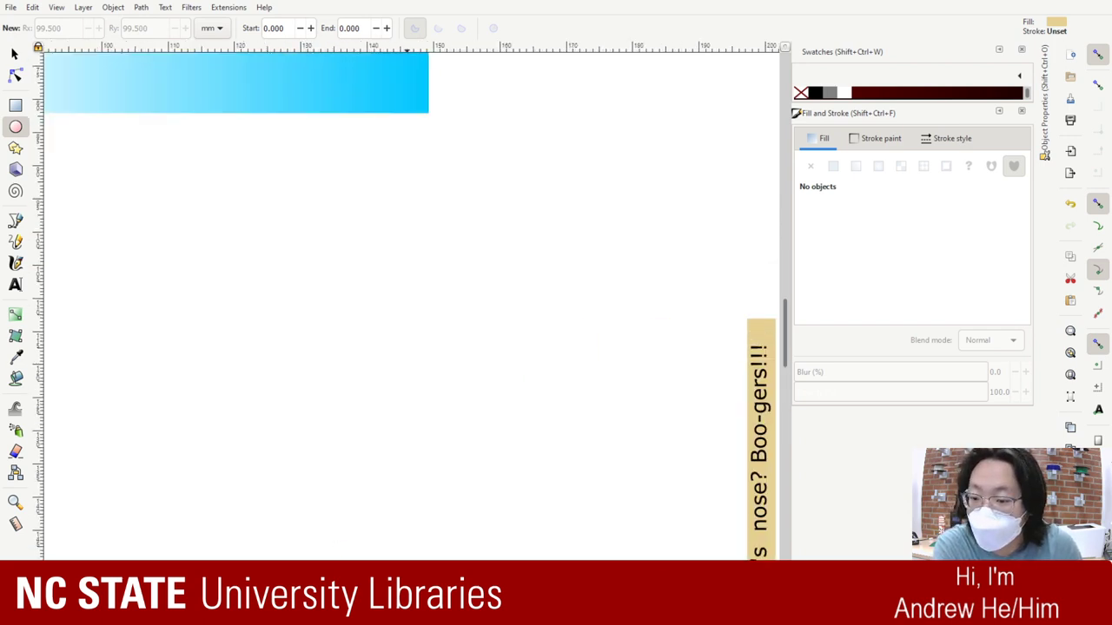
{"action": "scroll", "coordinate": [372, 530], "scroll_direction": "right", "scroll_amount": 5}
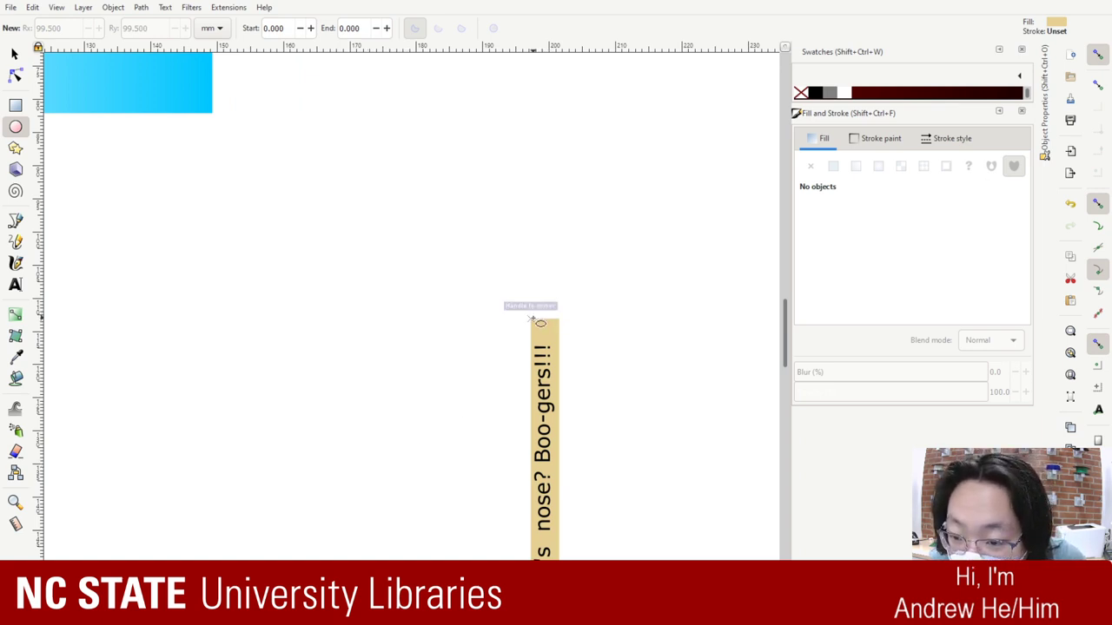
{"action": "mouse_move", "coordinate": [557, 318]}
{"action": "left_mouse_down"}
{"action": "mouse_move", "coordinate": [577, 281]}
{"action": "mouse_move", "coordinate": [563, 279]}
{"action": "mouse_move", "coordinate": [557, 297]}
{"action": "mouse_move", "coordinate": [564, 281]}
{"action": "mouse_move", "coordinate": [571, 298]}
{"action": "mouse_move", "coordinate": [545, 315]}
{"action": "left_mouse_up"}
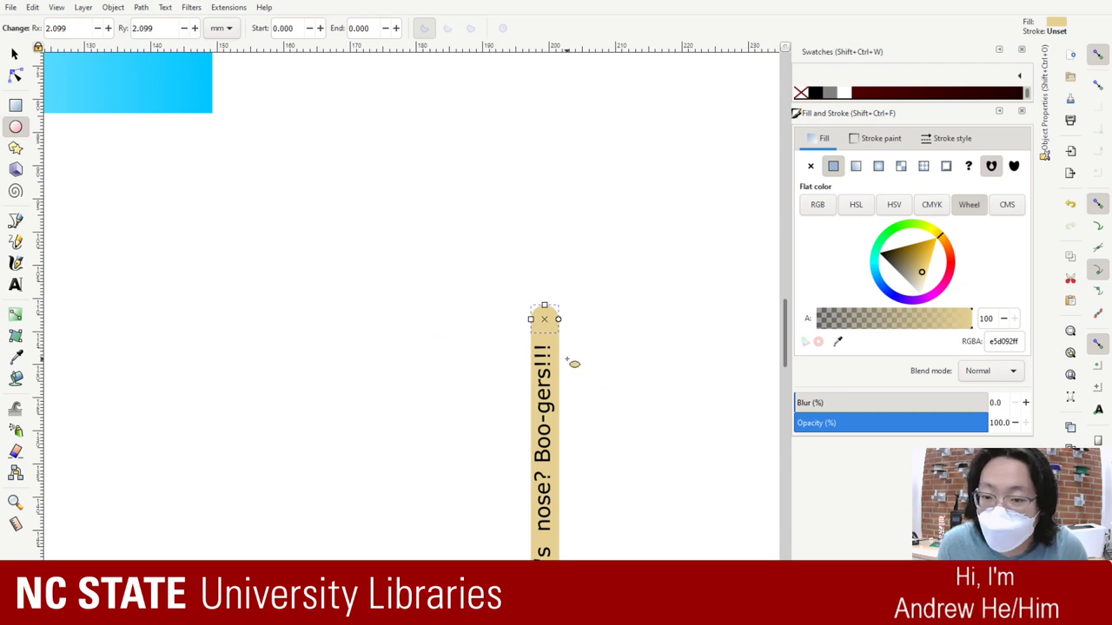
{"action": "key", "text": "Escape"}
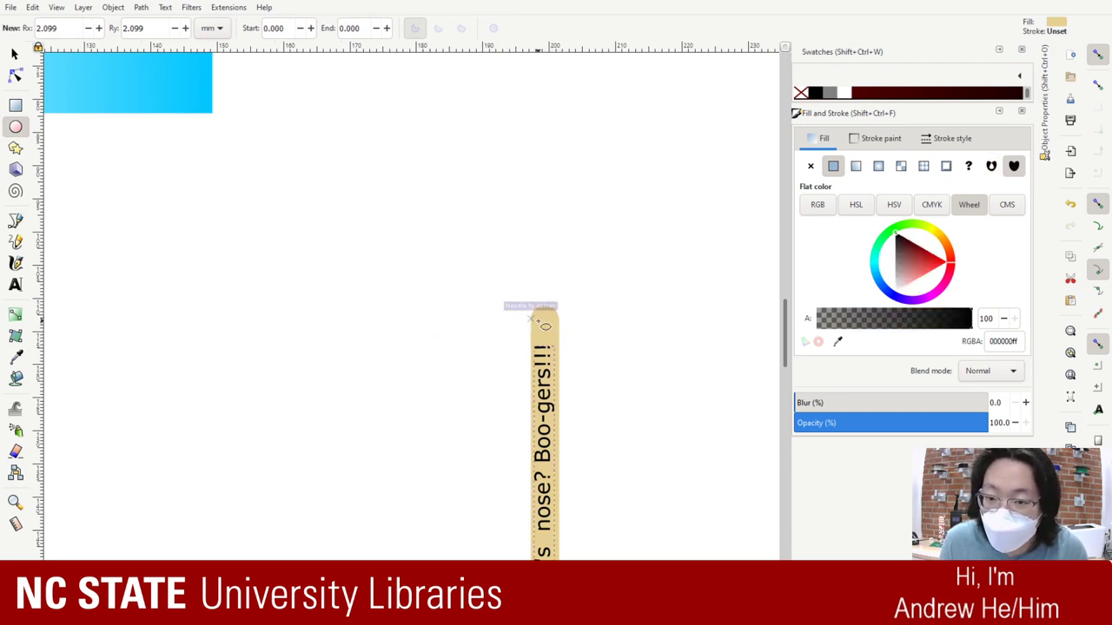
Step: Select the tan circle together with the tan strip and open the Transform settings and the object list
{"action": "left_click", "coordinate": [544, 325]}
{"action": "key", "text": "Delete"}
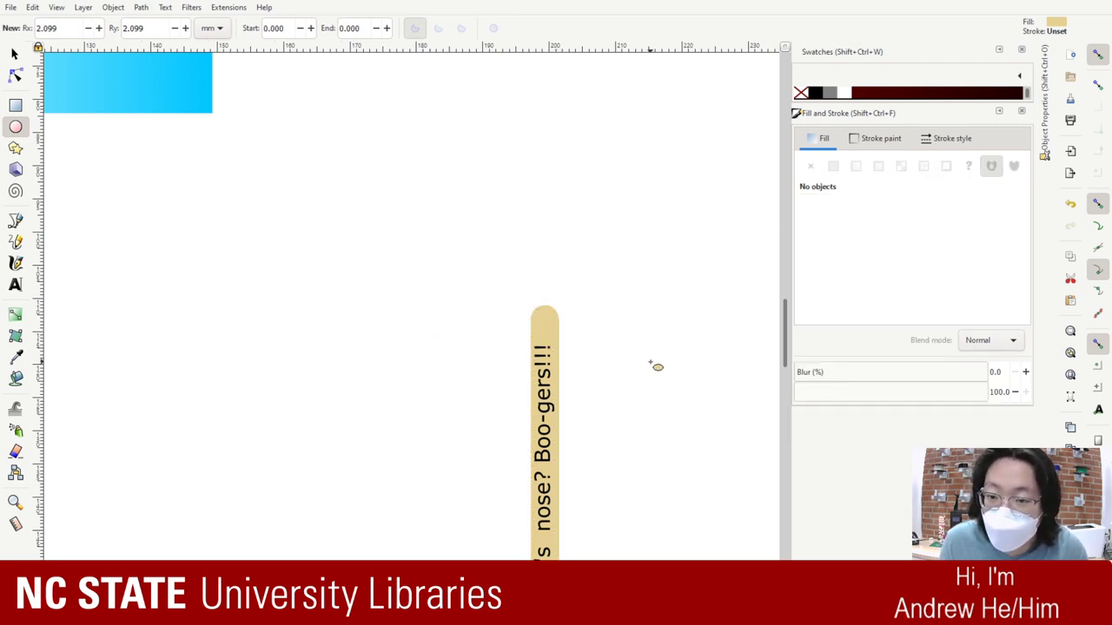
{"action": "left_click", "coordinate": [553, 340]}
{"action": "left_click", "coordinate": [552, 343]}
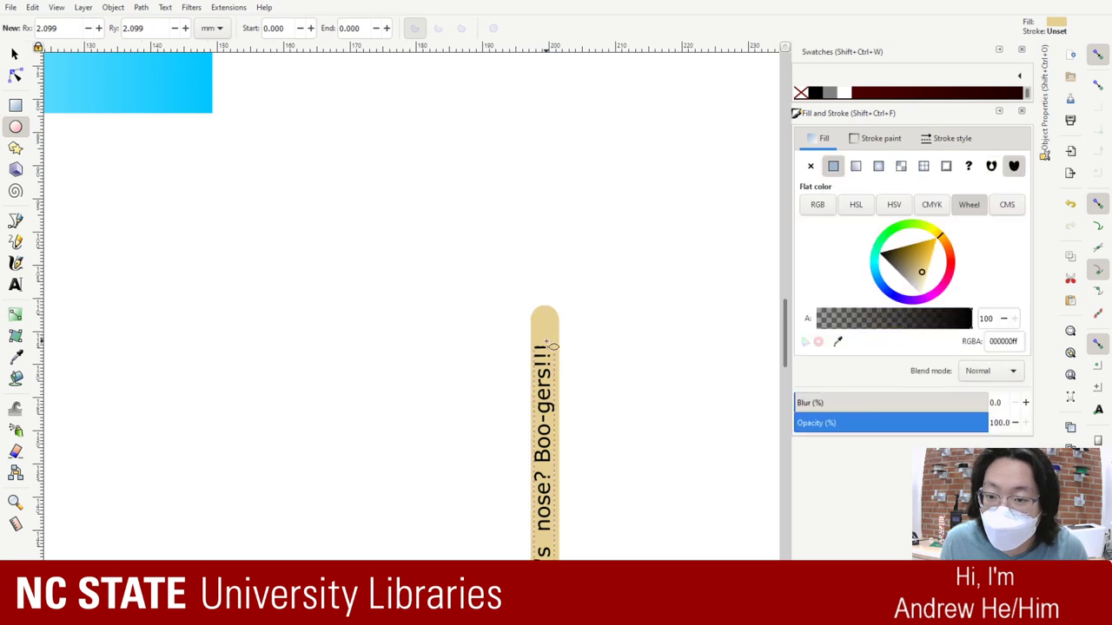
{"action": "left_click", "coordinate": [556, 344]}
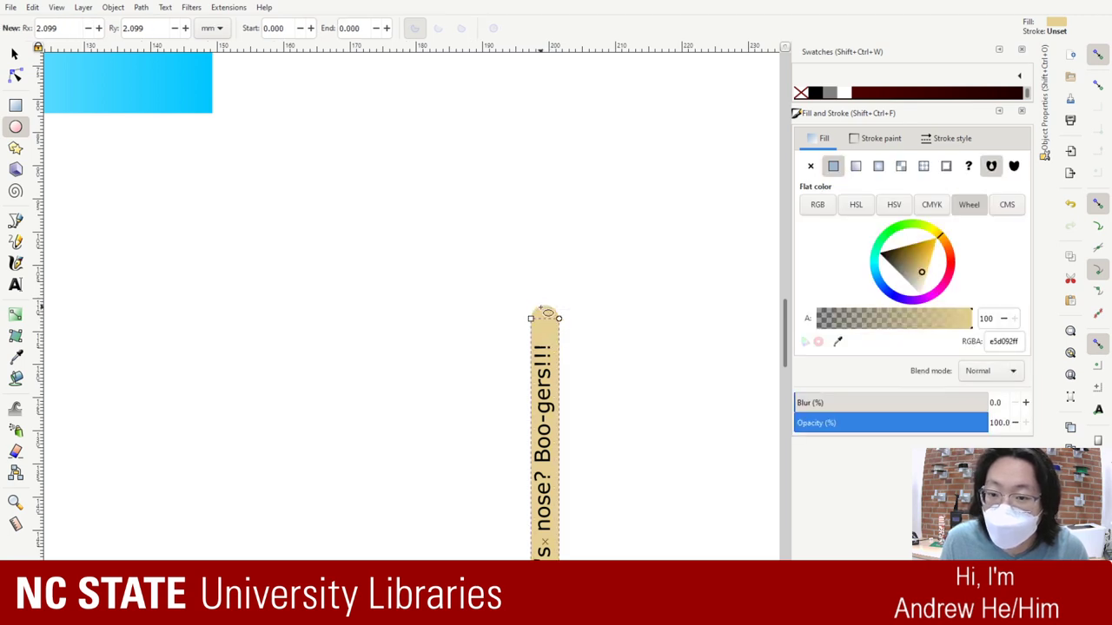
{"action": "left_click", "coordinate": [544, 315]}
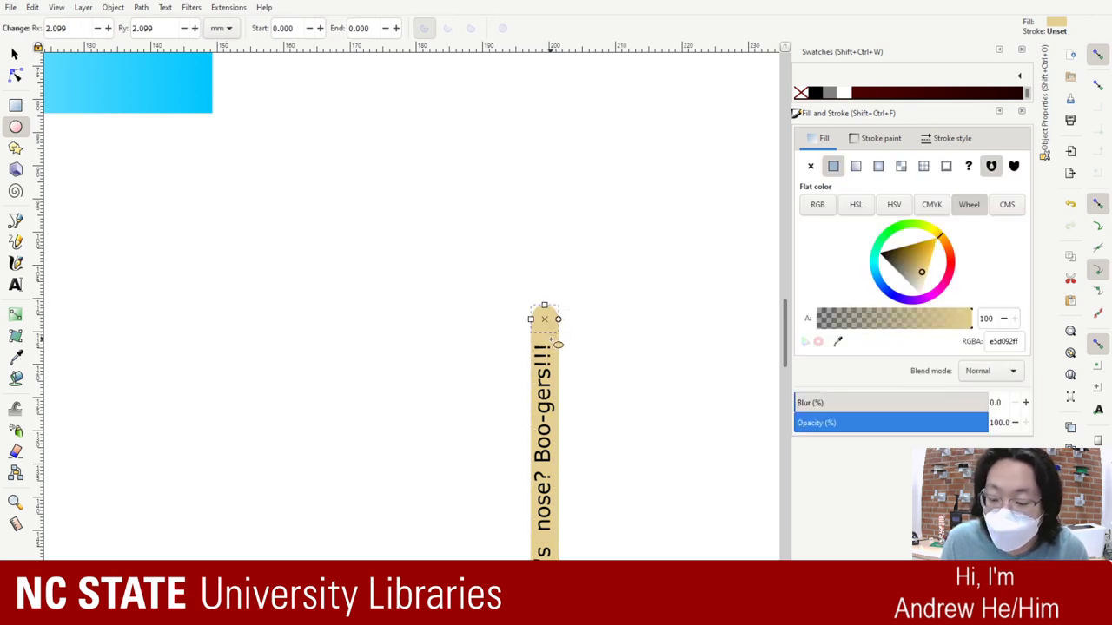
{"action": "left_click", "coordinate": [558, 344]}
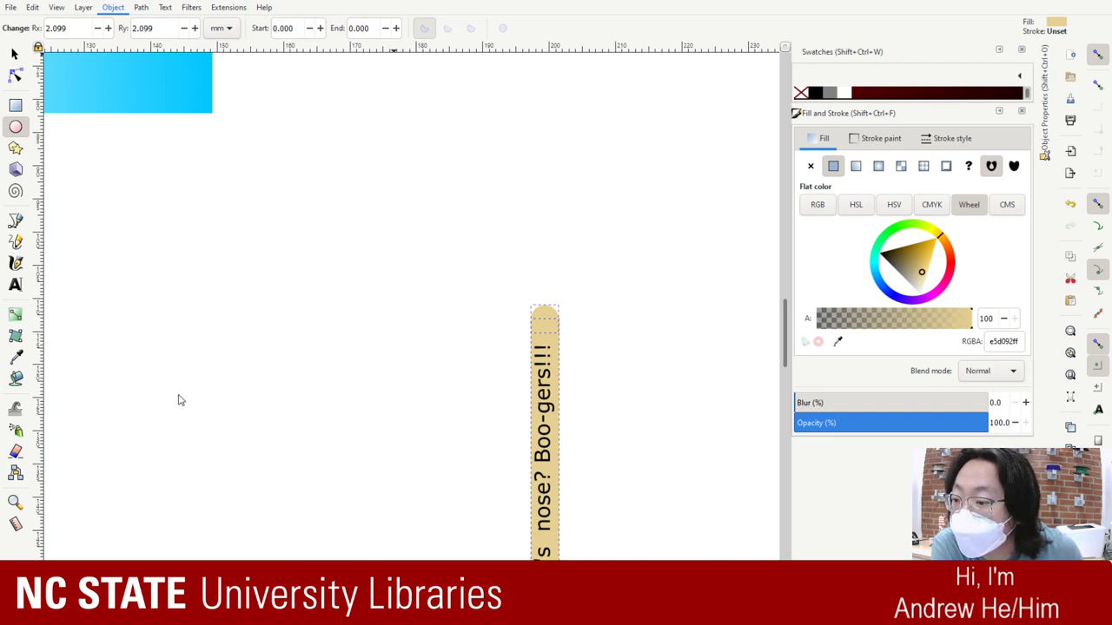
{"action": "key", "text": "shift+ctrl+m"}
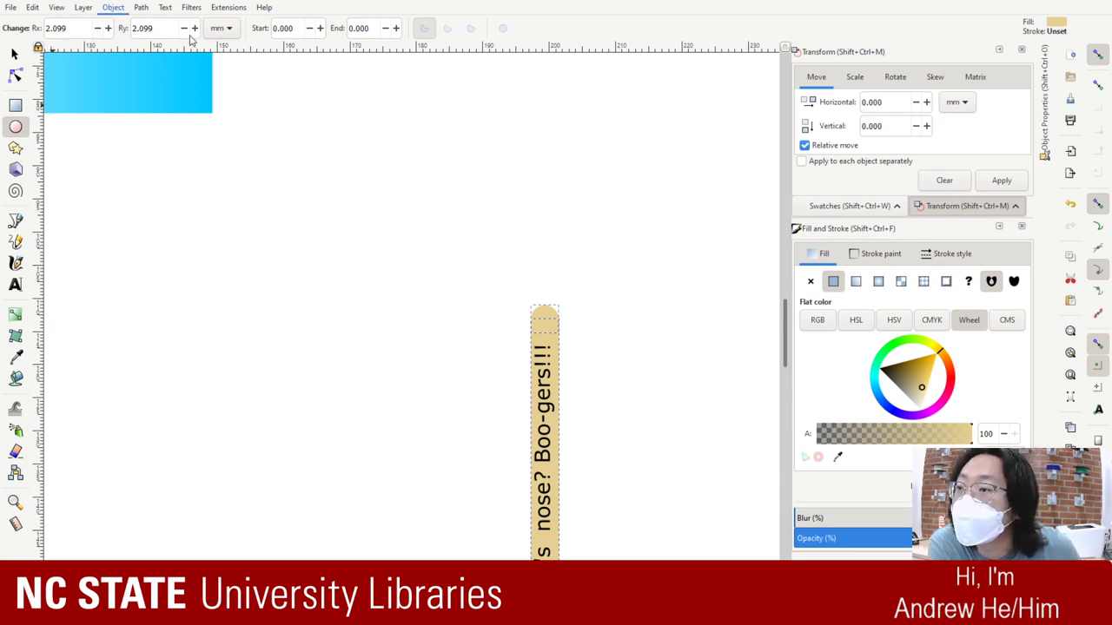
{"action": "key", "text": "ctrl+shift+o"}
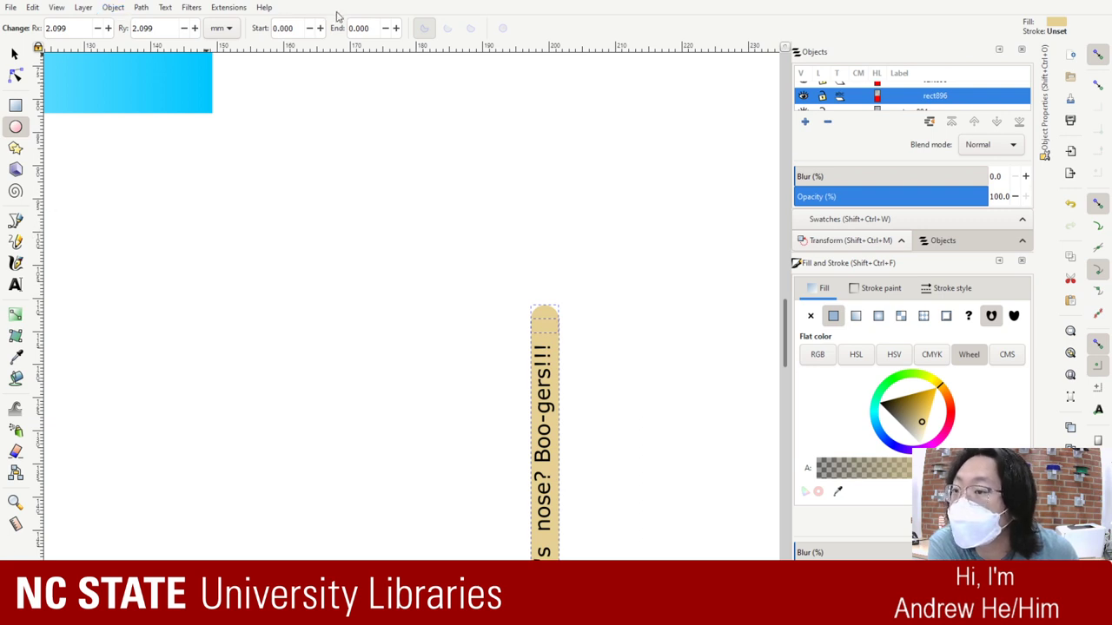
{"action": "left_click", "coordinate": [619, 297]}
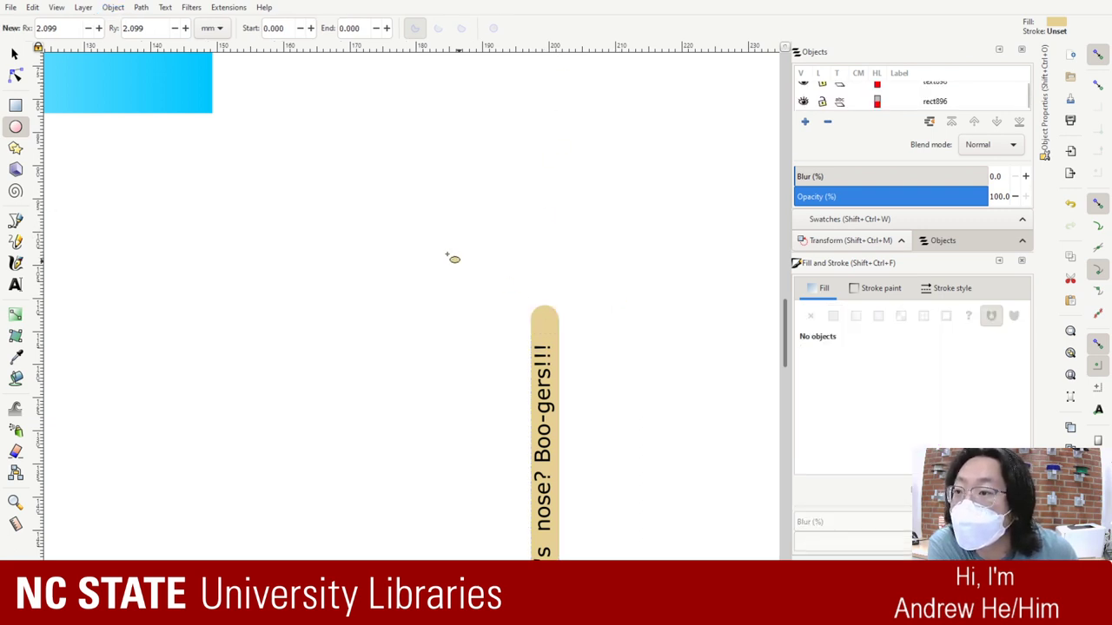
{"action": "left_click", "coordinate": [13, 54]}
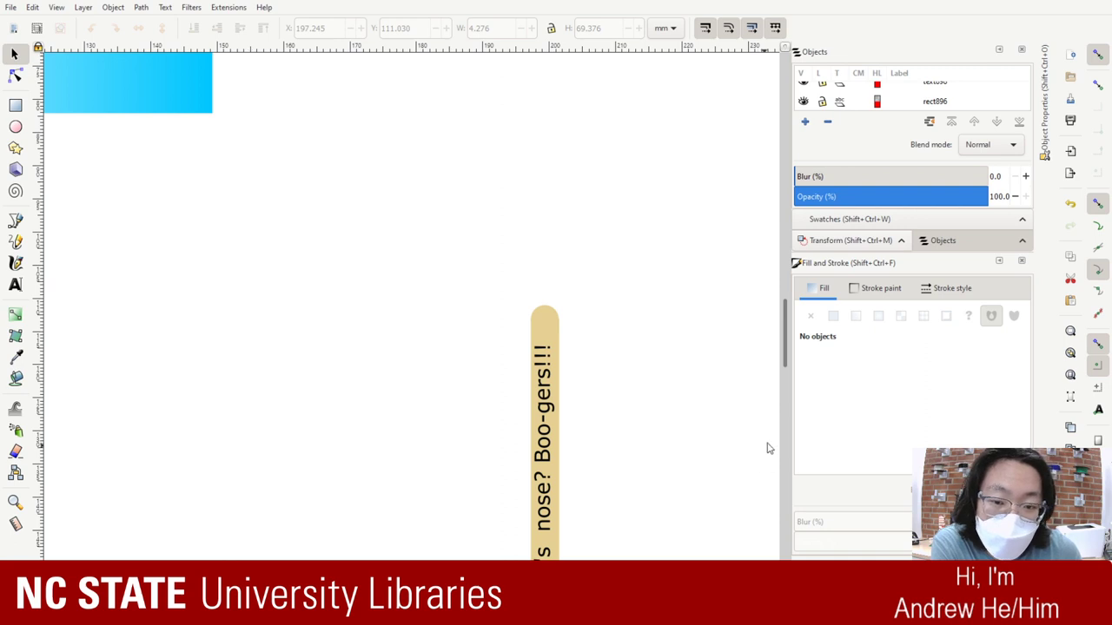
{"action": "left_click_drag", "start_coordinate": [792, 425], "coordinate": [792, 110]}
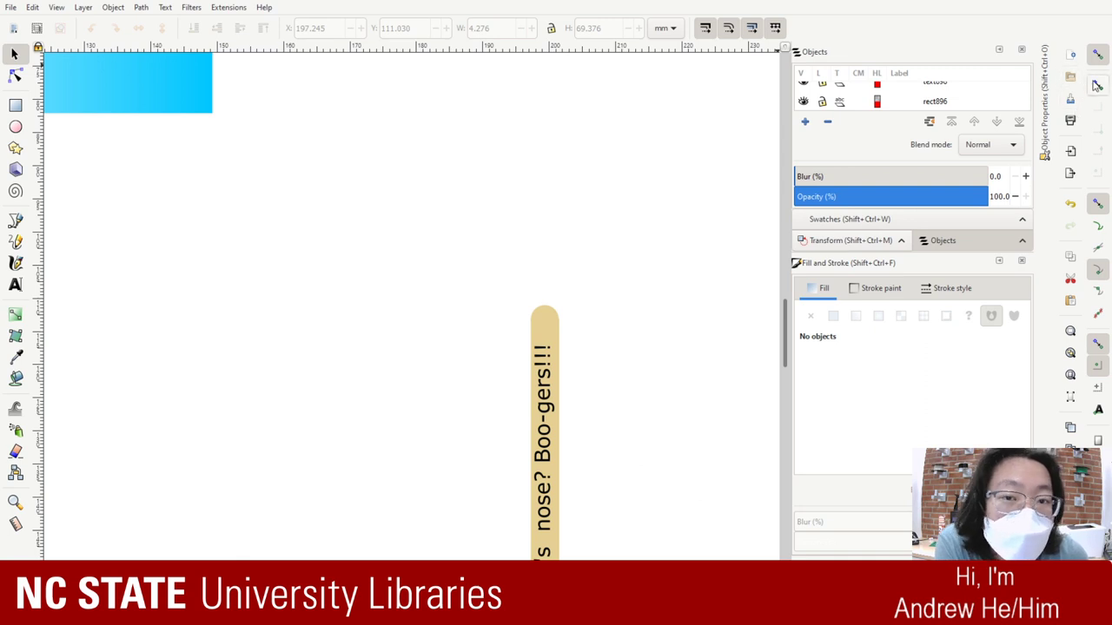
{"action": "left_click", "coordinate": [548, 310]}
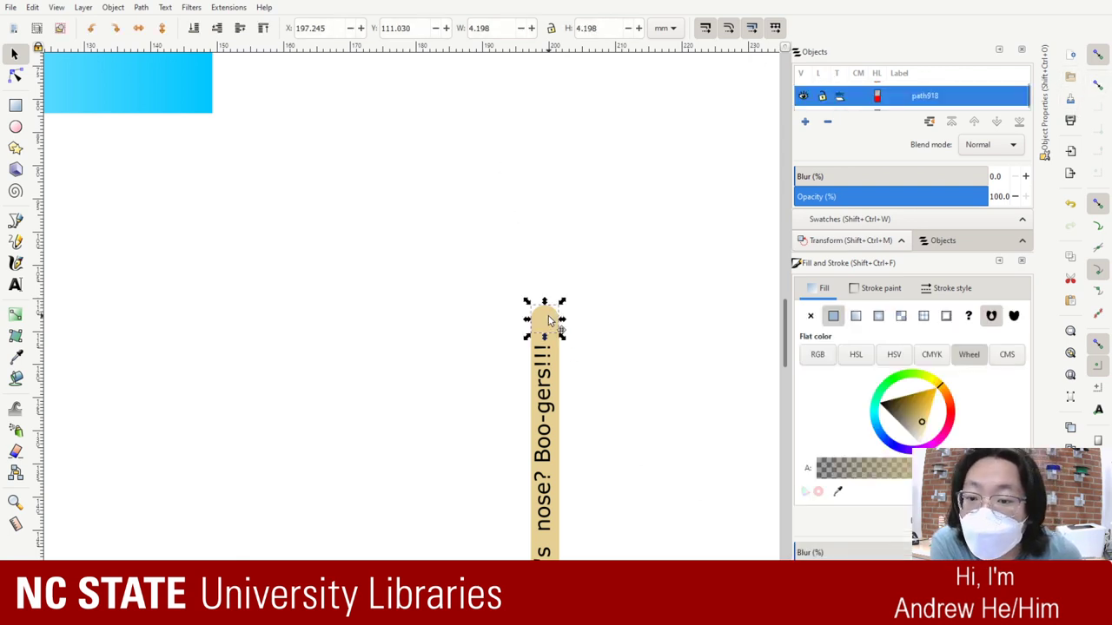
{"action": "left_click", "coordinate": [549, 318]}
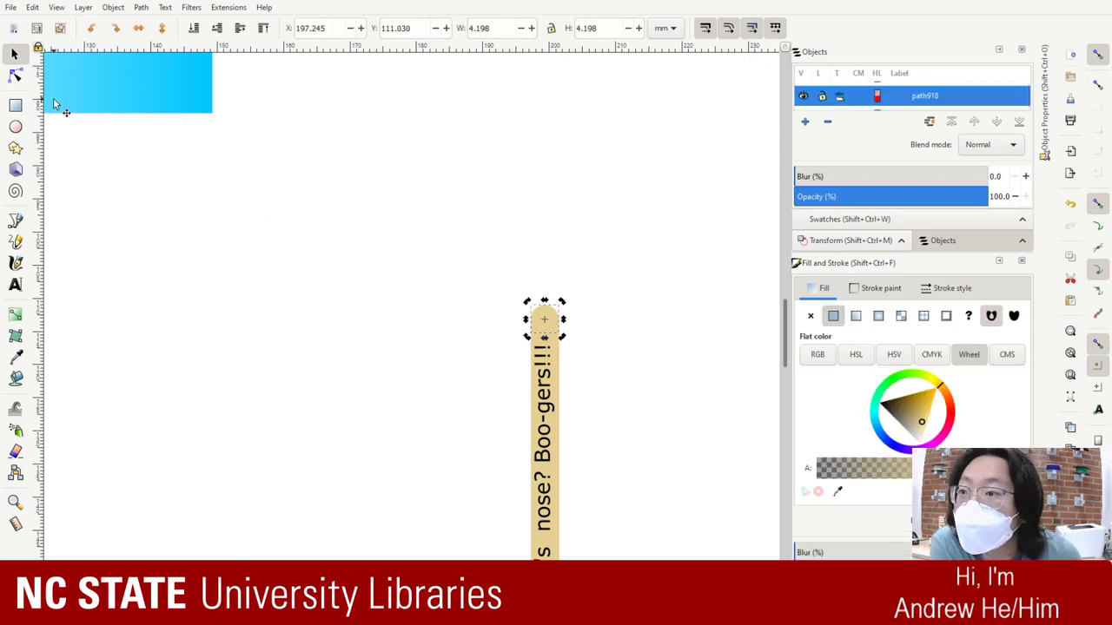
{"action": "left_click", "coordinate": [15, 76]}
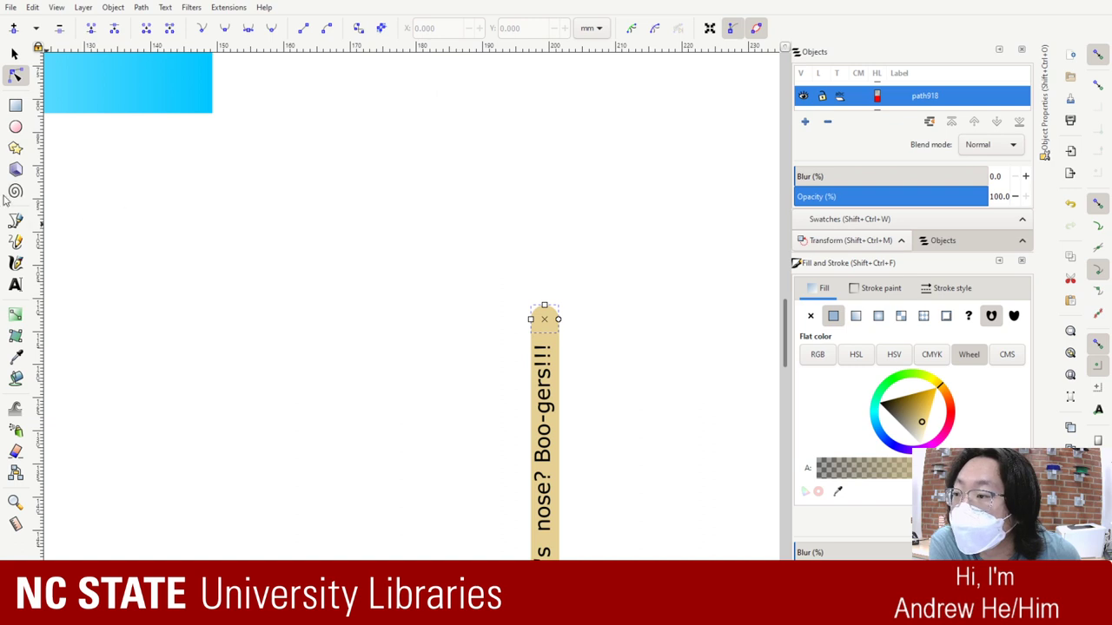
{"action": "left_click", "coordinate": [15, 221]}
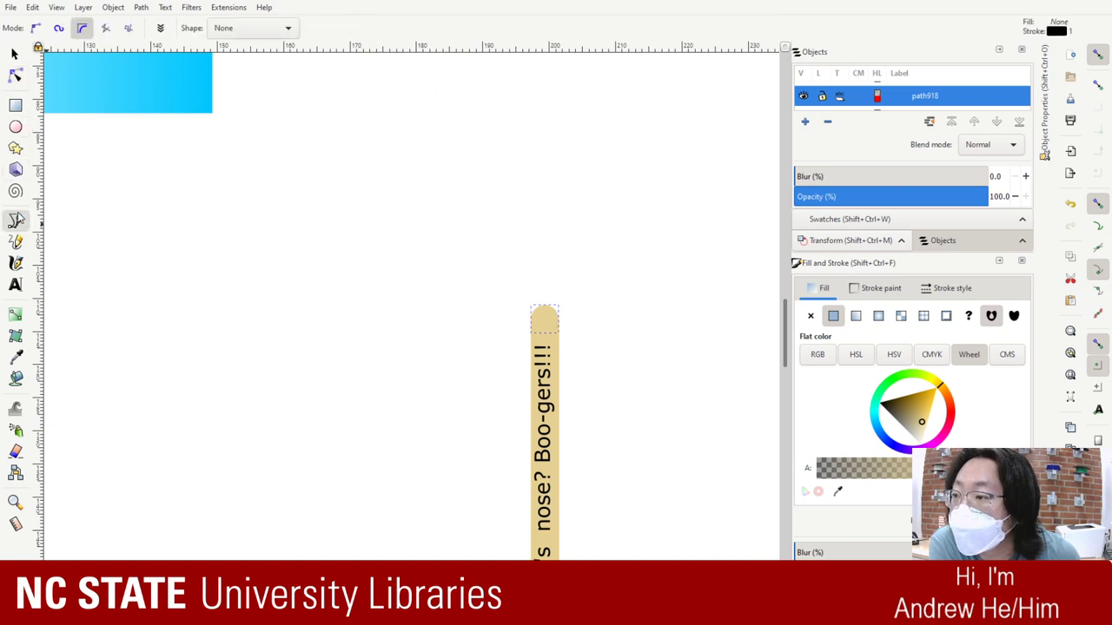
{"action": "left_click", "coordinate": [15, 242]}
{"action": "left_click", "coordinate": [16, 262]}
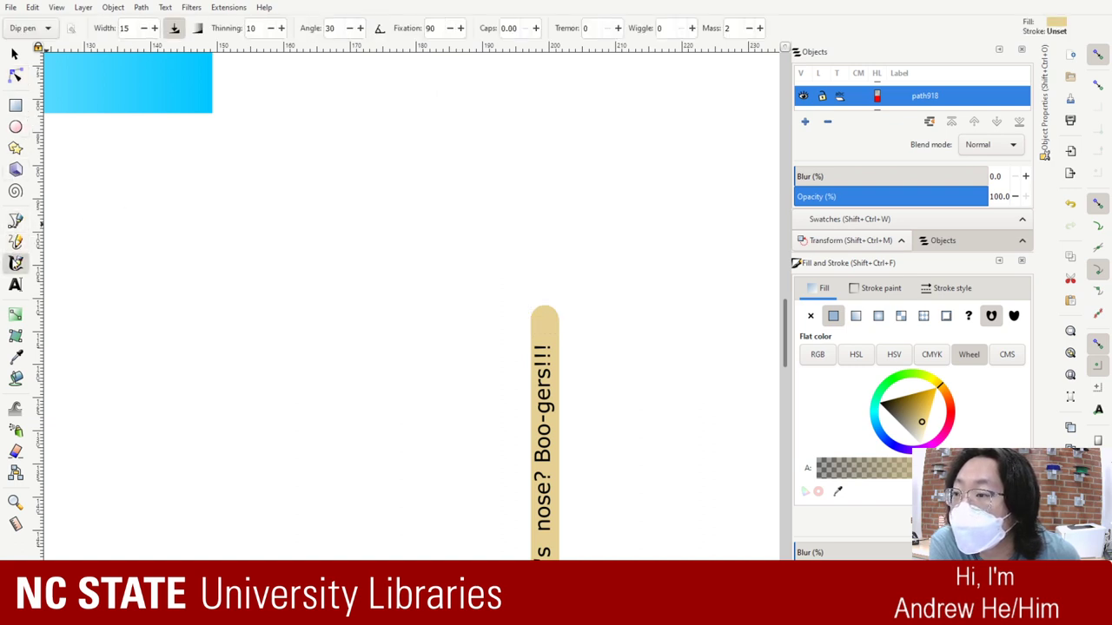
{"action": "left_click", "coordinate": [15, 284]}
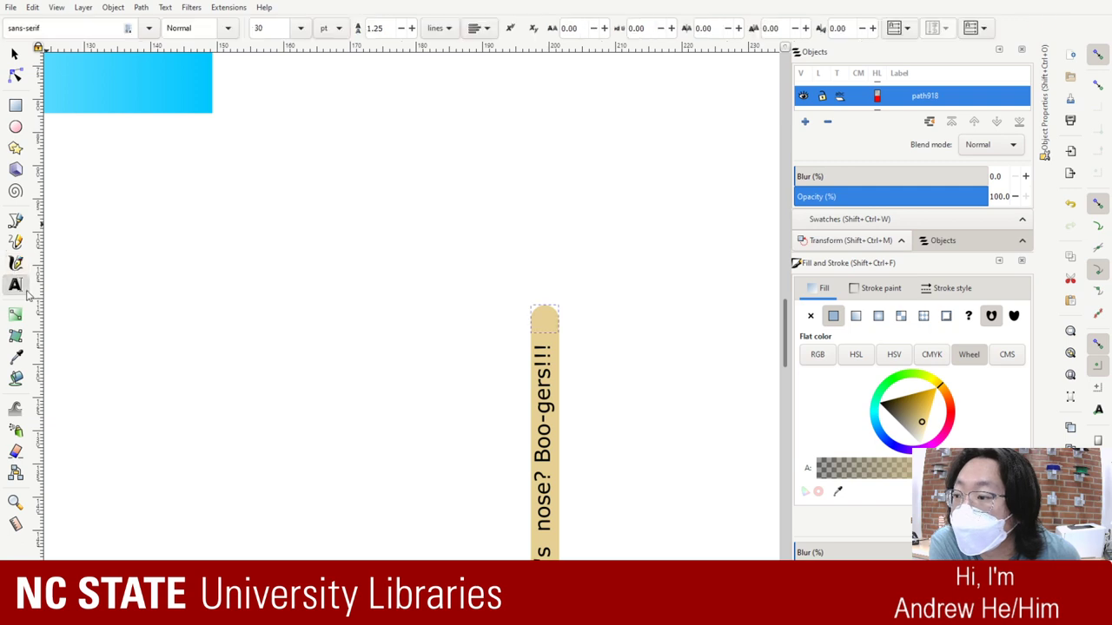
{"action": "left_click", "coordinate": [15, 243]}
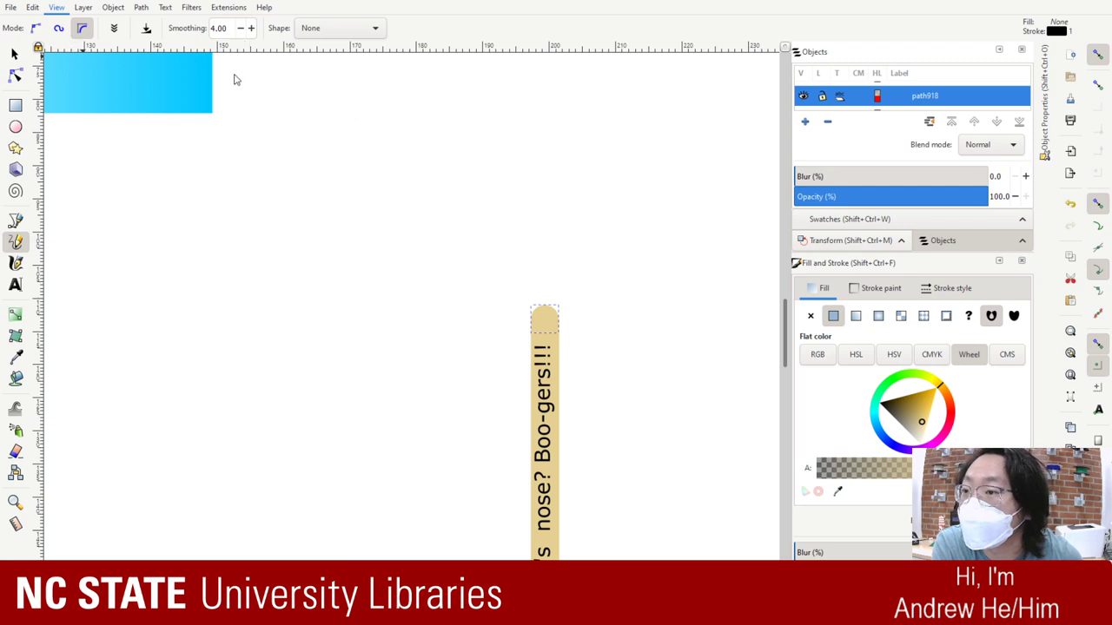
Step: Switch the canvas to outline display to examine where the circle overlaps the joke strip
{"action": "key", "text": "ctrl+KP_5"}
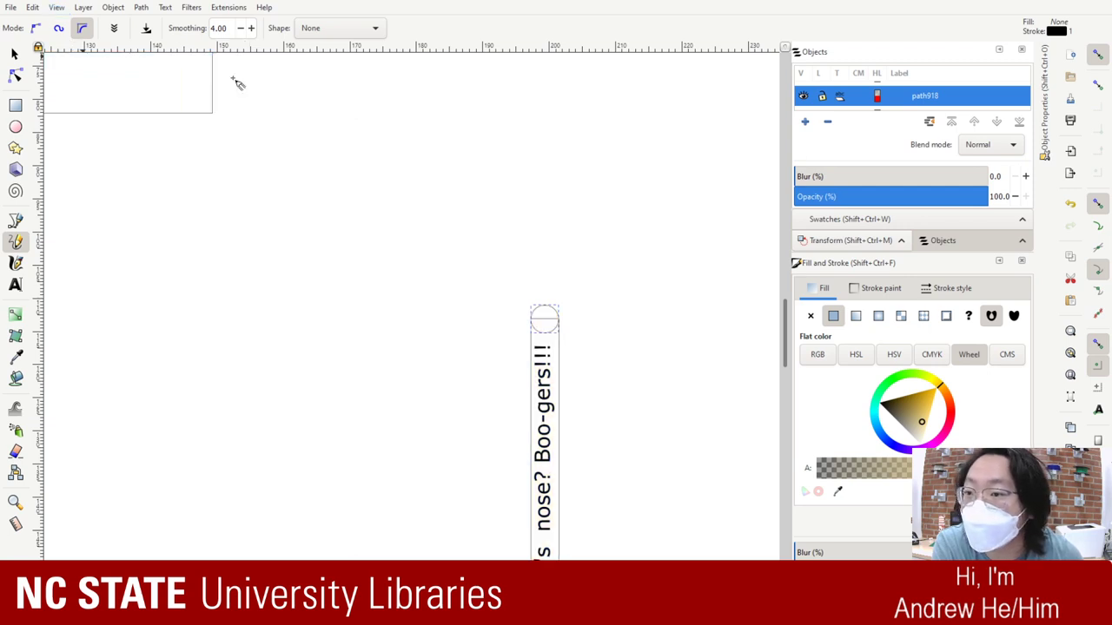
{"action": "left_click", "coordinate": [14, 53]}
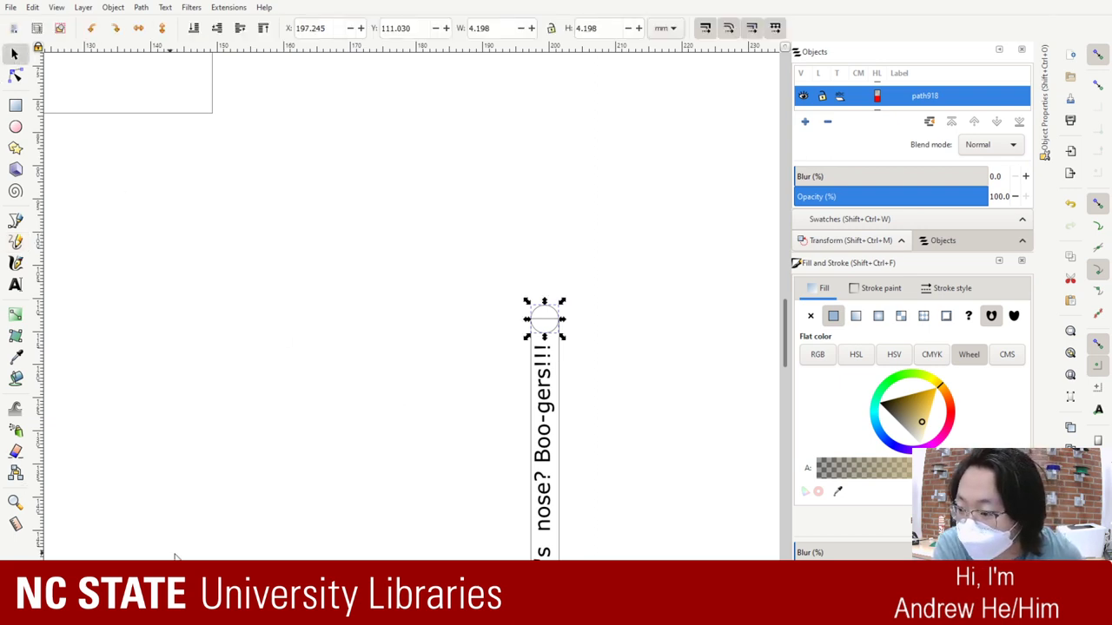
{"action": "scroll", "coordinate": [429, 478], "scroll_direction": "right", "scroll_amount": 4}
{"action": "scroll", "coordinate": [429, 477], "scroll_direction": "down", "scroll_amount": 6}
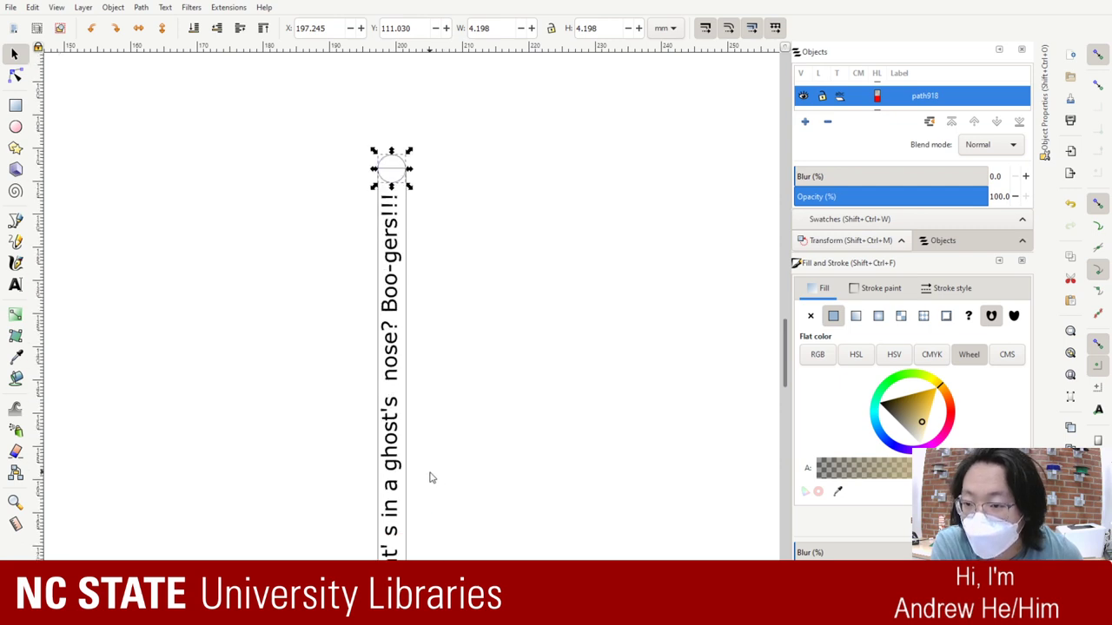
{"action": "scroll", "coordinate": [428, 479], "scroll_direction": "up", "scroll_amount": 1}
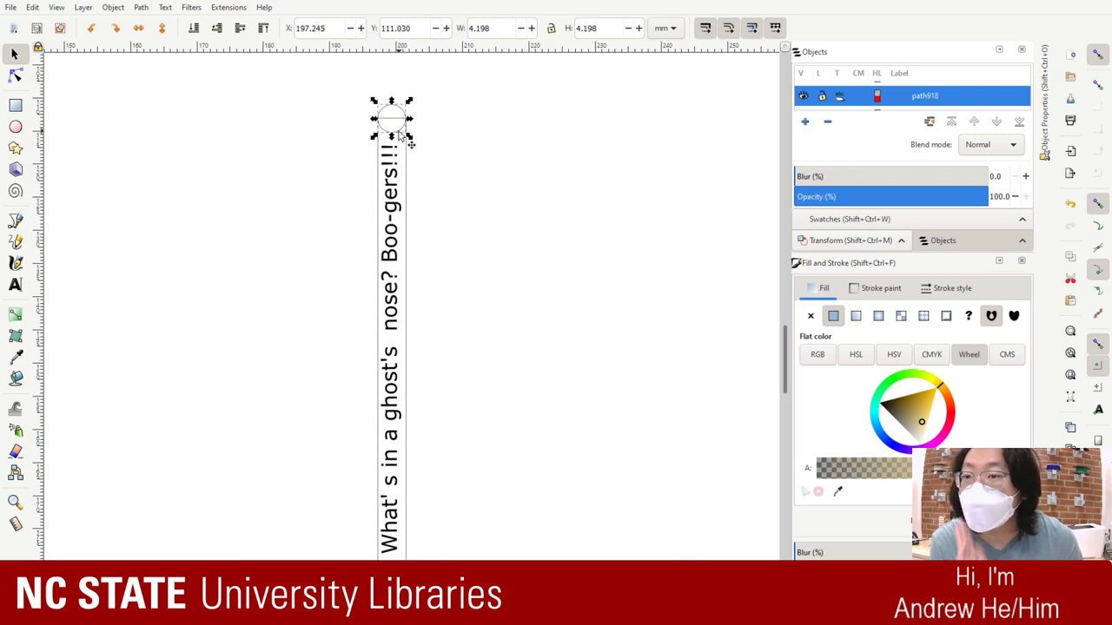
Step: Try a path operation on the circle and joke strip, and pull the circle off to about X 205.0 mm, Y 110.2 mm
{"action": "left_click", "coordinate": [415, 164]}
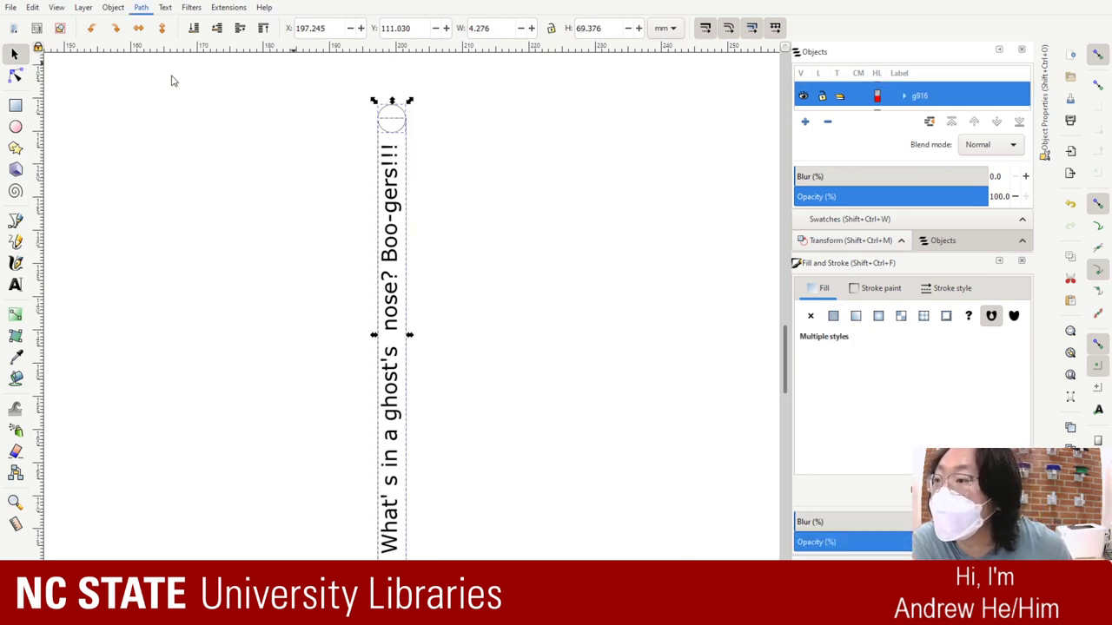
{"action": "left_click", "coordinate": [553, 194]}
{"action": "left_click_drag", "start_coordinate": [393, 110], "coordinate": [449, 103]}
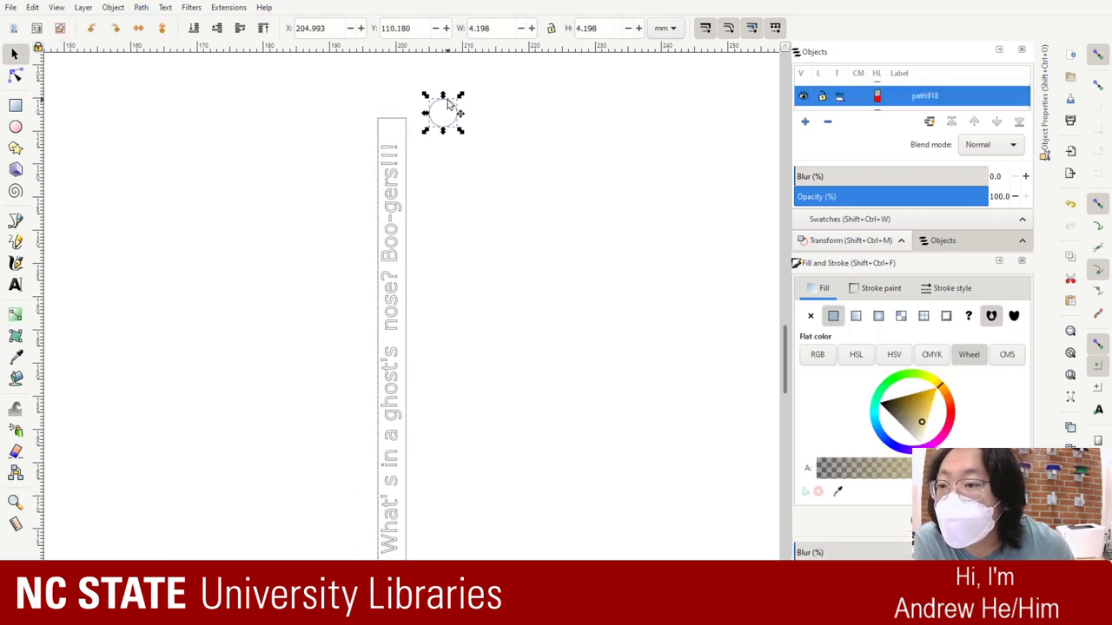
Step: Move the circle back onto the top end of the joke strip, at about Y 111.0 mm
{"action": "left_click", "coordinate": [404, 139]}
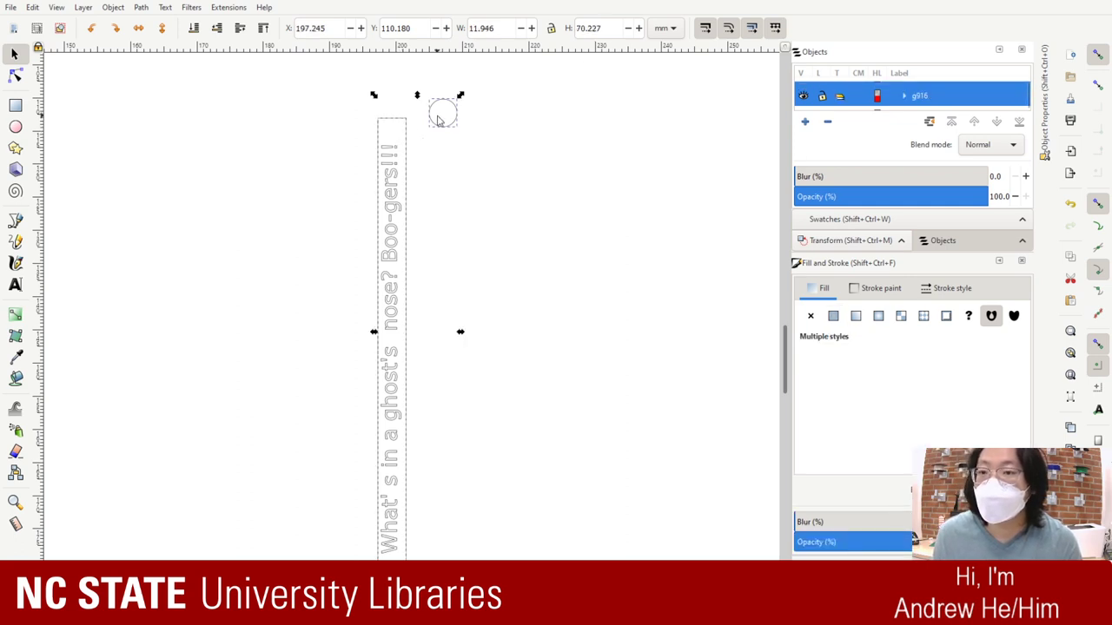
{"action": "left_click", "coordinate": [418, 121]}
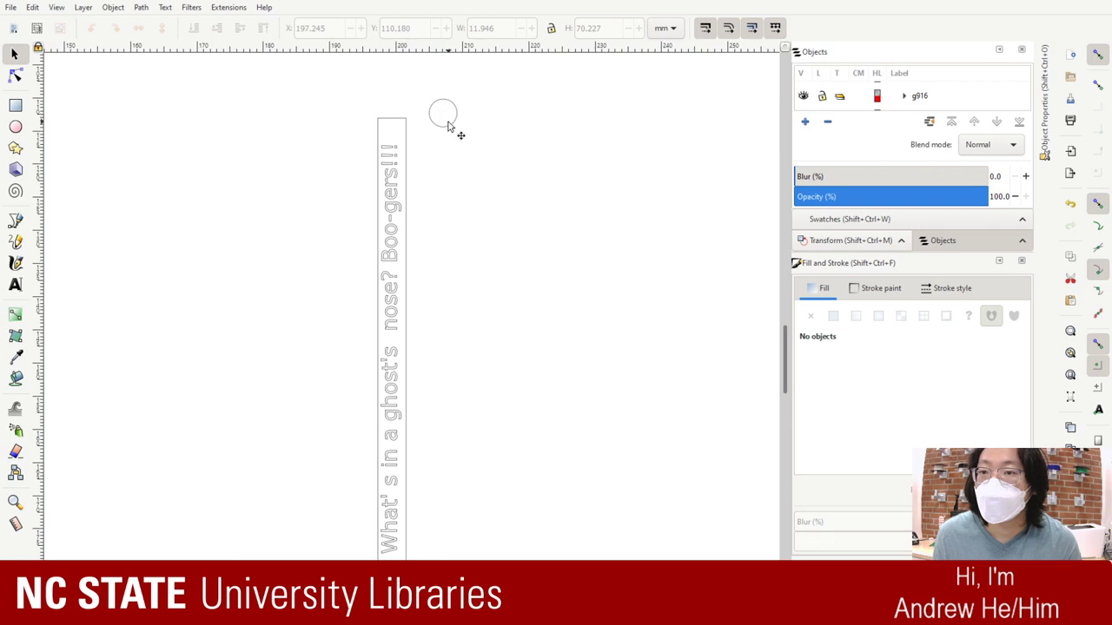
{"action": "left_click", "coordinate": [445, 123]}
{"action": "left_click_drag", "start_coordinate": [437, 128], "coordinate": [407, 139]}
Step: Clip the joke strip with the circle and move the clipped result to about X 203.4 mm, Y 113.1 mm
{"action": "key", "text": "ctrl+a"}
{"action": "key", "text": "ctrl+g"}
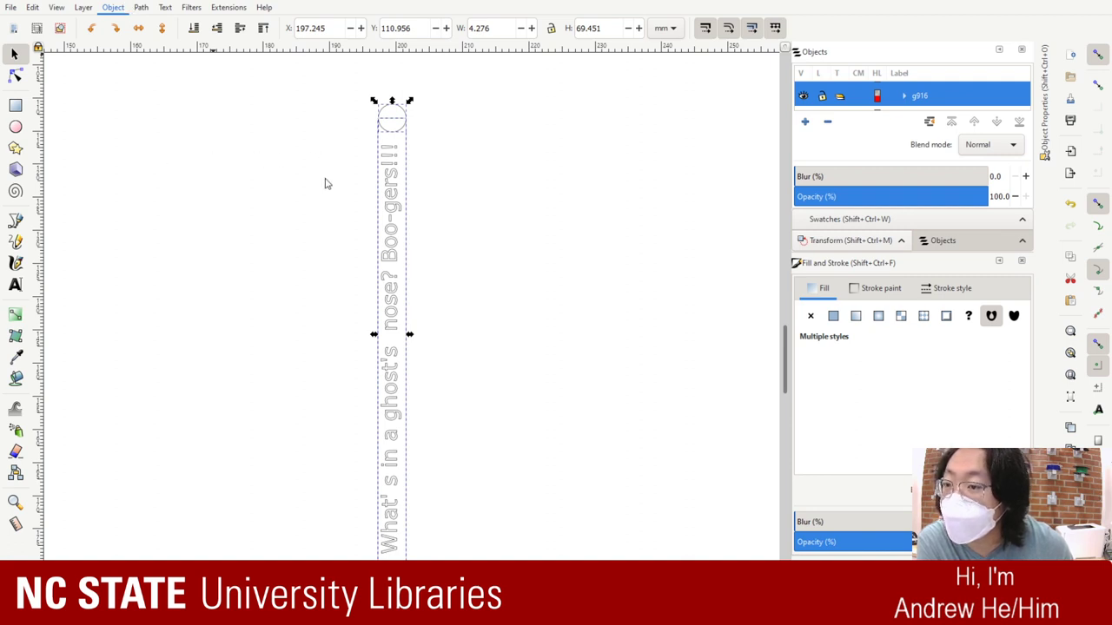
{"action": "left_click", "coordinate": [452, 166]}
{"action": "left_click_drag", "start_coordinate": [398, 147], "coordinate": [454, 154]}
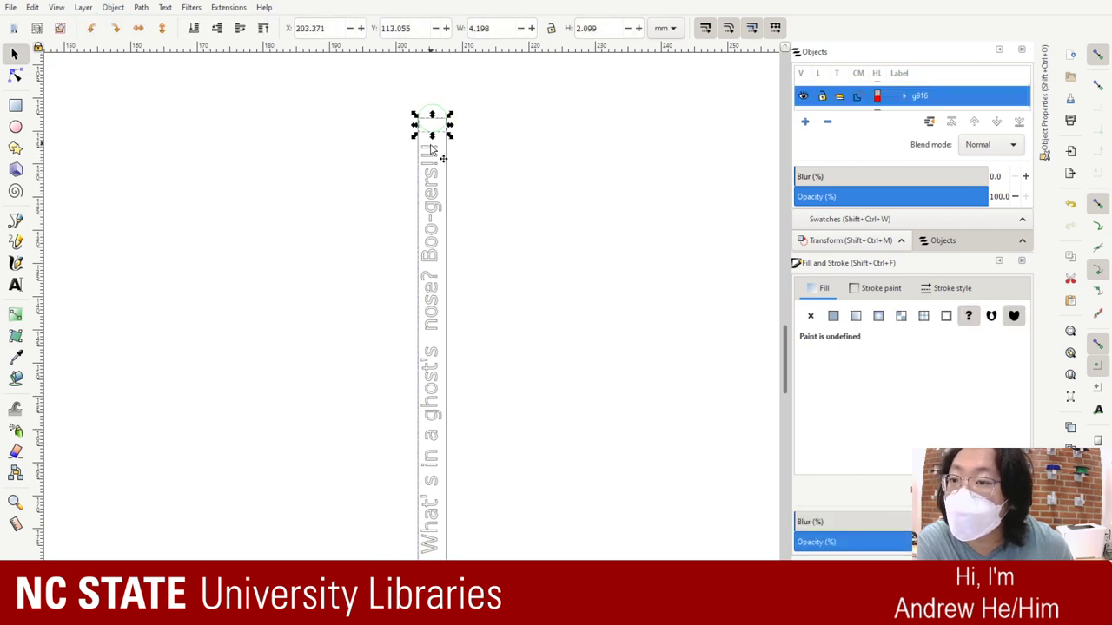
{"action": "left_click", "coordinate": [463, 163]}
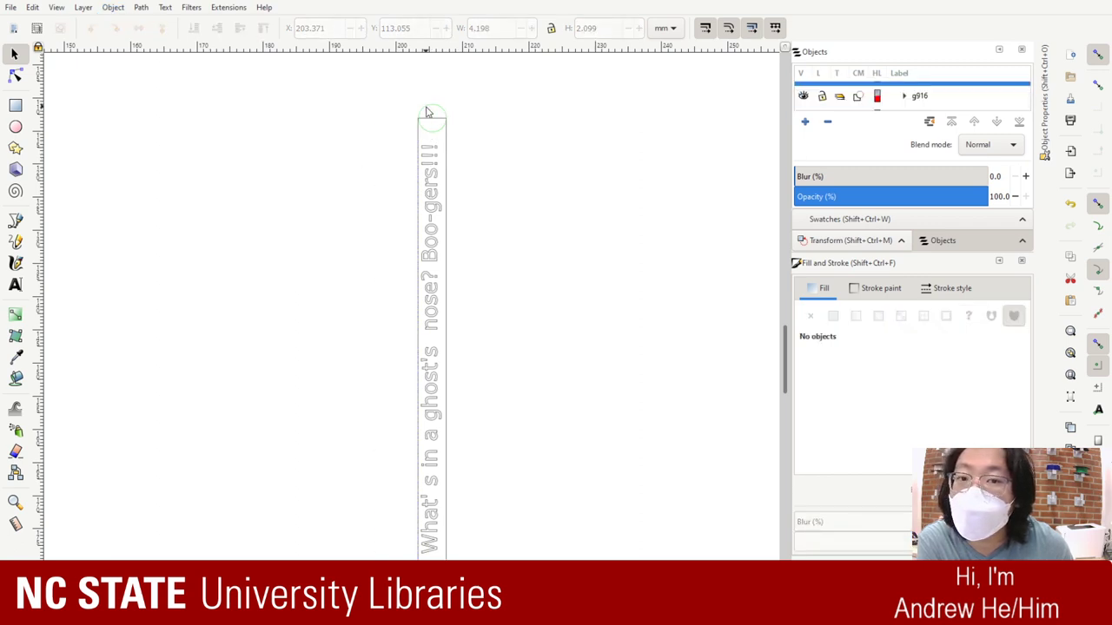
Step: Restore the normal canvas display and undo the clipping and the circle moves
{"action": "left_click", "coordinate": [1022, 50]}
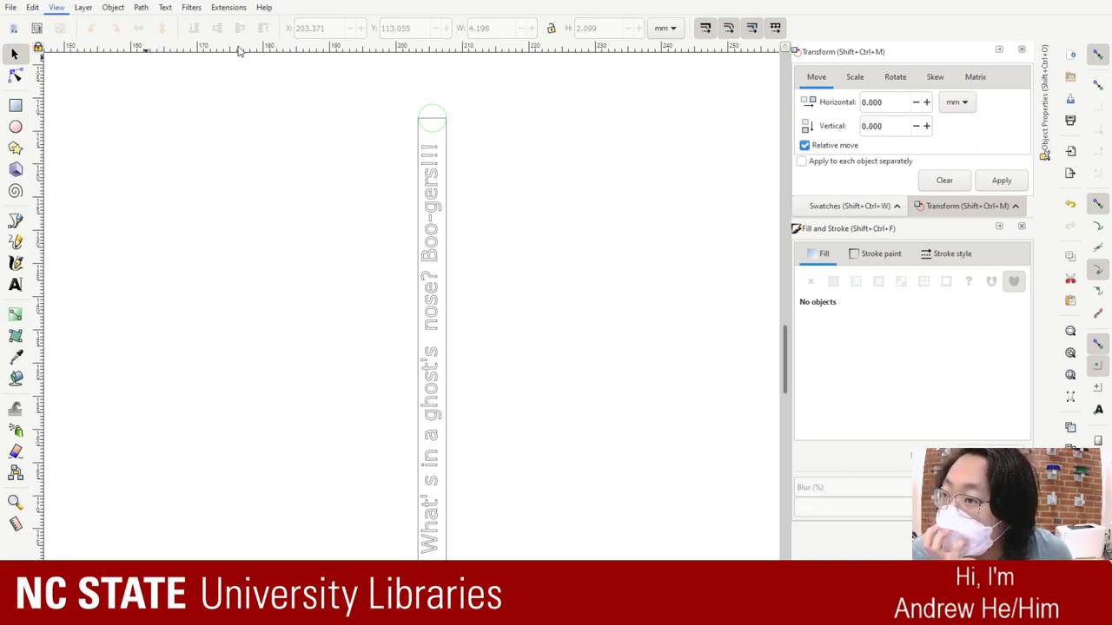
{"action": "left_click", "coordinate": [440, 126]}
{"action": "left_click", "coordinate": [438, 165]}
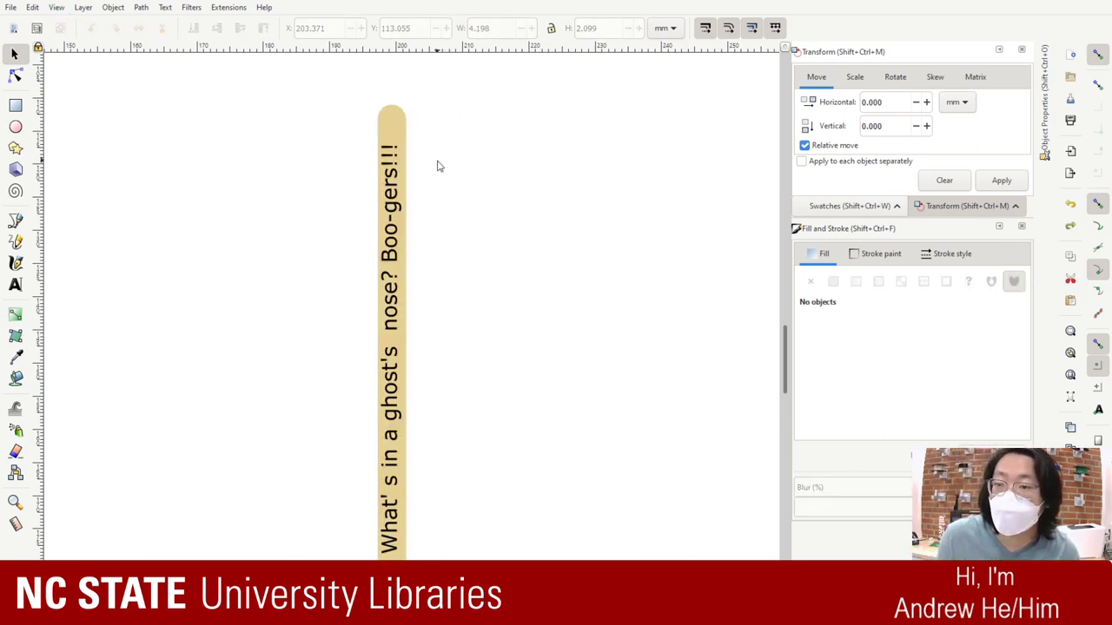
Step: Move the joke strip and its circular cap sideways, with the circle at about X 204.3 mm, Y 111.1 mm
{"action": "left_click", "coordinate": [395, 117]}
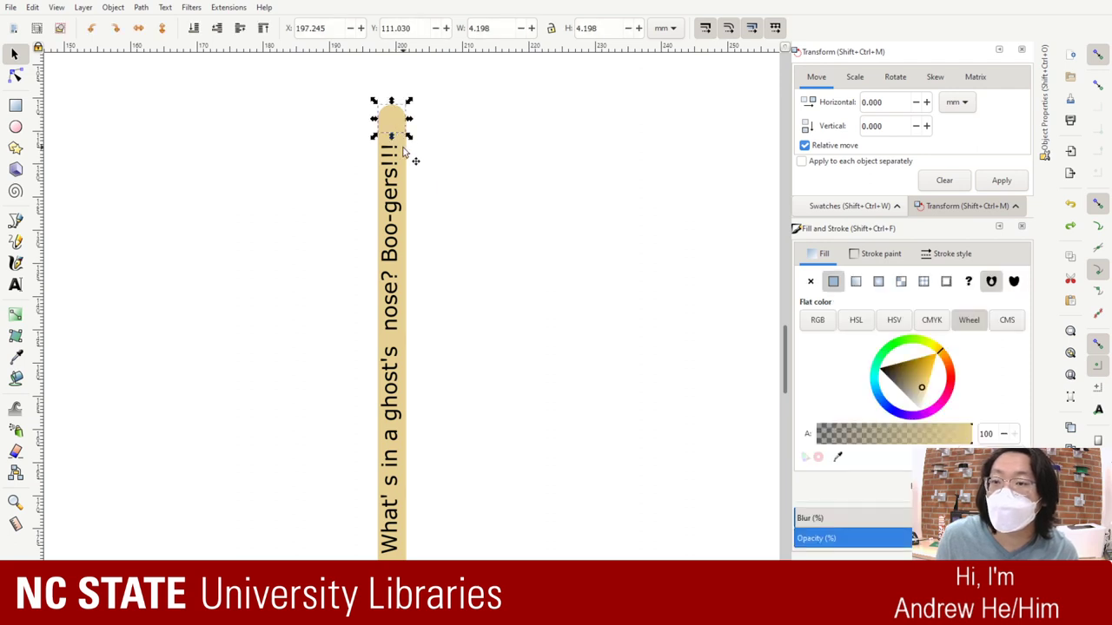
{"action": "left_click", "coordinate": [401, 143], "text": "shift"}
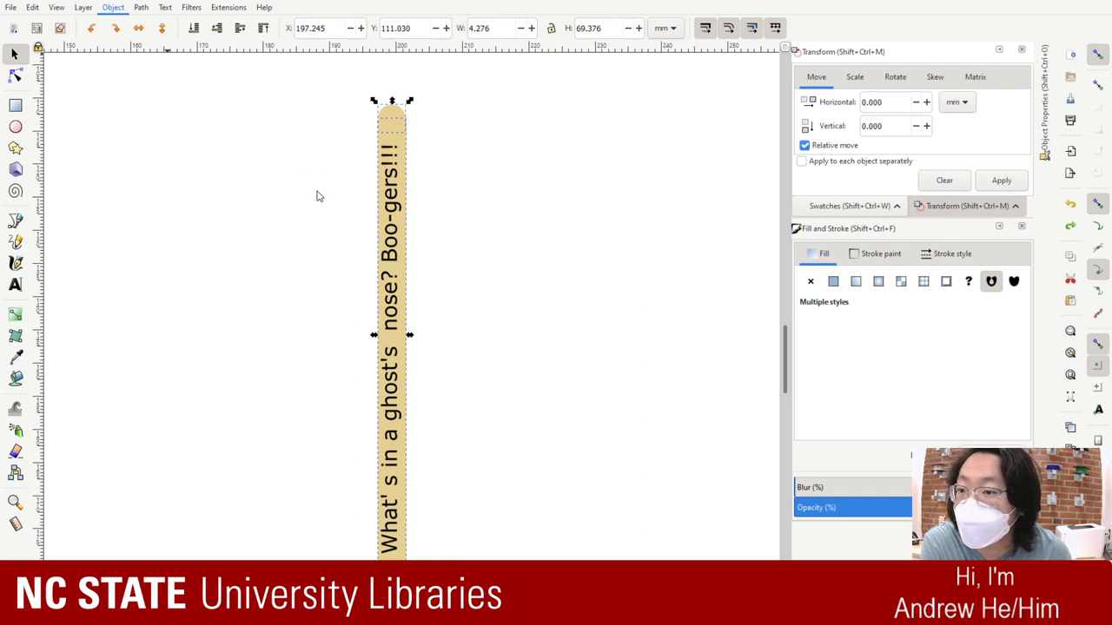
{"action": "left_click", "coordinate": [514, 148]}
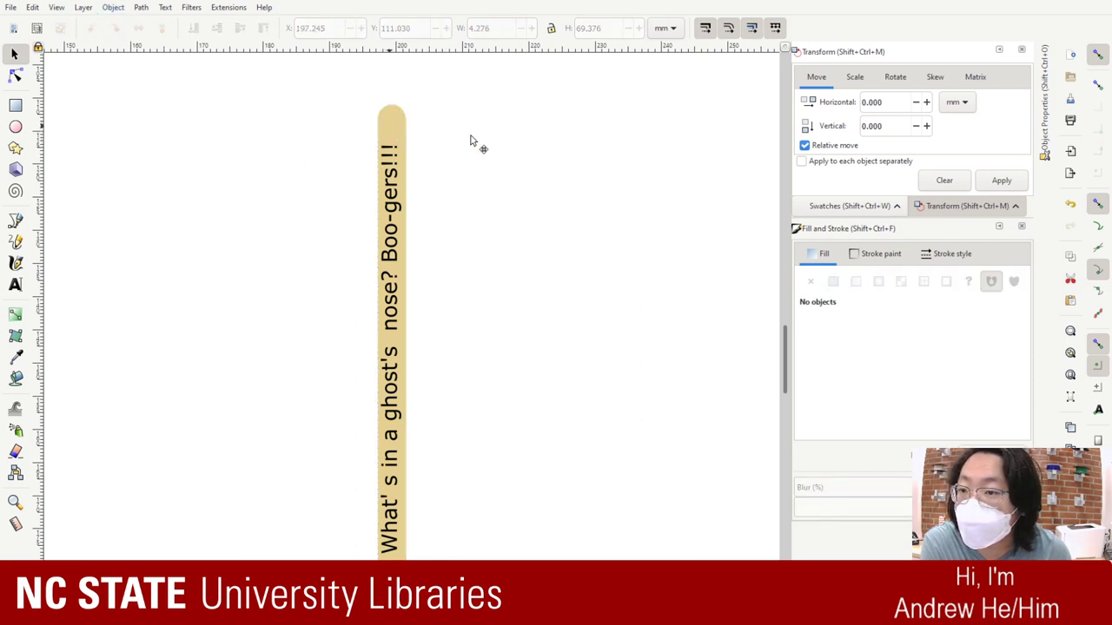
{"action": "key", "text": "ctrl+v"}
{"action": "mouse_move", "coordinate": [450, 128]}
{"action": "left_mouse_down"}
{"action": "mouse_move", "coordinate": [408, 117]}
{"action": "mouse_move", "coordinate": [416, 110]}
{"action": "mouse_move", "coordinate": [452, 139]}
{"action": "mouse_move", "coordinate": [440, 126]}
{"action": "mouse_move", "coordinate": [457, 136]}
{"action": "mouse_move", "coordinate": [455, 127]}
{"action": "left_mouse_up"}
{"action": "left_click", "coordinate": [449, 117]}
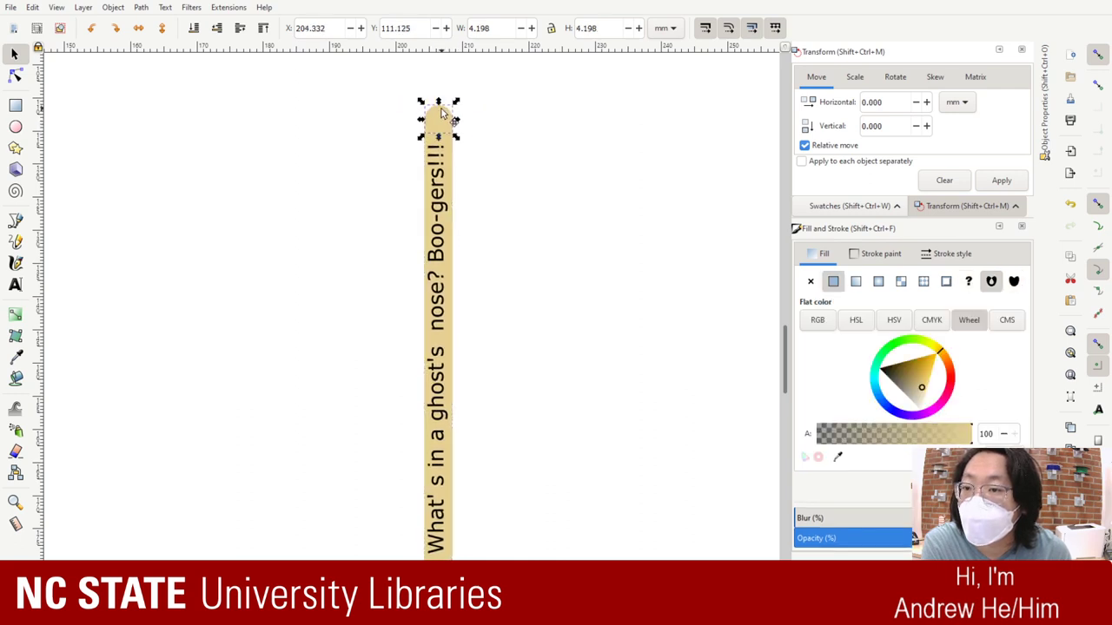
{"action": "left_click", "coordinate": [464, 136]}
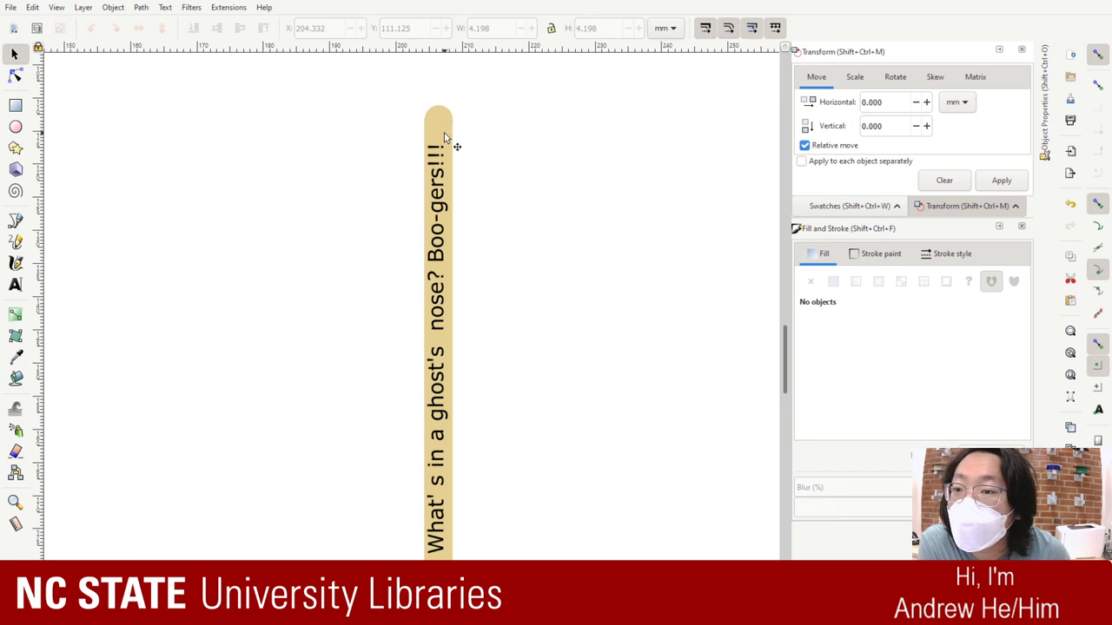
Step: Nudge the circle over the joke strip's top end to about X 204.1 mm, Y 111.0 mm, and select both objects
{"action": "left_click", "coordinate": [445, 138]}
{"action": "left_click", "coordinate": [489, 141]}
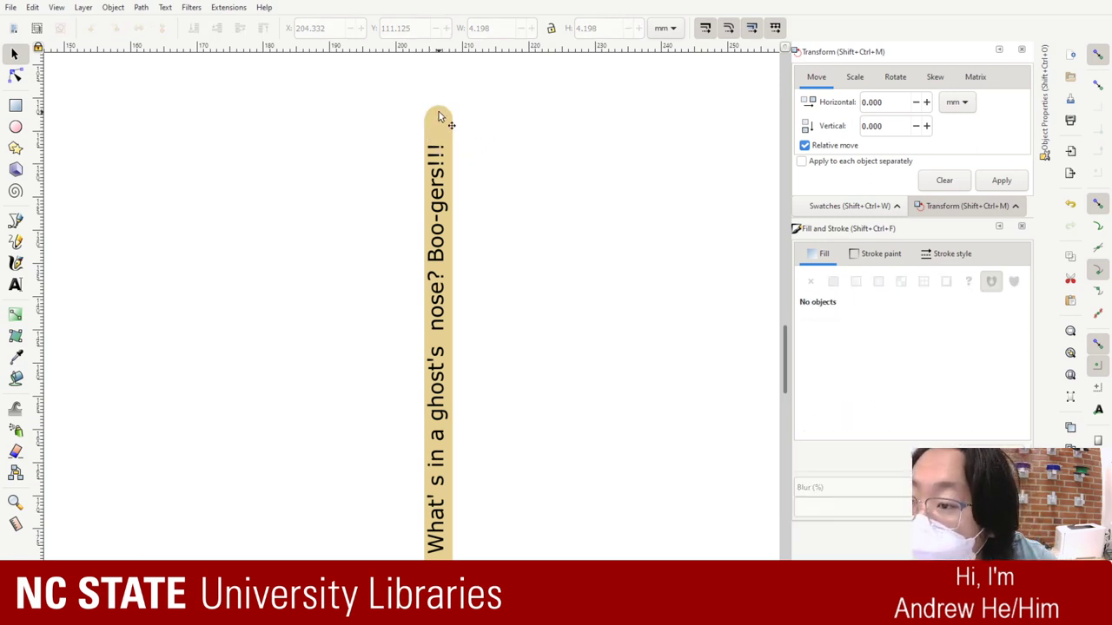
{"action": "left_click", "coordinate": [438, 117]}
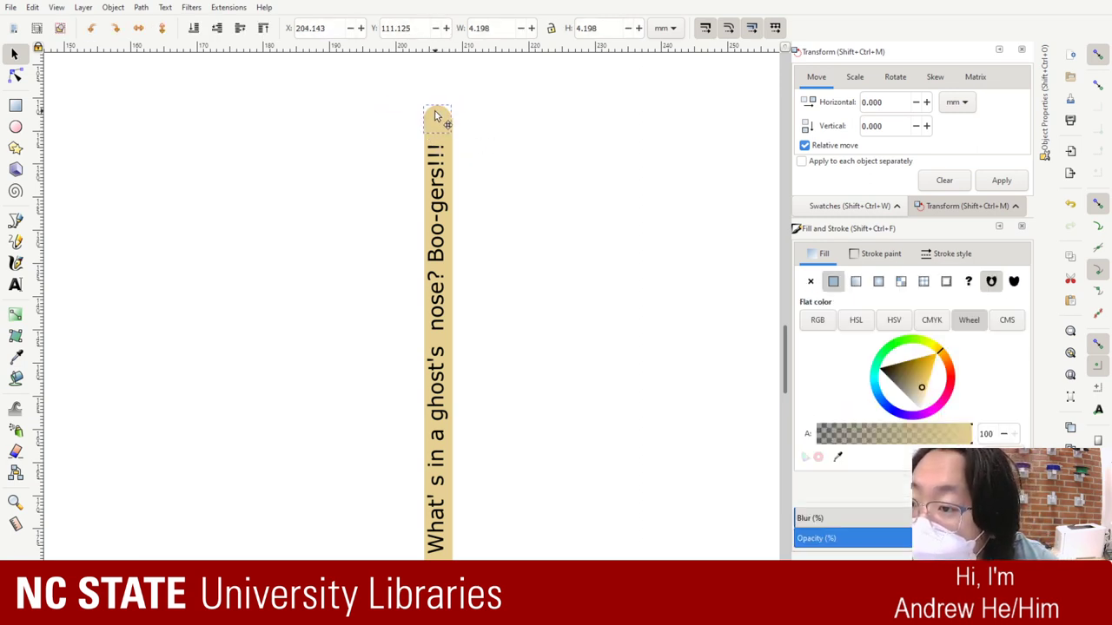
{"action": "left_click", "coordinate": [529, 149]}
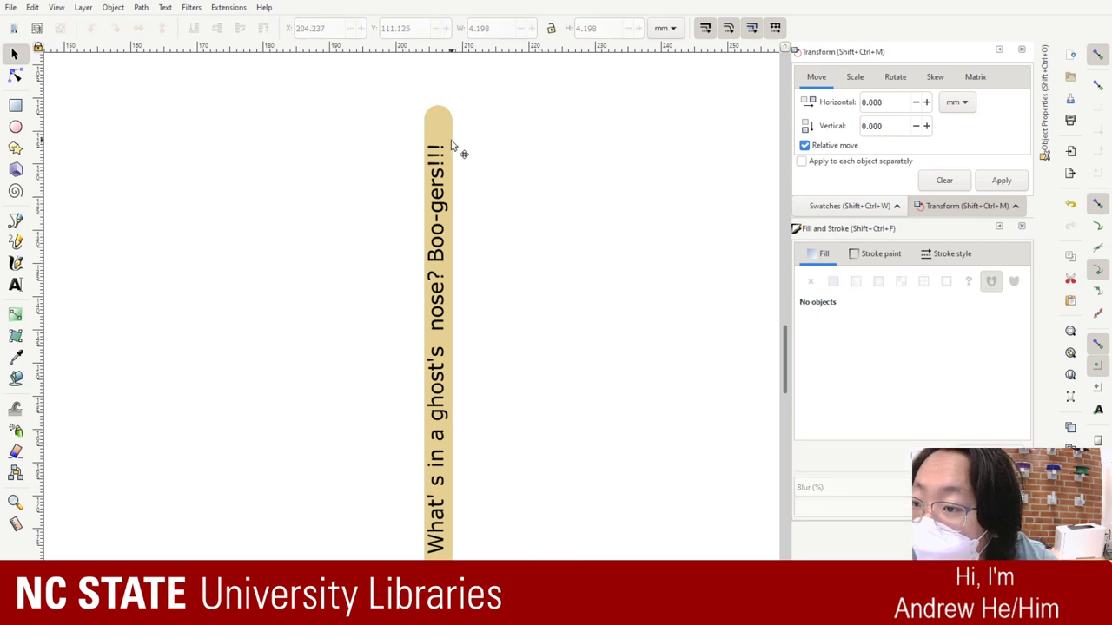
{"action": "key", "text": "ctrl+a"}
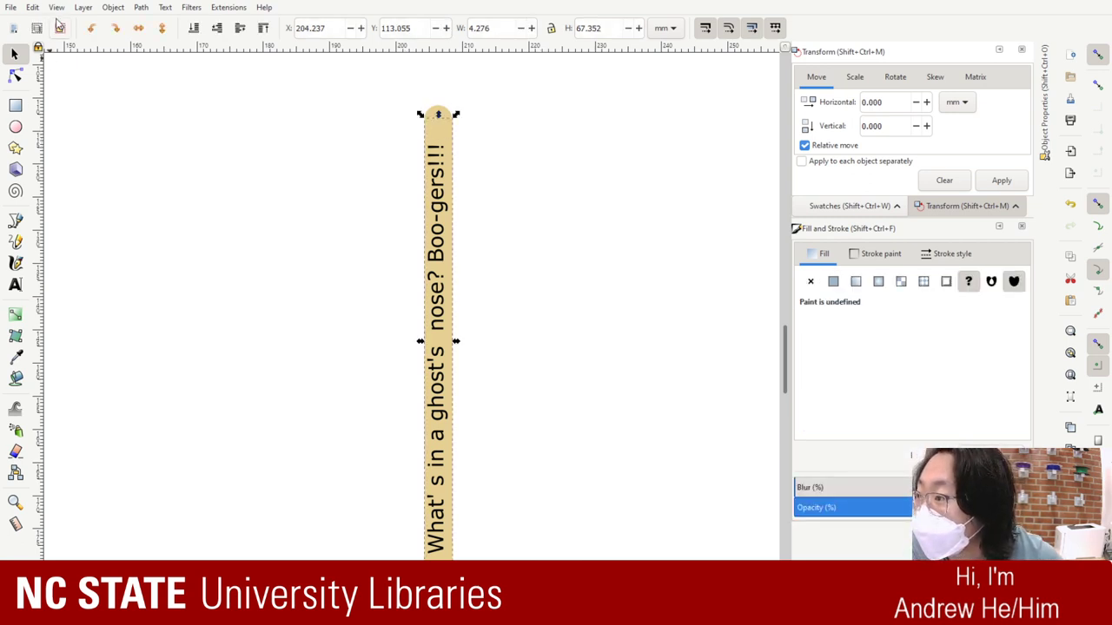
{"action": "left_click", "coordinate": [115, 8]}
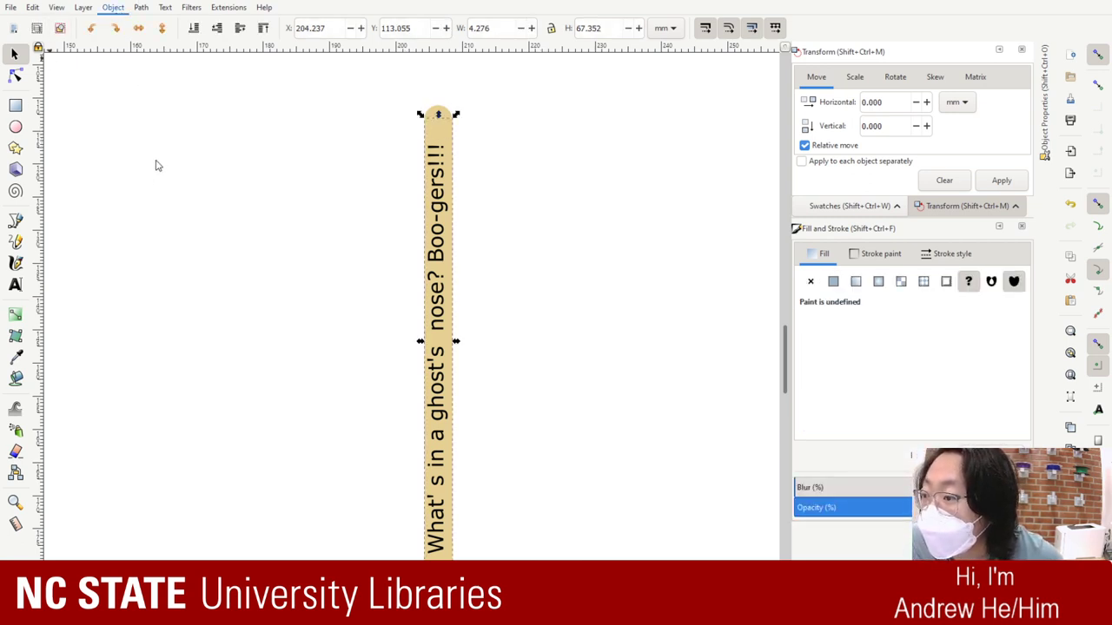
{"action": "left_click", "coordinate": [521, 160]}
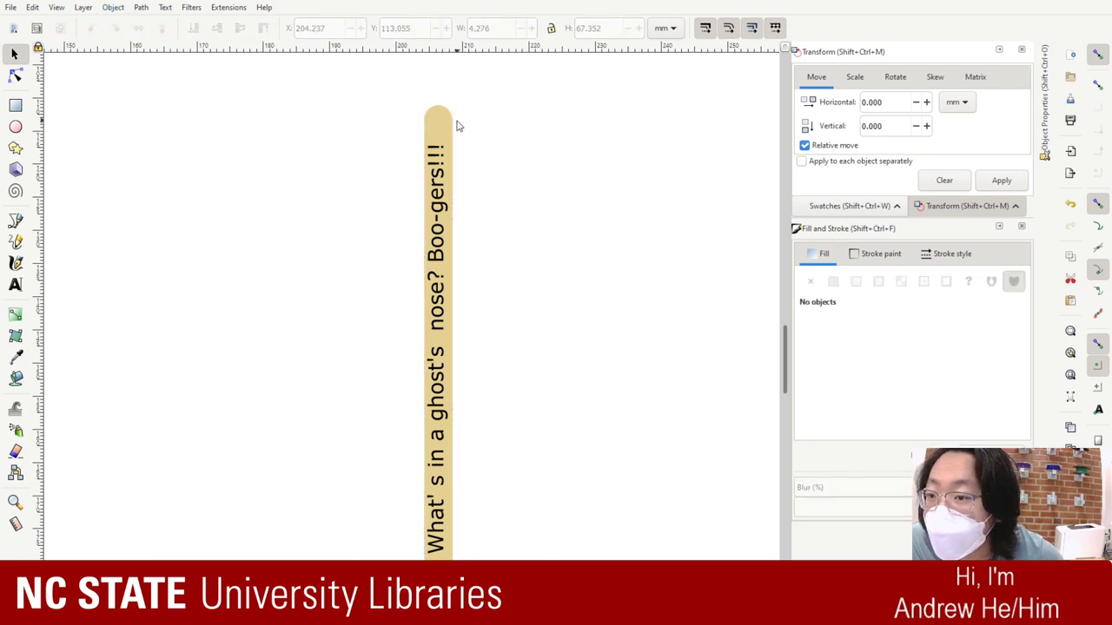
{"action": "mouse_move", "coordinate": [440, 114]}
{"action": "left_mouse_down"}
{"action": "mouse_move", "coordinate": [292, 107]}
{"action": "mouse_move", "coordinate": [432, 113]}
{"action": "left_mouse_up"}
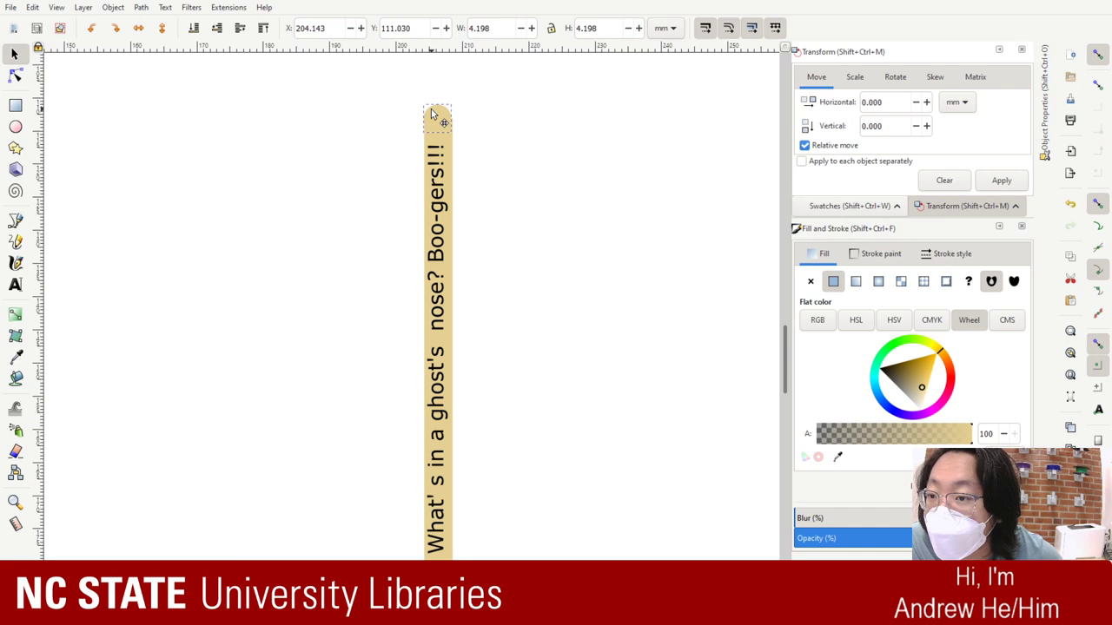
{"action": "left_click", "coordinate": [430, 131], "text": "shift"}
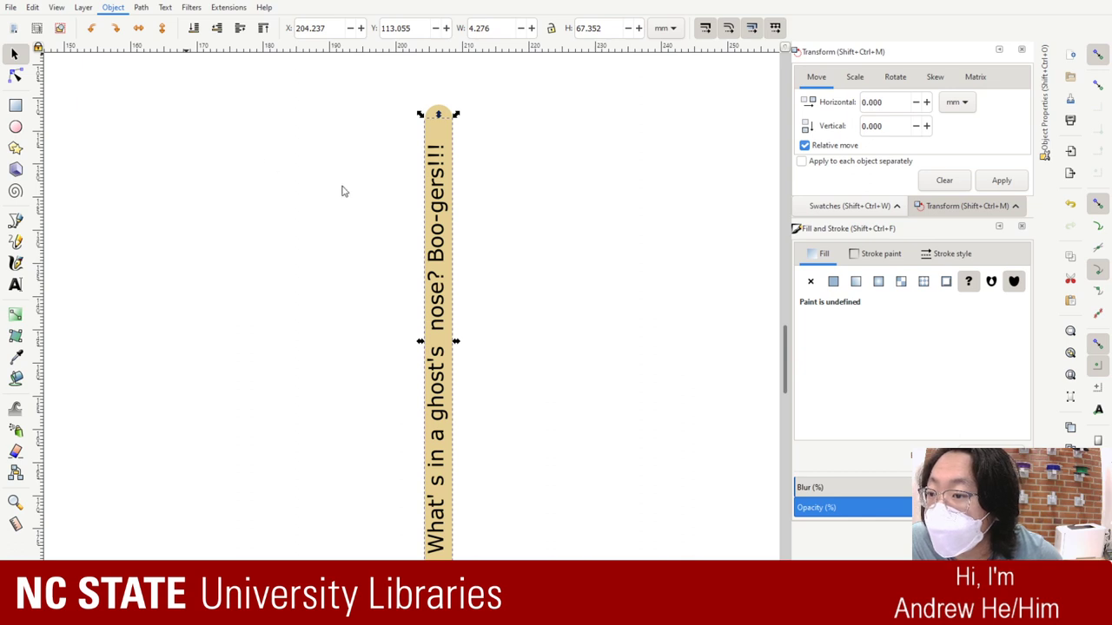
{"action": "left_click", "coordinate": [472, 166]}
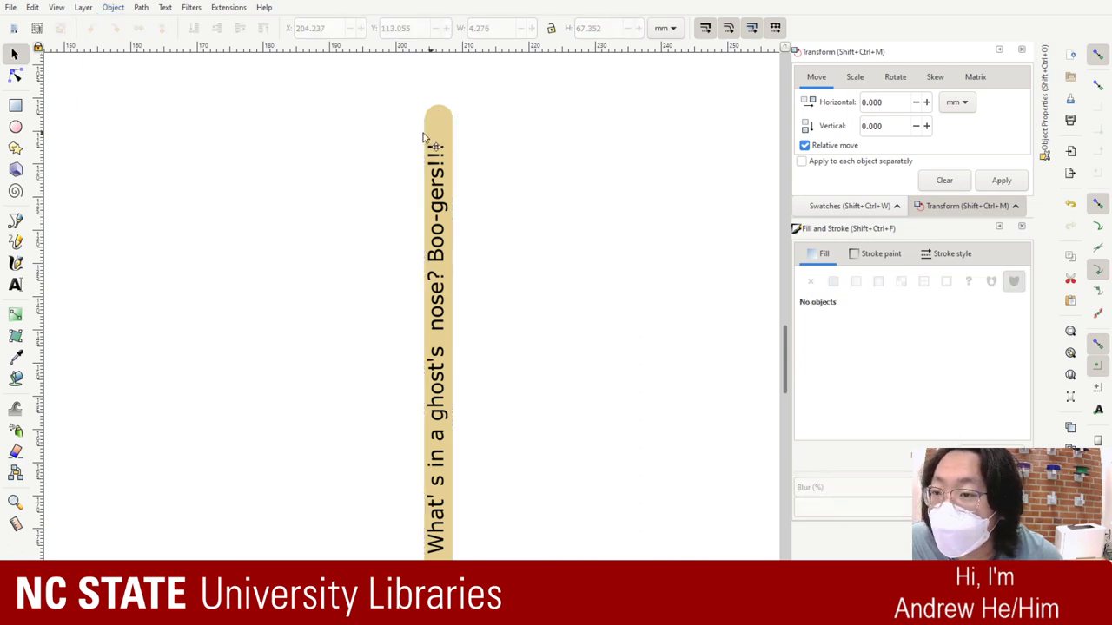
Step: Move the circle and joke strip to about X 206.4 mm and try clipping the strip with the circle, both inverted and normally
{"action": "left_click_drag", "start_coordinate": [424, 138], "coordinate": [449, 121]}
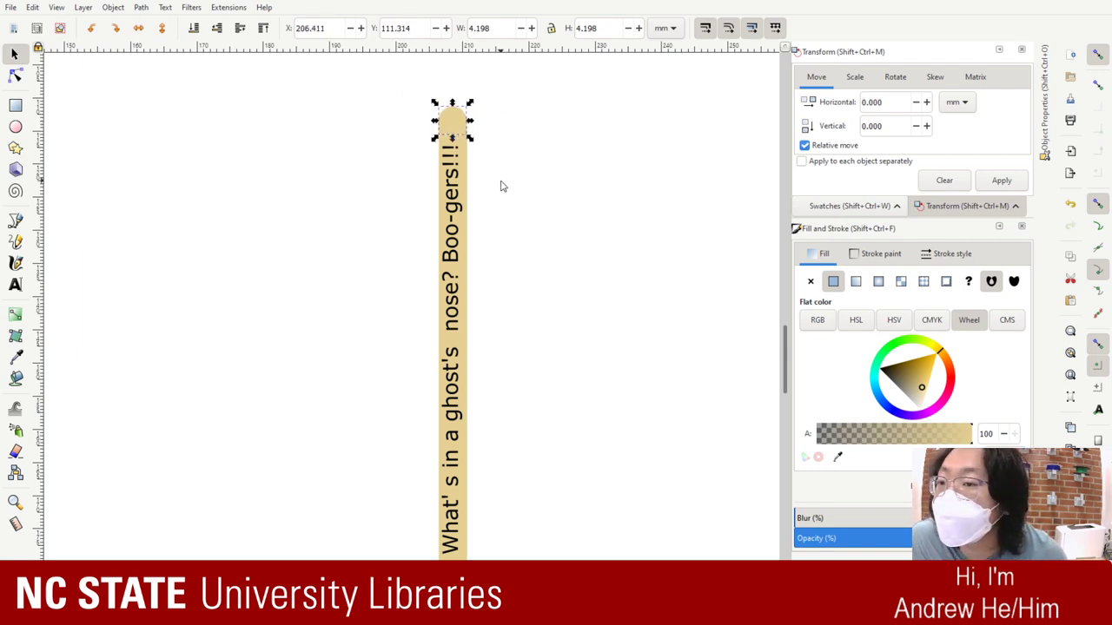
{"action": "left_click", "coordinate": [466, 169], "text": "shift"}
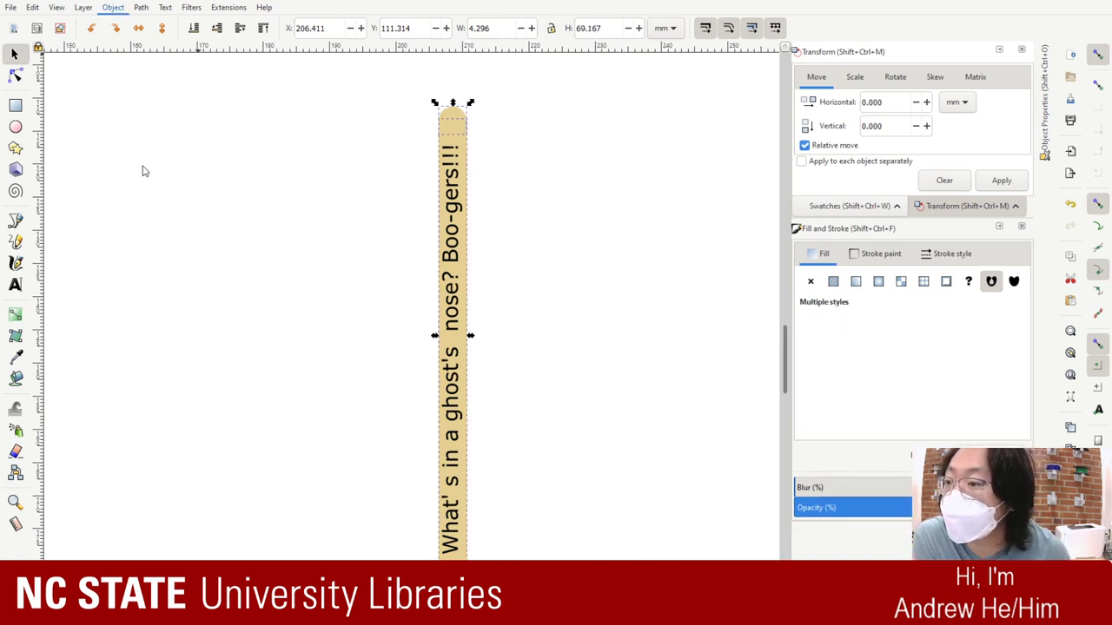
{"action": "key", "text": "ctrl+minus"}
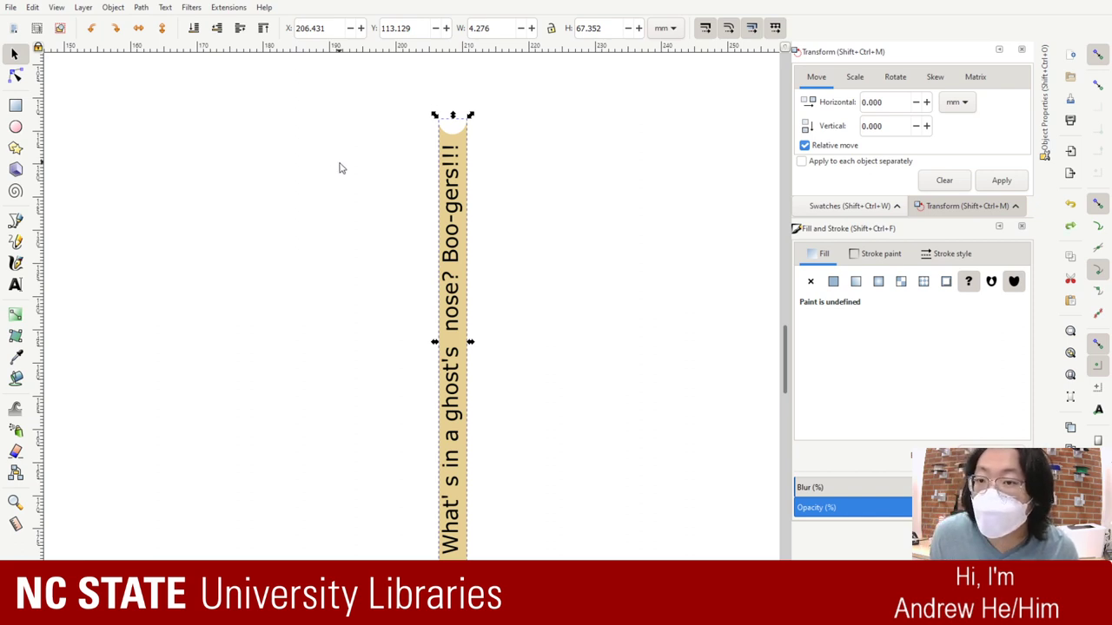
{"action": "key", "text": "ctrl+asterisk"}
{"action": "key", "text": "ctrl+z"}
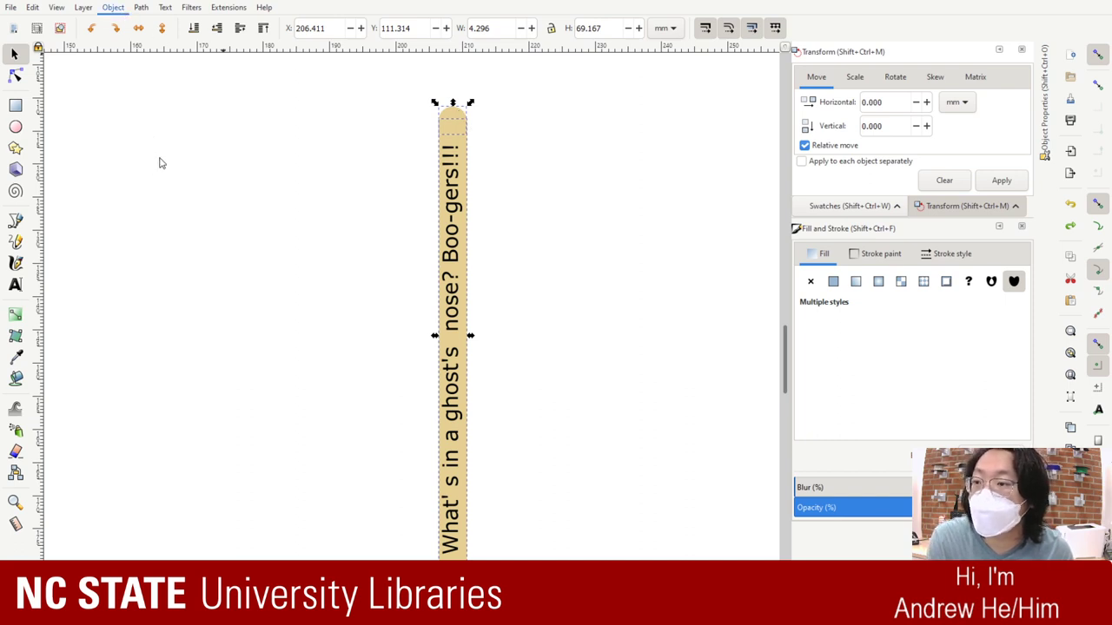
{"action": "key", "text": "ctrl+asterisk"}
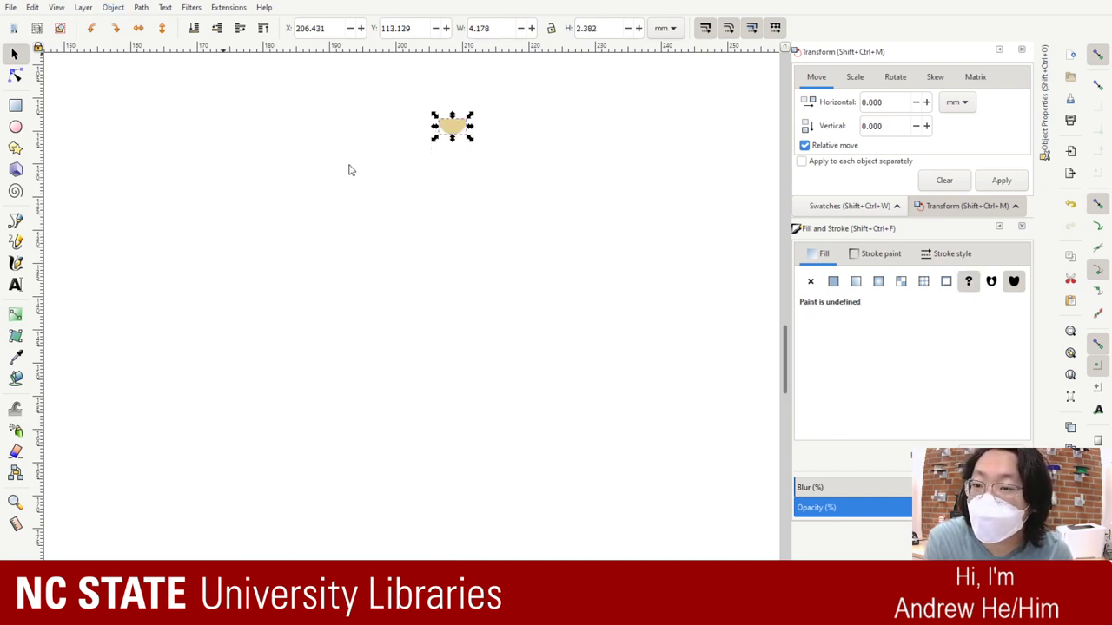
{"action": "left_click", "coordinate": [459, 143]}
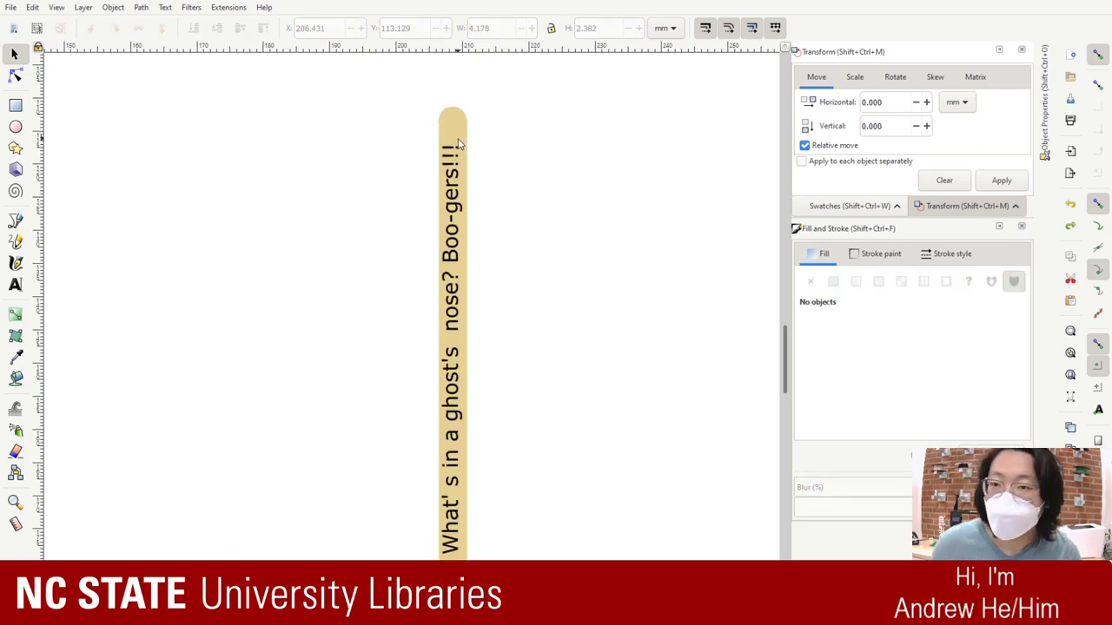
Step: Move the circle clear of the joke strip and place the strip at about X 213.2 mm, Y 112.0 mm
{"action": "left_click_drag", "start_coordinate": [645, 426], "coordinate": [325, 79]}
{"action": "left_click_drag", "start_coordinate": [445, 137], "coordinate": [296, 125]}
{"action": "left_click_drag", "start_coordinate": [460, 137], "coordinate": [508, 130]}
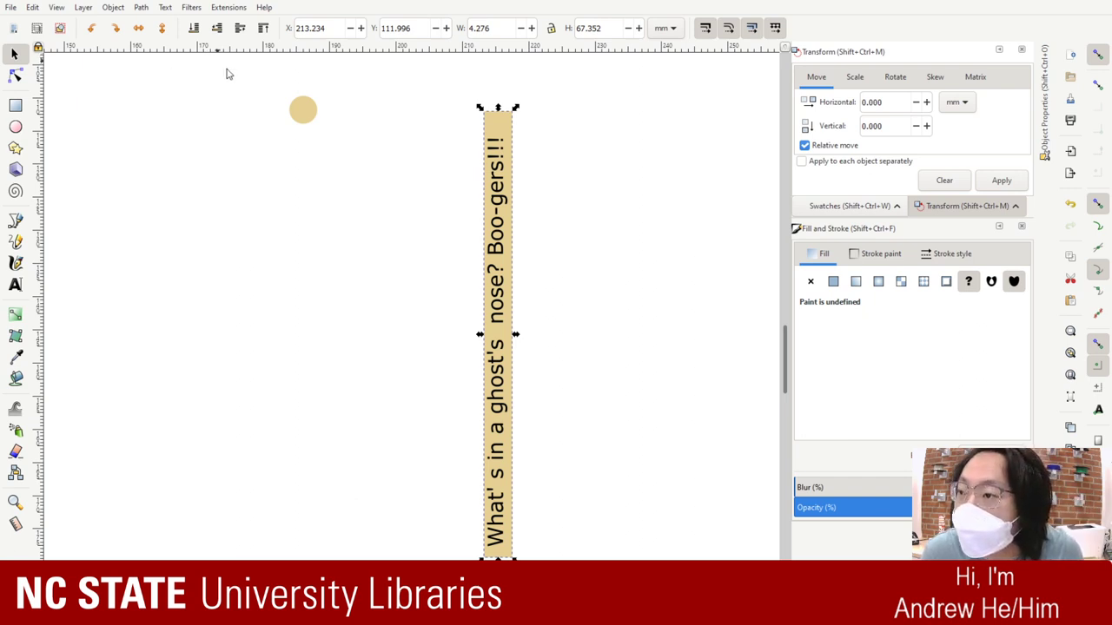
Step: Isolate the joke text within the strip, try clipping the tan rectangle with it, and undo the attempts
{"action": "triple_click", "coordinate": [497, 185]}
{"action": "left_click", "coordinate": [498, 185]}
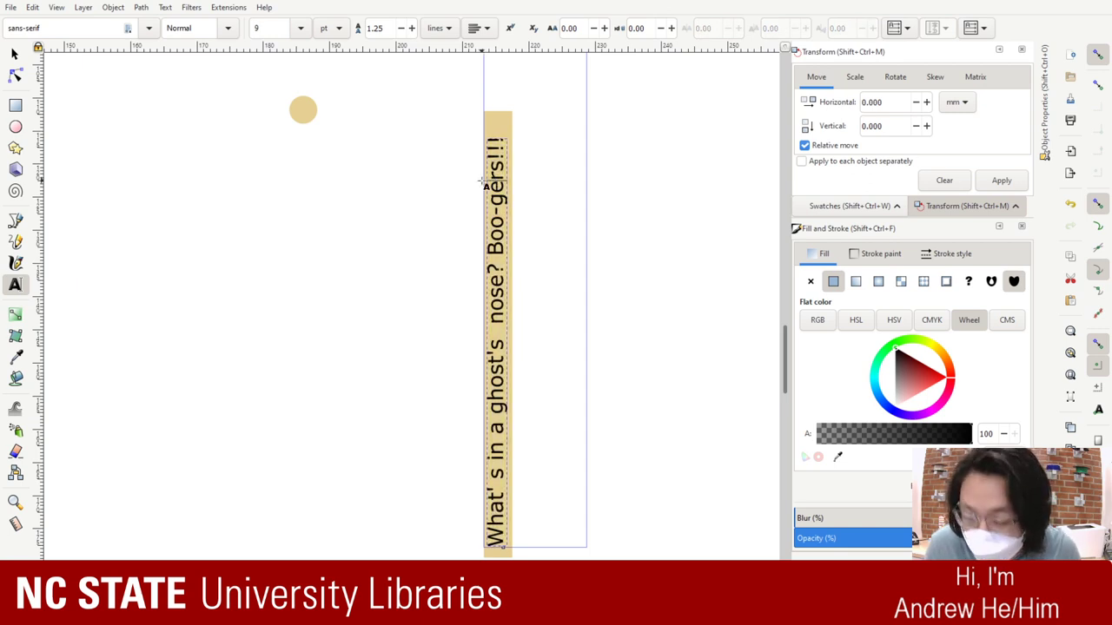
{"action": "left_click", "coordinate": [426, 188]}
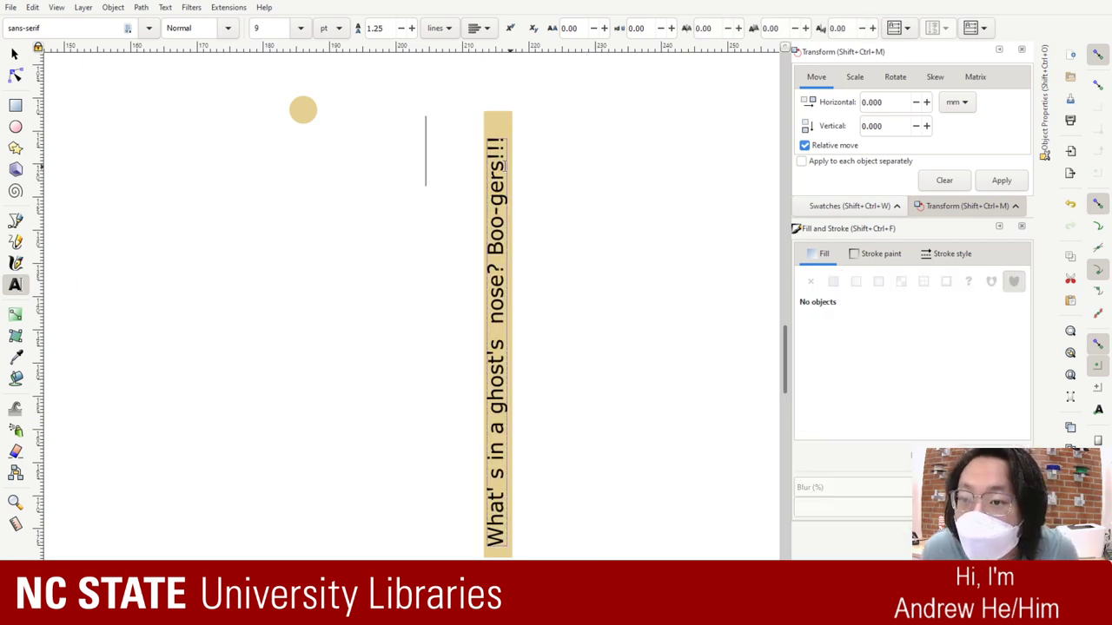
{"action": "left_click", "coordinate": [504, 165]}
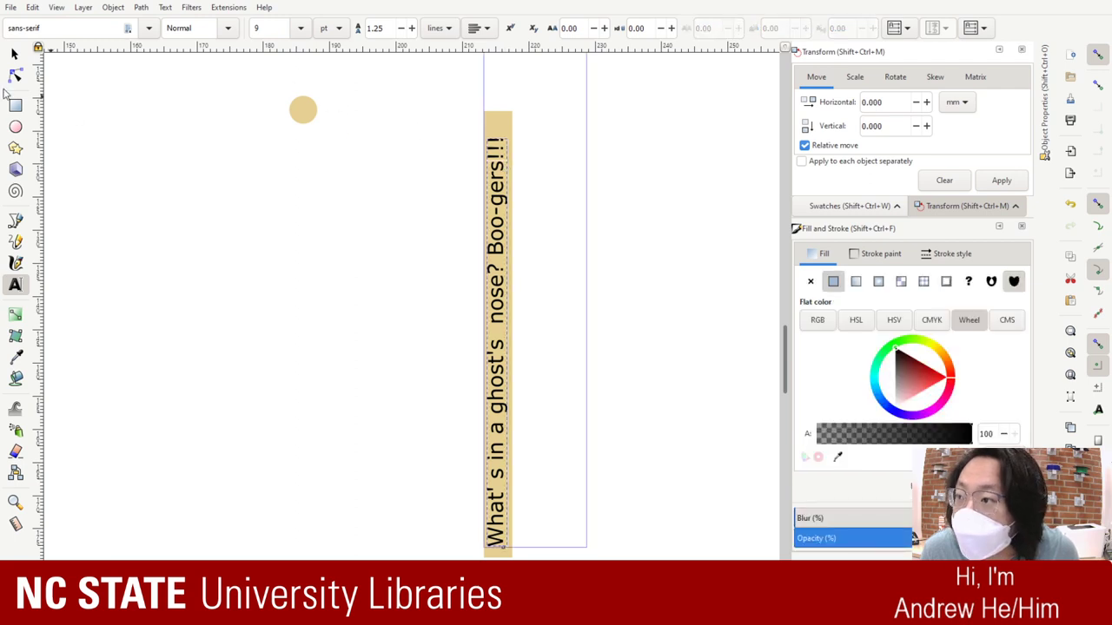
{"action": "left_click", "coordinate": [21, 57]}
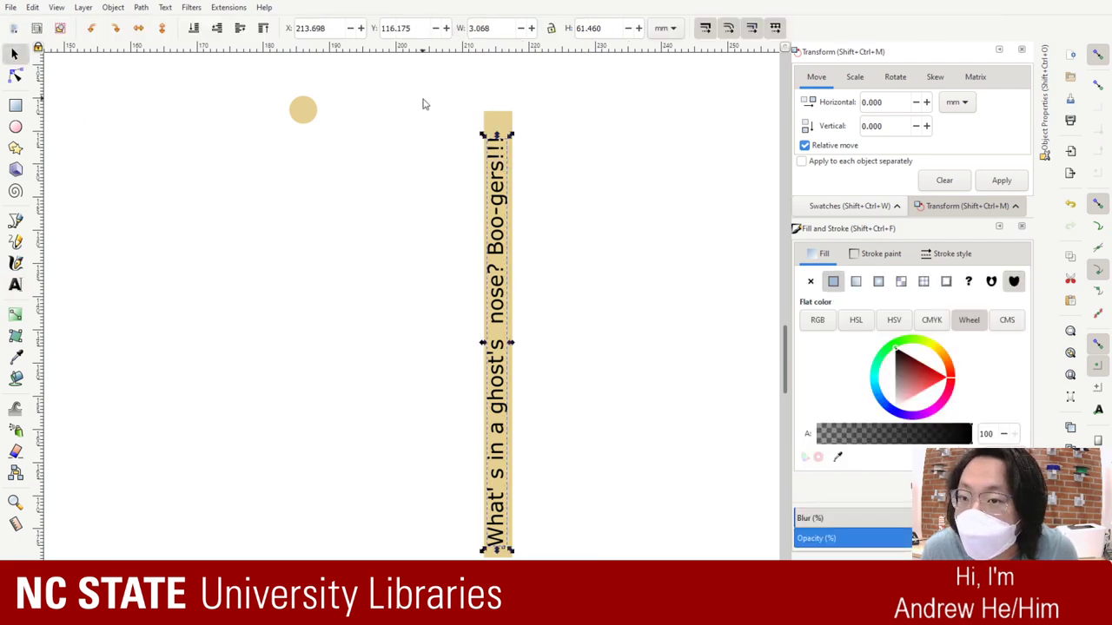
{"action": "left_click_drag", "start_coordinate": [423, 104], "coordinate": [665, 558]}
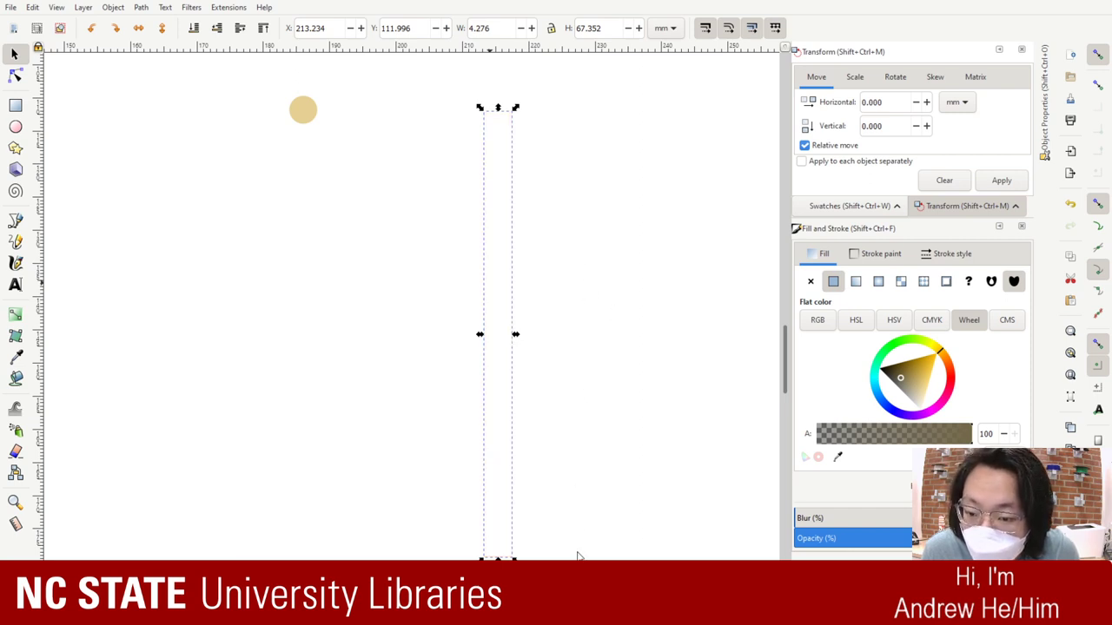
{"action": "key", "text": "ctrl+z"}
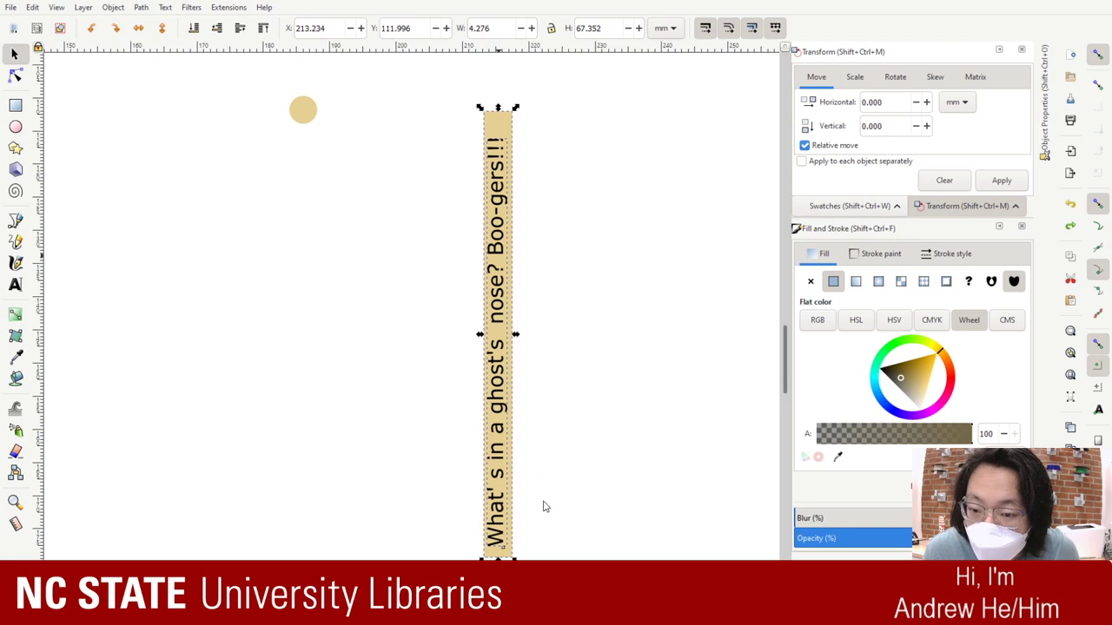
{"action": "key", "text": "ctrl+z"}
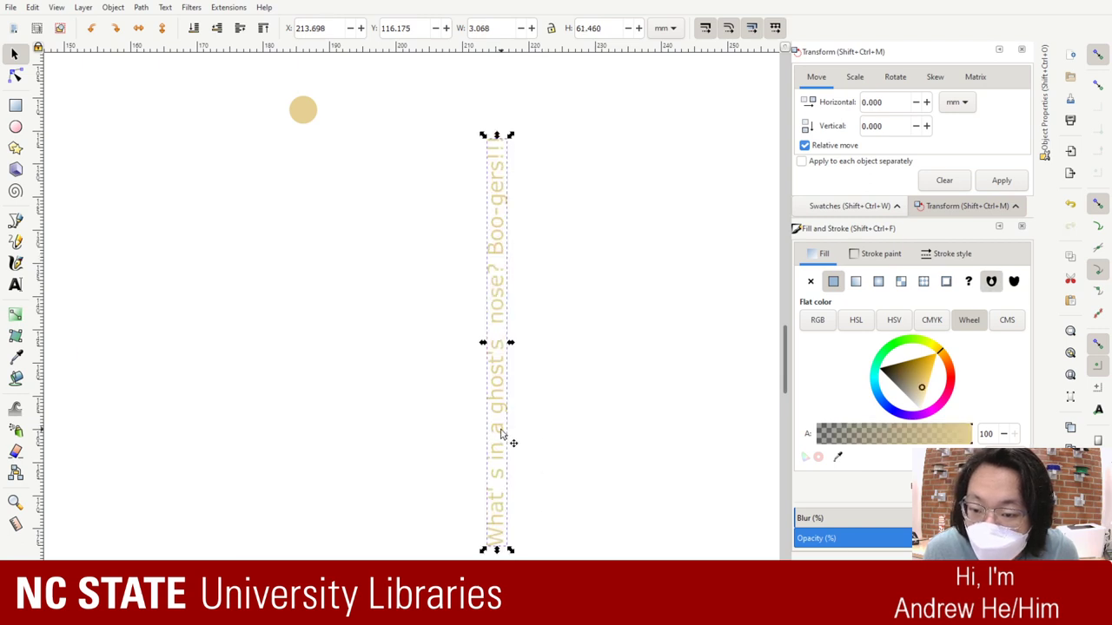
{"action": "key", "text": "ctrl+shift+z"}
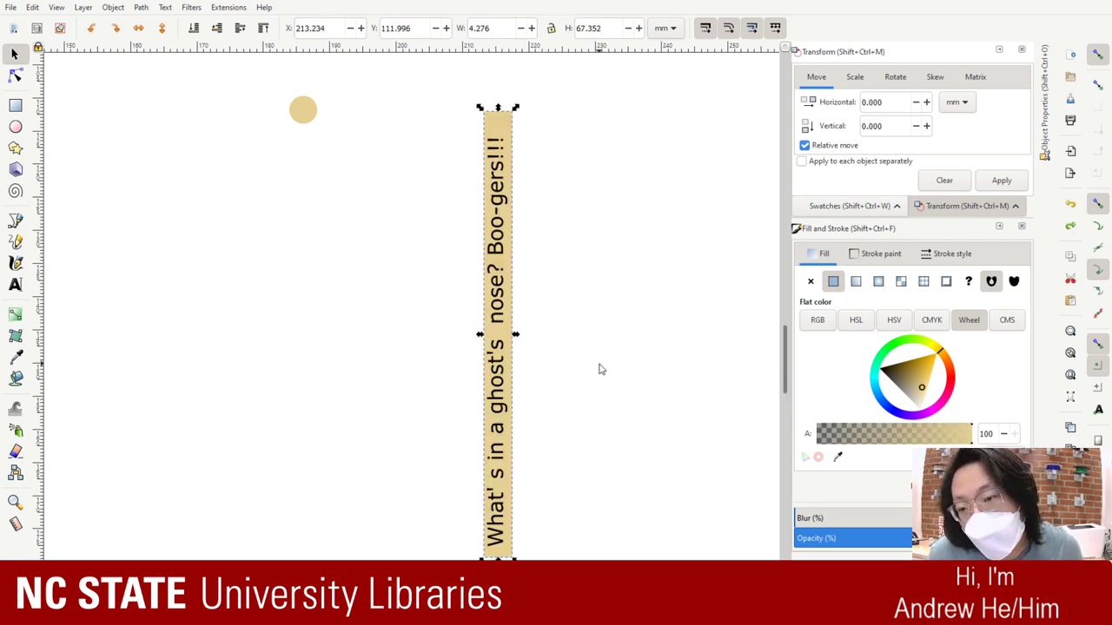
{"action": "left_click", "coordinate": [549, 369]}
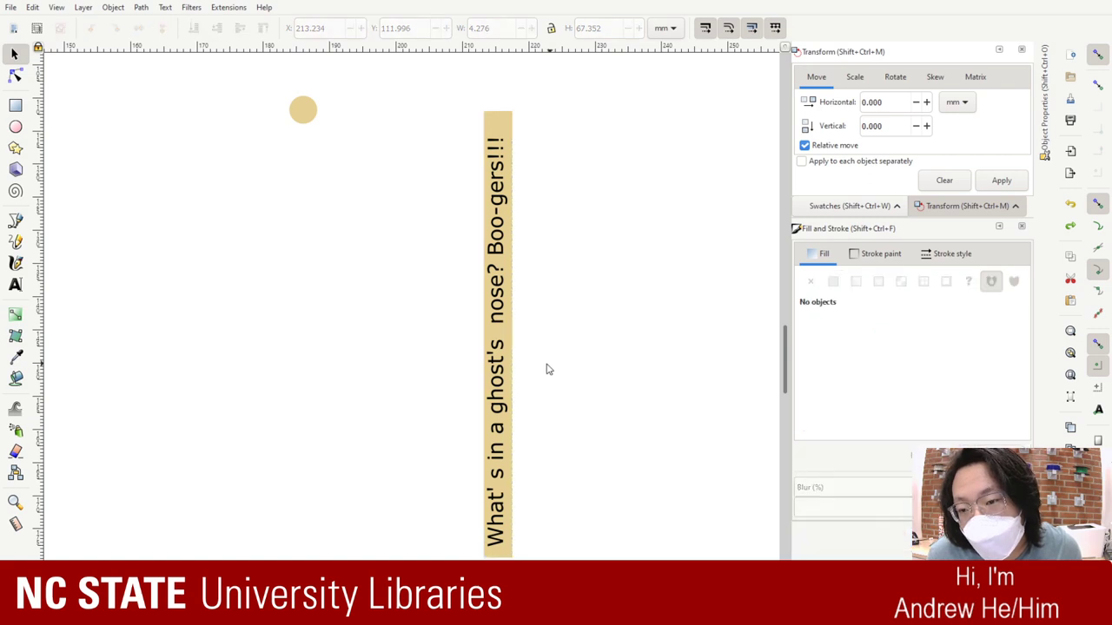
Step: Group the joke text with the tan rectangle and move them beside the circle, to about X 189.4 mm, Y 112.1 mm
{"action": "left_click", "coordinate": [506, 246]}
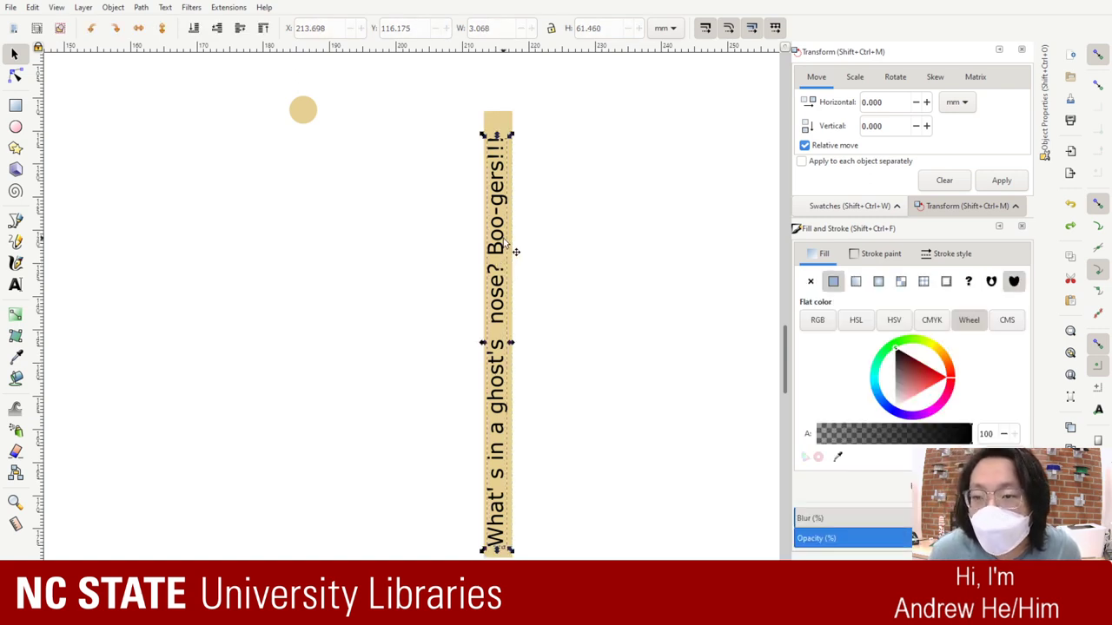
{"action": "left_click", "coordinate": [500, 121]}
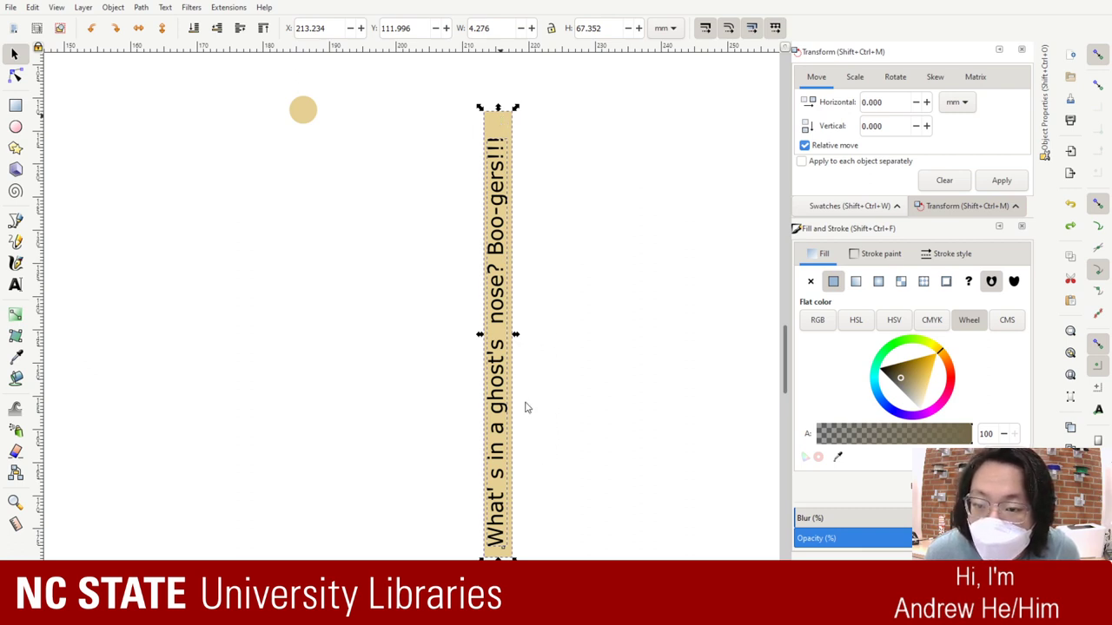
{"action": "key", "text": "ctrl+g"}
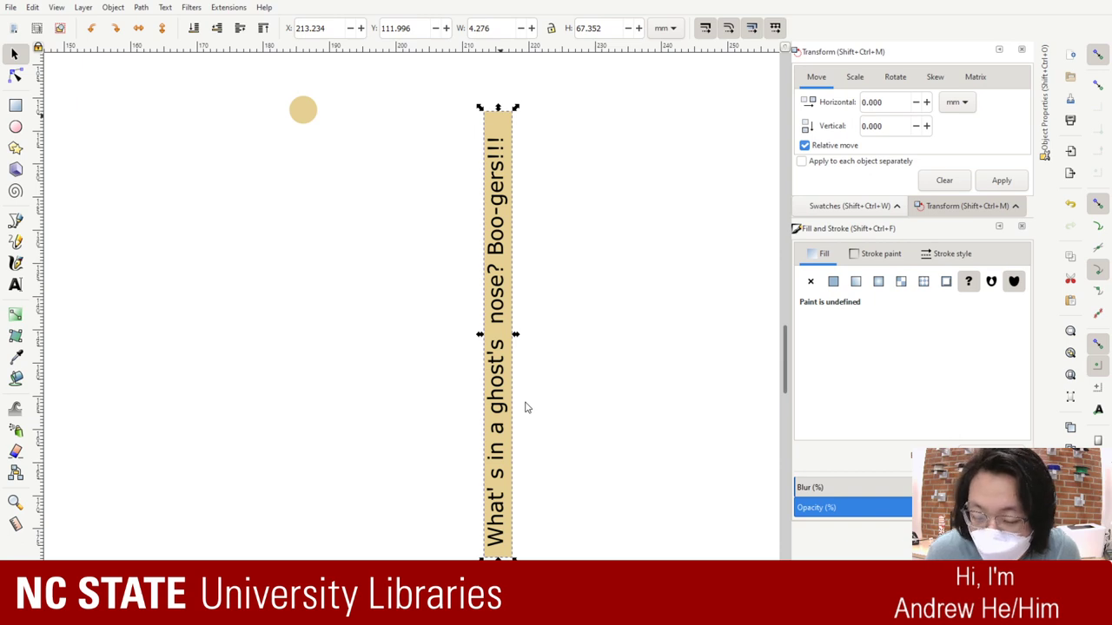
{"action": "left_click_drag", "start_coordinate": [478, 248], "coordinate": [345, 247]}
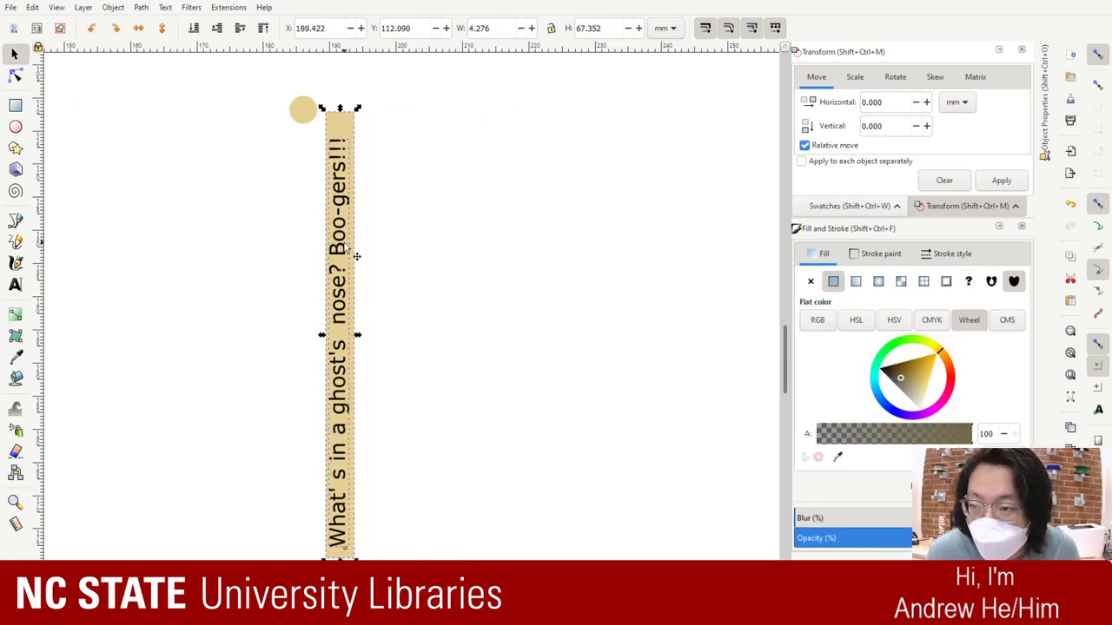
{"action": "key", "text": "Escape"}
Step: Move the joke text alone off the tan rectangle to about X 242.9 mm, Y 113.0 mm
{"action": "key", "text": "t"}
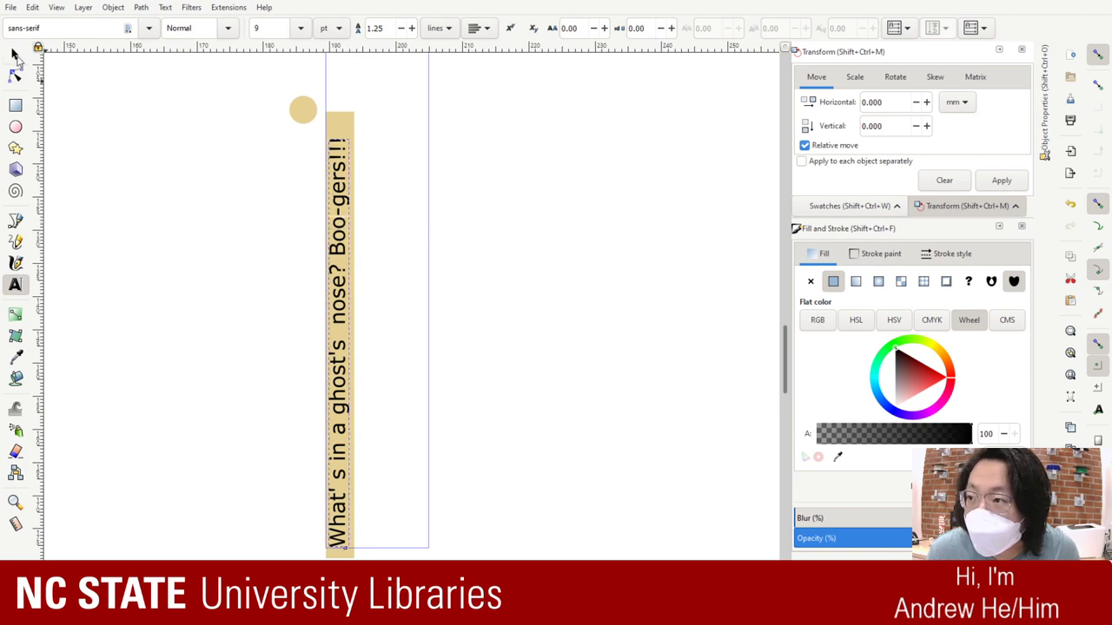
{"action": "left_click", "coordinate": [15, 55]}
{"action": "left_click", "coordinate": [338, 146]}
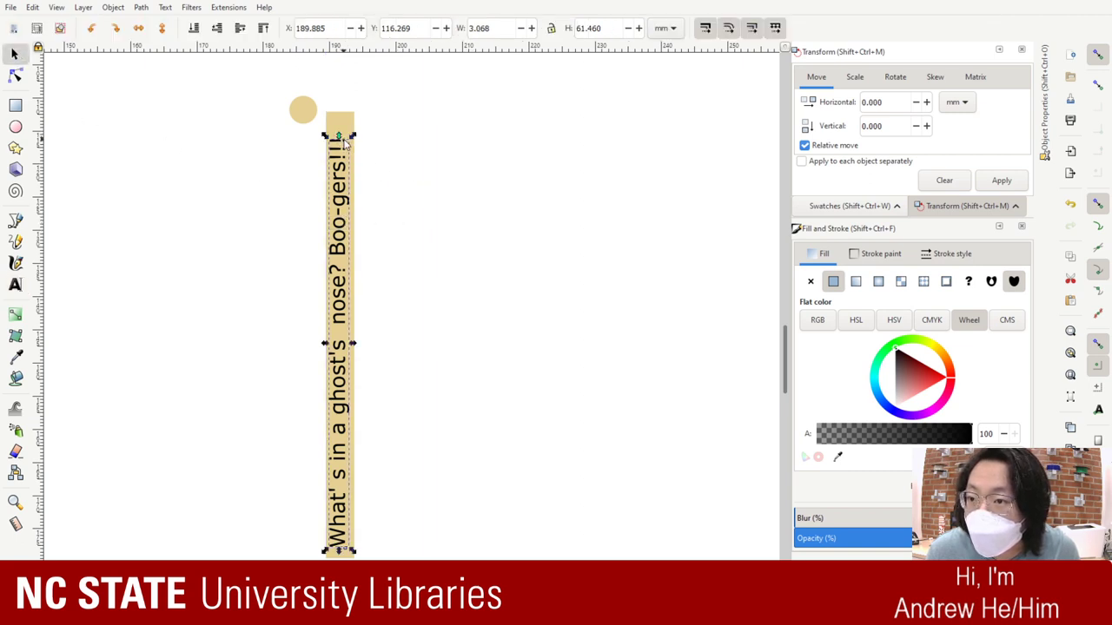
{"action": "left_click_drag", "start_coordinate": [355, 161], "coordinate": [232, 307]}
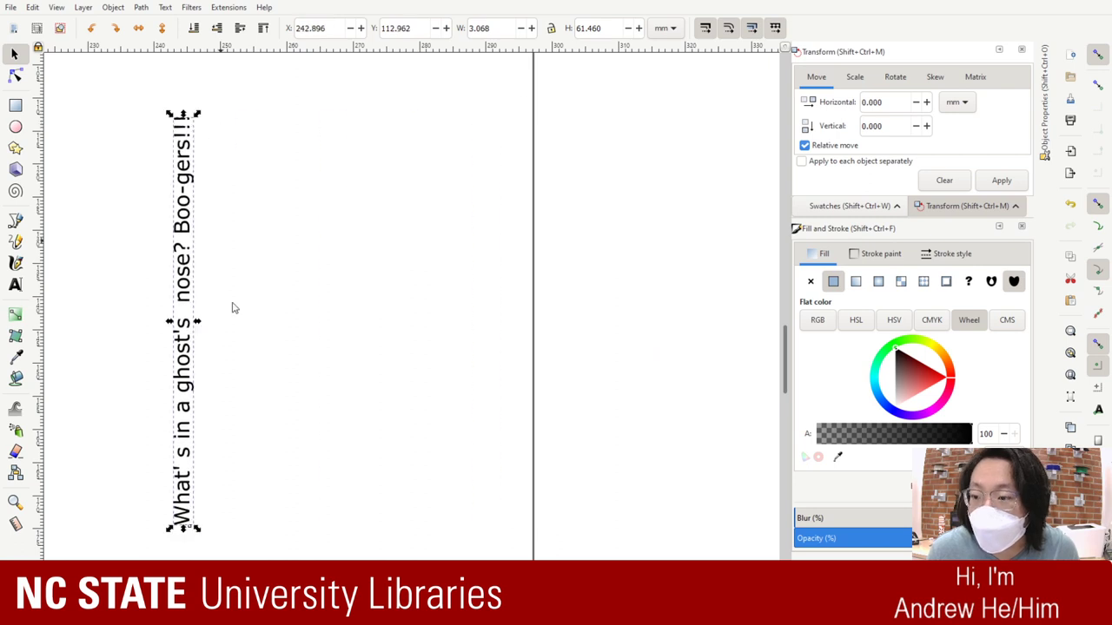
{"action": "scroll", "coordinate": [390, 304], "scroll_direction": "up", "scroll_amount": 5}
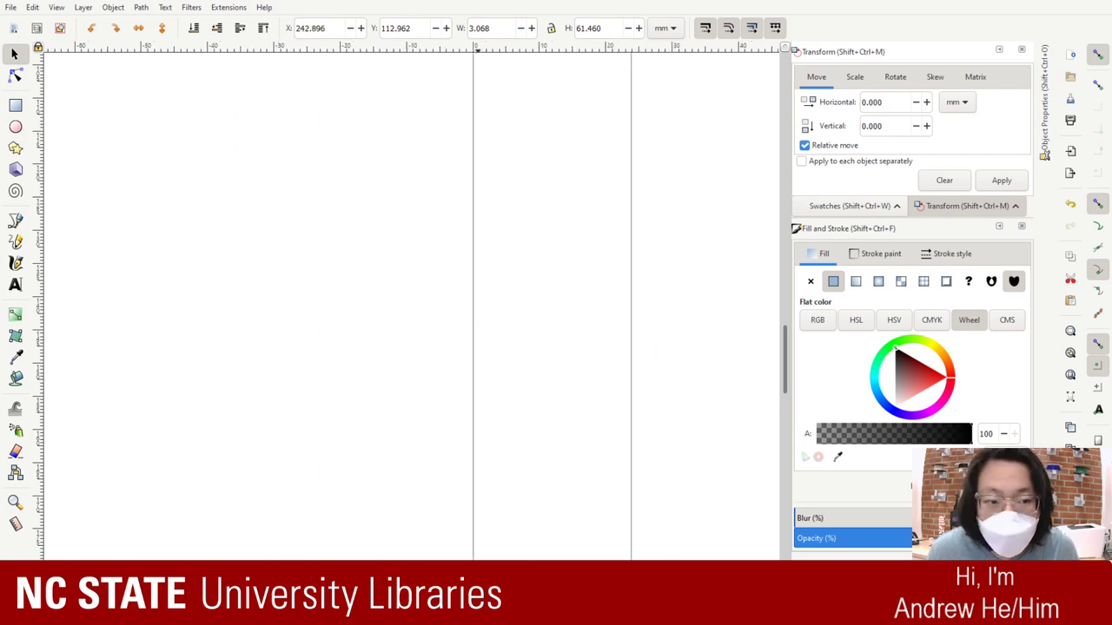
{"action": "scroll", "coordinate": [391, 304], "scroll_direction": "left", "scroll_amount": 4}
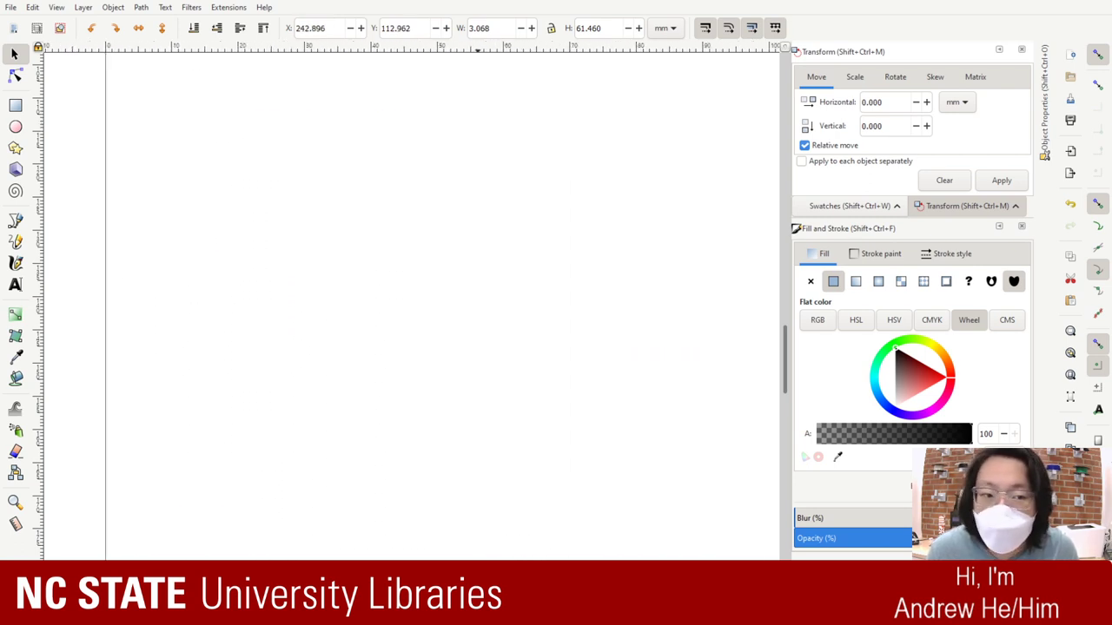
{"action": "scroll", "coordinate": [390, 304], "scroll_direction": "right", "scroll_amount": 5}
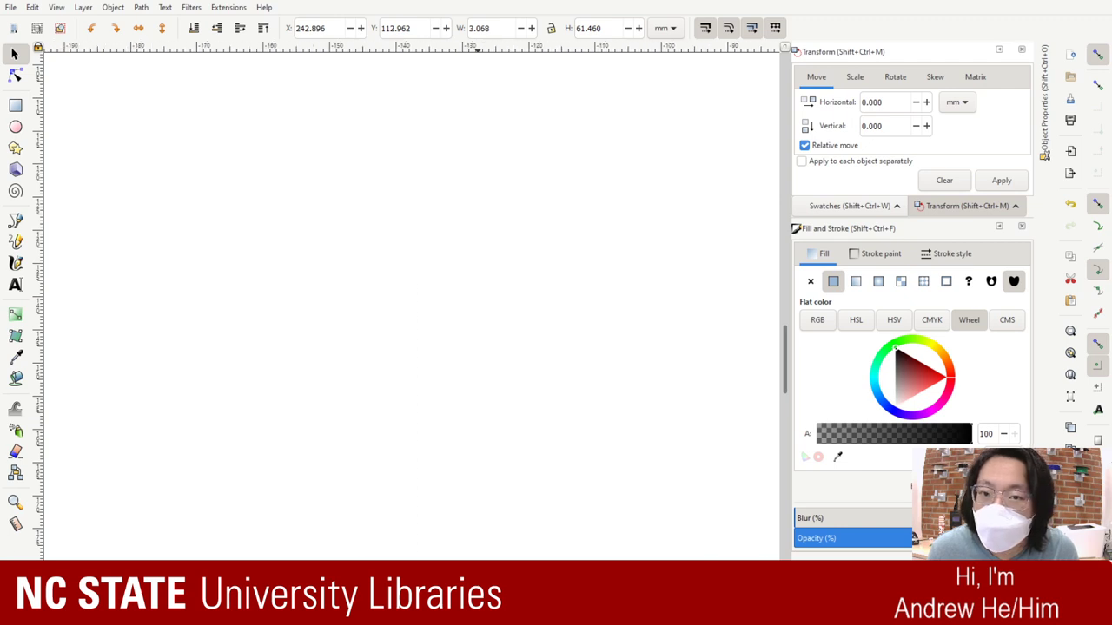
Step: Move the tan circle onto the upper end of the tan rectangle, at about X 189.5 mm, Y 110.0 mm
{"action": "scroll", "coordinate": [391, 304], "scroll_direction": "right", "scroll_amount": 6}
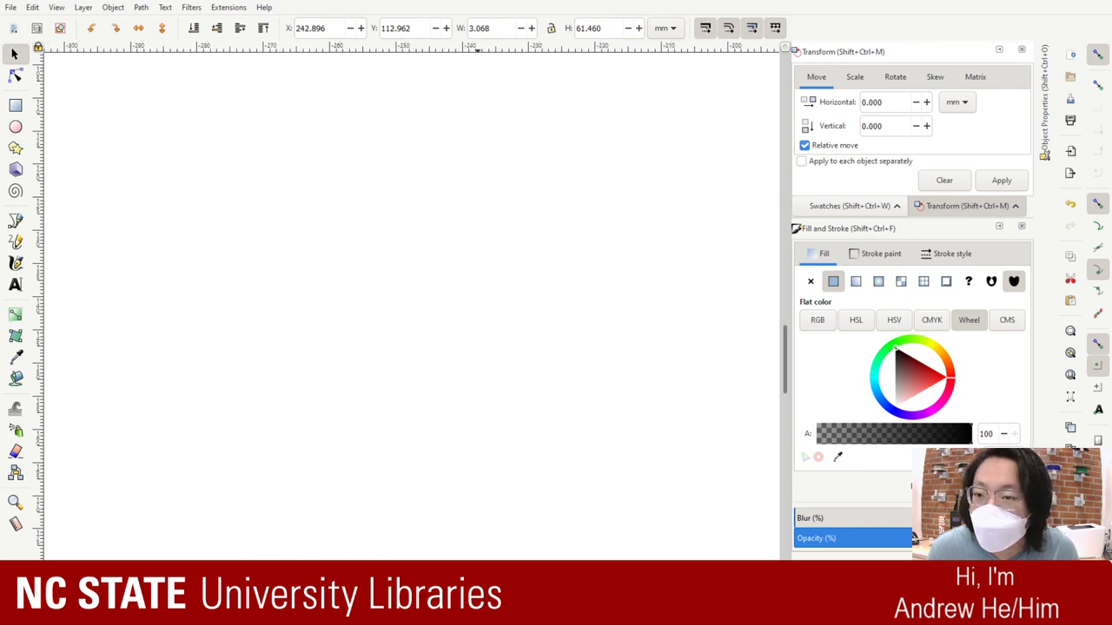
{"action": "scroll", "coordinate": [390, 304], "scroll_direction": "right", "scroll_amount": 5}
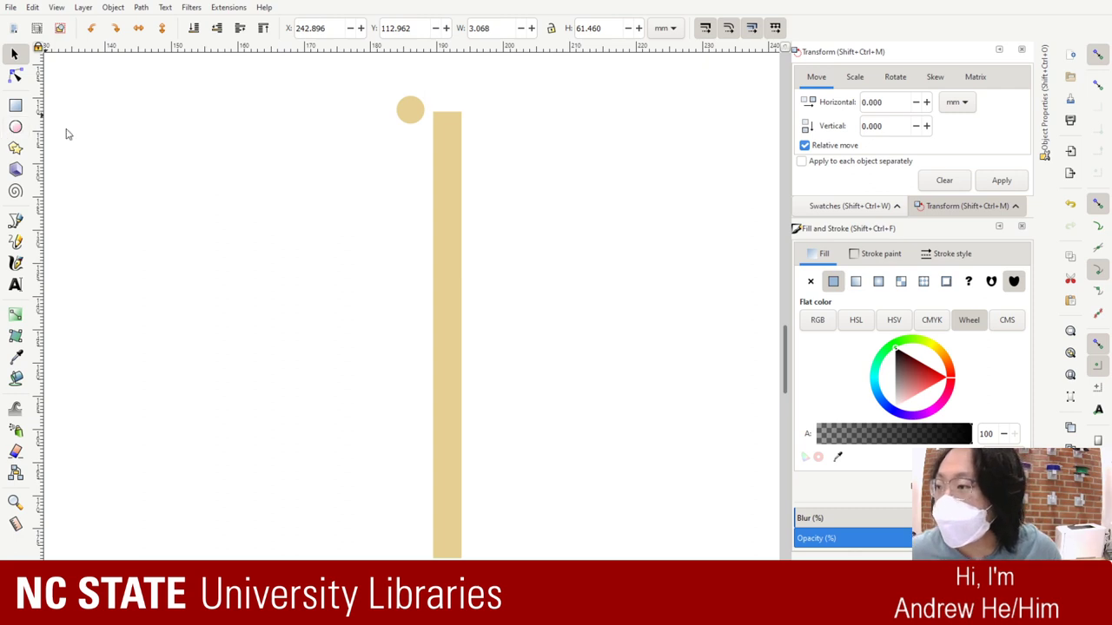
{"action": "left_click", "coordinate": [413, 116]}
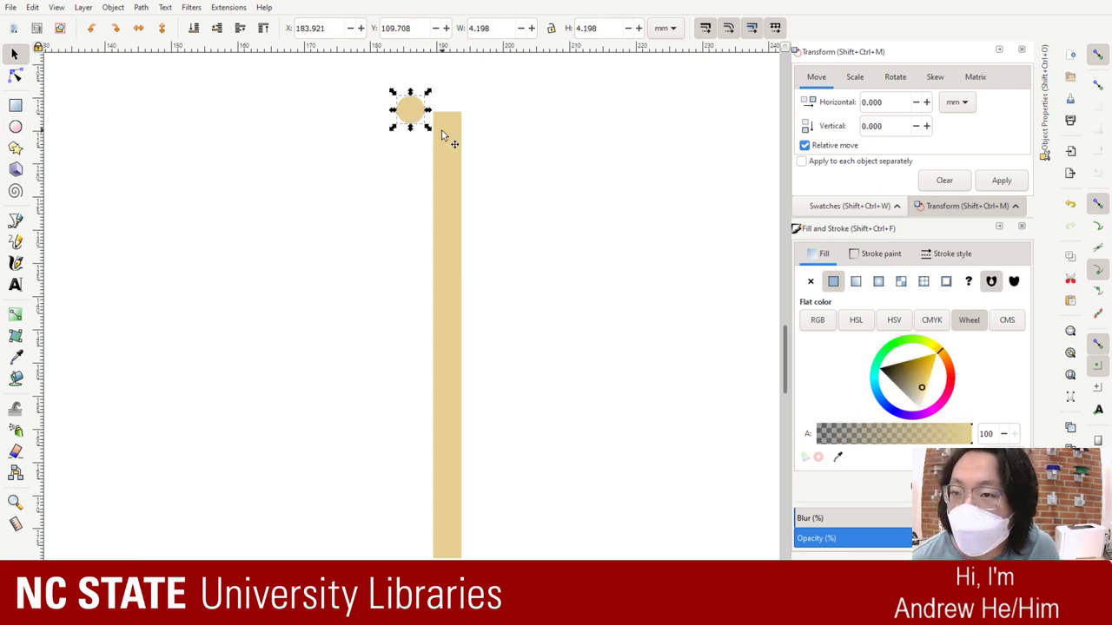
{"action": "left_click", "coordinate": [419, 120]}
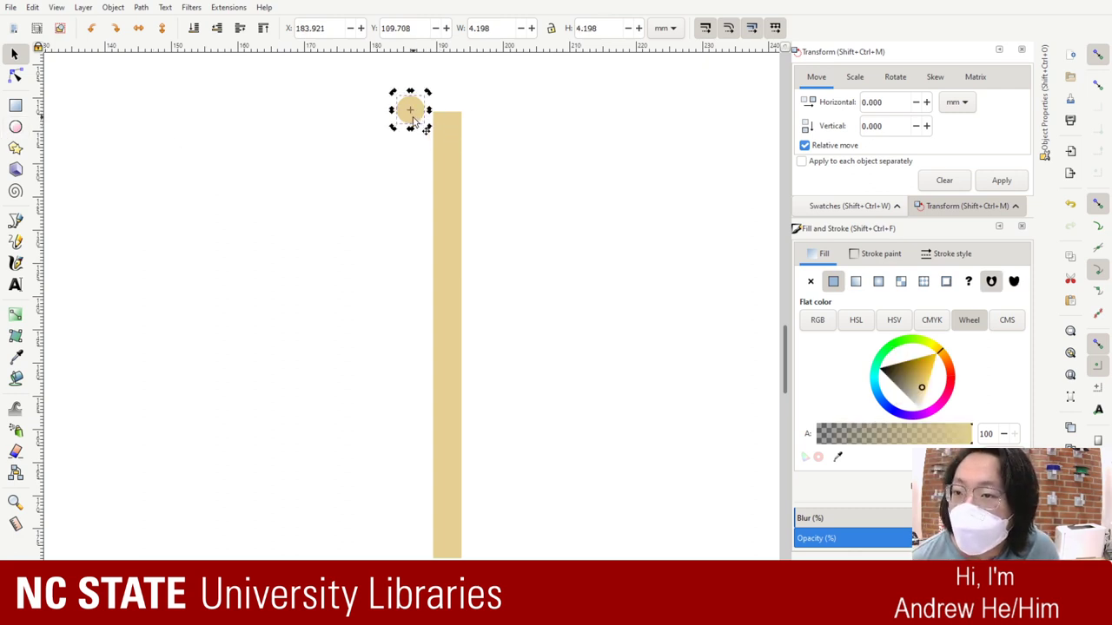
{"action": "left_click_drag", "start_coordinate": [427, 129], "coordinate": [449, 112]}
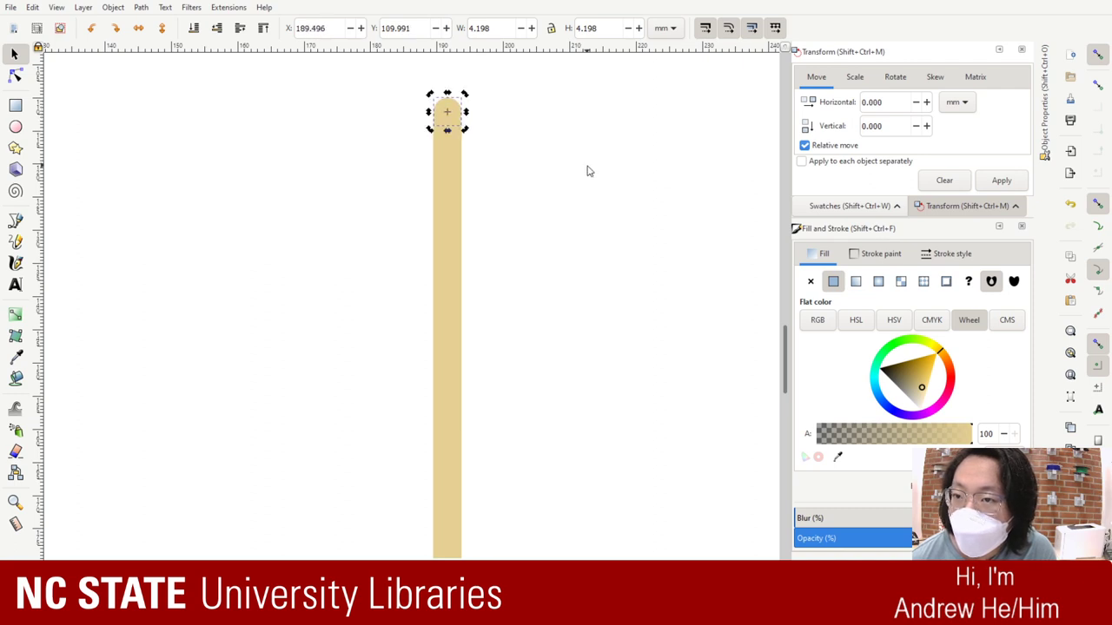
{"action": "left_click", "coordinate": [441, 156], "text": "shift"}
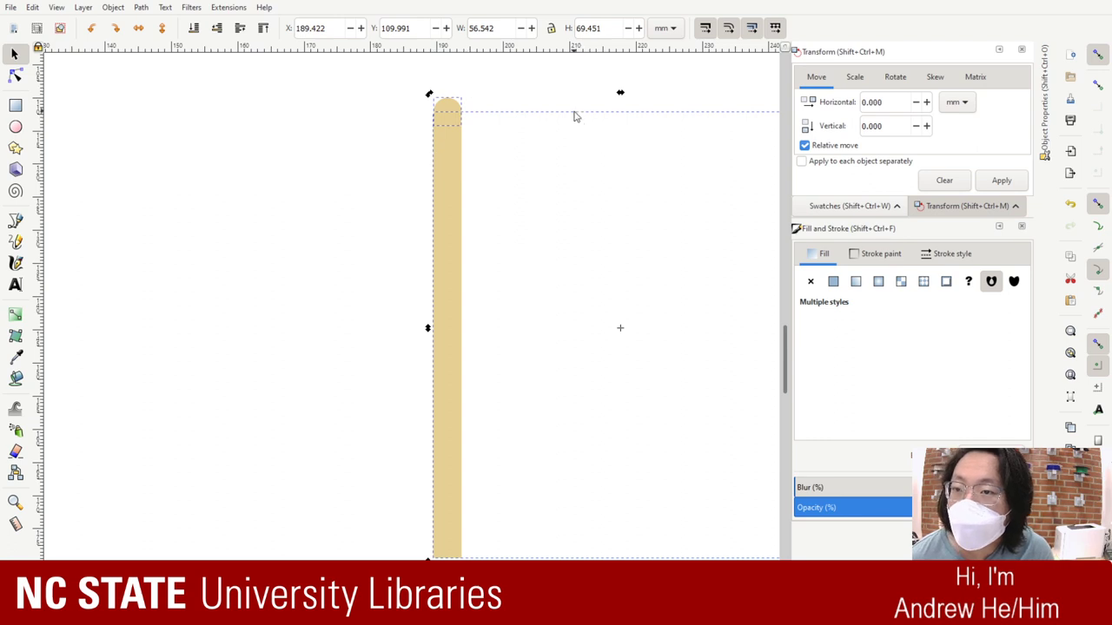
{"action": "key", "text": "minus"}
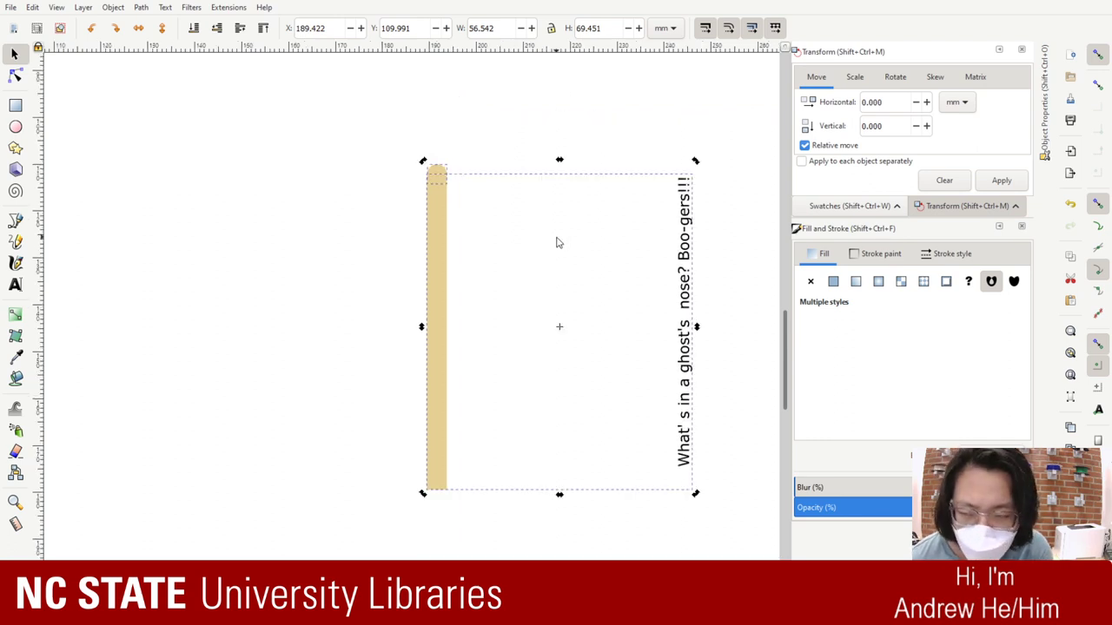
{"action": "left_click", "coordinate": [457, 234]}
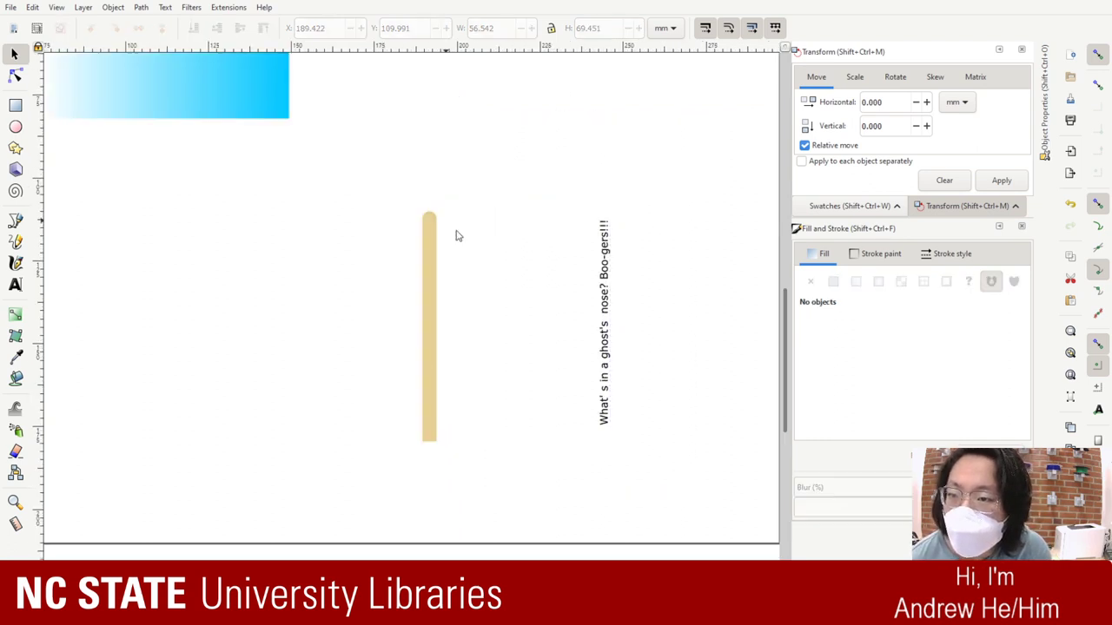
Step: Move the joke text alone away from the tan rectangle, to about X 269.0 mm, Y 55.1 mm
{"action": "left_click", "coordinate": [610, 260]}
{"action": "left_click_drag", "start_coordinate": [611, 267], "coordinate": [588, 268]}
{"action": "left_click", "coordinate": [607, 283]}
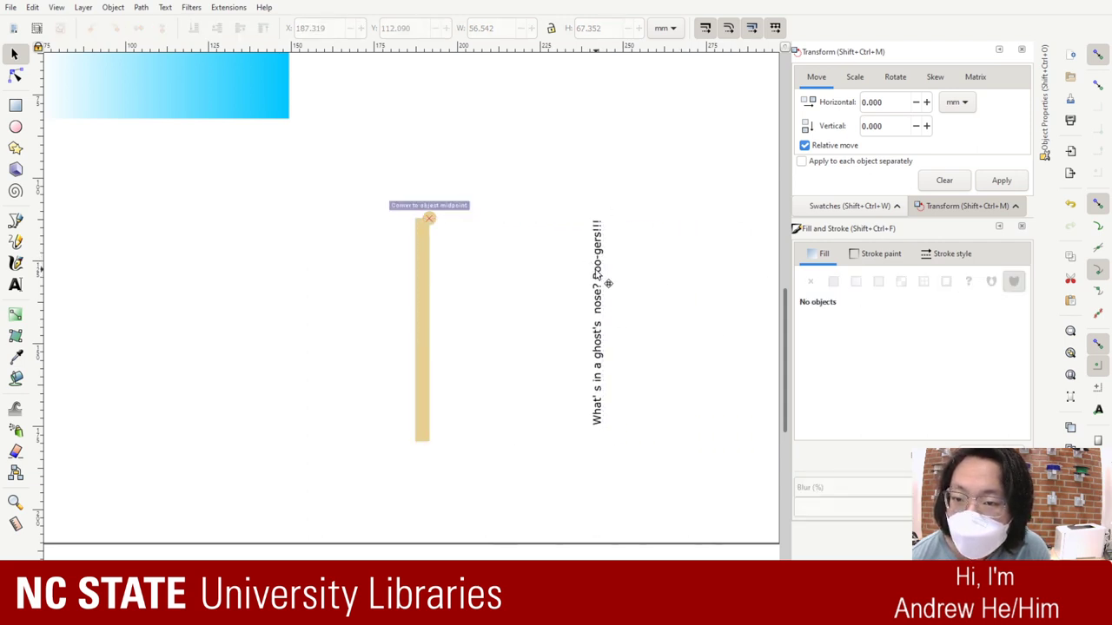
{"action": "left_click", "coordinate": [608, 283]}
{"action": "left_click", "coordinate": [674, 464]}
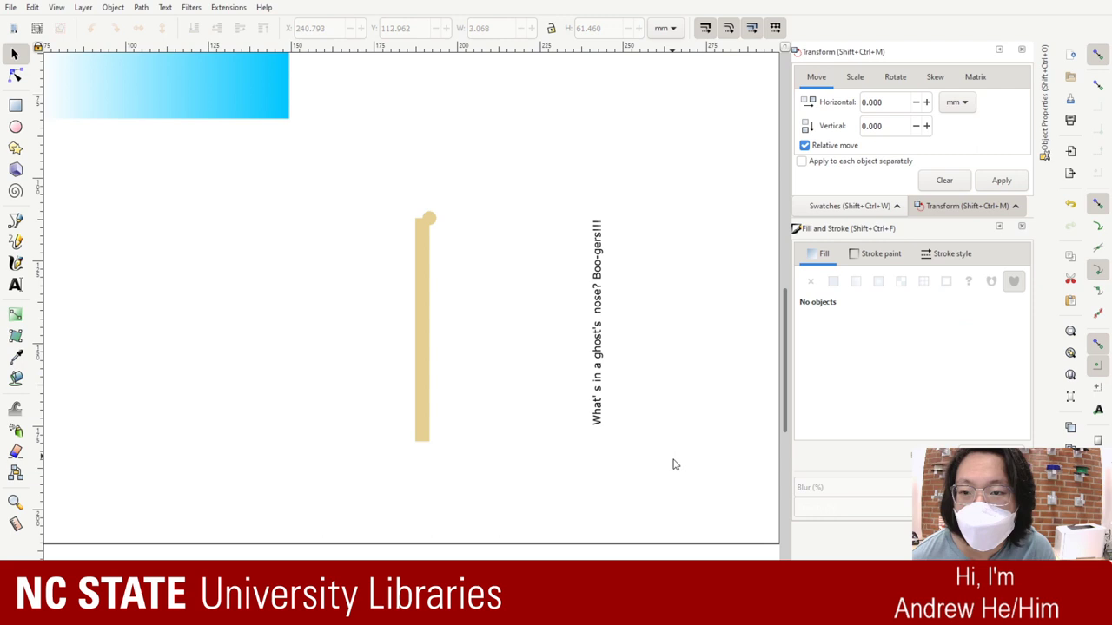
{"action": "left_click", "coordinate": [609, 366]}
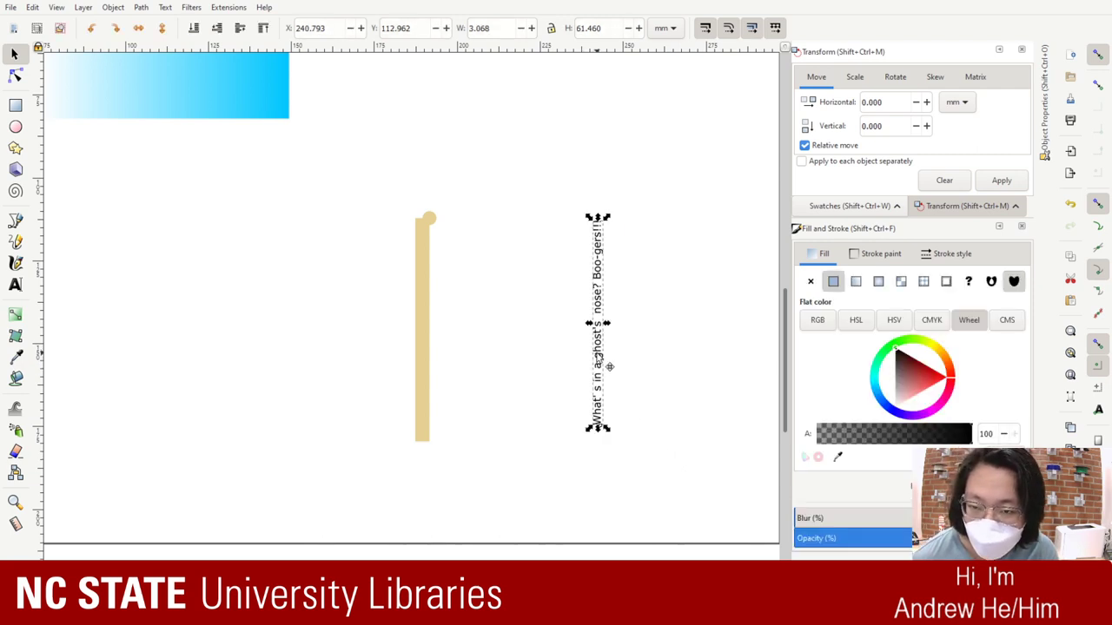
{"action": "left_click_drag", "start_coordinate": [609, 366], "coordinate": [701, 174]}
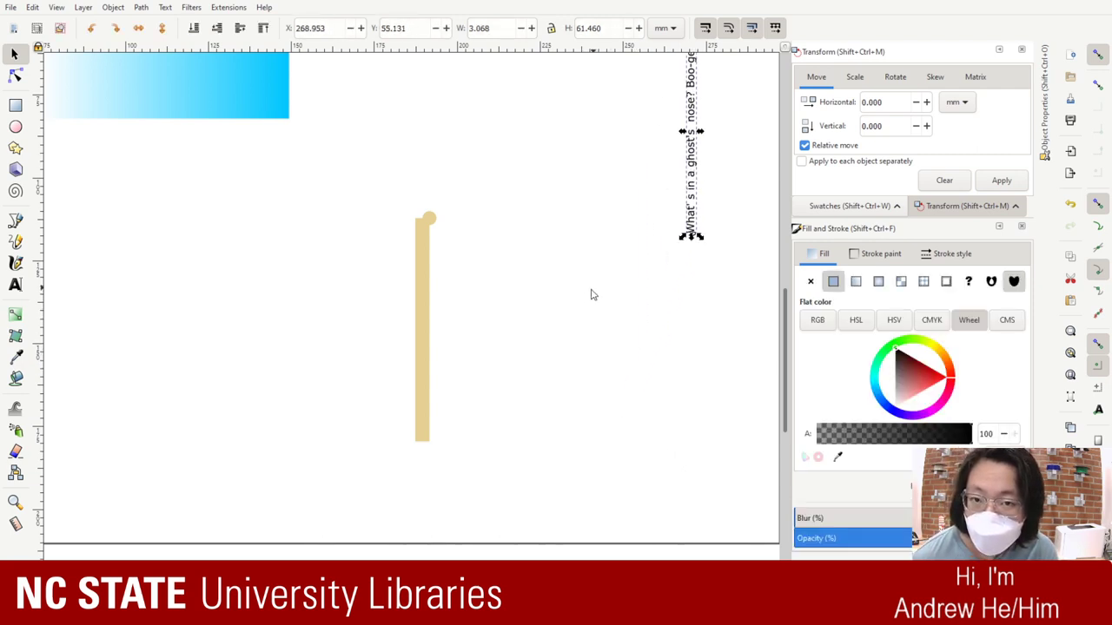
Step: Delete the joke text, the tan rectangle and the circle, keeping the blue gradient shape
{"action": "left_click", "coordinate": [426, 332], "text": "shift"}
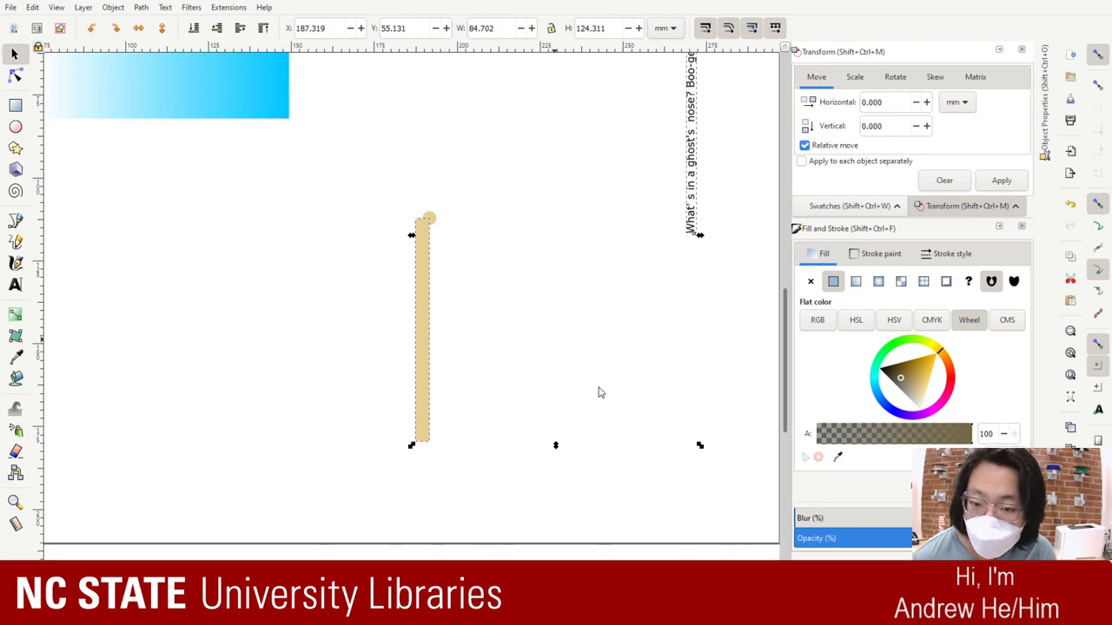
{"action": "key", "text": "Delete"}
{"action": "key", "text": "ctrl+z"}
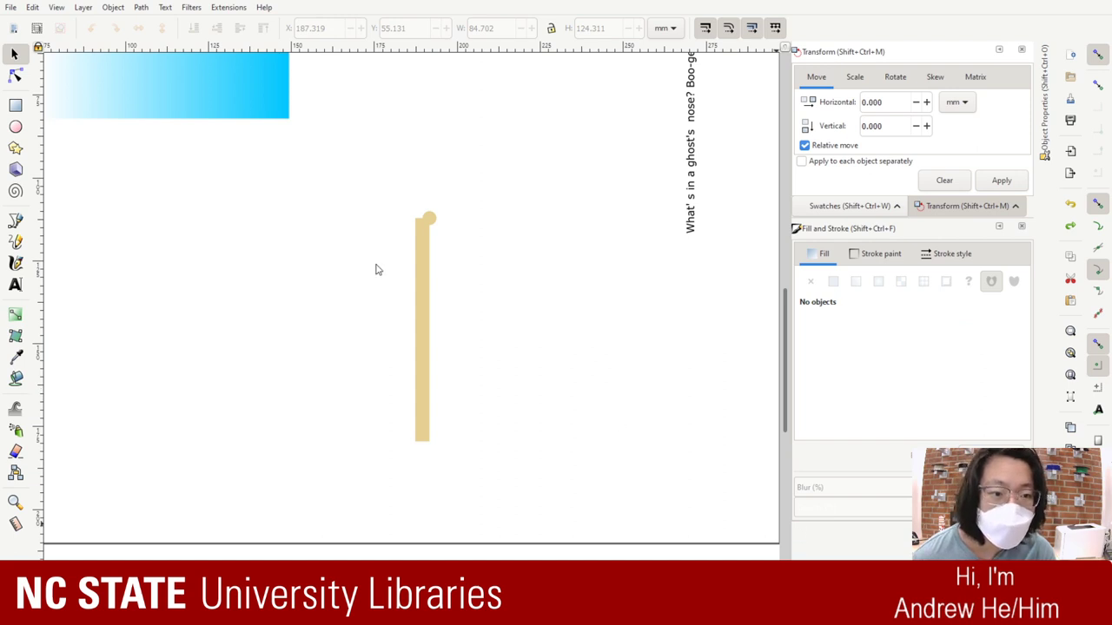
{"action": "scroll", "coordinate": [325, 463], "scroll_direction": "up", "scroll_amount": 6}
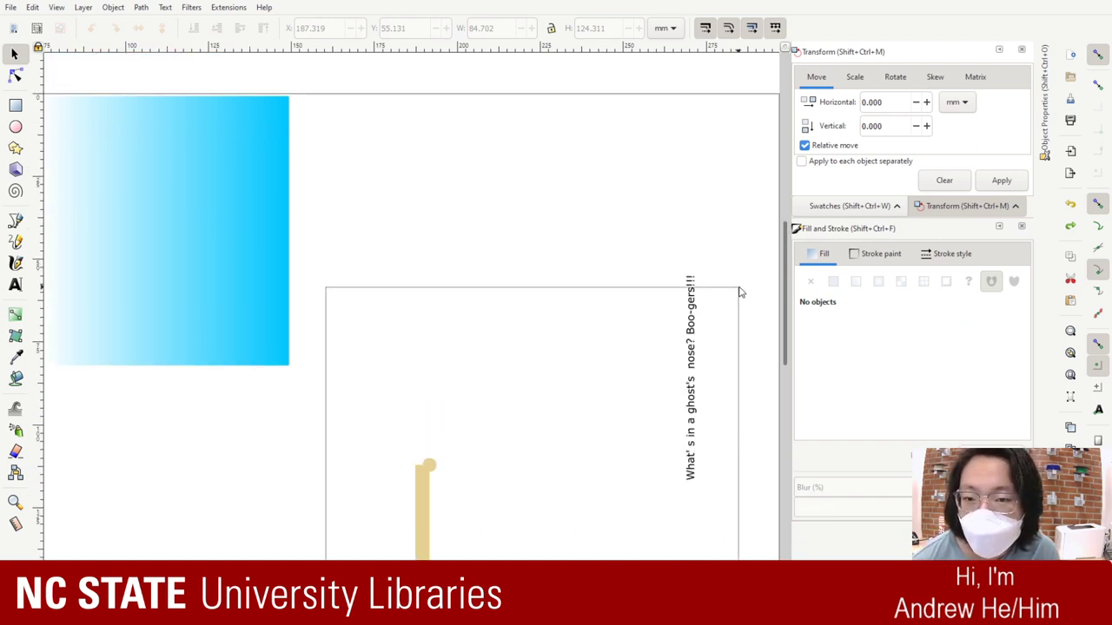
{"action": "key", "text": "ctrl+a"}
{"action": "key", "text": "Delete"}
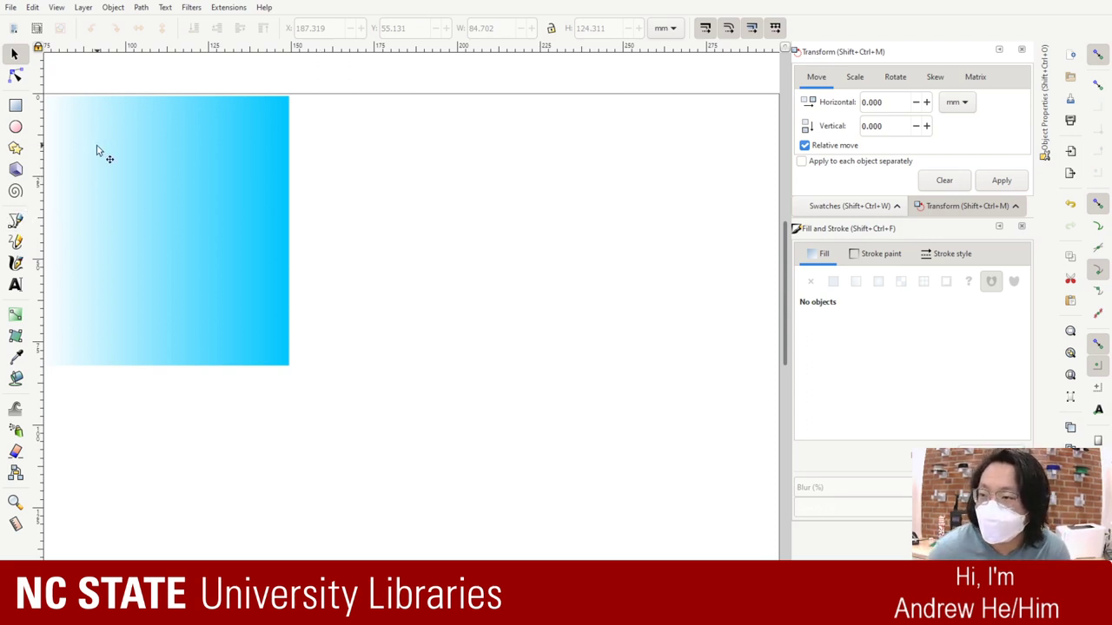
Step: Draw a tan rectangle about 30.6 by 88.4 mm beside the blue gradient, and delete the smaller rectangle drawn inside it
{"action": "left_click", "coordinate": [15, 108]}
{"action": "left_click_drag", "start_coordinate": [430, 272], "coordinate": [484, 422]}
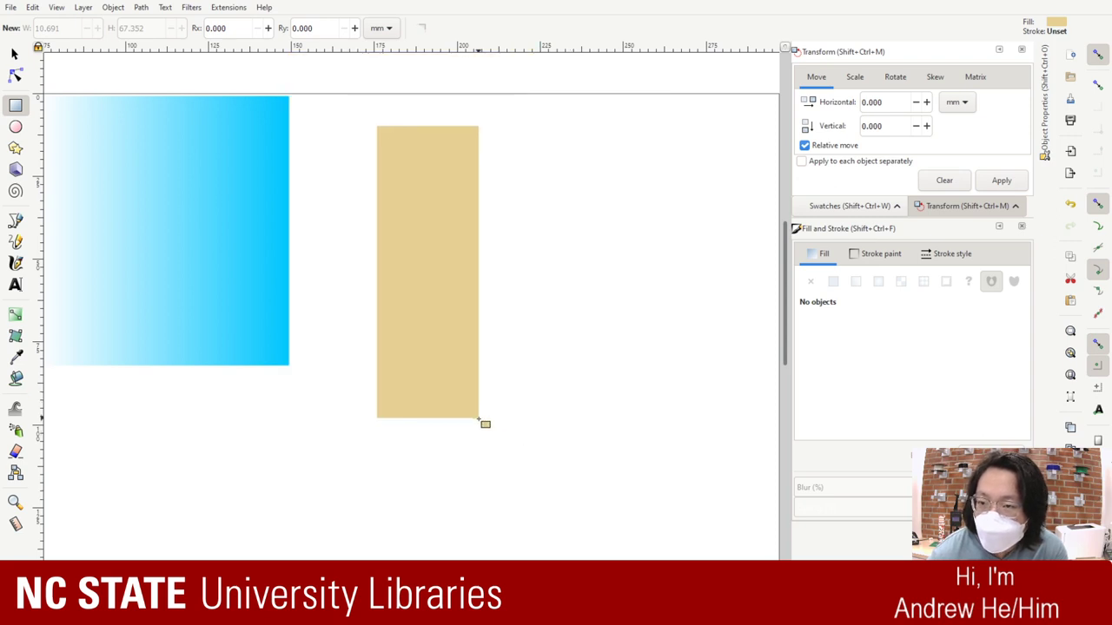
{"action": "left_click_drag", "start_coordinate": [428, 324], "coordinate": [458, 363]}
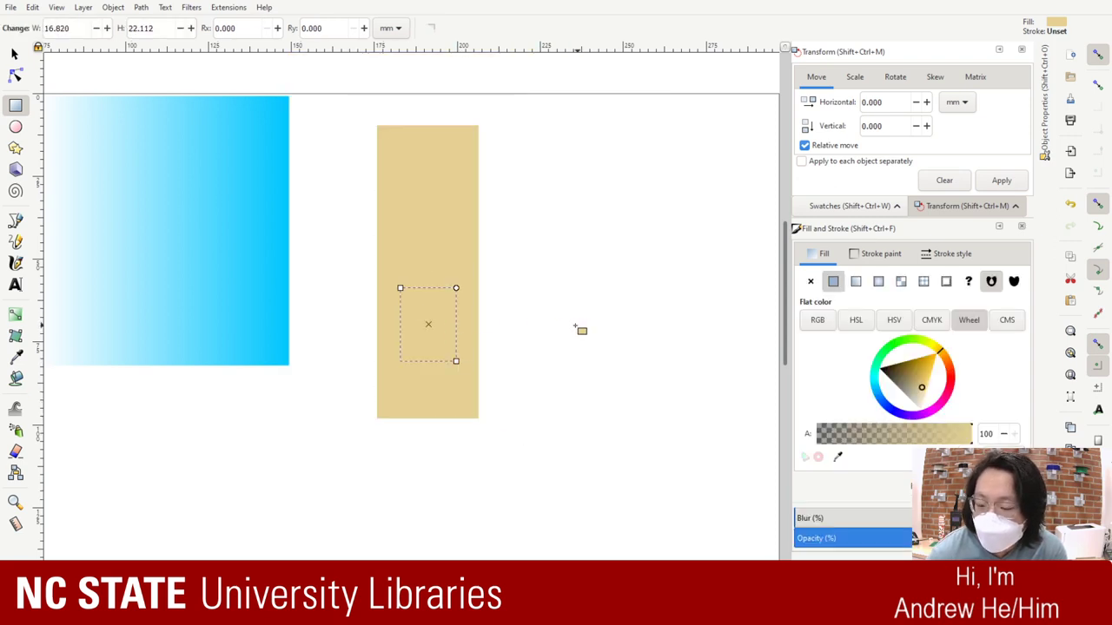
{"action": "left_click", "coordinate": [15, 53]}
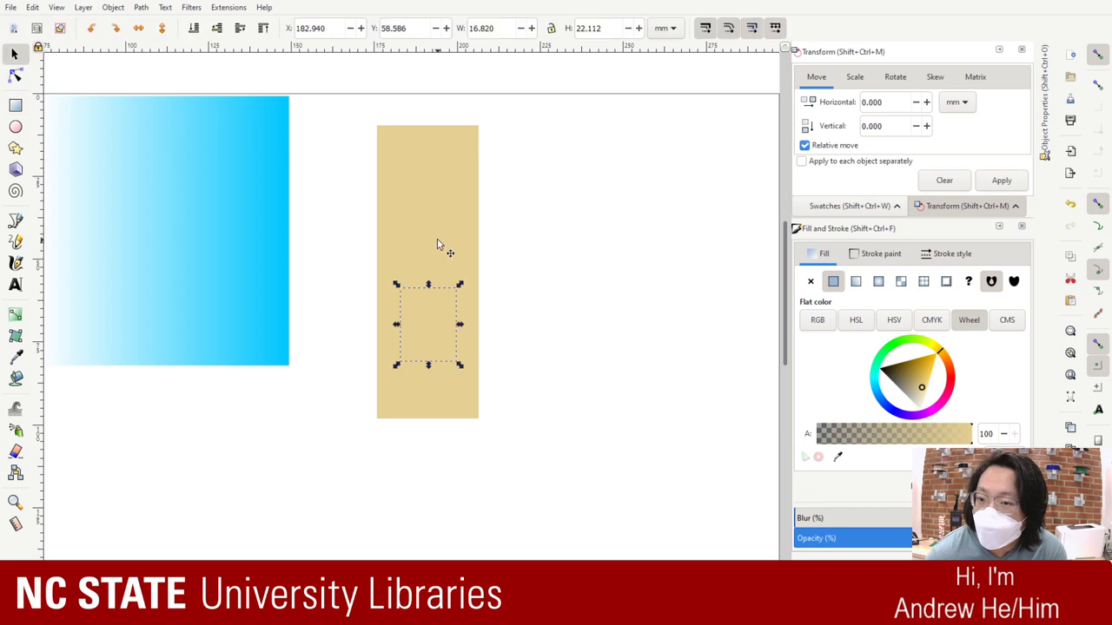
{"action": "left_click_drag", "start_coordinate": [444, 248], "coordinate": [588, 270]}
{"action": "left_click", "coordinate": [424, 299]}
{"action": "key", "text": "Delete"}
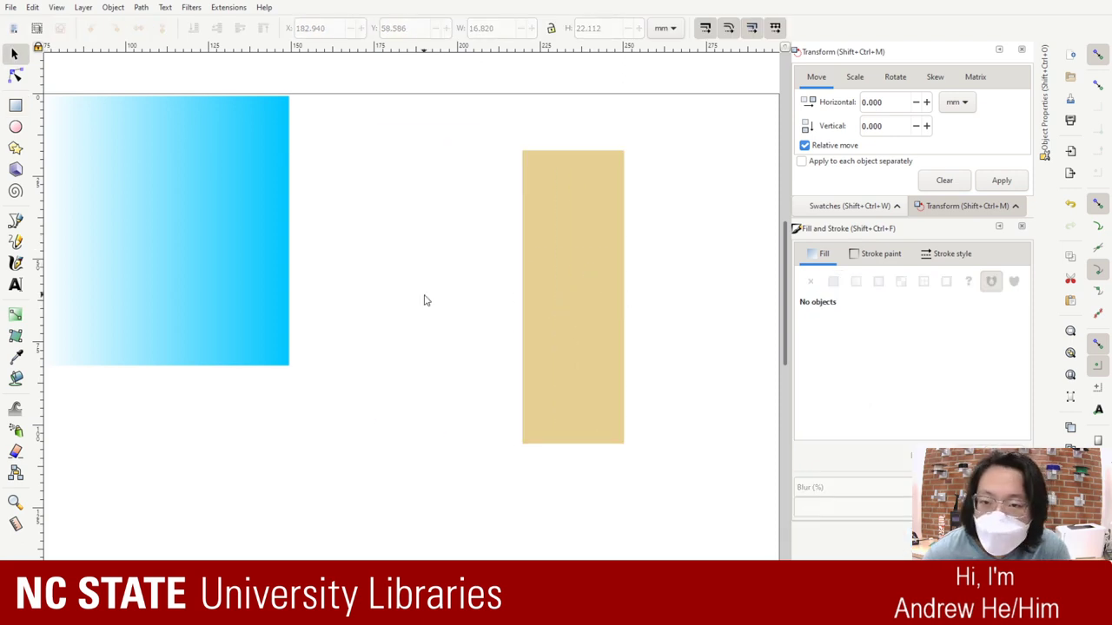
Step: Try drawing an ellipse with radii of about 18.3 and 17.6 mm centred on the rectangle's upper-left corner, and undo it
{"action": "left_click", "coordinate": [590, 308]}
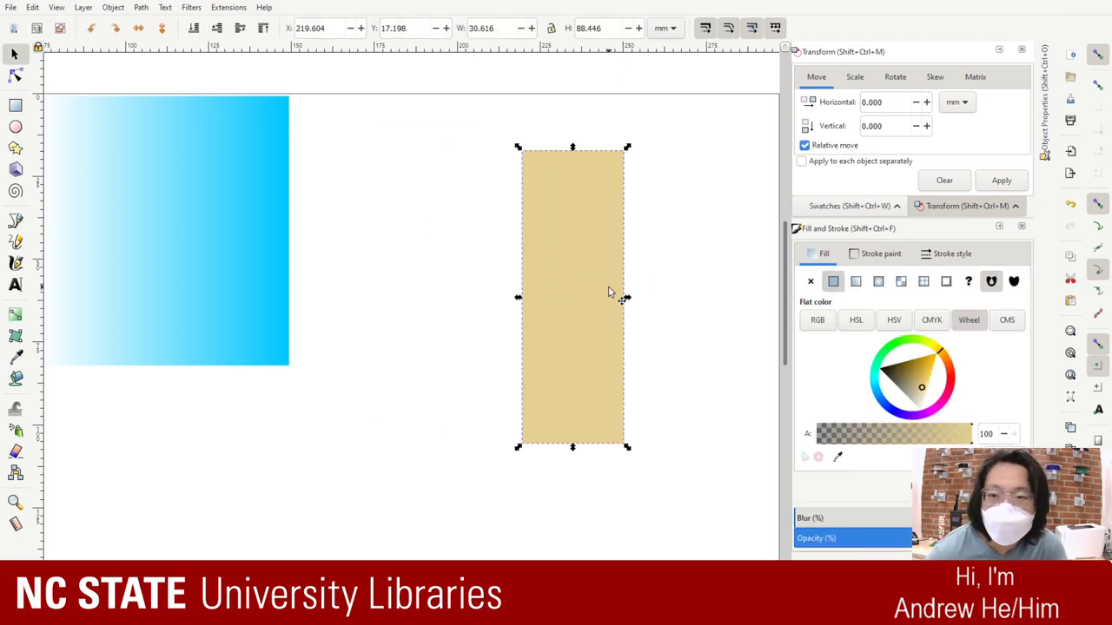
{"action": "left_click", "coordinate": [14, 127]}
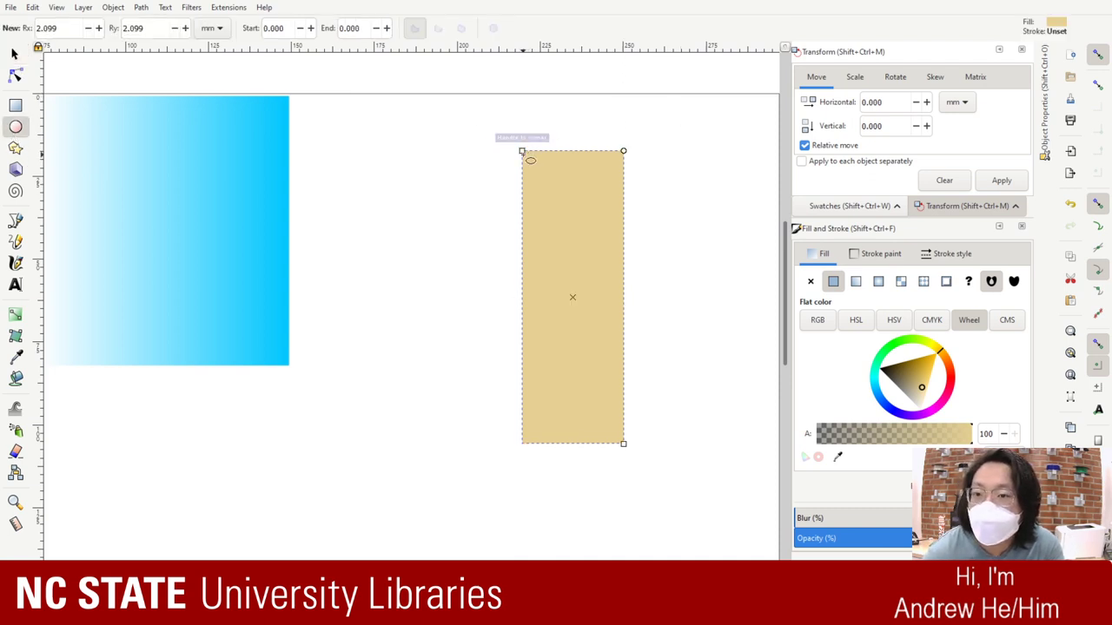
{"action": "left_click_drag", "start_coordinate": [523, 148], "coordinate": [584, 92]}
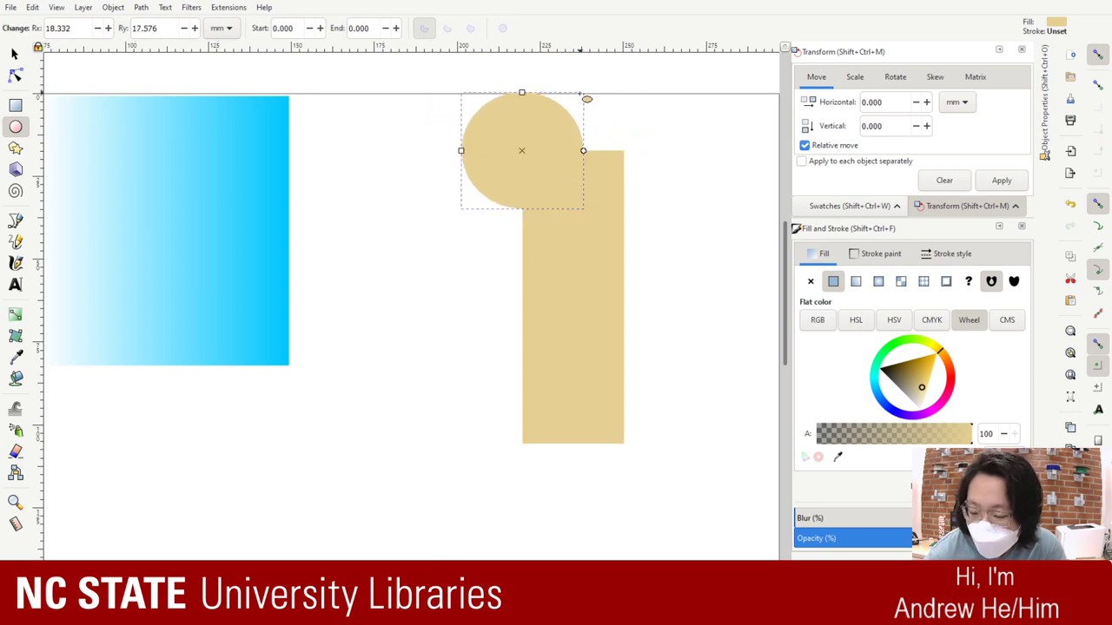
{"action": "key", "text": "ctrl+z"}
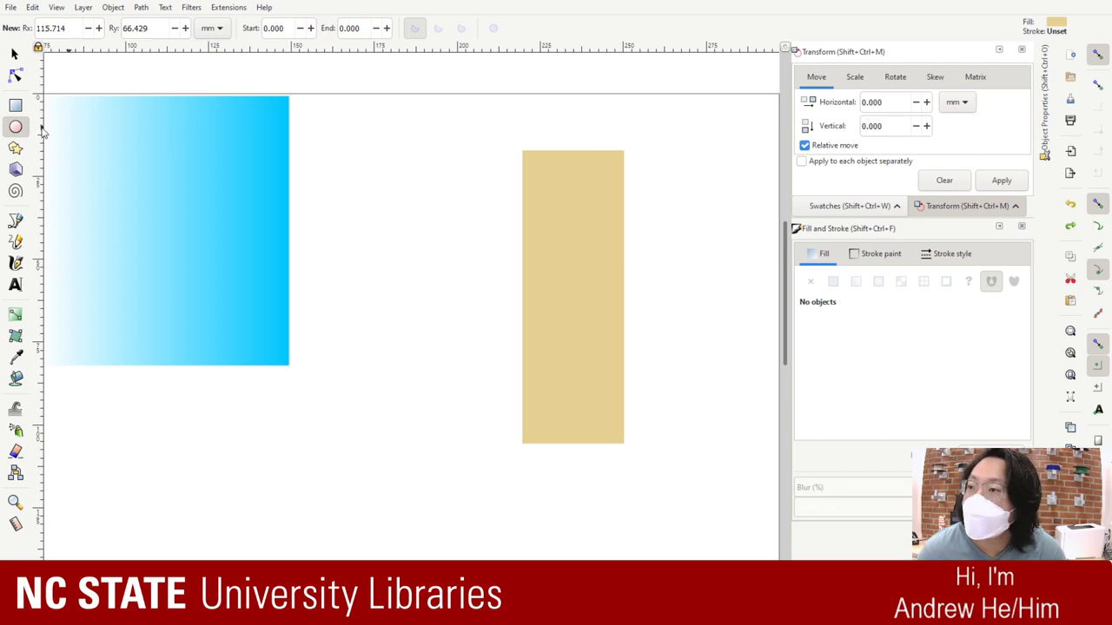
Step: Move the tan rectangle closer to the blue gradient and resize it to about 23.2 mm wide and 99.4 mm high
{"action": "left_click", "coordinate": [14, 54]}
{"action": "mouse_move", "coordinate": [532, 225]}
{"action": "left_mouse_down"}
{"action": "mouse_move", "coordinate": [365, 211]}
{"action": "mouse_move", "coordinate": [449, 206]}
{"action": "mouse_move", "coordinate": [409, 190]}
{"action": "mouse_move", "coordinate": [386, 203]}
{"action": "left_mouse_up"}
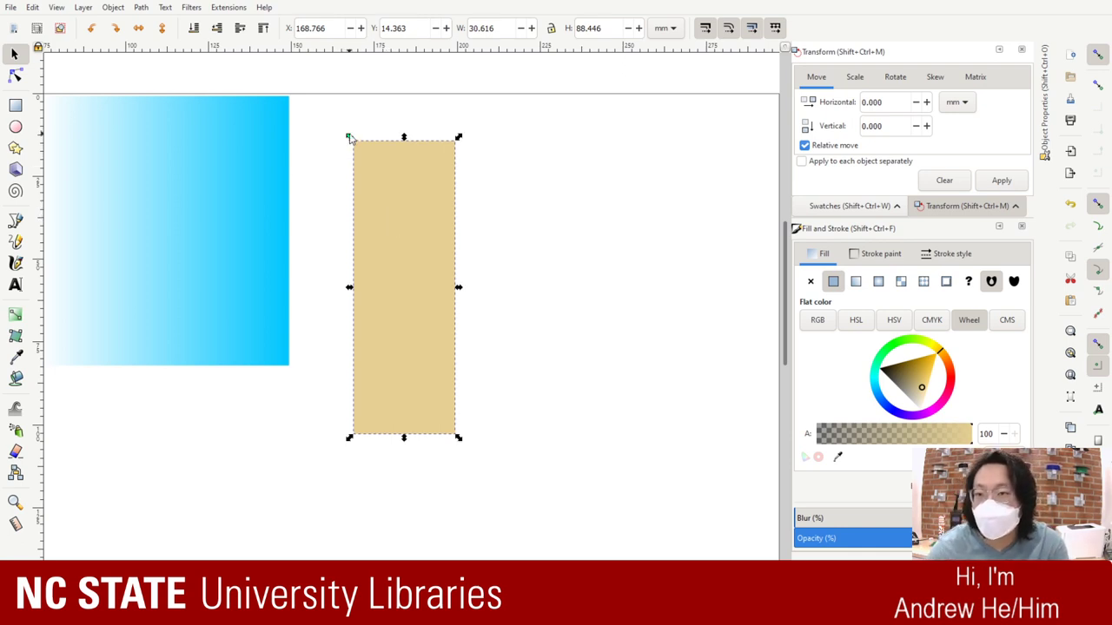
{"action": "left_click_drag", "start_coordinate": [347, 136], "coordinate": [376, 99]}
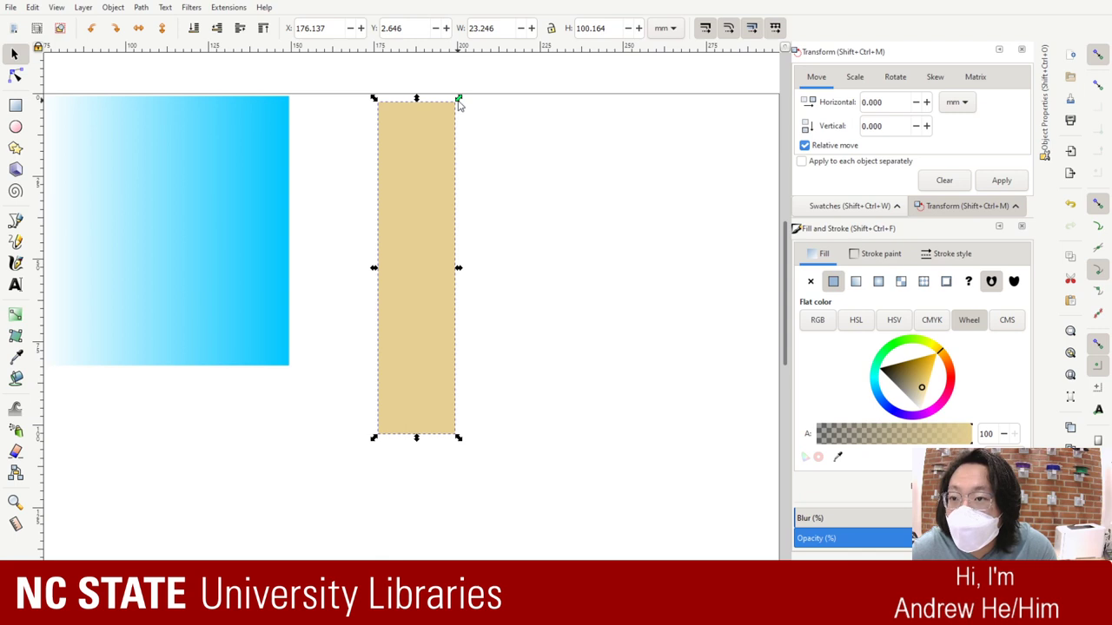
{"action": "left_click_drag", "start_coordinate": [459, 104], "coordinate": [457, 106]}
{"action": "left_click", "coordinate": [515, 494]}
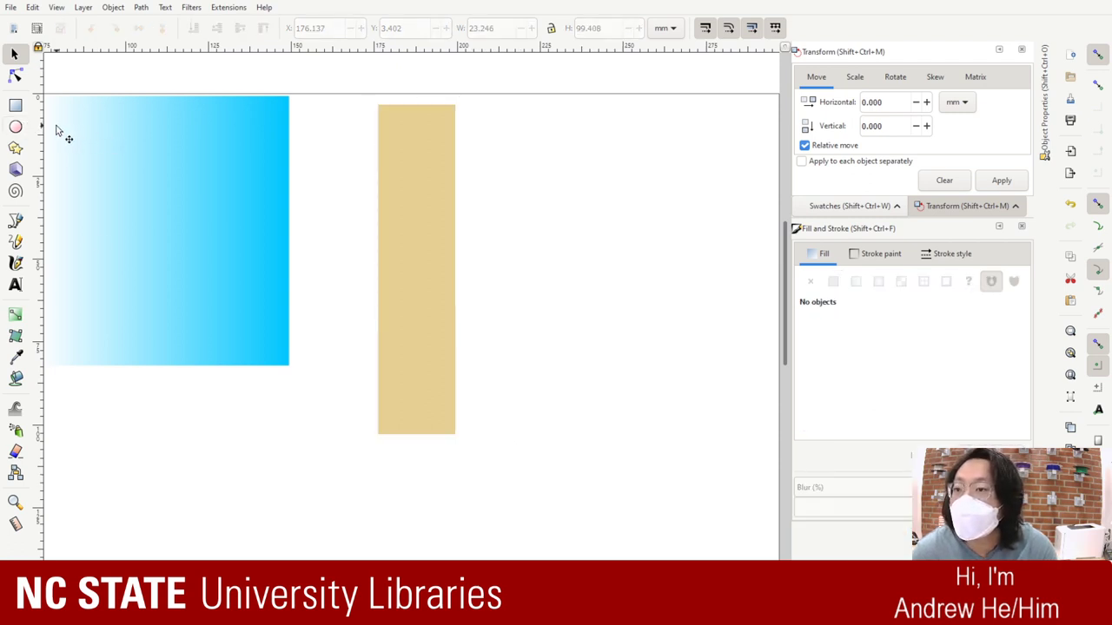
Step: Draw a tan circle at the rectangle's lower-left corner and fit it over the lower end at about 24.0 by 21.7 mm
{"action": "left_click", "coordinate": [15, 126]}
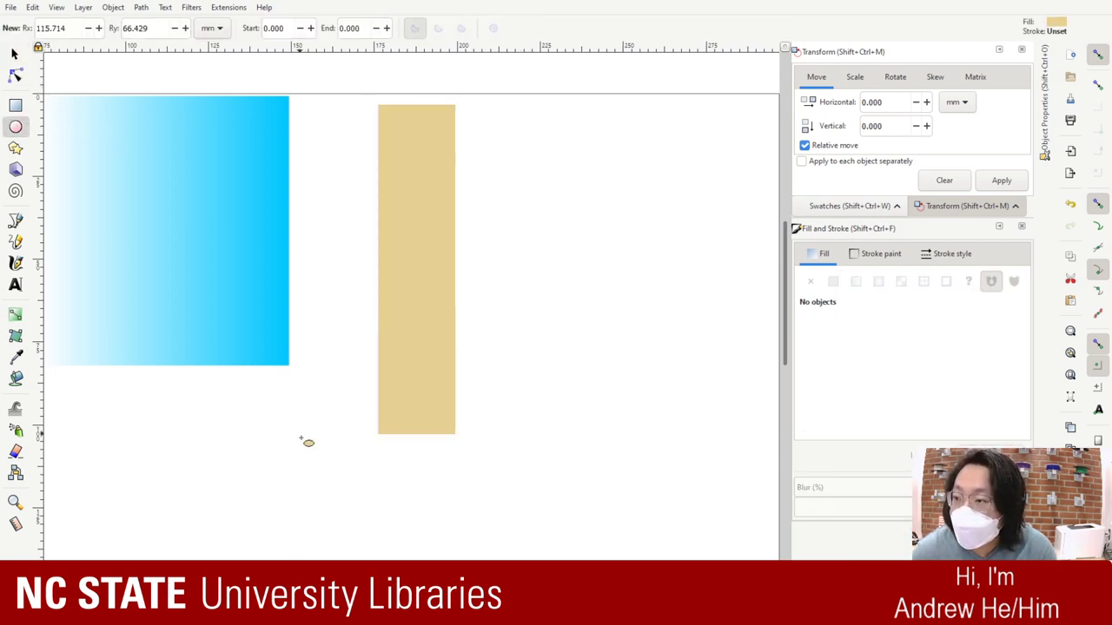
{"action": "left_click_drag", "start_coordinate": [378, 434], "coordinate": [422, 478]}
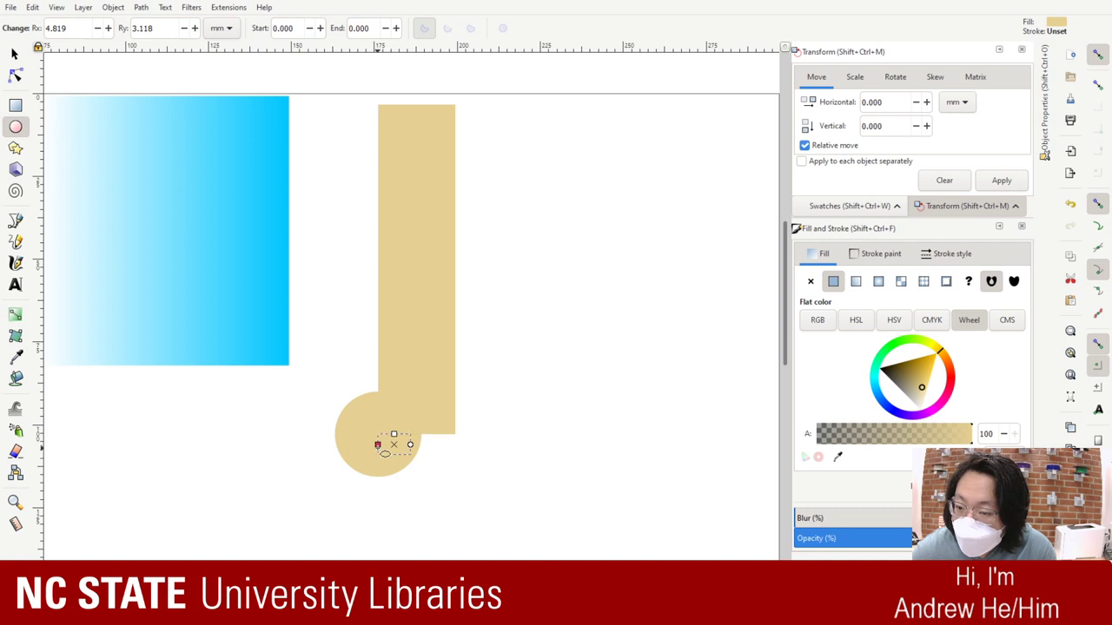
{"action": "key", "text": "Escape"}
{"action": "left_click", "coordinate": [15, 54]}
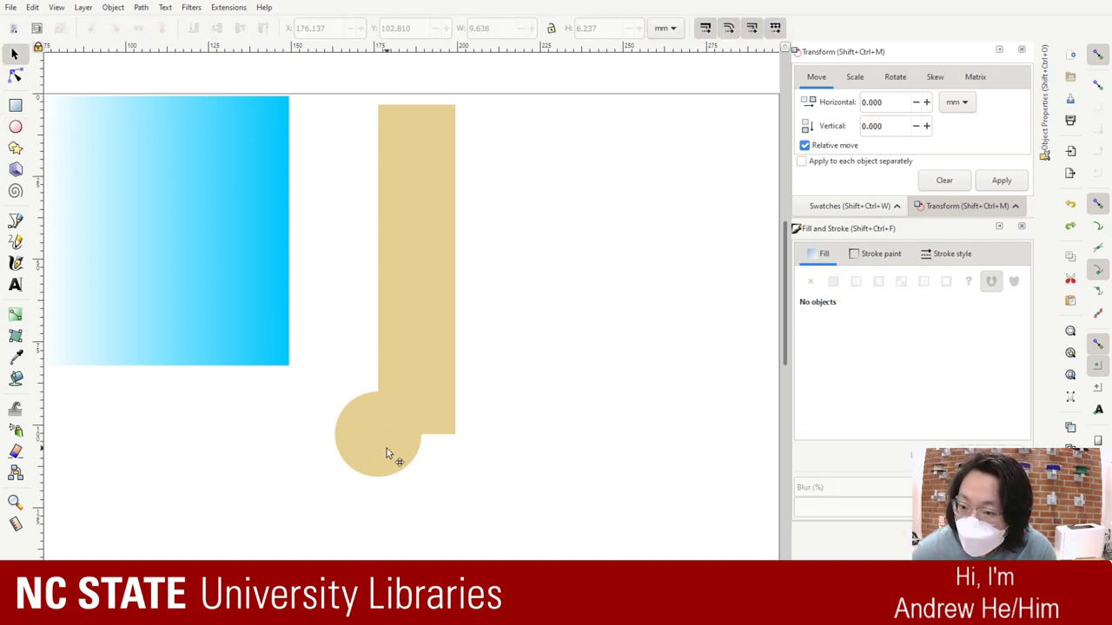
{"action": "left_click_drag", "start_coordinate": [386, 448], "coordinate": [423, 438]}
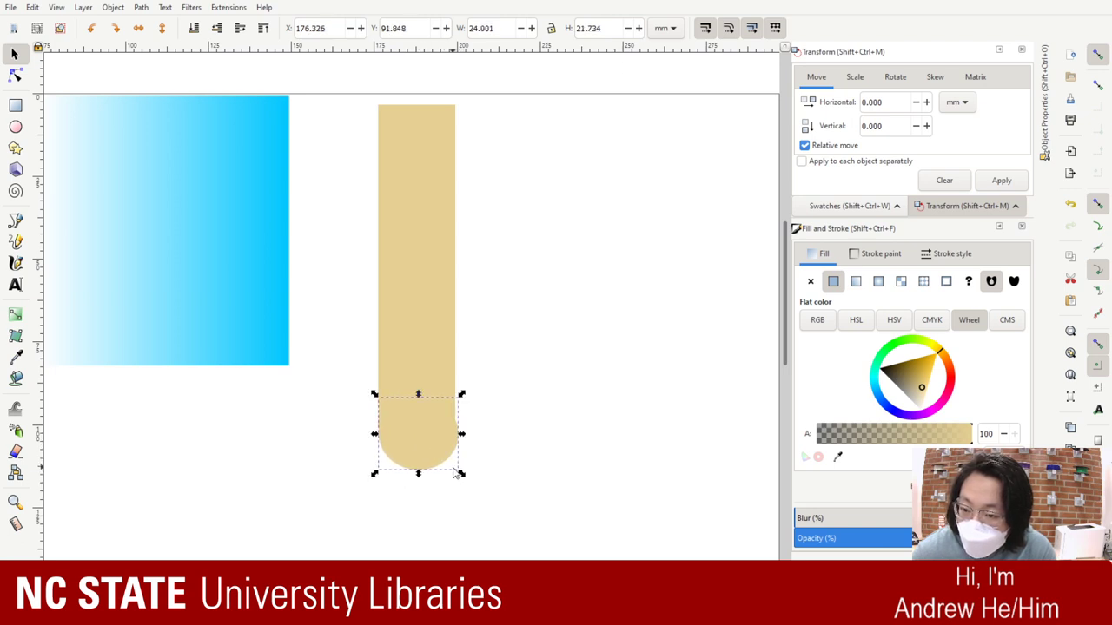
Step: Shift the ellipse to about X 175.9 mm, Y 89.6 mm and set its height to 24.001 mm
{"action": "left_click", "coordinate": [459, 471]}
{"action": "left_click", "coordinate": [449, 456]}
{"action": "mouse_move", "coordinate": [463, 477]}
{"action": "left_mouse_down"}
{"action": "mouse_move", "coordinate": [455, 461]}
{"action": "mouse_move", "coordinate": [461, 484]}
{"action": "left_mouse_up"}
{"action": "left_click", "coordinate": [589, 28]}
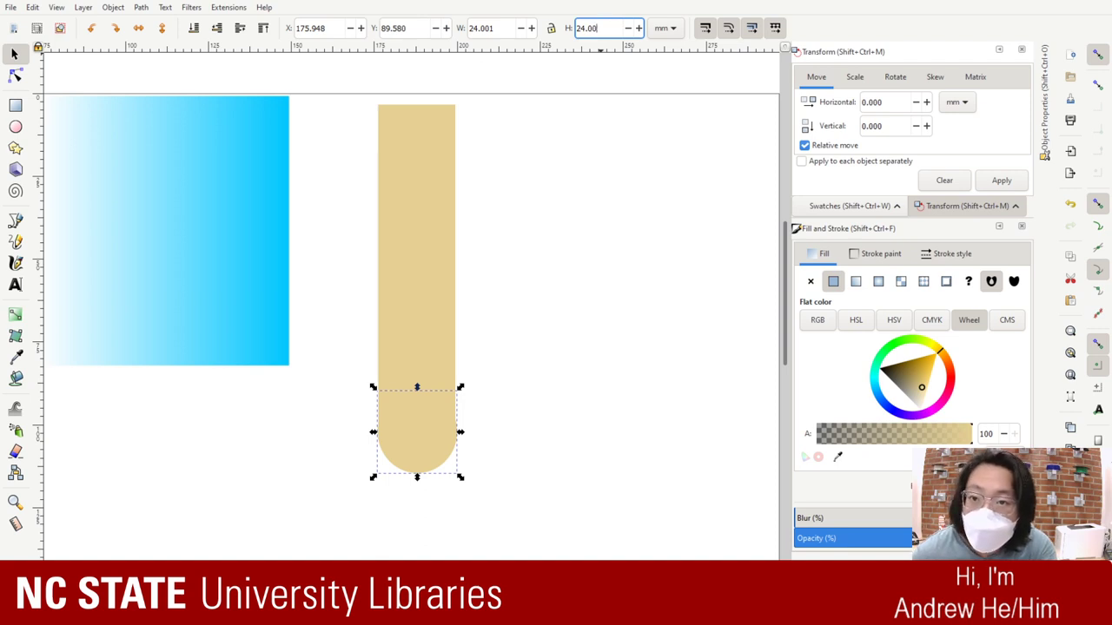
{"action": "key", "text": "Return"}
Step: Shrink the circle at the rectangle's lower end to about 21.7 by 19.8 mm and delete it
{"action": "left_click", "coordinate": [517, 495]}
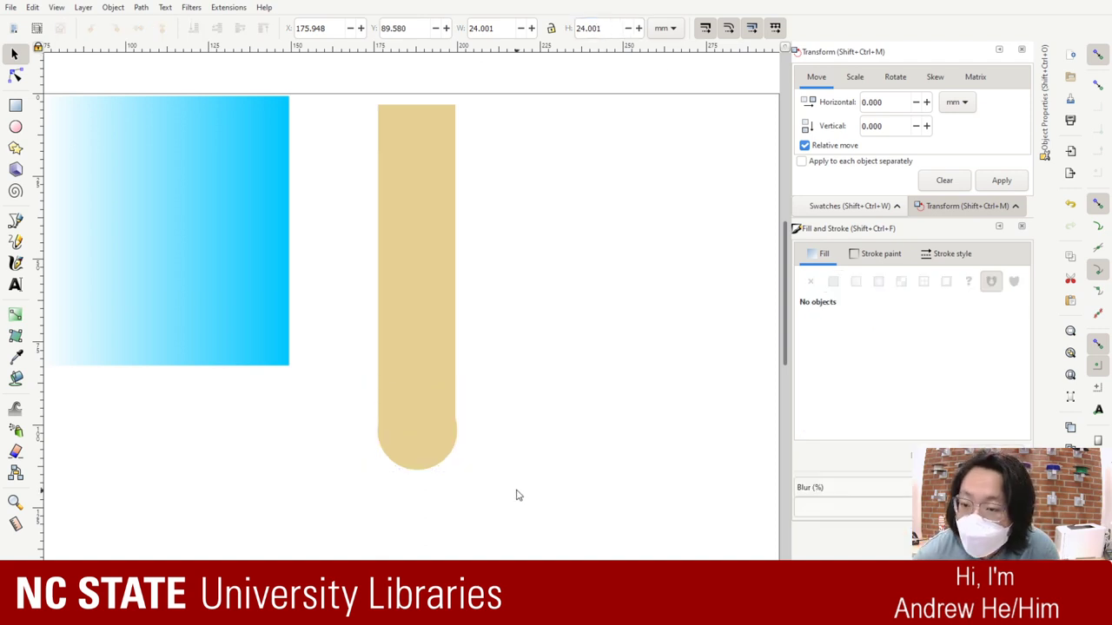
{"action": "left_click", "coordinate": [449, 454]}
{"action": "left_click_drag", "start_coordinate": [461, 476], "coordinate": [459, 471]}
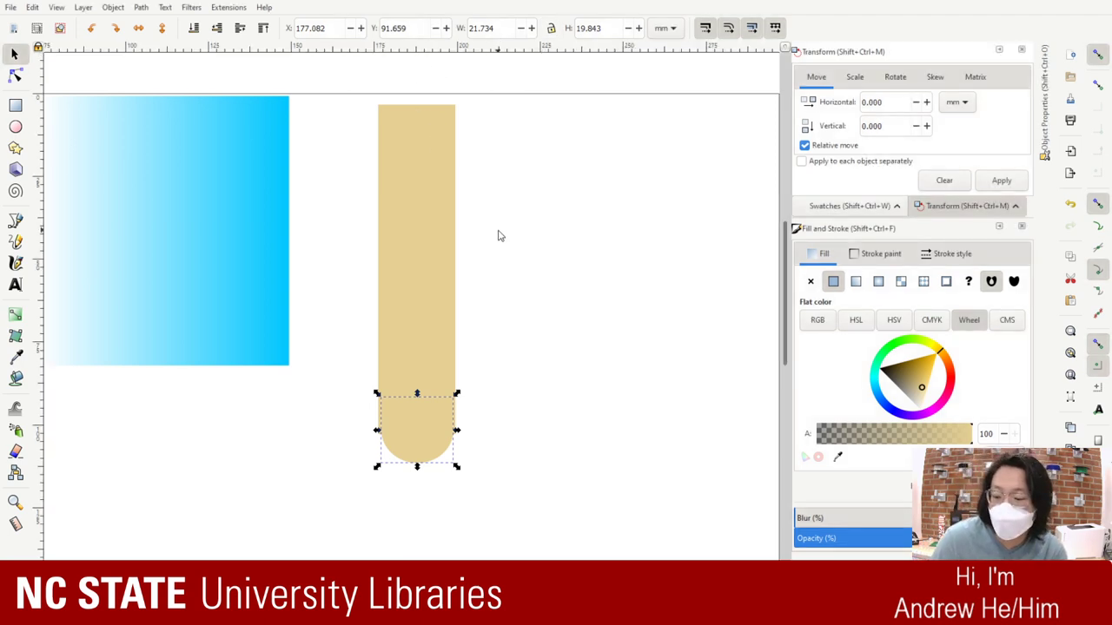
{"action": "key", "text": "Delete"}
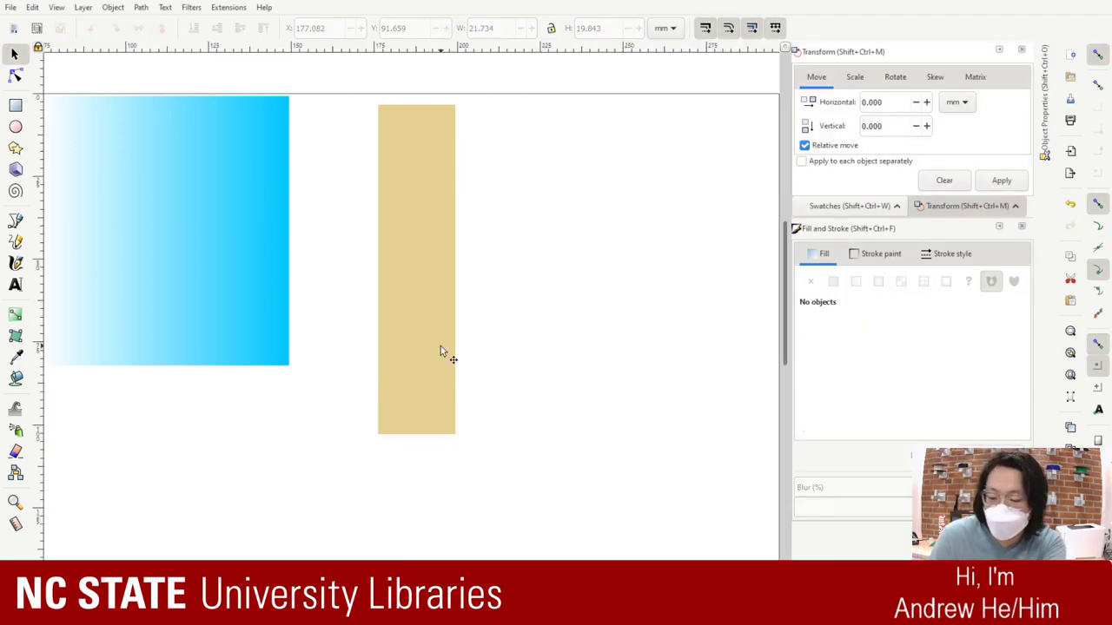
Step: Undo the circle's deletion and shrinking, and set its height to 24.001 mm
{"action": "key", "text": "ctrl+z"}
{"action": "key", "text": "ctrl+z"}
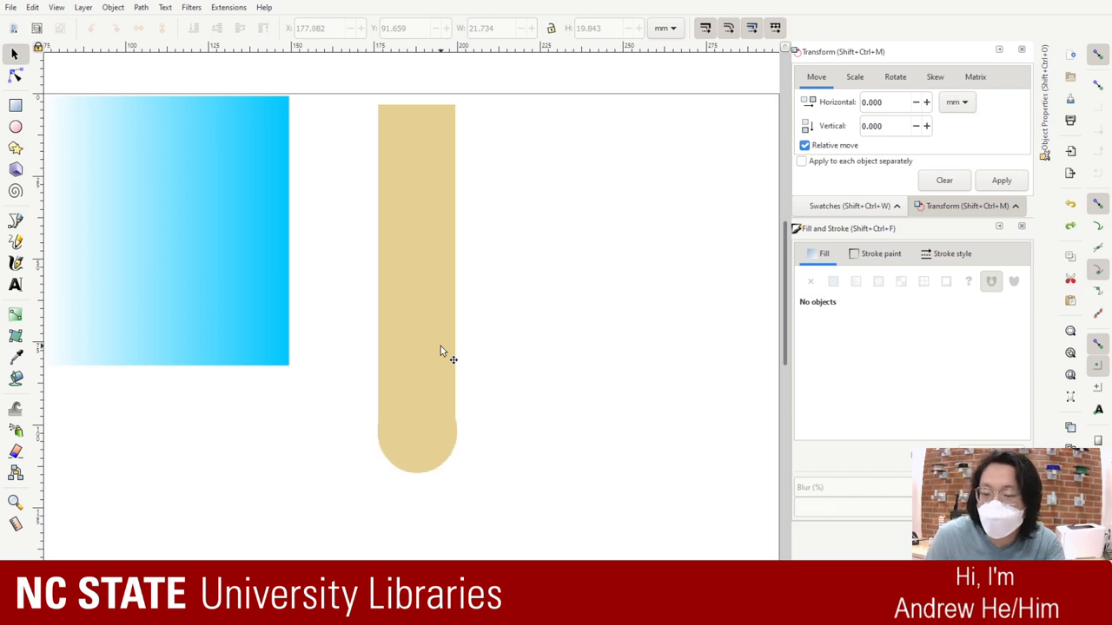
{"action": "left_click", "coordinate": [453, 389]}
{"action": "left_click_drag", "start_coordinate": [623, 28], "coordinate": [593, 28]}
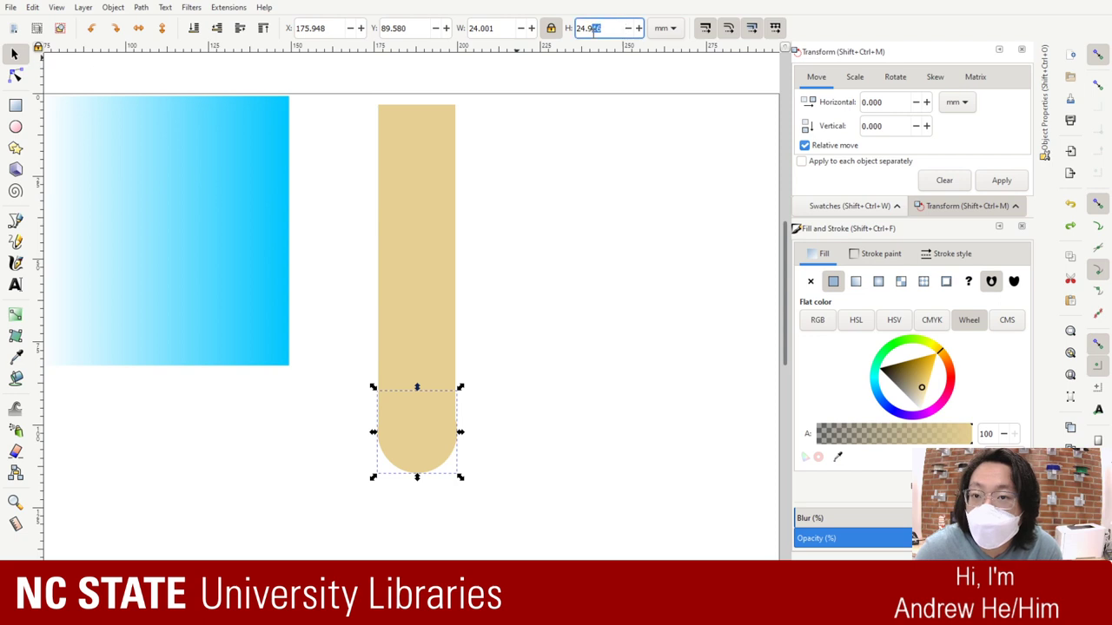
{"action": "type", "text": "846"}
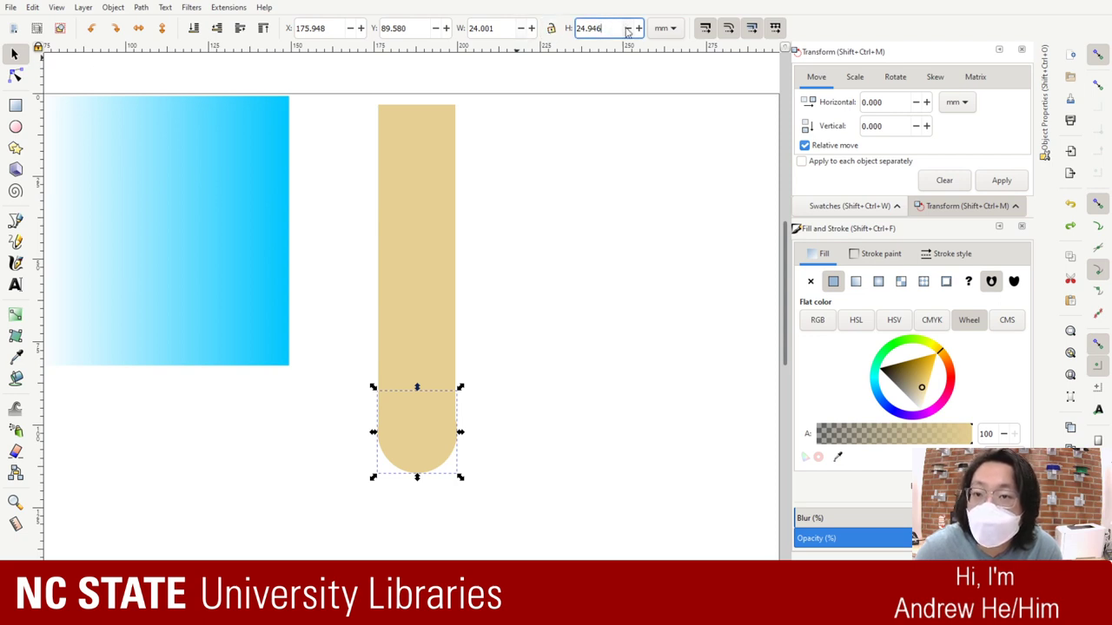
{"action": "key", "text": "Return"}
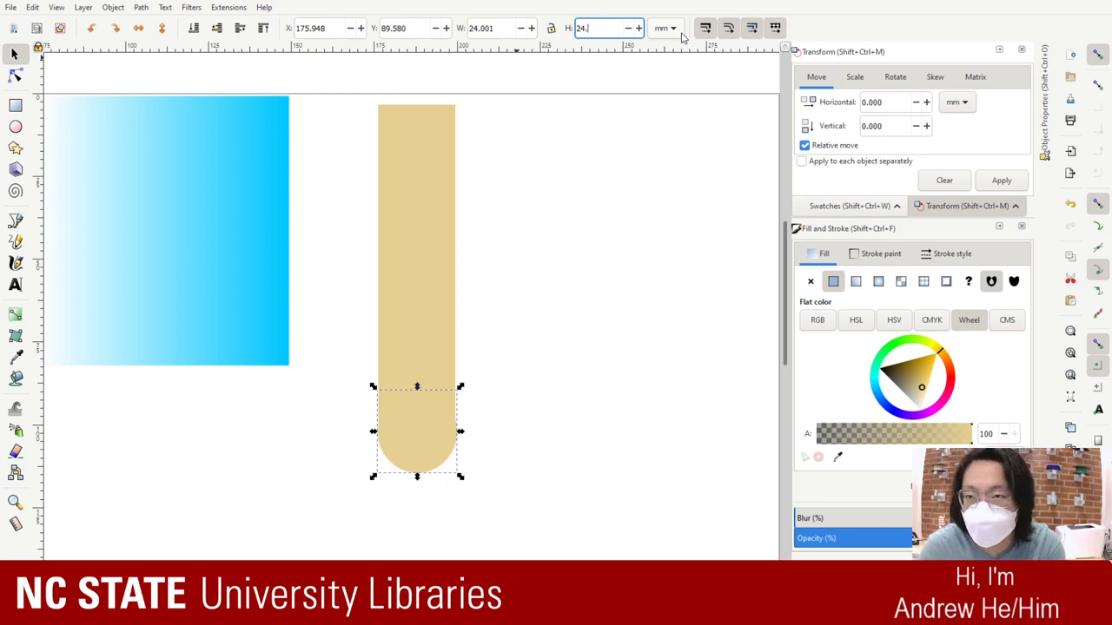
{"action": "key", "text": "Return"}
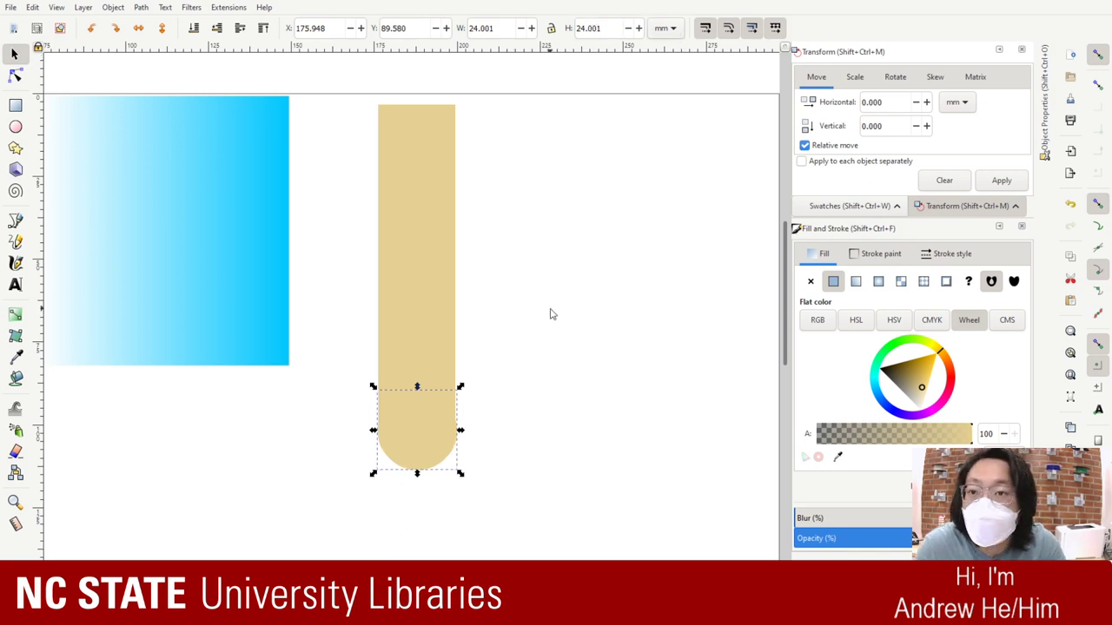
Step: Lock the circle's proportions and refit it over the rectangle's lower end at about 23.8 mm in diameter
{"action": "left_click", "coordinate": [551, 28]}
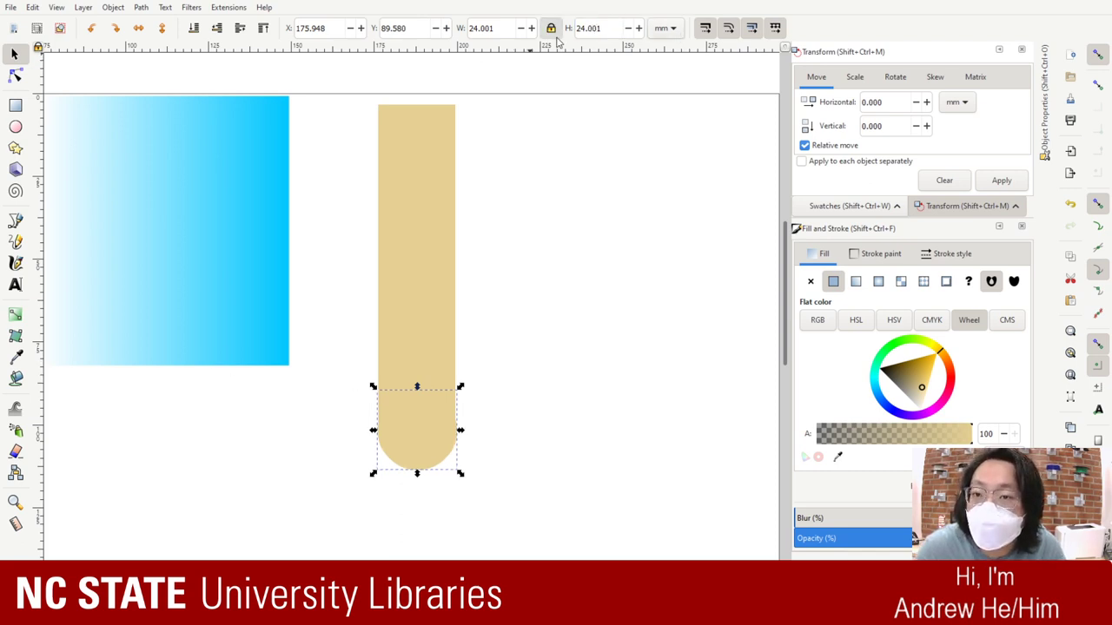
{"action": "left_click", "coordinate": [502, 502]}
{"action": "left_click", "coordinate": [424, 439]}
{"action": "left_click_drag", "start_coordinate": [426, 442], "coordinate": [575, 440]}
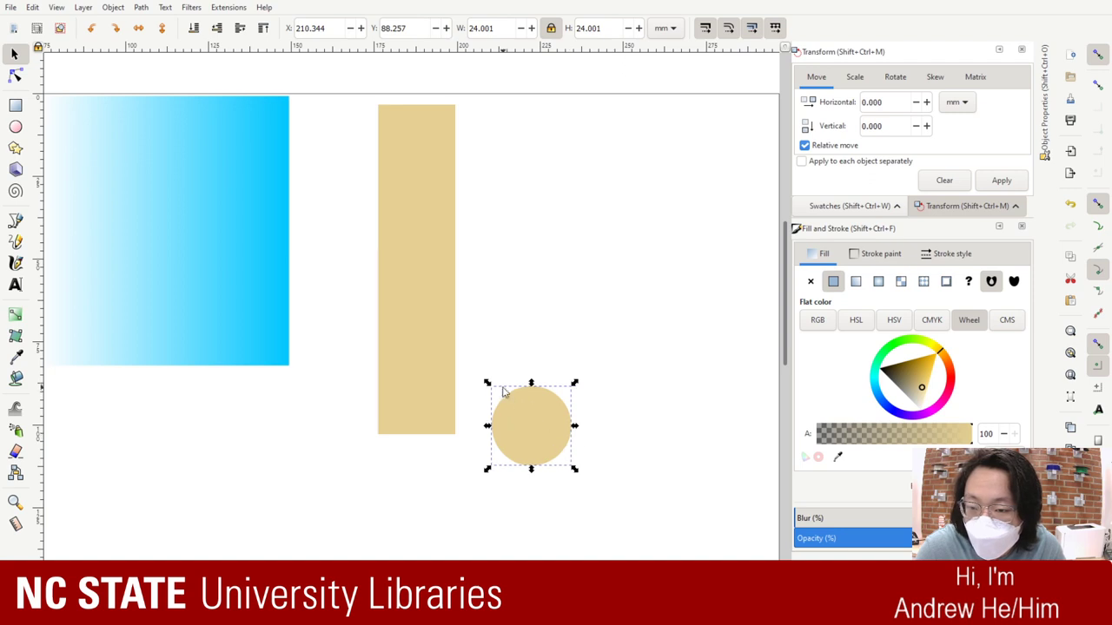
{"action": "left_click_drag", "start_coordinate": [489, 384], "coordinate": [384, 372]}
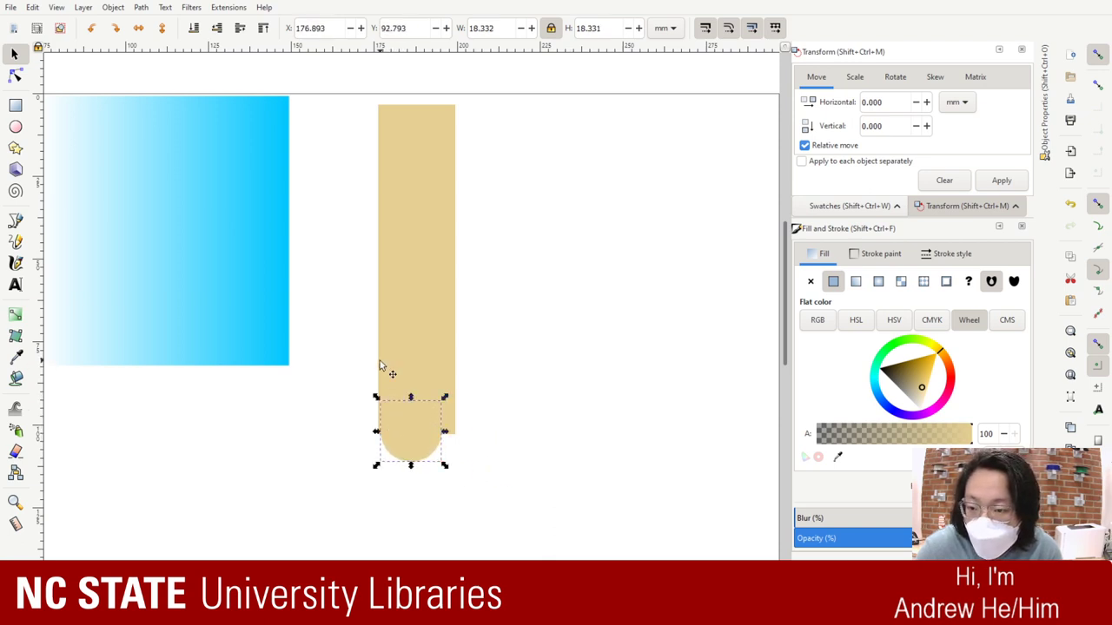
{"action": "mouse_move", "coordinate": [405, 434]}
{"action": "left_mouse_down"}
{"action": "mouse_move", "coordinate": [421, 446]}
{"action": "mouse_move", "coordinate": [395, 438]}
{"action": "mouse_move", "coordinate": [412, 447]}
{"action": "left_mouse_up"}
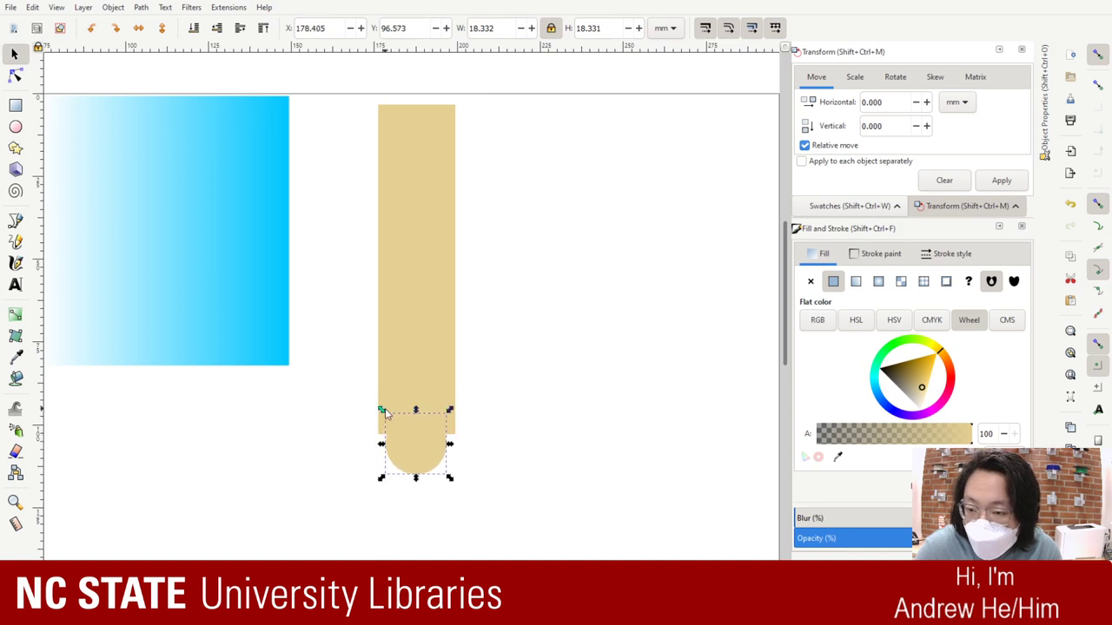
{"action": "left_click_drag", "start_coordinate": [382, 412], "coordinate": [365, 379]}
{"action": "left_click_drag", "start_coordinate": [418, 448], "coordinate": [429, 449]}
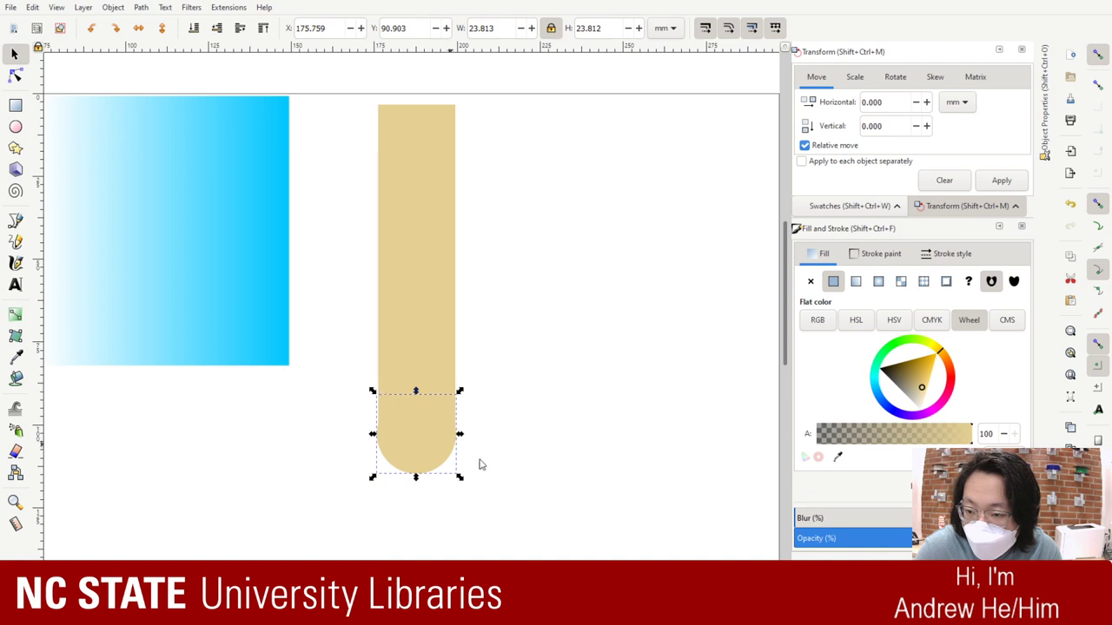
Step: Scale the circle at the rectangle's lower end to about 23.4 mm, with its left edge at X 176.137 mm
{"action": "left_click", "coordinate": [559, 475]}
{"action": "left_click", "coordinate": [429, 443]}
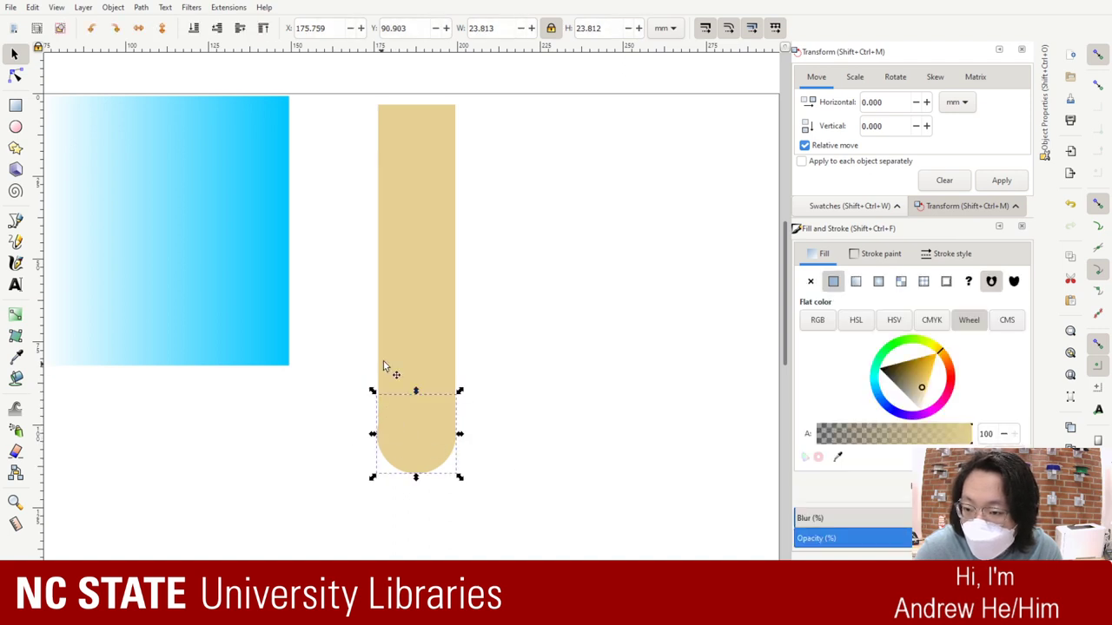
{"action": "mouse_move", "coordinate": [372, 394]}
{"action": "left_mouse_down"}
{"action": "mouse_move", "coordinate": [383, 402]}
{"action": "mouse_move", "coordinate": [373, 393]}
{"action": "left_mouse_up"}
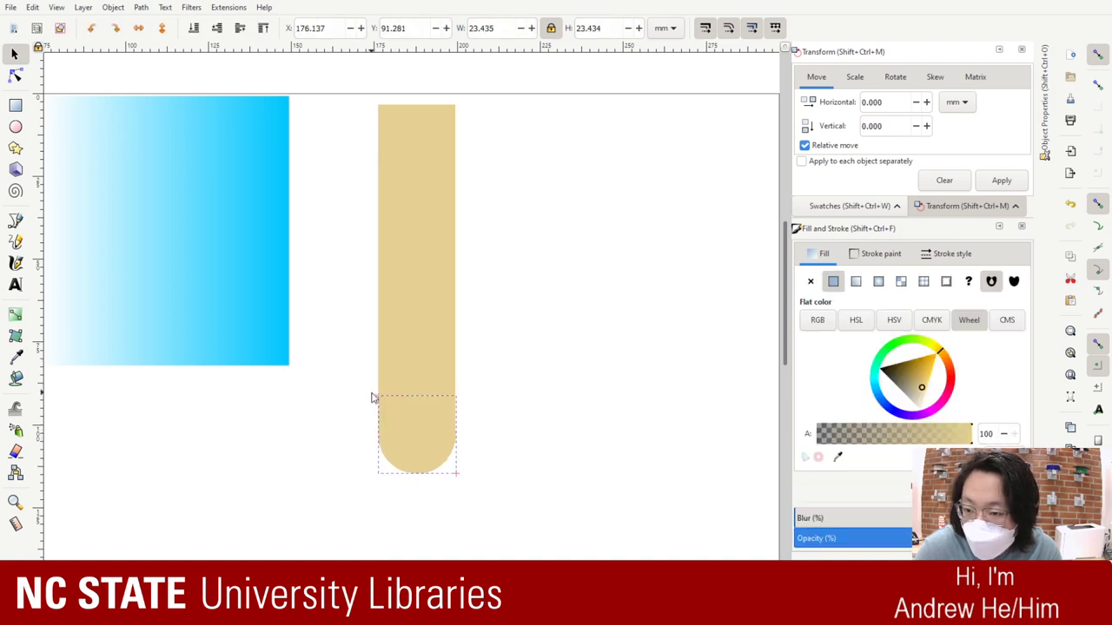
{"action": "left_click", "coordinate": [585, 398]}
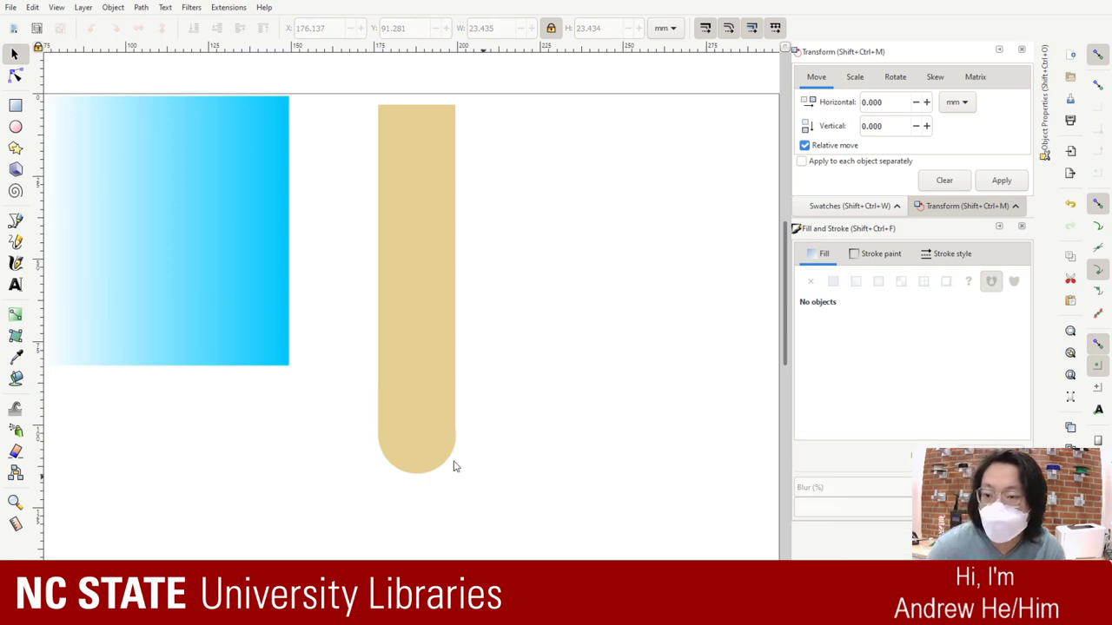
Step: Match the circle to the rectangle's width by setting its width to 23.246 mm with proportions locked
{"action": "left_click", "coordinate": [393, 439]}
{"action": "left_click", "coordinate": [389, 280]}
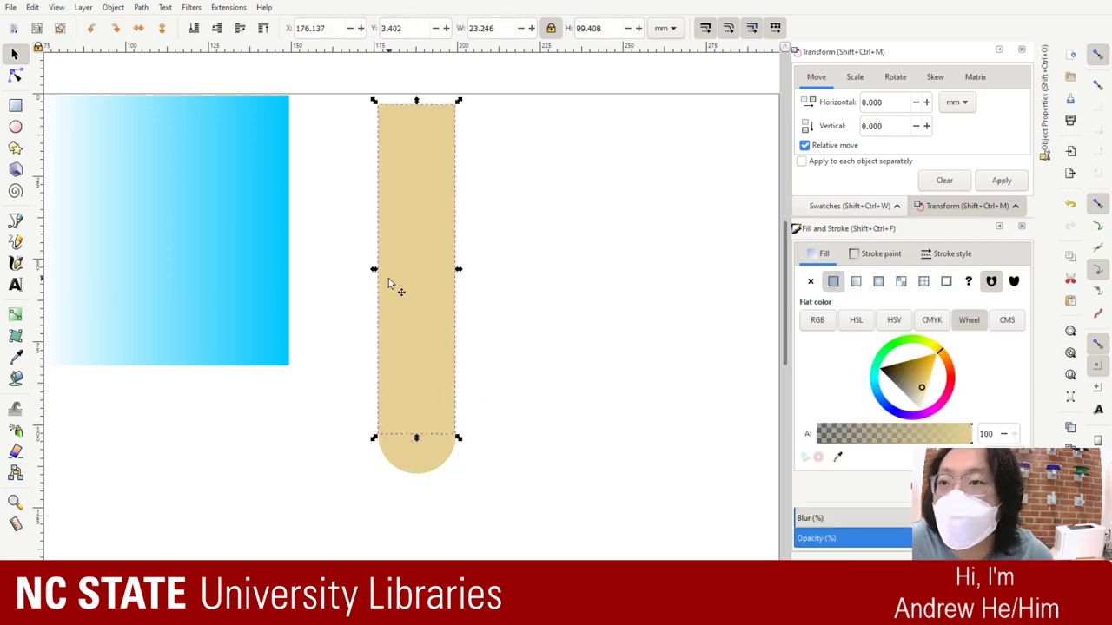
{"action": "left_click", "coordinate": [422, 424]}
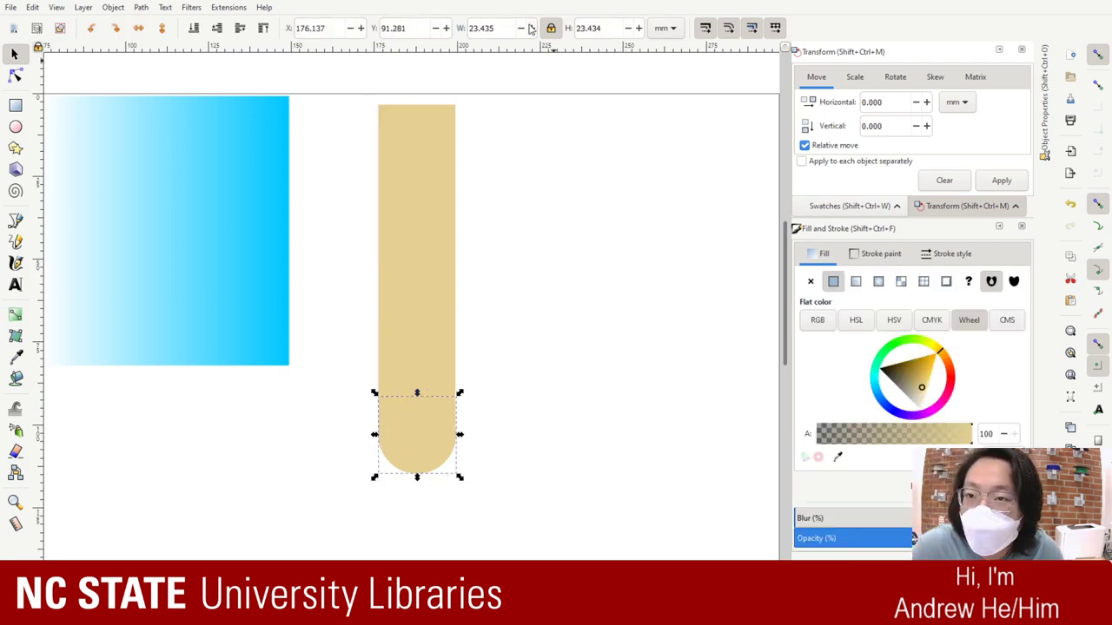
{"action": "left_click", "coordinate": [502, 28]}
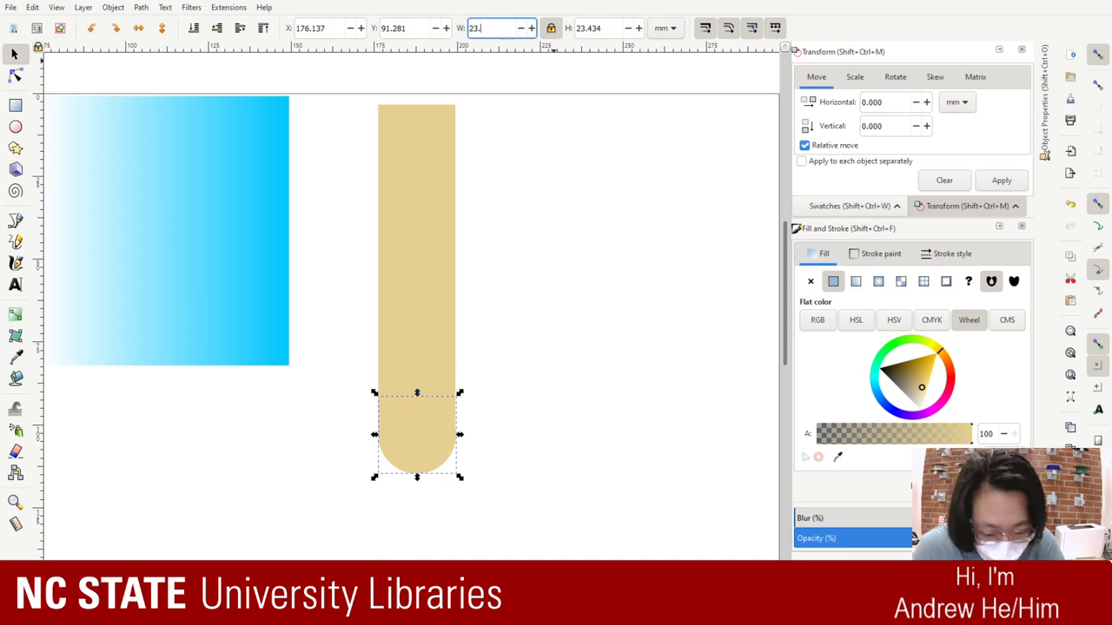
{"action": "type", "text": "246"}
{"action": "key", "text": "Return"}
{"action": "left_click", "coordinate": [649, 306]}
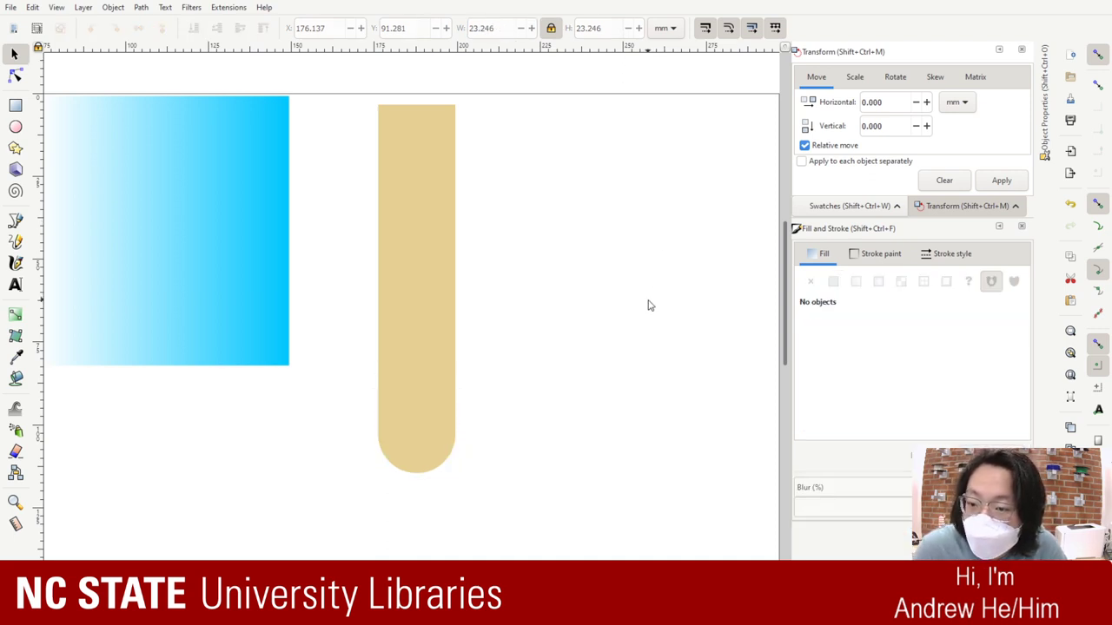
Step: Try to combine the circle and the rectangle with the Intersection path operation, and undo it
{"action": "left_click", "coordinate": [435, 452]}
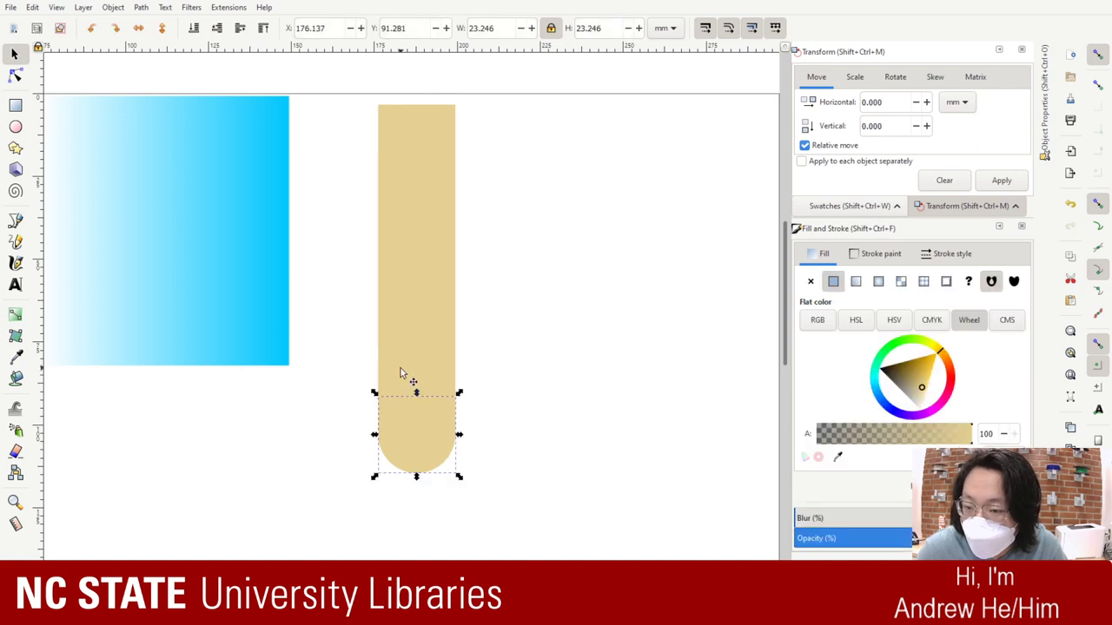
{"action": "left_click", "coordinate": [397, 322], "text": "shift"}
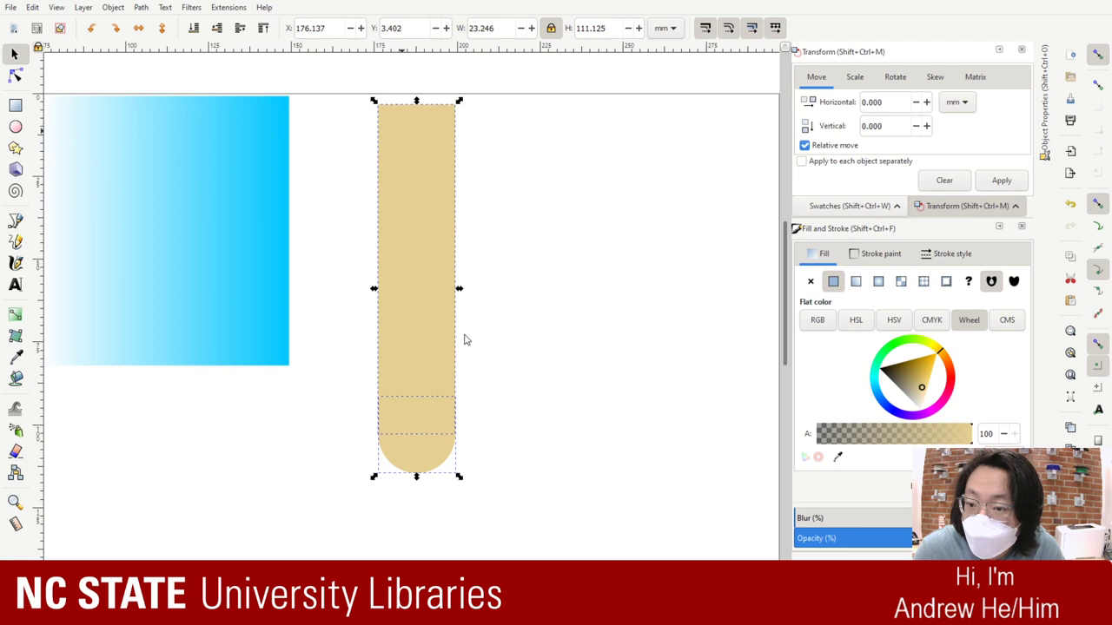
{"action": "key", "text": "ctrl+asterisk"}
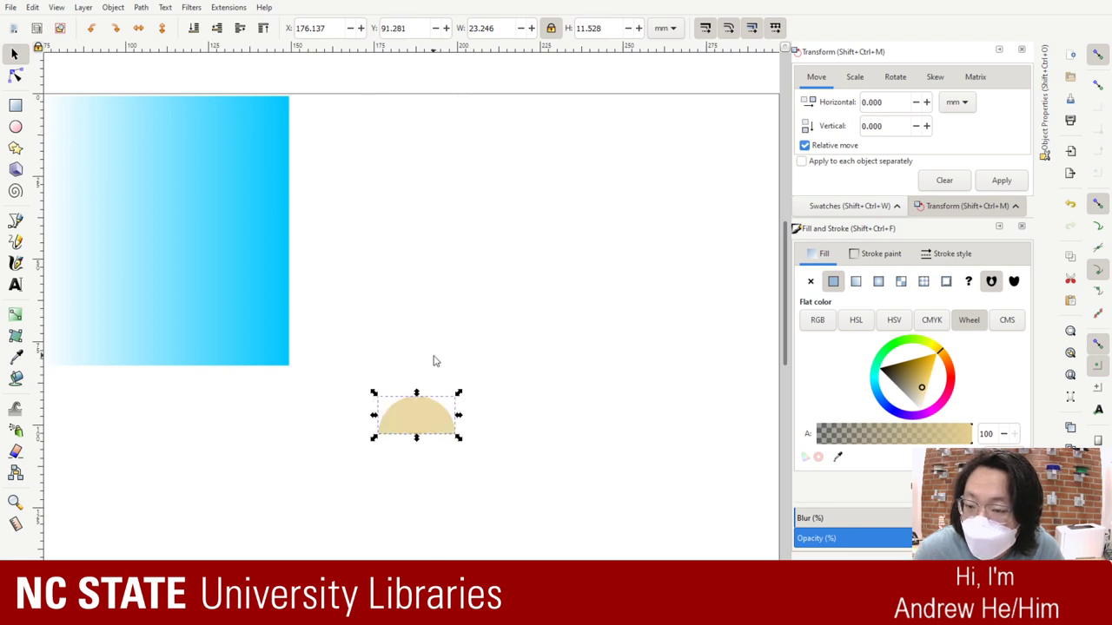
{"action": "key", "text": "ctrl+z"}
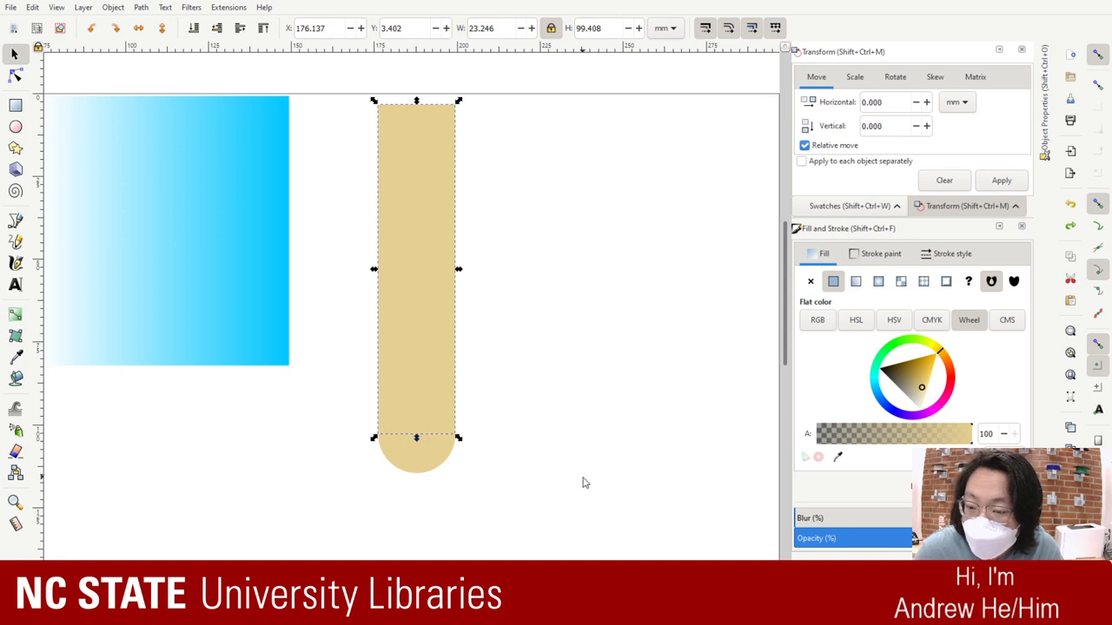
Step: Move the rectangle slightly down to Y 4.158 mm, keeping its horizontal position
{"action": "left_click", "coordinate": [457, 423]}
{"action": "mouse_move", "coordinate": [383, 365]}
{"action": "left_mouse_down"}
{"action": "mouse_move", "coordinate": [483, 364]}
{"action": "mouse_move", "coordinate": [427, 337]}
{"action": "mouse_move", "coordinate": [395, 360]}
{"action": "left_mouse_up"}
Step: Try the Intersection operation twice more on the shifted rectangle and the circle, undoing it each time
{"action": "left_click", "coordinate": [417, 458], "text": "shift"}
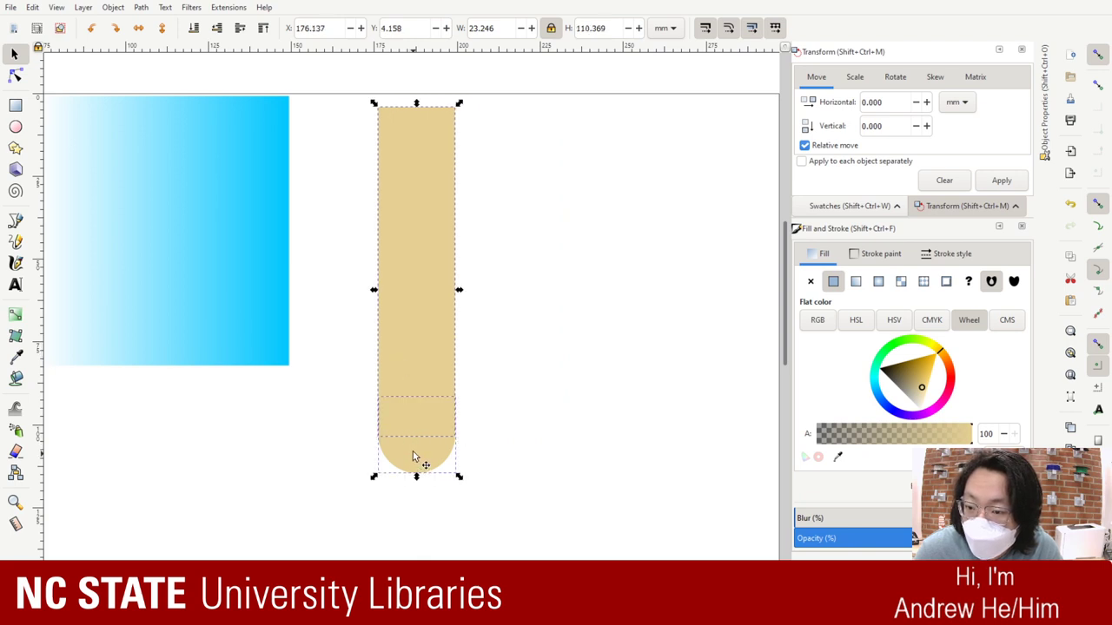
{"action": "key", "text": "ctrl+asterisk"}
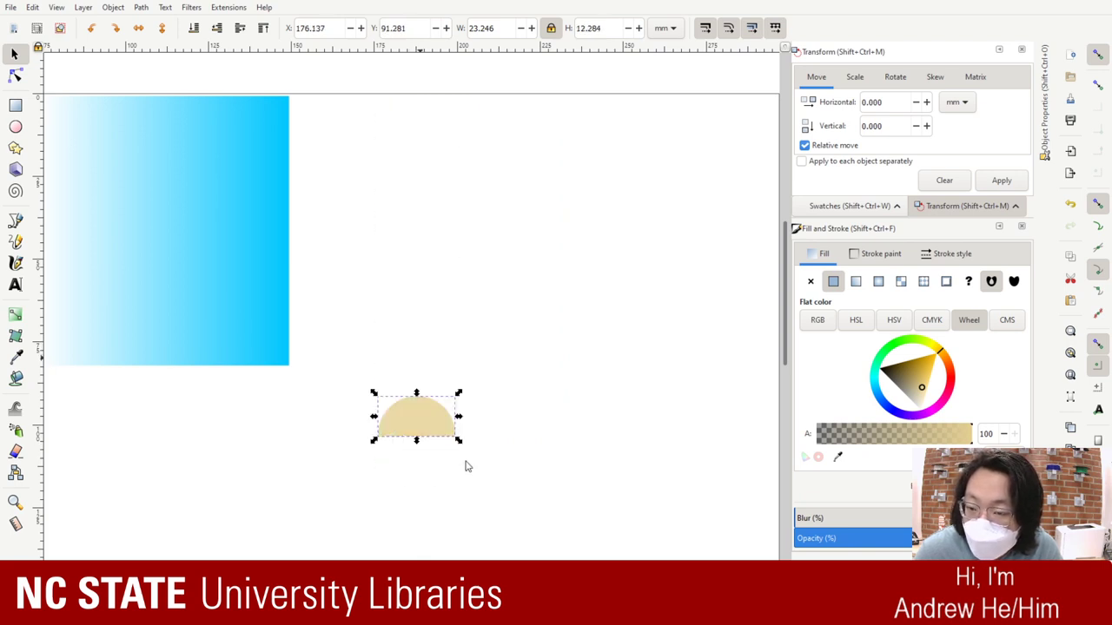
{"action": "key", "text": "ctrl+z"}
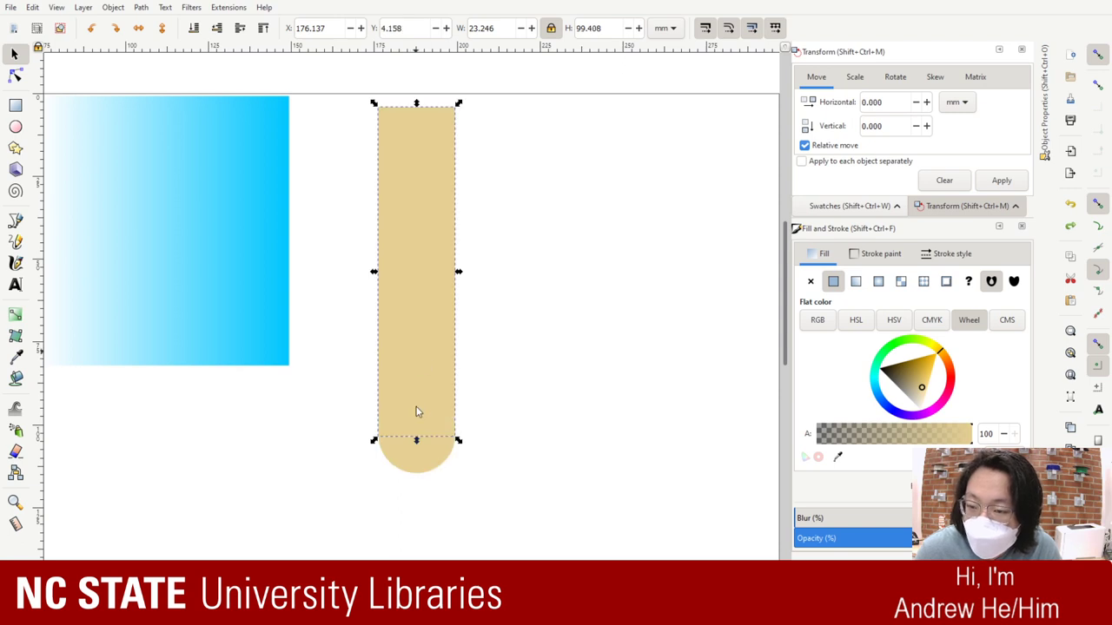
{"action": "left_click", "coordinate": [407, 467], "text": "shift"}
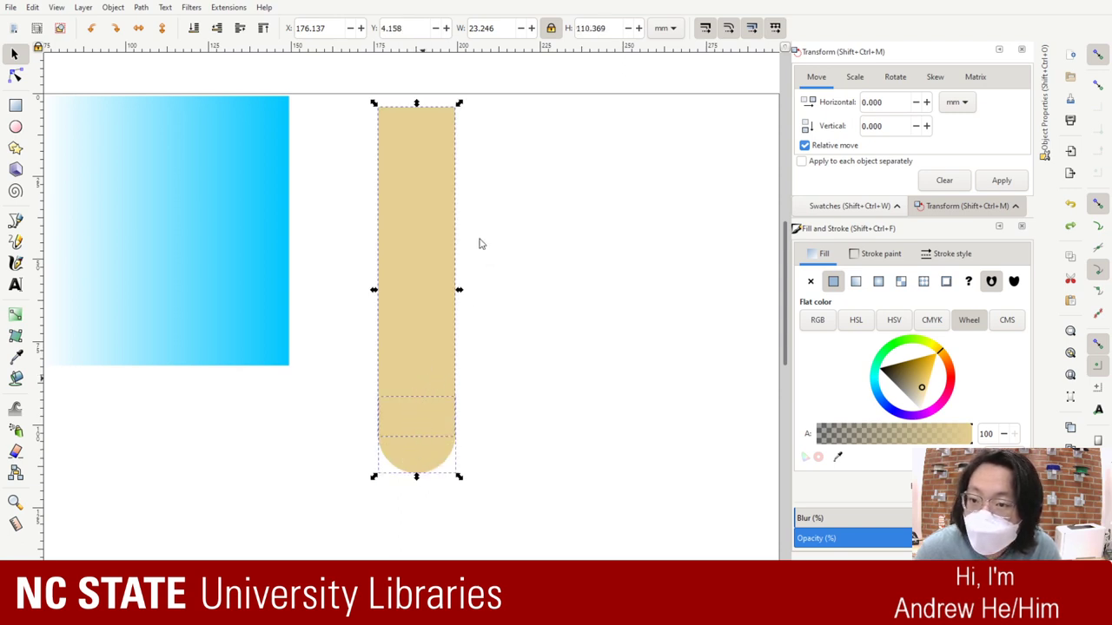
{"action": "key", "text": "ctrl+asterisk"}
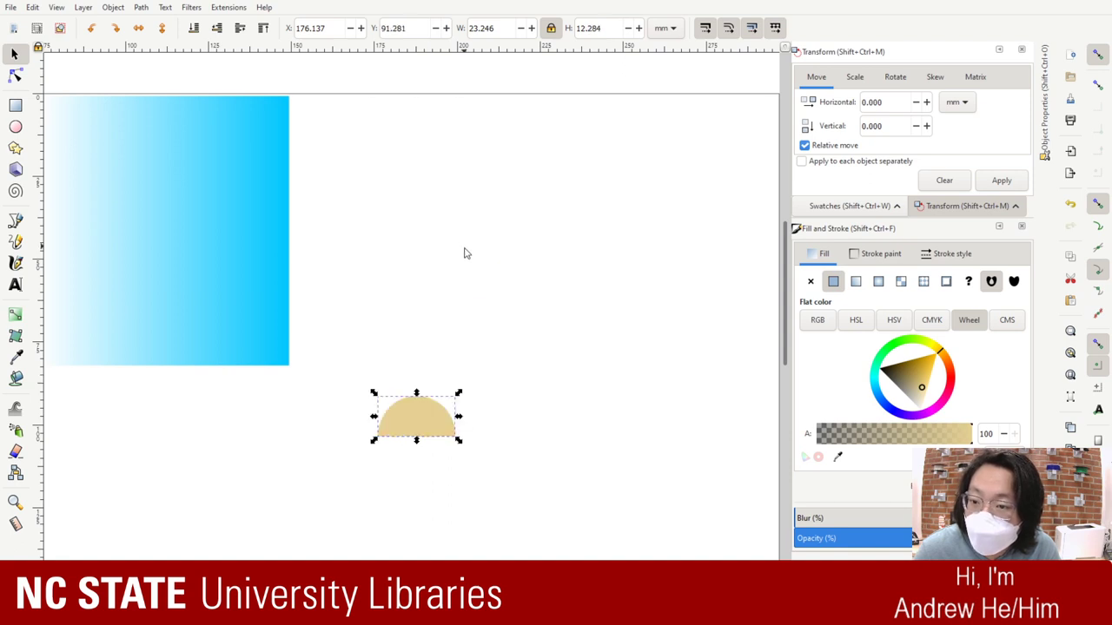
{"action": "key", "text": "ctrl+z"}
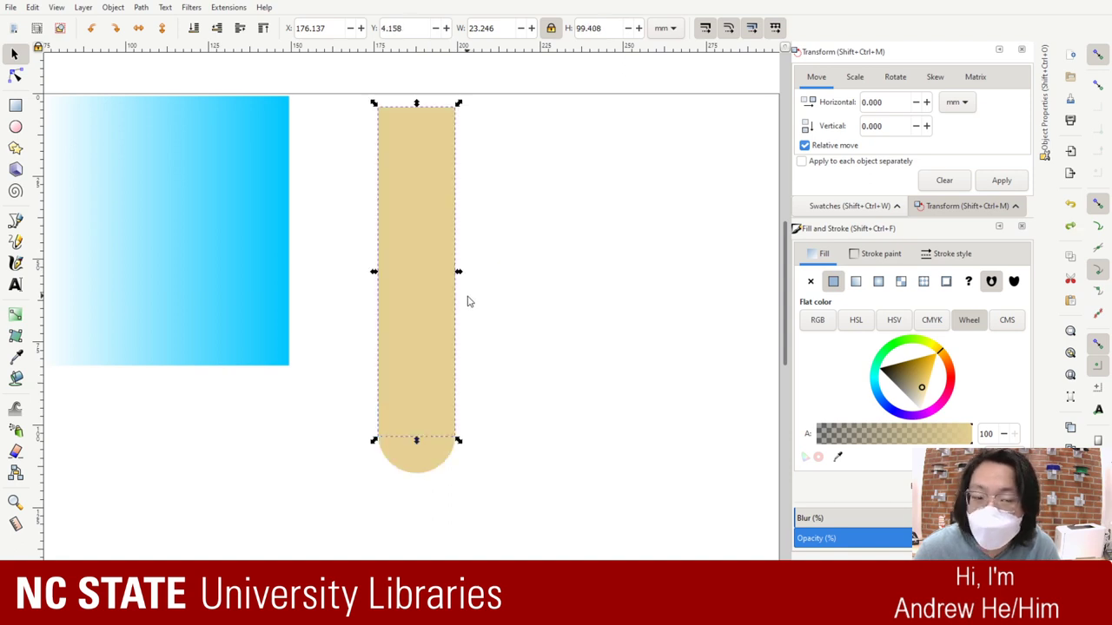
Step: Group the rectangle and circle into one strip and move it to about X 165.4 mm, Y 94.5 mm
{"action": "left_click", "coordinate": [526, 323]}
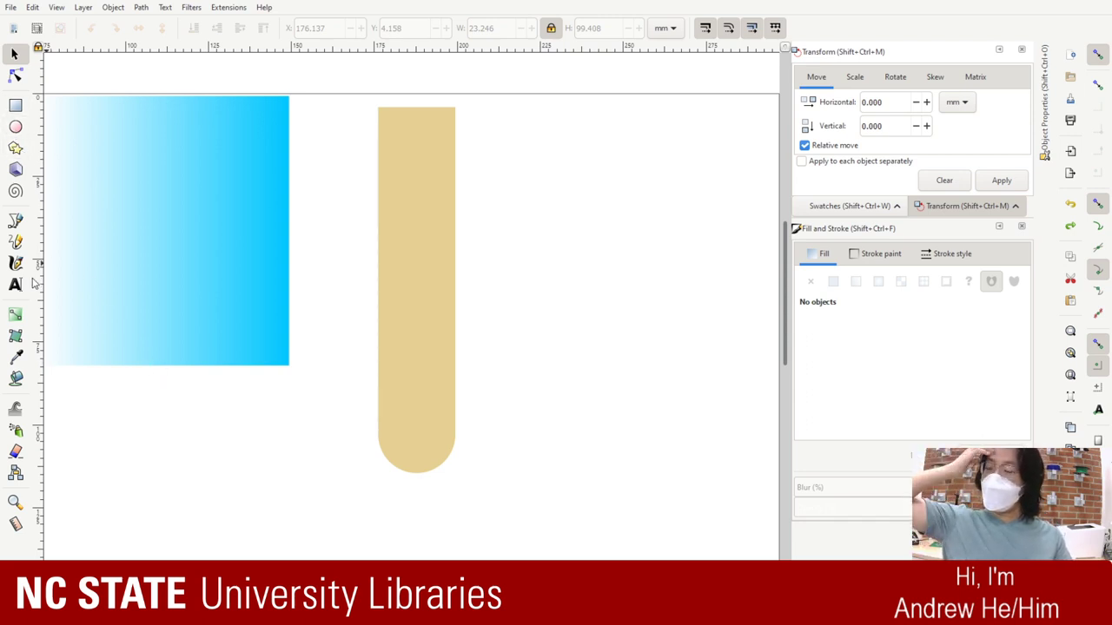
{"action": "scroll", "coordinate": [240, 496], "scroll_direction": "up", "scroll_amount": 2}
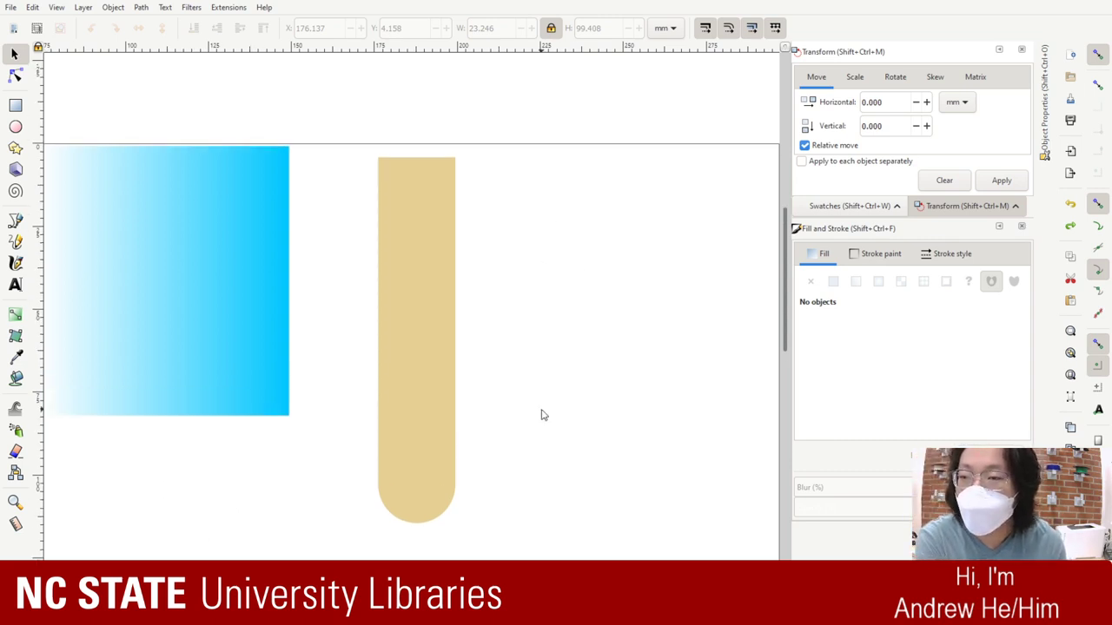
{"action": "scroll", "coordinate": [509, 328], "scroll_direction": "down", "scroll_amount": 2}
{"action": "scroll", "coordinate": [507, 500], "scroll_direction": "up", "scroll_amount": 1}
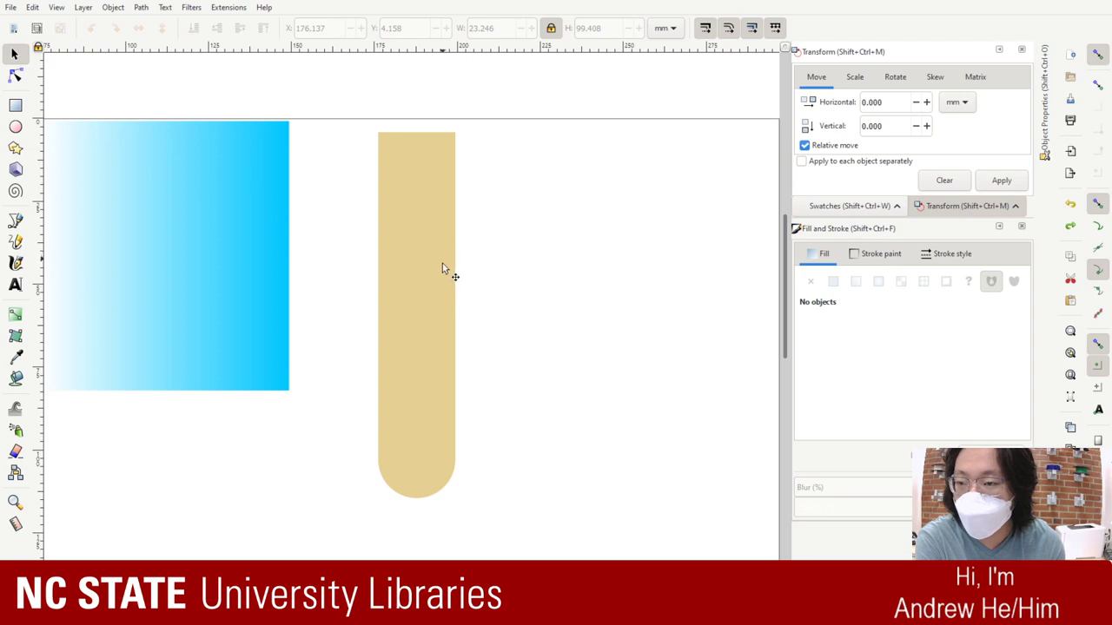
{"action": "left_click_drag", "start_coordinate": [508, 509], "coordinate": [301, 186]}
{"action": "left_click", "coordinate": [491, 509]}
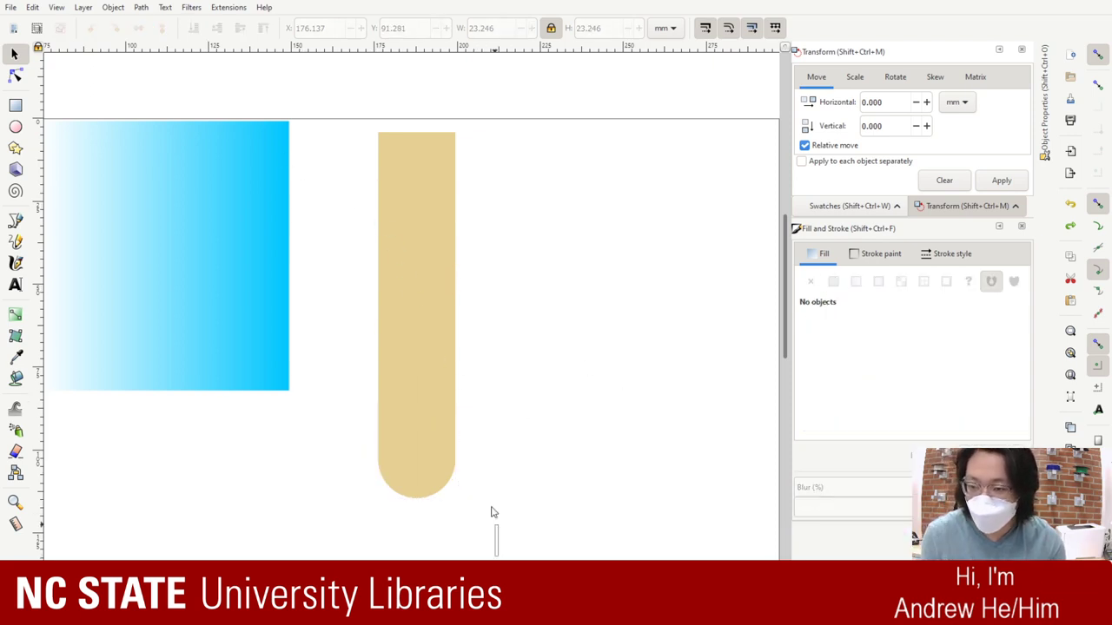
{"action": "left_click_drag", "start_coordinate": [499, 556], "coordinate": [361, 84]}
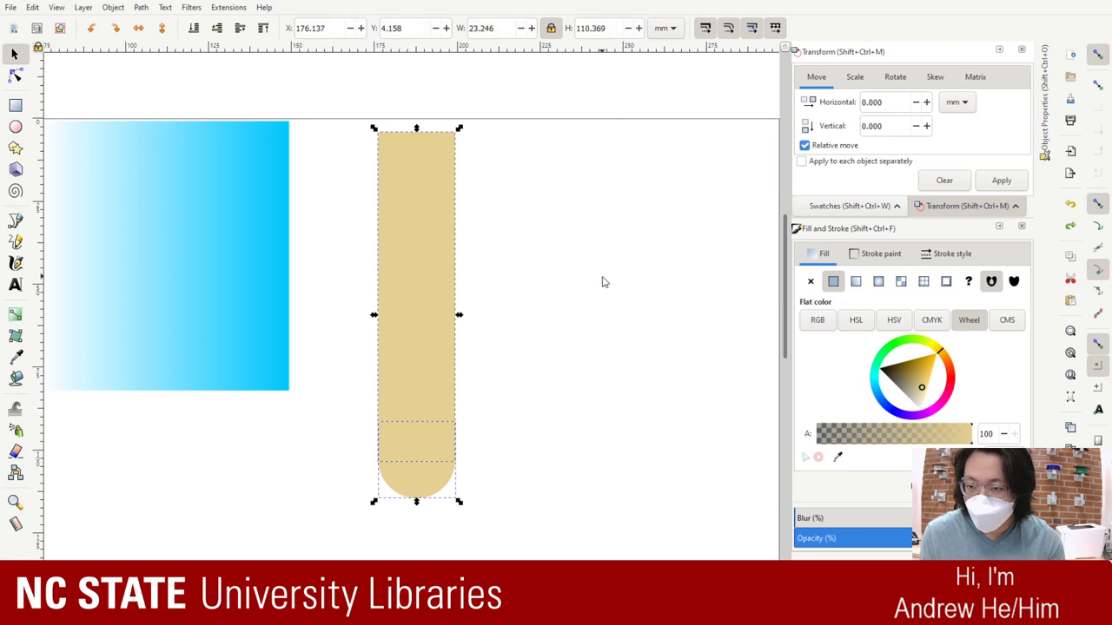
{"action": "left_click", "coordinate": [566, 310]}
{"action": "left_click_drag", "start_coordinate": [404, 303], "coordinate": [416, 545]}
Step: Scale the grouped strip down to about 10.4 mm wide and 49.5 mm high near the page's lower edge
{"action": "scroll", "coordinate": [422, 409], "scroll_direction": "down", "scroll_amount": 5}
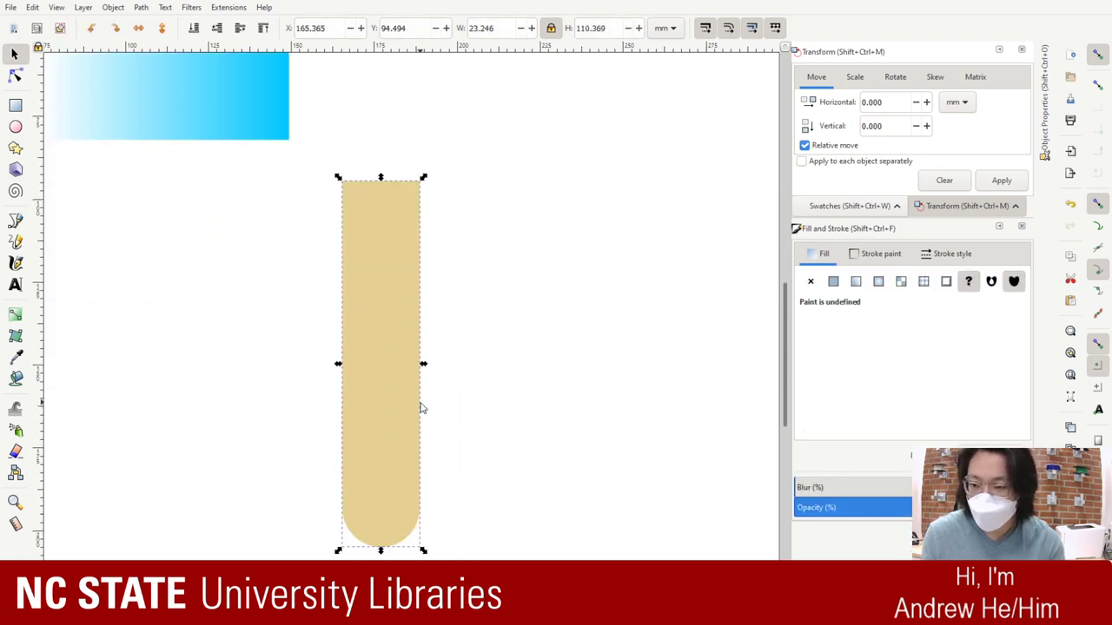
{"action": "key", "text": "minus"}
{"action": "key", "text": "minus"}
{"action": "key", "text": "minus"}
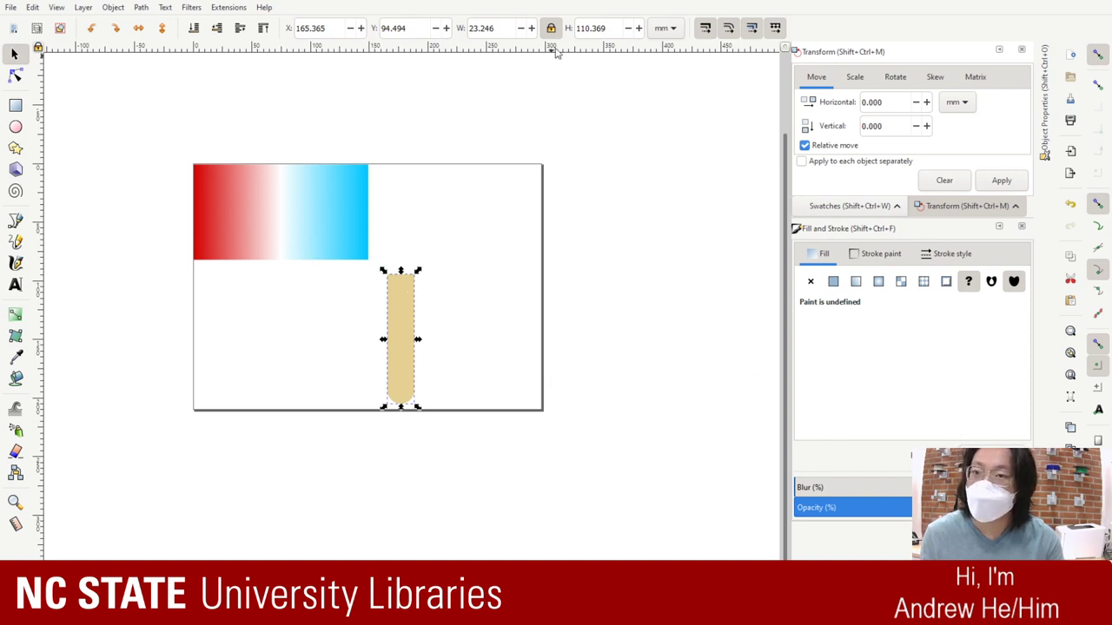
{"action": "left_click_drag", "start_coordinate": [403, 276], "coordinate": [405, 340]}
{"action": "left_click", "coordinate": [464, 313]}
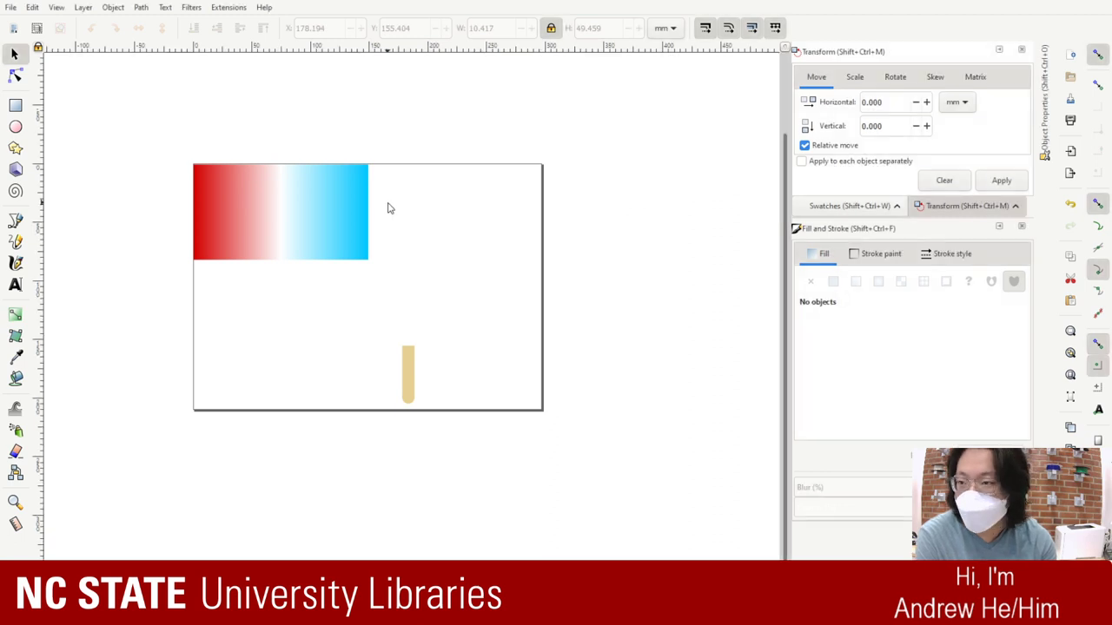
Step: Rotate the red-to-blue gradient block 90° clockwise and place it upright directly above the stick at about X 145.9 mm, Y 7.1 mm
{"action": "left_click", "coordinate": [437, 238]}
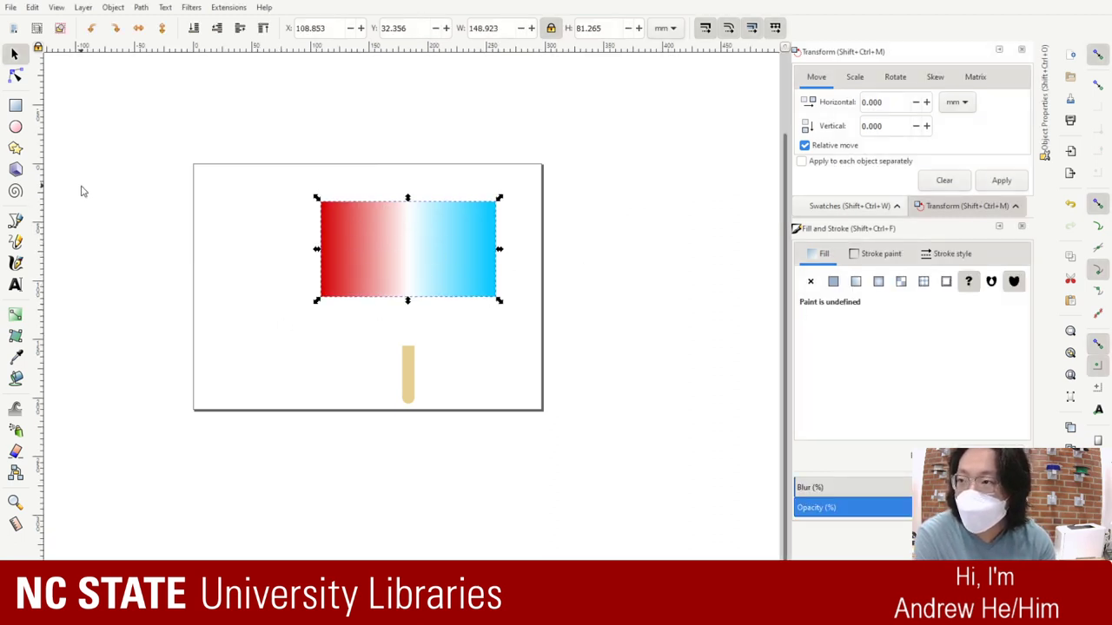
{"action": "left_click", "coordinate": [115, 29]}
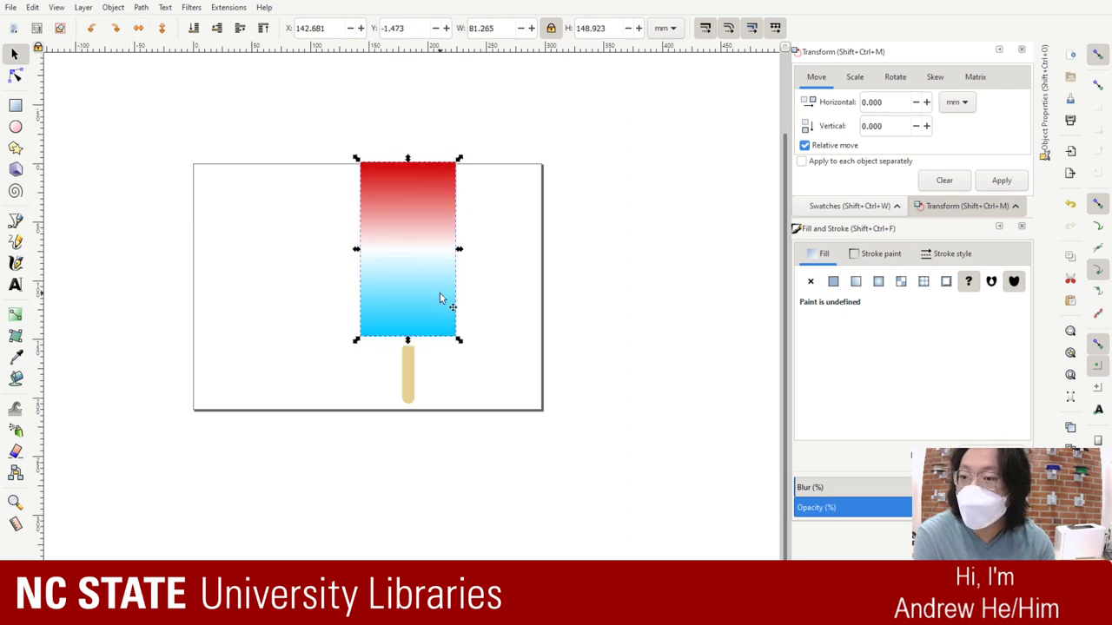
{"action": "mouse_move", "coordinate": [409, 287]}
{"action": "left_mouse_down"}
{"action": "mouse_move", "coordinate": [405, 317]}
{"action": "mouse_move", "coordinate": [408, 303]}
{"action": "left_mouse_up"}
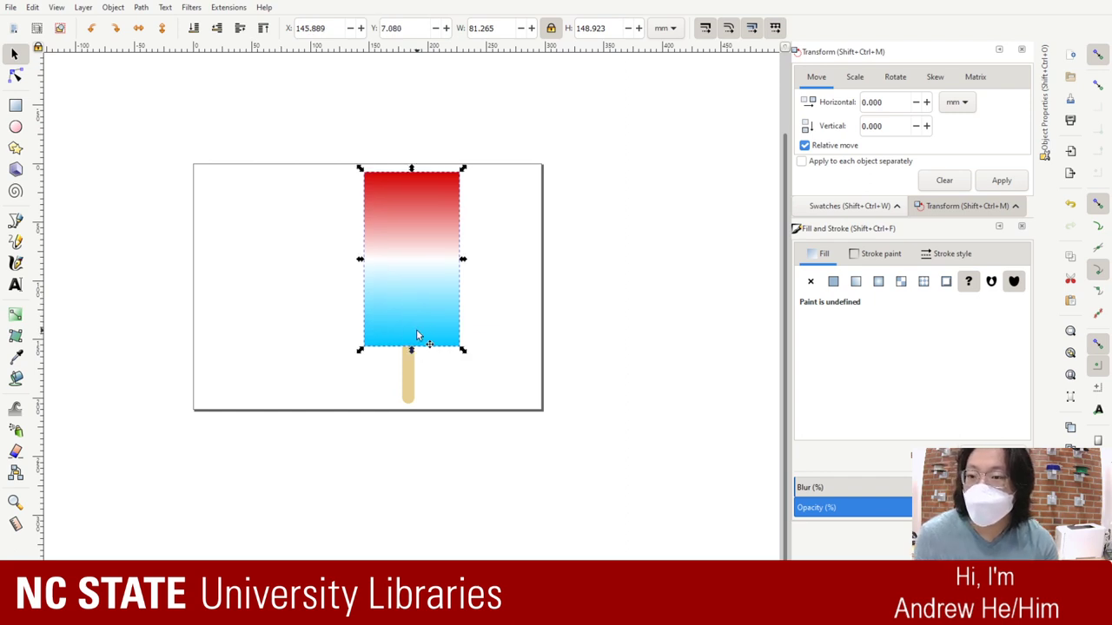
Step: Move the tan stick to about X 180.9 mm, Y 155.4 mm, centring it beneath the gradient block
{"action": "left_click", "coordinate": [407, 372], "text": "shift"}
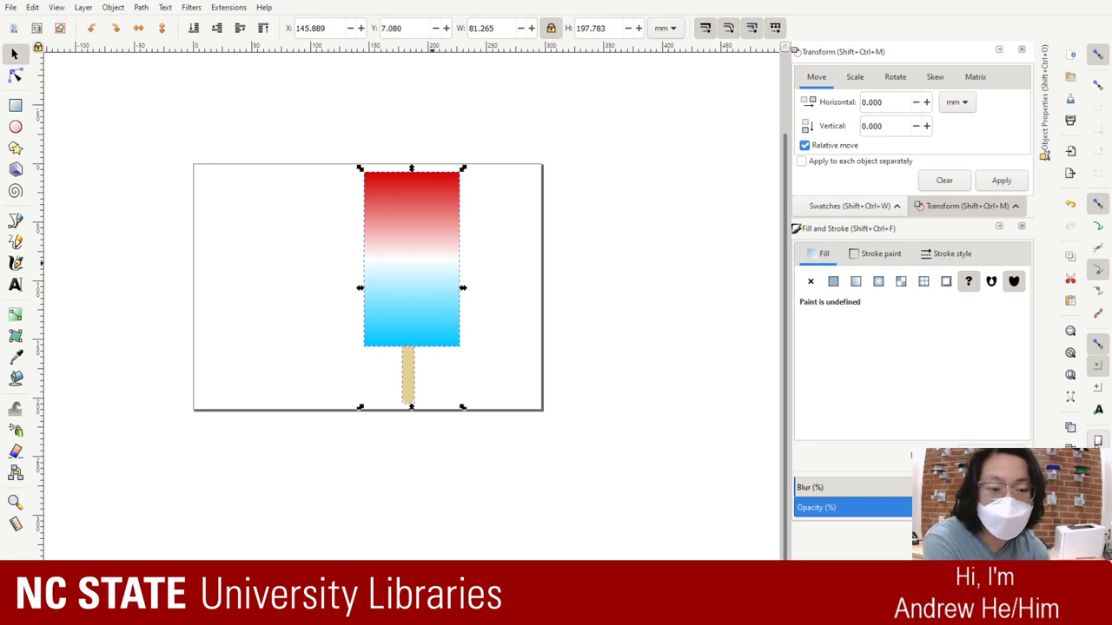
{"action": "left_click", "coordinate": [498, 266]}
{"action": "left_click", "coordinate": [435, 330]}
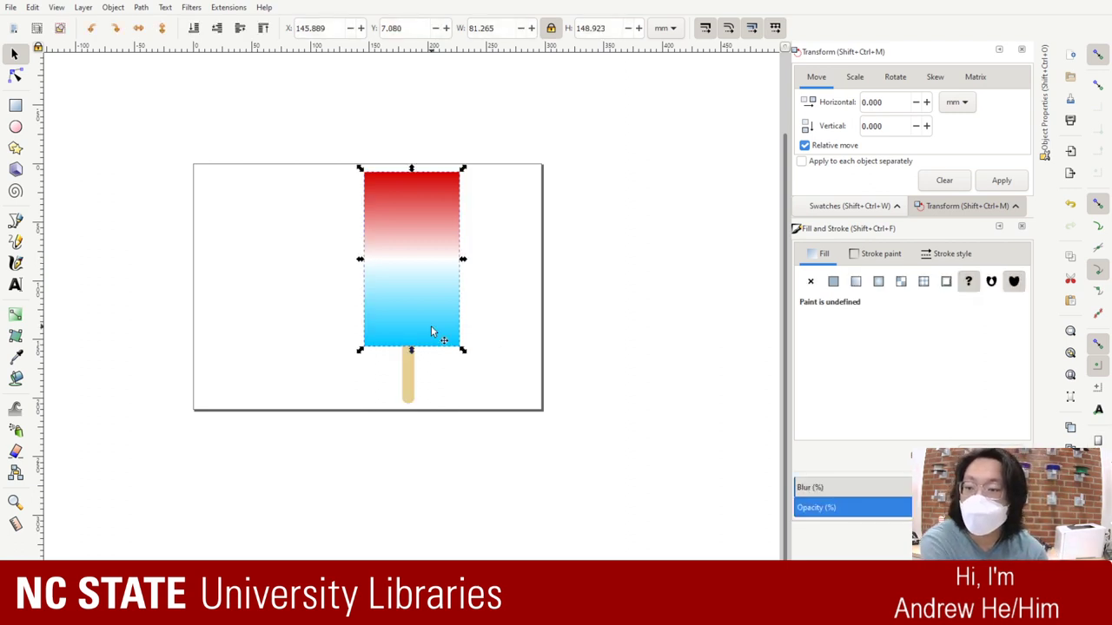
{"action": "left_click", "coordinate": [414, 382], "text": "ctrl"}
{"action": "key", "text": "Up"}
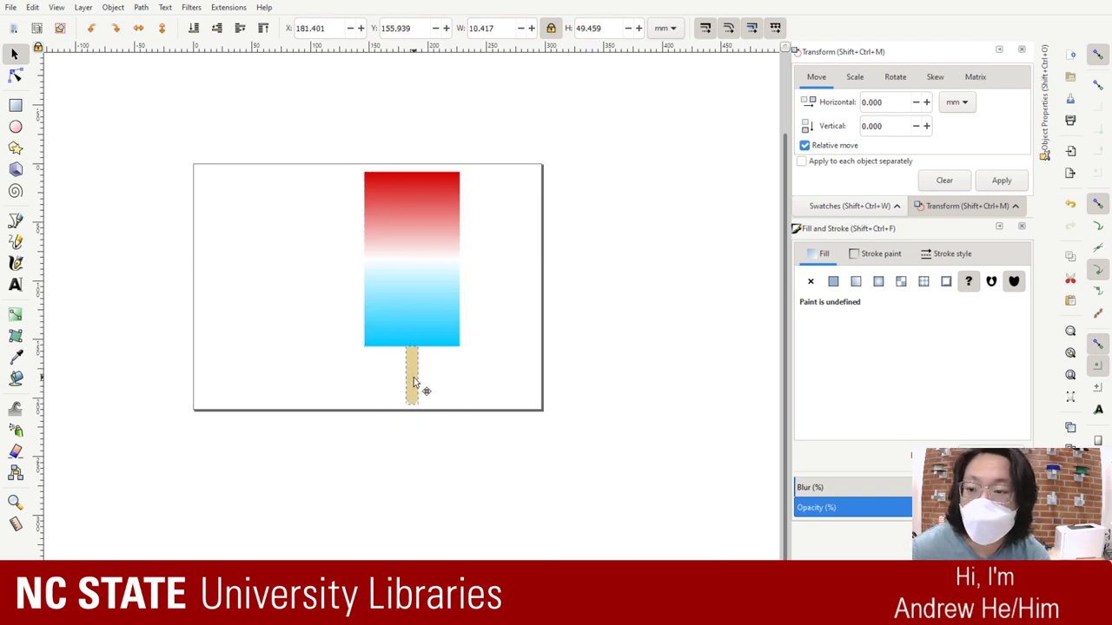
{"action": "key", "text": "Left"}
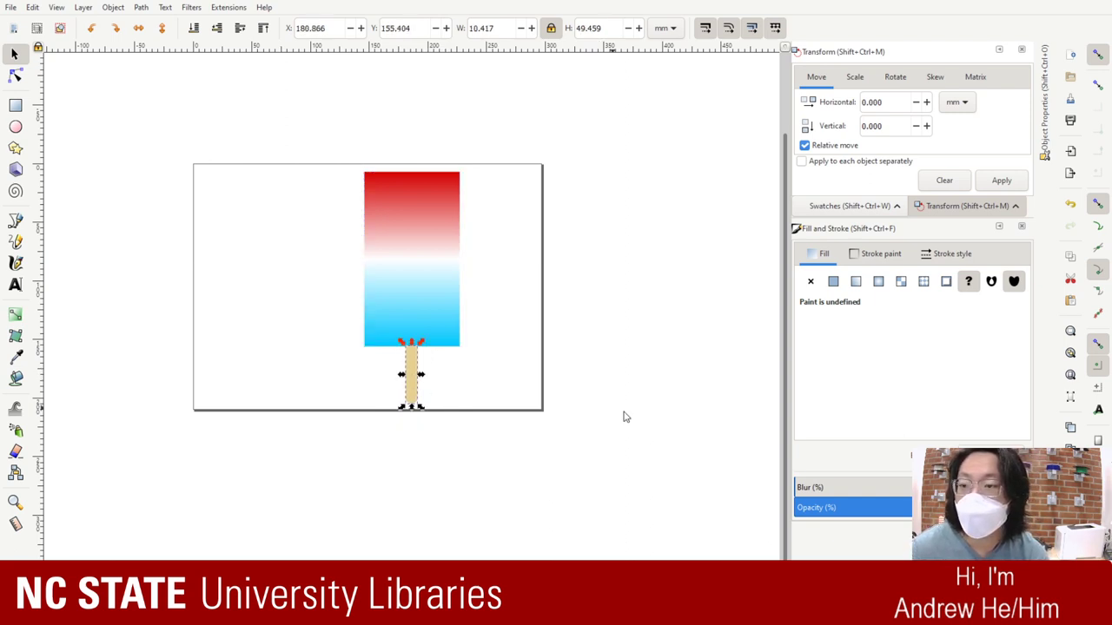
{"action": "left_click", "coordinate": [624, 415]}
Step: Set the gradient block's width to 75 mm with proportions locked and move it to about X 149.1 mm, Y 17.8 mm, touching the stick
{"action": "left_click", "coordinate": [456, 280]}
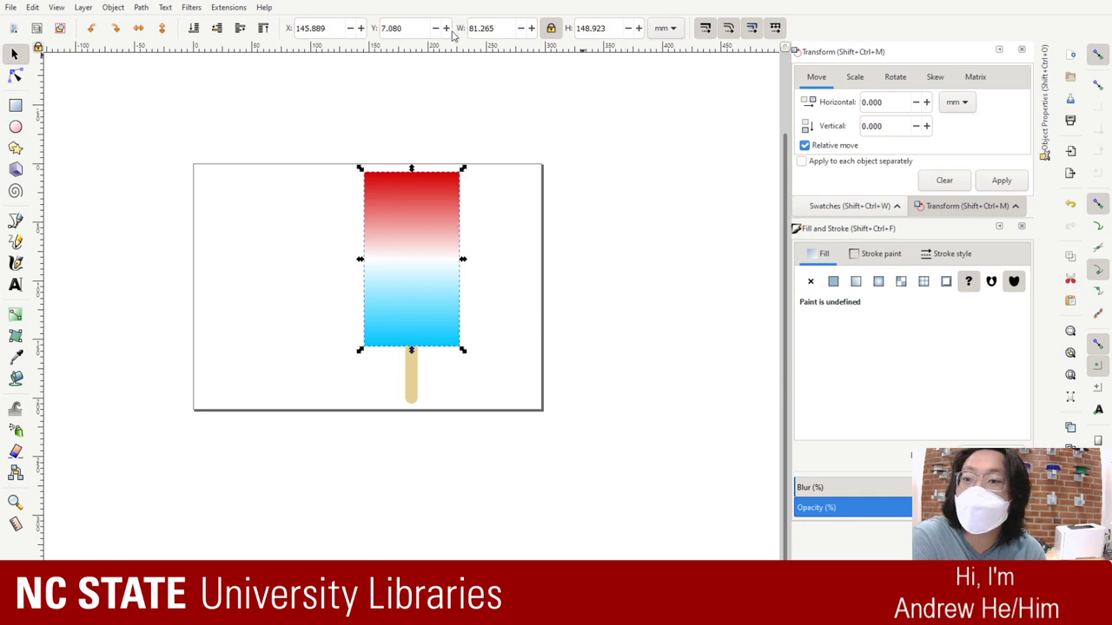
{"action": "left_click", "coordinate": [493, 28]}
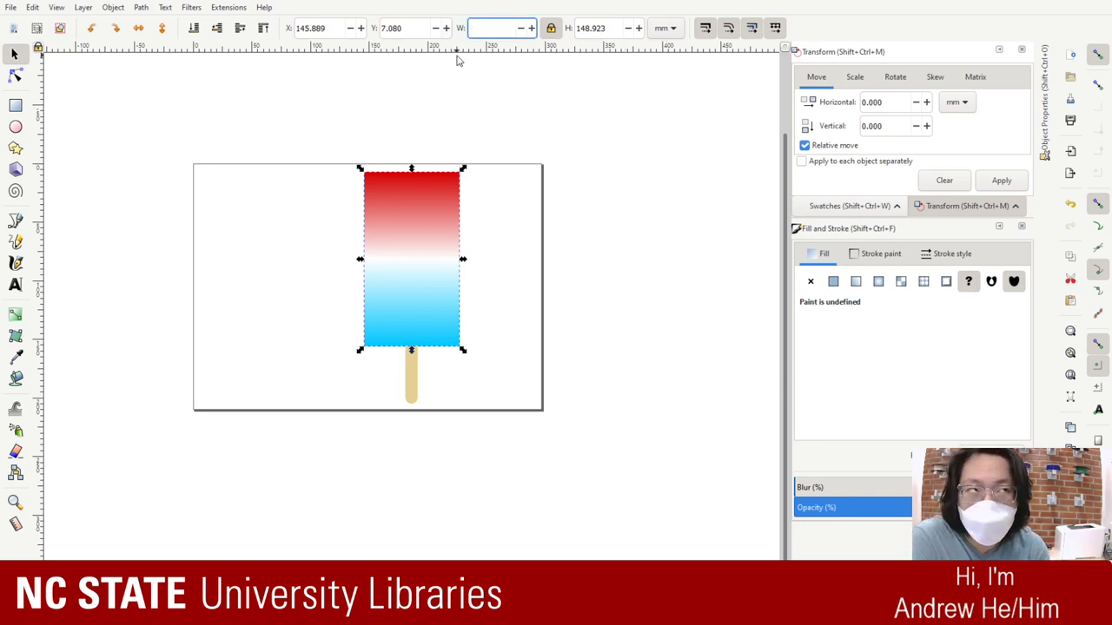
{"action": "key", "text": "Return"}
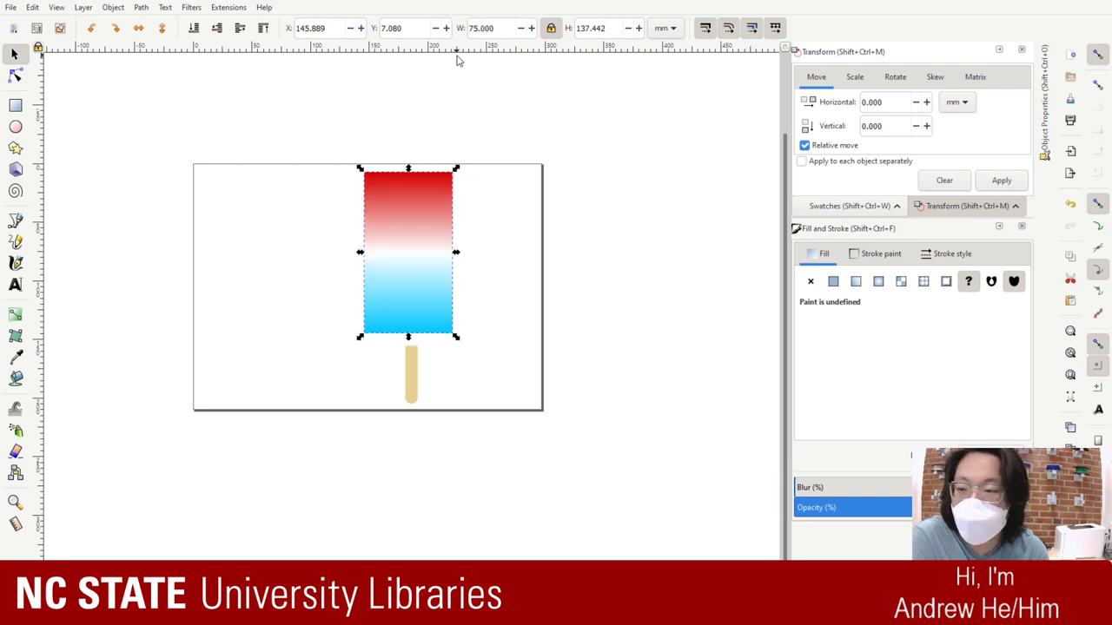
{"action": "left_click", "coordinate": [541, 307]}
{"action": "mouse_move", "coordinate": [396, 281]}
{"action": "left_mouse_down"}
{"action": "mouse_move", "coordinate": [405, 305]}
{"action": "mouse_move", "coordinate": [402, 293]}
{"action": "left_mouse_up"}
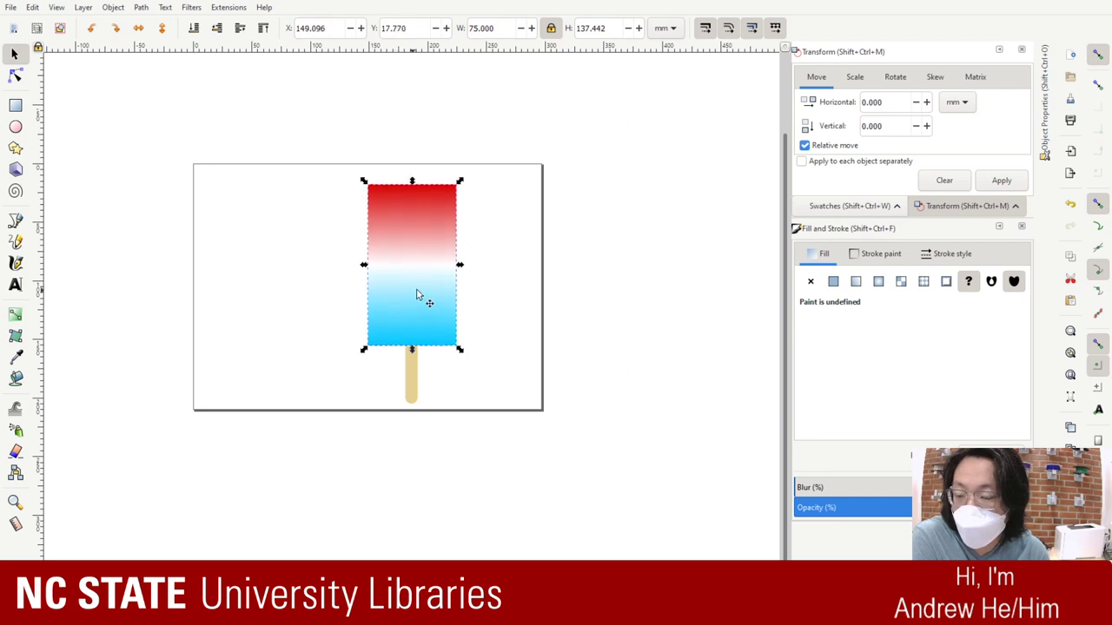
{"action": "left_click", "coordinate": [498, 288]}
Step: Examine the blue half's corner nodes up close in node editing, with its lower-right node selected
{"action": "left_click", "coordinate": [386, 254]}
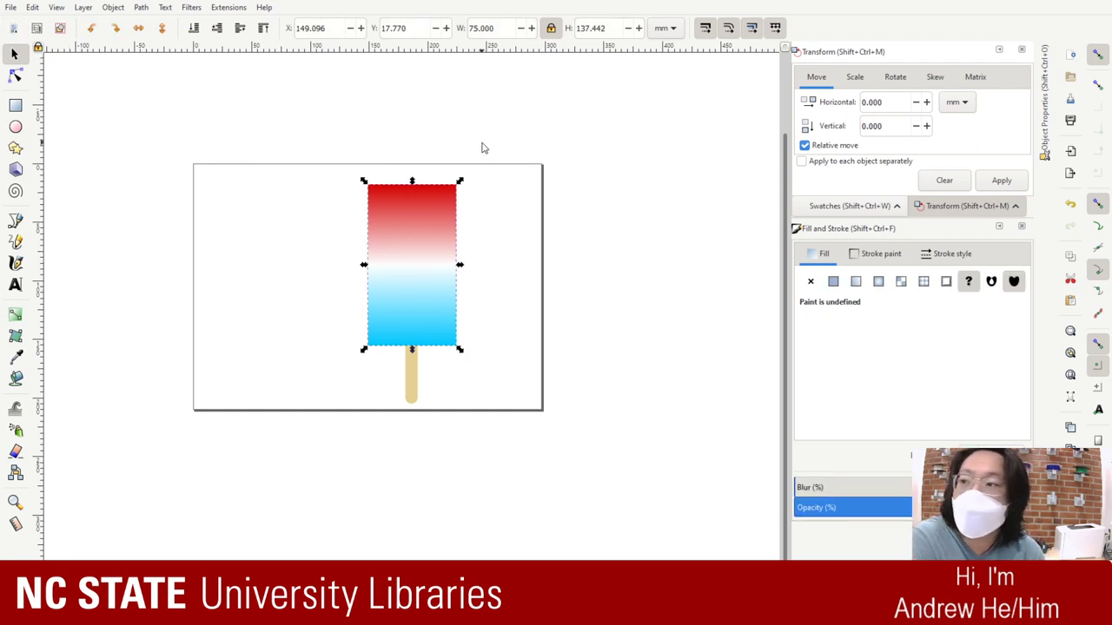
{"action": "left_click", "coordinate": [15, 76]}
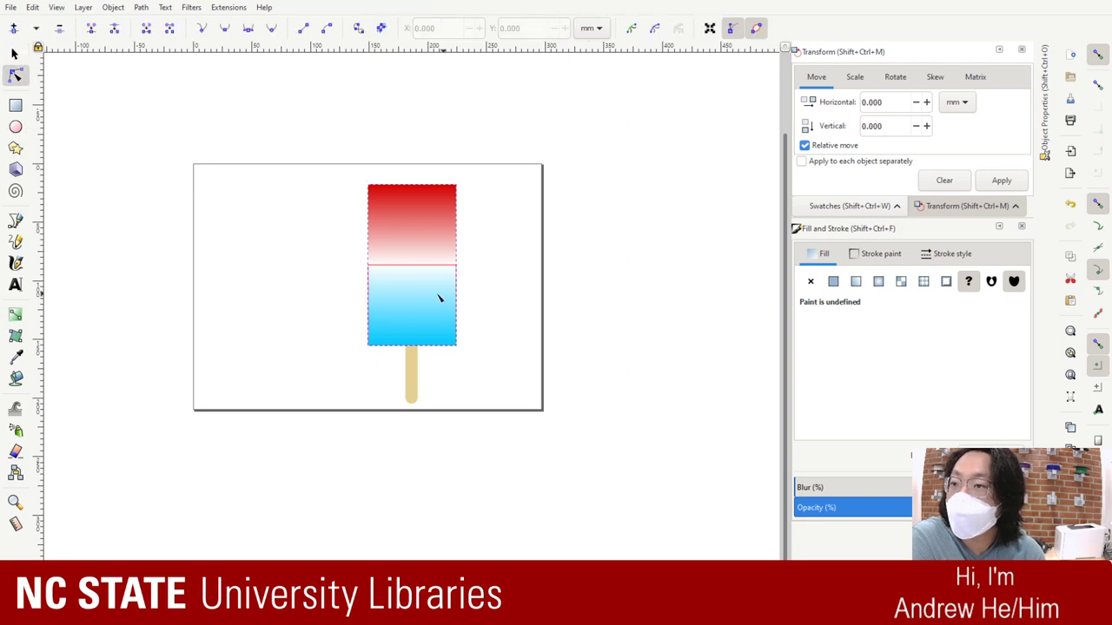
{"action": "left_click", "coordinate": [373, 339]}
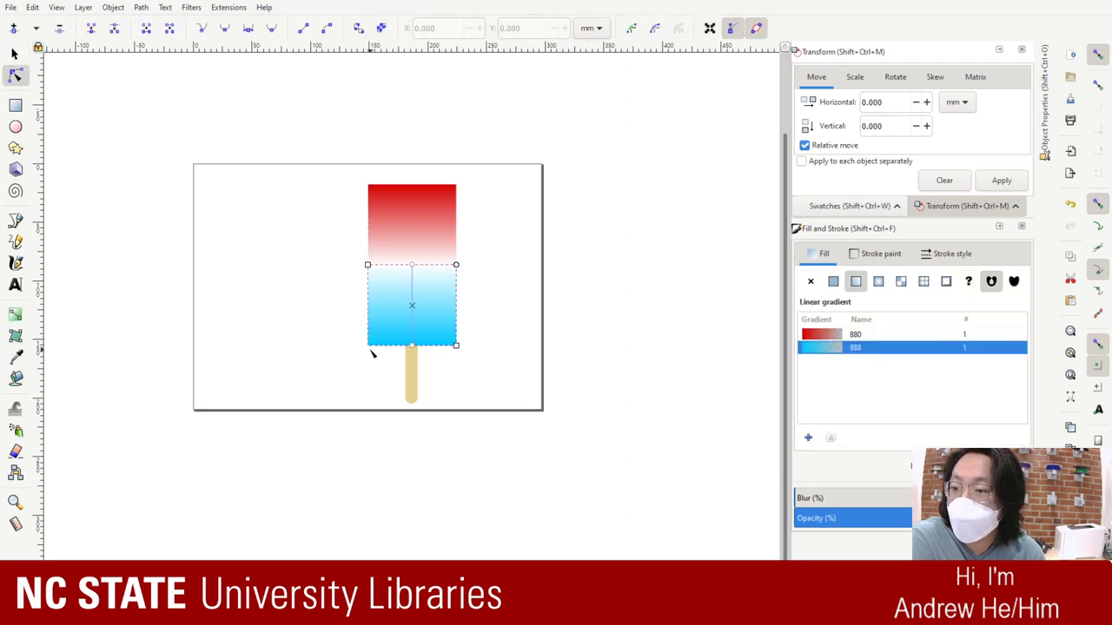
{"action": "left_click", "coordinate": [456, 345]}
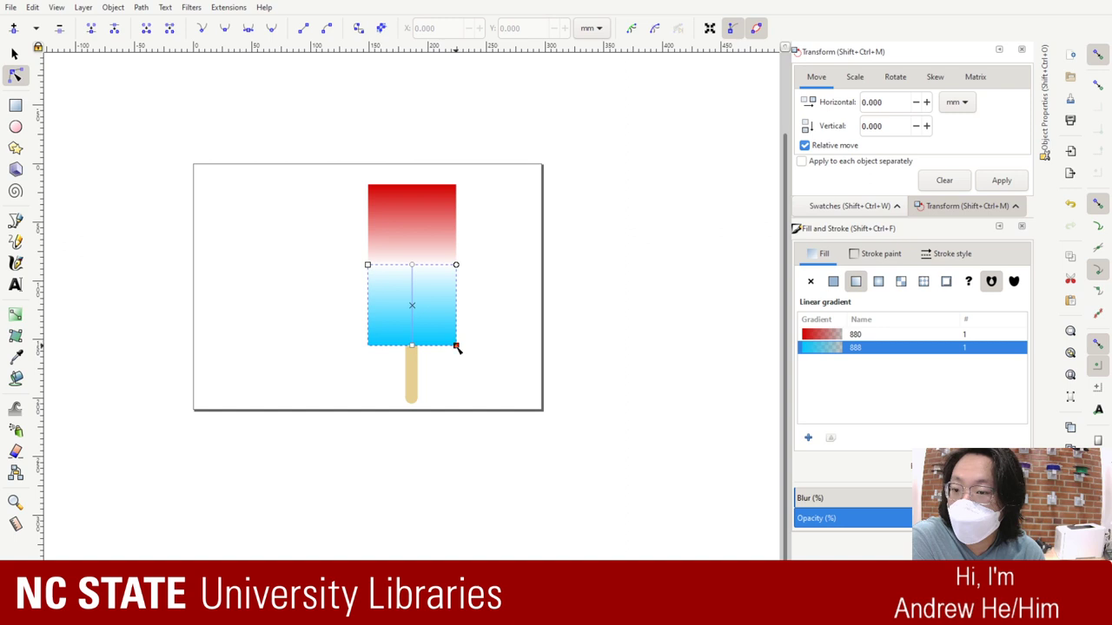
{"action": "scroll", "coordinate": [460, 344], "scroll_direction": "up", "scroll_amount": 3}
{"action": "scroll", "coordinate": [460, 344], "scroll_direction": "down", "scroll_amount": 3}
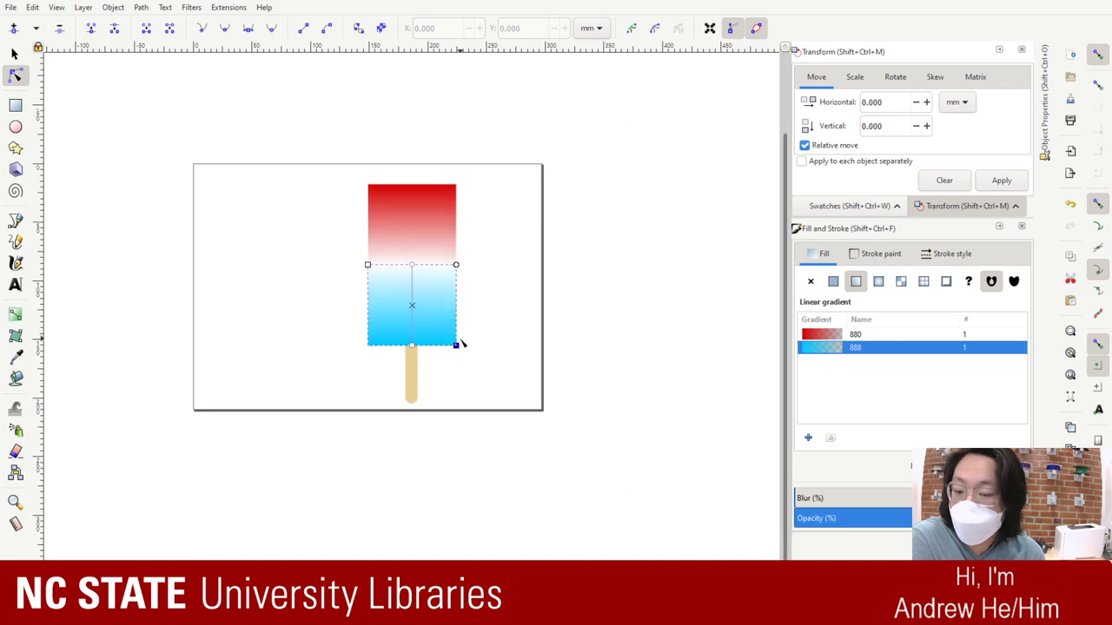
{"action": "key", "text": "plus"}
{"action": "key", "text": "plus"}
{"action": "key", "text": "plus"}
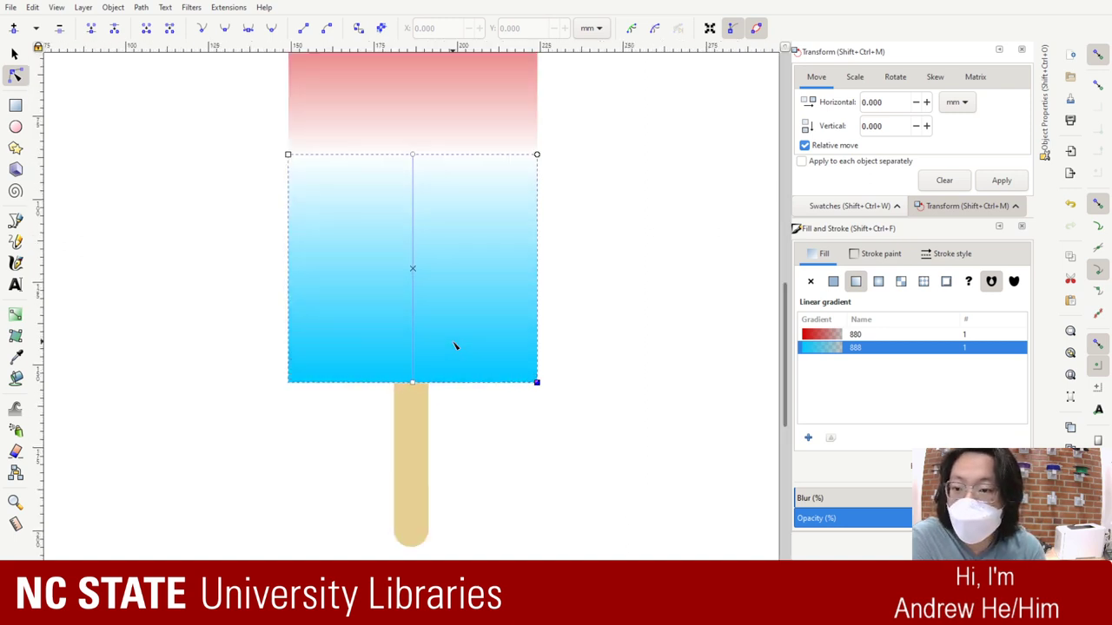
{"action": "key", "text": "plus"}
{"action": "key", "text": "plus"}
{"action": "scroll", "coordinate": [454, 346], "scroll_direction": "up", "scroll_amount": 4}
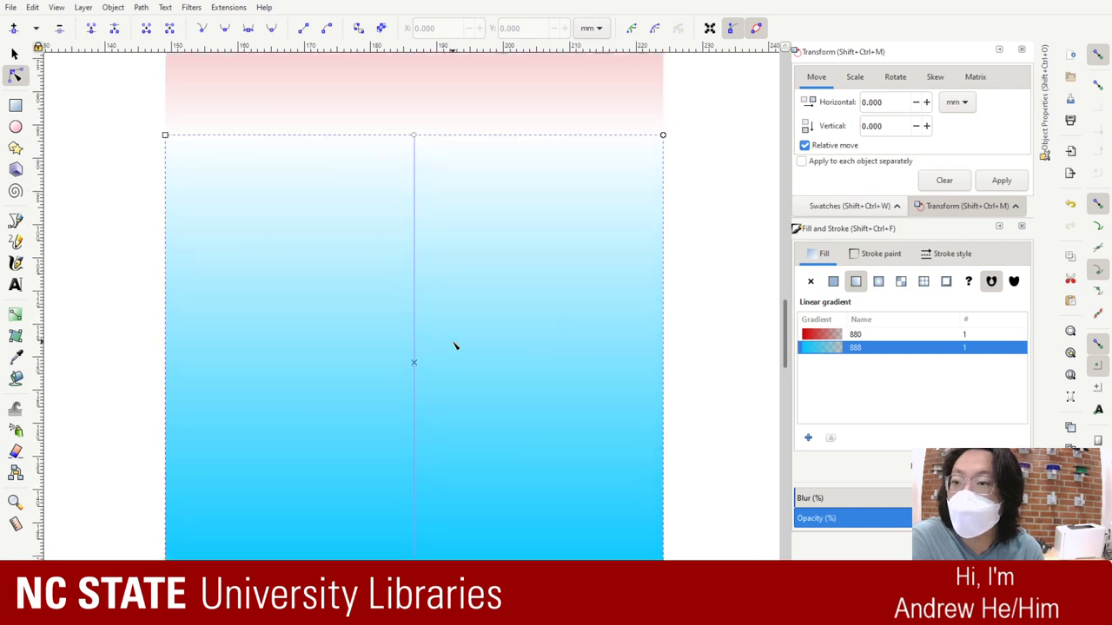
{"action": "scroll", "coordinate": [663, 441], "scroll_direction": "down", "scroll_amount": 4}
{"action": "scroll", "coordinate": [655, 380], "scroll_direction": "up", "scroll_amount": 7}
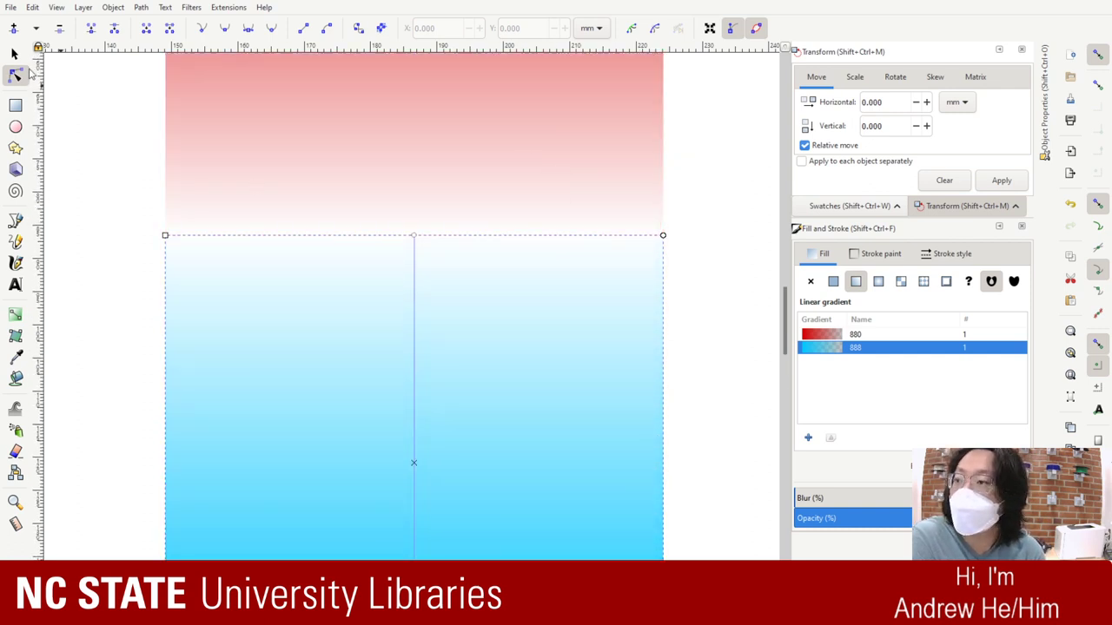
{"action": "scroll", "coordinate": [411, 199], "scroll_direction": "down", "scroll_amount": 5}
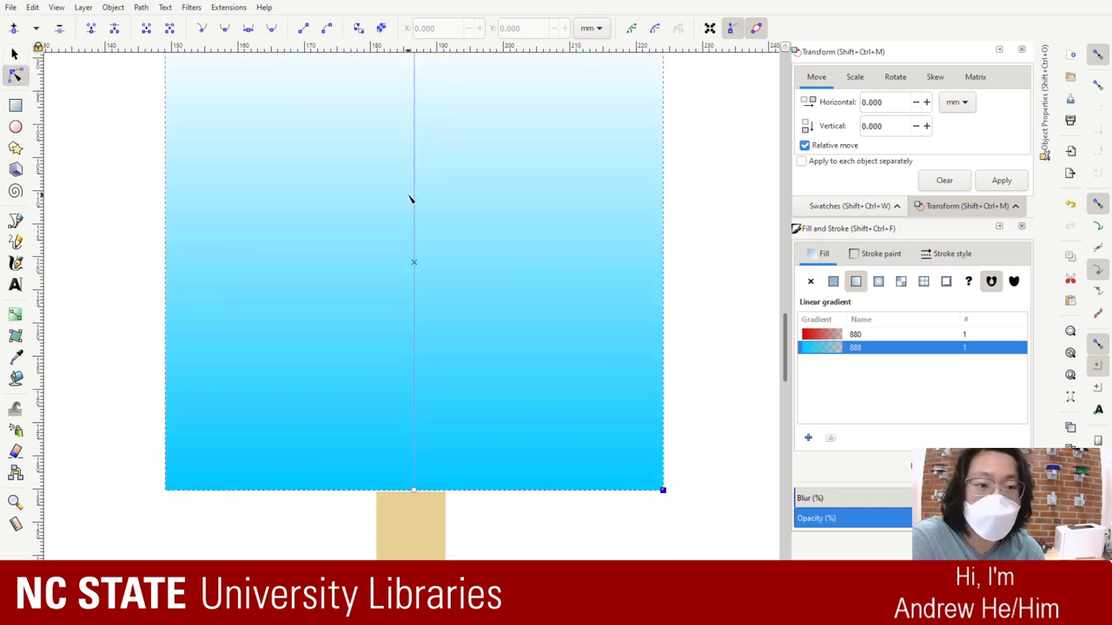
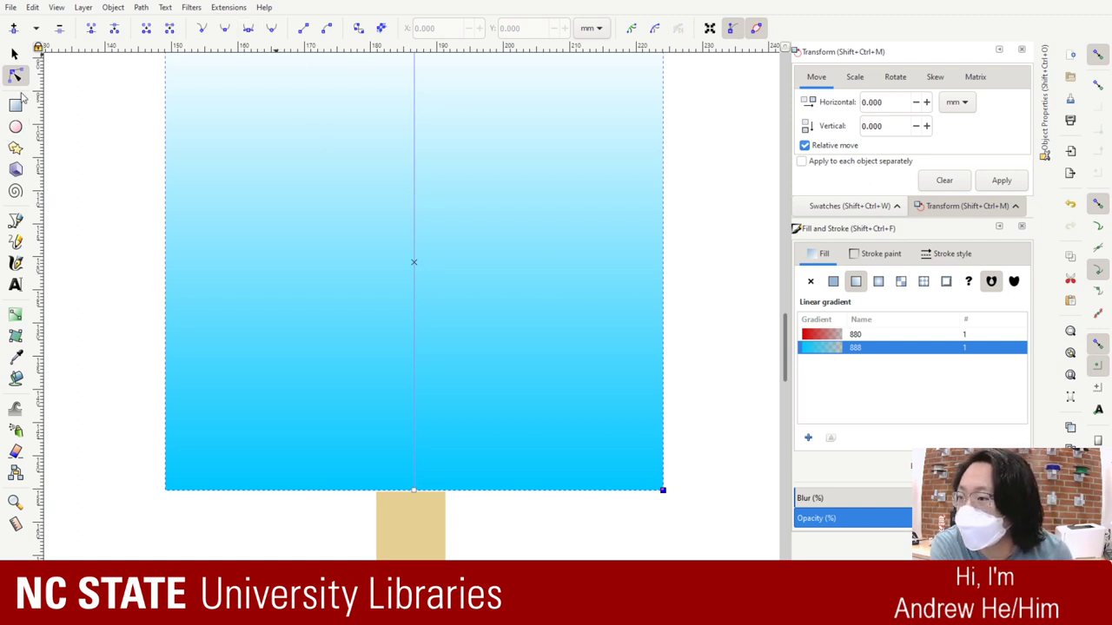
Step: Try to draw a curved outline with the Pen tool from the blue half's lower-right corner, and undo it
{"action": "left_click", "coordinate": [14, 220]}
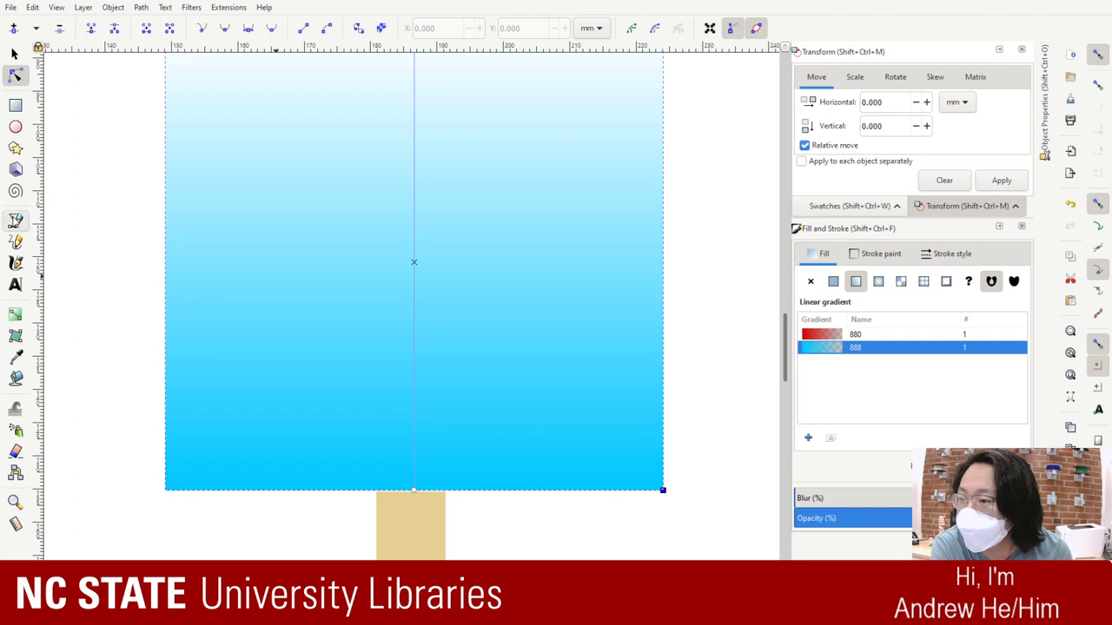
{"action": "left_click", "coordinate": [664, 493]}
{"action": "left_click_drag", "start_coordinate": [663, 489], "coordinate": [713, 366]}
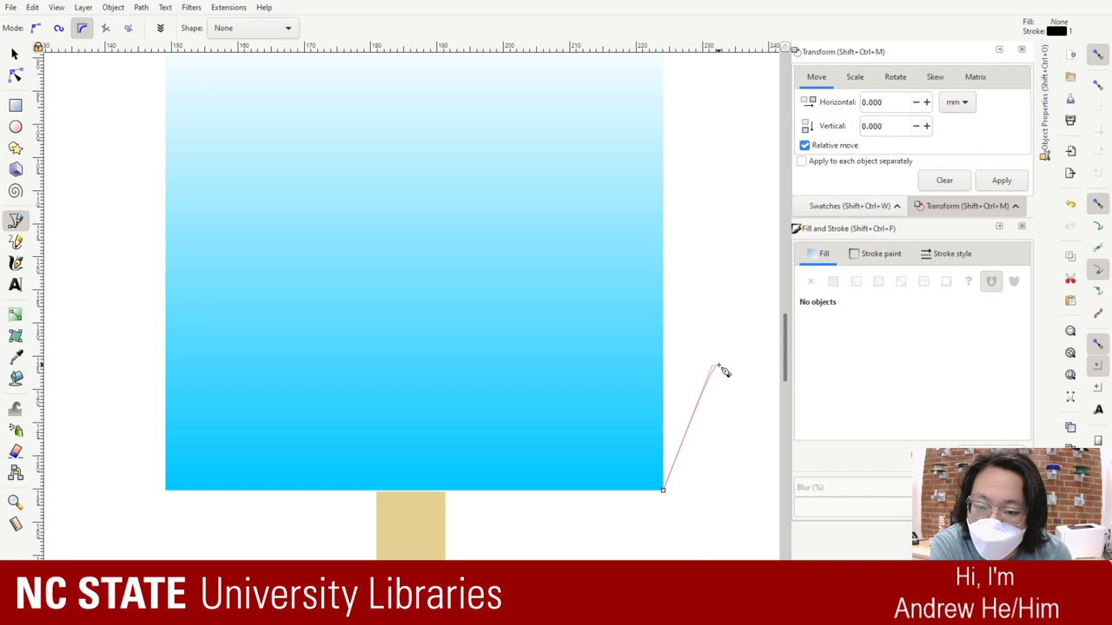
{"action": "left_click", "coordinate": [747, 453]}
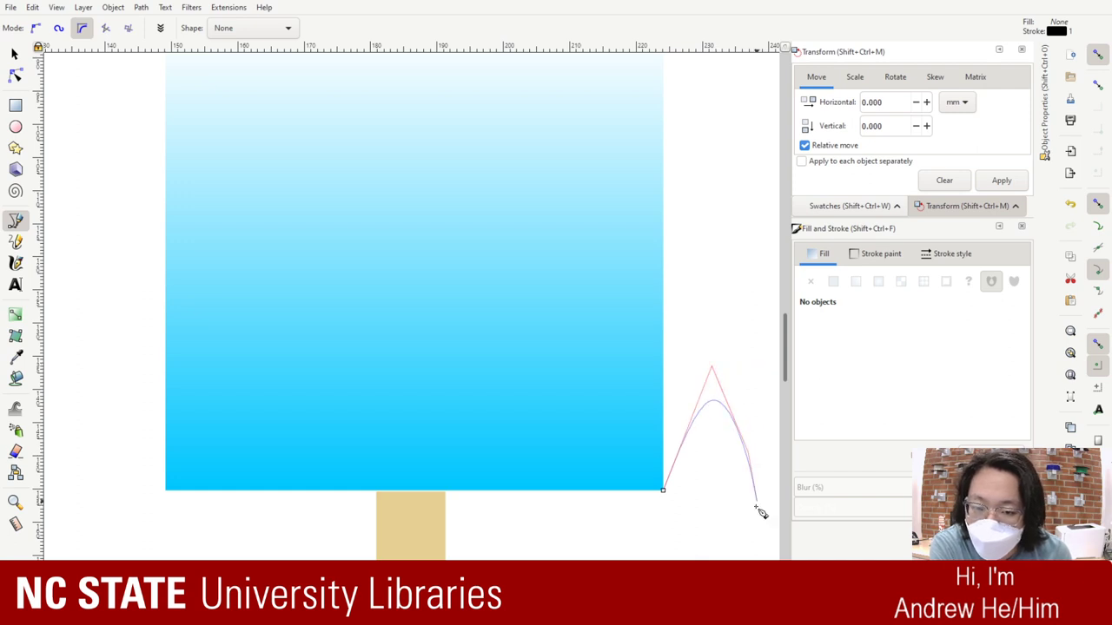
{"action": "left_click", "coordinate": [665, 489]}
{"action": "key", "text": "ctrl+z"}
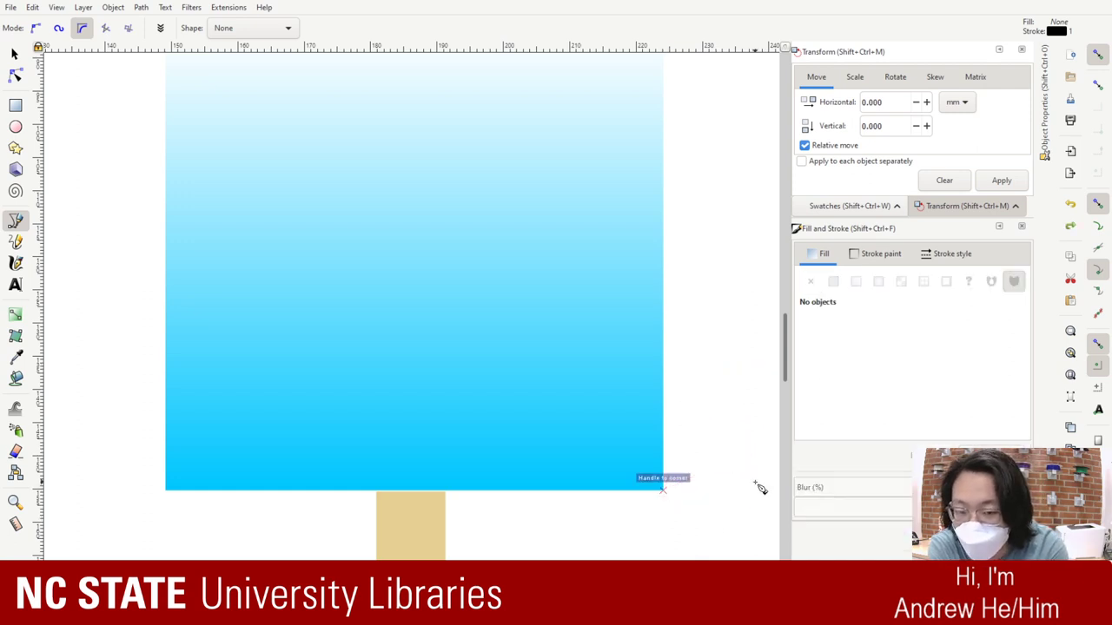
Step: Select the gradient block and examine its red-to-blue transition and its junction with the stick
{"action": "left_click", "coordinate": [14, 54]}
{"action": "left_click", "coordinate": [464, 206]}
{"action": "scroll", "coordinate": [469, 213], "scroll_direction": "up", "scroll_amount": 1}
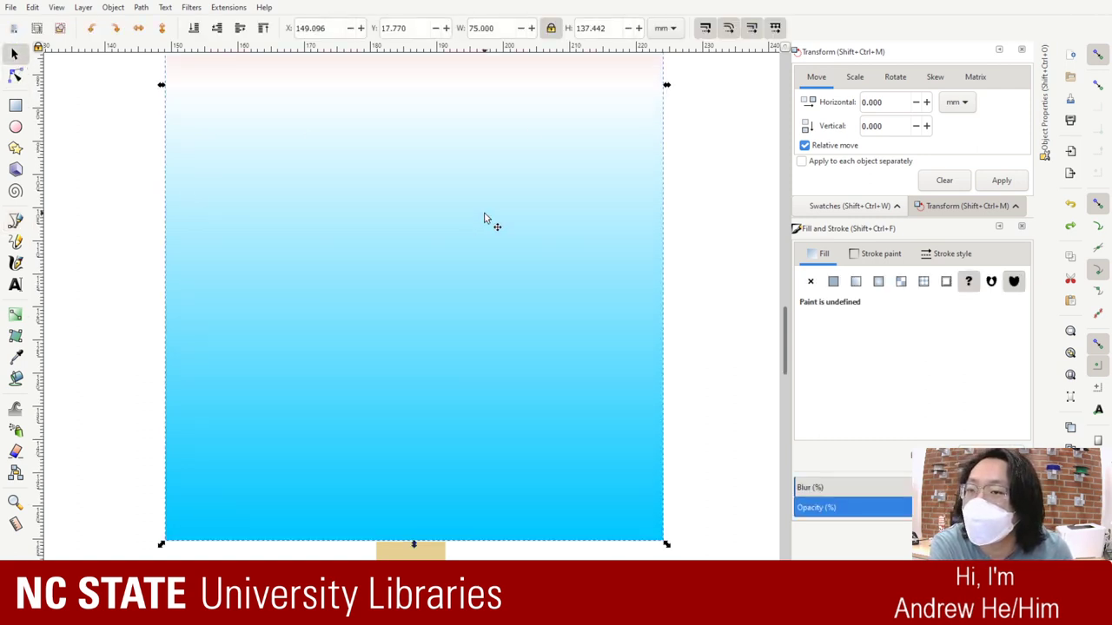
{"action": "scroll", "coordinate": [489, 219], "scroll_direction": "down", "scroll_amount": 2}
{"action": "scroll", "coordinate": [489, 221], "scroll_direction": "up", "scroll_amount": 6}
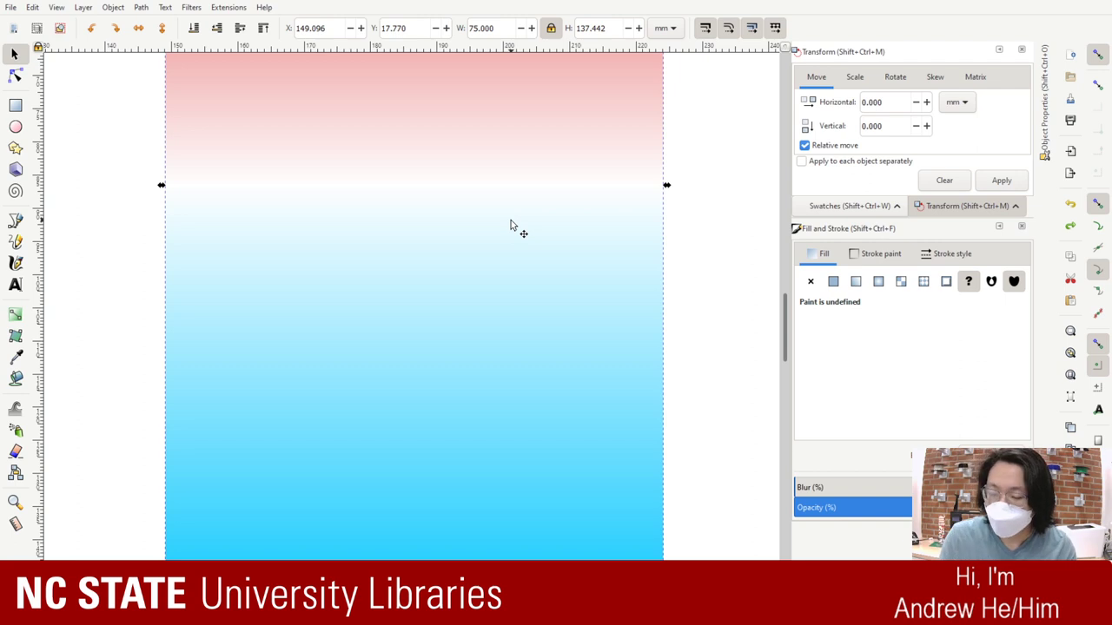
{"action": "key", "text": "minus"}
{"action": "key", "text": "minus"}
{"action": "key", "text": "minus"}
{"action": "key", "text": "minus"}
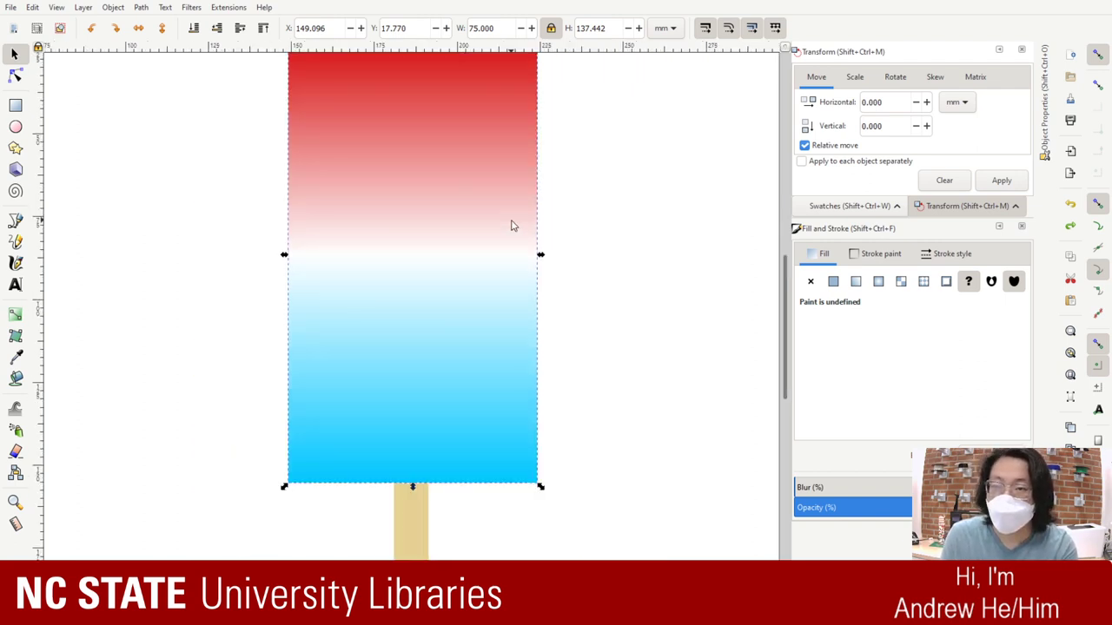
Step: Draw a tall tan ellipse about 134 × 234 mm and move it into the empty area left of the popsicle
{"action": "left_click", "coordinate": [15, 127]}
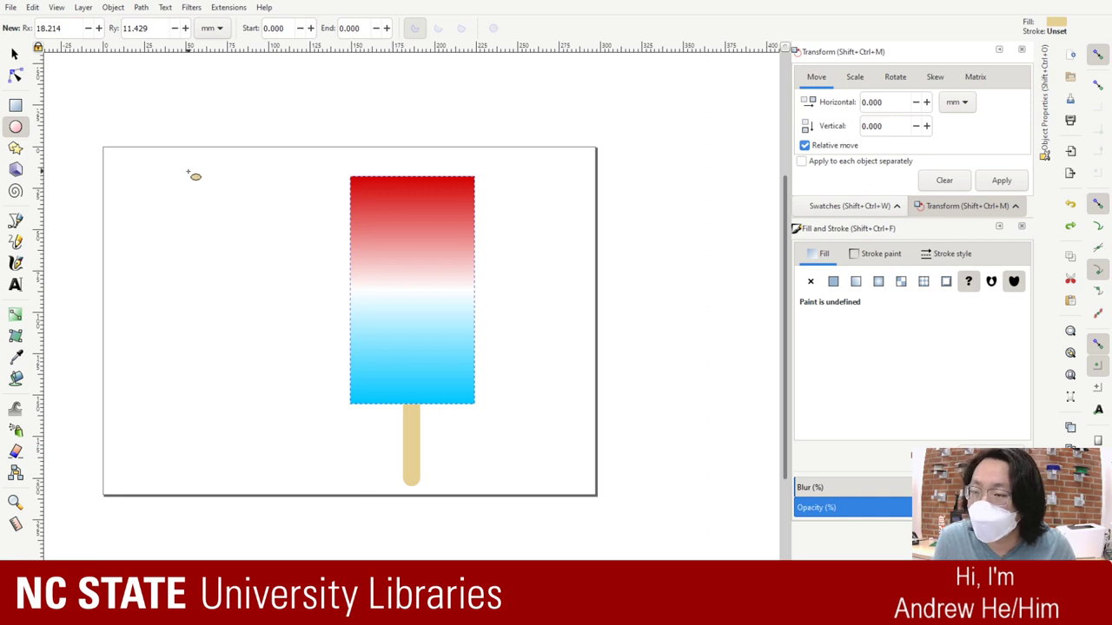
{"action": "left_click_drag", "start_coordinate": [184, 178], "coordinate": [298, 377]}
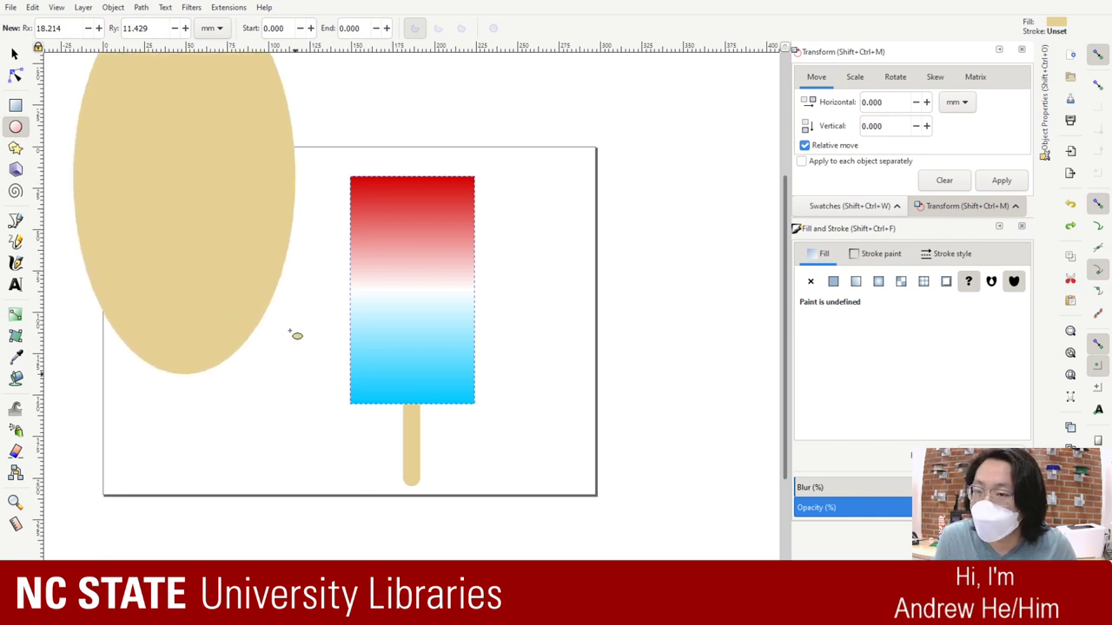
{"action": "left_click_drag", "start_coordinate": [223, 174], "coordinate": [235, 290]}
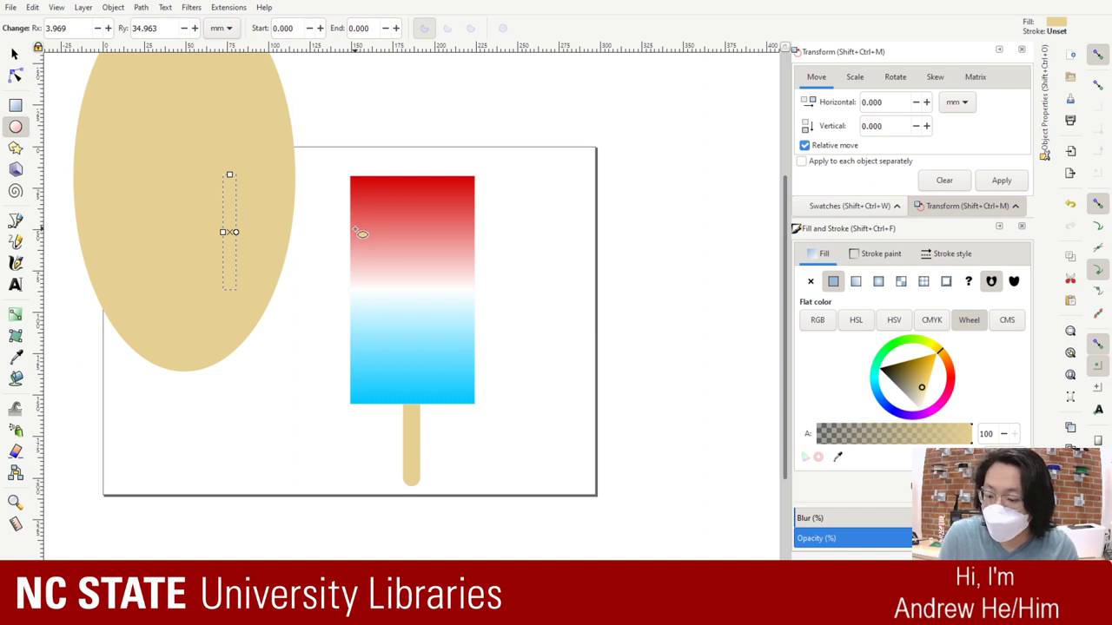
{"action": "key", "text": "Escape"}
{"action": "left_click", "coordinate": [15, 54]}
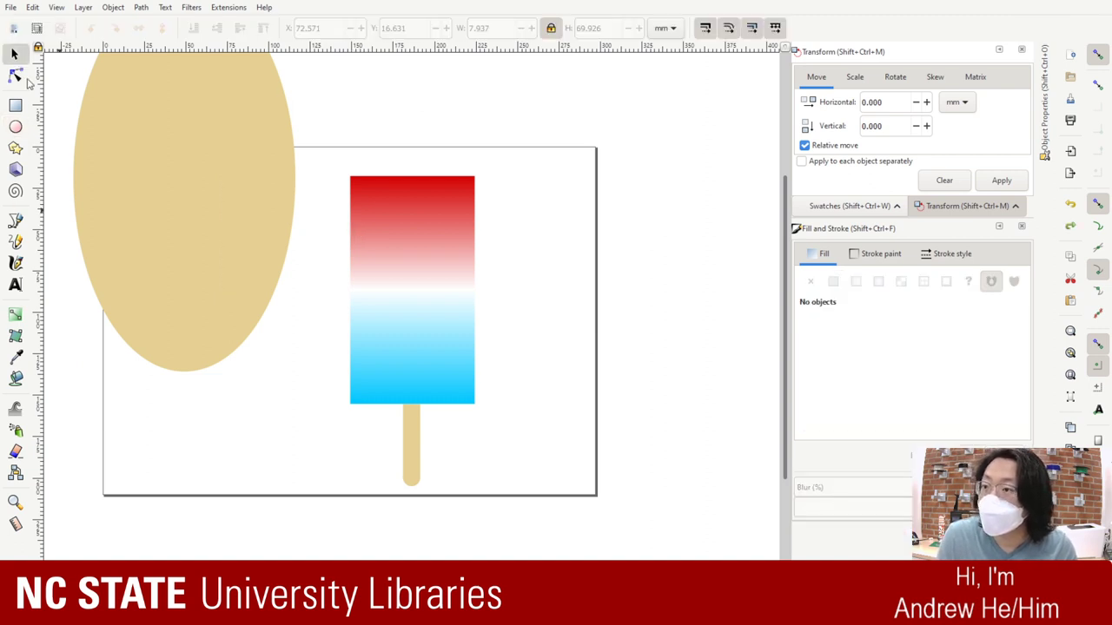
{"action": "left_click_drag", "start_coordinate": [185, 311], "coordinate": [232, 449]}
Step: Set the tan ellipse's width to 75 mm with its proportions locked, matching the popsicle body's width
{"action": "left_click", "coordinate": [414, 257]}
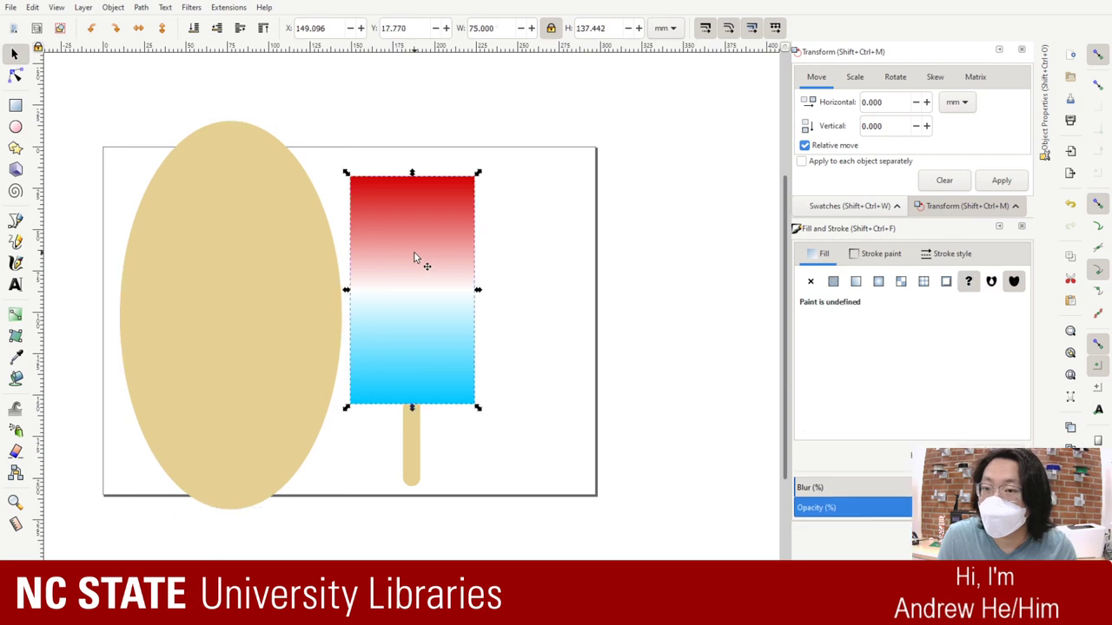
{"action": "left_click", "coordinate": [261, 298]}
{"action": "left_click", "coordinate": [503, 23]}
{"action": "key", "text": "ctrl+a"}
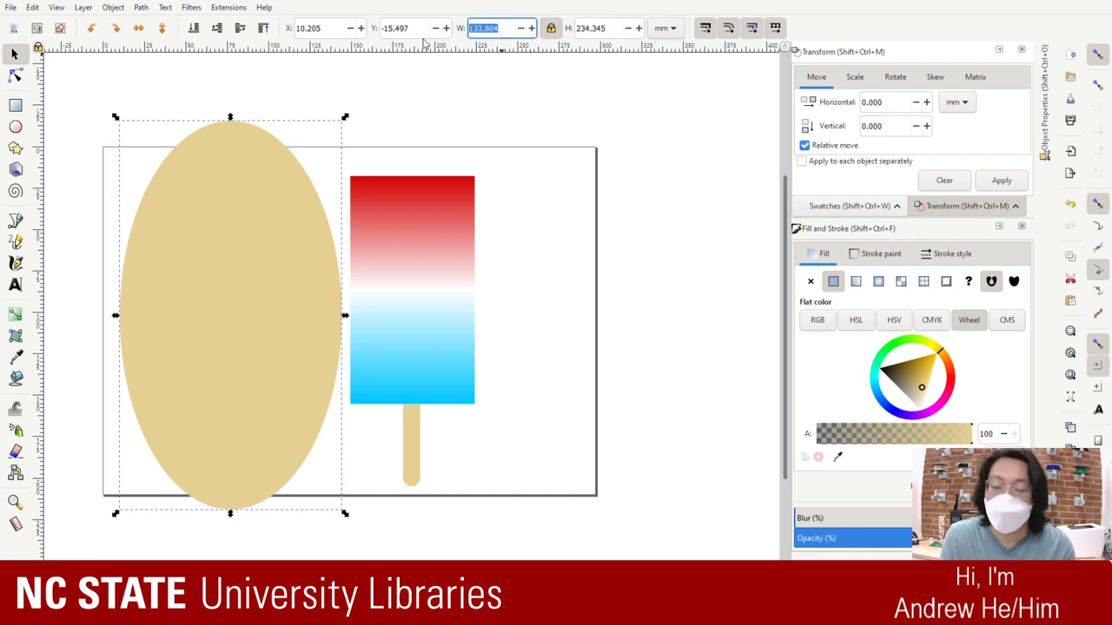
{"action": "type", "text": "75"}
{"action": "key", "text": "Return"}
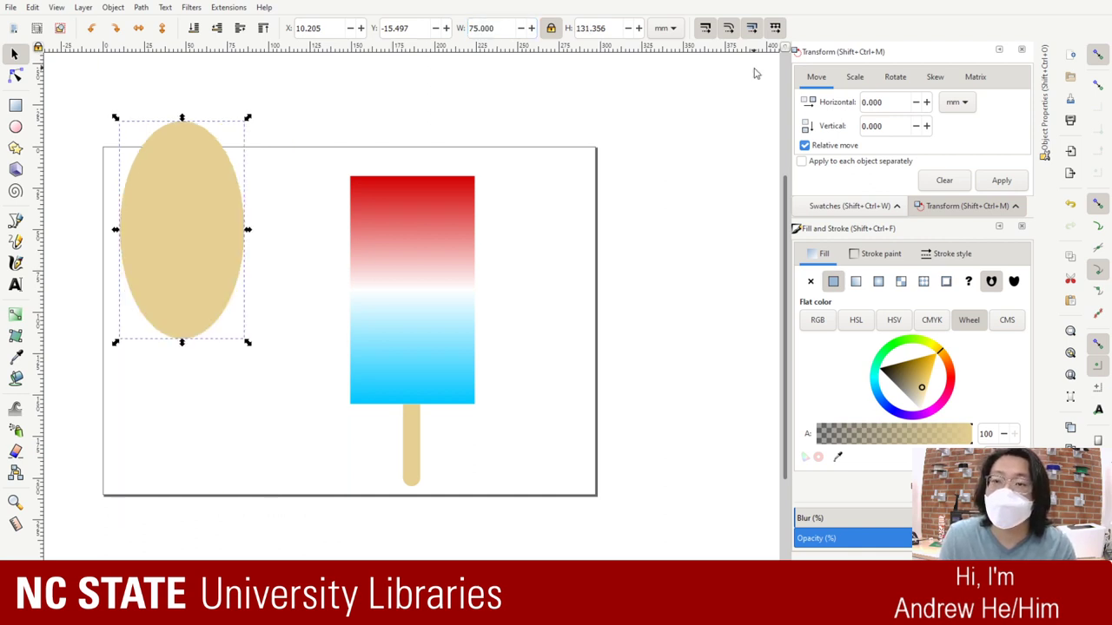
Step: Unlock the ellipse's proportions and set its height to 137.422 mm
{"action": "left_click", "coordinate": [639, 28]}
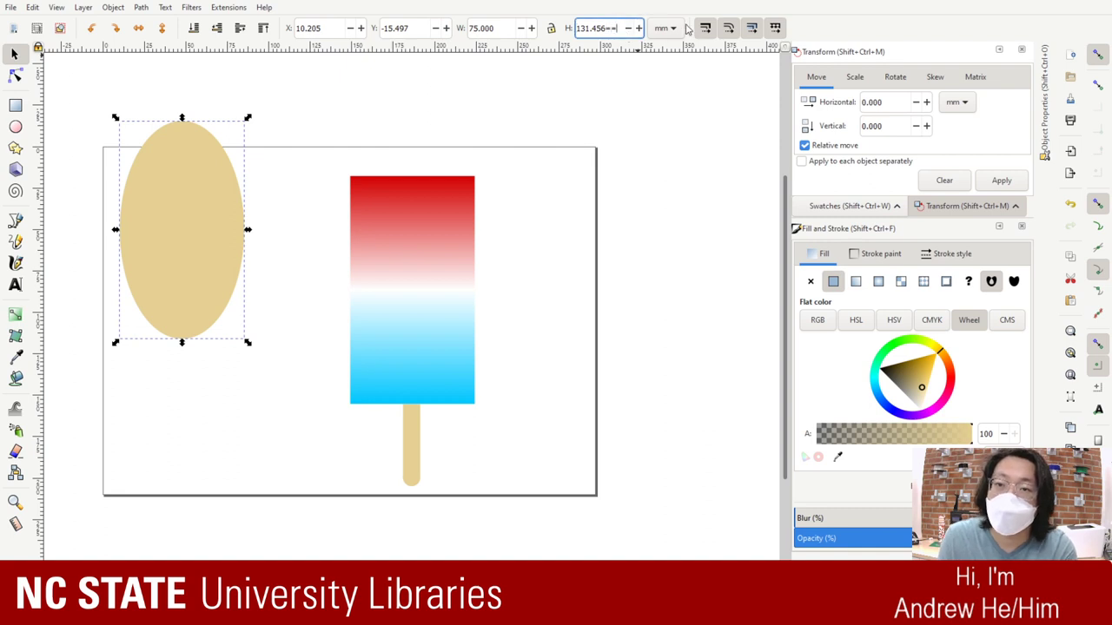
{"action": "key", "text": "BackSpace"}
{"action": "key", "text": "BackSpace"}
{"action": "key", "text": "BackSpace"}
{"action": "key", "text": "BackSpace"}
{"action": "key", "text": "BackSpace"}
{"action": "type", "text": "7.422"}
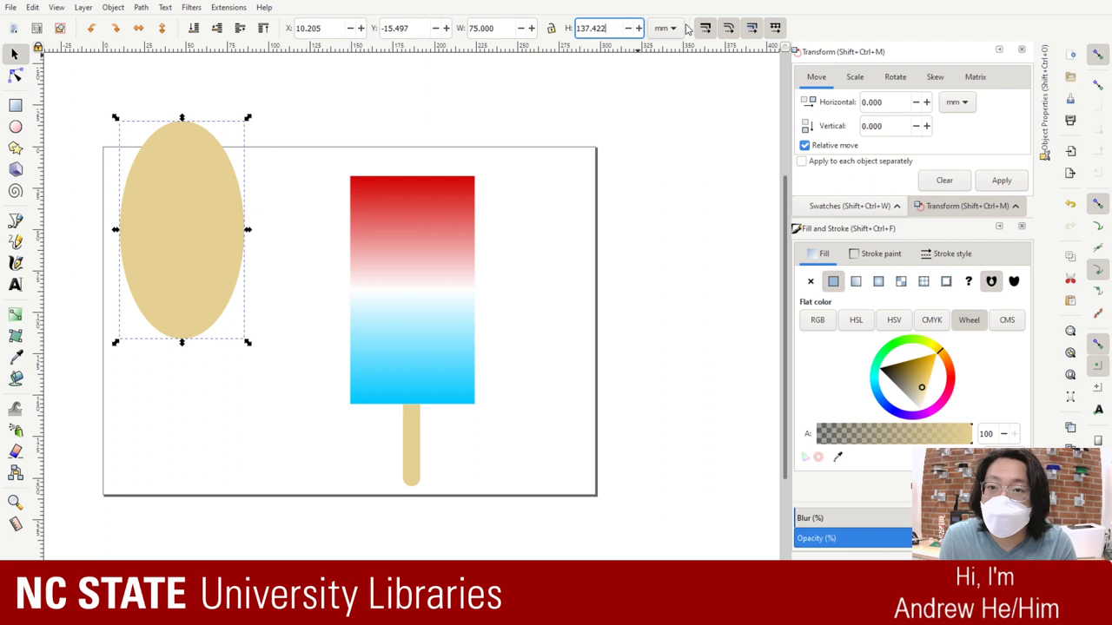
{"action": "key", "text": "Return"}
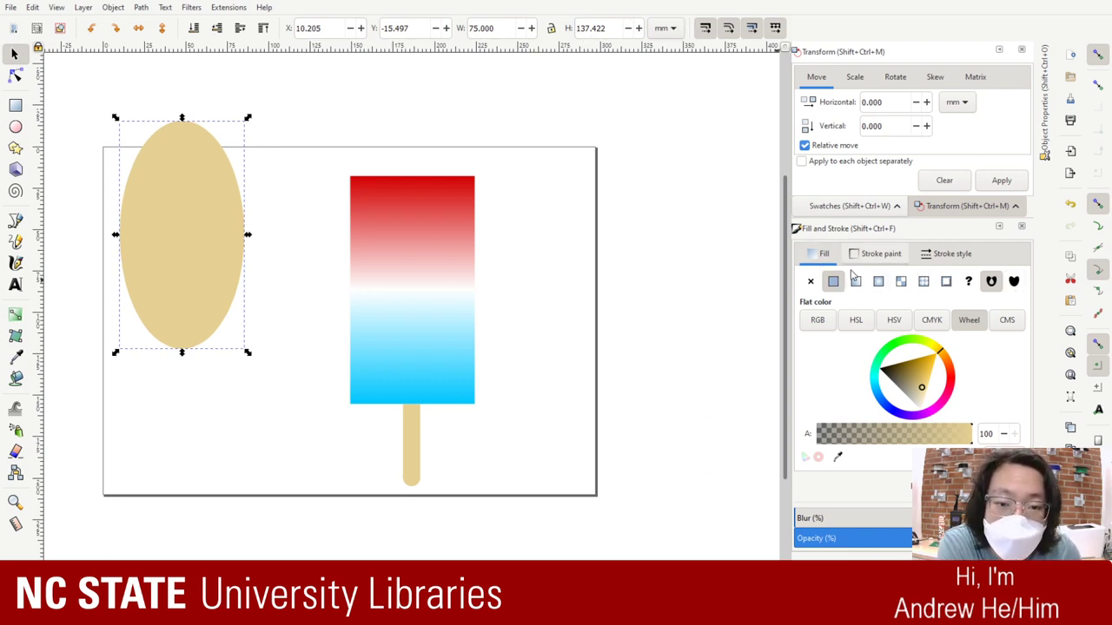
Step: Fill the ellipse with a linear gradient, using the existing blue gradient 888
{"action": "left_click", "coordinate": [875, 283]}
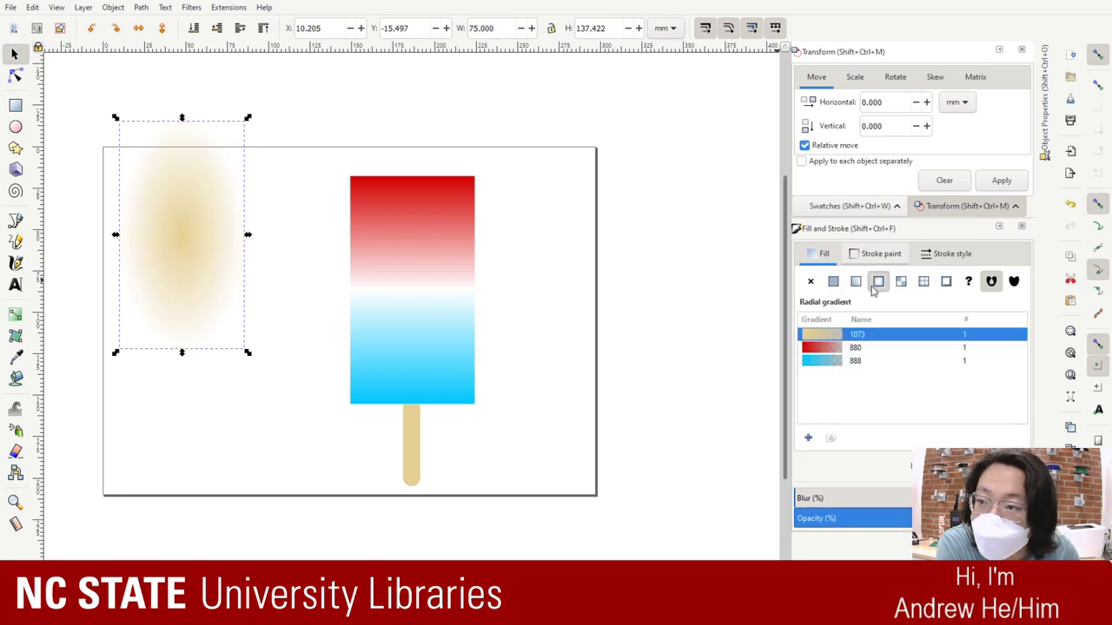
{"action": "left_click", "coordinate": [856, 282]}
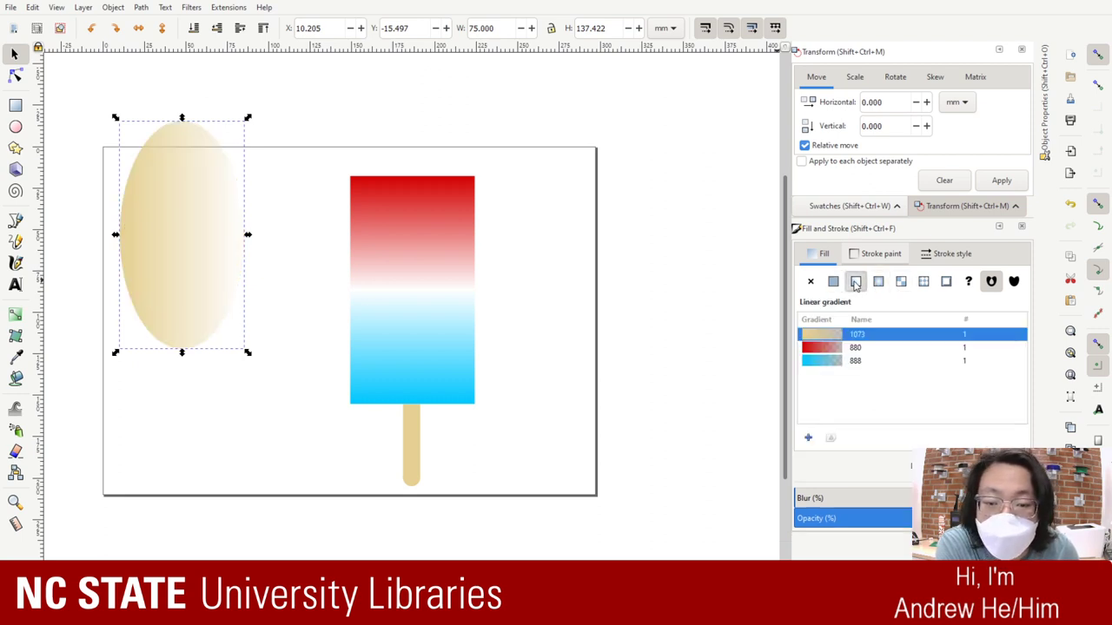
{"action": "left_click", "coordinate": [841, 360]}
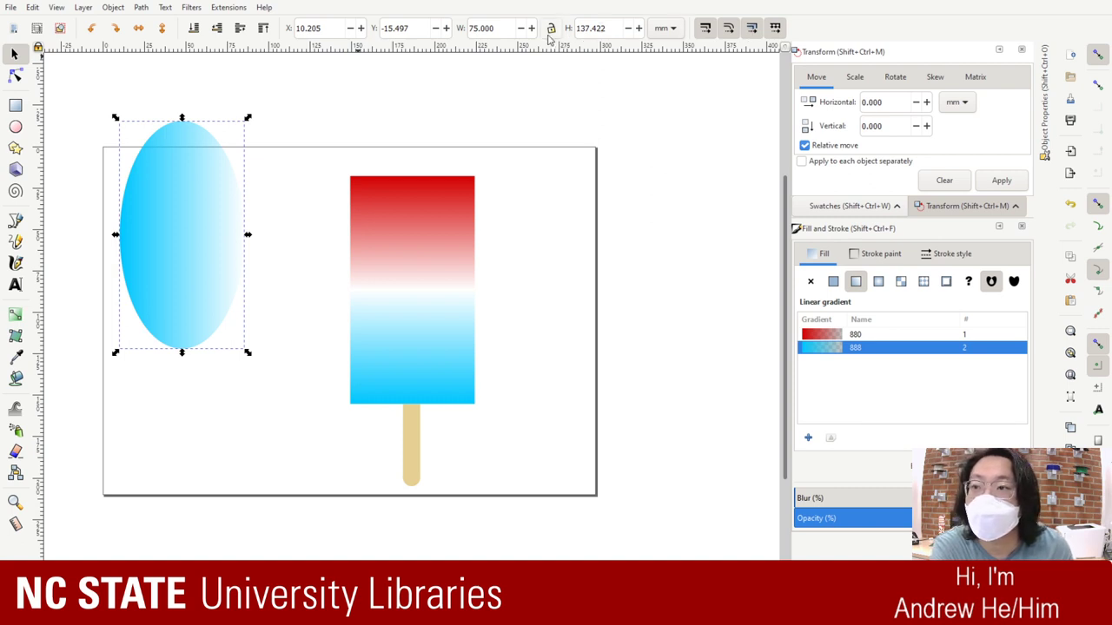
Step: Resize the gradient ellipse to 137.422 mm wide and 75 mm high
{"action": "triple_click", "coordinate": [512, 29]}
{"action": "type", "text": "137.422"}
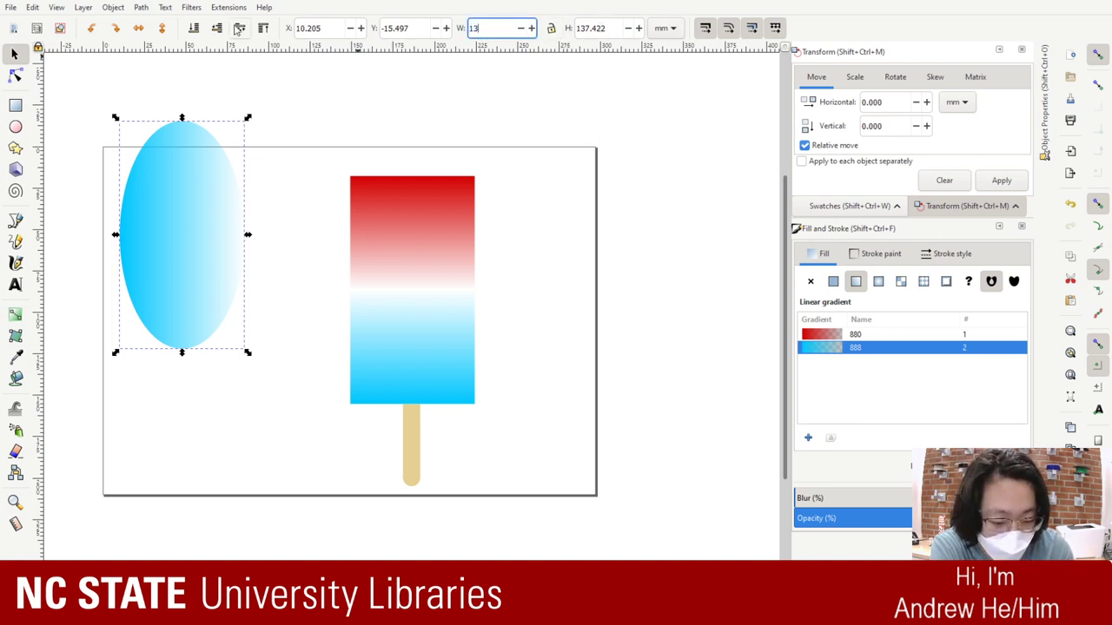
{"action": "key", "text": "Return"}
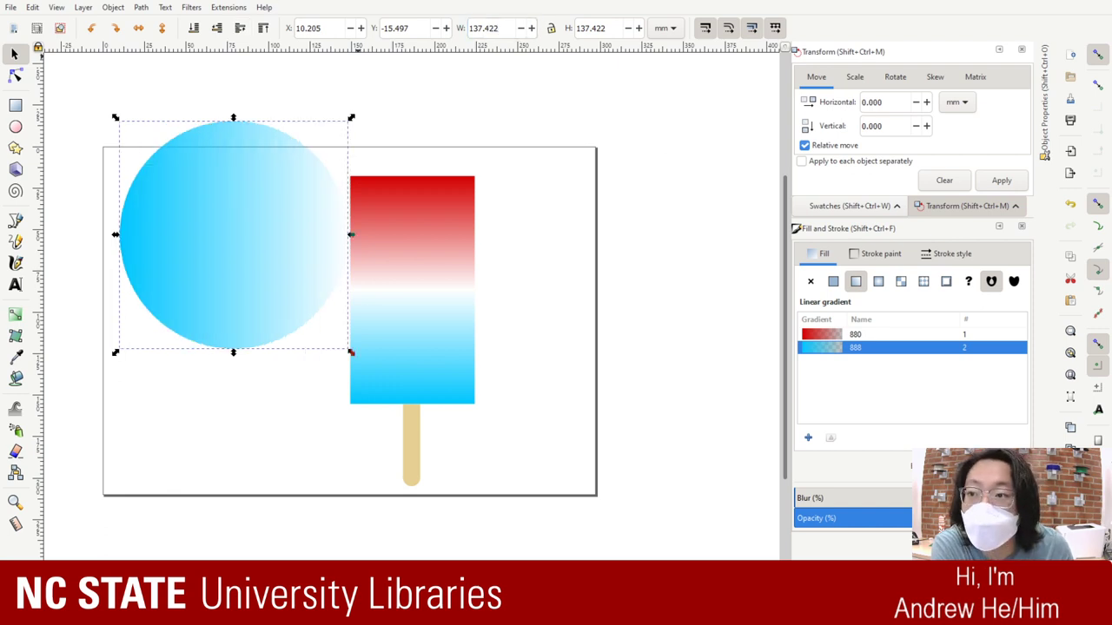
{"action": "triple_click", "coordinate": [611, 28]}
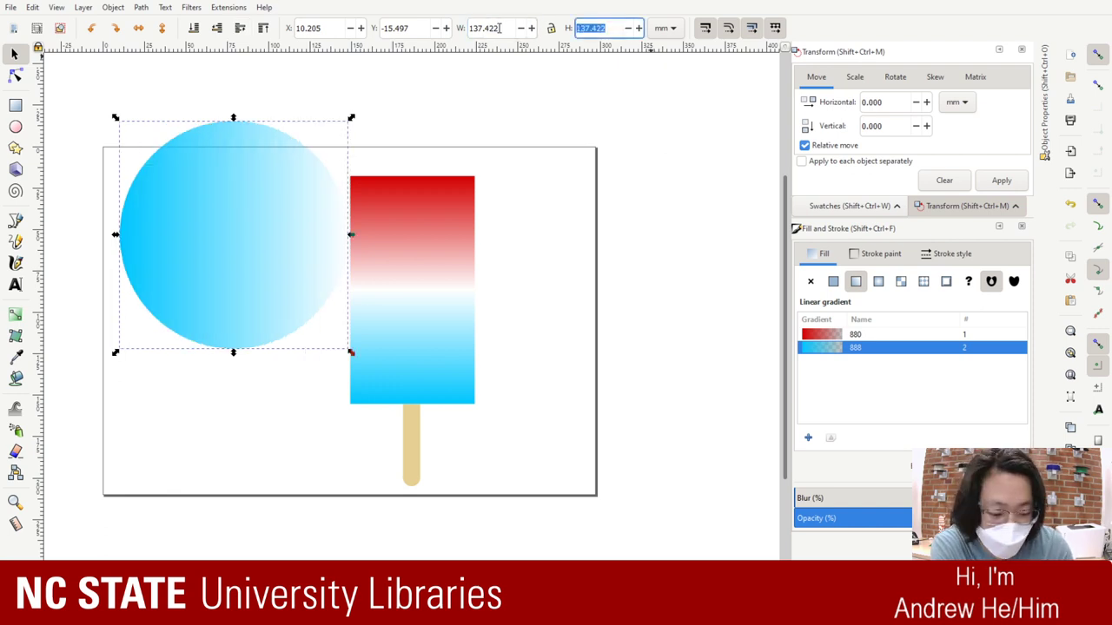
{"action": "type", "text": "75"}
{"action": "key", "text": "Return"}
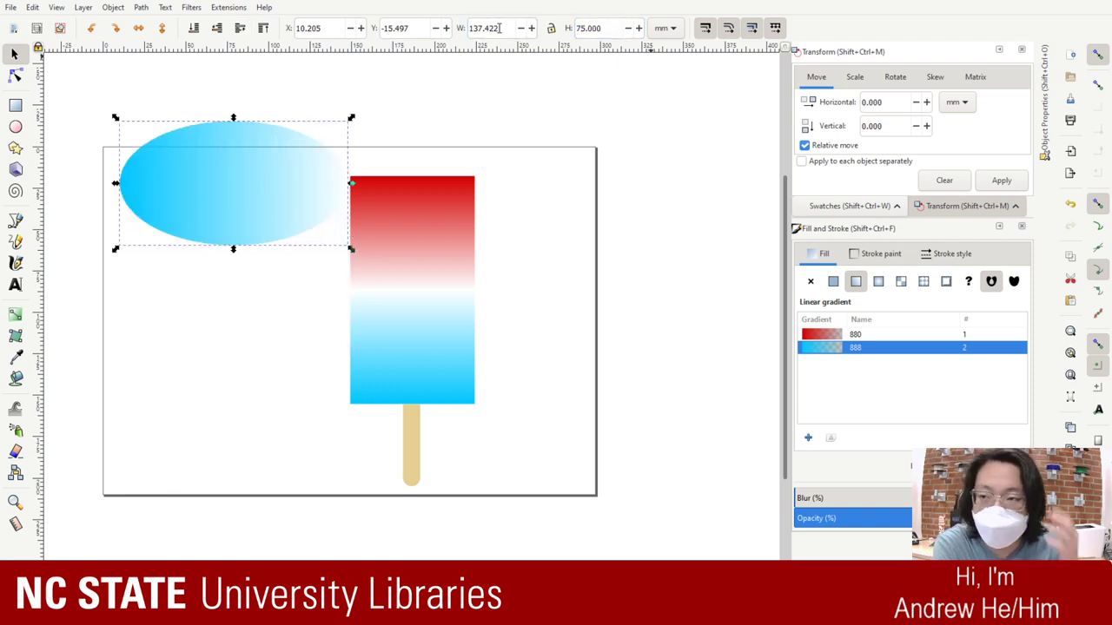
Step: Rotate the ellipse upright with its solid blue end at the bottom and move it to the right of the popsicle
{"action": "left_click", "coordinate": [116, 28]}
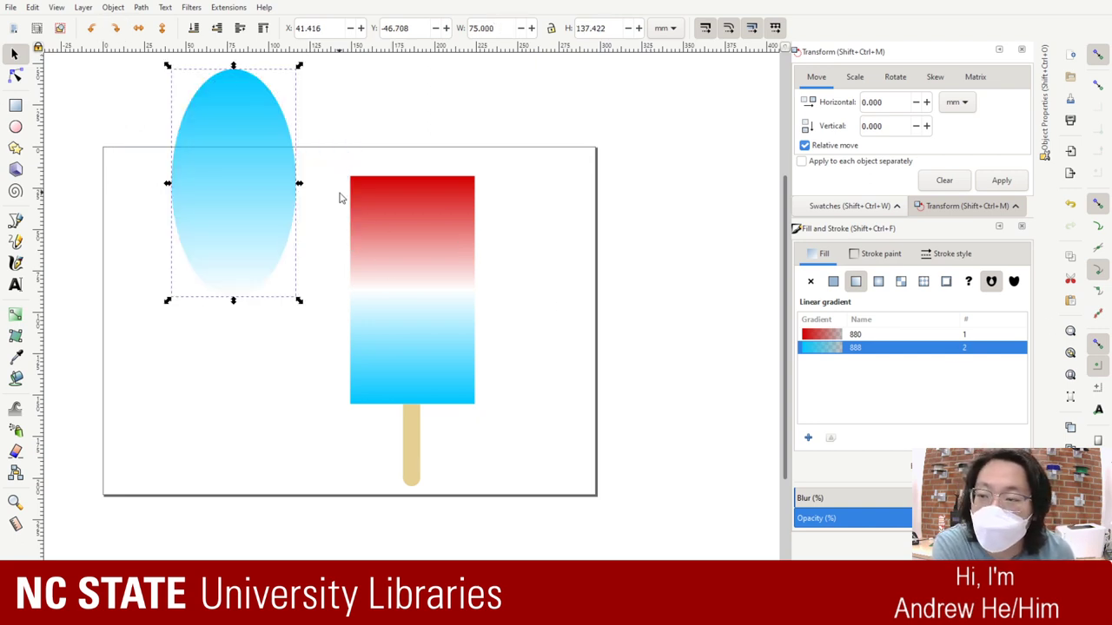
{"action": "left_click", "coordinate": [91, 27]}
{"action": "left_click", "coordinate": [90, 27]}
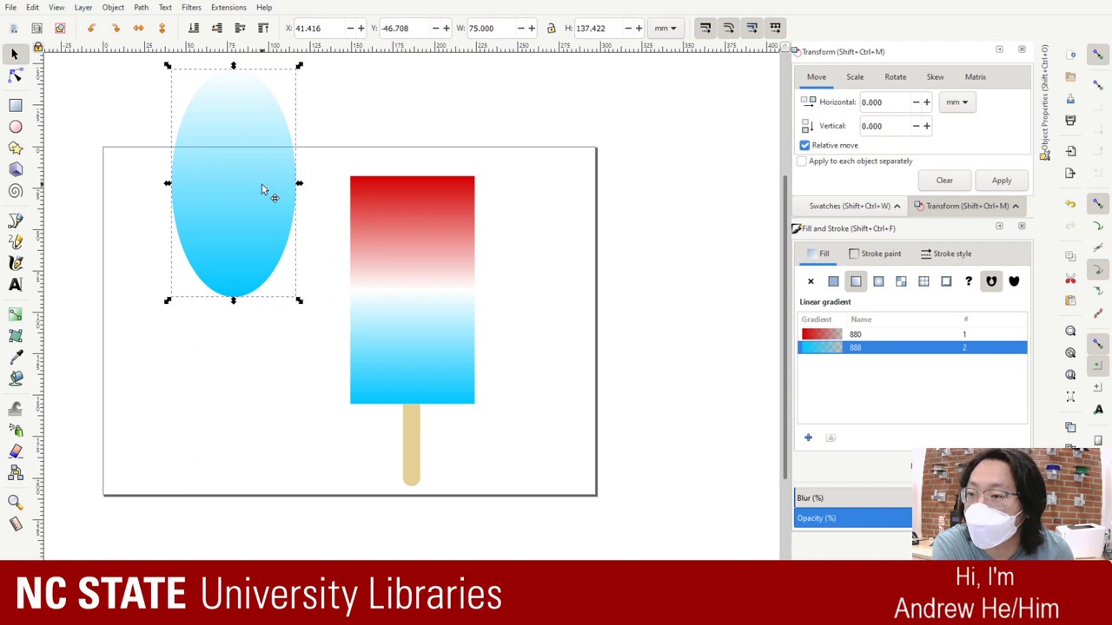
{"action": "left_click_drag", "start_coordinate": [263, 185], "coordinate": [294, 288]}
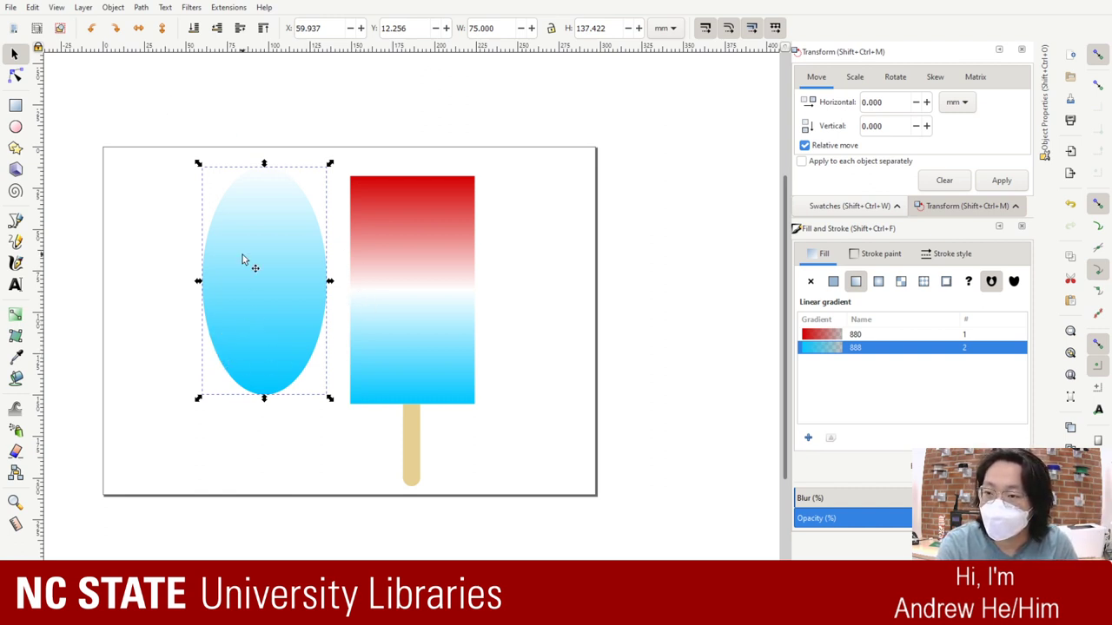
{"action": "left_click_drag", "start_coordinate": [243, 259], "coordinate": [569, 293]}
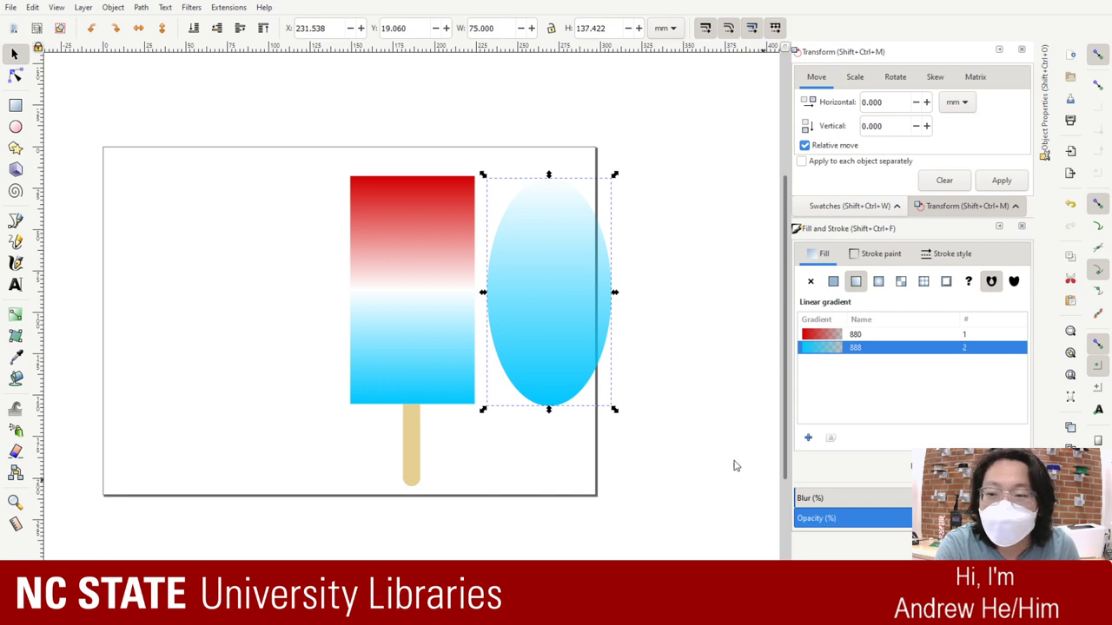
Step: Delete the blue gradient ellipse beside the popsicle
{"action": "left_click", "coordinate": [423, 211]}
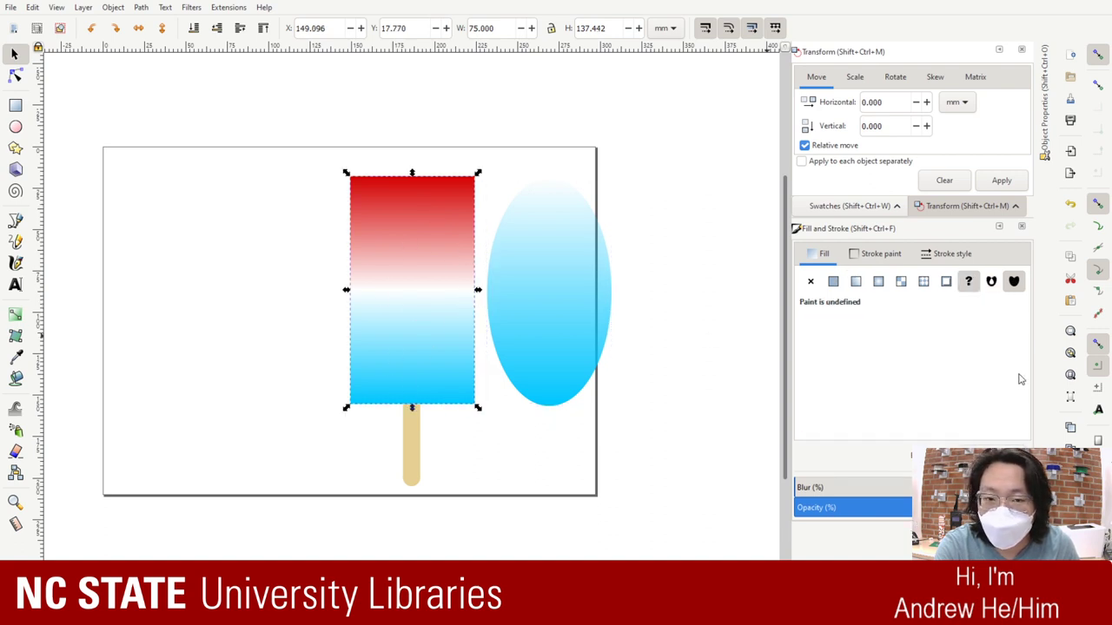
{"action": "left_click", "coordinate": [522, 257]}
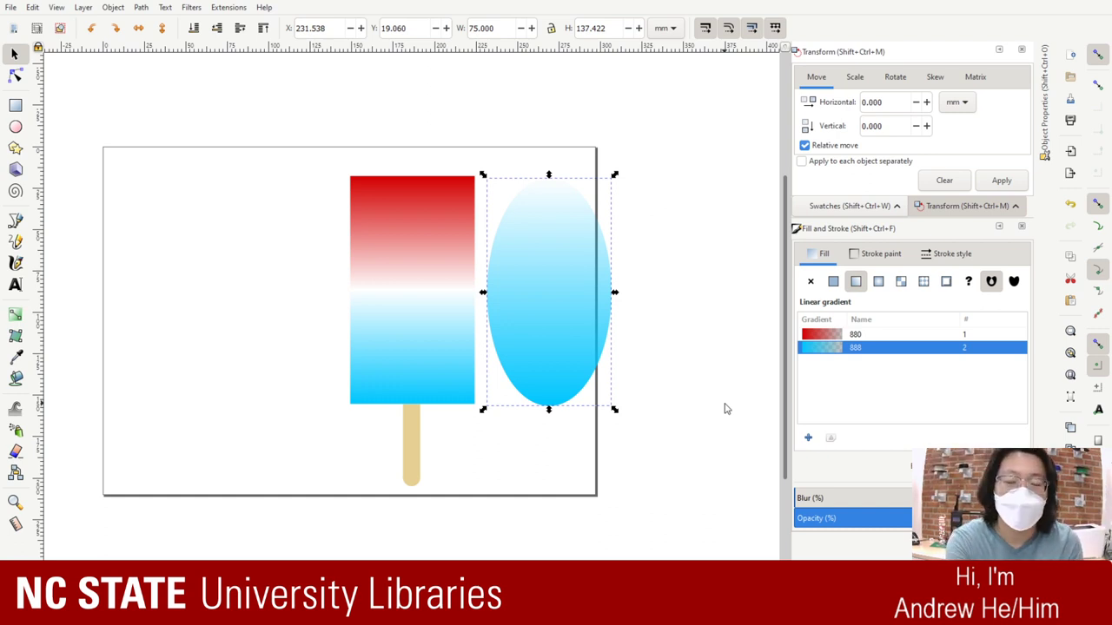
{"action": "left_click", "coordinate": [516, 265]}
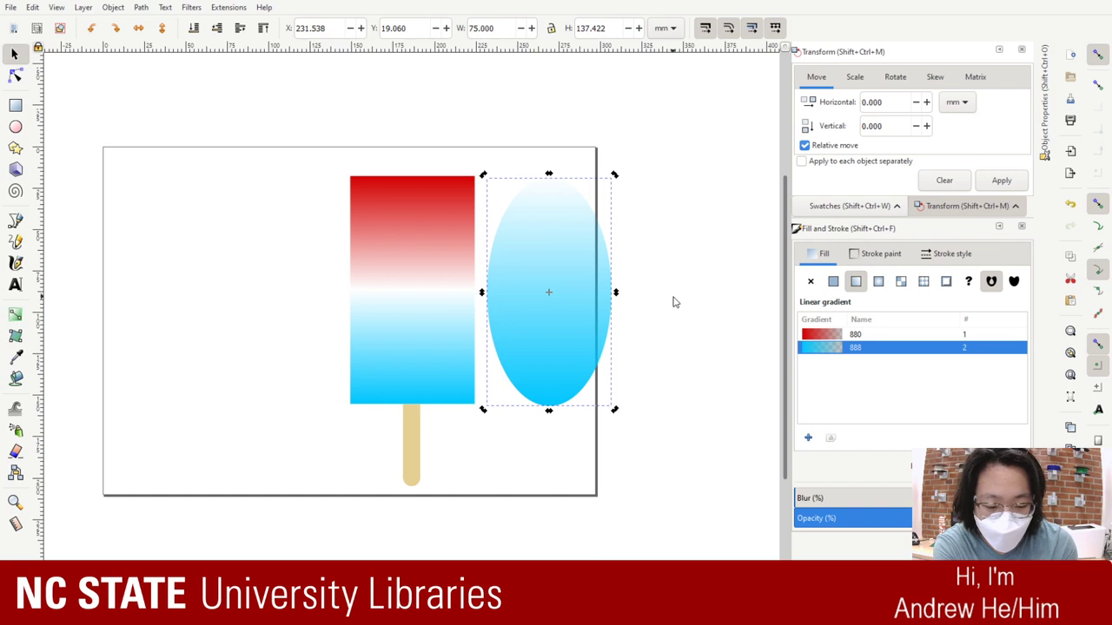
{"action": "key", "text": "plus"}
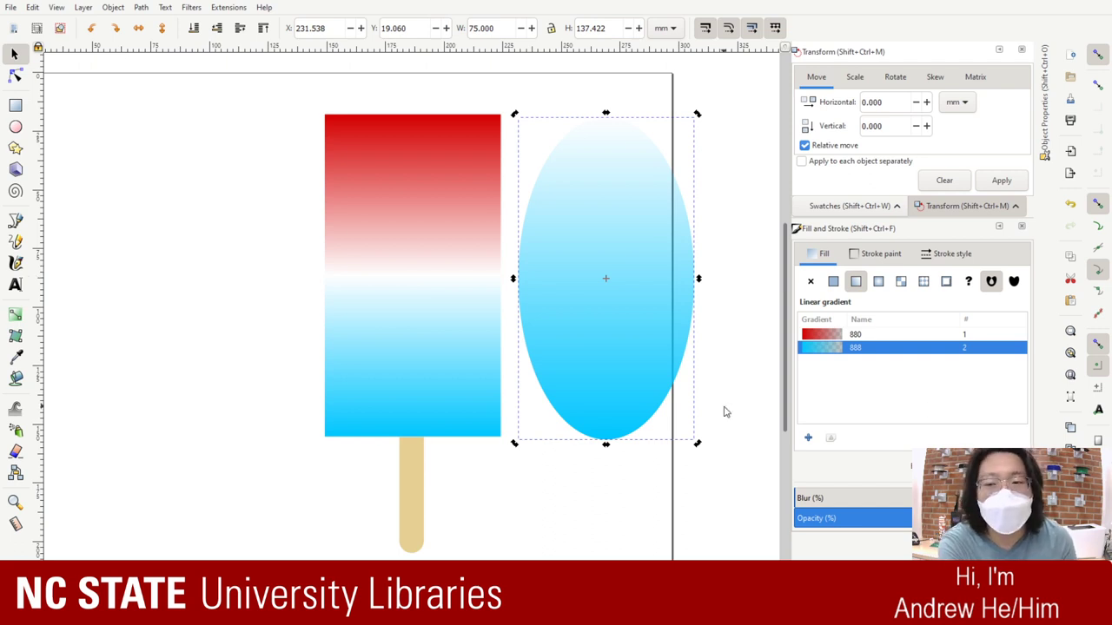
{"action": "left_click", "coordinate": [623, 217]}
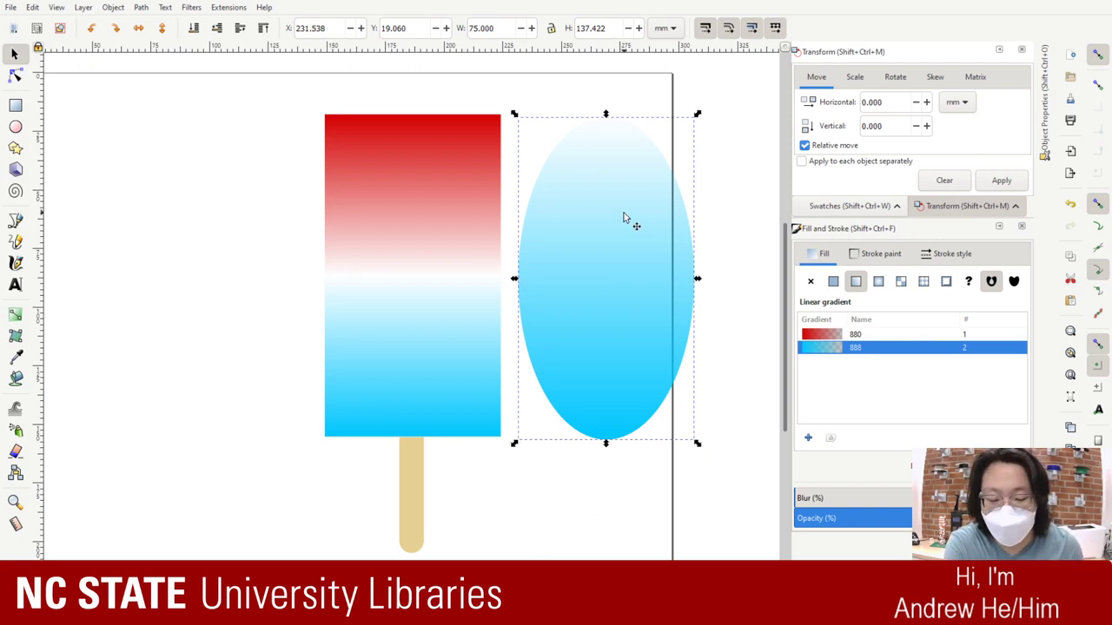
{"action": "key", "text": "Delete"}
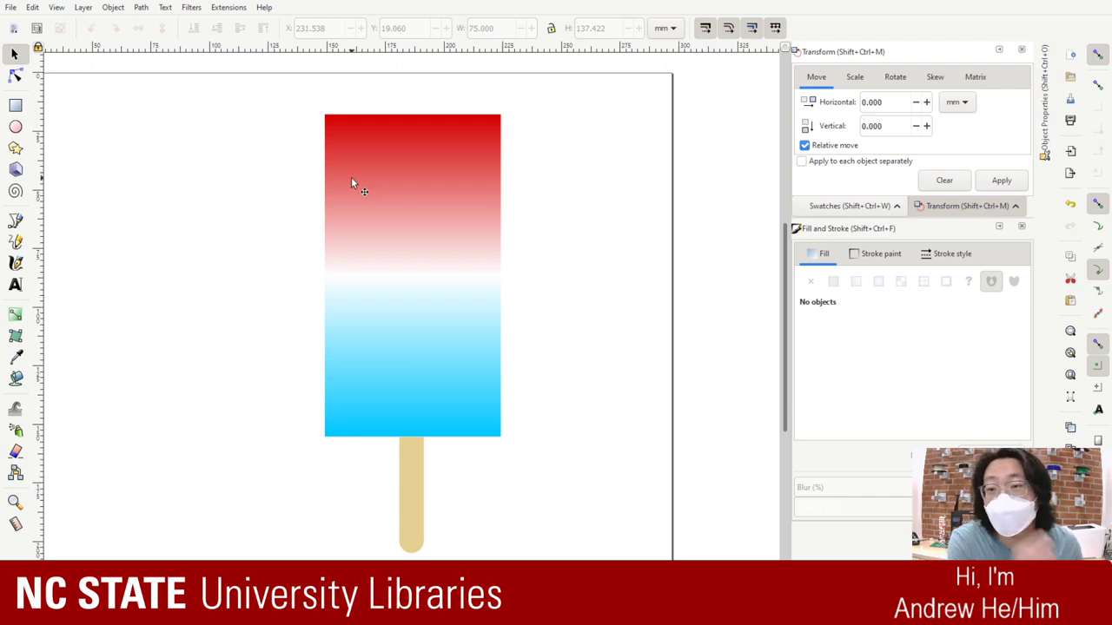
Step: Move the grouped popsicle body off the stick to the left and keep it selected
{"action": "left_click", "coordinate": [389, 200]}
{"action": "left_click_drag", "start_coordinate": [426, 223], "coordinate": [273, 225]}
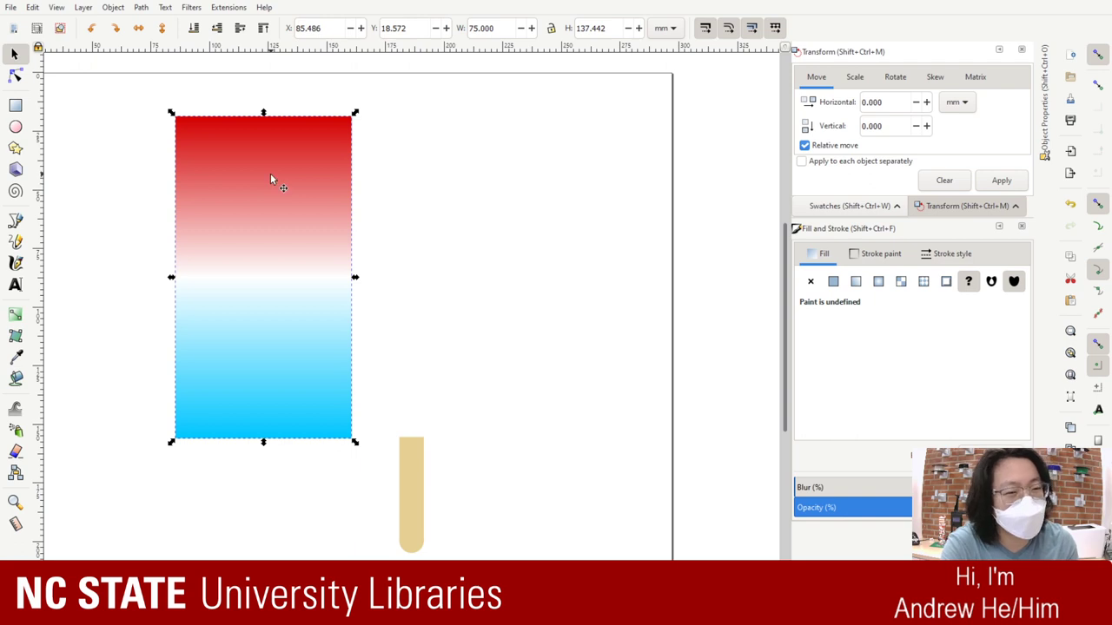
{"action": "left_click", "coordinate": [391, 189]}
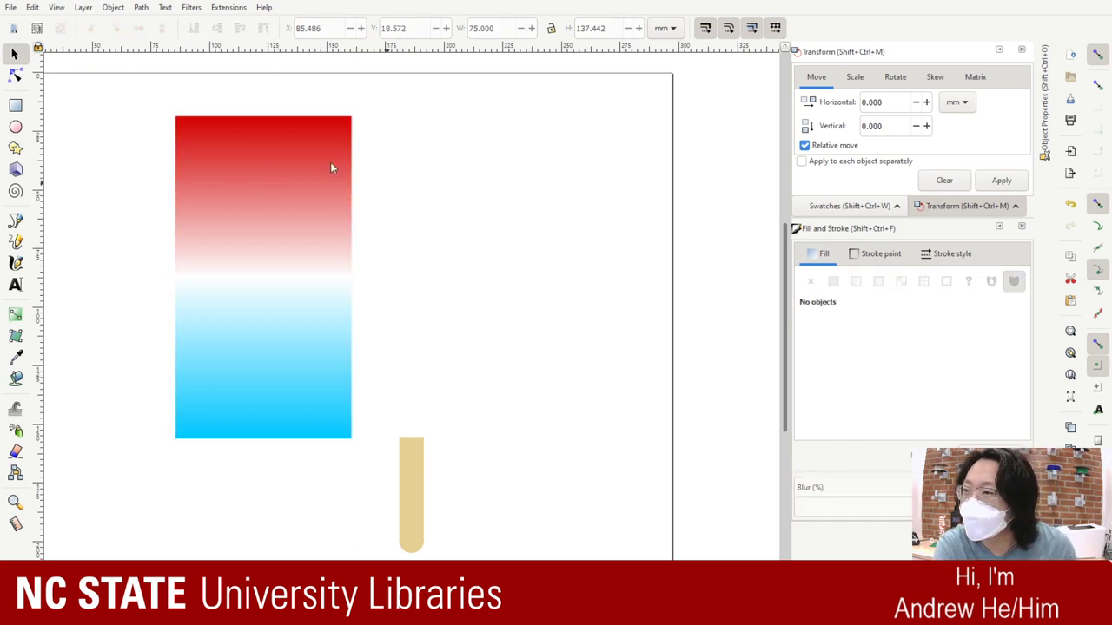
{"action": "left_click", "coordinate": [299, 323]}
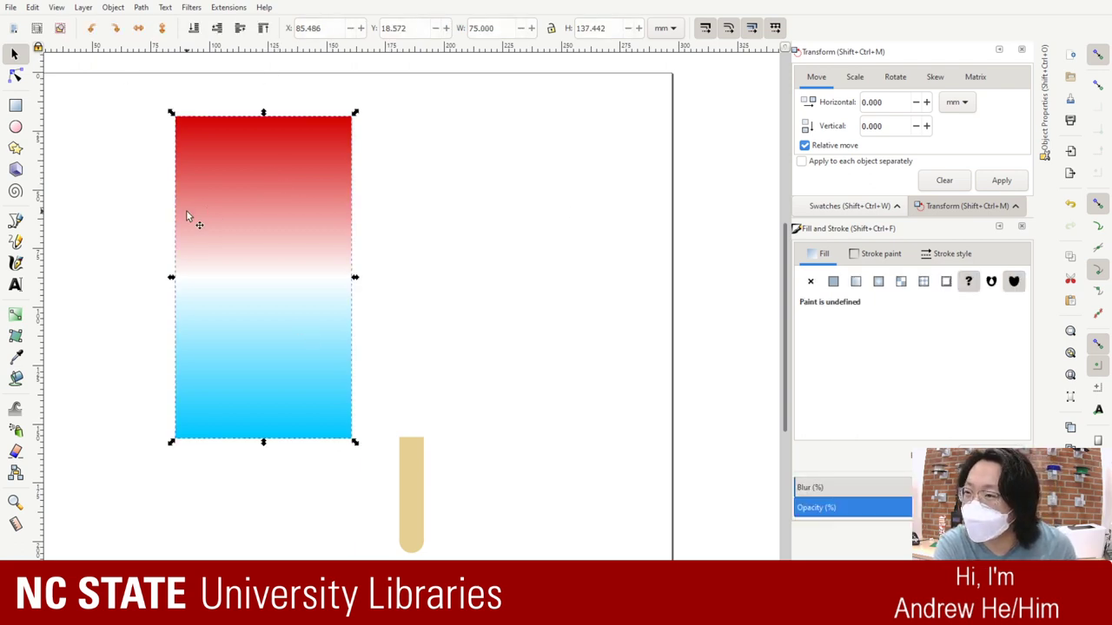
Step: Ungroup the popsicle body into its red and blue rectangles and move both back over the stick
{"action": "left_click", "coordinate": [15, 106]}
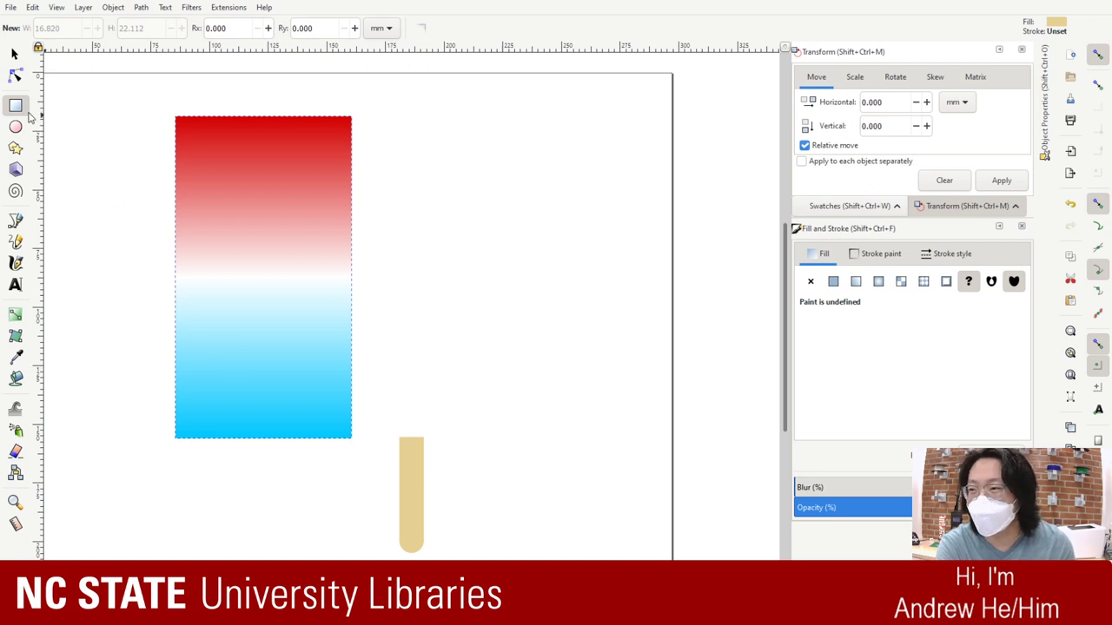
{"action": "left_click", "coordinate": [14, 54]}
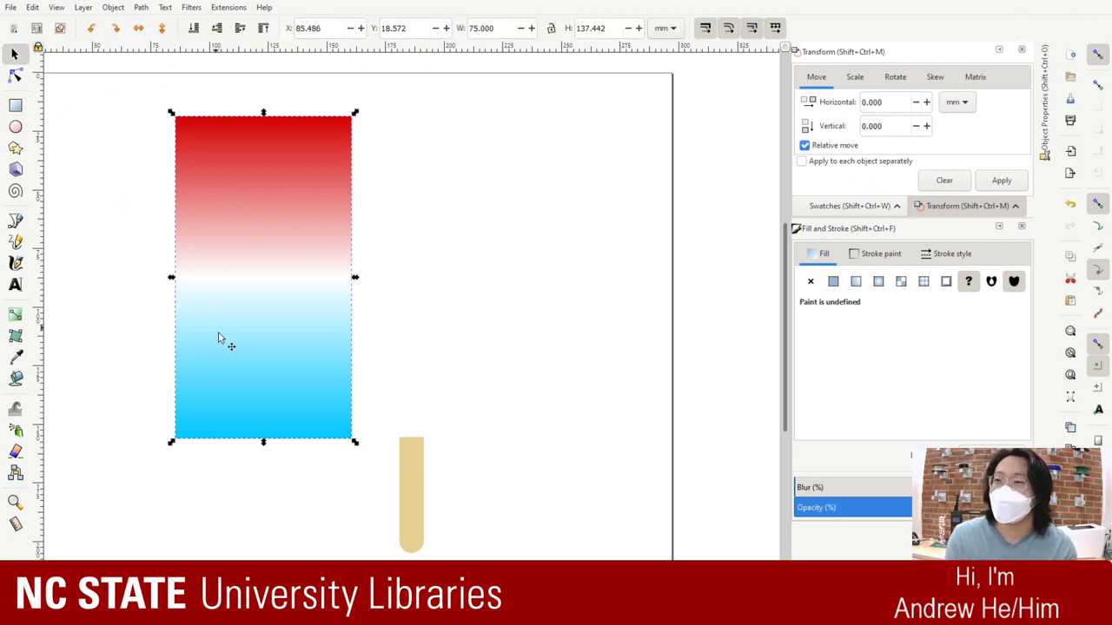
{"action": "key", "text": "ctrl+shift+g"}
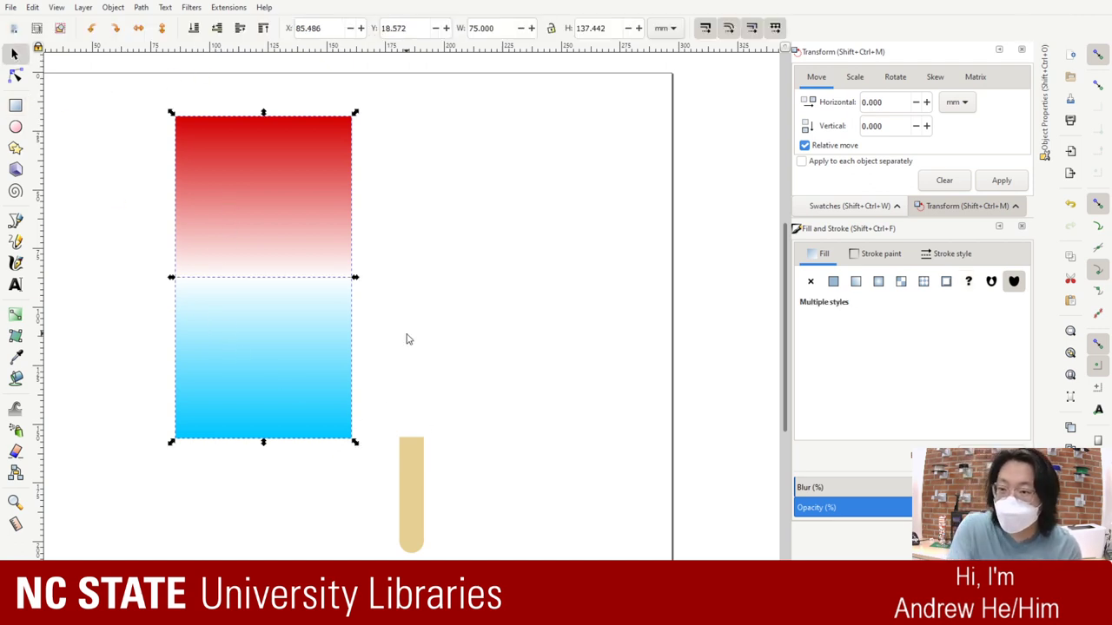
{"action": "left_click_drag", "start_coordinate": [312, 214], "coordinate": [517, 213]}
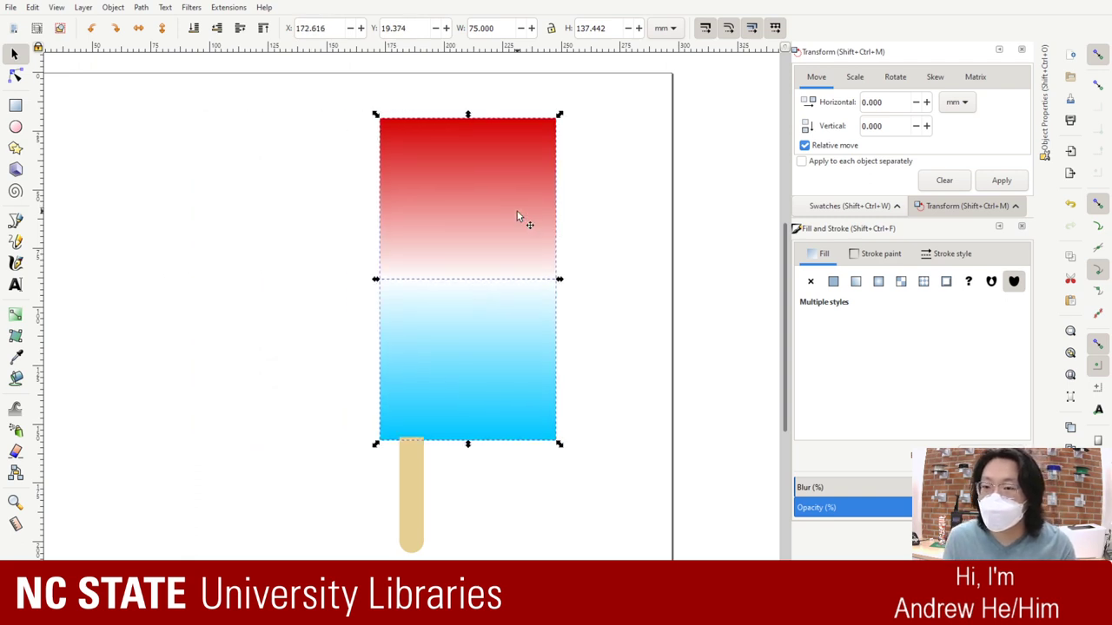
Step: Undo the move of both rectangles onto the stick, and move the red rectangle away to the upper right of the blue one
{"action": "left_click", "coordinate": [605, 268]}
{"action": "left_click", "coordinate": [431, 194]}
{"action": "key", "text": "r"}
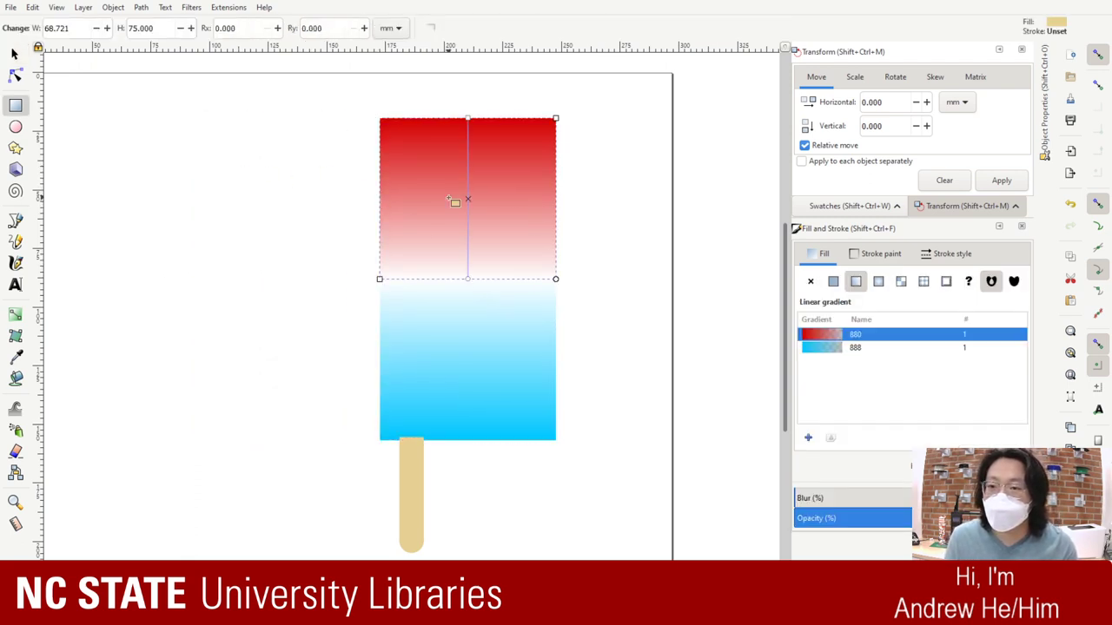
{"action": "key", "text": "ctrl+z"}
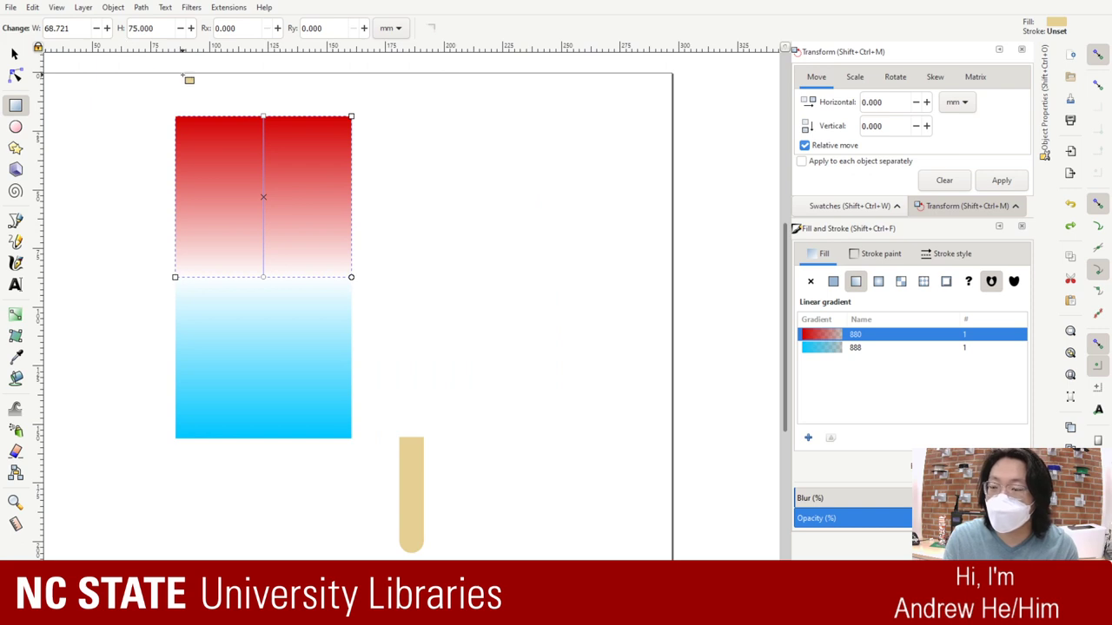
{"action": "left_click", "coordinate": [15, 53]}
{"action": "left_click_drag", "start_coordinate": [188, 139], "coordinate": [444, 155]}
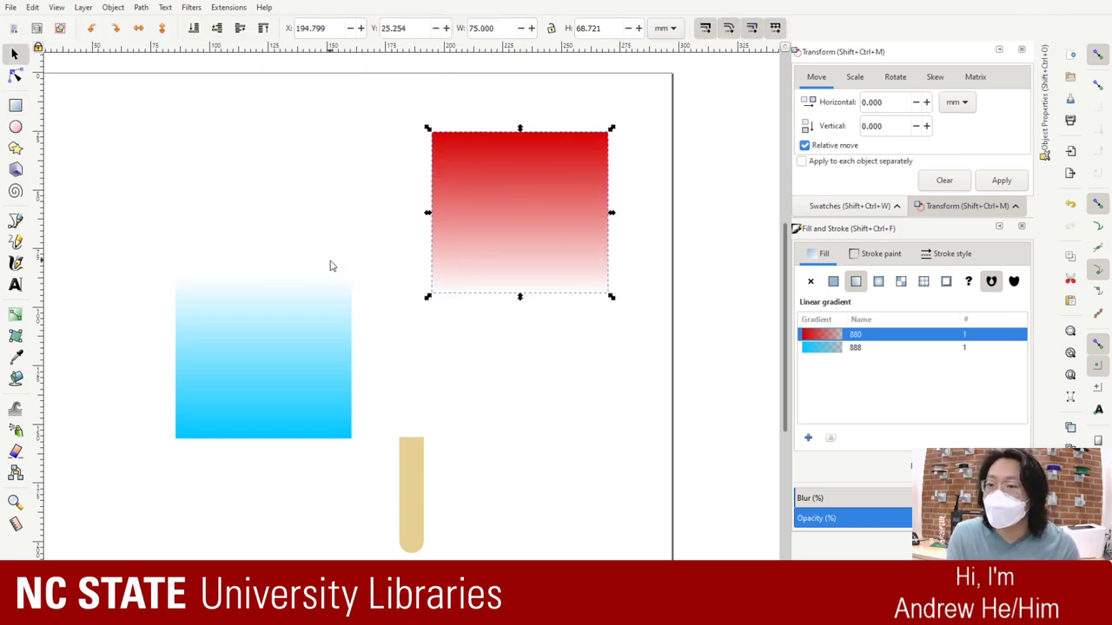
{"action": "left_click", "coordinate": [284, 345]}
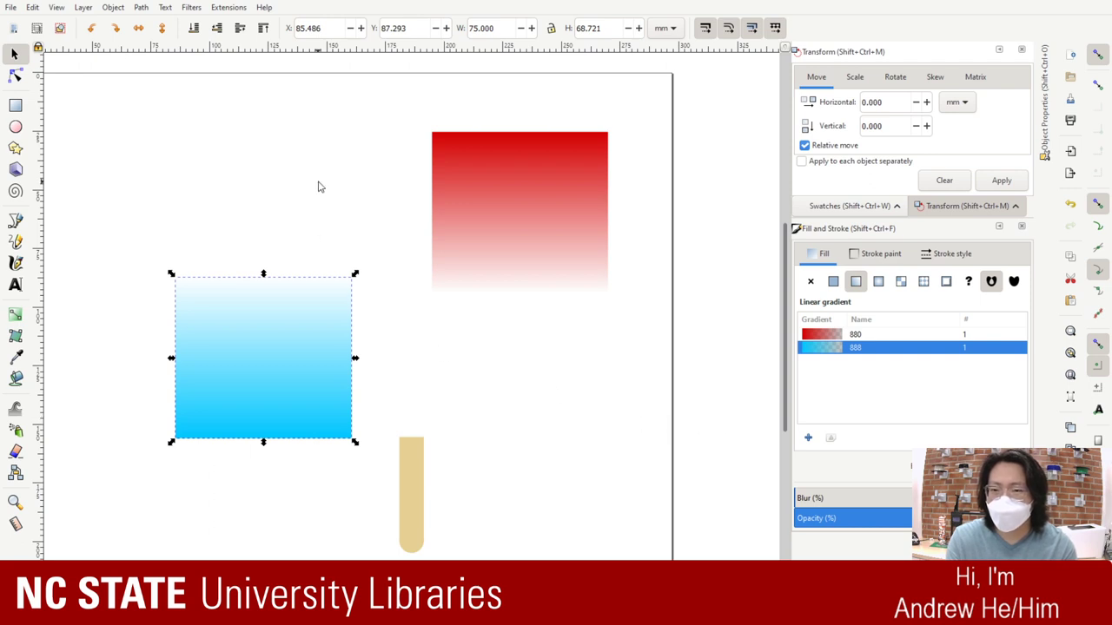
{"action": "left_click", "coordinate": [20, 107]}
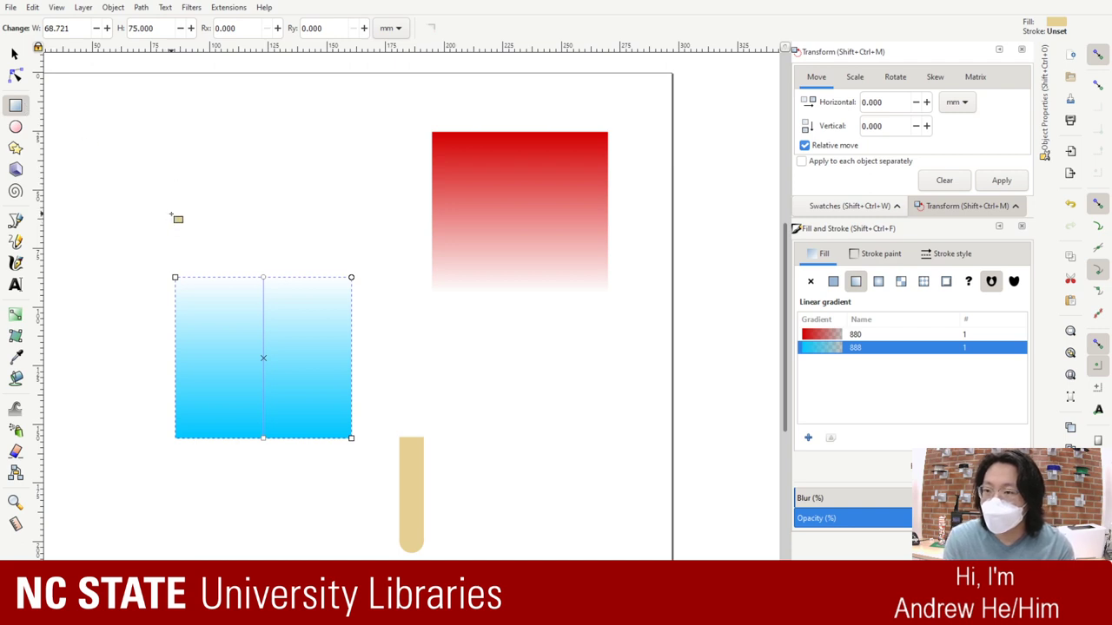
{"action": "mouse_move", "coordinate": [171, 214]}
{"action": "left_mouse_down"}
{"action": "mouse_move", "coordinate": [387, 313]}
{"action": "mouse_move", "coordinate": [225, 236]}
{"action": "left_mouse_up"}
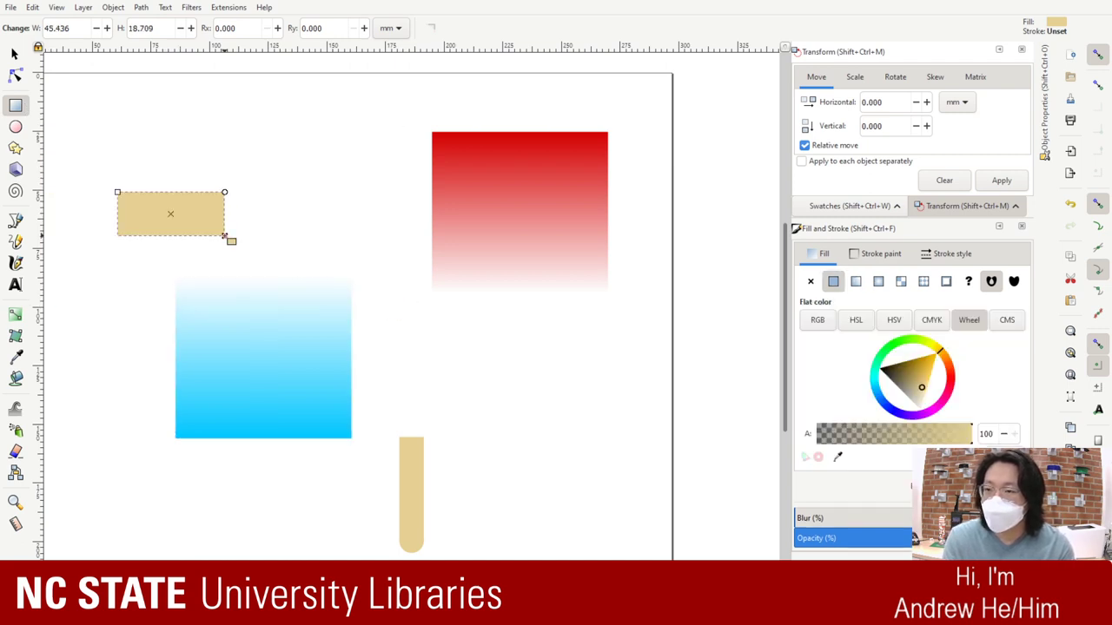
{"action": "key", "text": "Delete"}
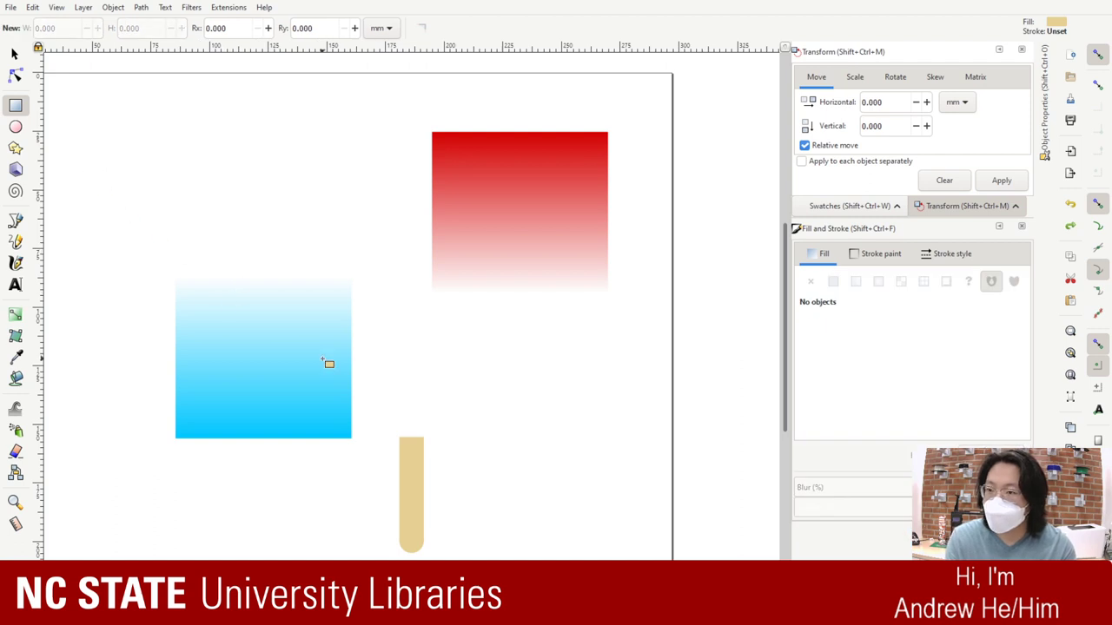
Step: Draw a tan rectangle about 75 mm wide and 51 mm high, resting on the top edge of the blue rectangle
{"action": "mouse_move", "coordinate": [258, 218]}
{"action": "left_mouse_down"}
{"action": "mouse_move", "coordinate": [342, 277]}
{"action": "mouse_move", "coordinate": [311, 274]}
{"action": "mouse_move", "coordinate": [351, 277]}
{"action": "left_mouse_up"}
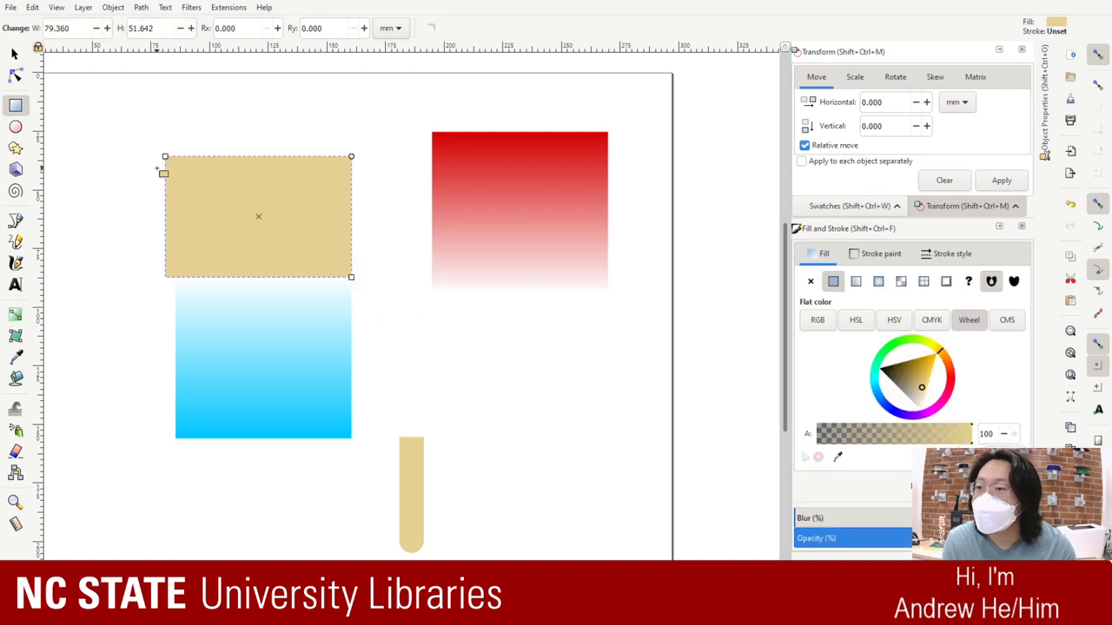
{"action": "left_click_drag", "start_coordinate": [165, 157], "coordinate": [176, 158]}
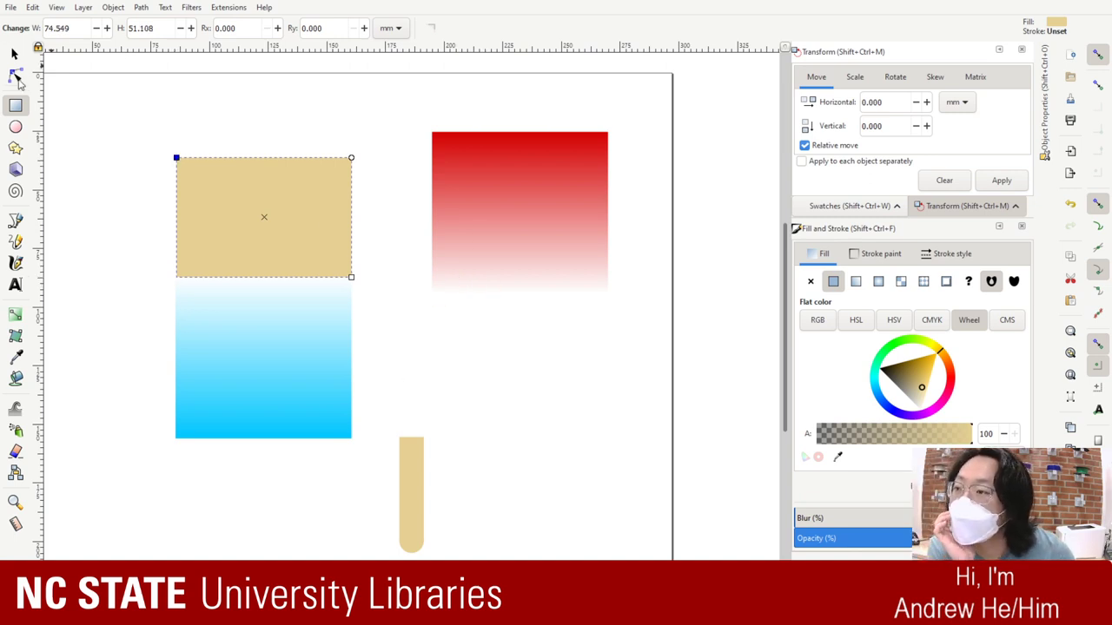
Step: Remove the new rectangle's fill and shrink its height to about 17 mm
{"action": "left_click", "coordinate": [14, 56]}
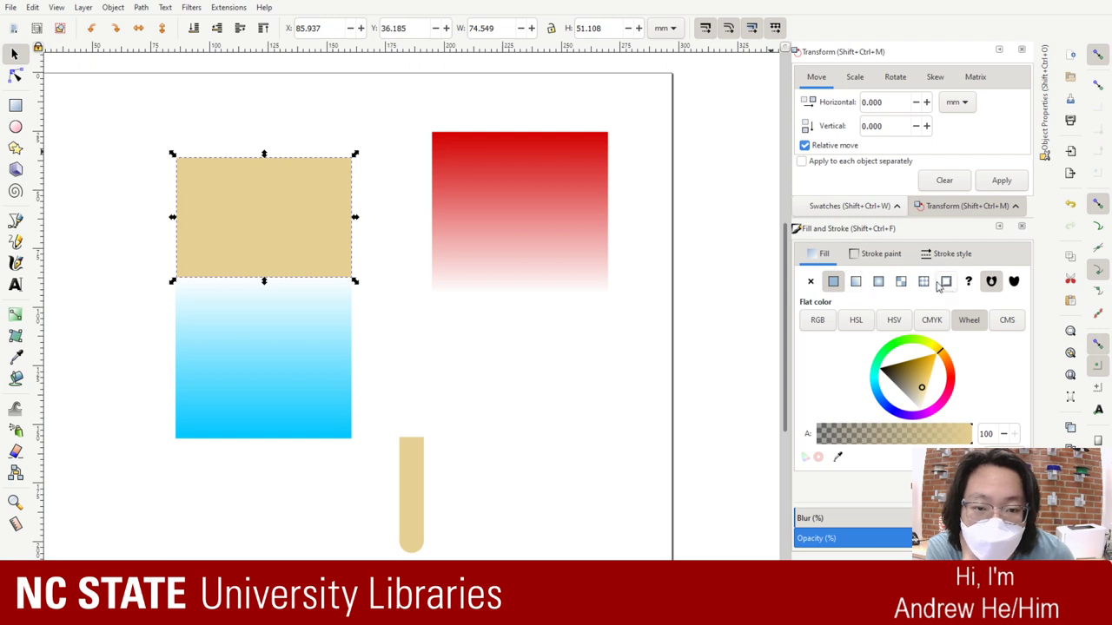
{"action": "left_click", "coordinate": [811, 282]}
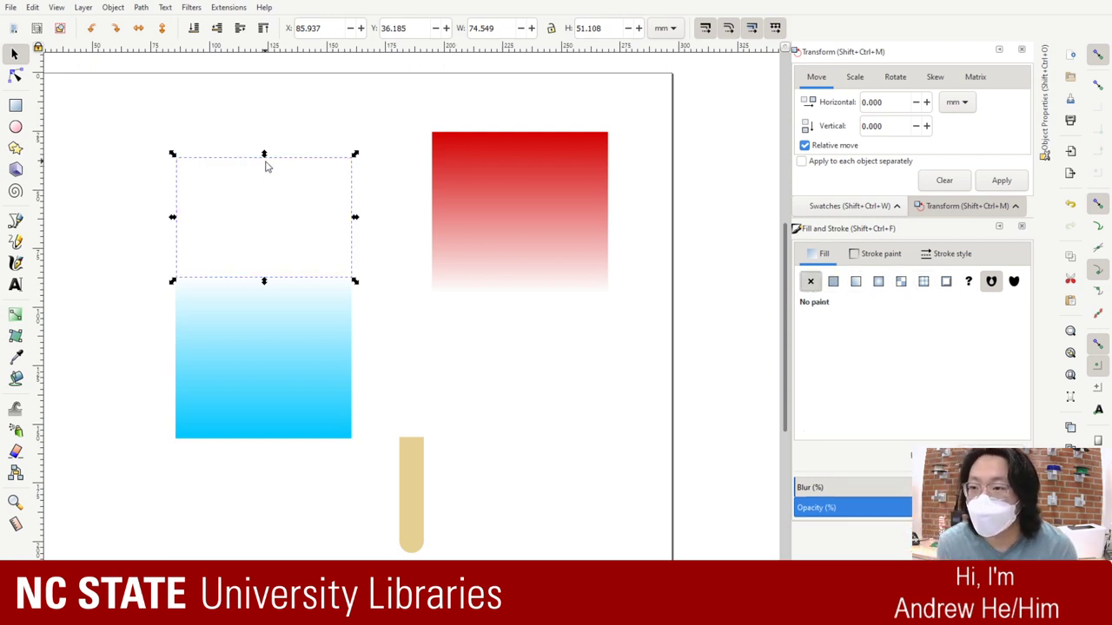
{"action": "mouse_move", "coordinate": [266, 154]}
{"action": "left_mouse_down"}
{"action": "mouse_move", "coordinate": [281, 269]}
{"action": "mouse_move", "coordinate": [283, 240]}
{"action": "left_mouse_up"}
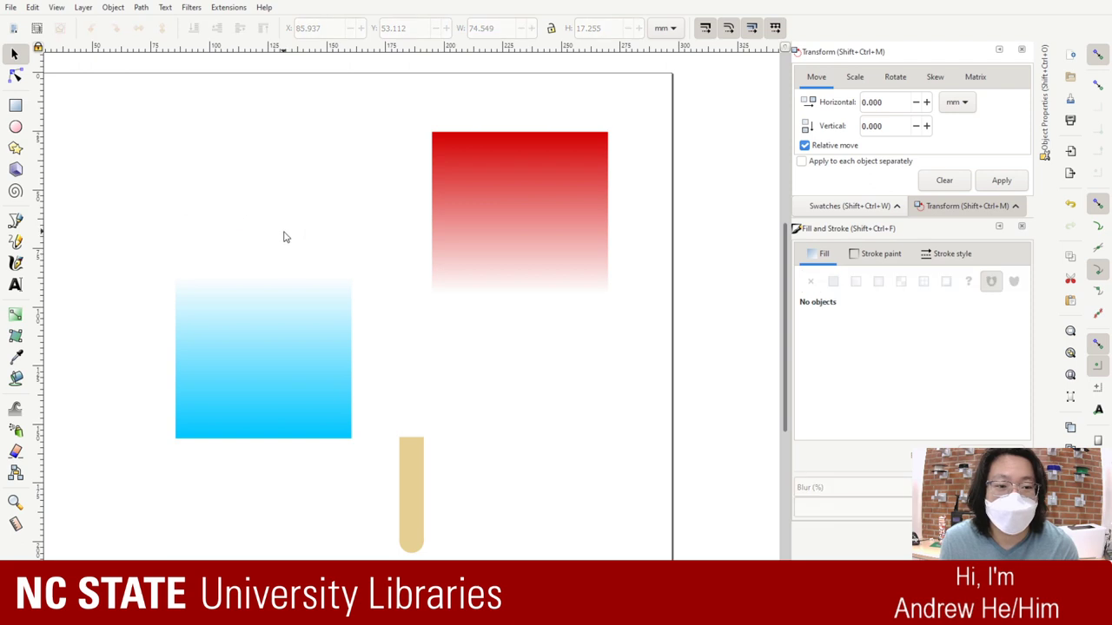
Step: Reselect the unfilled rectangle above the blue one by enclosing it in a selection box
{"action": "mouse_move", "coordinate": [149, 191]}
{"action": "left_mouse_down"}
{"action": "mouse_move", "coordinate": [429, 292]}
{"action": "mouse_move", "coordinate": [391, 287]}
{"action": "left_mouse_up"}
{"action": "left_click_drag", "start_coordinate": [312, 232], "coordinate": [278, 226]}
{"action": "mouse_move", "coordinate": [146, 153]}
{"action": "left_mouse_down"}
{"action": "mouse_move", "coordinate": [390, 285]}
{"action": "mouse_move", "coordinate": [405, 278]}
{"action": "left_mouse_up"}
{"action": "left_click_drag", "start_coordinate": [278, 244], "coordinate": [295, 184]}
{"action": "left_click_drag", "start_coordinate": [176, 162], "coordinate": [465, 311]}
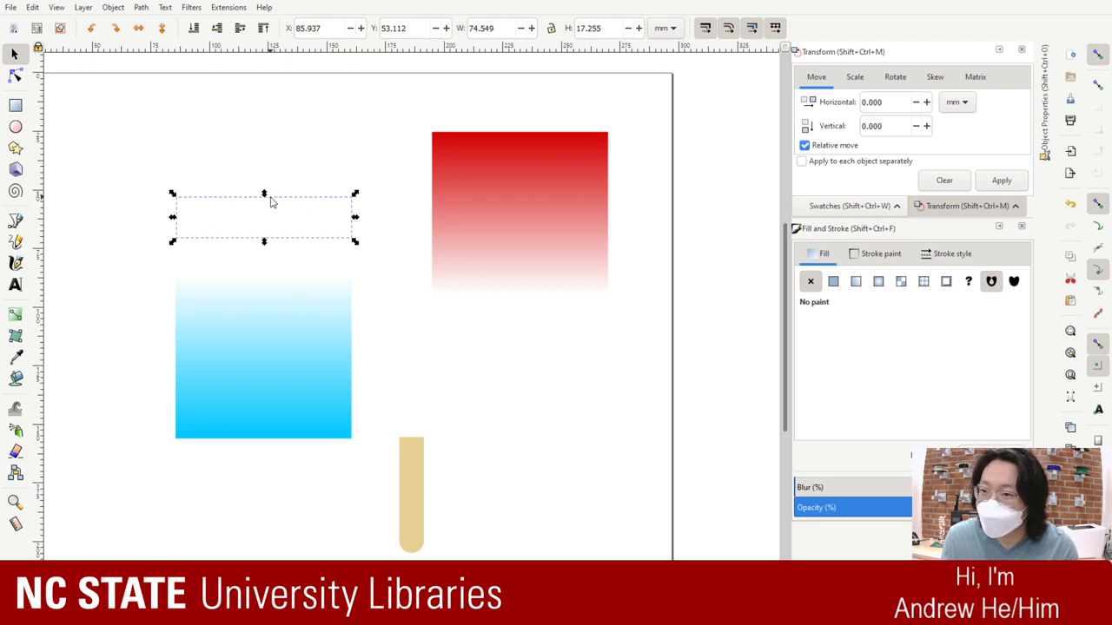
{"action": "left_click", "coordinate": [270, 231]}
{"action": "left_click_drag", "start_coordinate": [99, 149], "coordinate": [438, 328]}
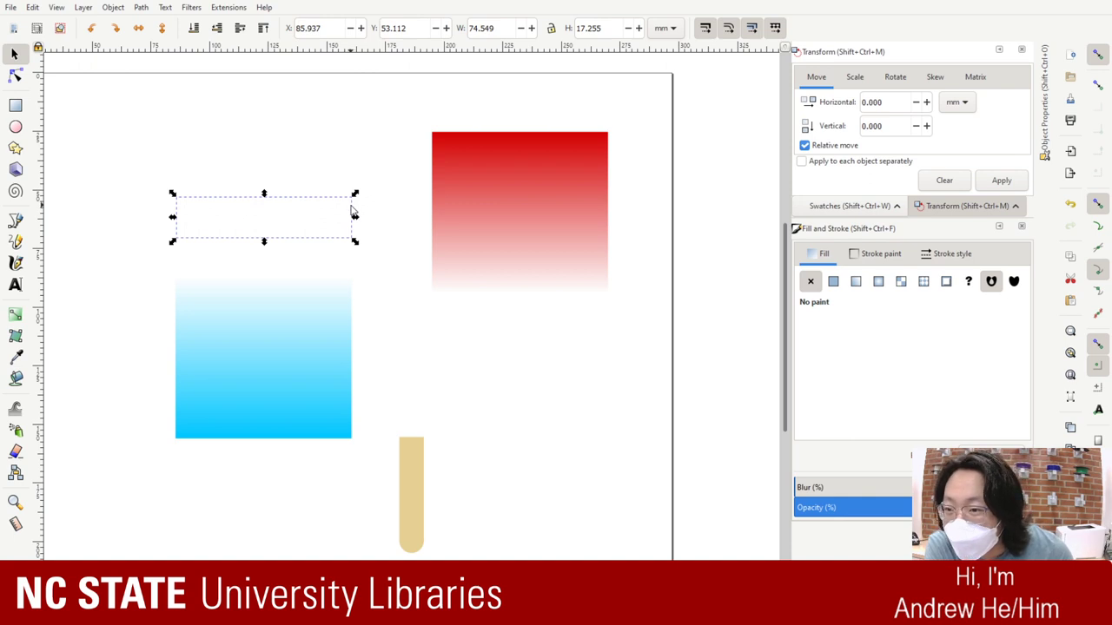
{"action": "left_click", "coordinate": [423, 230]}
{"action": "left_click_drag", "start_coordinate": [417, 276], "coordinate": [126, 143]}
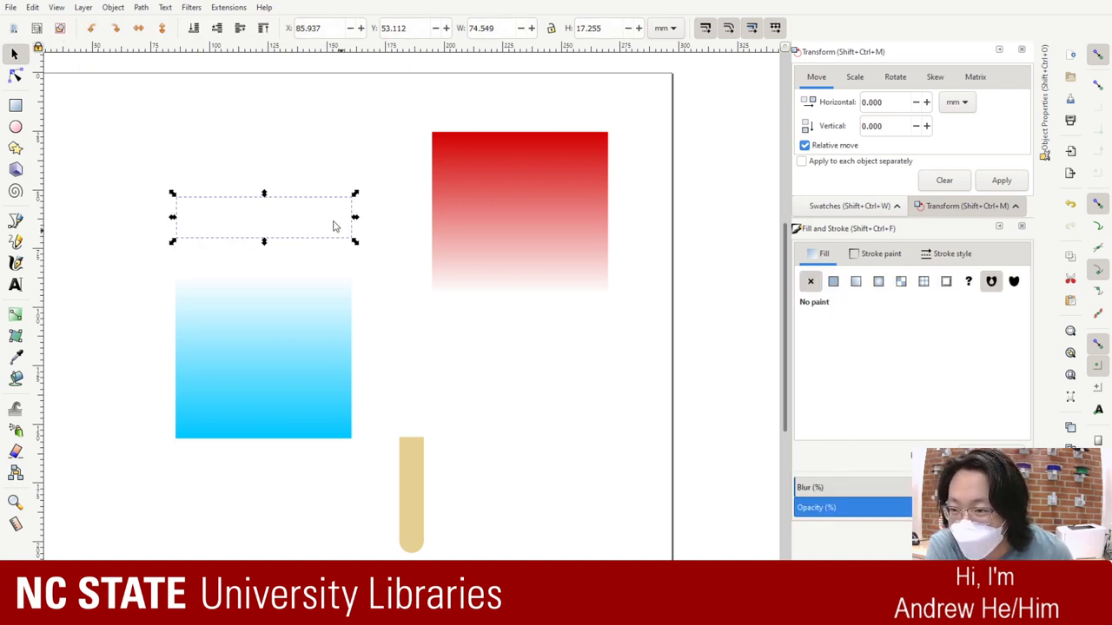
{"action": "left_click", "coordinate": [193, 243]}
{"action": "mouse_move", "coordinate": [159, 182]}
{"action": "left_mouse_down"}
{"action": "mouse_move", "coordinate": [273, 253]}
{"action": "mouse_move", "coordinate": [490, 345]}
{"action": "left_mouse_up"}
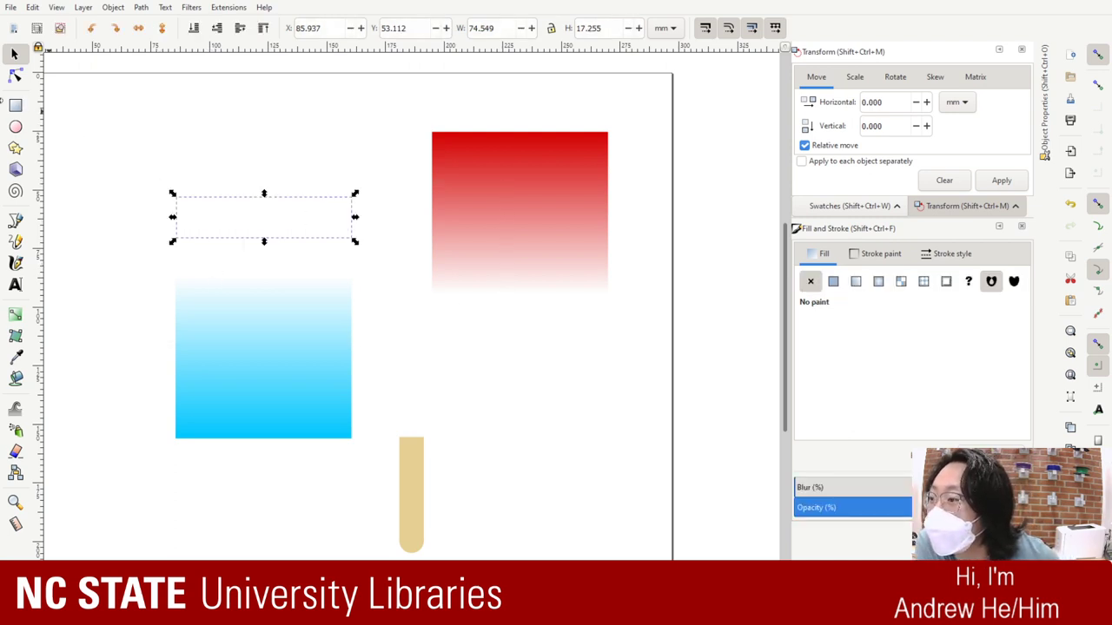
Step: Give the rectangle a flat color fill and move it down flush onto the top edge of the blue rectangle
{"action": "left_click", "coordinate": [832, 283]}
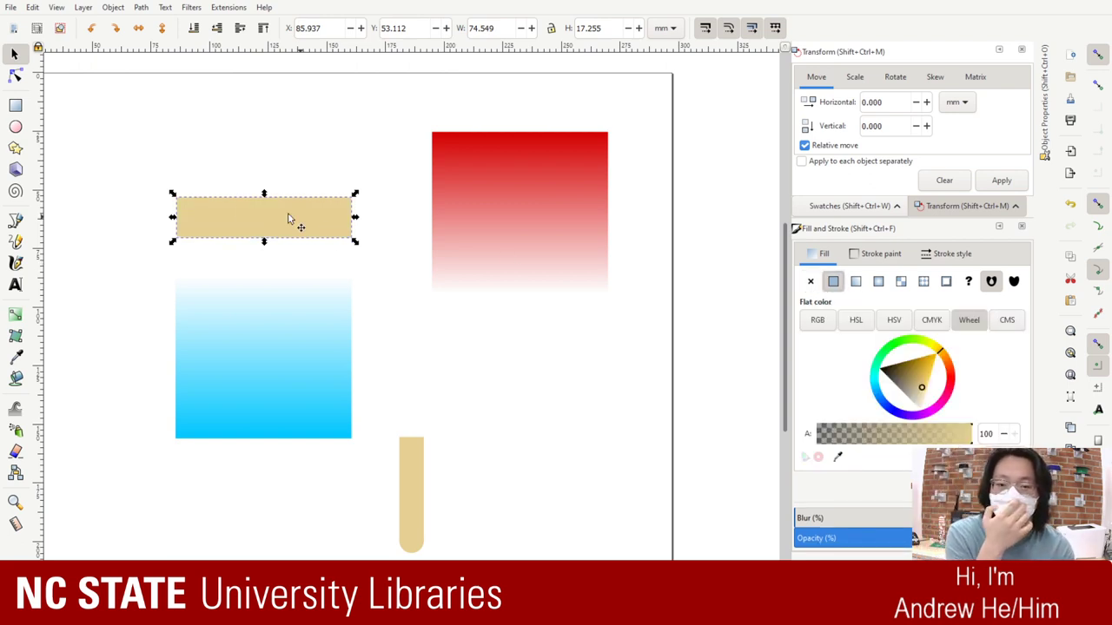
{"action": "left_click_drag", "start_coordinate": [260, 216], "coordinate": [258, 255]}
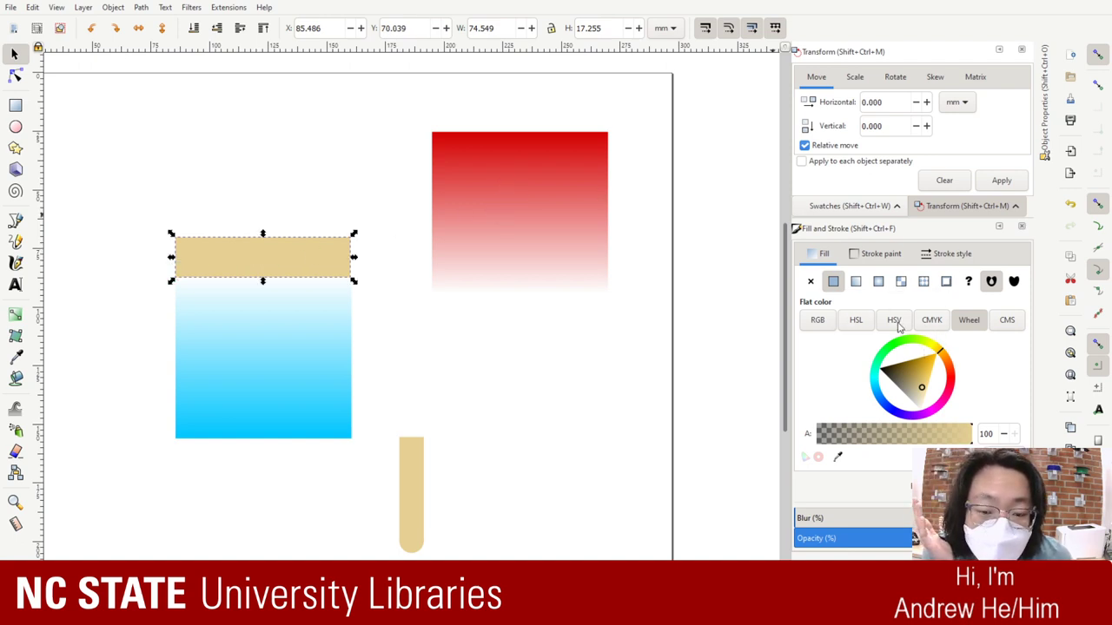
{"action": "key", "text": "Escape"}
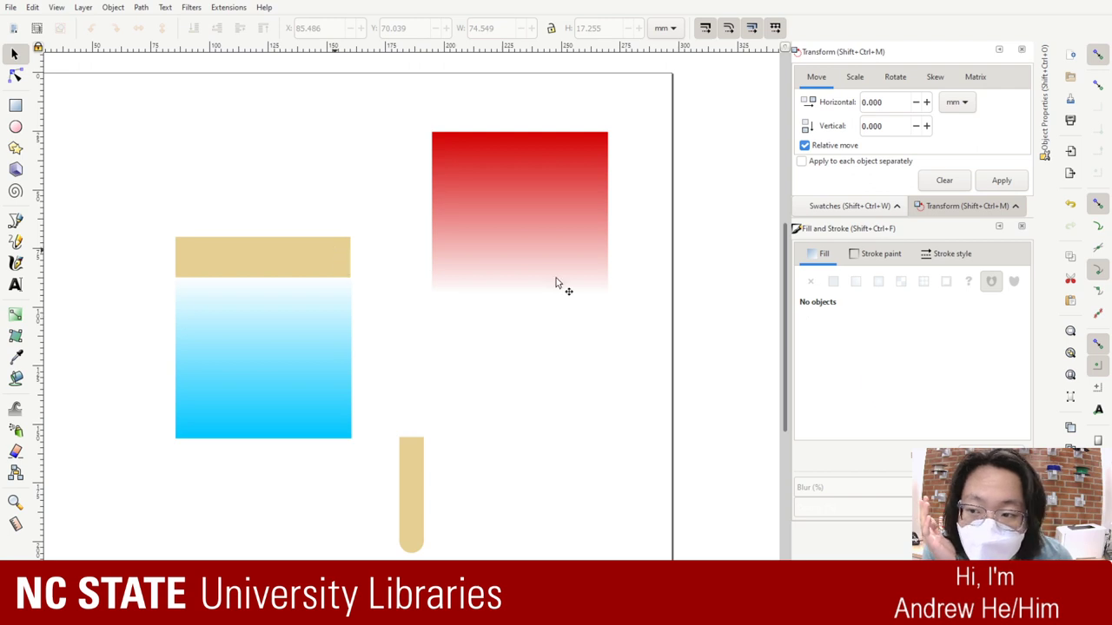
Step: Recolor the tan rectangle white by setting its RGB fill values to 255, 255 and 255
{"action": "key", "text": "Tab"}
{"action": "left_click", "coordinate": [822, 321]}
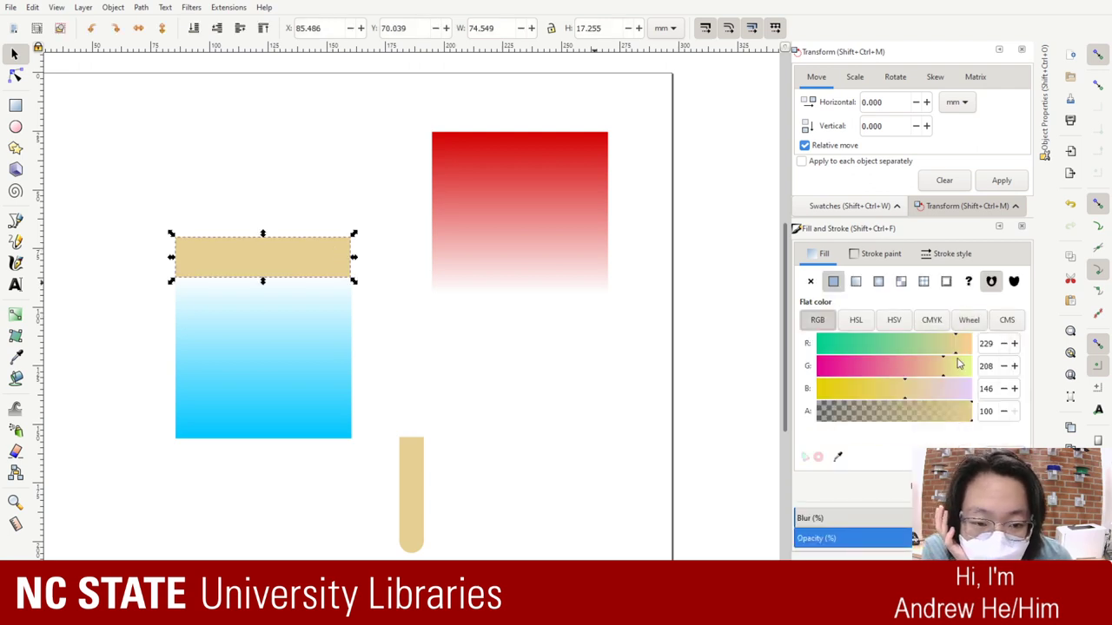
{"action": "left_click_drag", "start_coordinate": [955, 349], "coordinate": [827, 344]}
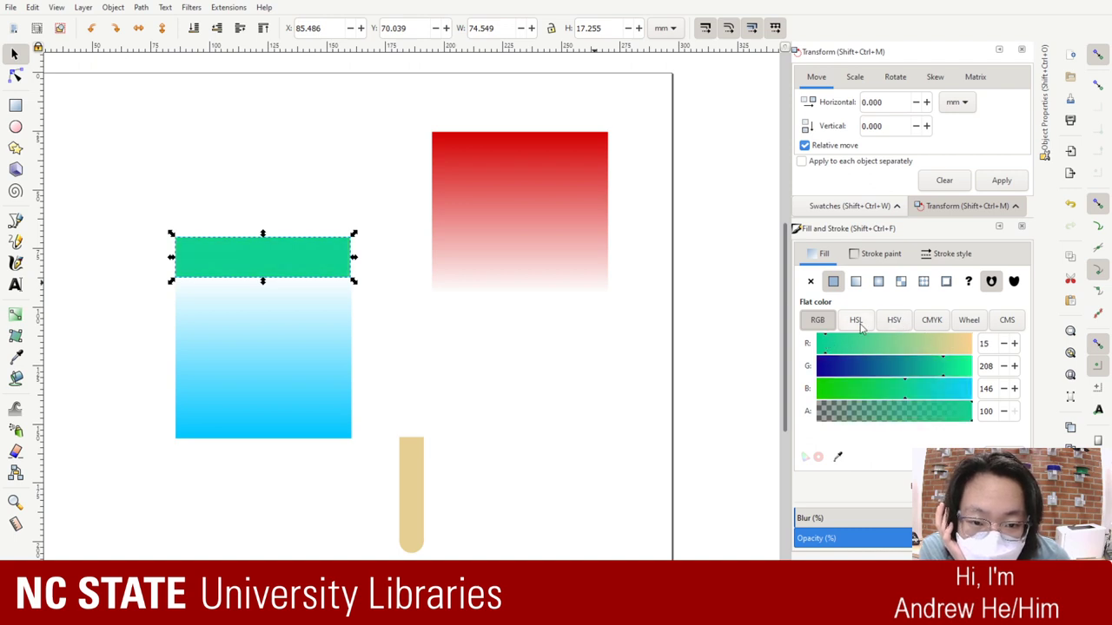
{"action": "left_click", "coordinate": [856, 321]}
{"action": "left_click", "coordinate": [819, 322]}
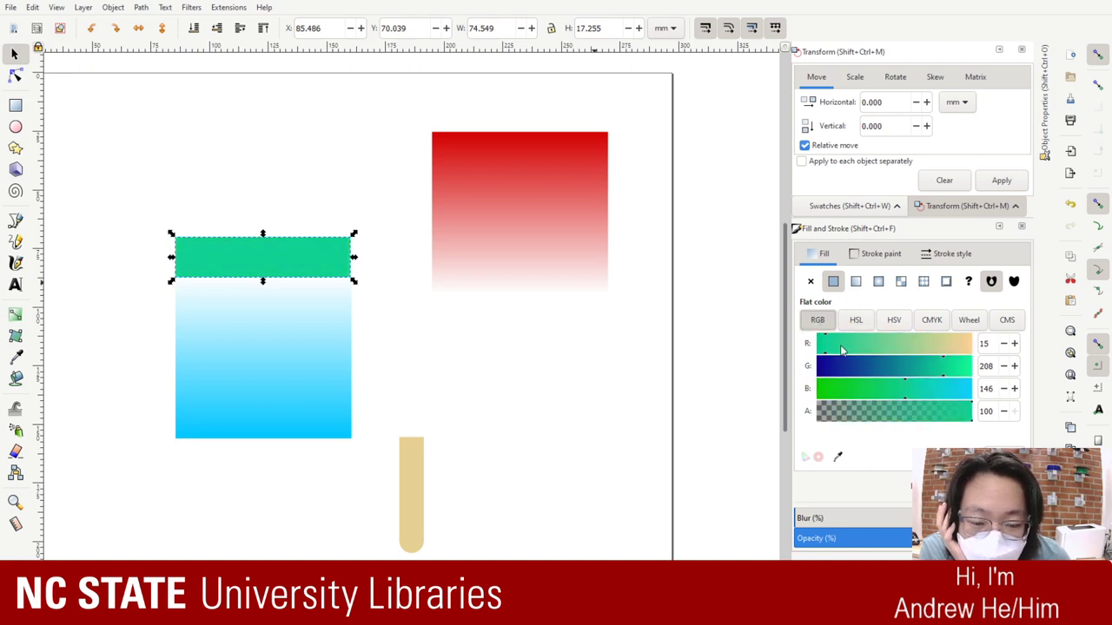
{"action": "left_click_drag", "start_coordinate": [825, 347], "coordinate": [972, 366]}
{"action": "left_click_drag", "start_coordinate": [906, 389], "coordinate": [973, 388]}
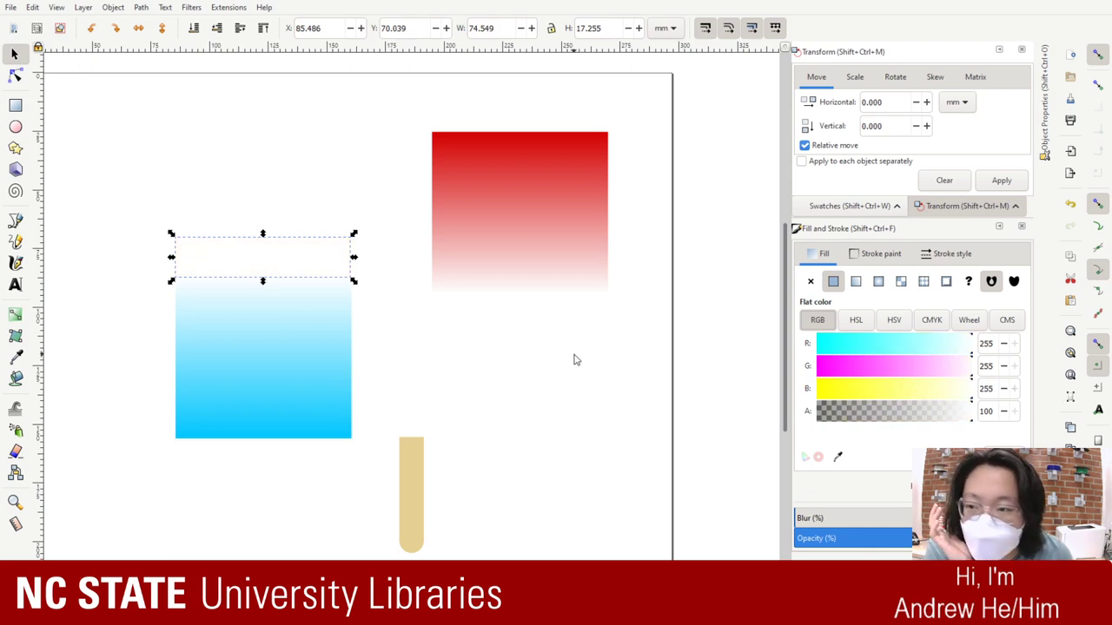
{"action": "left_click", "coordinate": [573, 357]}
Step: Group the white rectangle with the blue gradient rectangle below it
{"action": "left_click", "coordinate": [281, 258]}
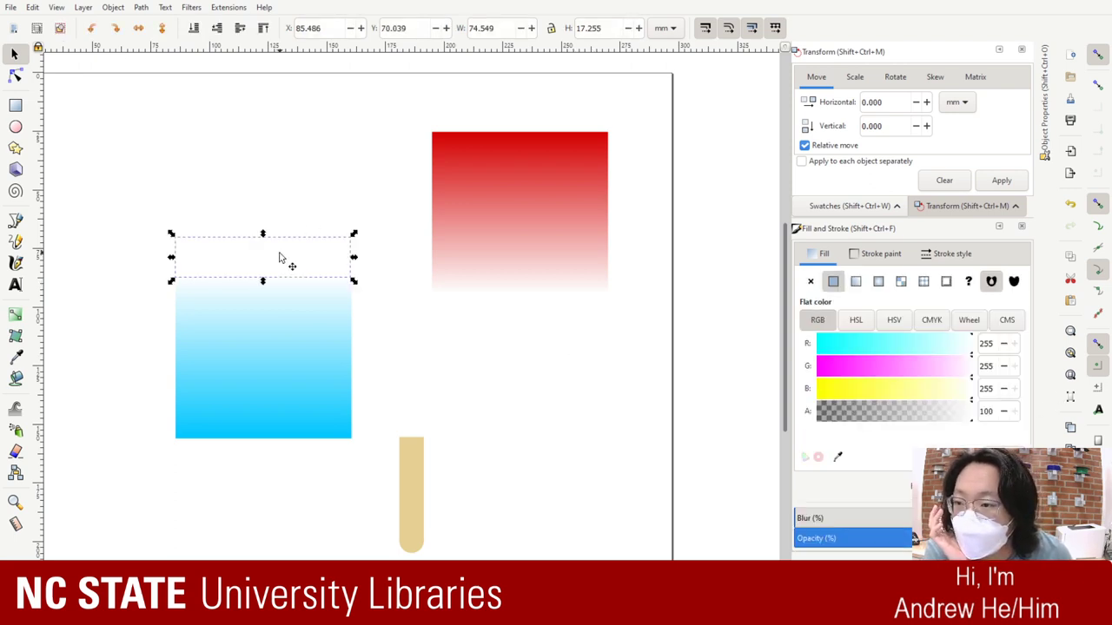
{"action": "left_click", "coordinate": [401, 298]}
{"action": "left_click", "coordinate": [345, 280]}
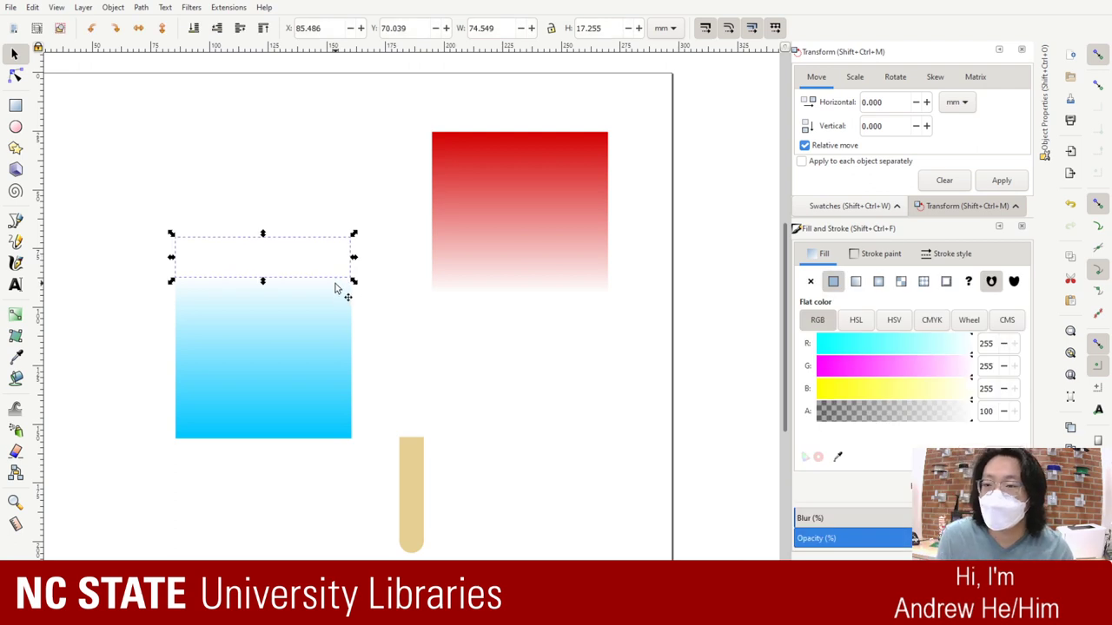
{"action": "left_click", "coordinate": [335, 289], "text": "shift"}
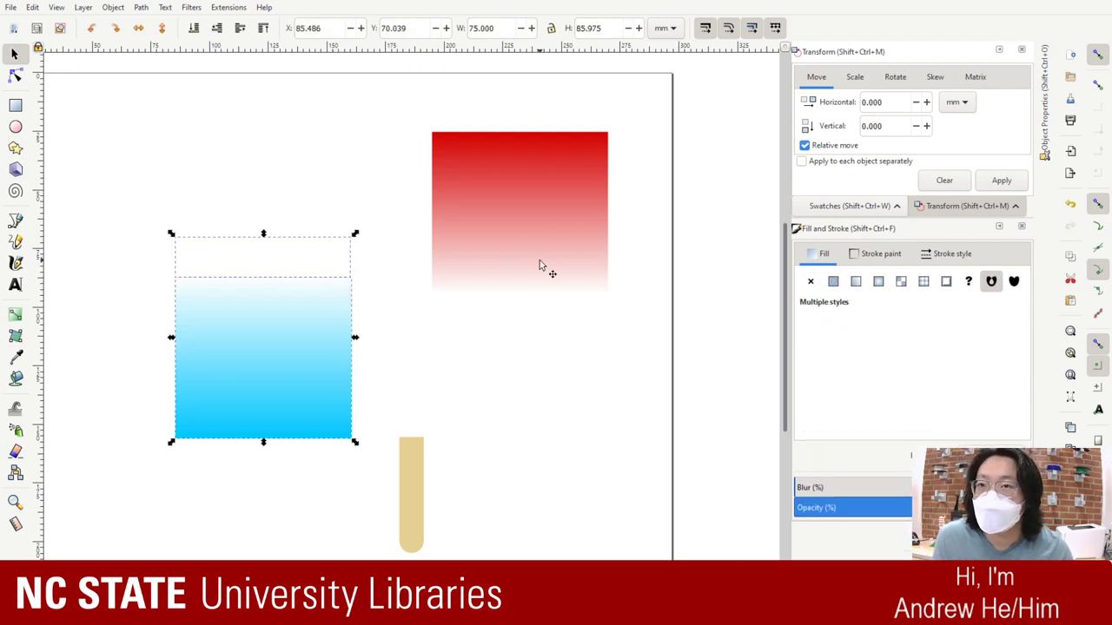
{"action": "key", "text": "ctrl+g"}
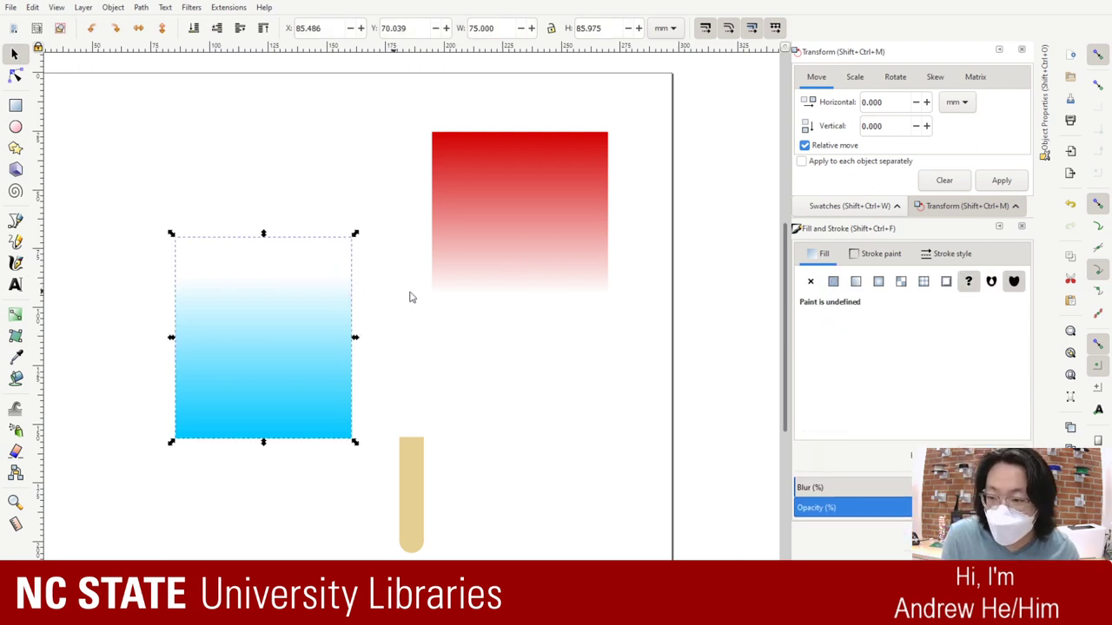
{"action": "key", "text": "Escape"}
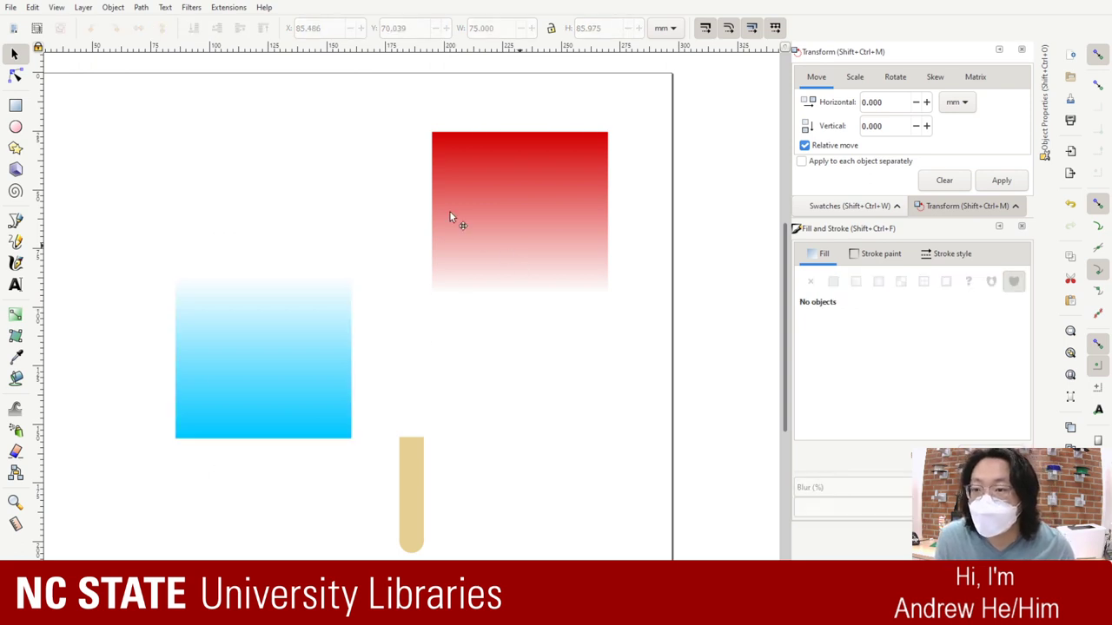
Step: Move the red gradient rectangle onto the top edge of the white band, in line with the blue rectangle
{"action": "left_click_drag", "start_coordinate": [450, 217], "coordinate": [412, 181]}
{"action": "key", "text": "r"}
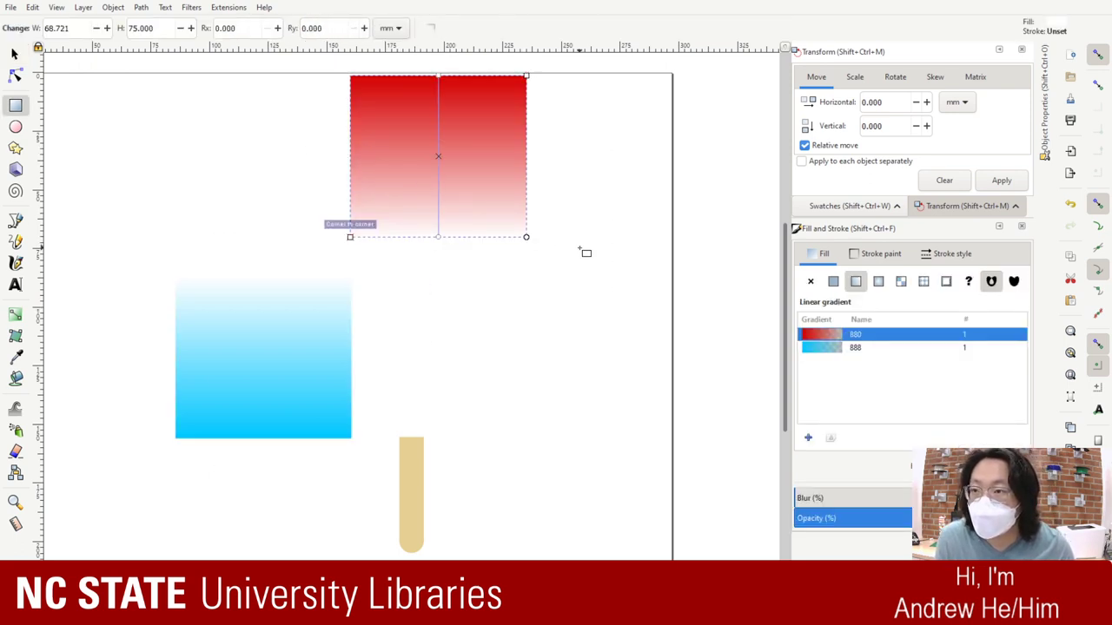
{"action": "left_click", "coordinate": [14, 54]}
{"action": "left_click", "coordinate": [538, 229]}
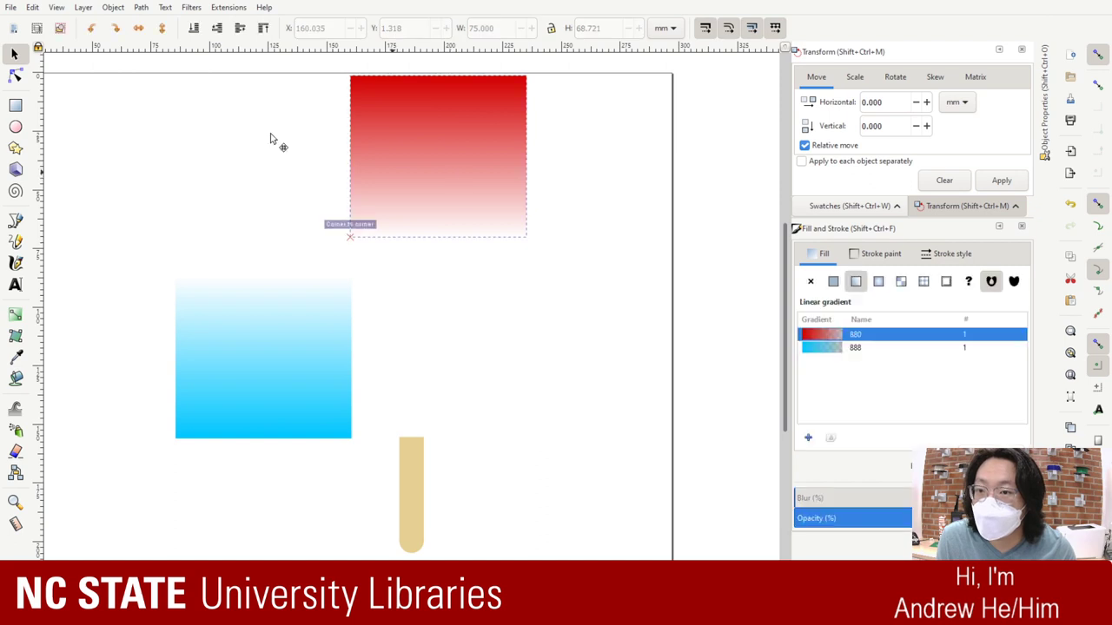
{"action": "left_click_drag", "start_coordinate": [488, 204], "coordinate": [312, 201]}
{"action": "left_click", "coordinate": [405, 327]}
{"action": "left_click", "coordinate": [316, 215]}
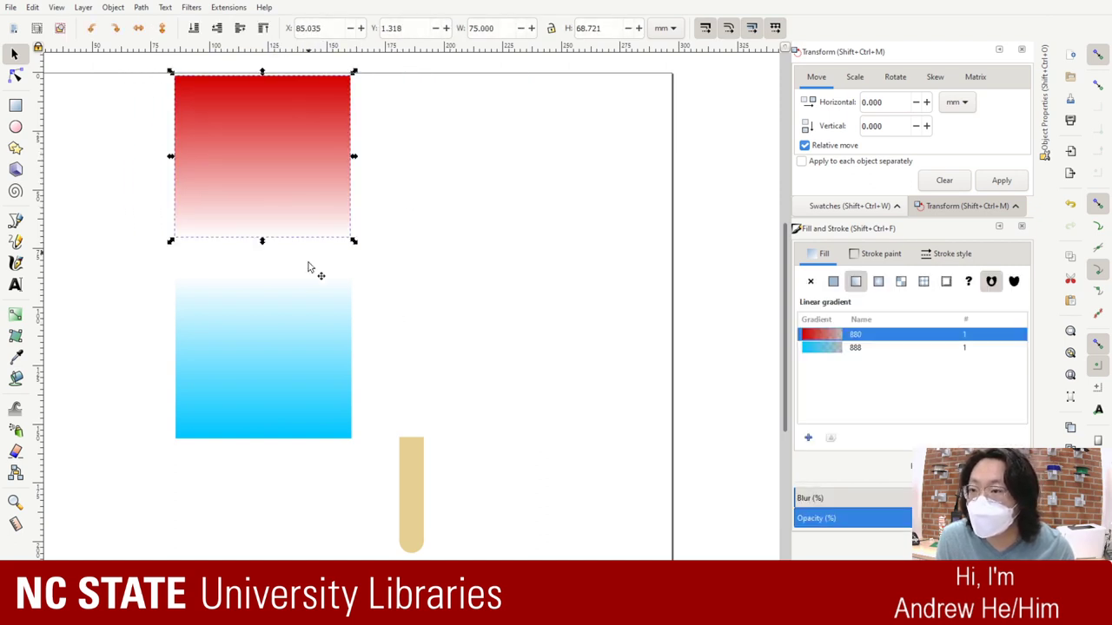
Step: Group the red gradient rectangle with the white and blue group into one popsicle body
{"action": "left_click", "coordinate": [309, 267], "text": "shift"}
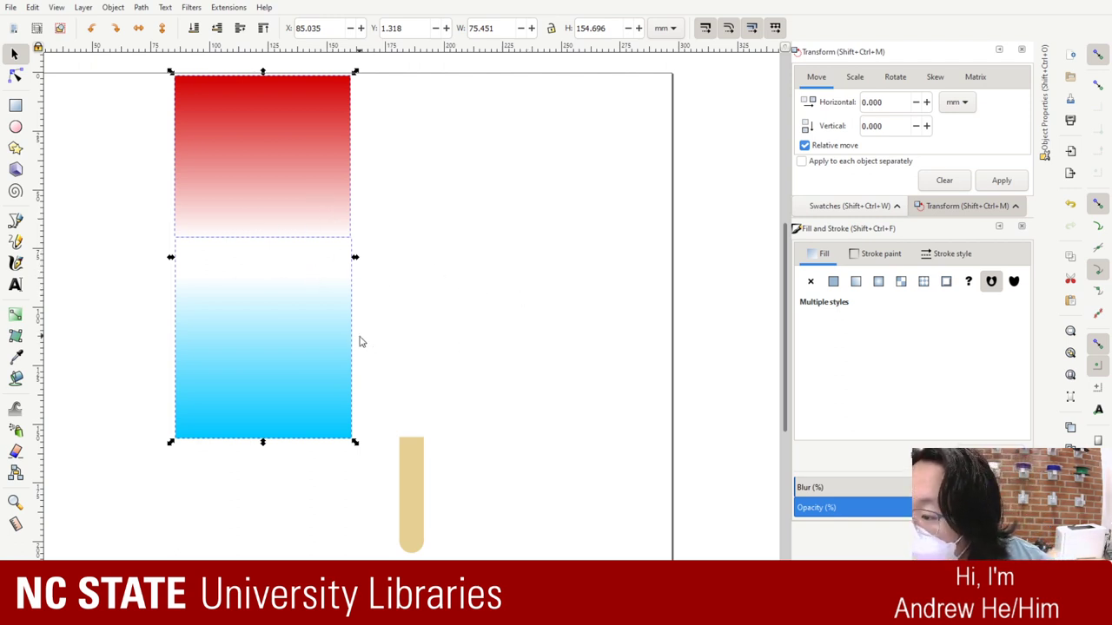
{"action": "left_click", "coordinate": [493, 271]}
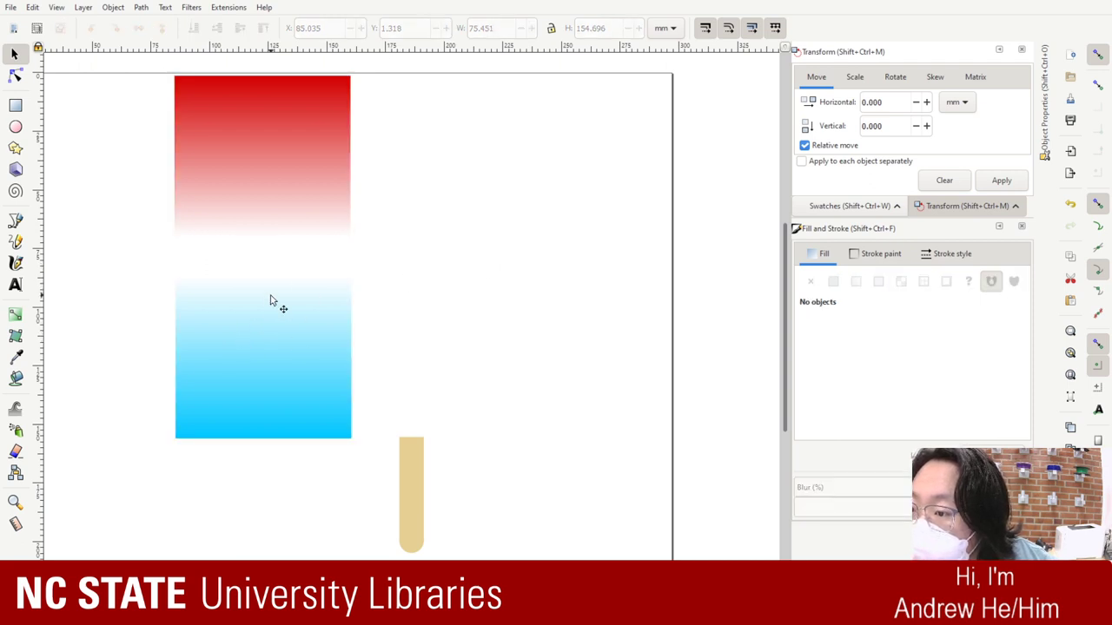
{"action": "left_click", "coordinate": [271, 302]}
{"action": "left_click", "coordinate": [303, 208]}
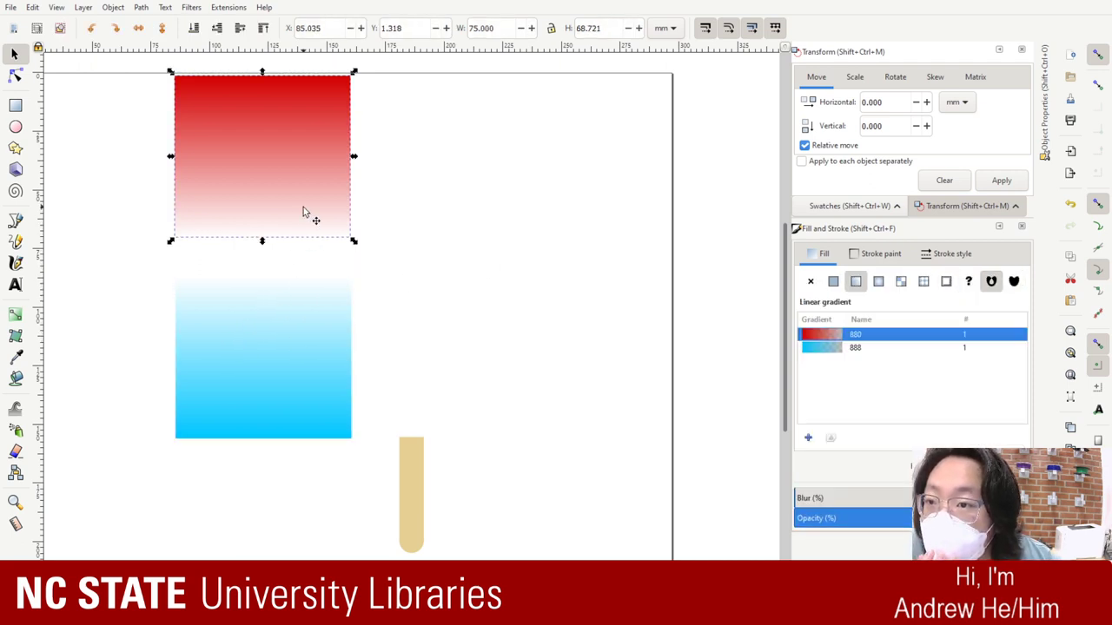
{"action": "left_click", "coordinate": [299, 281], "text": "shift"}
{"action": "key", "text": "ctrl+g"}
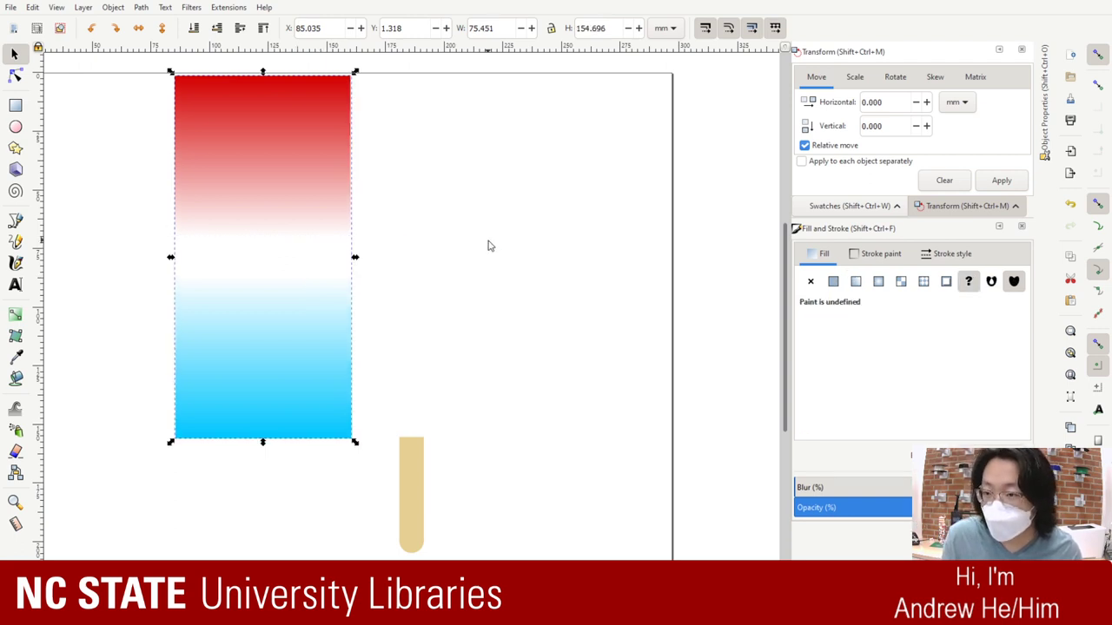
Step: Move the grouped popsicle body onto the top of the stick, to about X 148.4 mm and Y 0.5 mm
{"action": "left_click", "coordinate": [486, 242]}
{"action": "mouse_move", "coordinate": [293, 199]}
{"action": "left_mouse_down"}
{"action": "mouse_move", "coordinate": [480, 233]}
{"action": "mouse_move", "coordinate": [432, 198]}
{"action": "mouse_move", "coordinate": [447, 199]}
{"action": "left_mouse_up"}
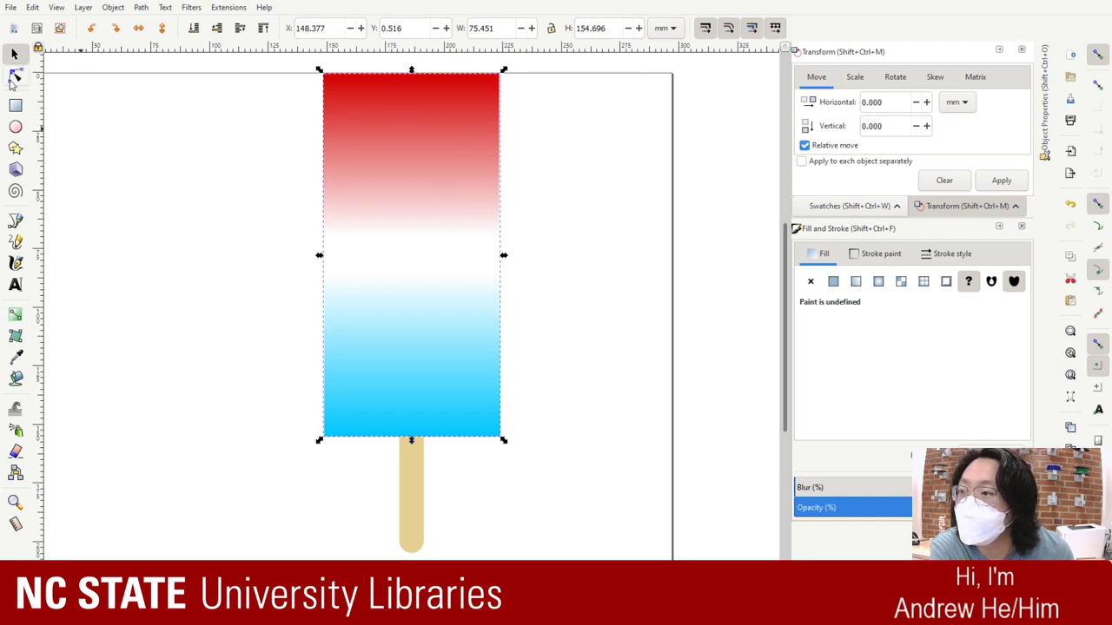
{"action": "left_click", "coordinate": [16, 78]}
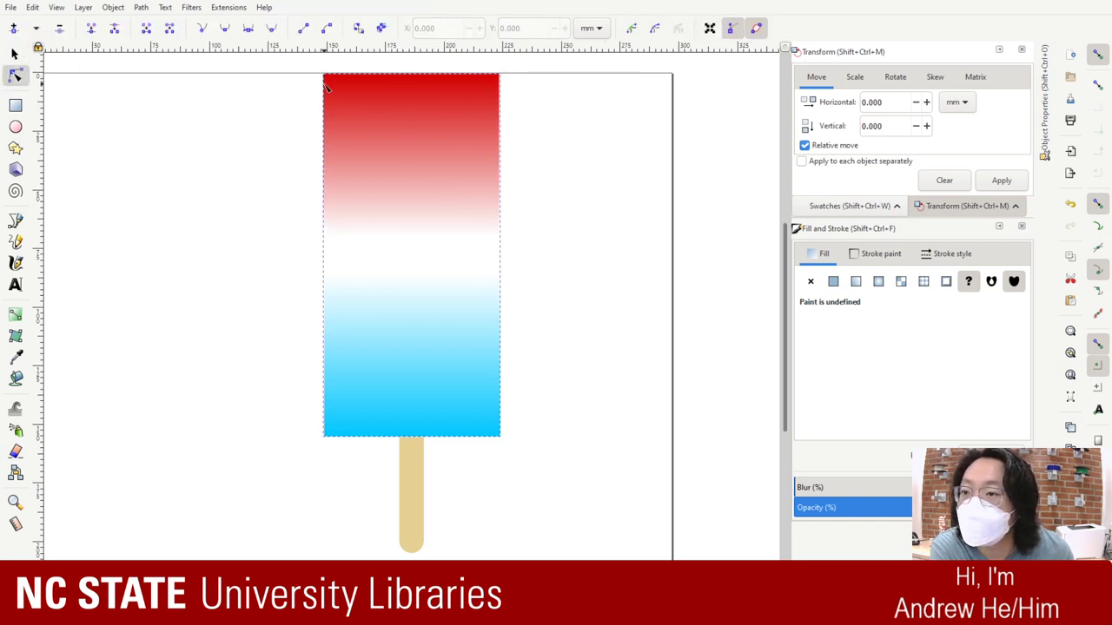
{"action": "left_click", "coordinate": [14, 54]}
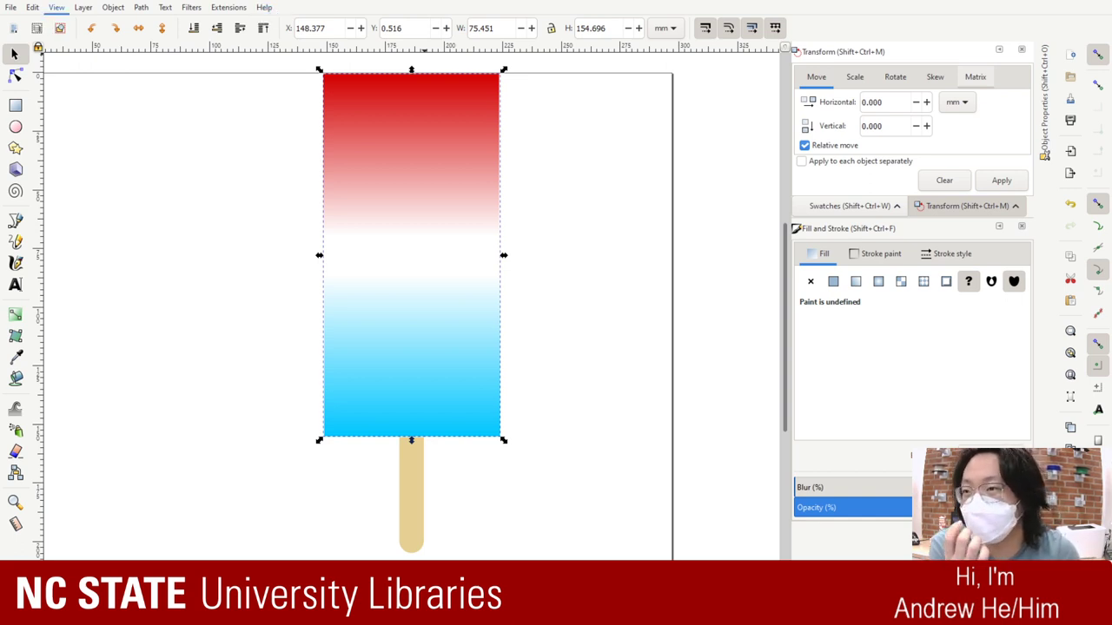
Step: Ungroup the popsicle body so the red gradient rectangle is separate from the white and blue group
{"action": "left_click", "coordinate": [231, 8]}
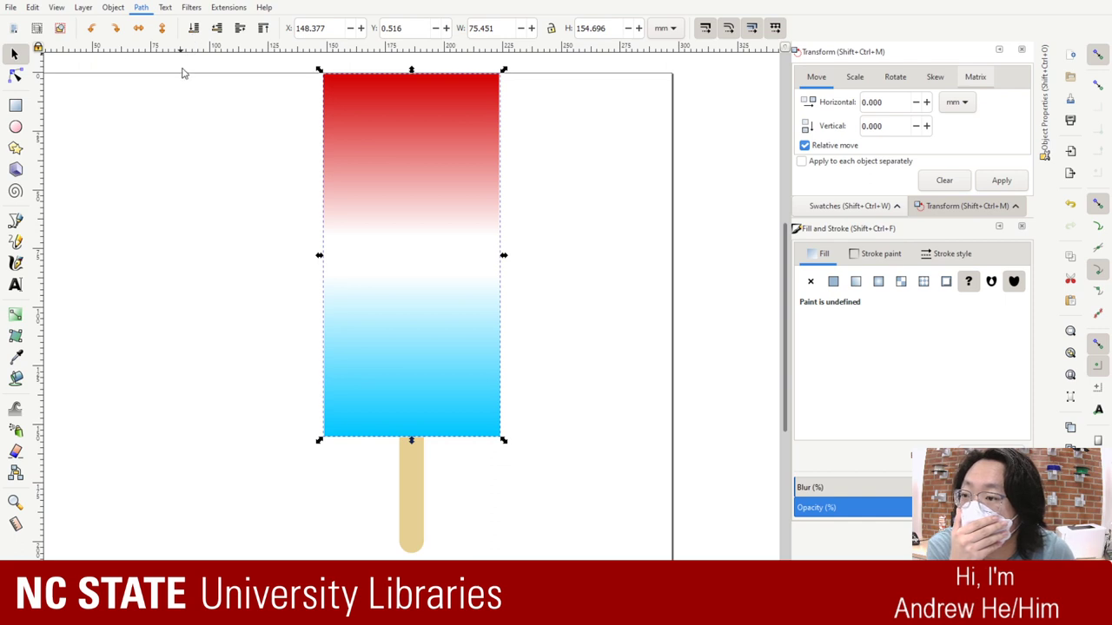
{"action": "left_click", "coordinate": [599, 212]}
{"action": "left_click", "coordinate": [478, 188]}
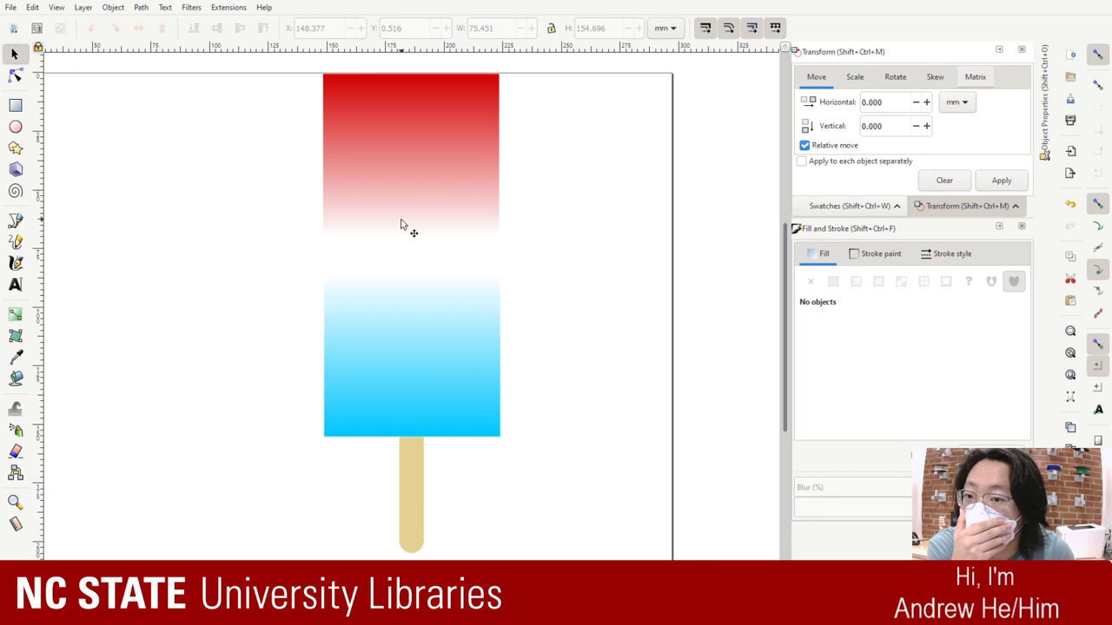
{"action": "left_click", "coordinate": [406, 231]}
{"action": "left_click", "coordinate": [456, 196]}
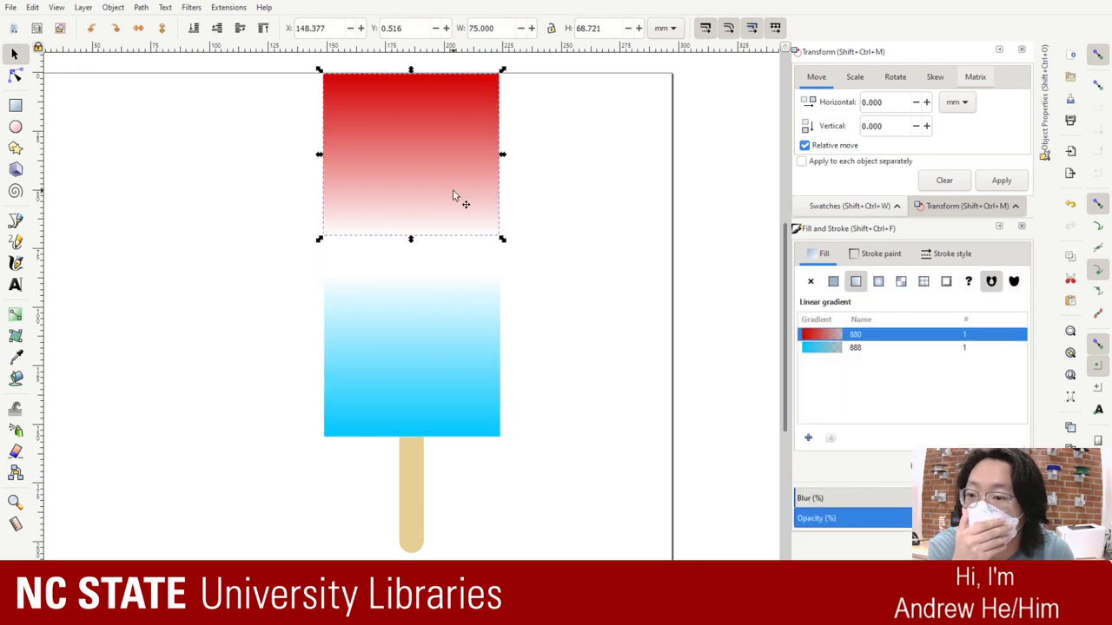
{"action": "key", "text": "n"}
{"action": "left_click", "coordinate": [581, 233]}
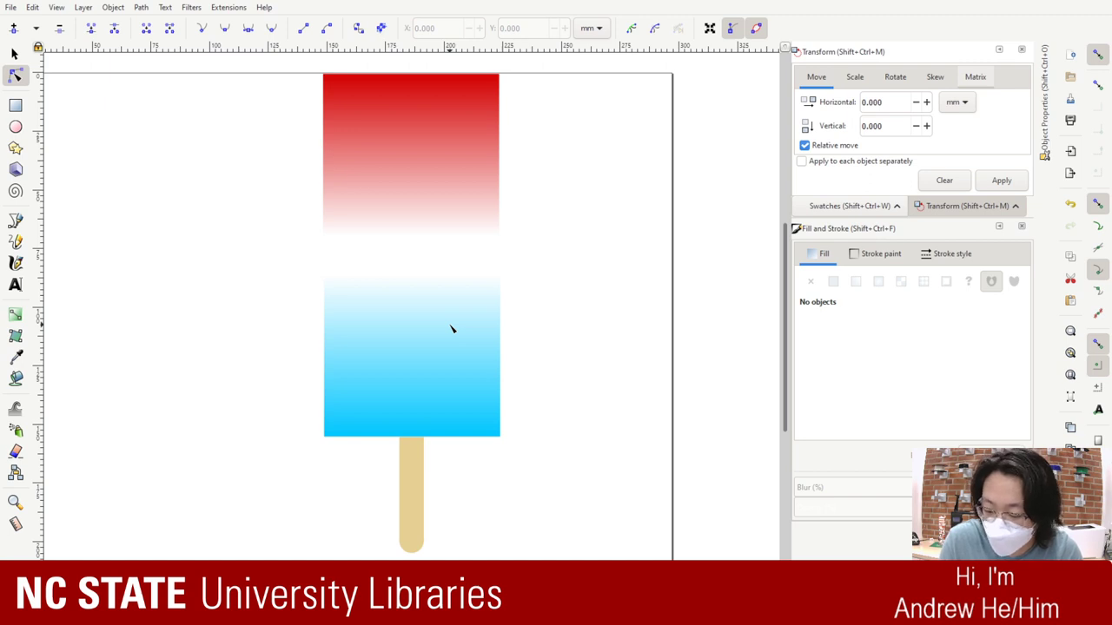
{"action": "left_click", "coordinate": [14, 54]}
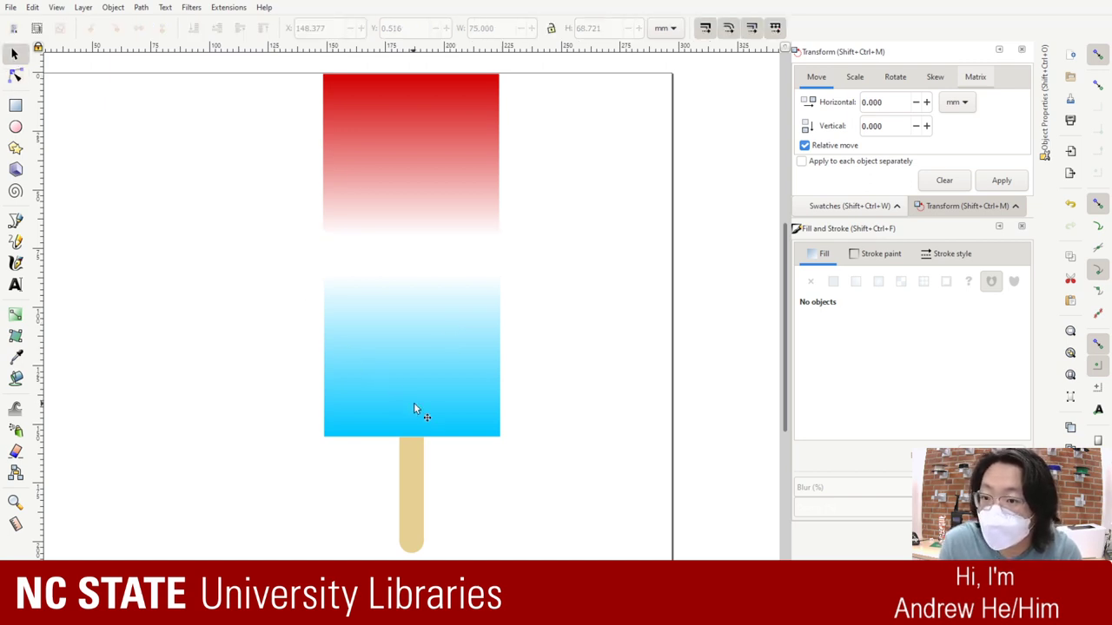
Step: Ungroup the white band from the blue gradient rectangle and select both pieces
{"action": "left_click", "coordinate": [404, 337]}
{"action": "left_click", "coordinate": [385, 216], "text": "shift"}
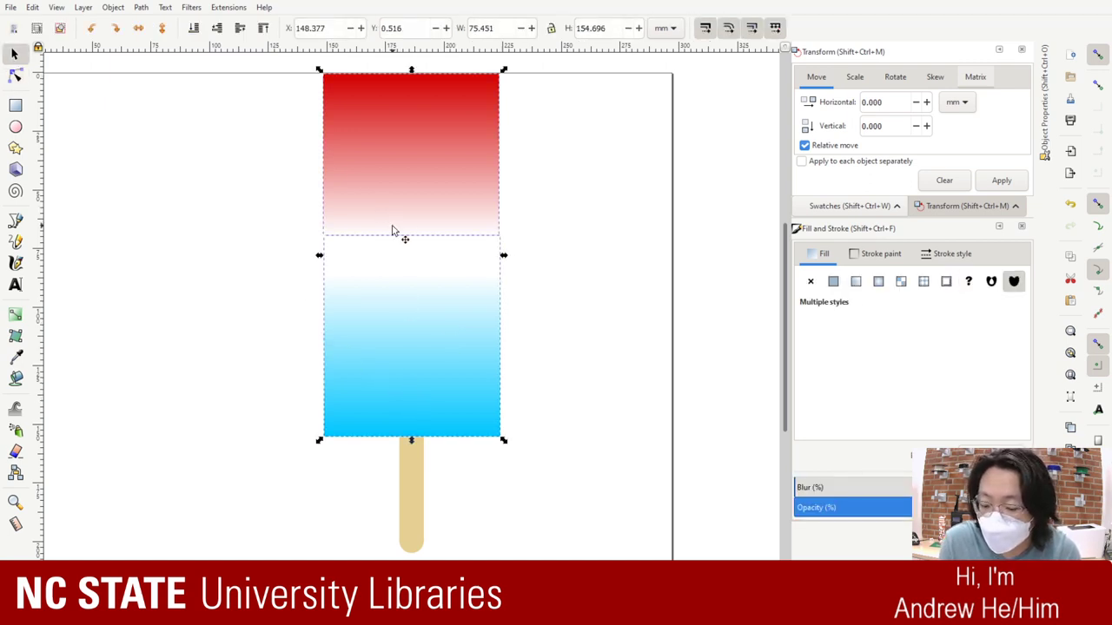
{"action": "left_click", "coordinate": [640, 355]}
{"action": "left_click", "coordinate": [458, 300]}
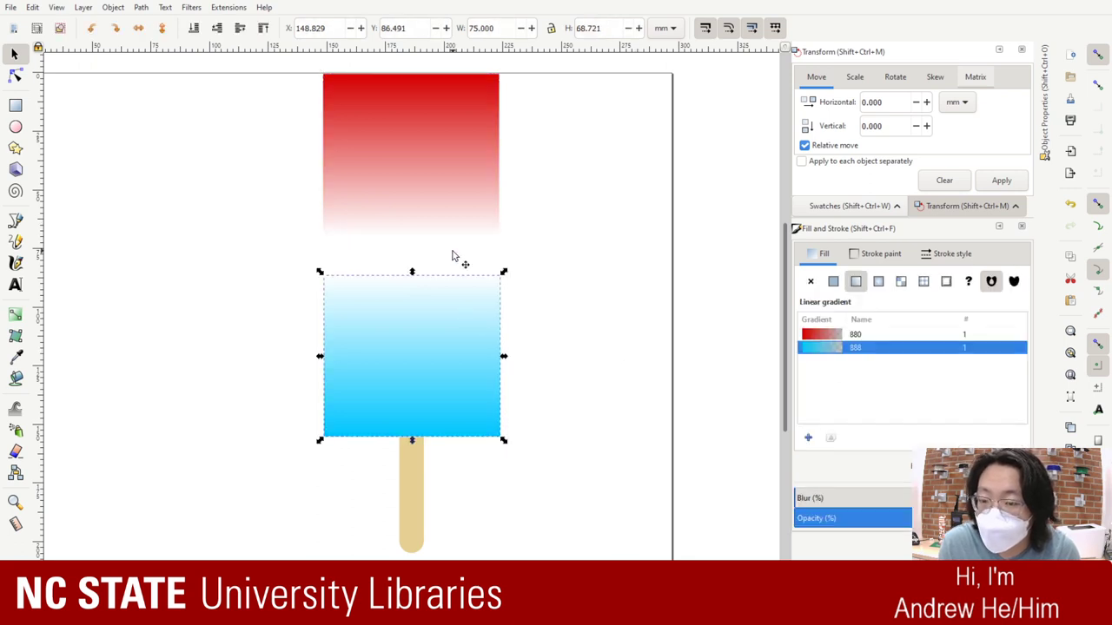
{"action": "left_click", "coordinate": [450, 255], "text": "shift"}
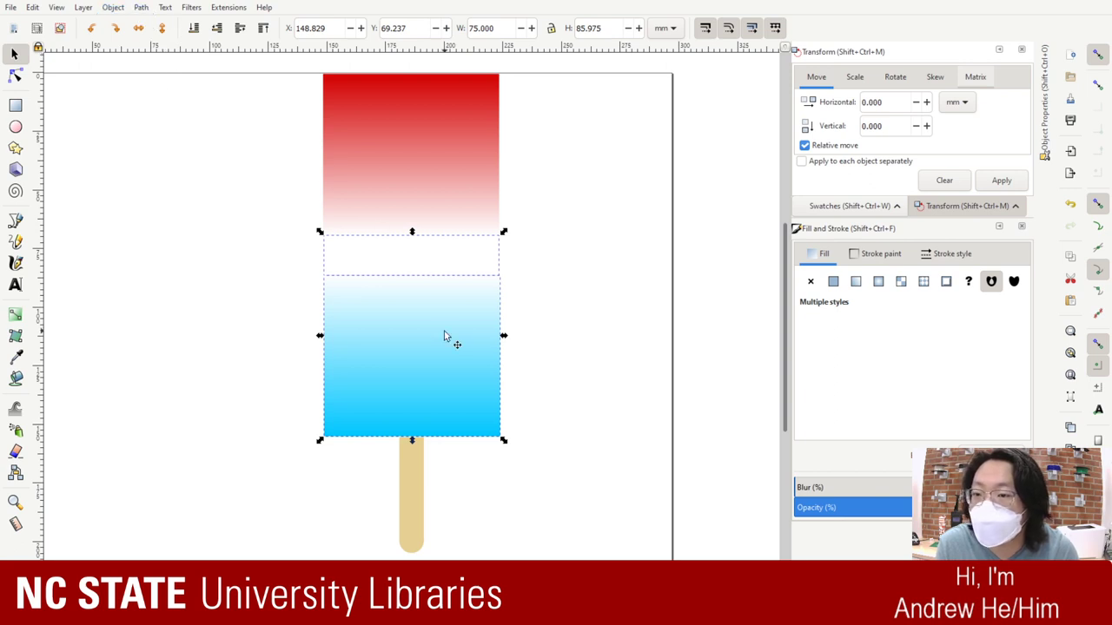
Step: Convert the red, white and blue rectangles to paths, and select only the white band
{"action": "left_click", "coordinate": [535, 323]}
{"action": "left_click", "coordinate": [409, 378]}
{"action": "left_click", "coordinate": [429, 173], "text": "shift"}
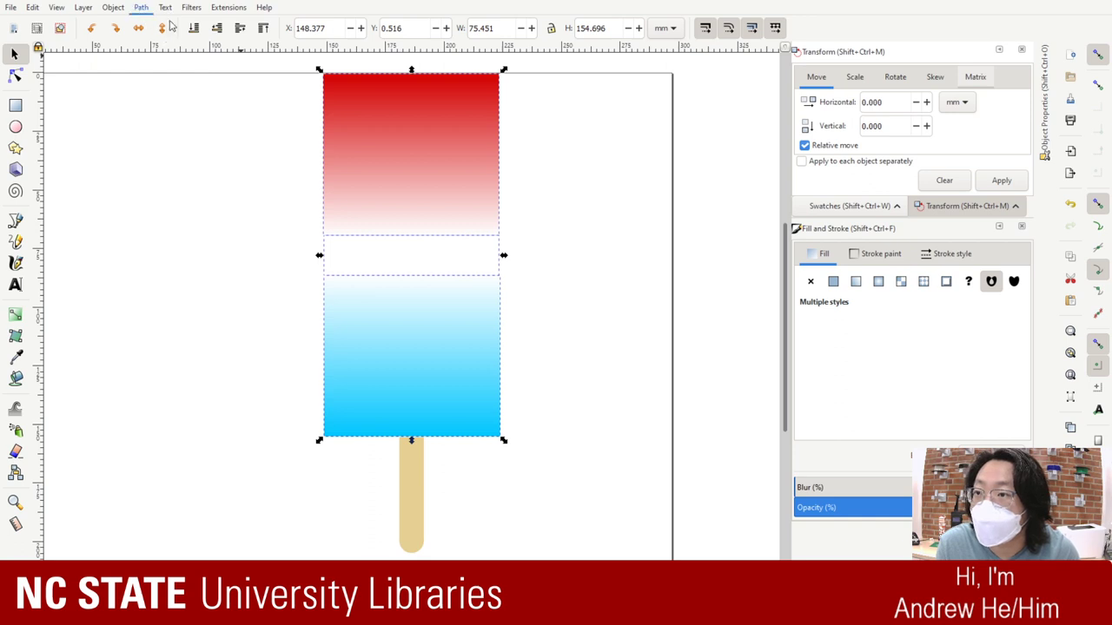
{"action": "left_click", "coordinate": [589, 317]}
{"action": "left_click", "coordinate": [429, 251]}
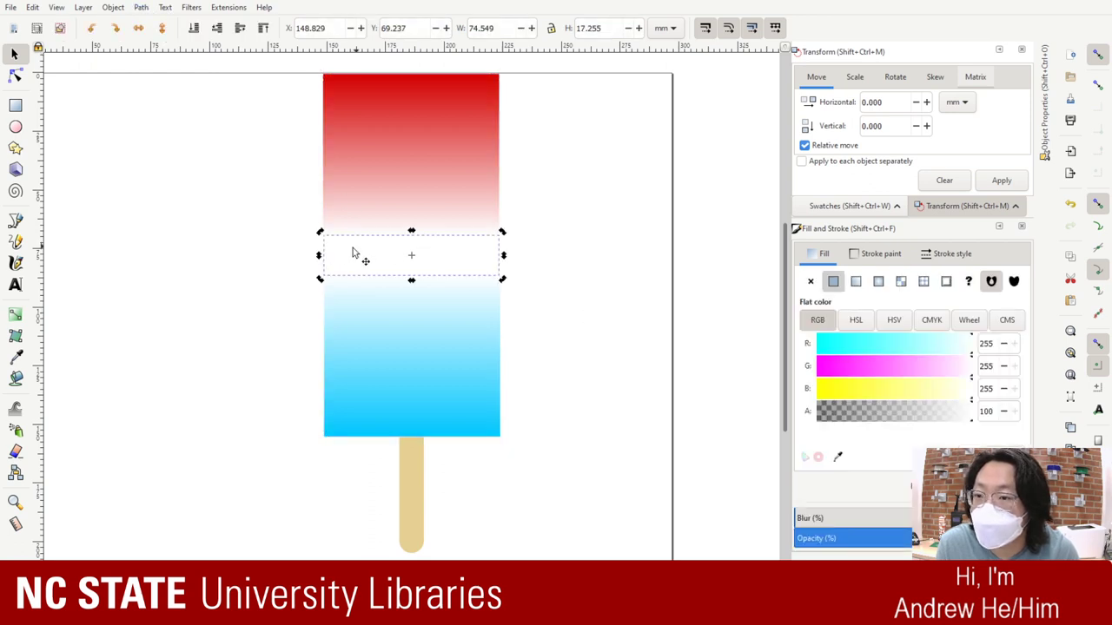
Step: Inspect the nodes of the white, blue and red shapes, including the red shape's upper-left corner node
{"action": "left_click", "coordinate": [14, 77]}
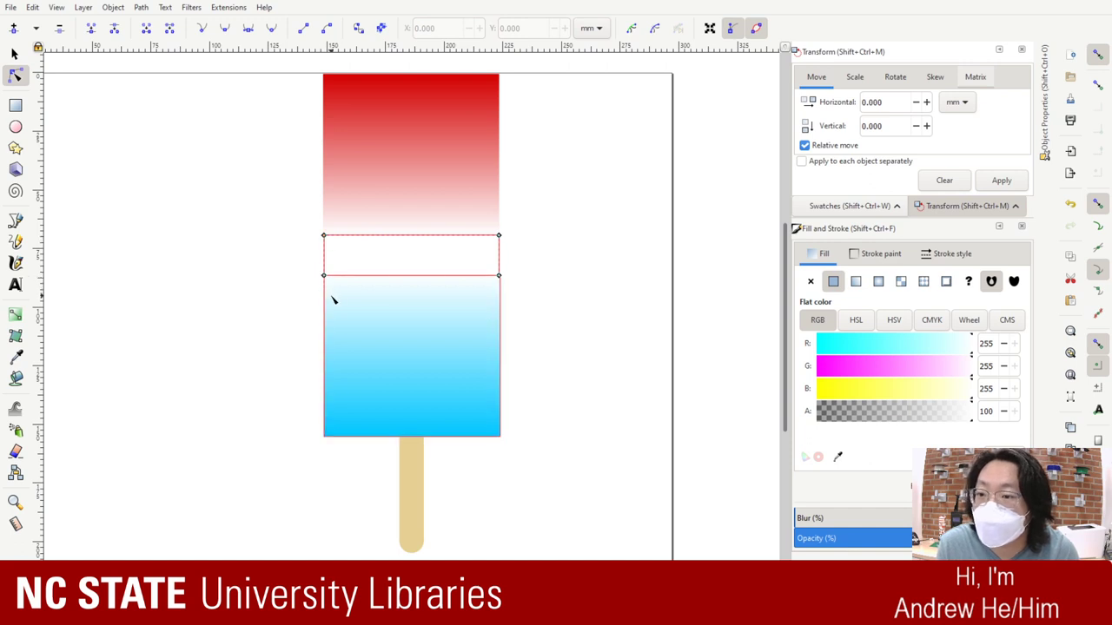
{"action": "left_click", "coordinate": [379, 345]}
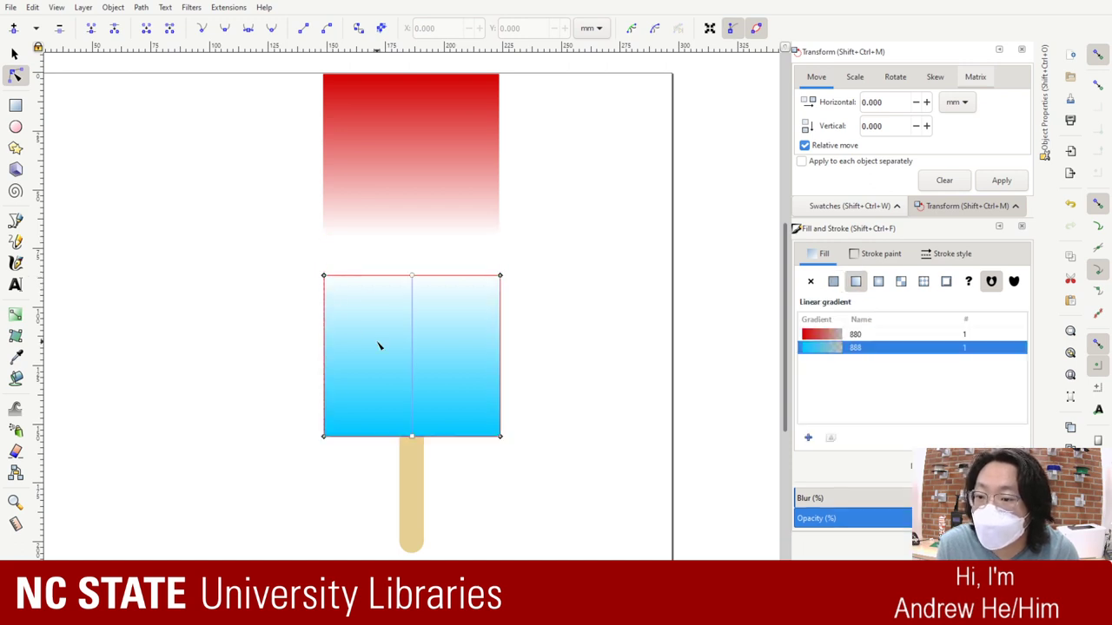
{"action": "left_click", "coordinate": [405, 253]}
{"action": "left_click", "coordinate": [421, 188]}
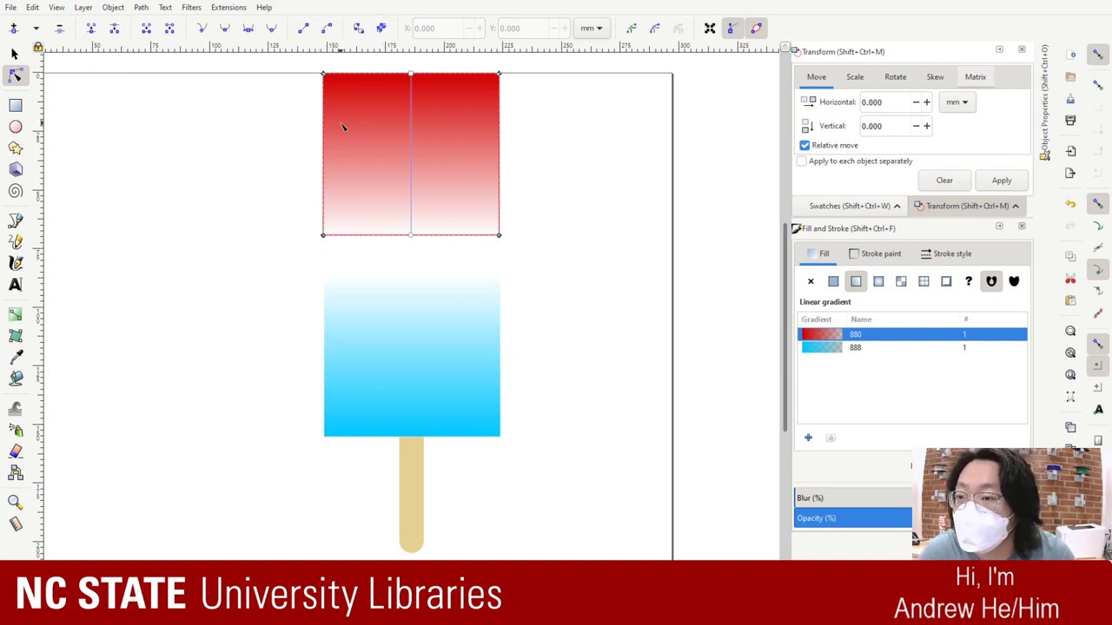
{"action": "left_click", "coordinate": [310, 57]}
{"action": "left_click", "coordinate": [334, 87]}
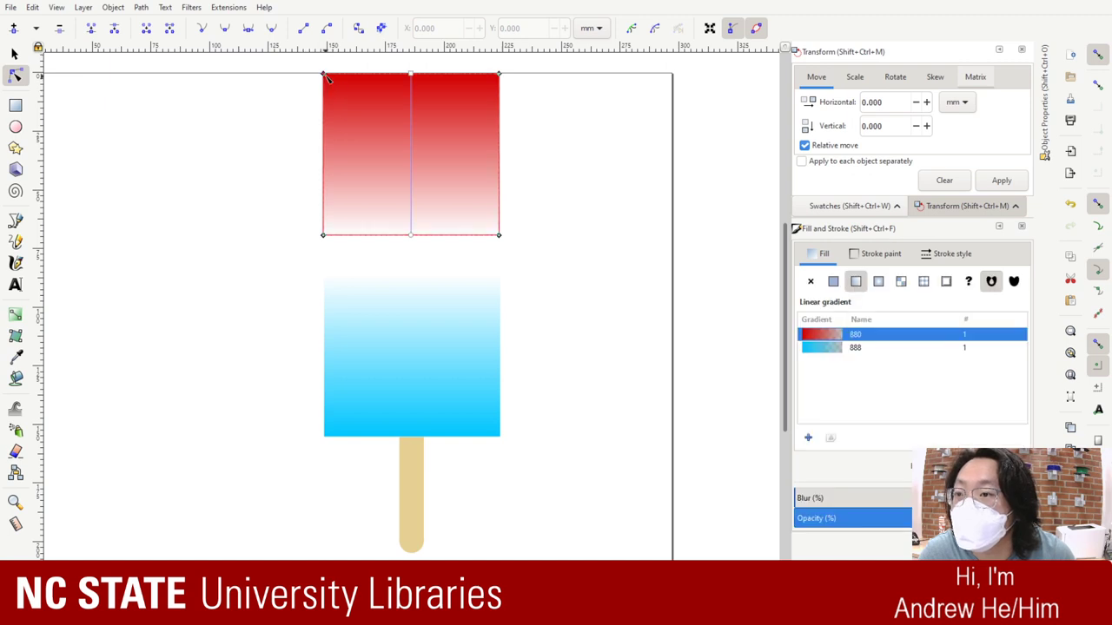
{"action": "left_click", "coordinate": [324, 74]}
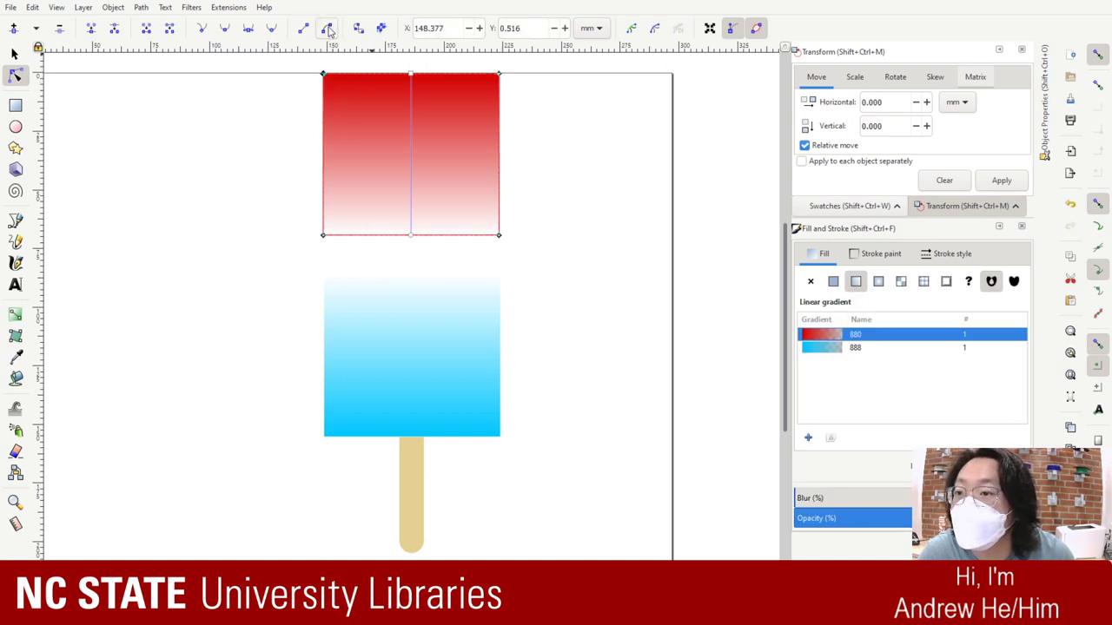
{"action": "left_click", "coordinate": [460, 154]}
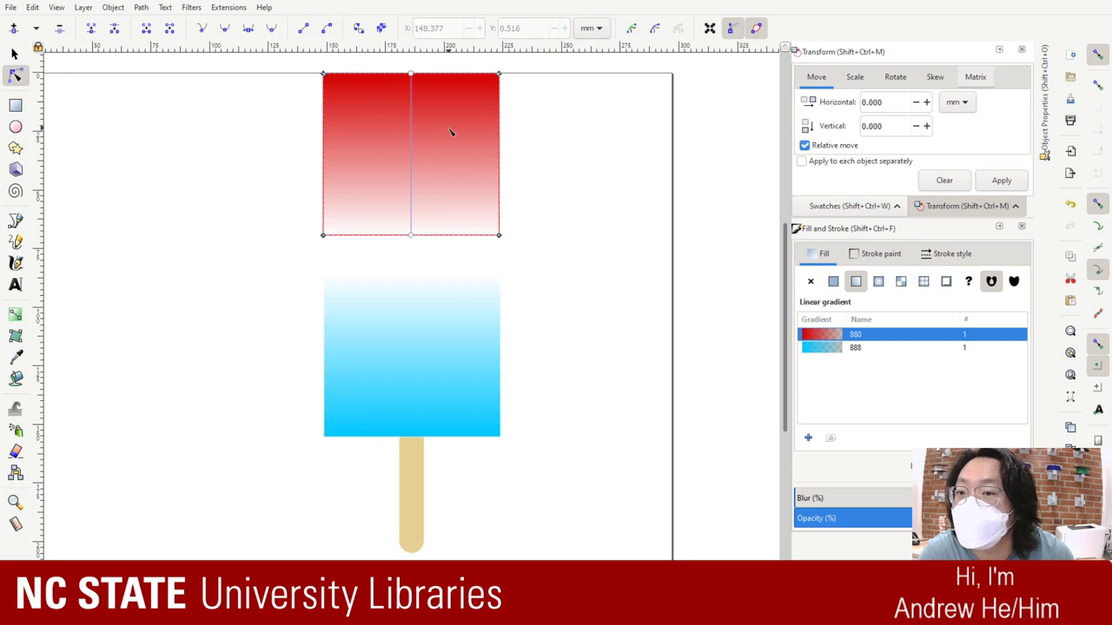
Step: Try an extra node on the top edge of the red gradient shape, and delete it again
{"action": "double_click", "coordinate": [370, 75]}
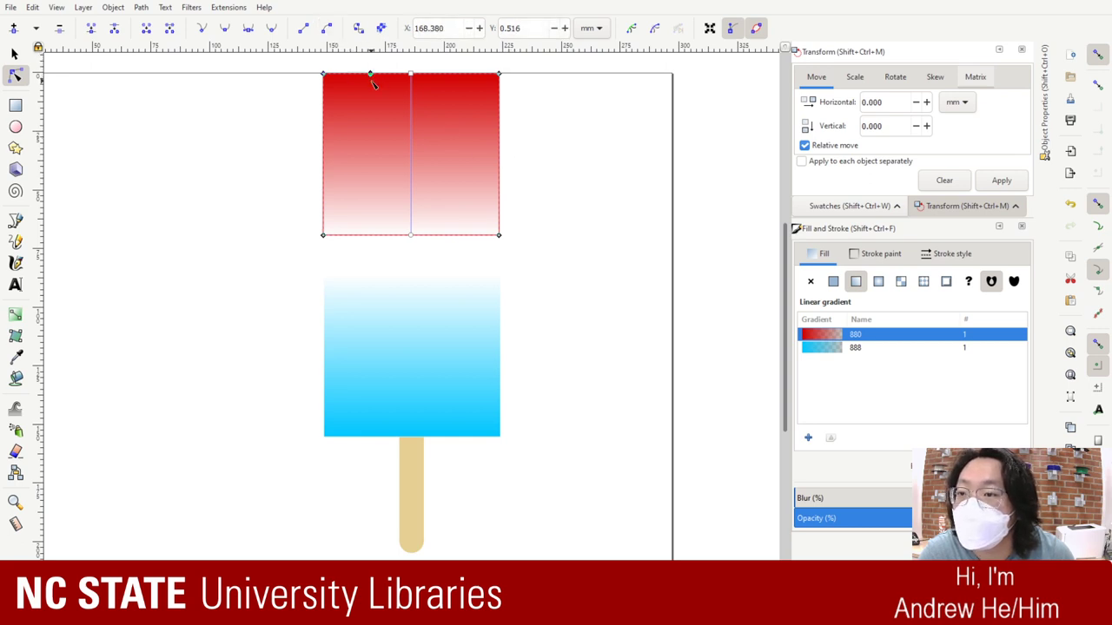
{"action": "left_click", "coordinate": [324, 75]}
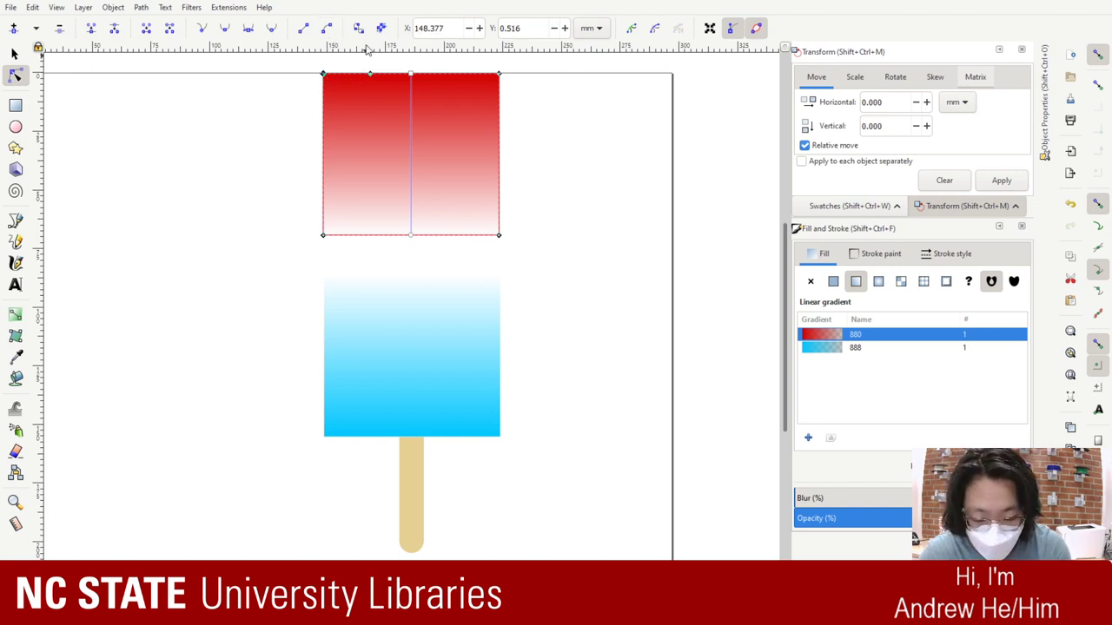
{"action": "key", "text": "plus"}
{"action": "key", "text": "plus"}
{"action": "key", "text": "plus"}
{"action": "scroll", "coordinate": [245, 325], "scroll_direction": "up", "scroll_amount": 10}
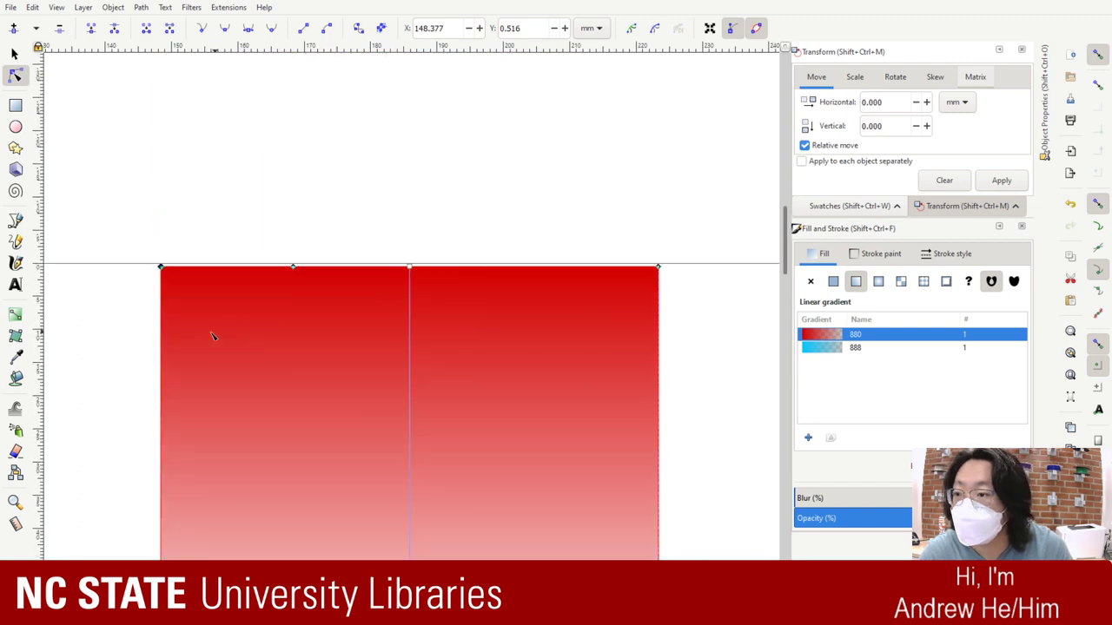
{"action": "left_click", "coordinate": [197, 206]}
{"action": "left_click", "coordinate": [292, 269]}
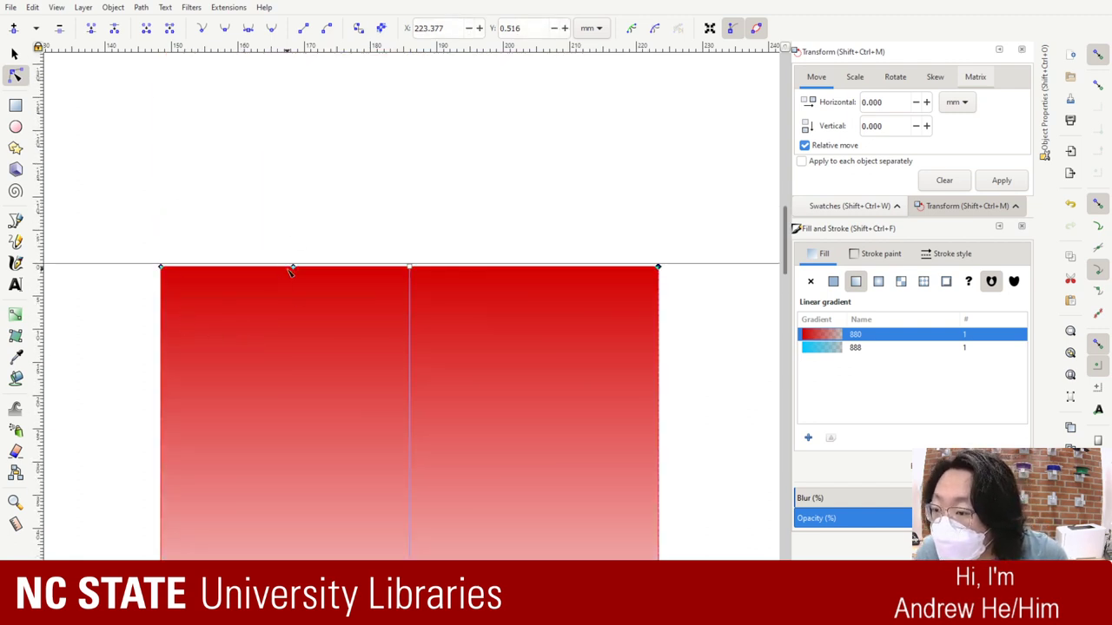
{"action": "left_click", "coordinate": [293, 268]}
{"action": "key", "text": "Escape"}
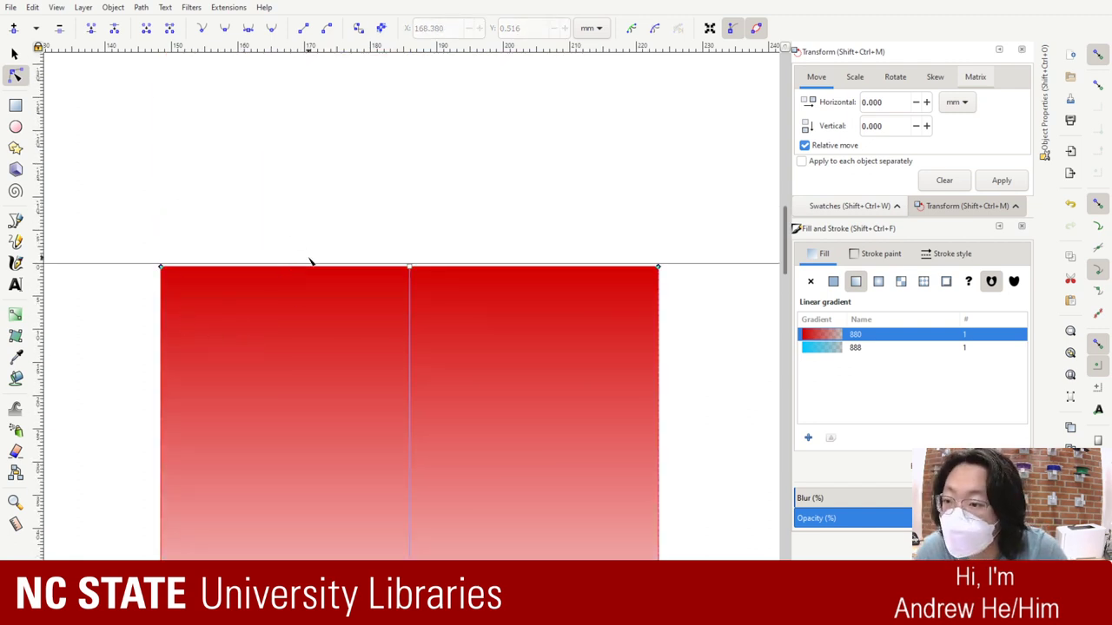
Step: Try deleting the red shape's upper-left corner node, and undo the deletion
{"action": "left_click", "coordinate": [161, 267]}
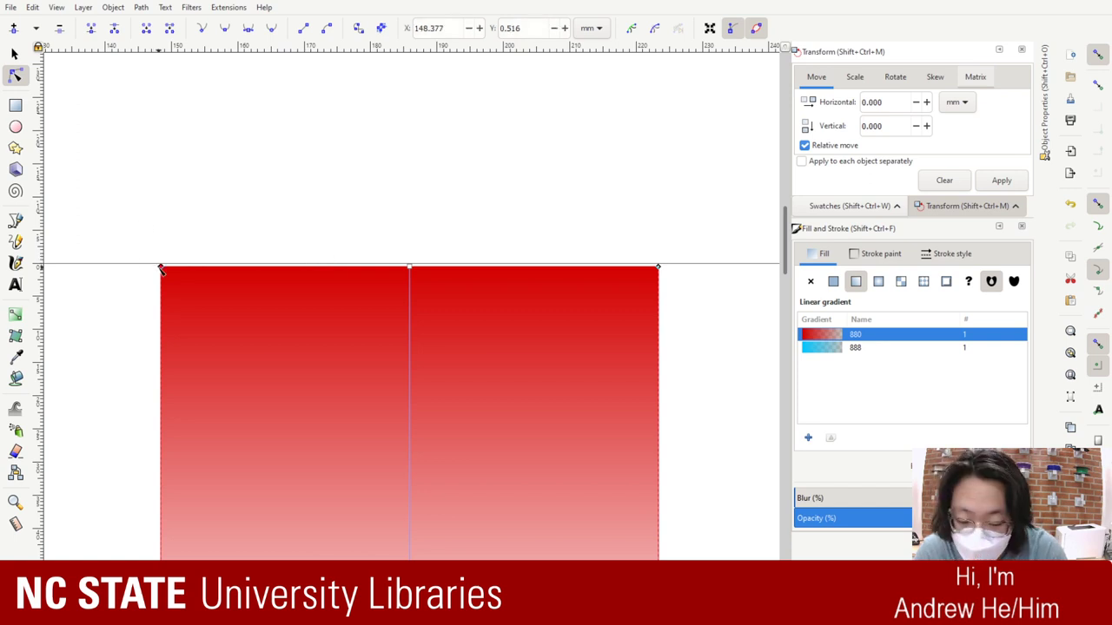
{"action": "key", "text": "Delete"}
{"action": "key", "text": "ctrl+z"}
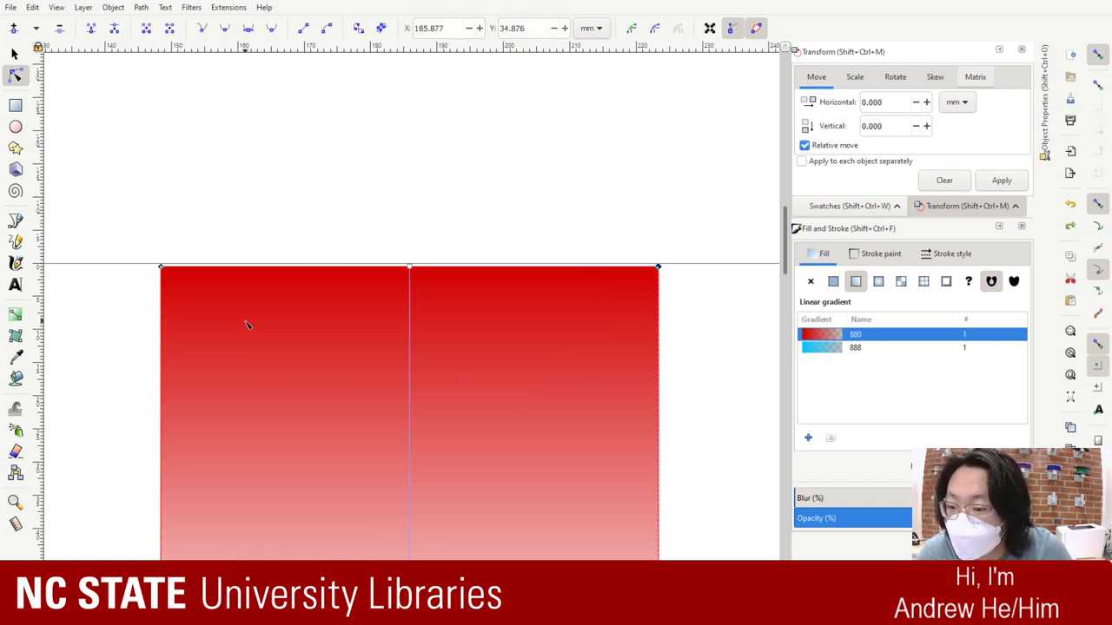
Step: Turn the segments at the red shape's upper-left corner node into curves
{"action": "left_click", "coordinate": [162, 268]}
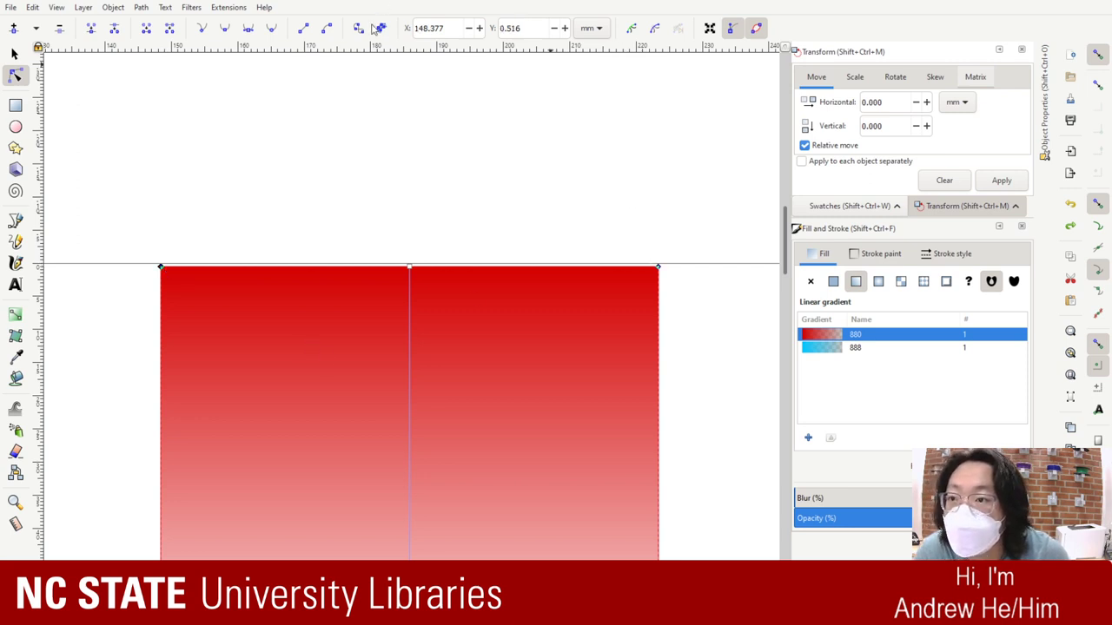
{"action": "left_click", "coordinate": [326, 28]}
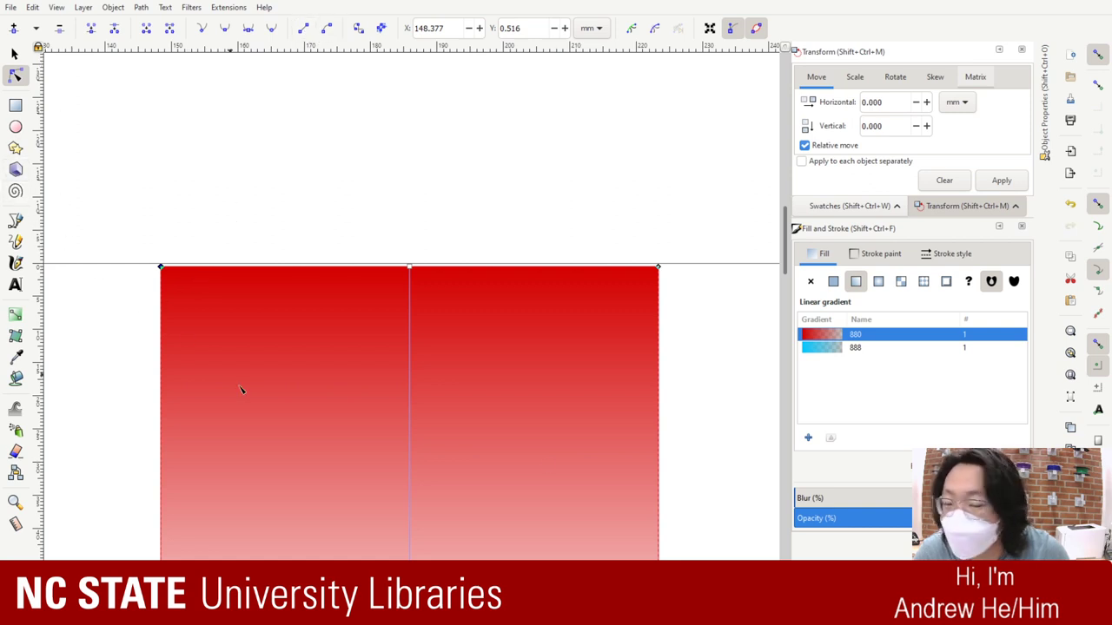
Step: Compare the side edges and widths of the red gradient shape and the white band where they meet
{"action": "scroll", "coordinate": [370, 293], "scroll_direction": "down", "scroll_amount": 6}
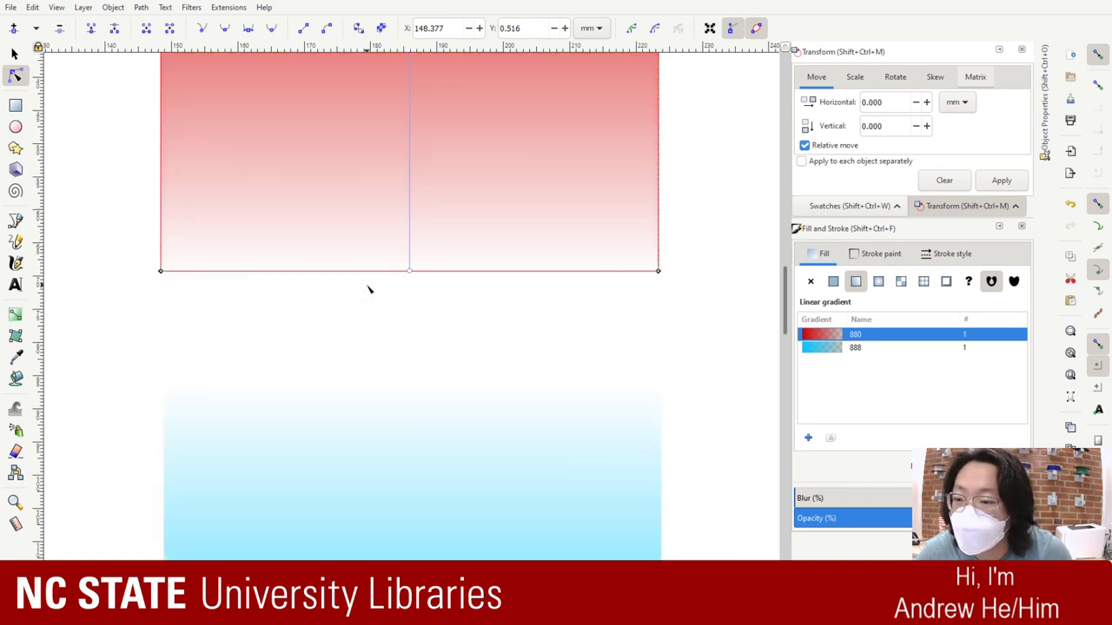
{"action": "left_click", "coordinate": [330, 313]}
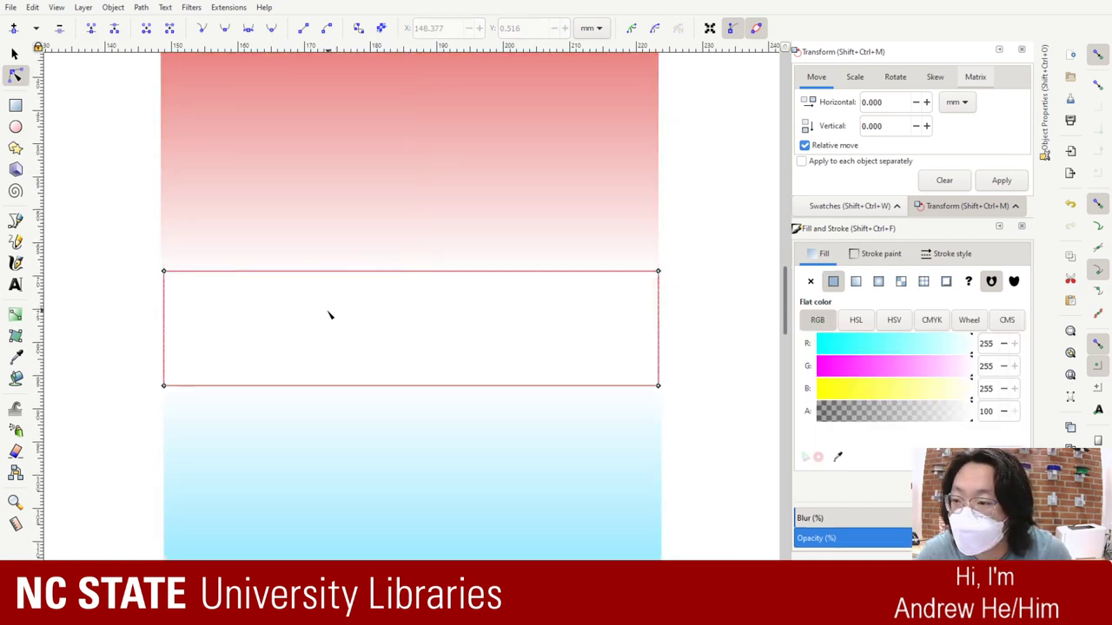
{"action": "left_click", "coordinate": [234, 179]}
{"action": "left_click", "coordinate": [235, 337]}
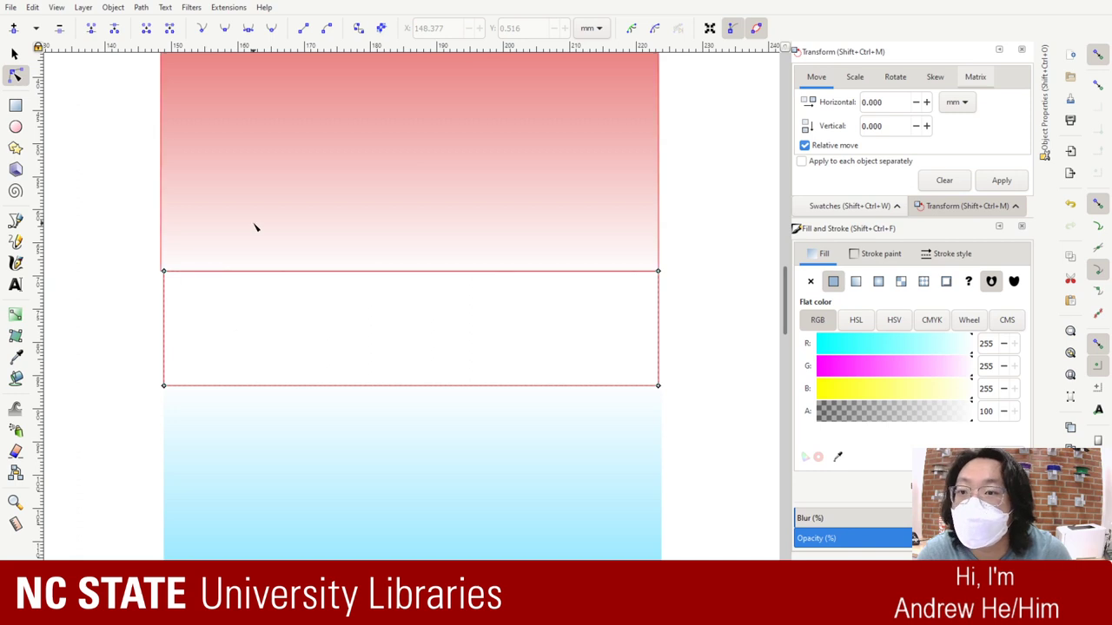
{"action": "left_click", "coordinate": [254, 229]}
{"action": "left_click", "coordinate": [242, 318]}
{"action": "left_click", "coordinate": [14, 57]}
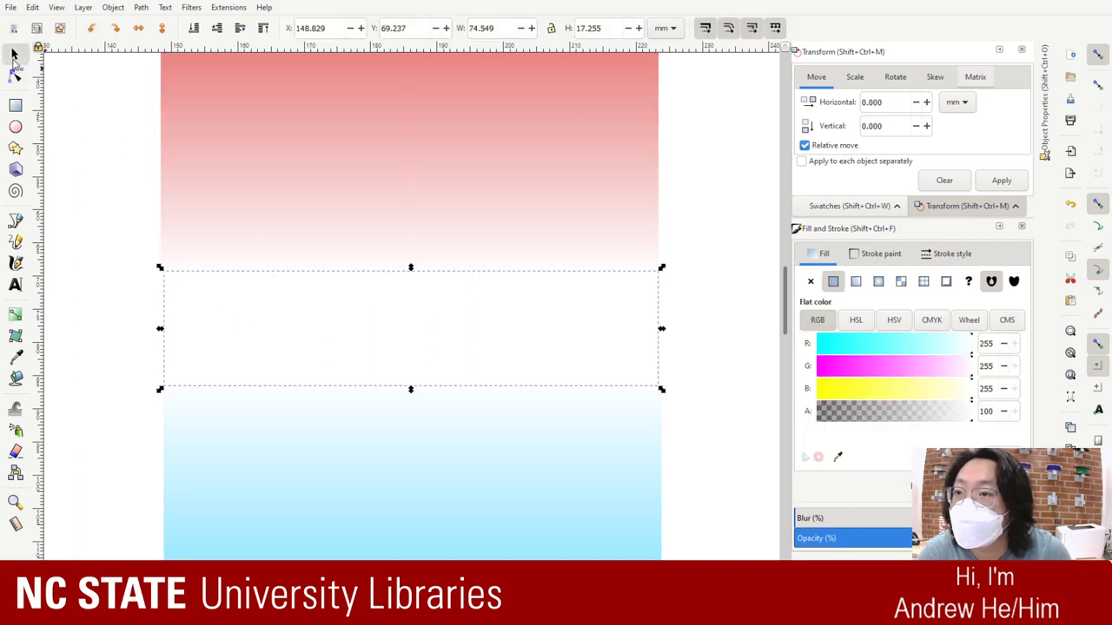
{"action": "left_click", "coordinate": [280, 309]}
{"action": "left_click", "coordinate": [286, 184]}
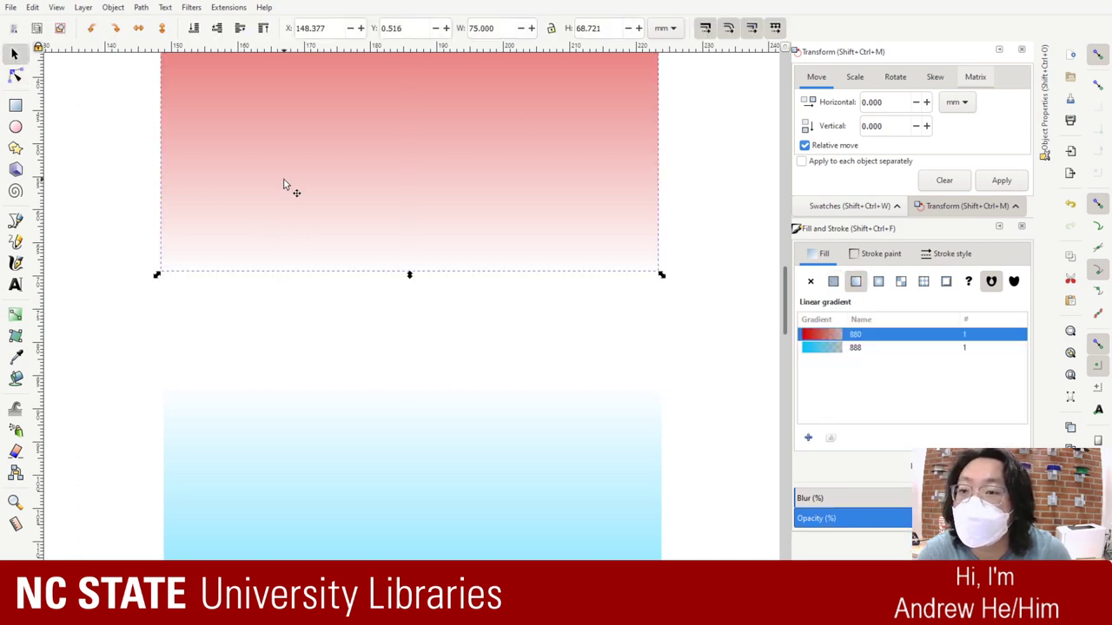
Step: Set the white band's width to 75 mm and snap it to the red gradient shape's side edges
{"action": "left_click", "coordinate": [282, 308]}
{"action": "left_click", "coordinate": [503, 31]}
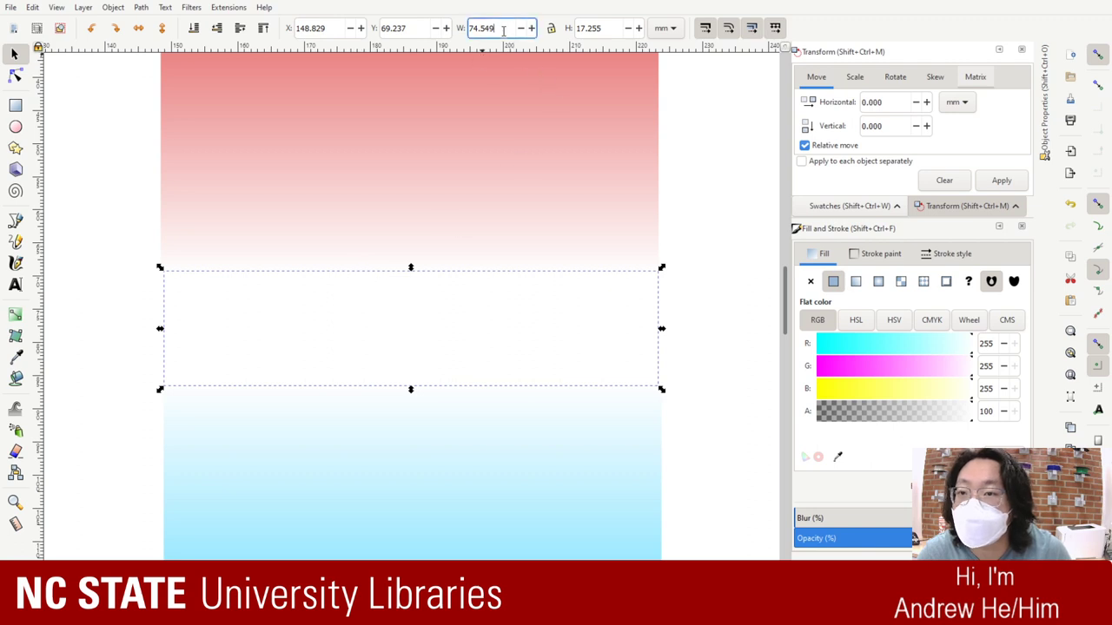
{"action": "key", "text": "BackSpace"}
{"action": "key", "text": "BackSpace"}
{"action": "key", "text": "BackSpace"}
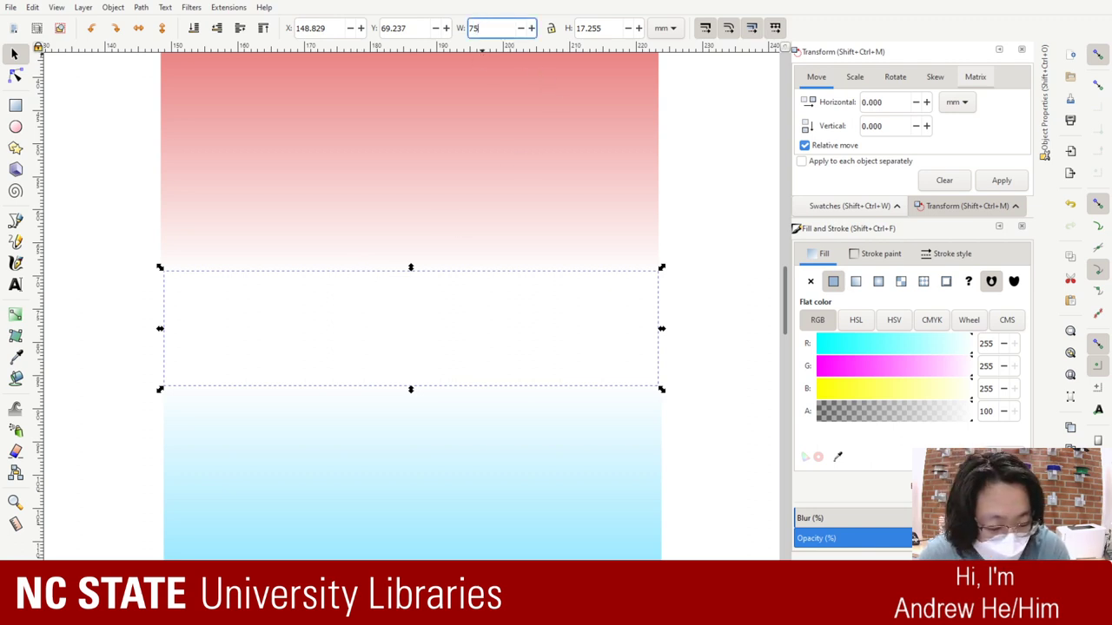
{"action": "key", "text": "Return"}
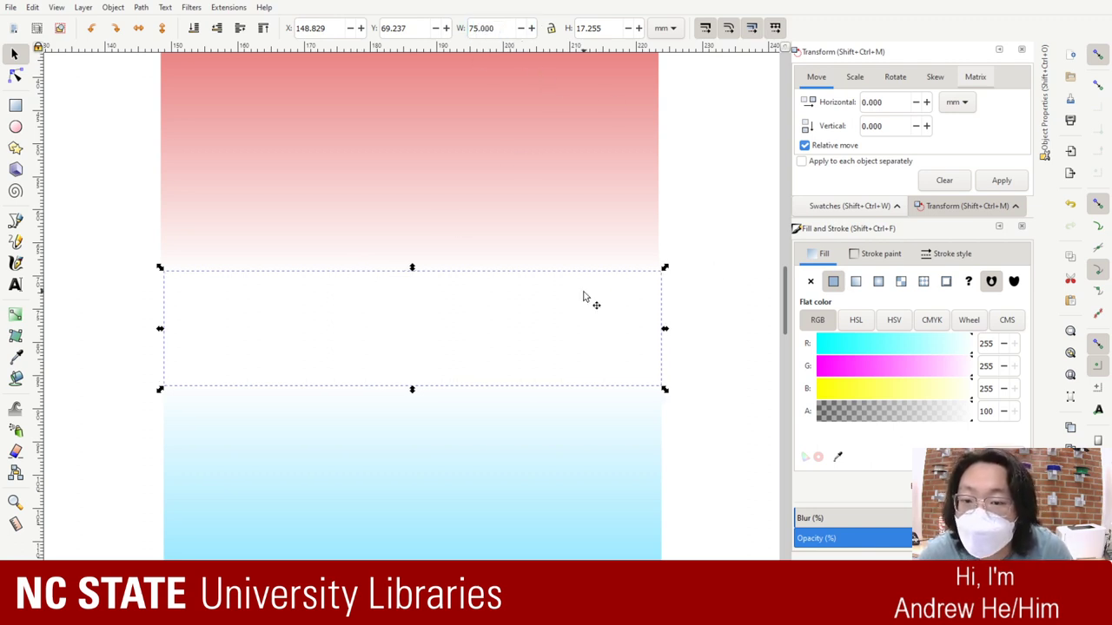
{"action": "left_click_drag", "start_coordinate": [587, 297], "coordinate": [573, 300]}
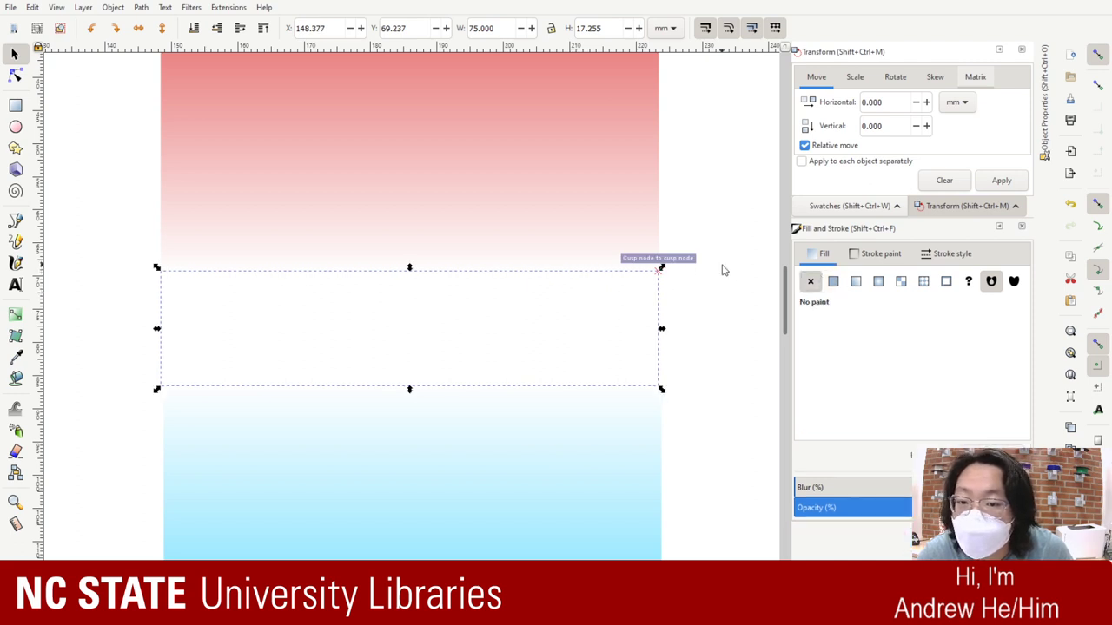
Step: Examine how the red gradient shape and the white band line up along their shared edge and sides
{"action": "left_click", "coordinate": [647, 272]}
{"action": "left_click", "coordinate": [635, 240]}
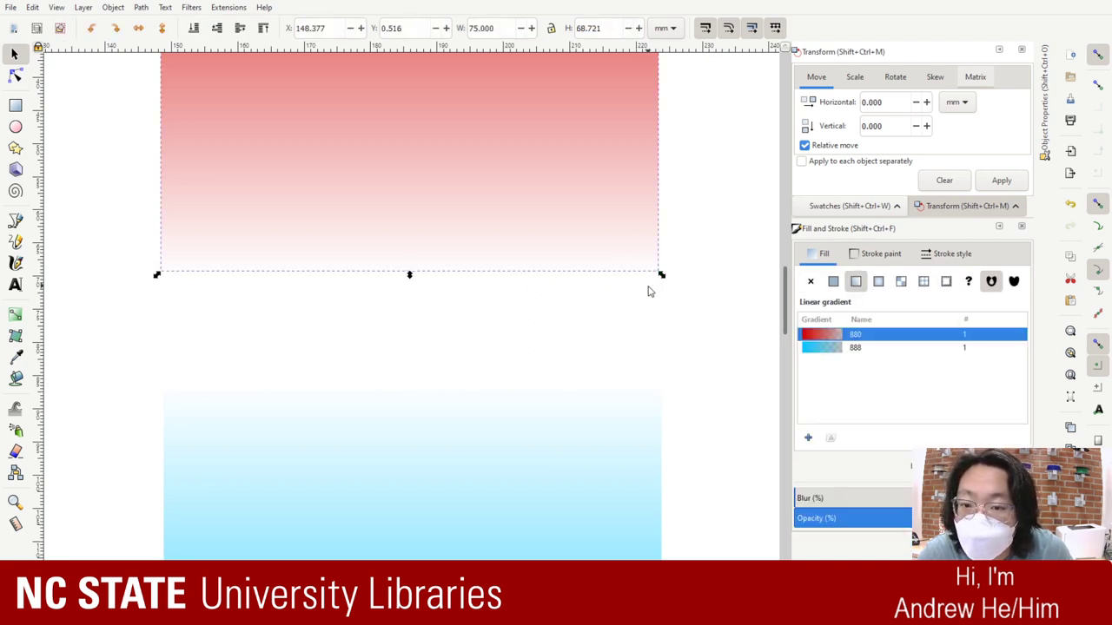
{"action": "left_click", "coordinate": [648, 290]}
{"action": "left_click", "coordinate": [635, 257]}
{"action": "left_click", "coordinate": [641, 297]}
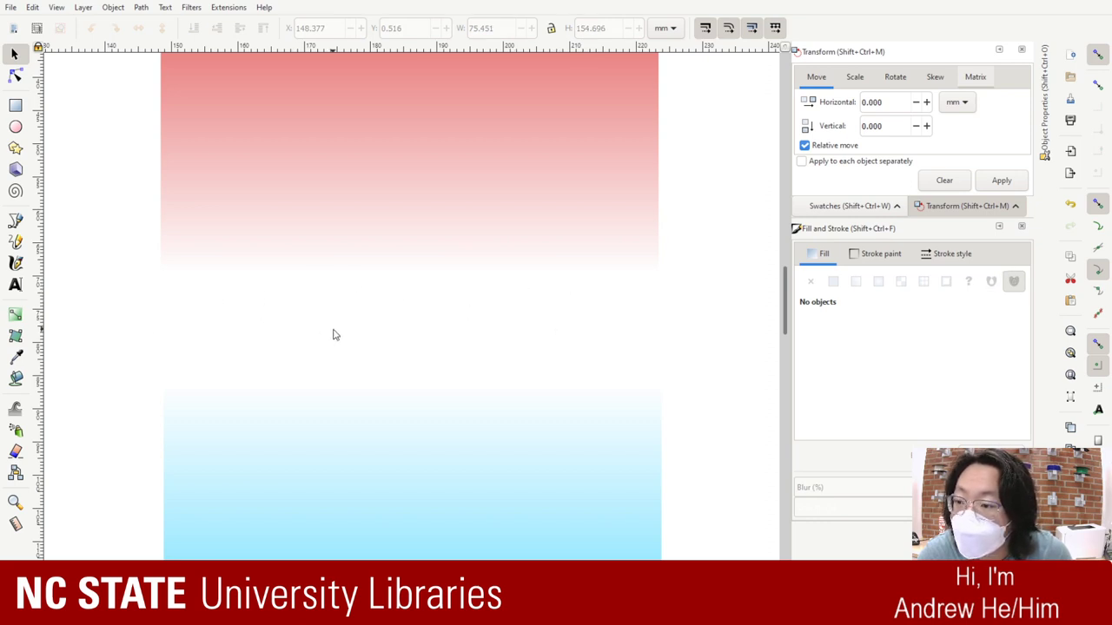
{"action": "scroll", "coordinate": [339, 332], "scroll_direction": "down", "scroll_amount": 2}
{"action": "scroll", "coordinate": [58, 340], "scroll_direction": "up", "scroll_amount": 4}
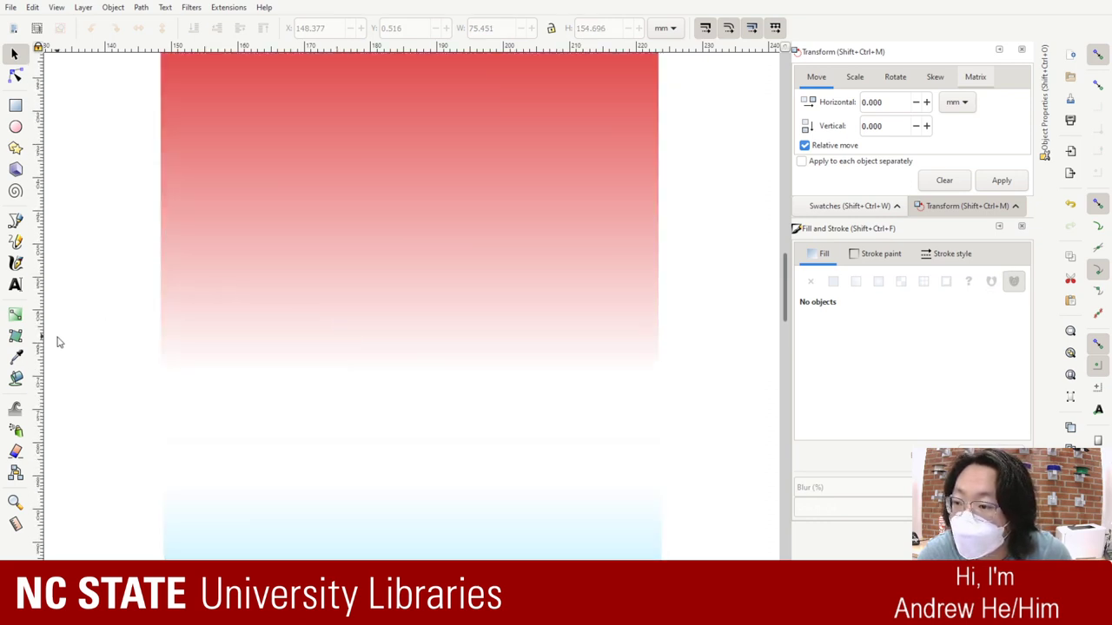
{"action": "scroll", "coordinate": [57, 339], "scroll_direction": "right", "scroll_amount": 3}
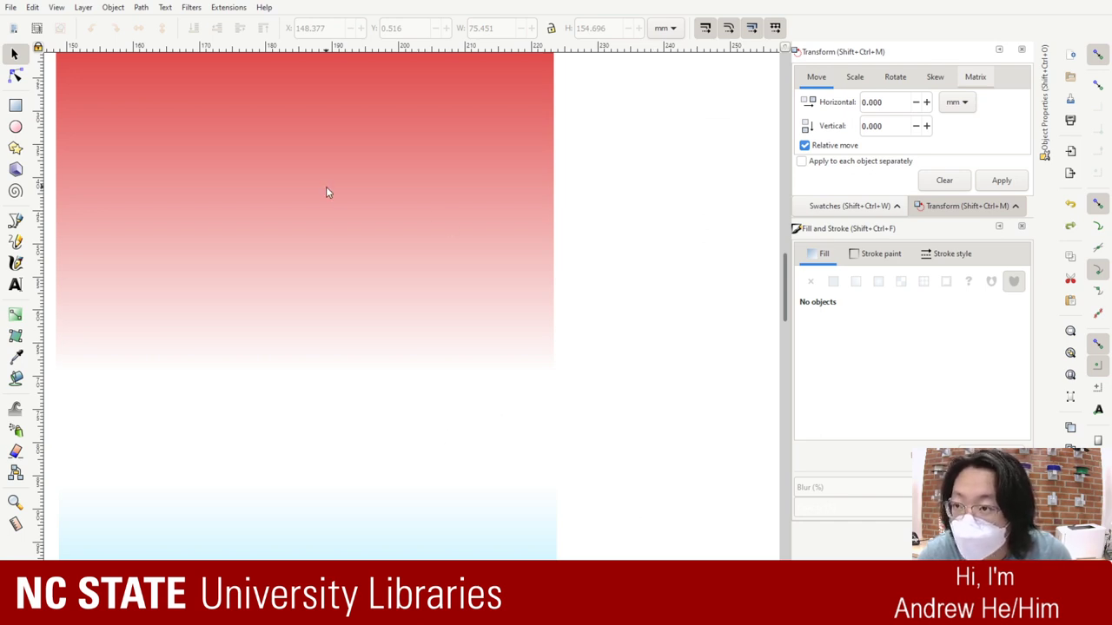
Step: Move the red gradient shape to the empty right part of the page, and snap the white band directly beneath it
{"action": "key", "text": "plus"}
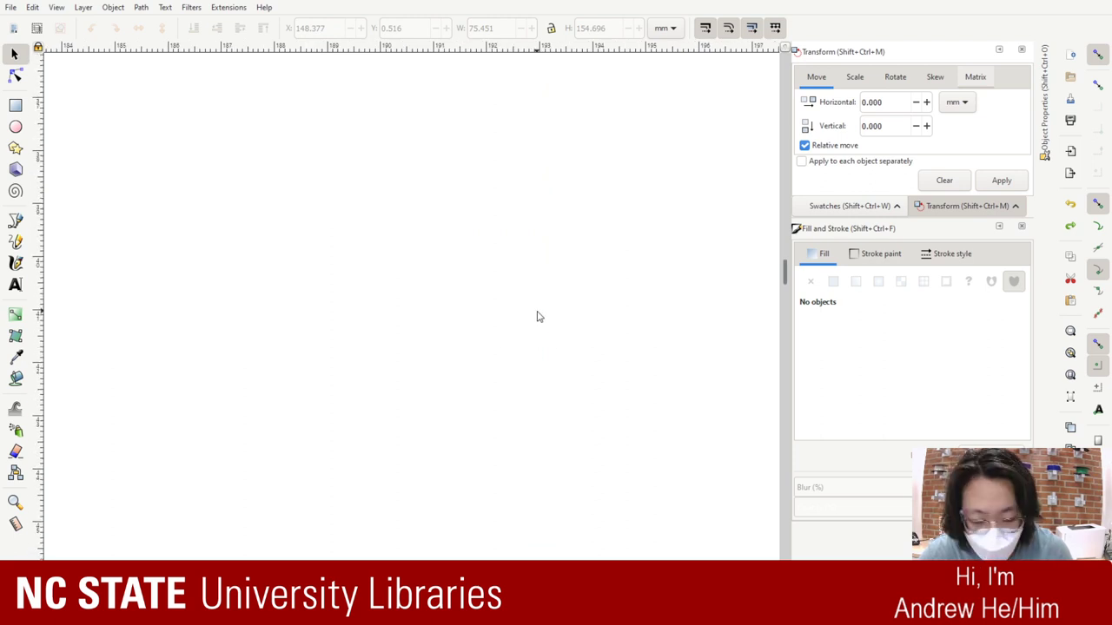
{"action": "key", "text": "minus"}
{"action": "key", "text": "minus"}
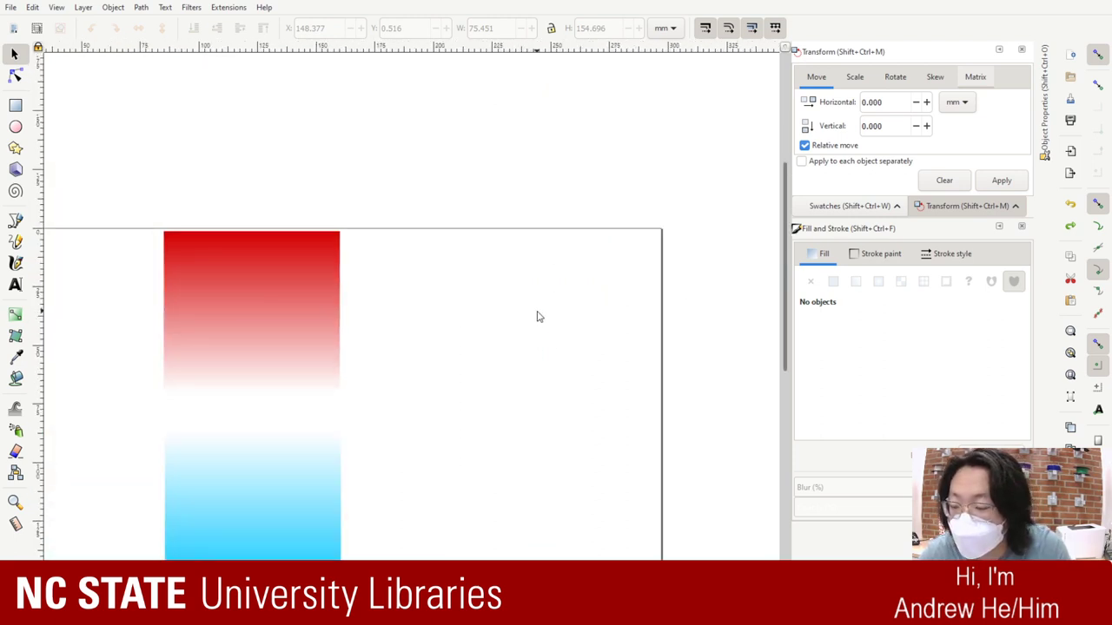
{"action": "left_click", "coordinate": [305, 276]}
{"action": "left_click_drag", "start_coordinate": [306, 276], "coordinate": [542, 292]}
{"action": "left_click", "coordinate": [318, 429]}
{"action": "left_click", "coordinate": [392, 437]}
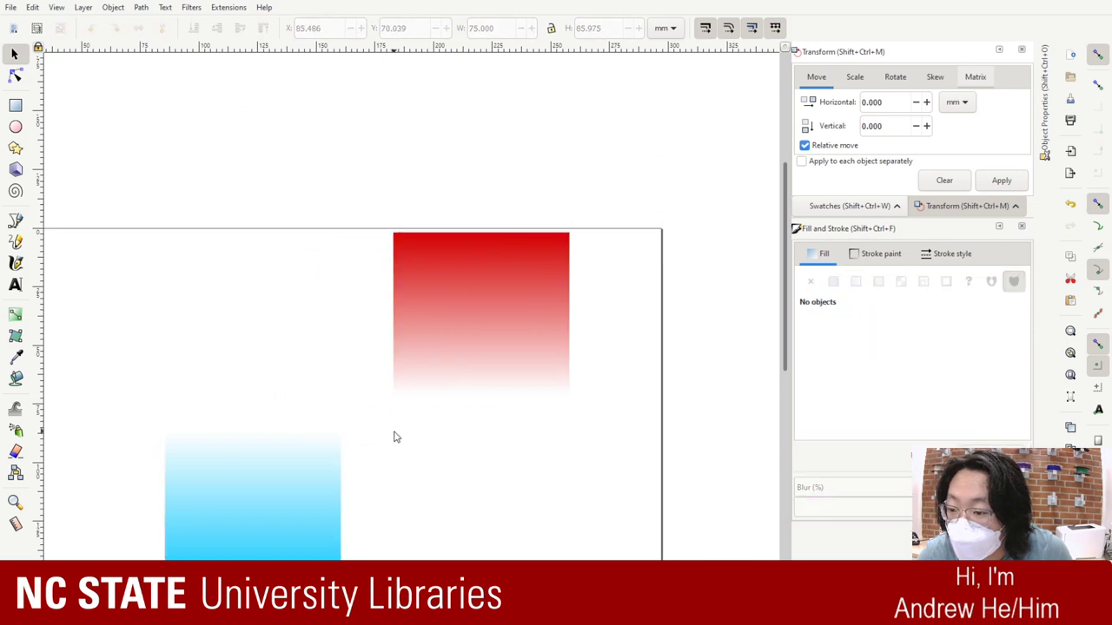
{"action": "left_click", "coordinate": [296, 436]}
{"action": "left_click_drag", "start_coordinate": [297, 436], "coordinate": [531, 421]}
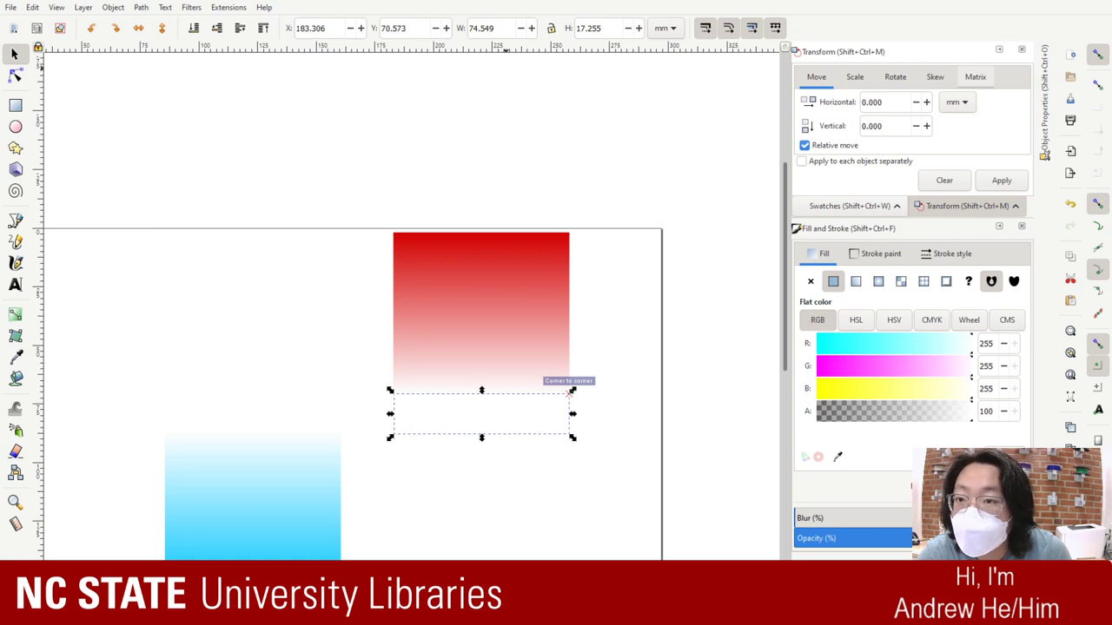
Step: Widen the white band to 75 mm and realign its corners with the red gradient shape above it
{"action": "left_click", "coordinate": [500, 29]}
{"action": "key", "text": "BackSpace"}
{"action": "key", "text": "BackSpace"}
{"action": "key", "text": "BackSpace"}
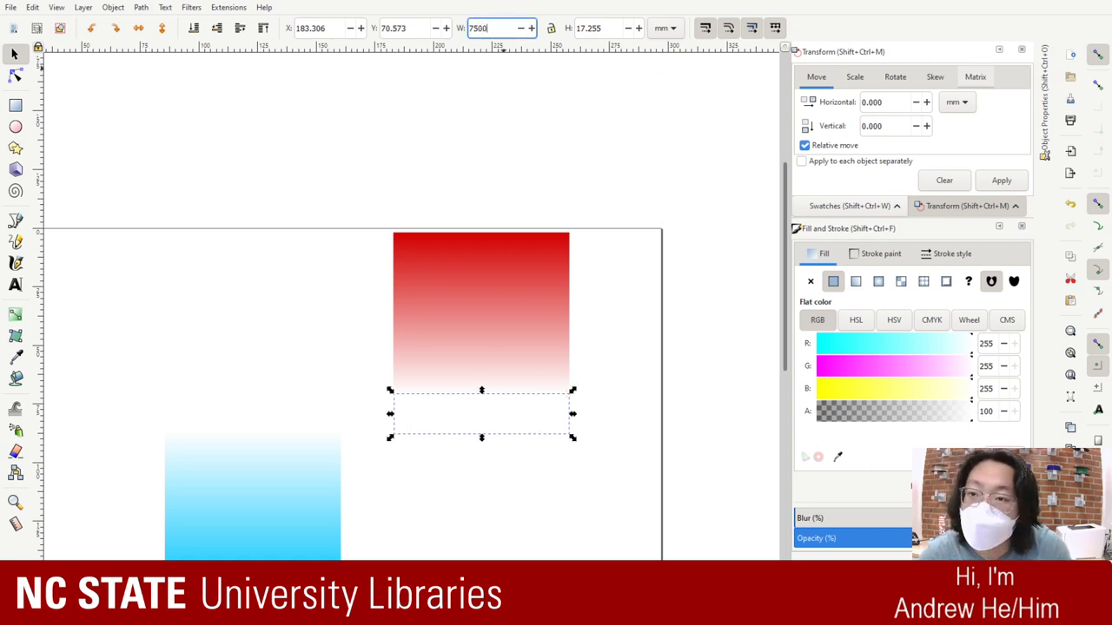
{"action": "type", "text": "5"}
{"action": "key", "text": "Return"}
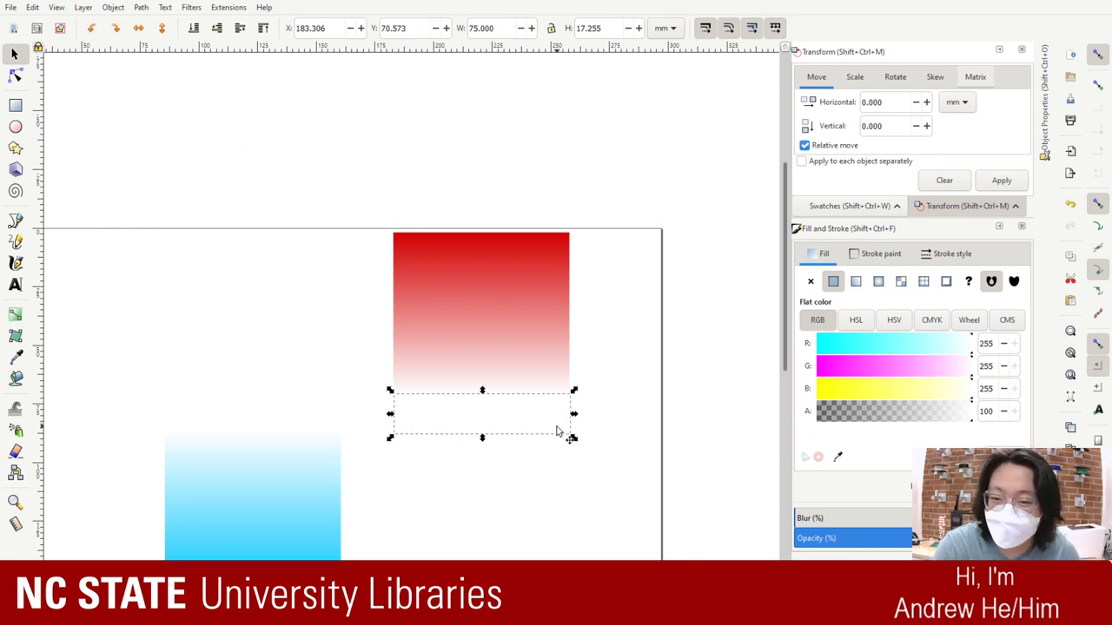
{"action": "mouse_move", "coordinate": [566, 434]}
{"action": "left_mouse_down"}
{"action": "mouse_move", "coordinate": [554, 437]}
{"action": "mouse_move", "coordinate": [561, 426]}
{"action": "left_mouse_up"}
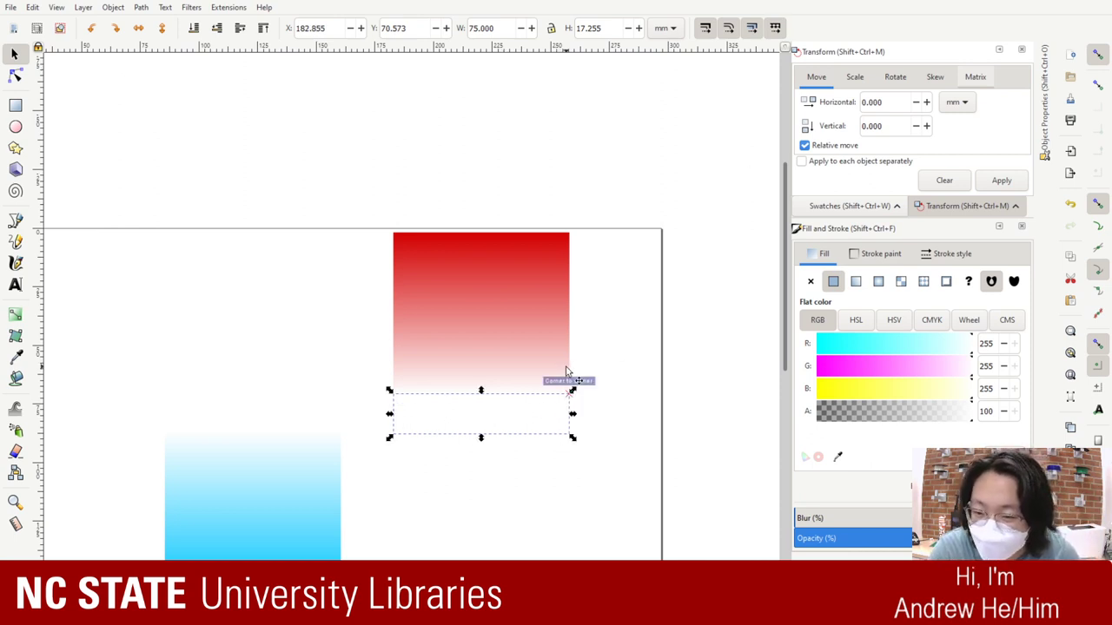
Step: Merge the red gradient shape and the white band into one path, and delete the side nodes at their former seam
{"action": "left_click", "coordinate": [513, 321], "text": "shift"}
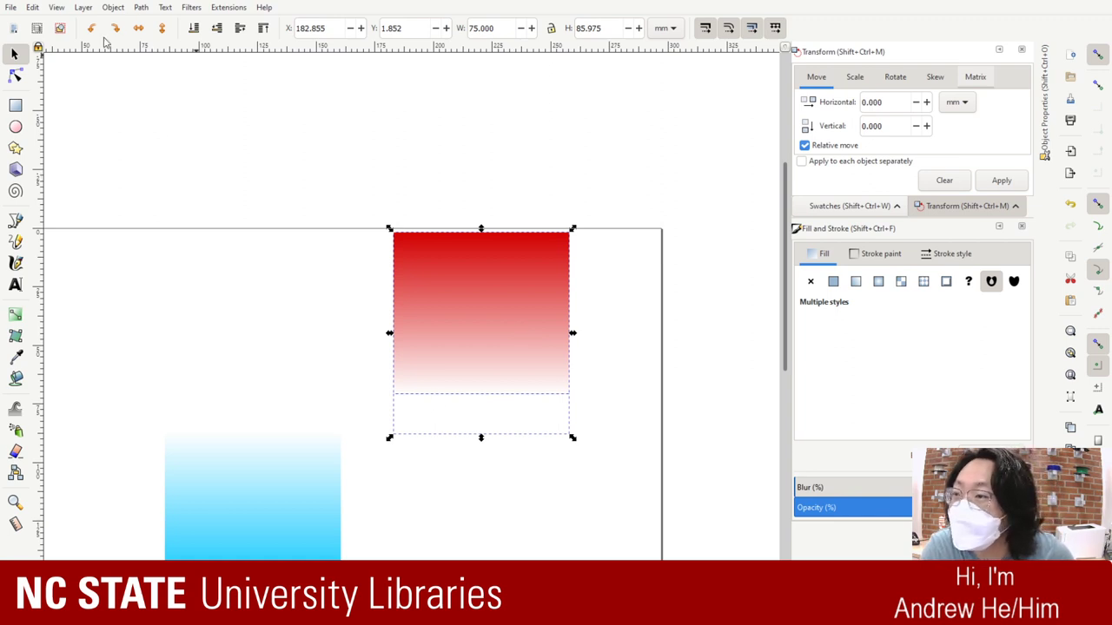
{"action": "left_click", "coordinate": [15, 76]}
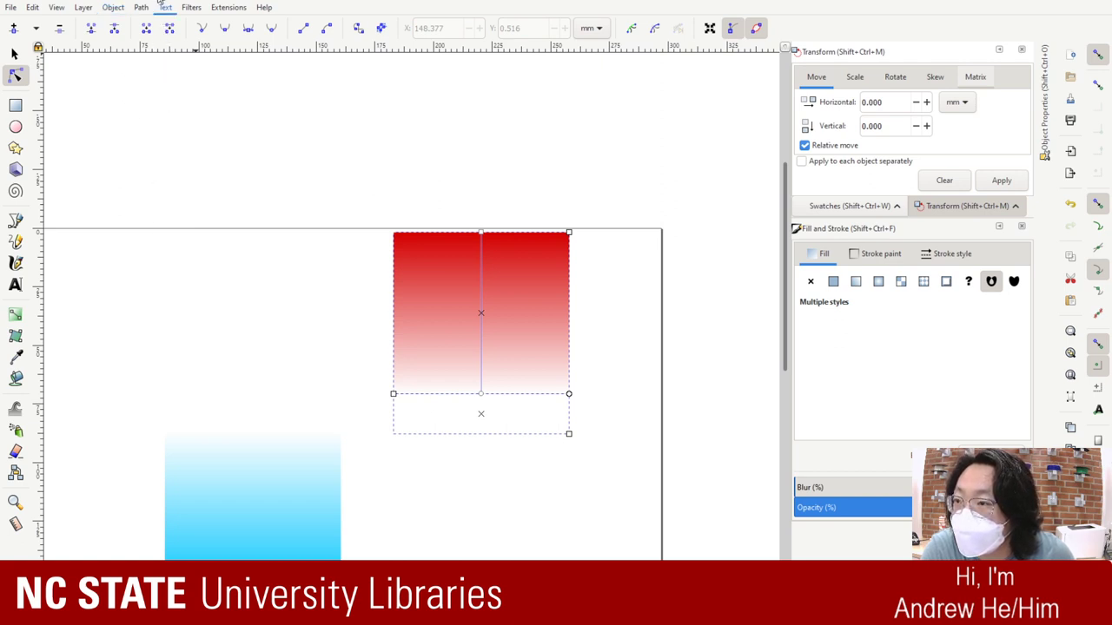
{"action": "left_click", "coordinate": [145, 27]}
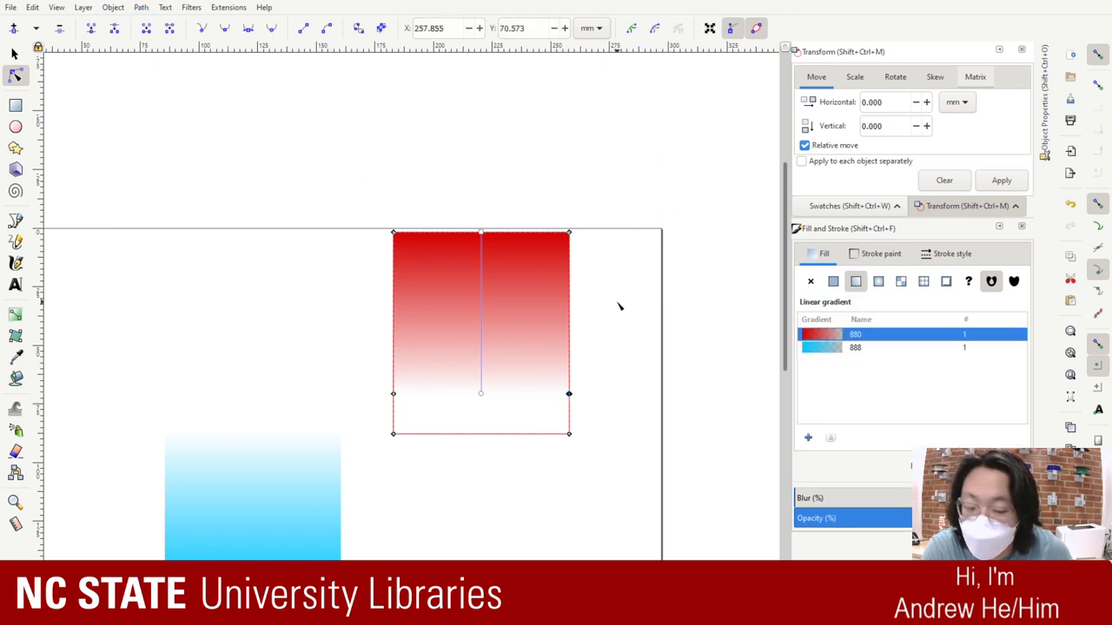
{"action": "left_click", "coordinate": [394, 396]}
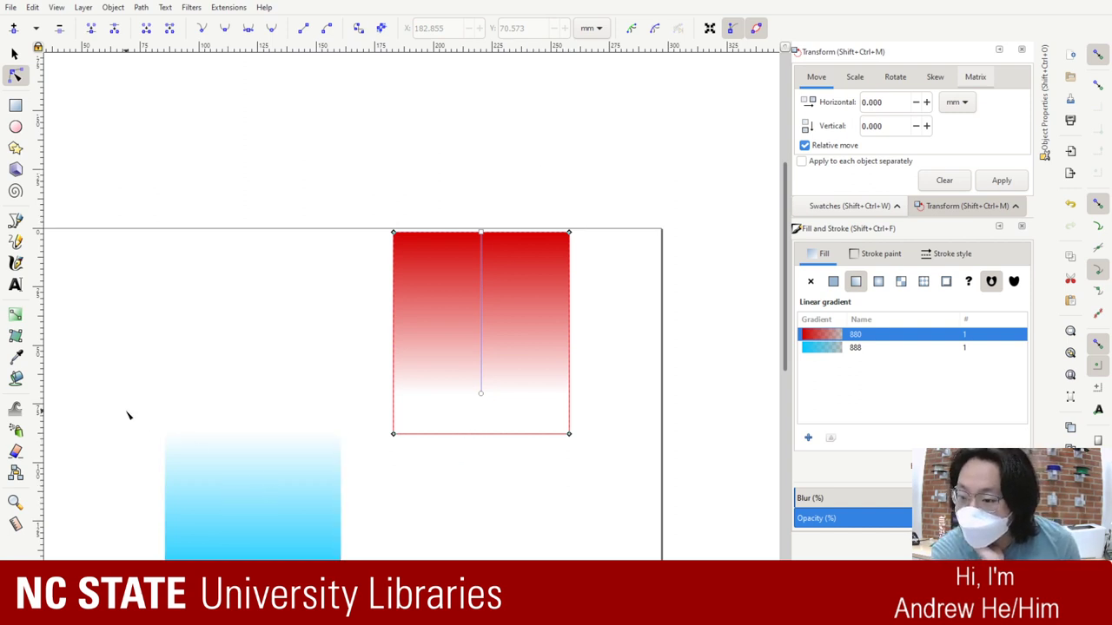
Step: Move the blue gradient shape directly beneath the merged red and white piece, snapping their corners together
{"action": "left_click", "coordinate": [14, 54]}
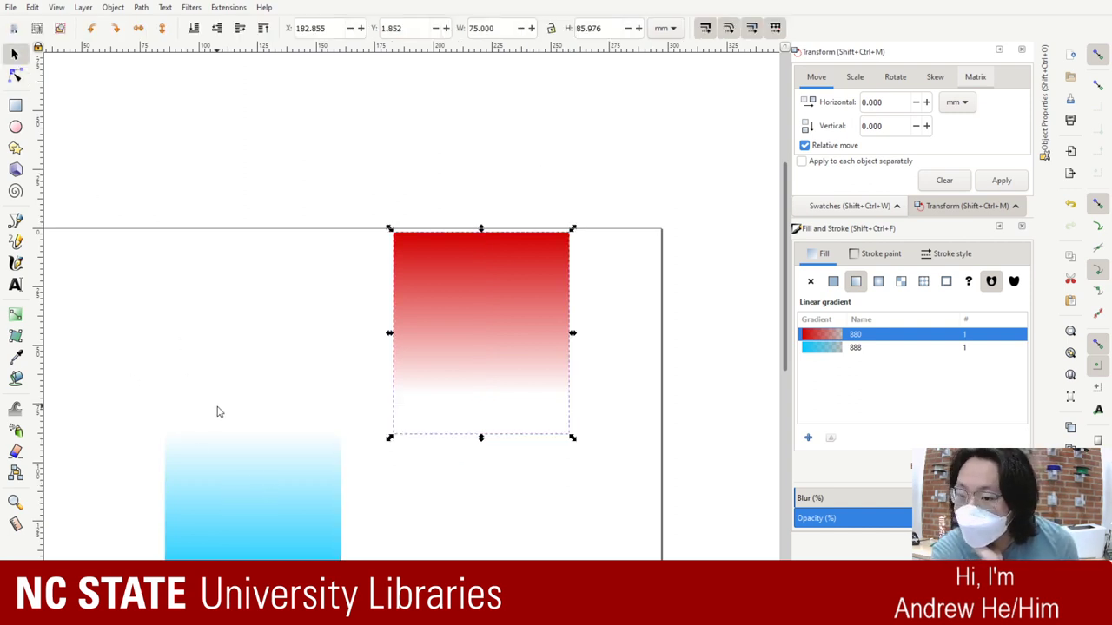
{"action": "left_click_drag", "start_coordinate": [240, 528], "coordinate": [470, 522]}
{"action": "left_click", "coordinate": [532, 376]}
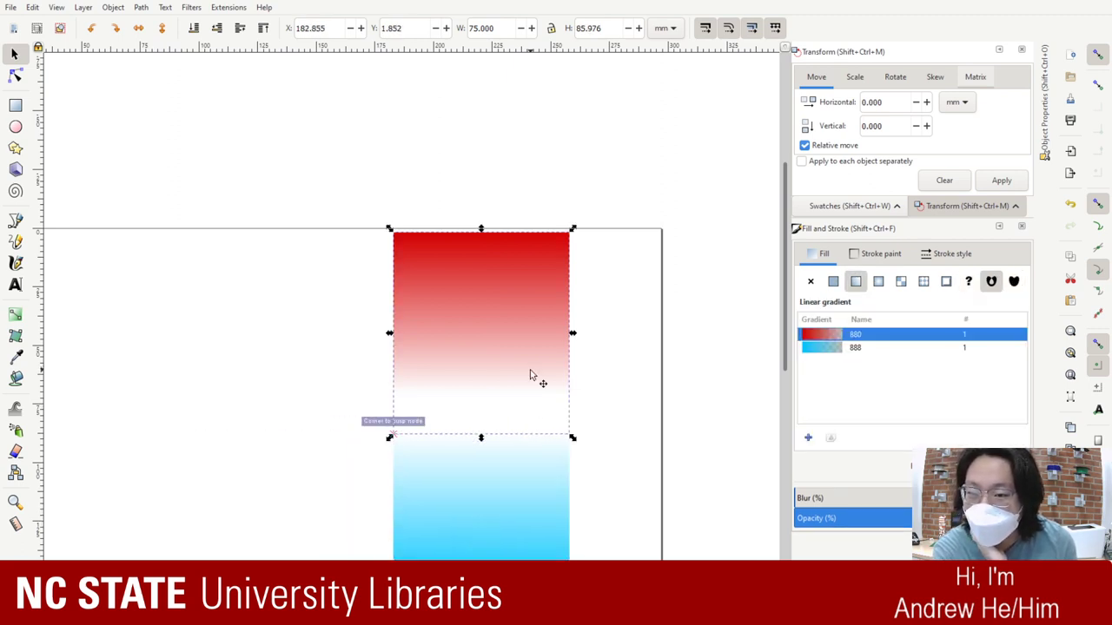
Step: Try to merge the blue gradient shape with the red and white piece, and undo the merge and the blue shape's move
{"action": "left_click", "coordinate": [497, 472], "text": "shift"}
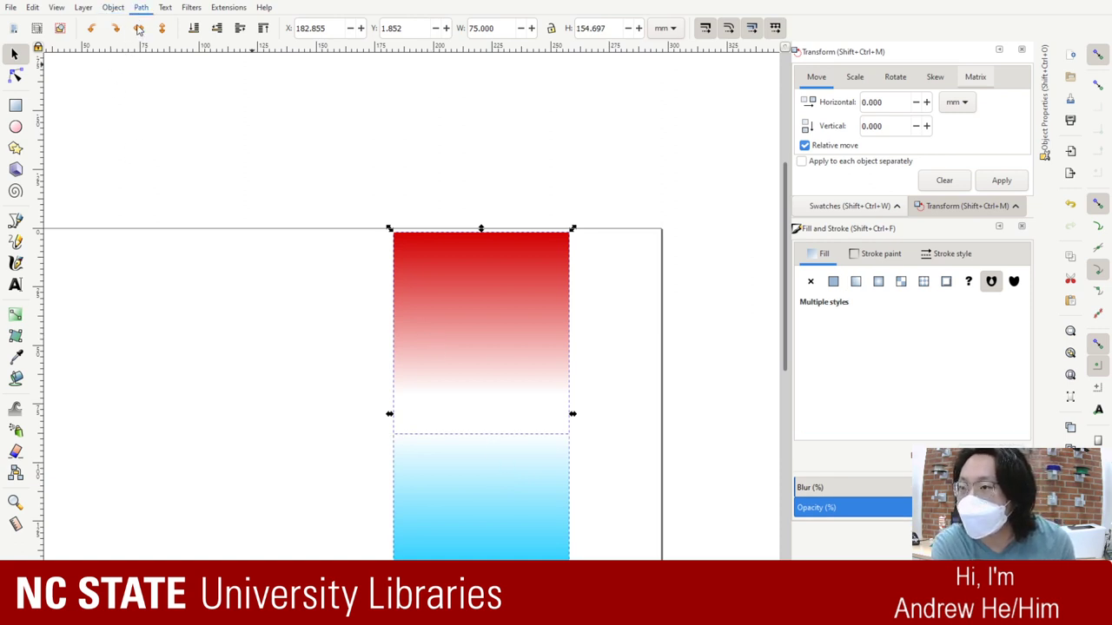
{"action": "left_click", "coordinate": [593, 504]}
{"action": "left_click", "coordinate": [509, 499]}
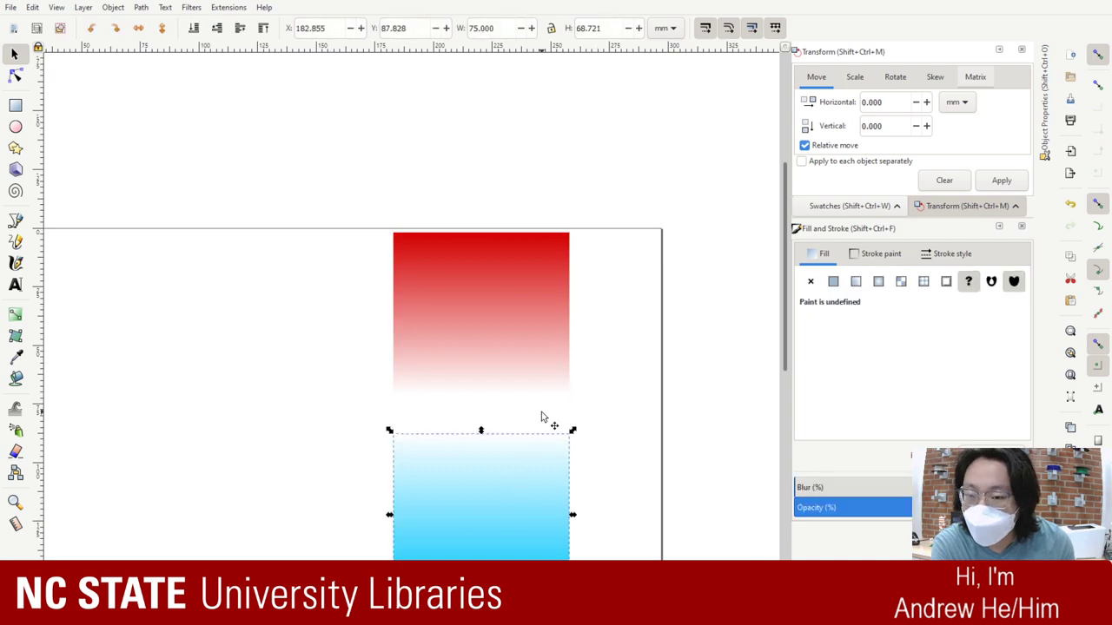
{"action": "key", "text": "Escape"}
{"action": "left_click", "coordinate": [15, 75]}
{"action": "left_click", "coordinate": [398, 481]}
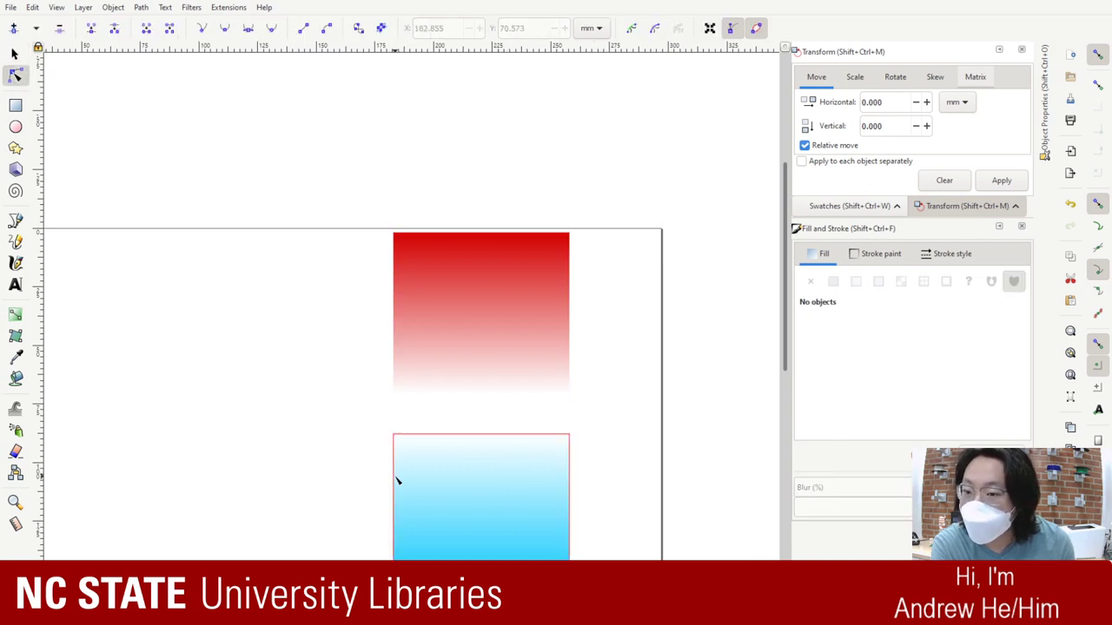
{"action": "left_click", "coordinate": [459, 343], "text": "shift"}
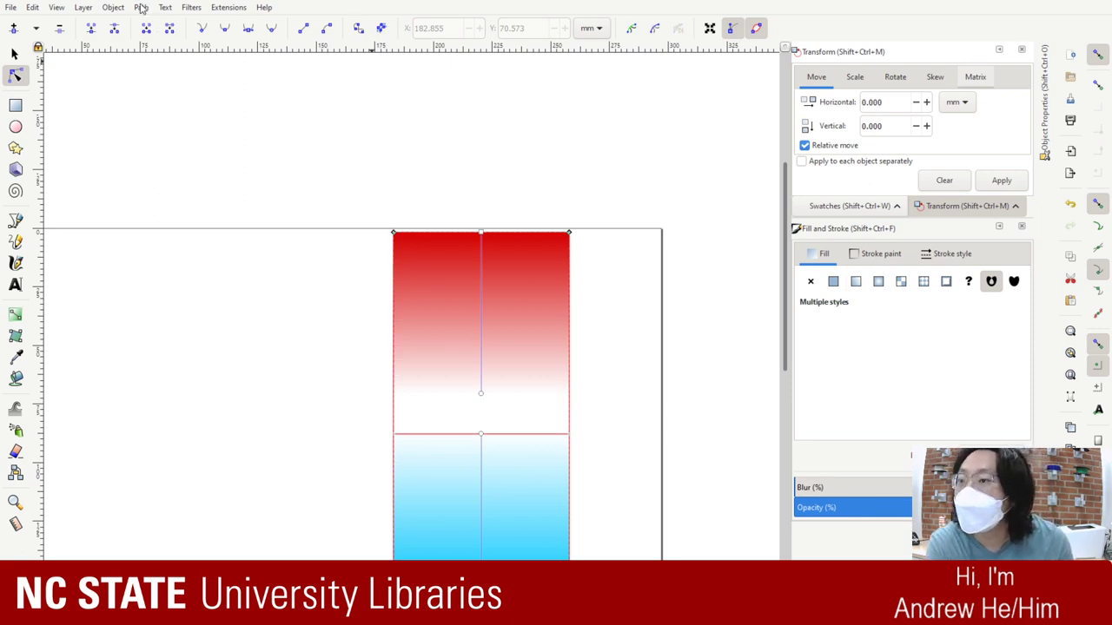
{"action": "key", "text": "ctrl+k"}
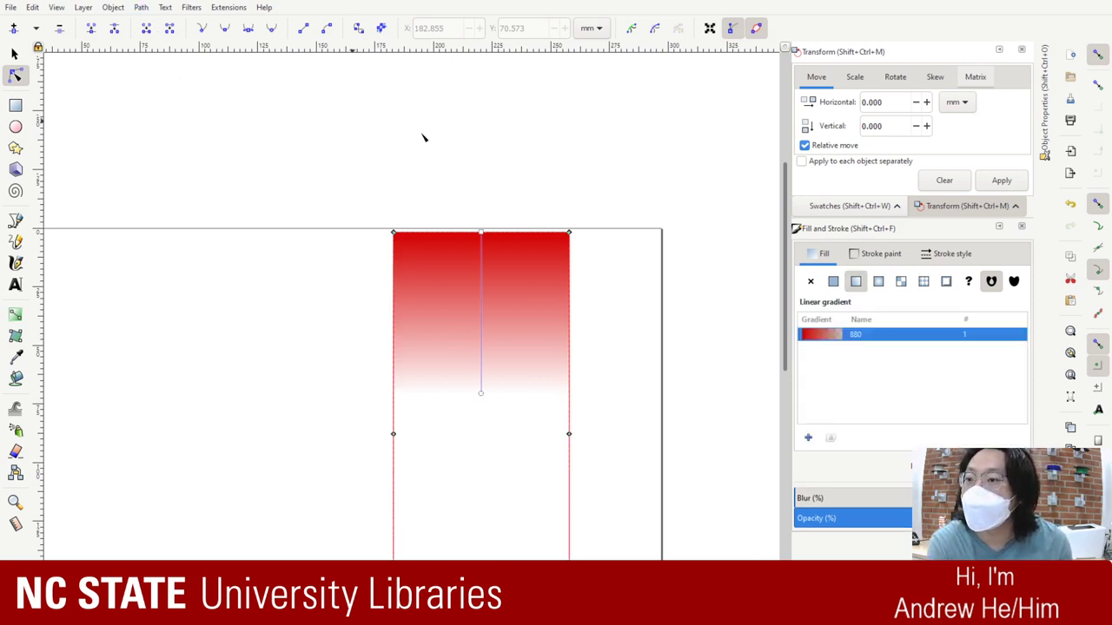
{"action": "scroll", "coordinate": [639, 404], "scroll_direction": "down", "scroll_amount": 3}
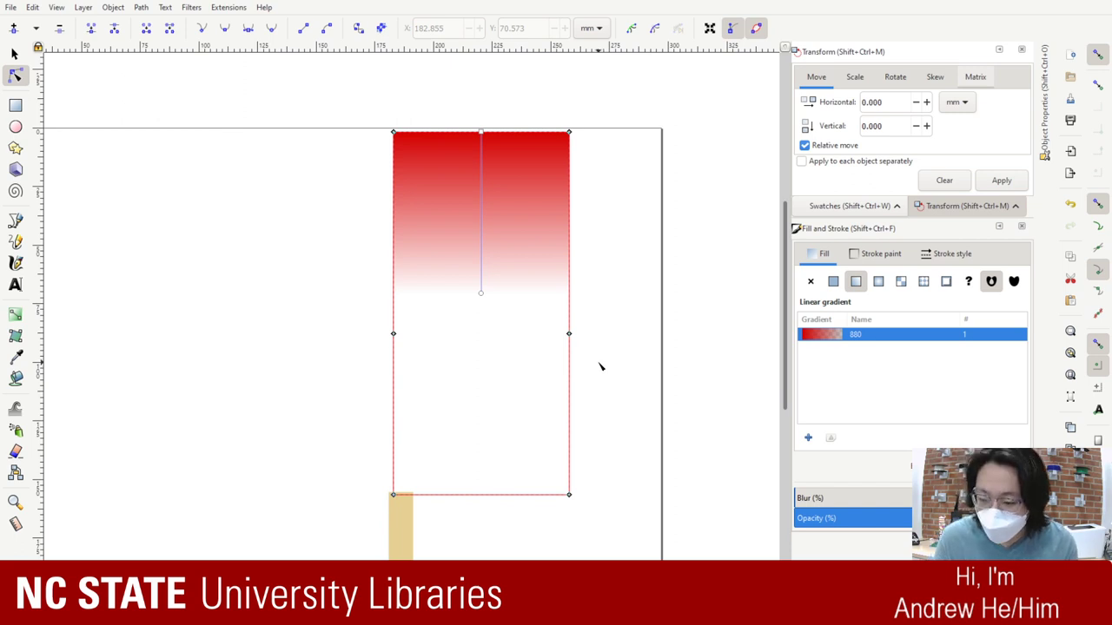
{"action": "key", "text": "ctrl+z"}
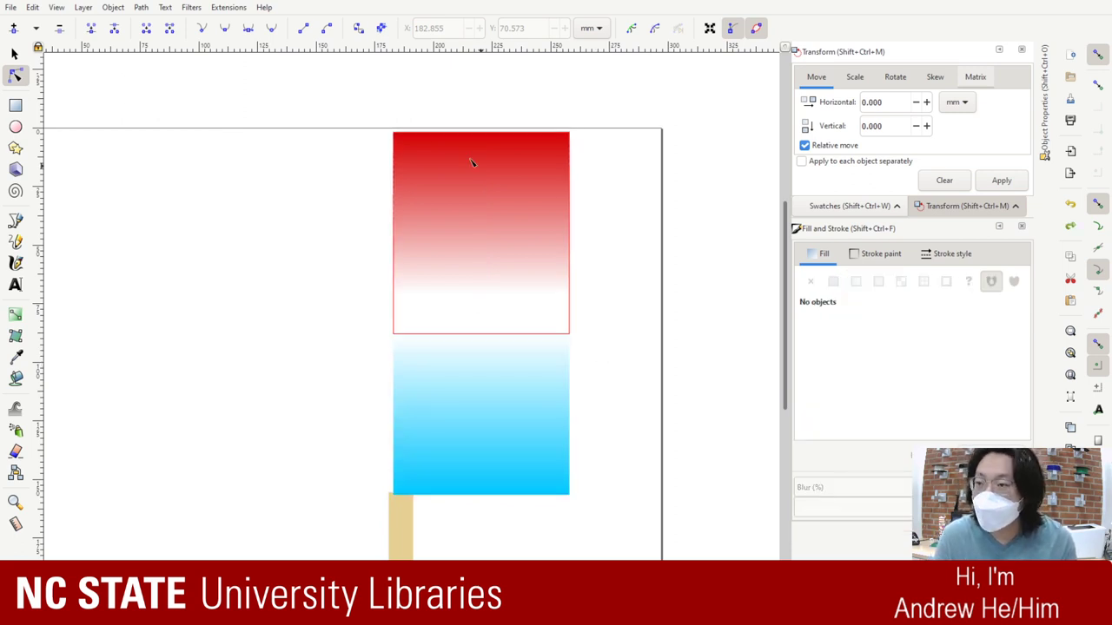
{"action": "key", "text": "ctrl+z"}
Step: Place the blue gradient shape under the red and white piece again, with its upper corners snapped to that piece's lower corners
{"action": "left_click", "coordinate": [503, 279]}
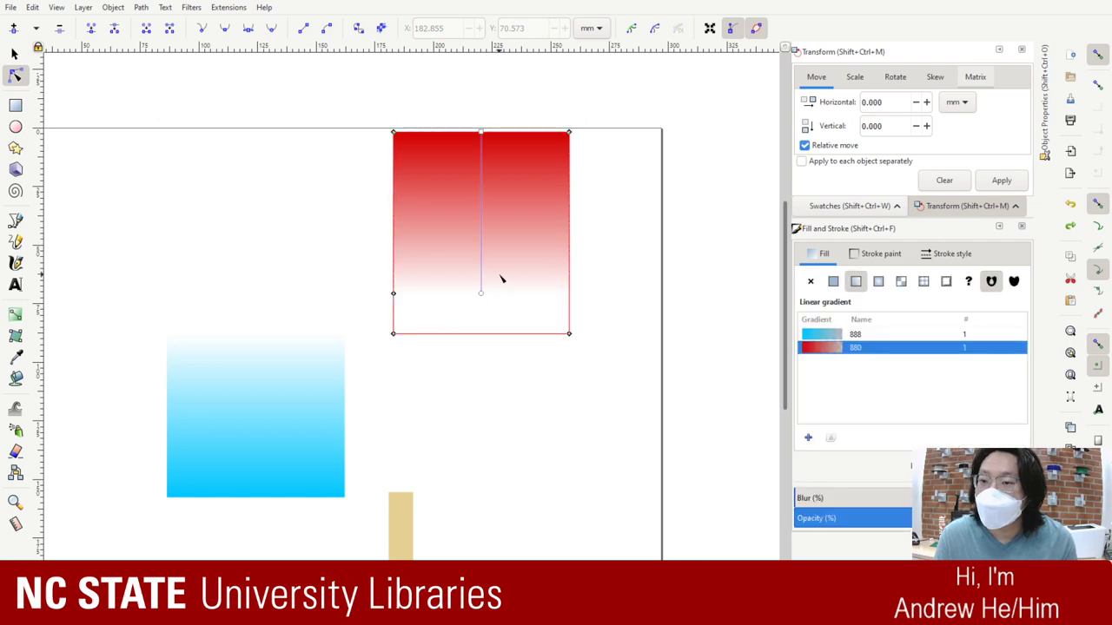
{"action": "left_click", "coordinate": [327, 377]}
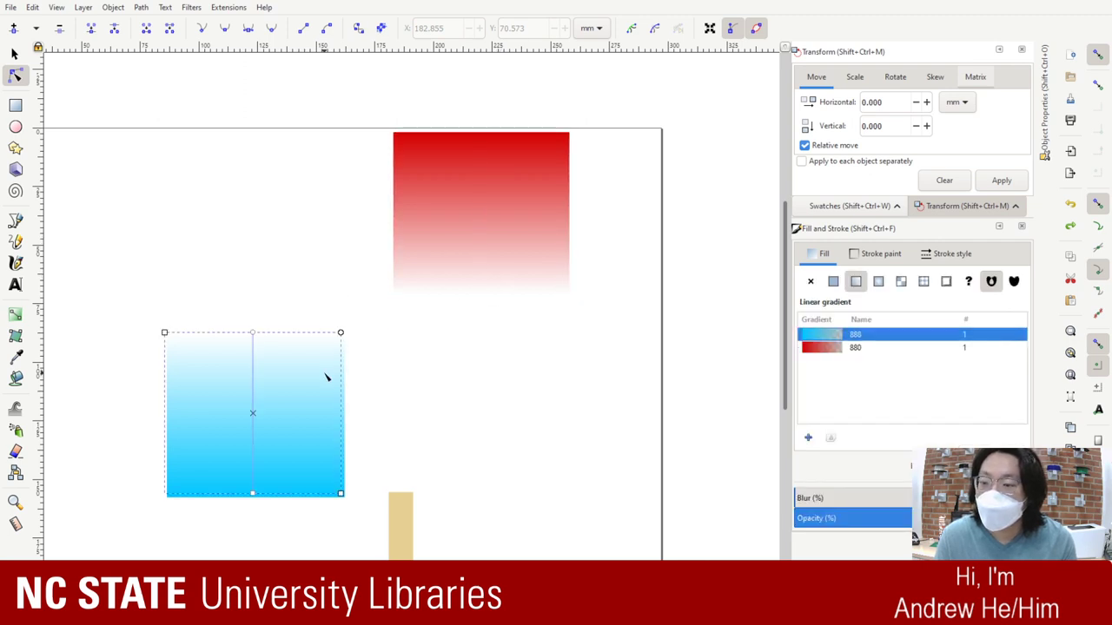
{"action": "left_click_drag", "start_coordinate": [327, 377], "coordinate": [504, 375]}
{"action": "key", "text": "Escape"}
{"action": "left_click", "coordinate": [292, 340]}
{"action": "left_click", "coordinate": [13, 54]}
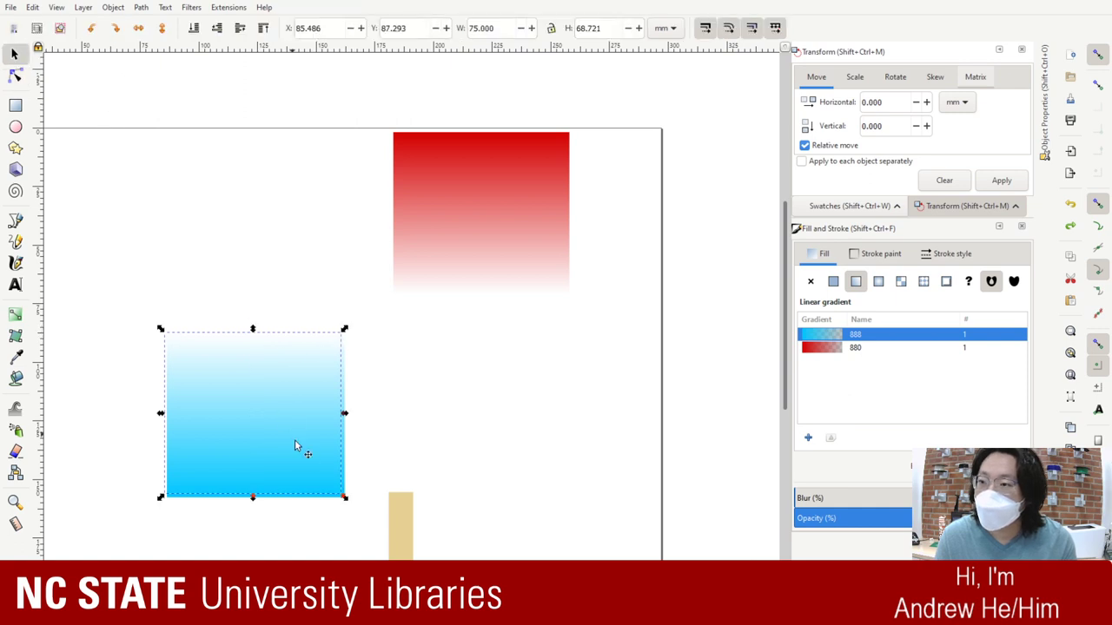
{"action": "left_click_drag", "start_coordinate": [345, 450], "coordinate": [552, 442]}
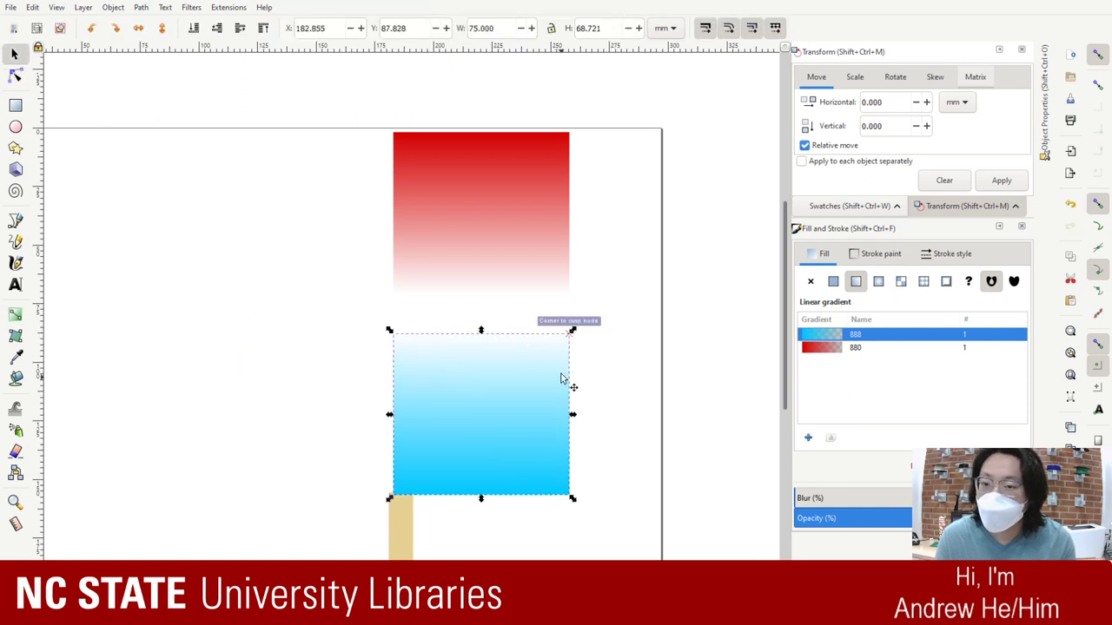
Step: Try once more to unite the blue gradient shape with the red and white piece, and undo the union
{"action": "left_click", "coordinate": [508, 225], "text": "shift"}
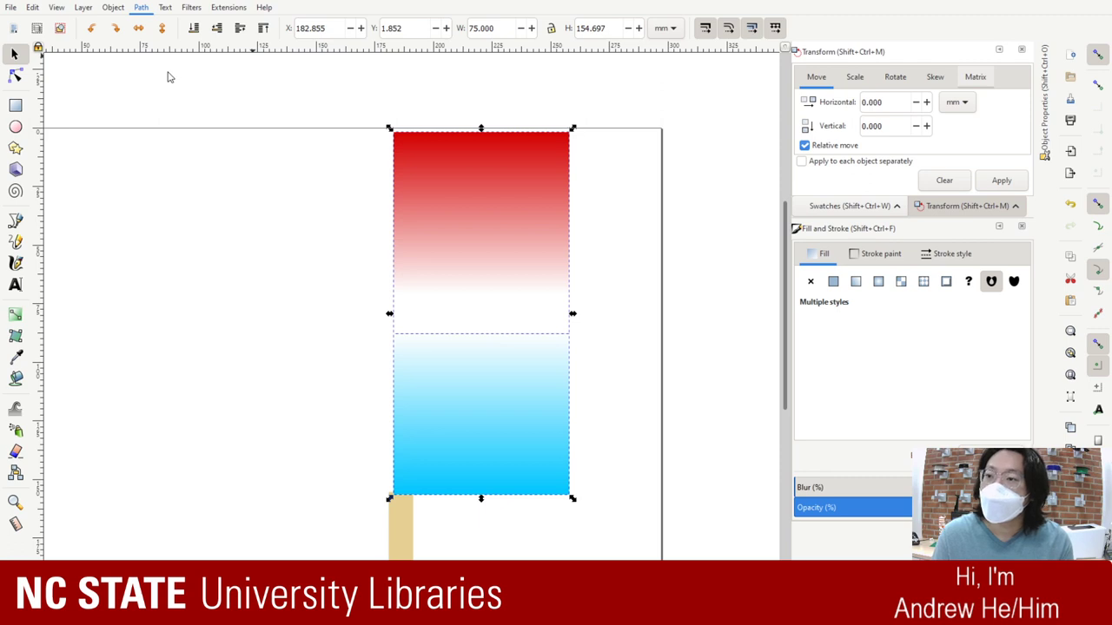
{"action": "key", "text": "ctrl+shift+v"}
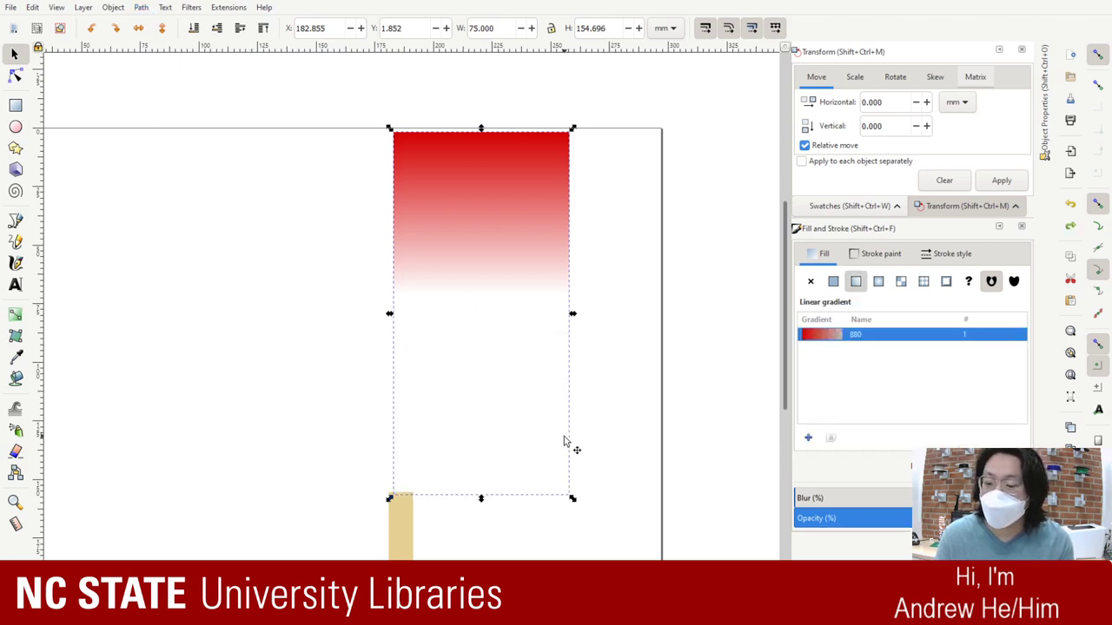
{"action": "key", "text": "ctrl+z"}
{"action": "left_click", "coordinate": [509, 405]}
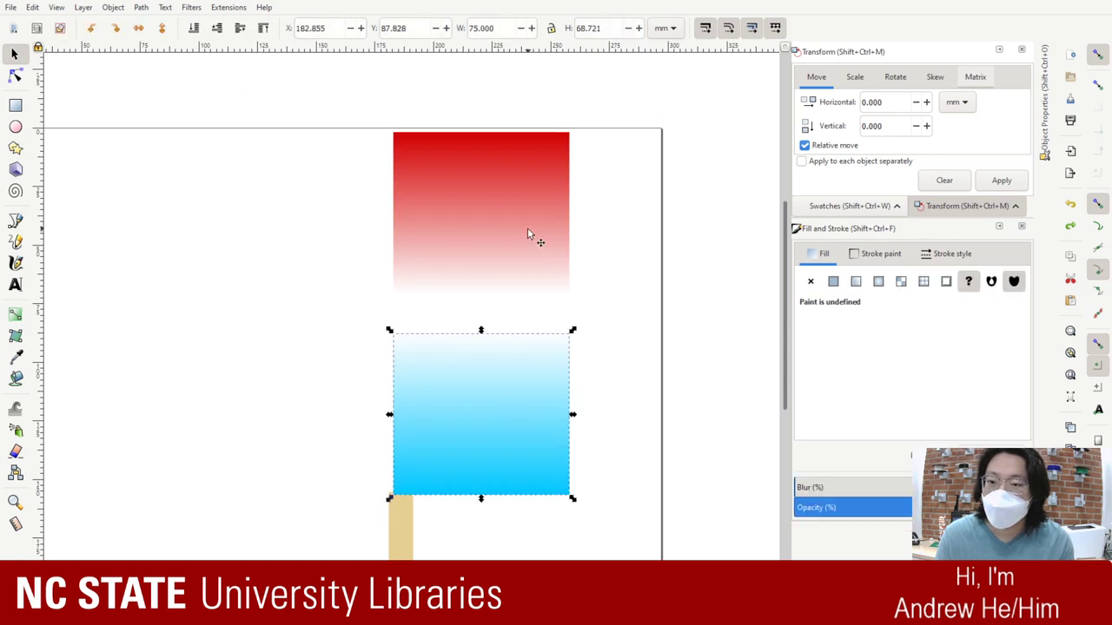
Step: Try combining the blue gradient shape and the red and white piece into a single path
{"action": "left_click", "coordinate": [527, 233], "text": "shift"}
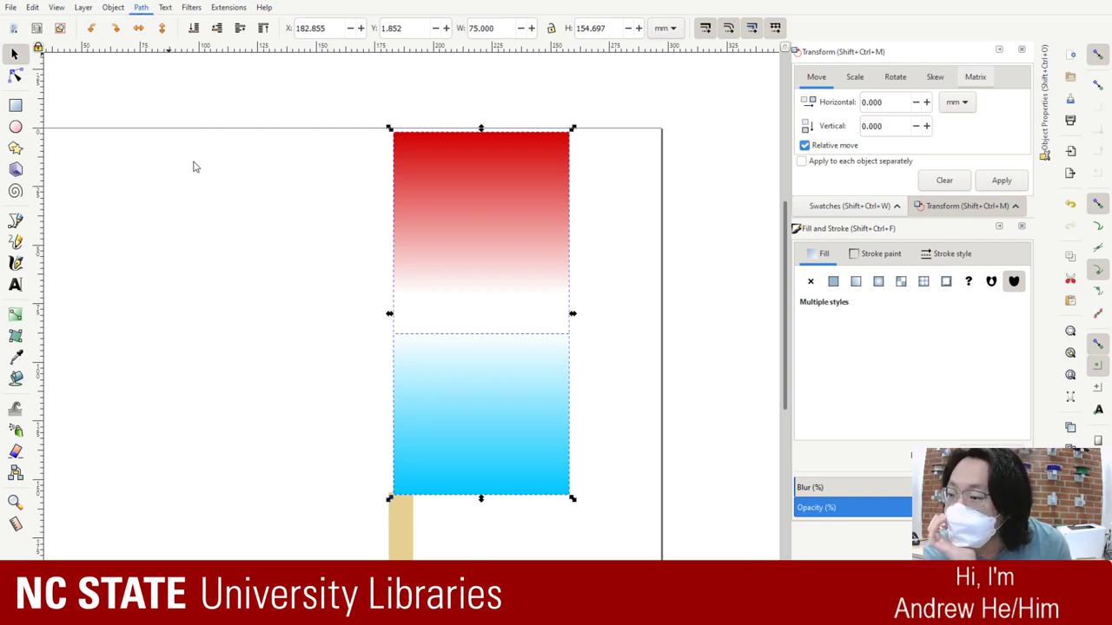
{"action": "key", "text": "ctrl+k"}
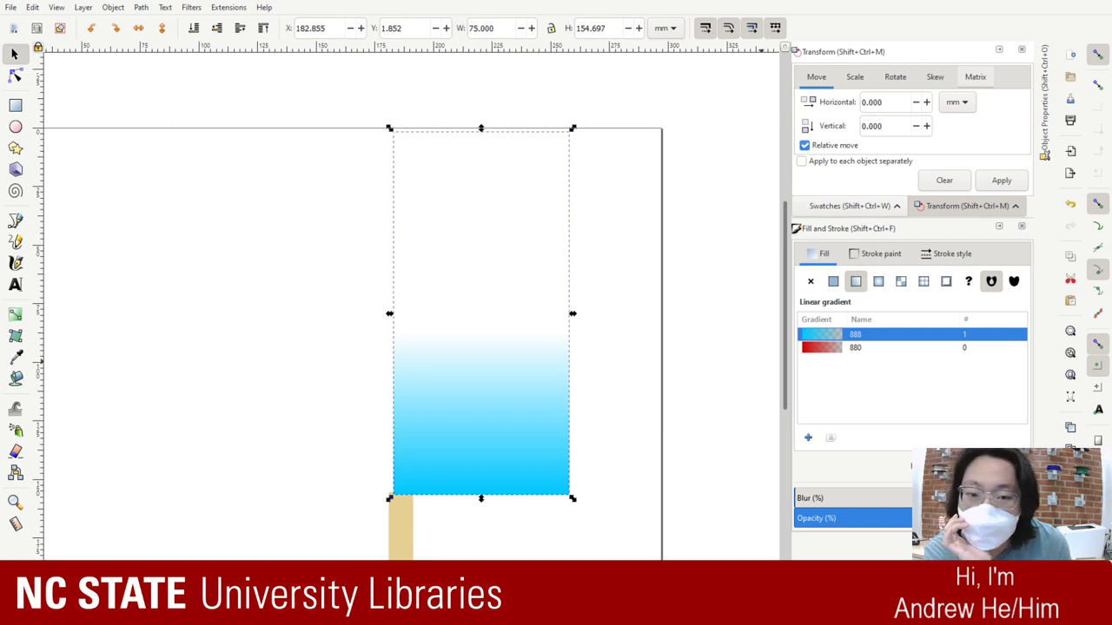
{"action": "left_click", "coordinate": [621, 332]}
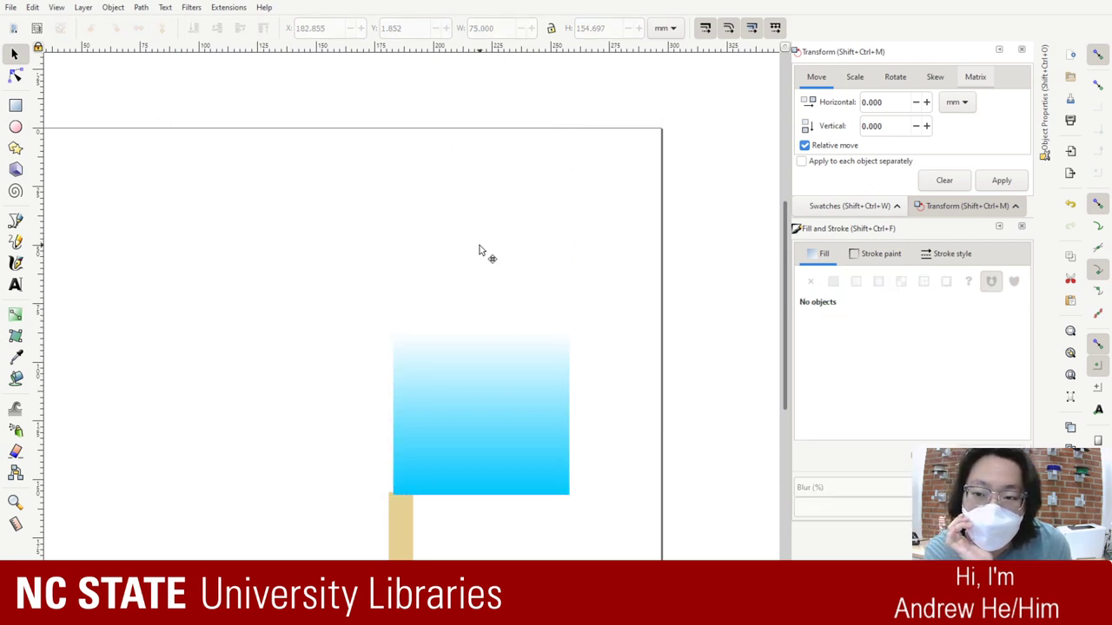
{"action": "left_click", "coordinate": [479, 248]}
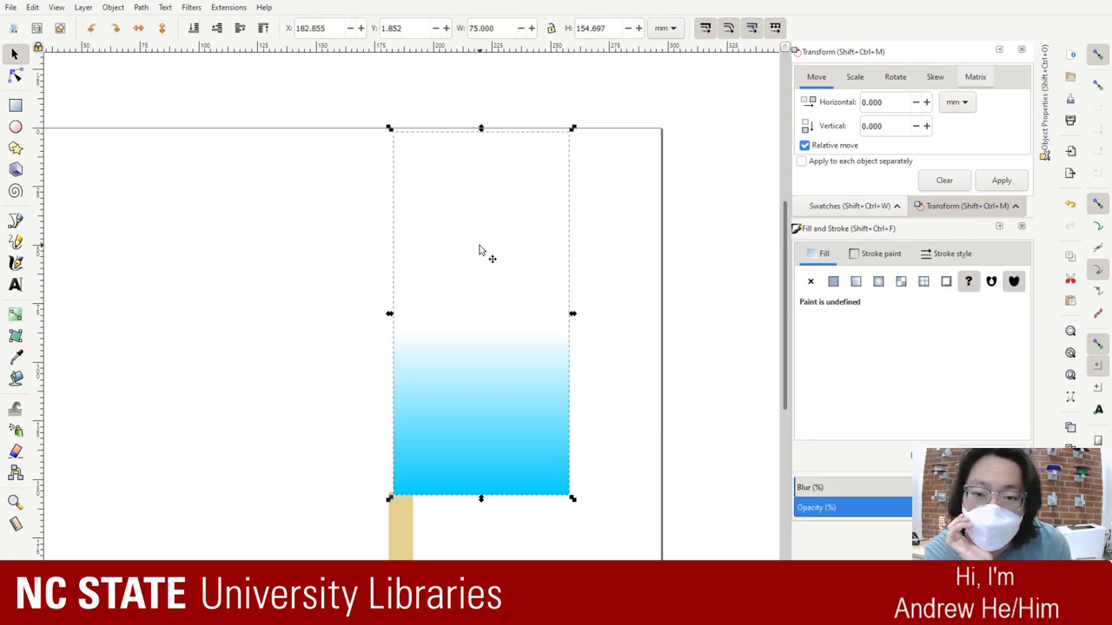
Step: Fill the combined shape with the red linear gradient 880 and move it up and to the left, away from the stick
{"action": "left_click", "coordinate": [855, 287]}
{"action": "left_click", "coordinate": [840, 350]}
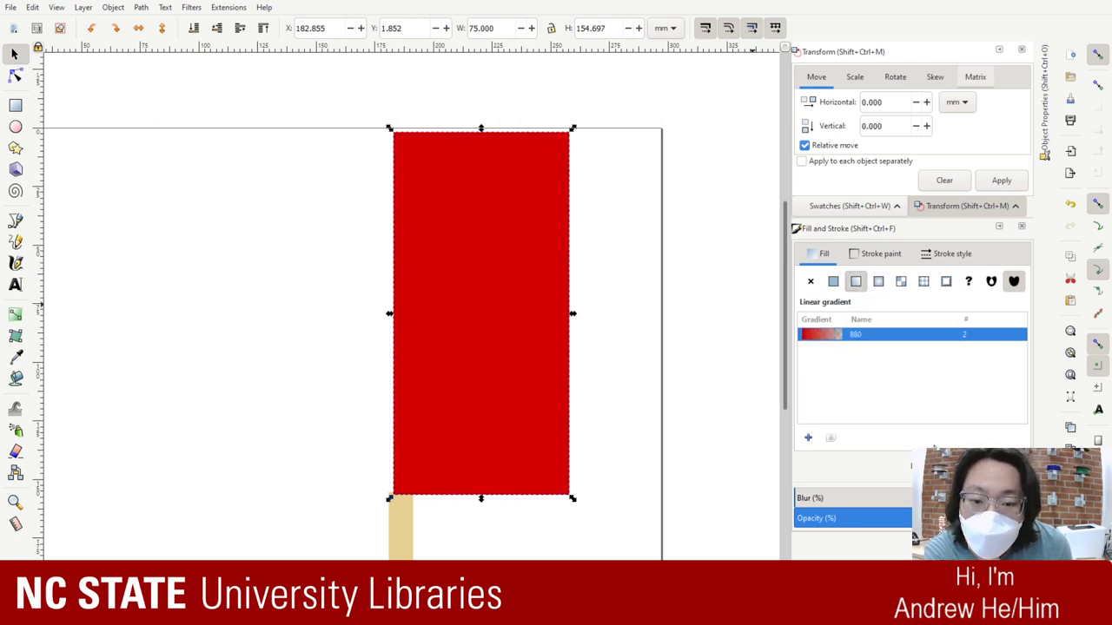
{"action": "left_click_drag", "start_coordinate": [571, 268], "coordinate": [323, 223]}
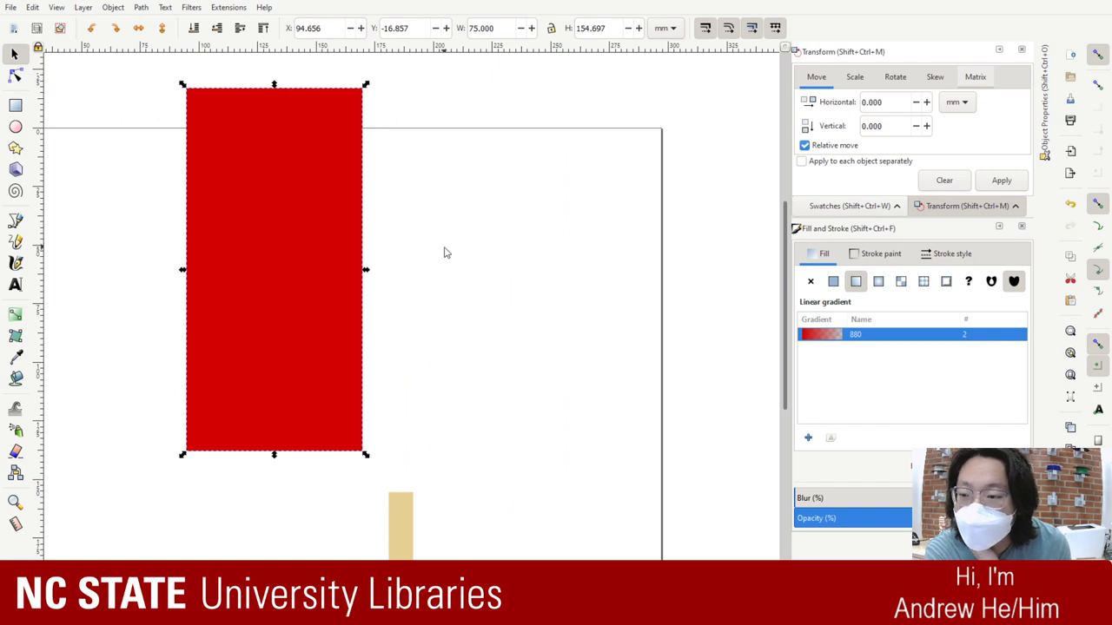
Step: Undo the combined shape's move, its red gradient fill and the combination of the two pieces
{"action": "left_click", "coordinate": [631, 304]}
{"action": "key", "text": "ctrl+z"}
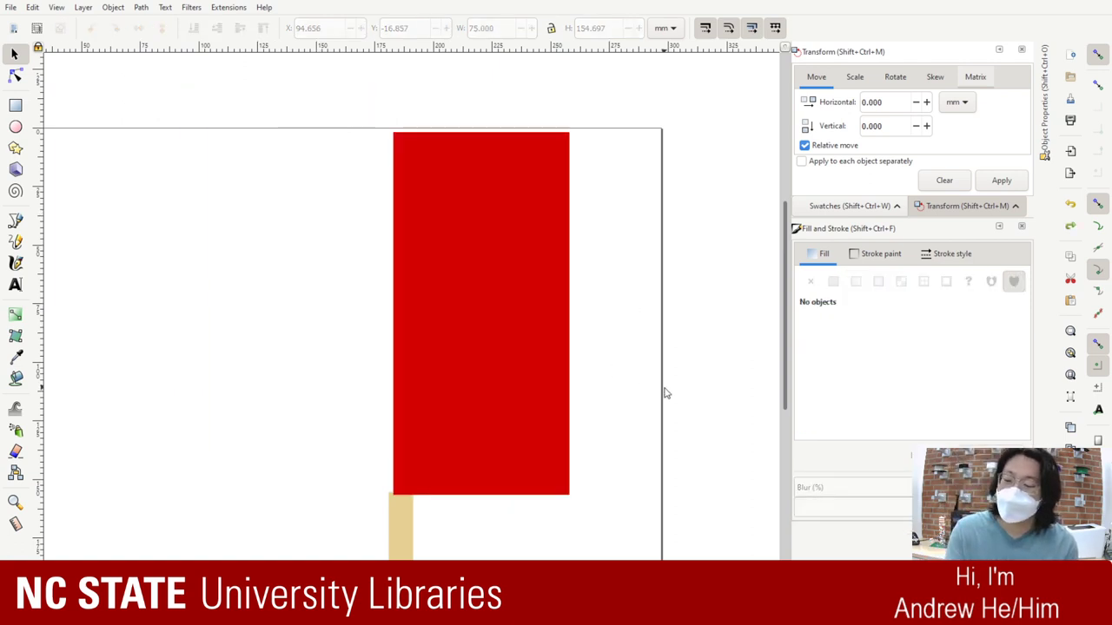
{"action": "key", "text": "ctrl+z"}
{"action": "key", "text": "ctrl+z"}
{"action": "key", "text": "ctrl+z"}
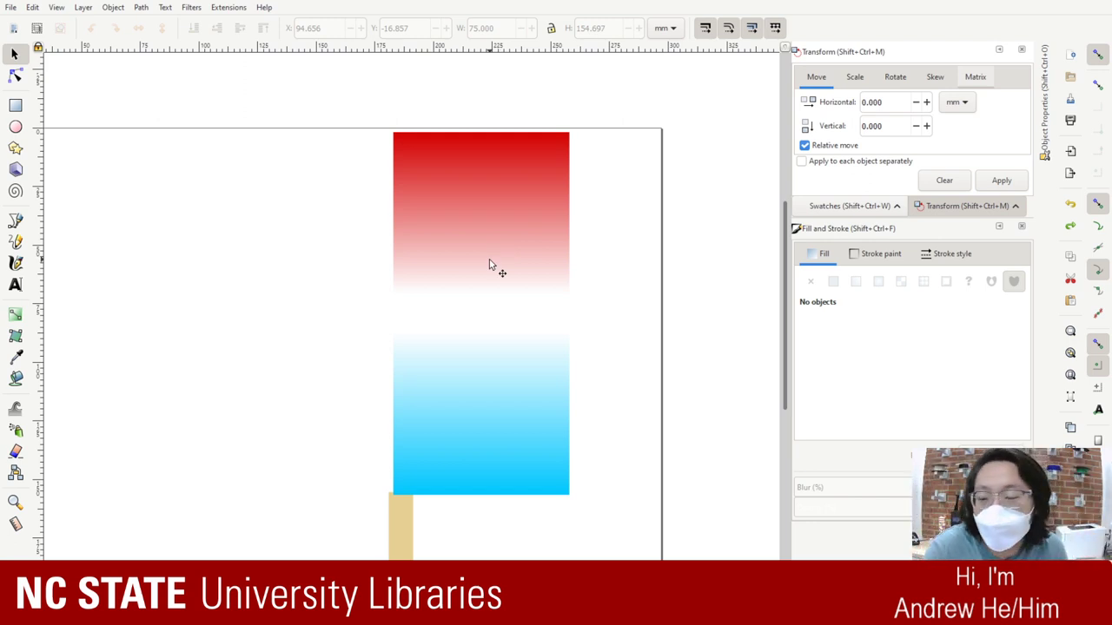
Step: Compare the fill settings of the red and white piece with those of the blue gradient shape
{"action": "left_click", "coordinate": [493, 295]}
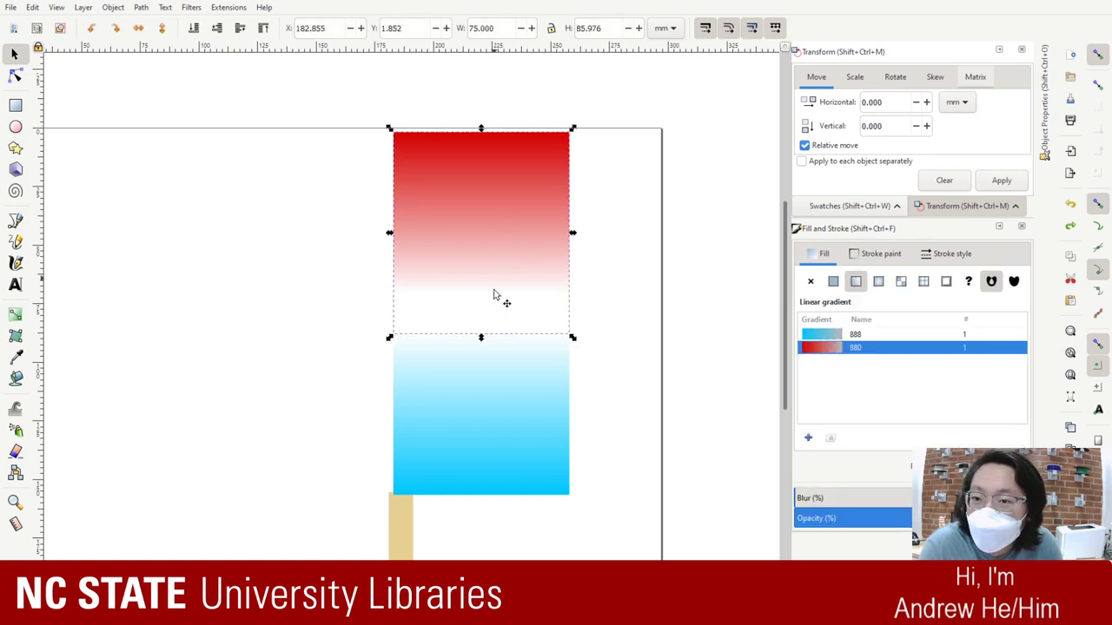
{"action": "left_click", "coordinate": [533, 404]}
{"action": "left_click", "coordinate": [493, 203]}
{"action": "left_click", "coordinate": [523, 409]}
{"action": "left_click", "coordinate": [495, 259]}
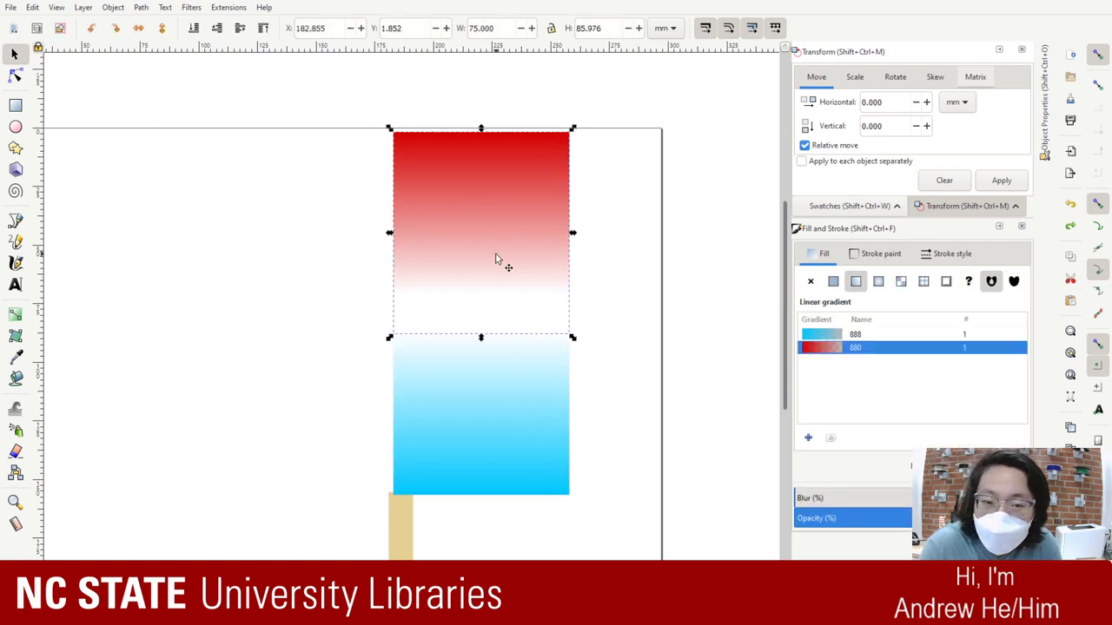
Step: Give the blue gradient shape a new linear gradient fill and look through the colour swatches
{"action": "left_click", "coordinate": [500, 388]}
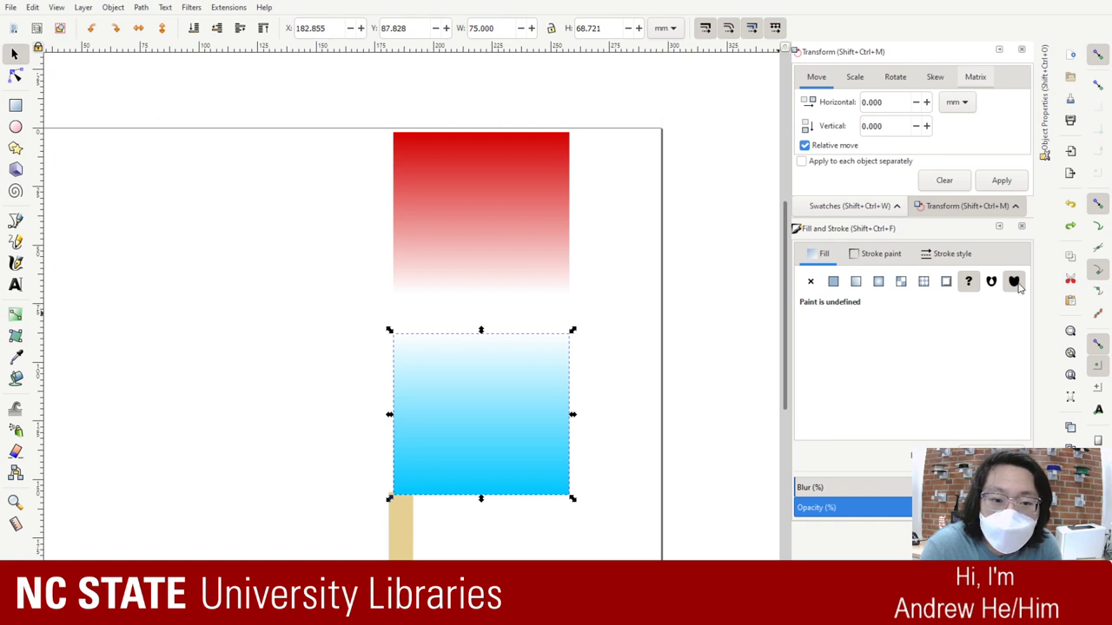
{"action": "left_click", "coordinate": [856, 283]}
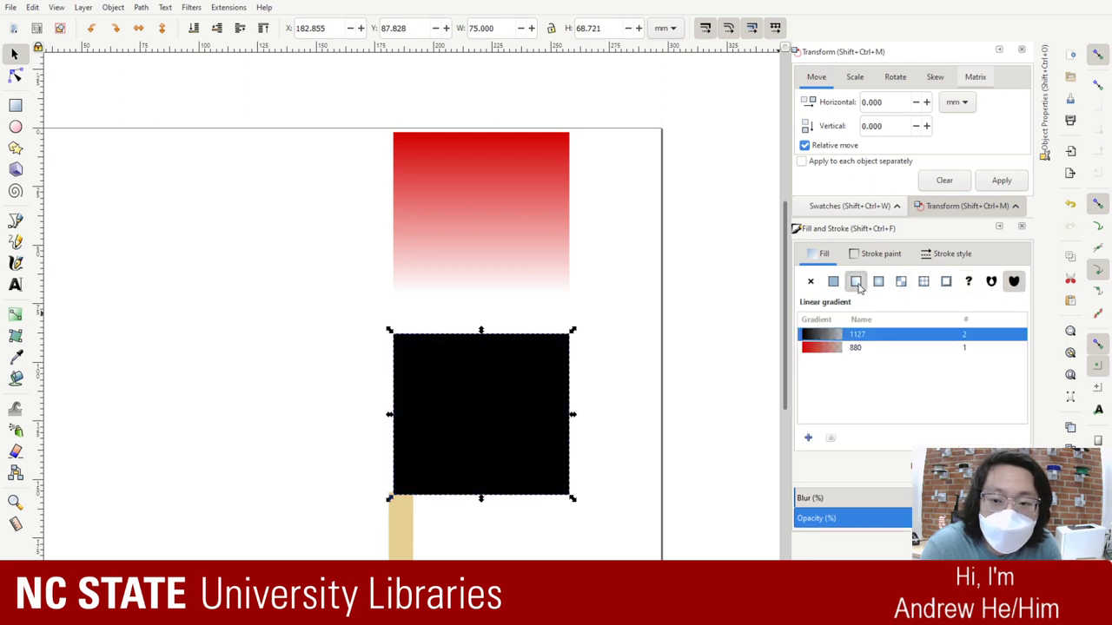
{"action": "left_click", "coordinate": [504, 248]}
{"action": "left_click", "coordinate": [504, 370]}
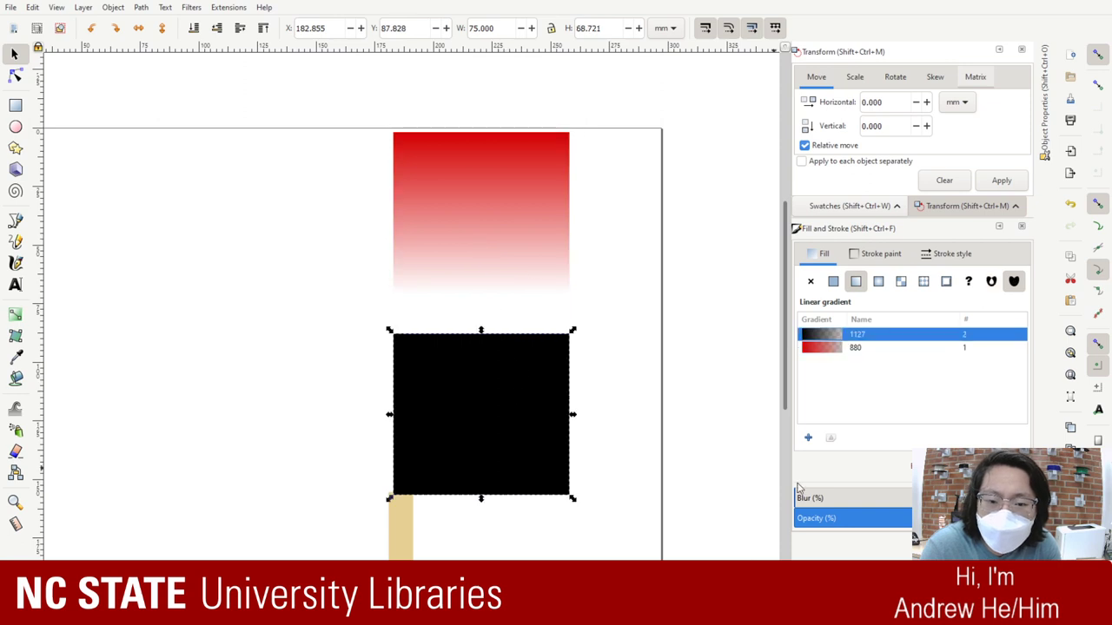
{"action": "left_click", "coordinate": [854, 208]}
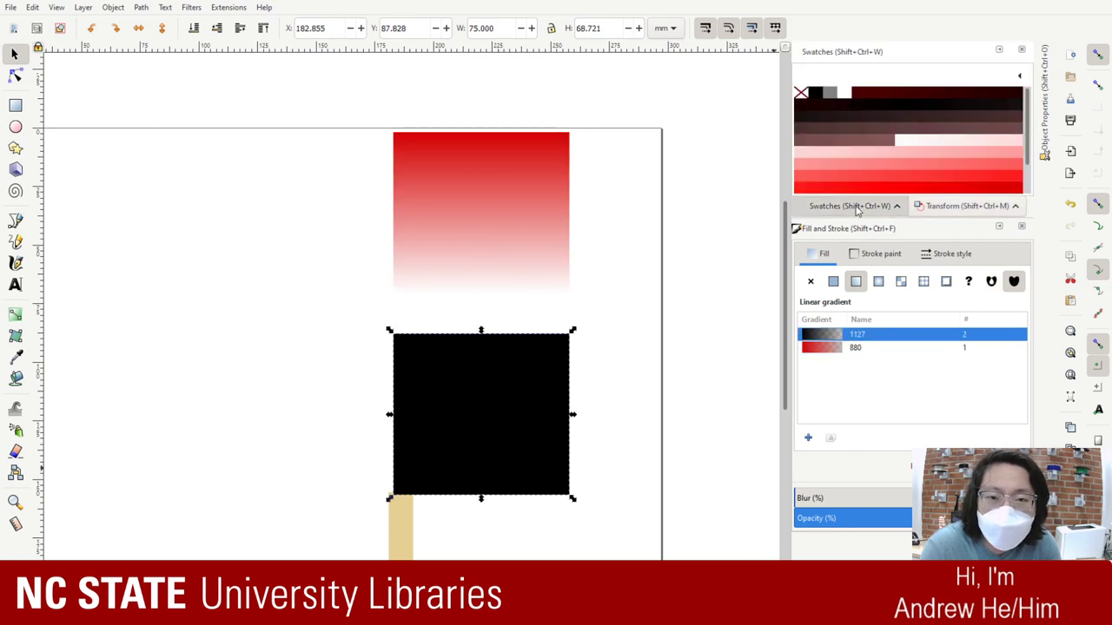
{"action": "left_click", "coordinate": [964, 206]}
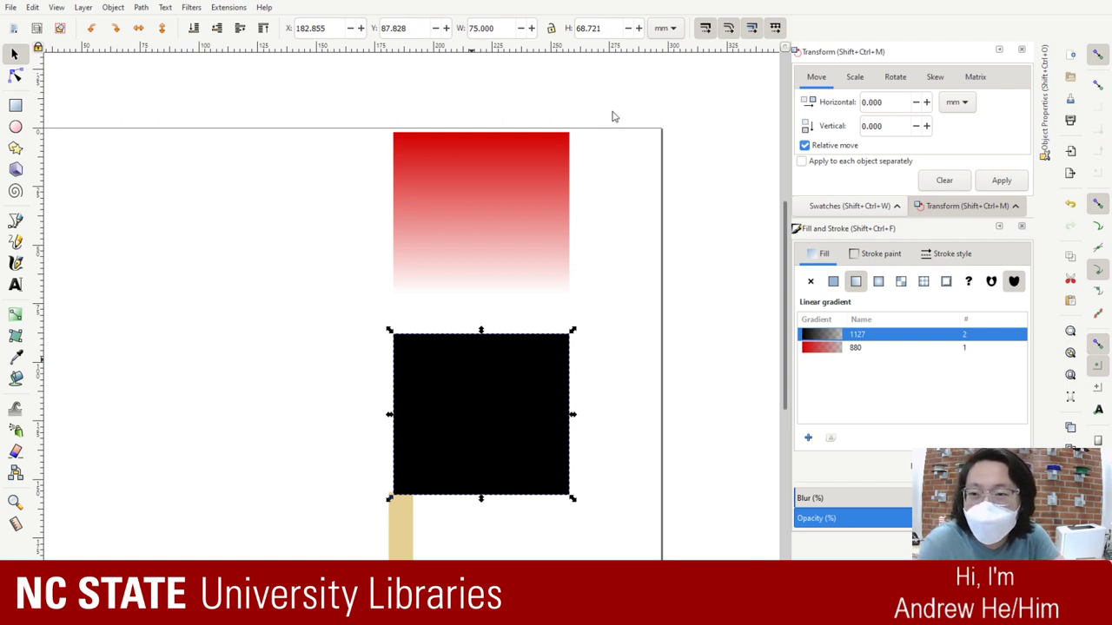
Step: Show the object properties, duplicate the lower shape's black gradient and try to delete the copy
{"action": "key", "text": "ctrl+shift+o"}
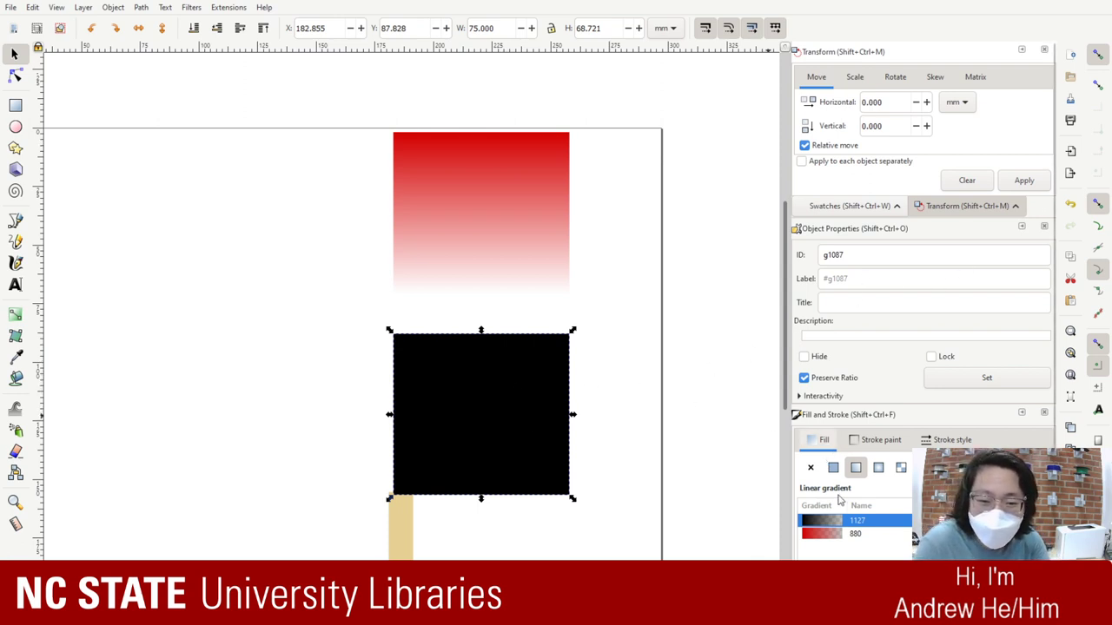
{"action": "scroll", "coordinate": [843, 521], "scroll_direction": "down", "scroll_amount": 3}
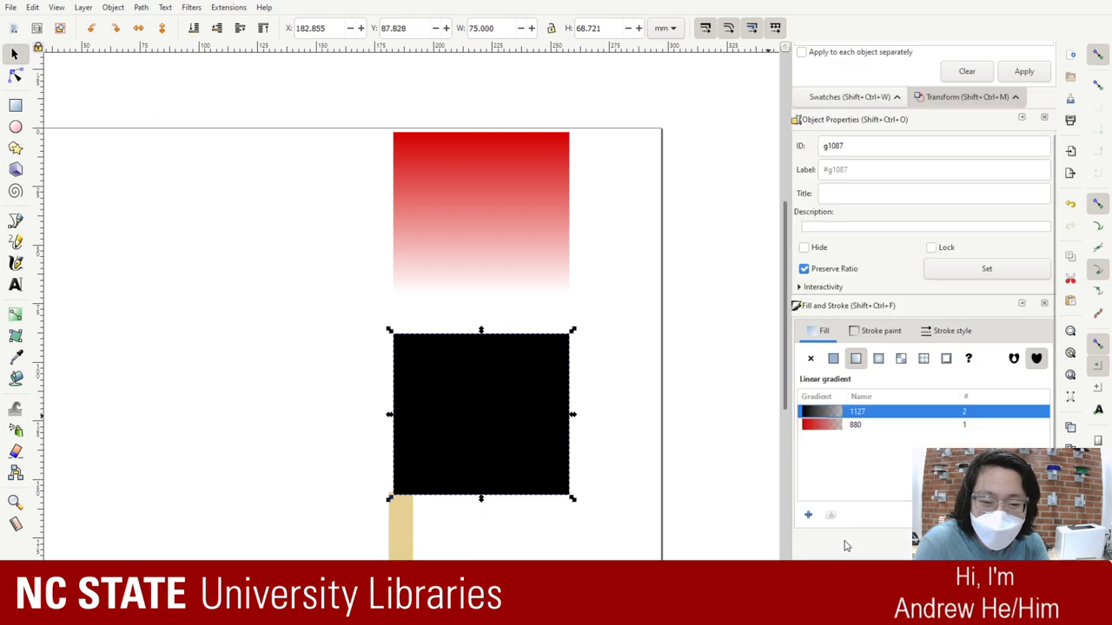
{"action": "left_click", "coordinate": [808, 515]}
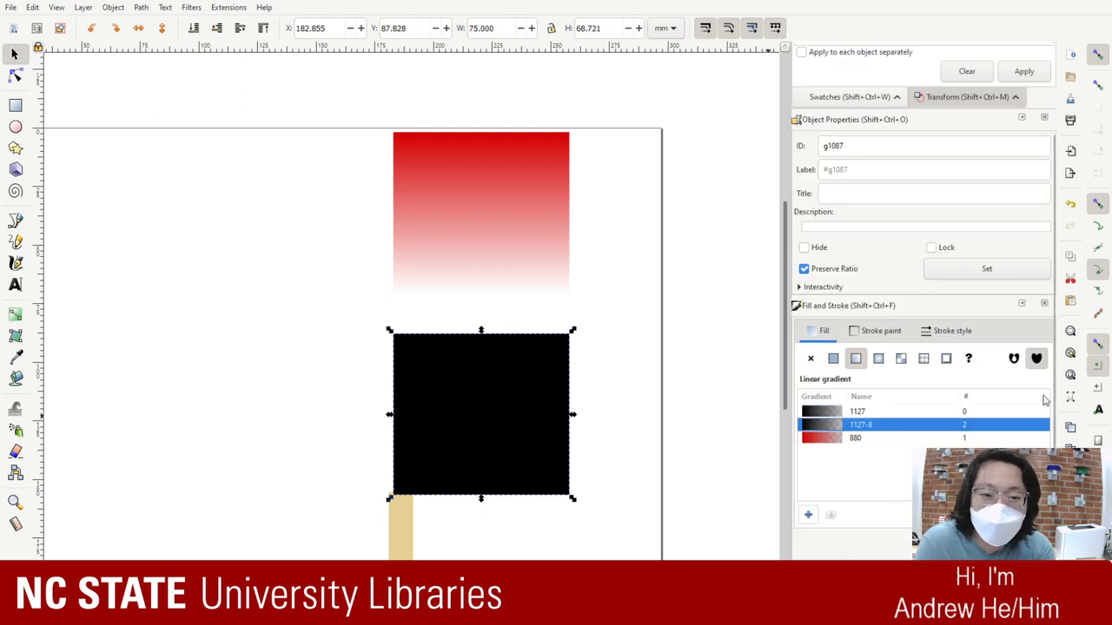
{"action": "key", "text": "Delete"}
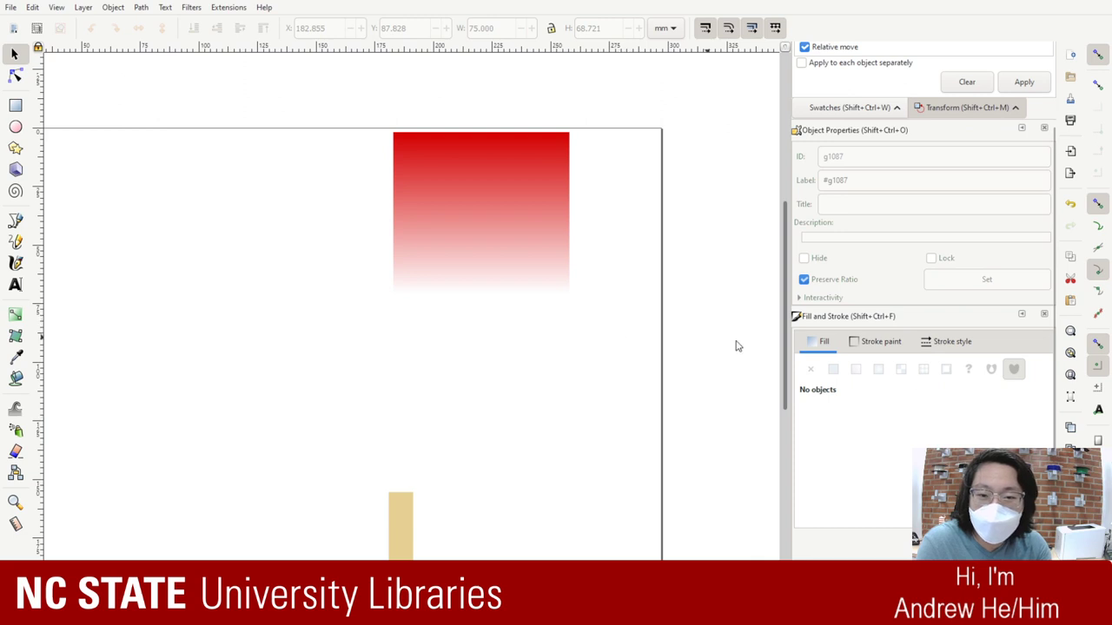
Step: Try to delete the unused black gradient 1127-8 with the red and white piece selected
{"action": "left_click", "coordinate": [523, 234]}
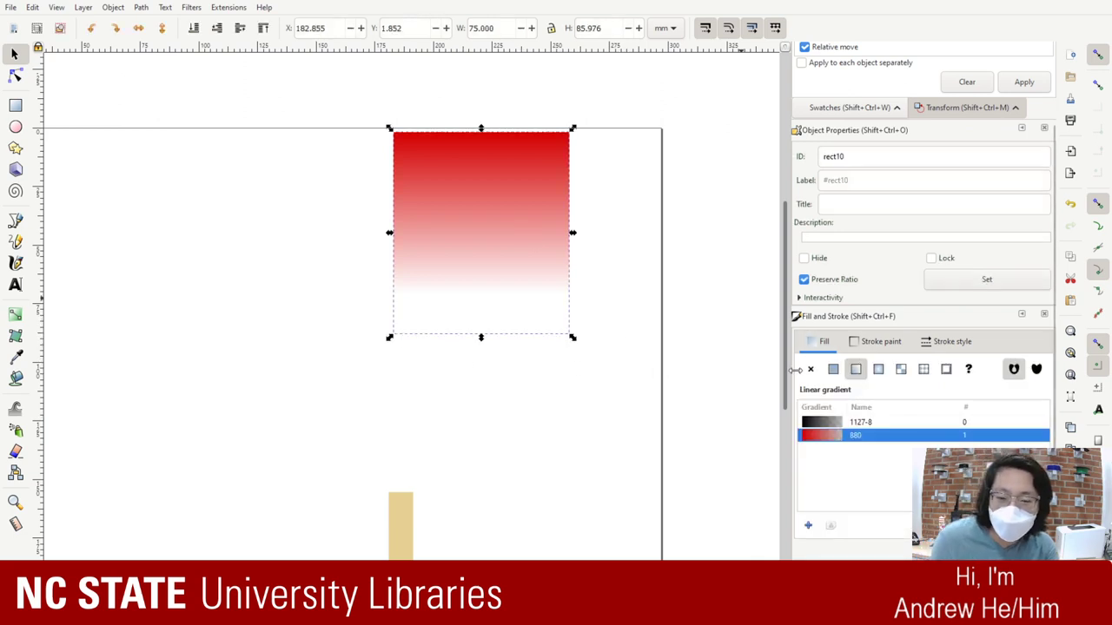
{"action": "left_click", "coordinate": [838, 422]}
{"action": "key", "text": "Delete"}
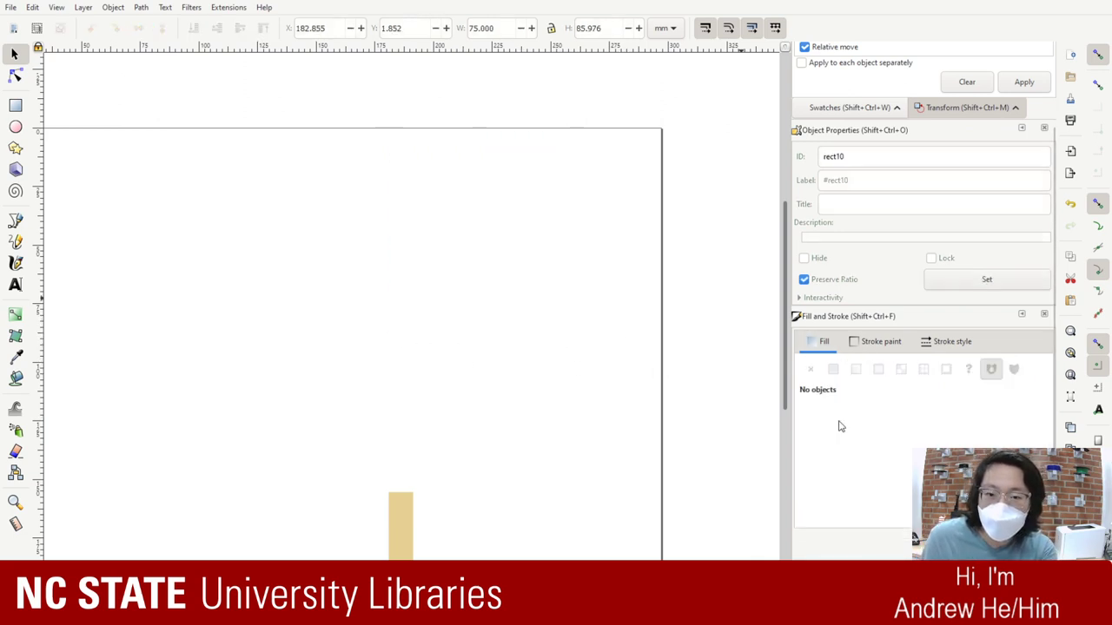
Step: Undo the shape deletions and the black gradient edits to restore the lower shape's blue gradient
{"action": "key", "text": "ctrl+z"}
{"action": "key", "text": "ctrl+z"}
{"action": "key", "text": "ctrl+z"}
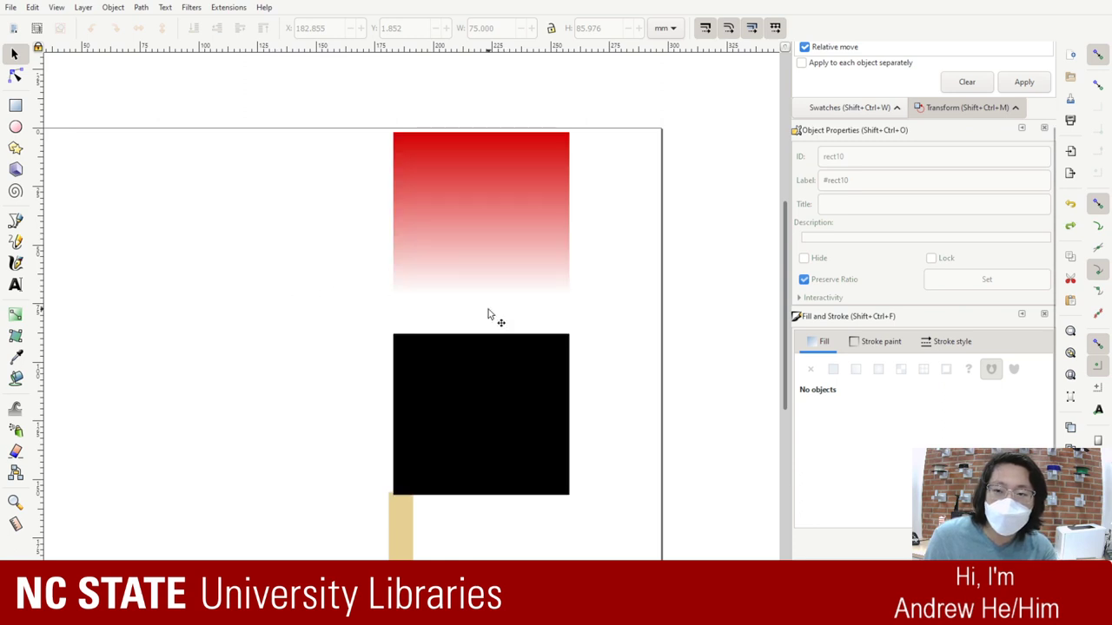
{"action": "key", "text": "ctrl+z"}
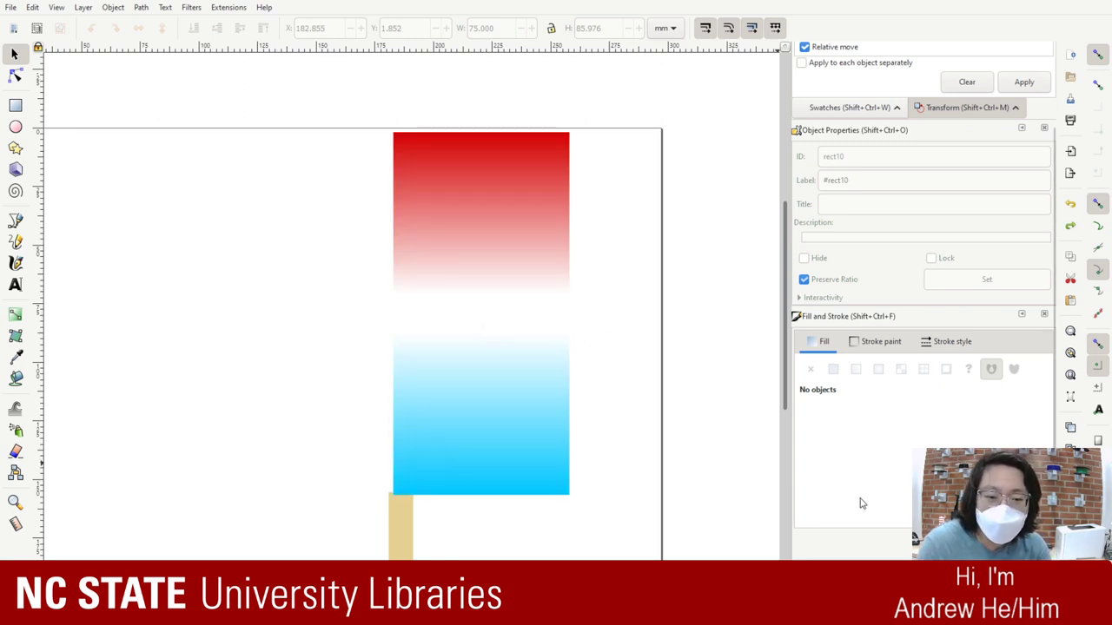
Step: Examine the Scale, Rotate, Skew and Matrix transform settings for the blue gradient shape
{"action": "left_click", "coordinate": [484, 443]}
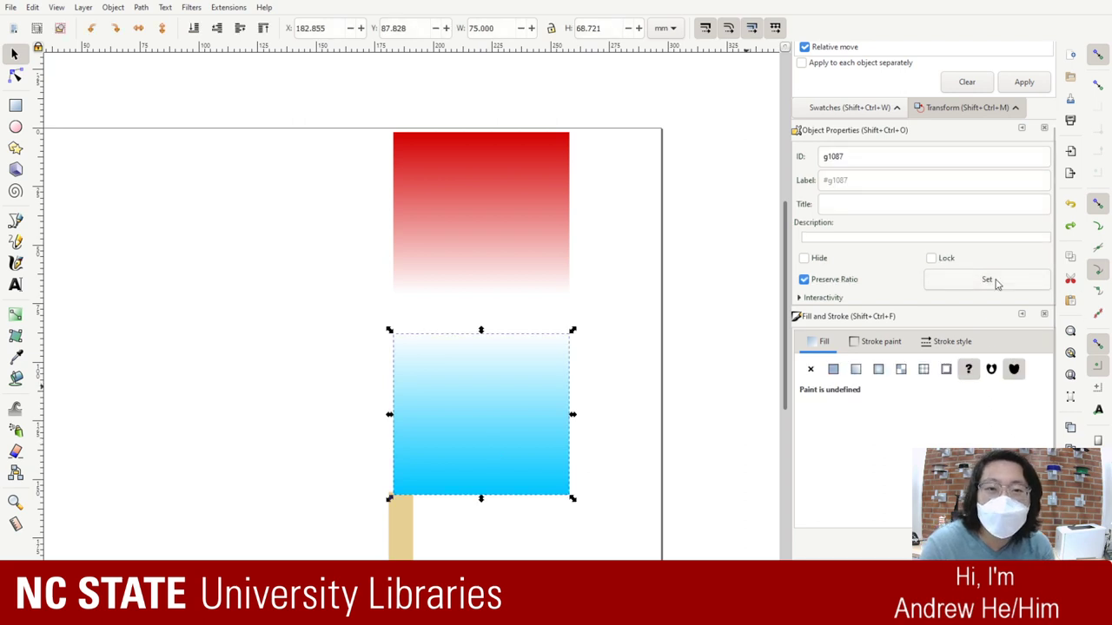
{"action": "scroll", "coordinate": [981, 313], "scroll_direction": "up", "scroll_amount": 3}
{"action": "left_click", "coordinate": [854, 76]}
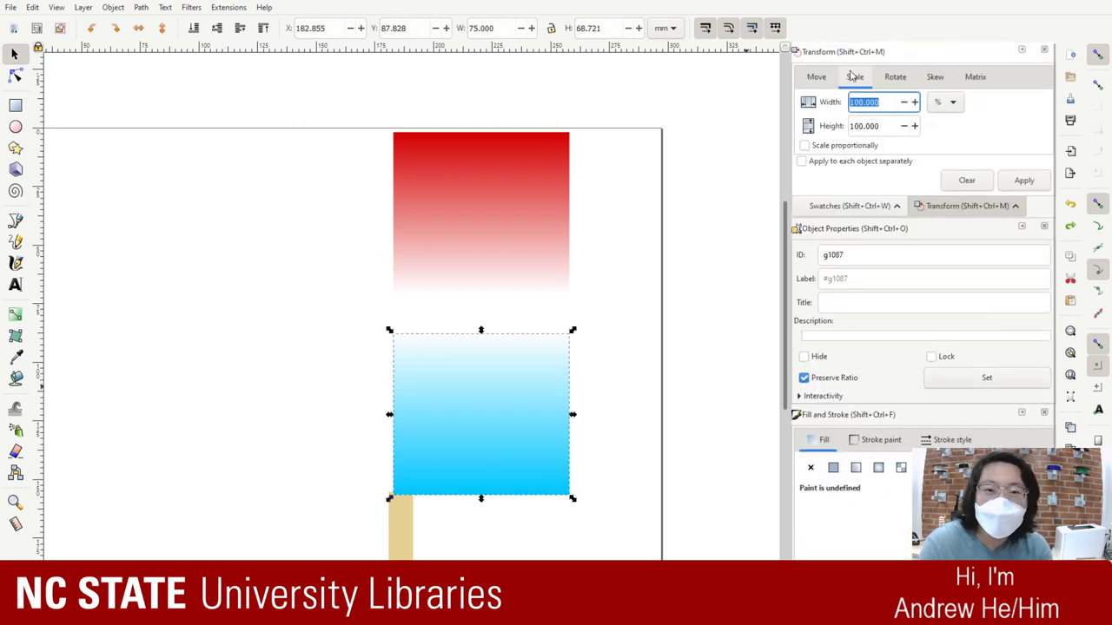
{"action": "left_click", "coordinate": [895, 76]}
{"action": "left_click", "coordinate": [935, 77]}
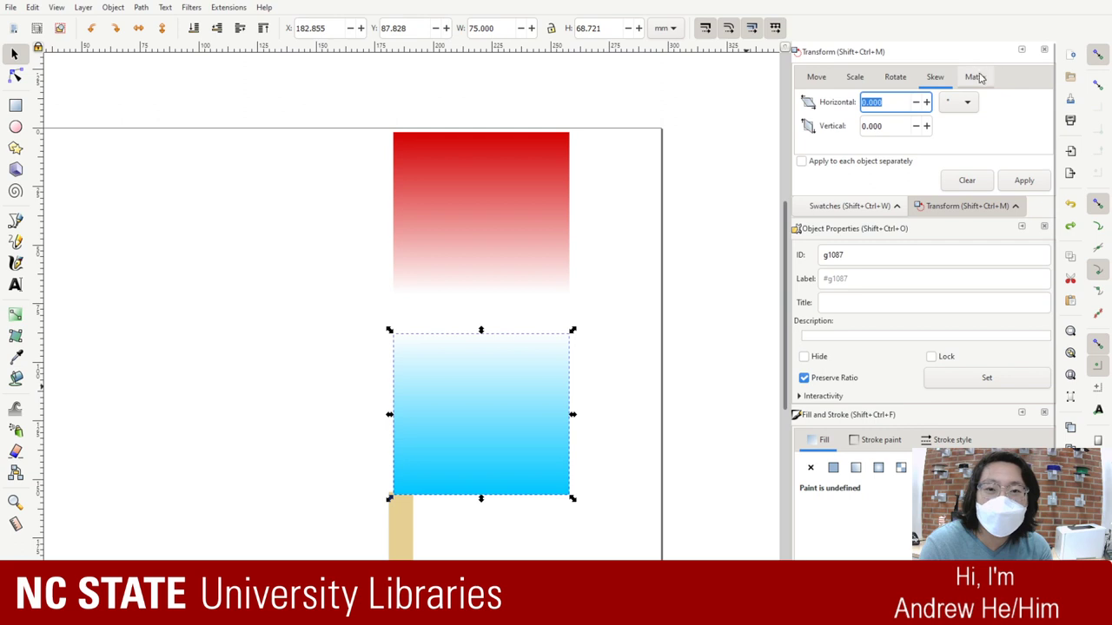
{"action": "left_click", "coordinate": [974, 76]}
{"action": "left_click", "coordinate": [888, 77]}
{"action": "left_click", "coordinate": [854, 77]}
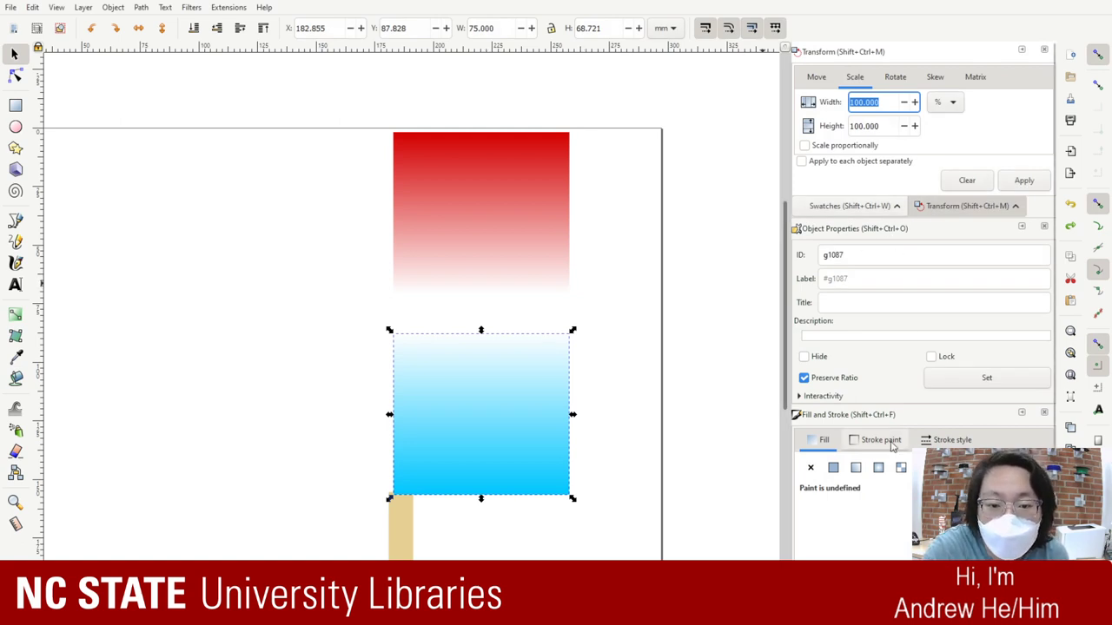
Step: Fill the blue gradient shape with a flat light cyan colour and convert that fill to a linear gradient
{"action": "left_click", "coordinate": [833, 467]}
{"action": "scroll", "coordinate": [521, 442], "scroll_direction": "down", "scroll_amount": 5}
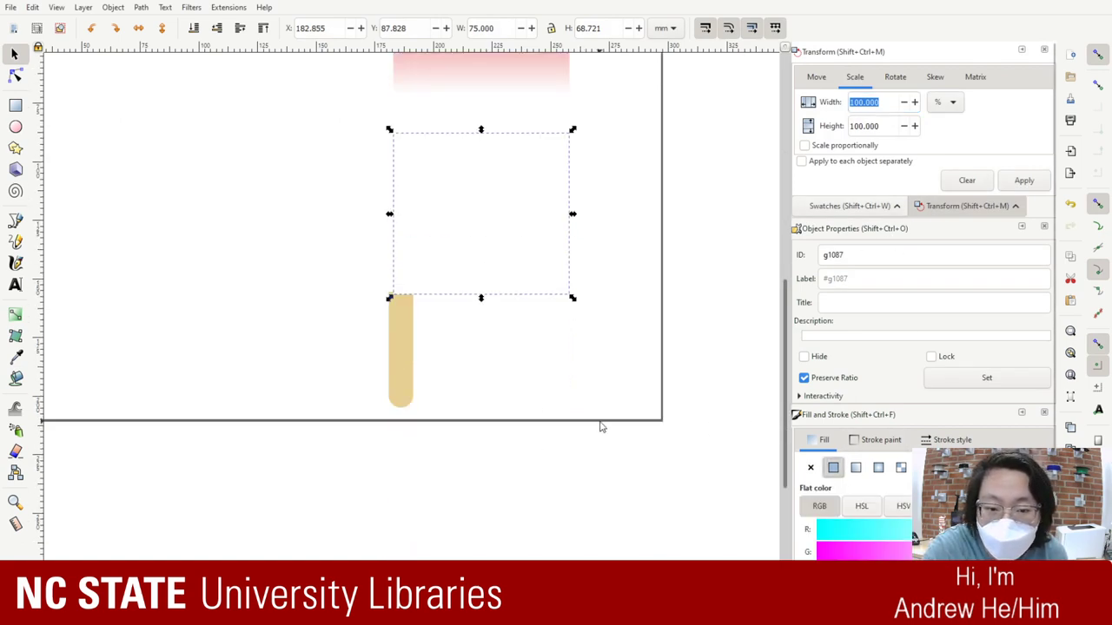
{"action": "scroll", "coordinate": [591, 426], "scroll_direction": "up", "scroll_amount": 3}
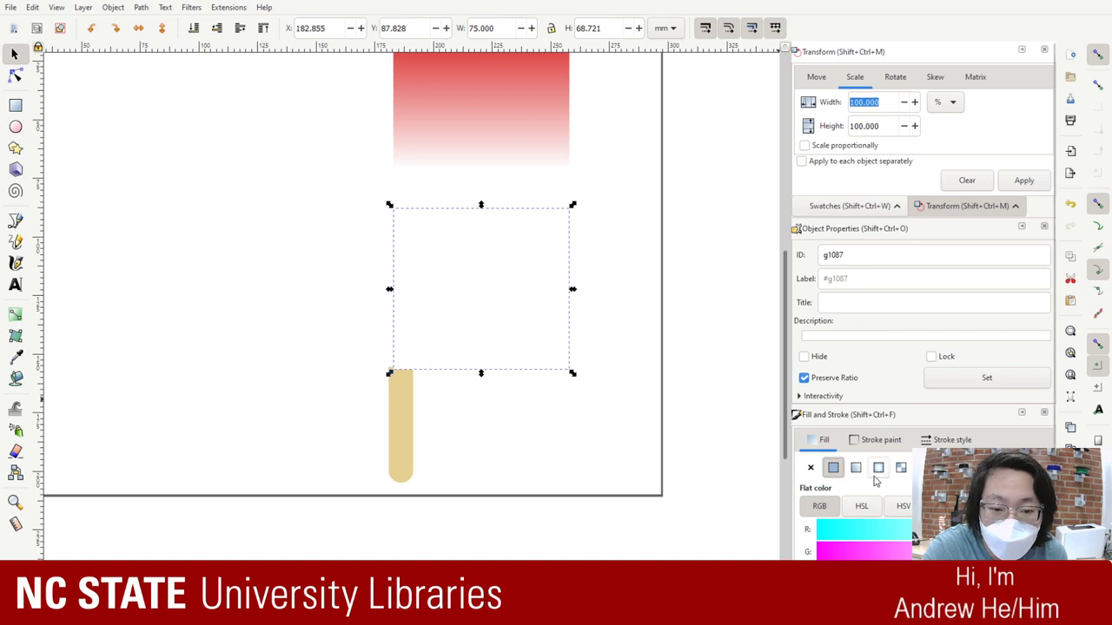
{"action": "key", "text": "Return"}
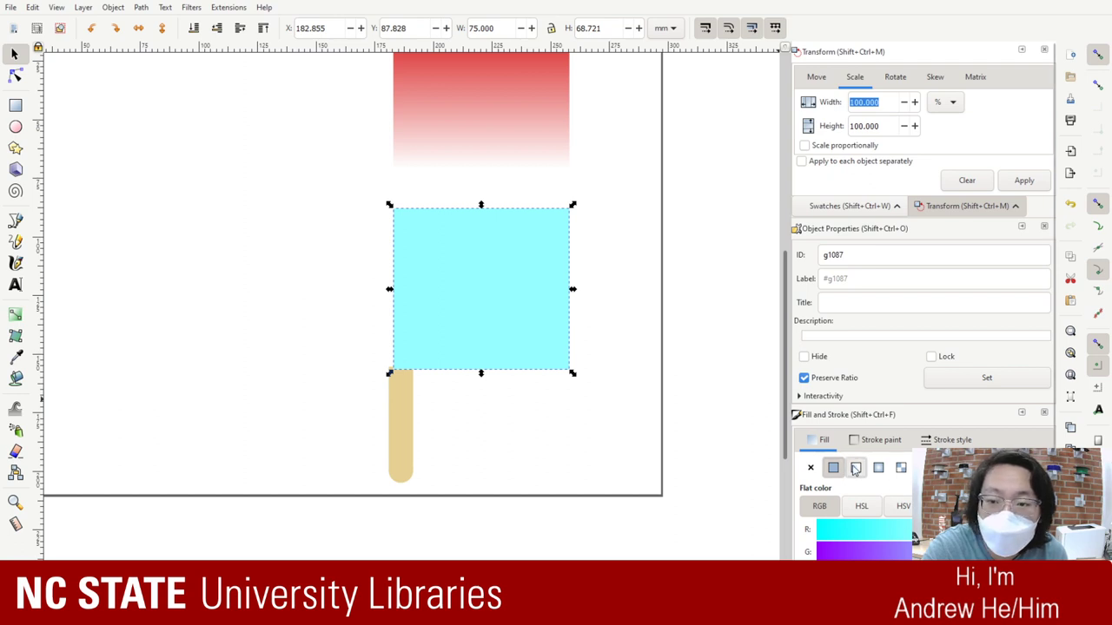
{"action": "left_click", "coordinate": [856, 469]}
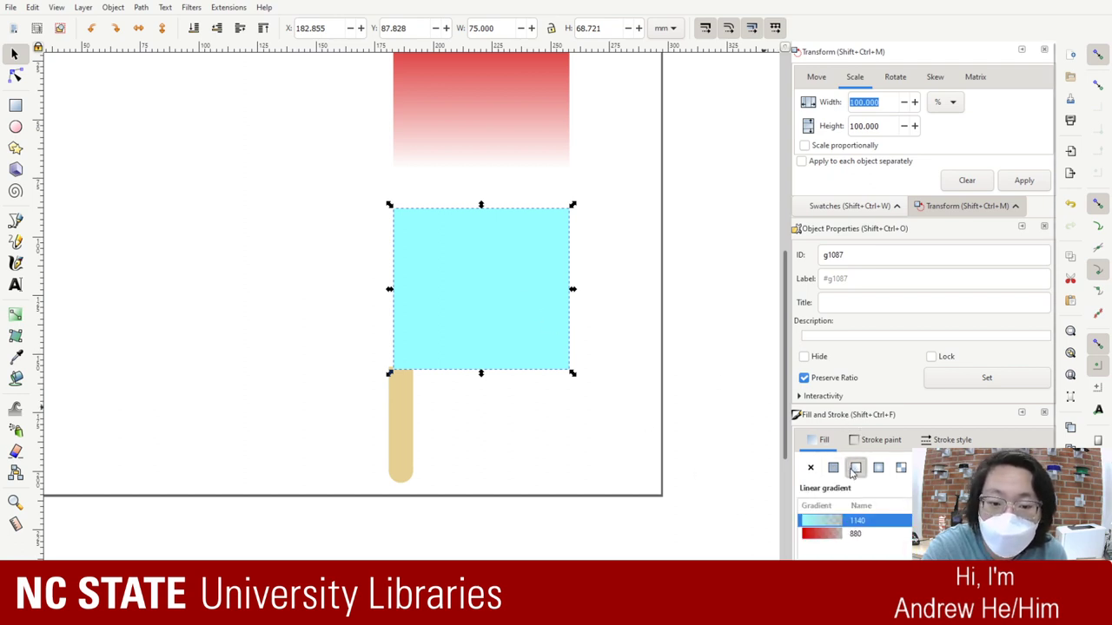
Step: Close the Transform and Swatches dialogs and move the light cyan shape over the stick, to about X 131.3 and Y 85.7 mm
{"action": "left_click", "coordinate": [1044, 50]}
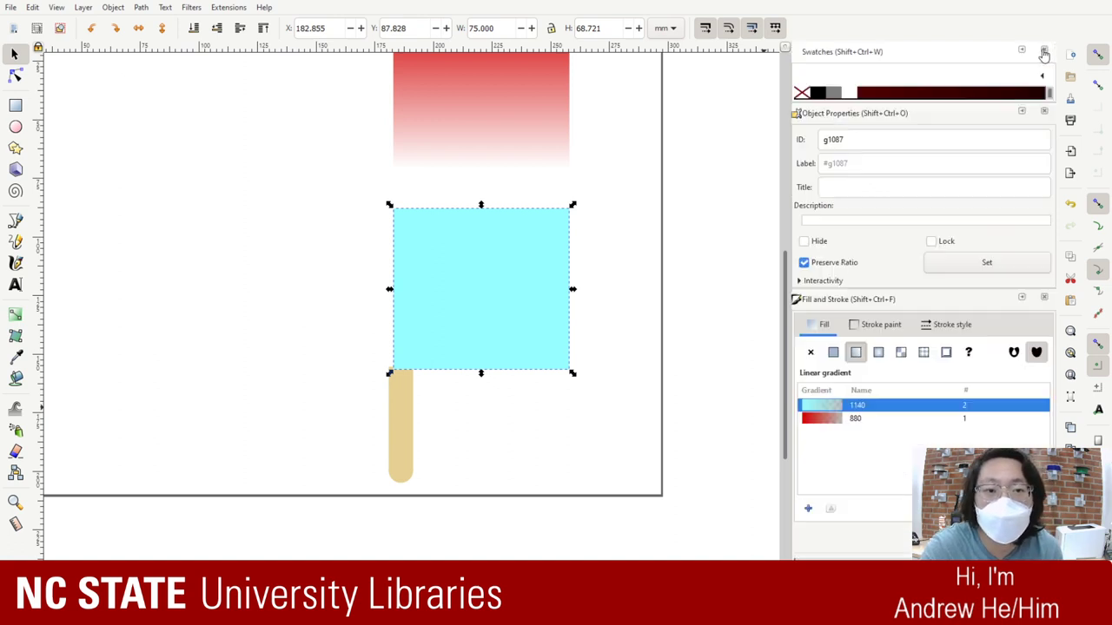
{"action": "left_click", "coordinate": [1044, 52]}
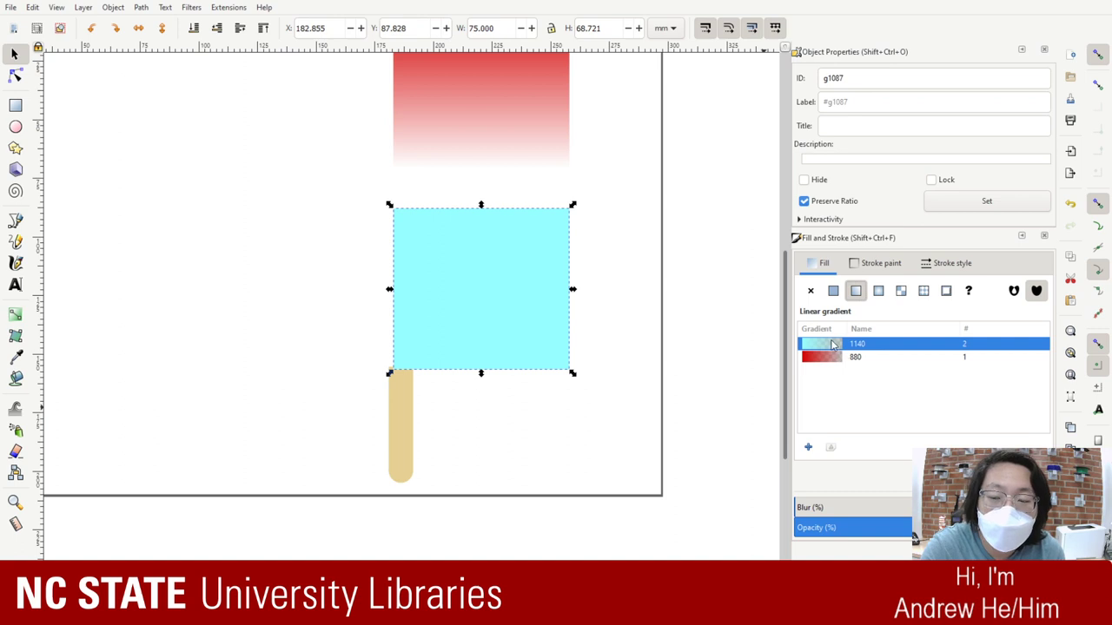
{"action": "left_click_drag", "start_coordinate": [402, 305], "coordinate": [345, 305]}
{"action": "key", "text": "Escape"}
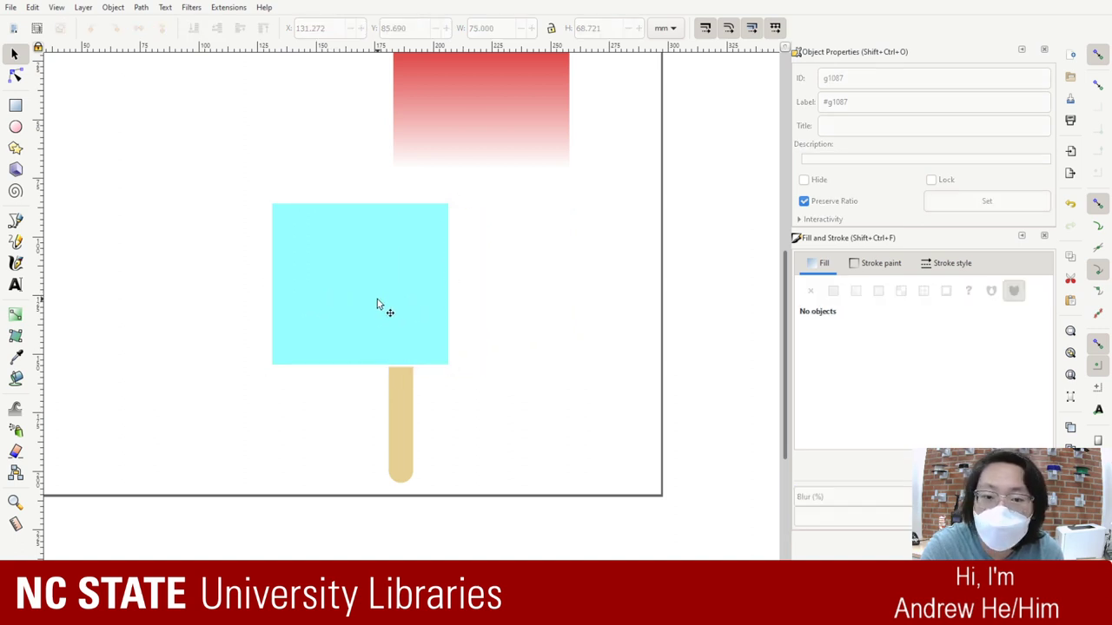
{"action": "left_click", "coordinate": [377, 301]}
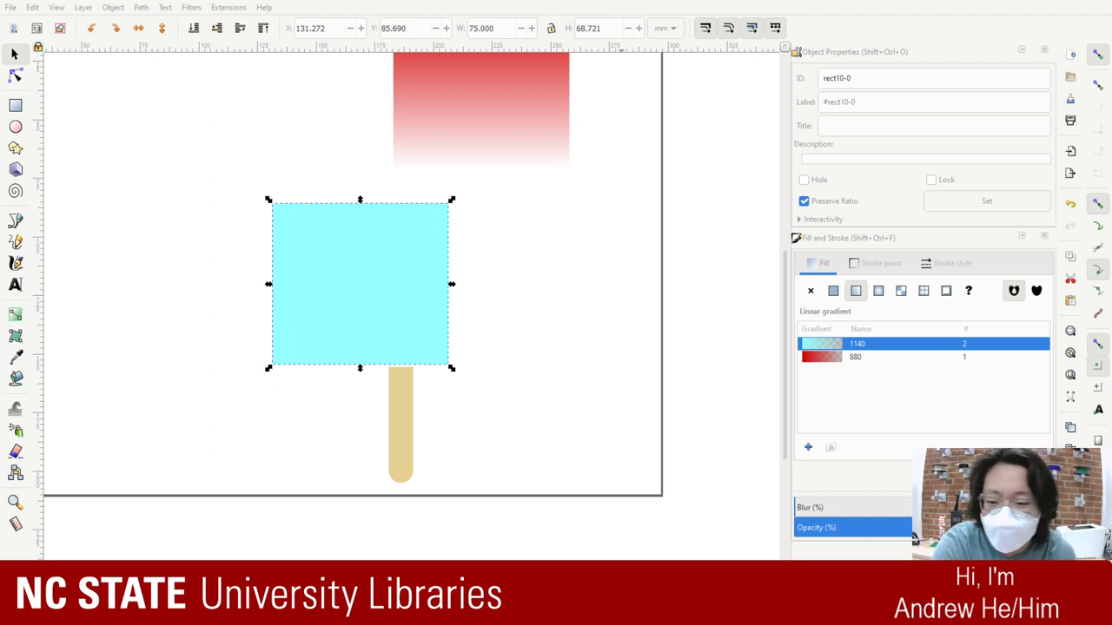
Step: Move the light cyan shape so it sits centred above the stick, at about X 148.1 and Y 86.8 mm
{"action": "key", "text": "alt+Tab"}
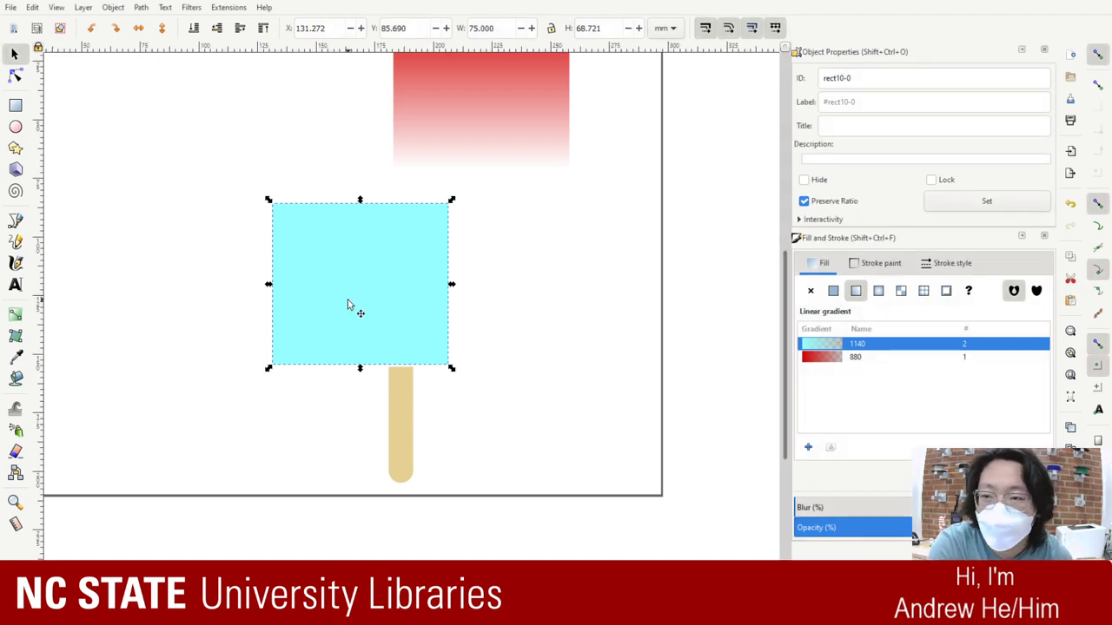
{"action": "left_click_drag", "start_coordinate": [347, 303], "coordinate": [391, 304]}
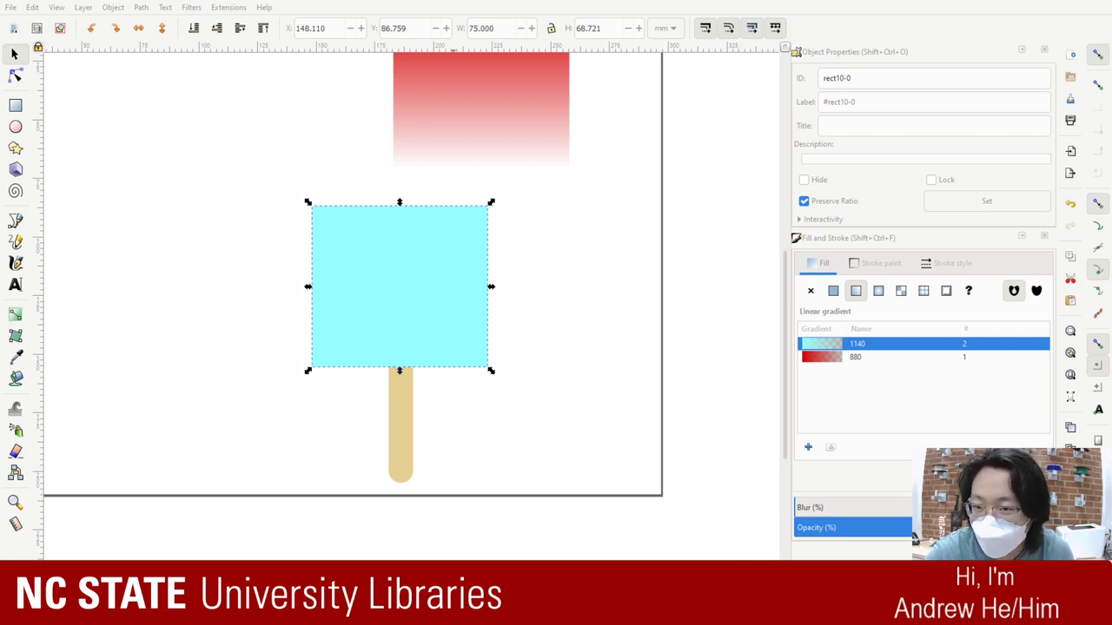
Step: Switch to Firefox and search the web in a new tab for "hatch embroidery digitizer"
{"action": "key", "text": "alt+Tab"}
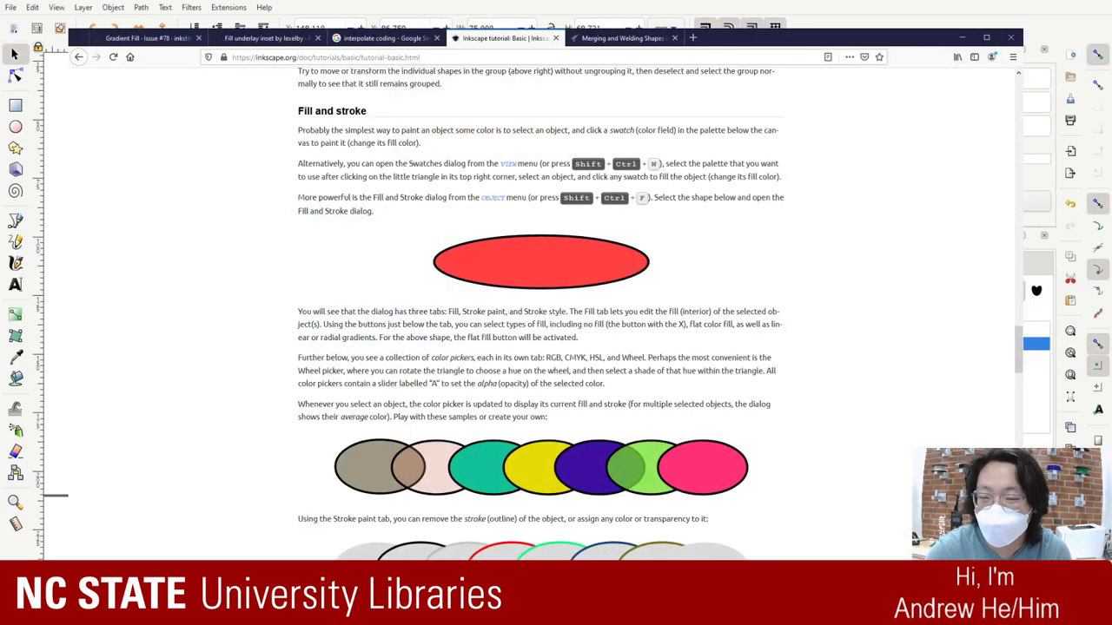
{"action": "left_click", "coordinate": [692, 38]}
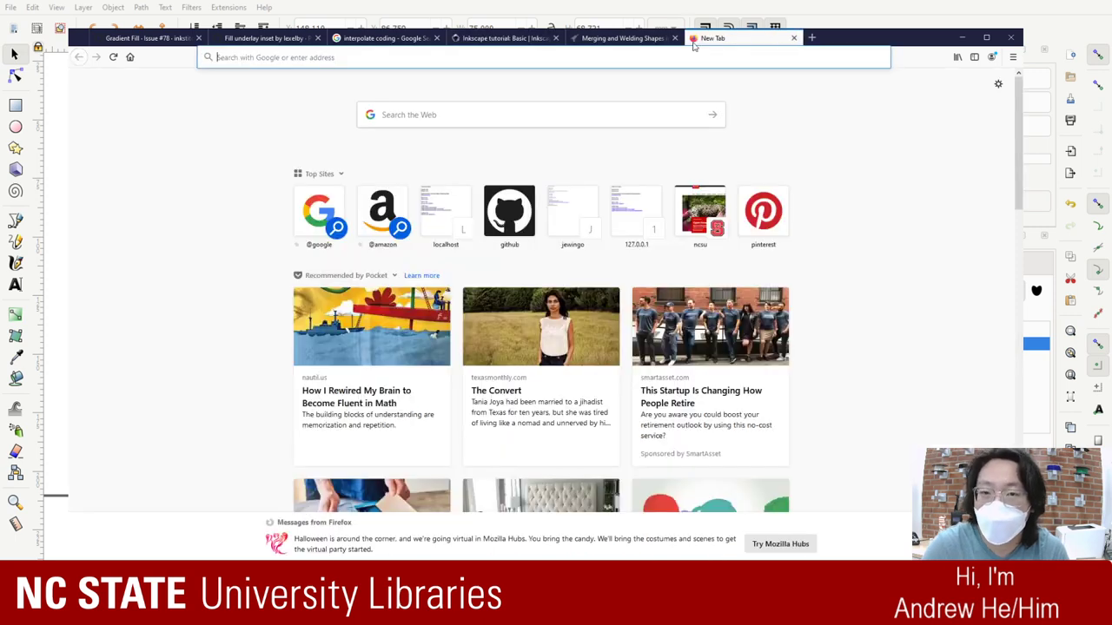
{"action": "left_click", "coordinate": [793, 38]}
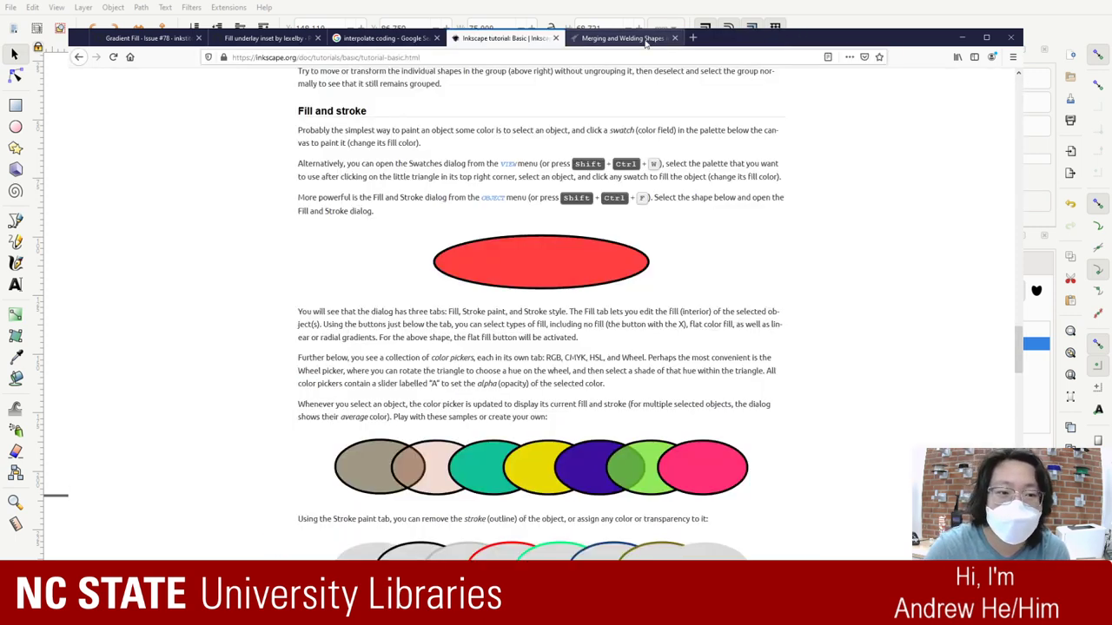
{"action": "left_click", "coordinate": [692, 39]}
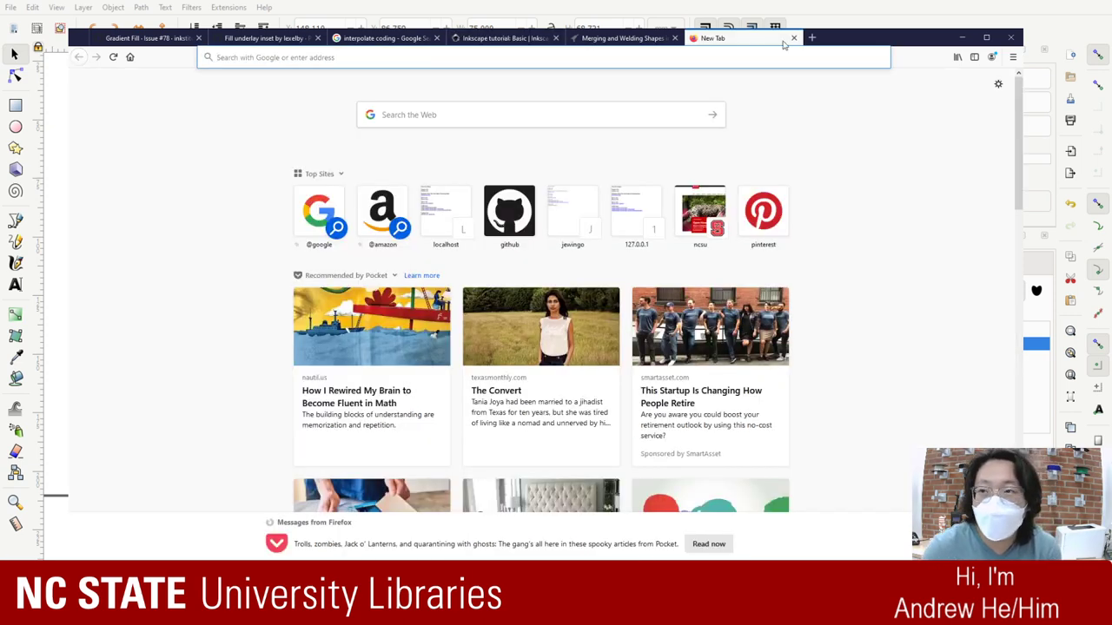
{"action": "type", "text": "hatch"}
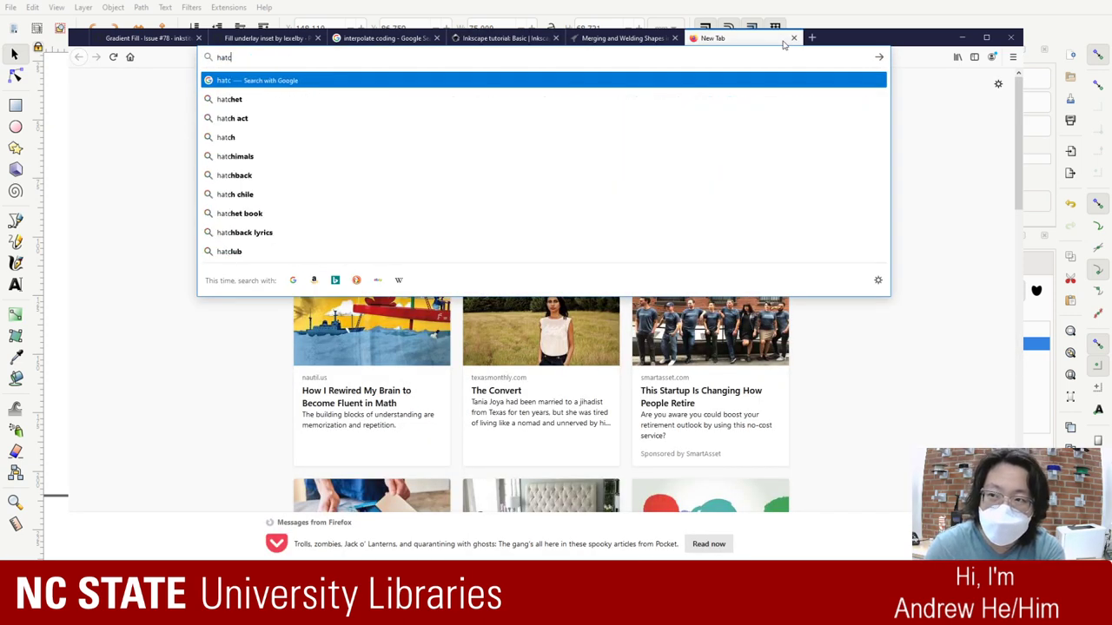
{"action": "key", "text": "Return"}
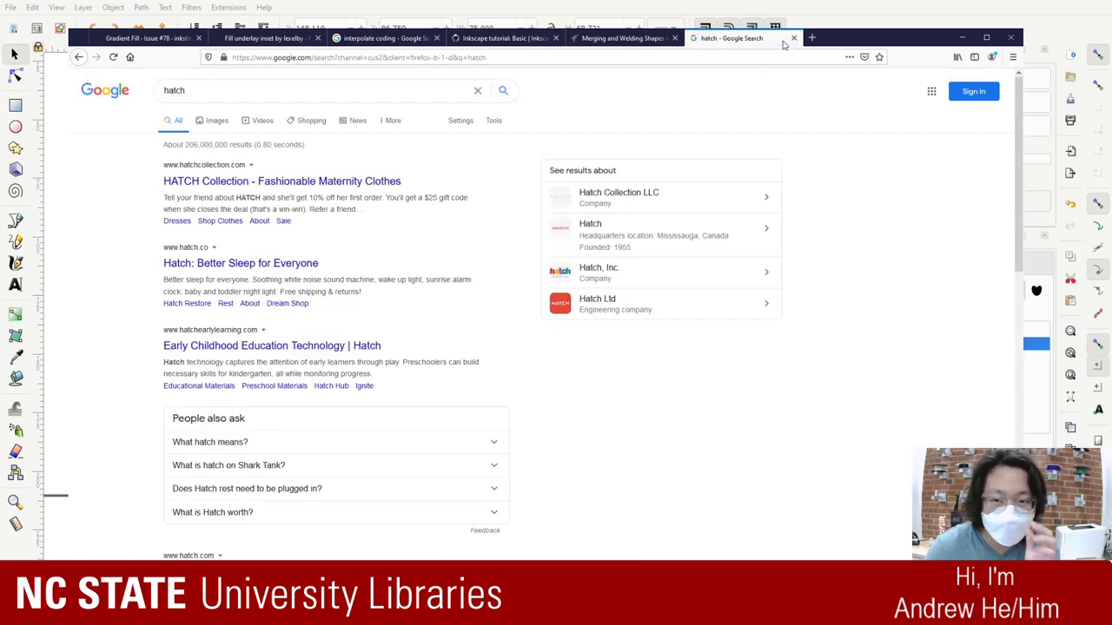
{"action": "left_click", "coordinate": [275, 95]}
{"action": "type", "text": "e"}
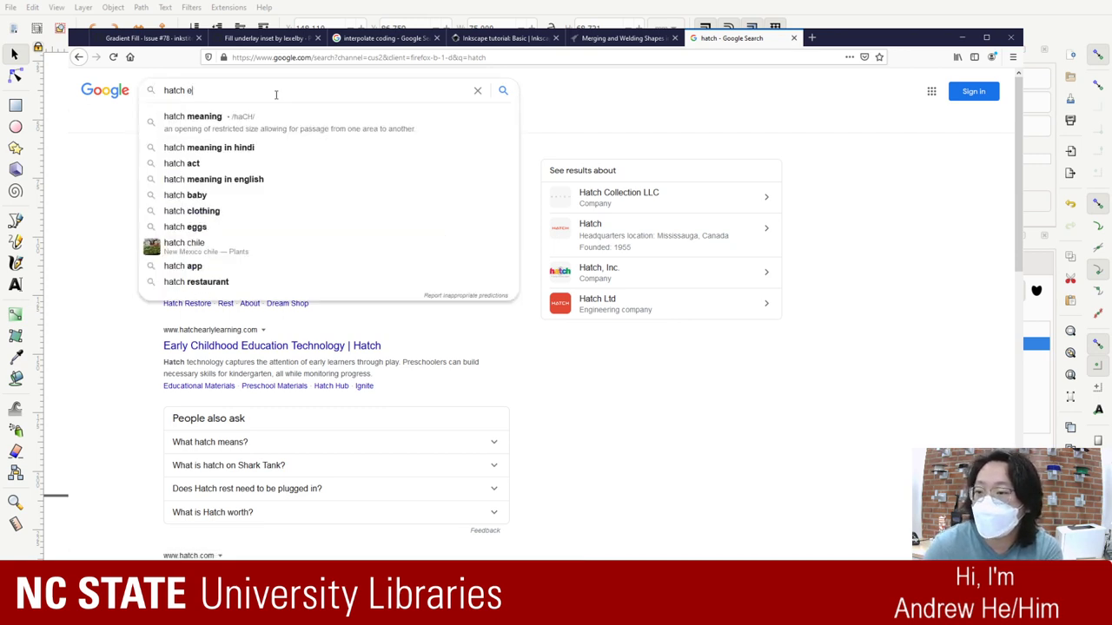
{"action": "type", "text": "mbroidery digitizer"}
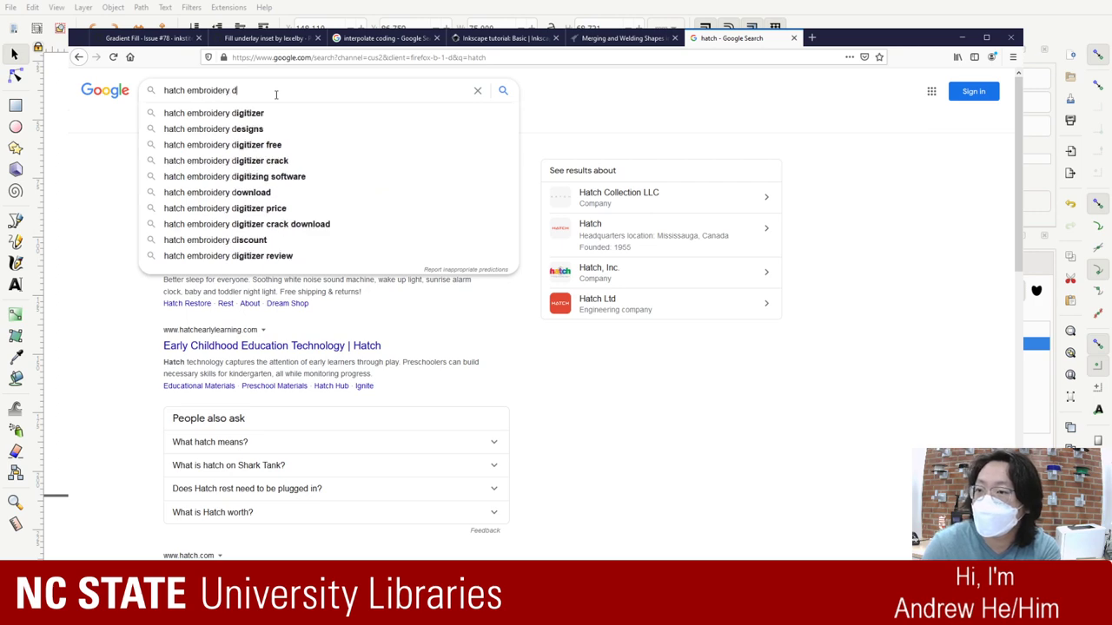
{"action": "key", "text": "Return"}
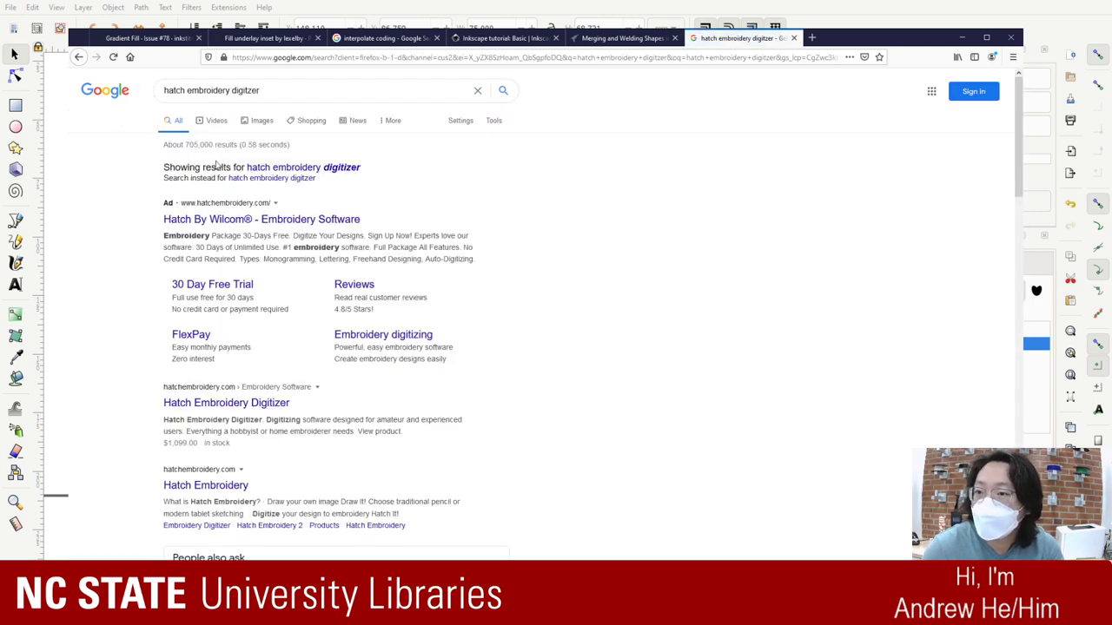
{"action": "left_click", "coordinate": [299, 167]}
{"action": "scroll", "coordinate": [306, 260], "scroll_direction": "down", "scroll_amount": 3}
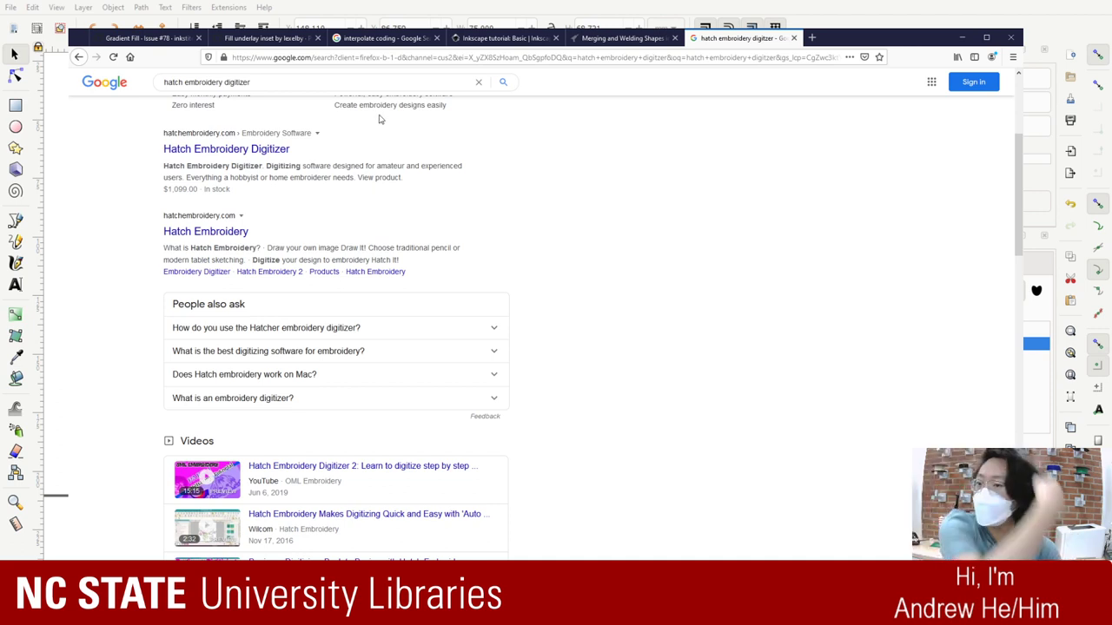
Step: Open the Hatch Embroidery Digitizer product page and review its description, price and features
{"action": "left_click", "coordinate": [211, 151]}
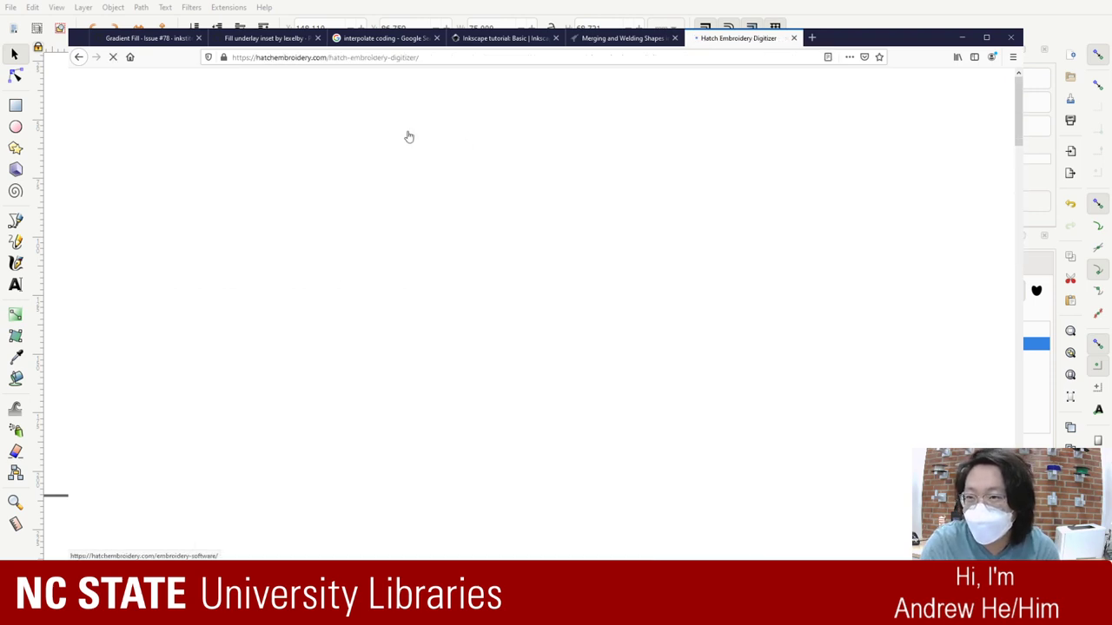
{"action": "scroll", "coordinate": [532, 209], "scroll_direction": "down", "scroll_amount": 3}
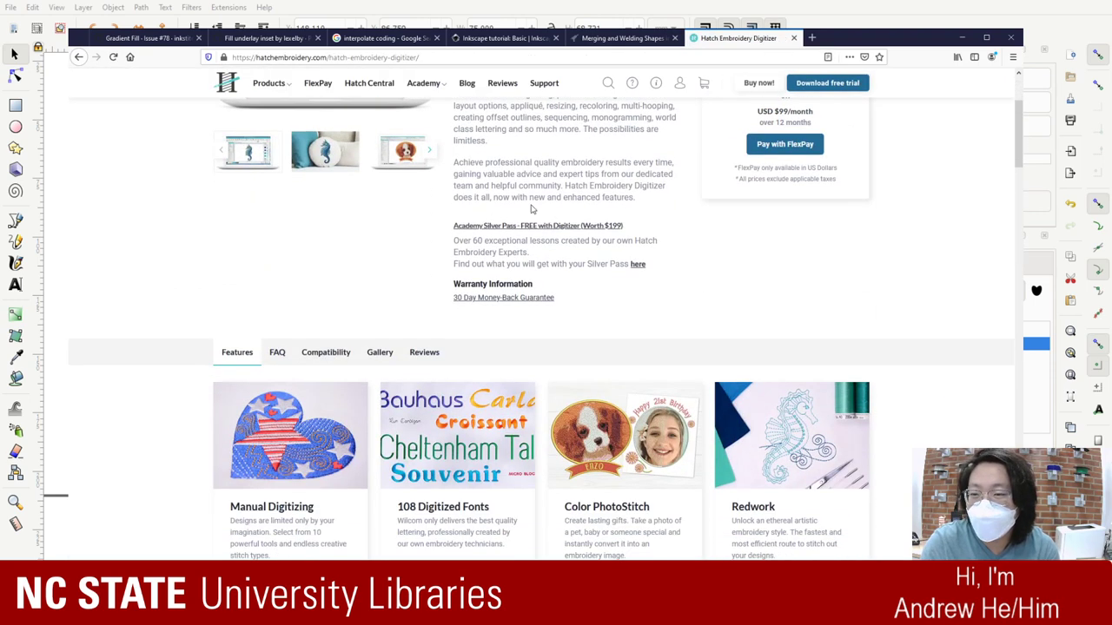
{"action": "scroll", "coordinate": [532, 210], "scroll_direction": "up", "scroll_amount": 5}
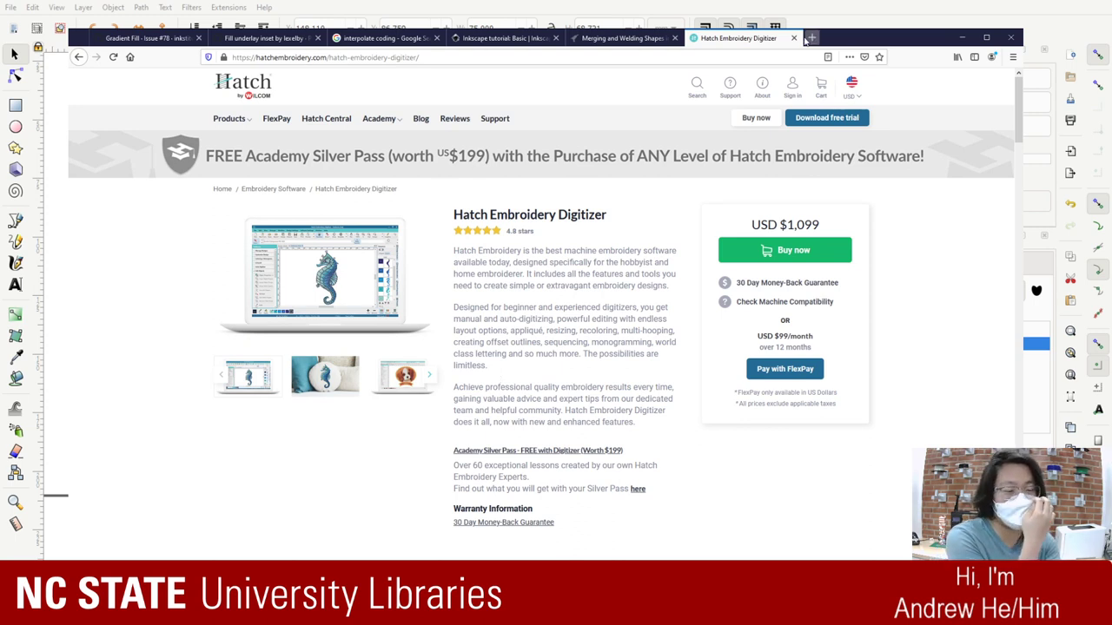
Step: Search the web for "embrilliance software" and open the Embrilliance home page
{"action": "left_click", "coordinate": [655, 58]}
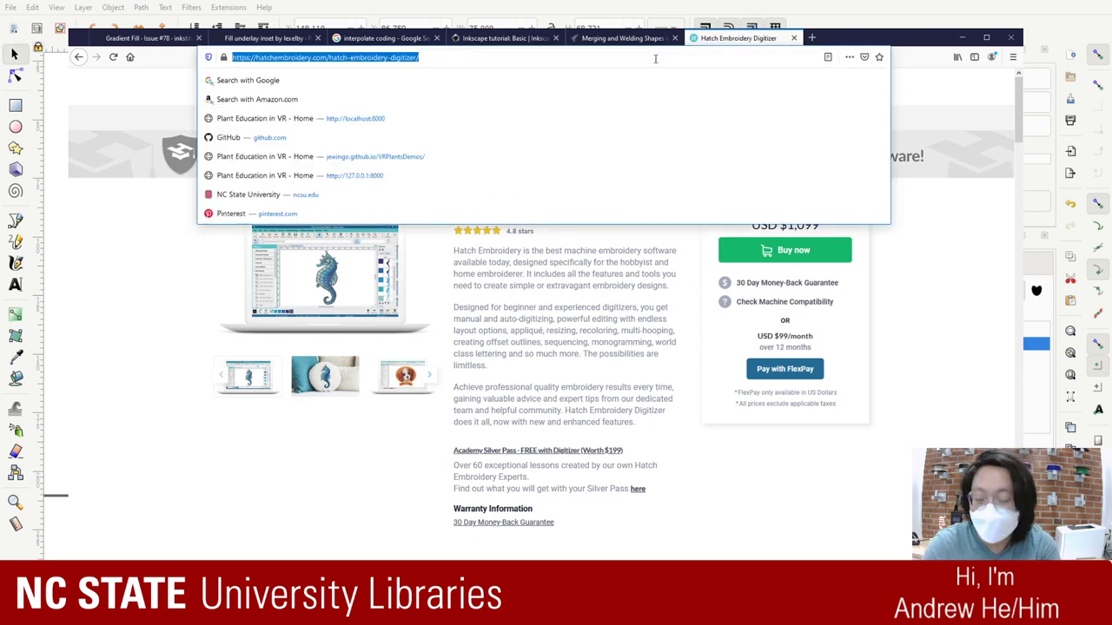
{"action": "type", "text": "embrill"}
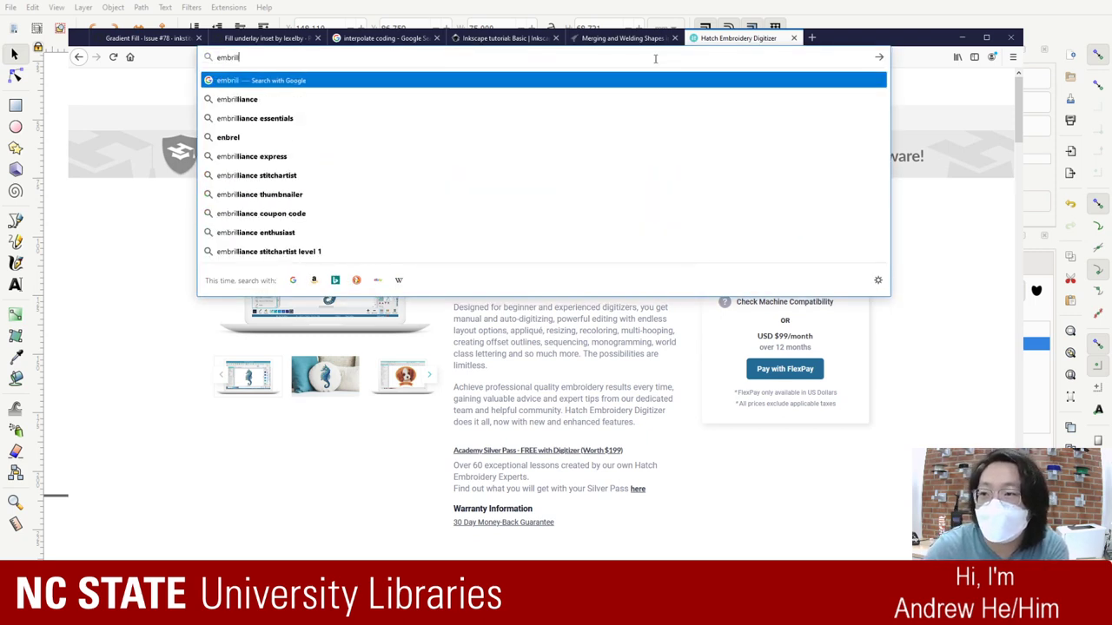
{"action": "type", "text": "iance software"}
{"action": "key", "text": "Return"}
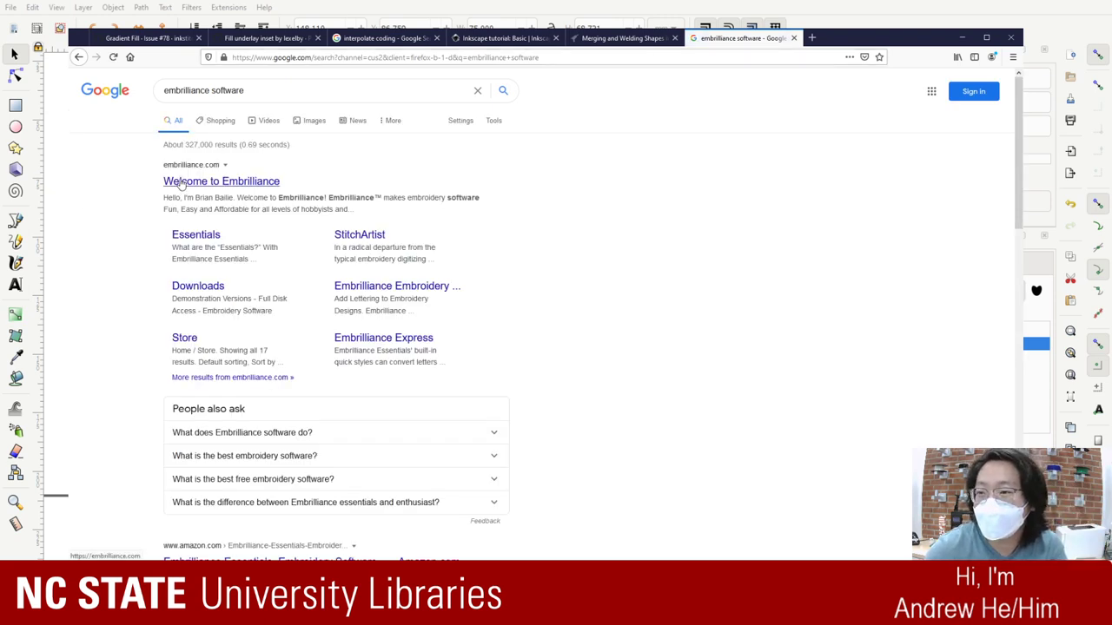
{"action": "left_click", "coordinate": [181, 183]}
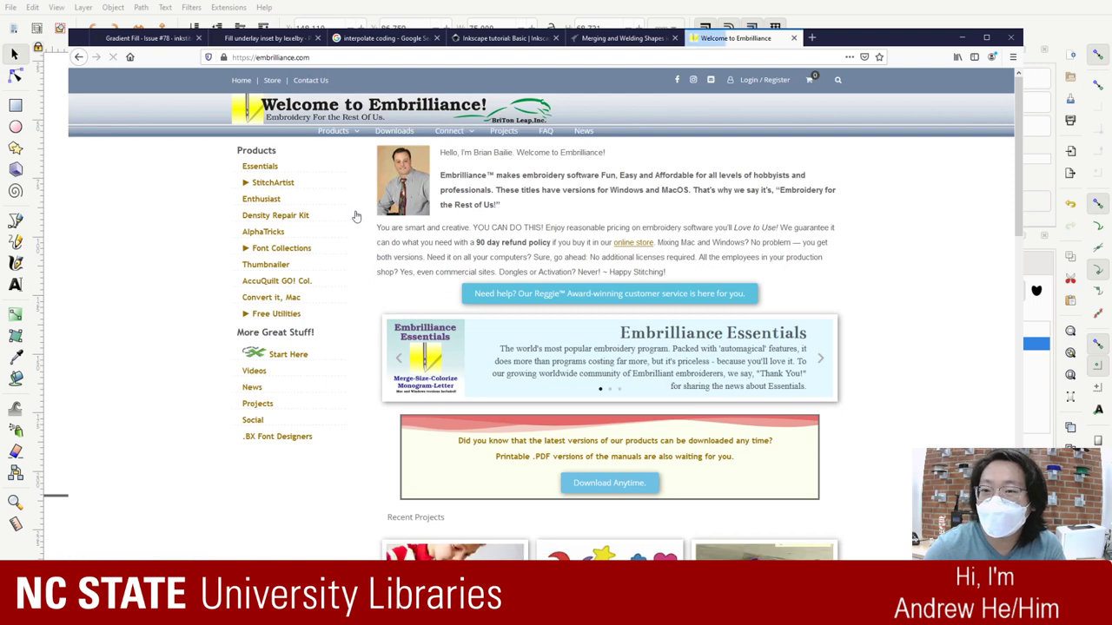
Step: Look through the Embrilliance home page, including its product list, recent projects and beginner resources
{"action": "scroll", "coordinate": [431, 237], "scroll_direction": "down", "scroll_amount": 2}
{"action": "scroll", "coordinate": [479, 247], "scroll_direction": "up", "scroll_amount": 2}
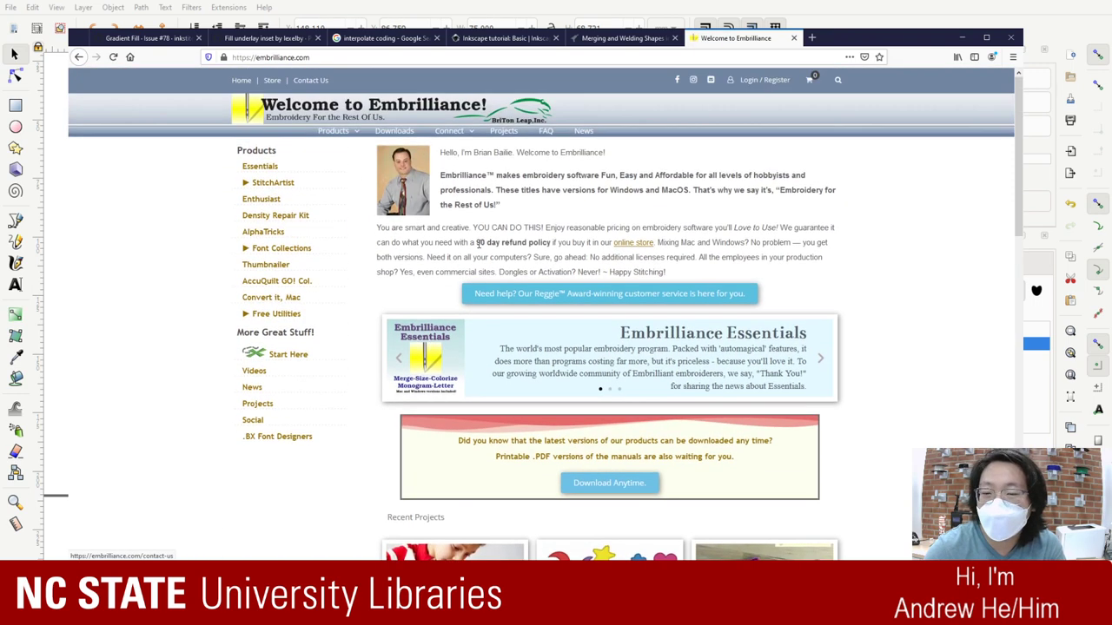
{"action": "scroll", "coordinate": [477, 245], "scroll_direction": "down", "scroll_amount": 5}
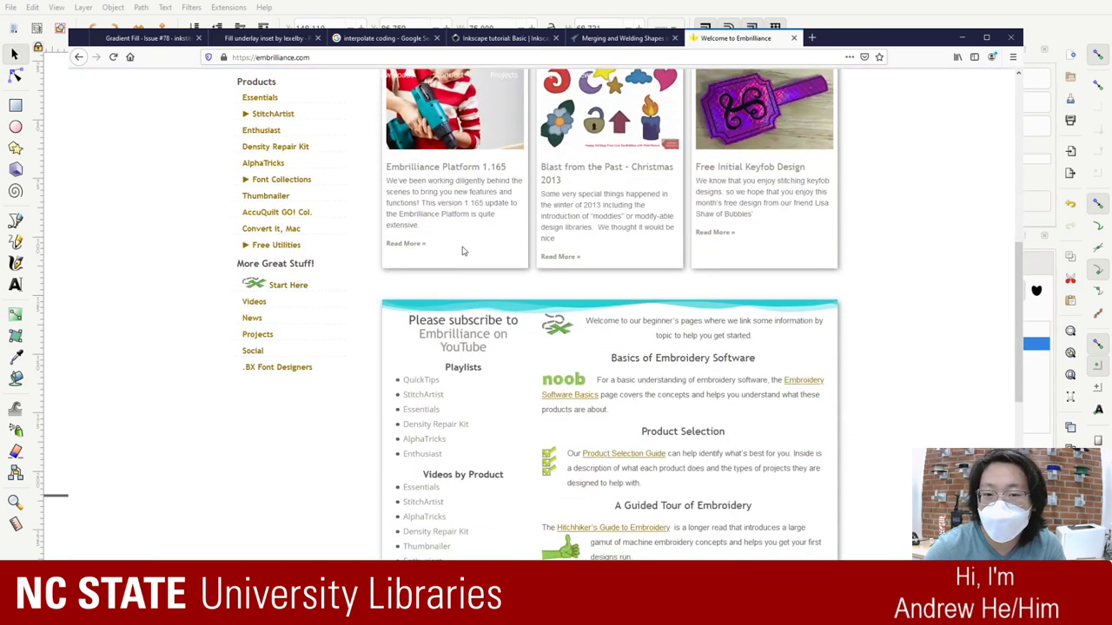
{"action": "scroll", "coordinate": [462, 251], "scroll_direction": "down", "scroll_amount": 1}
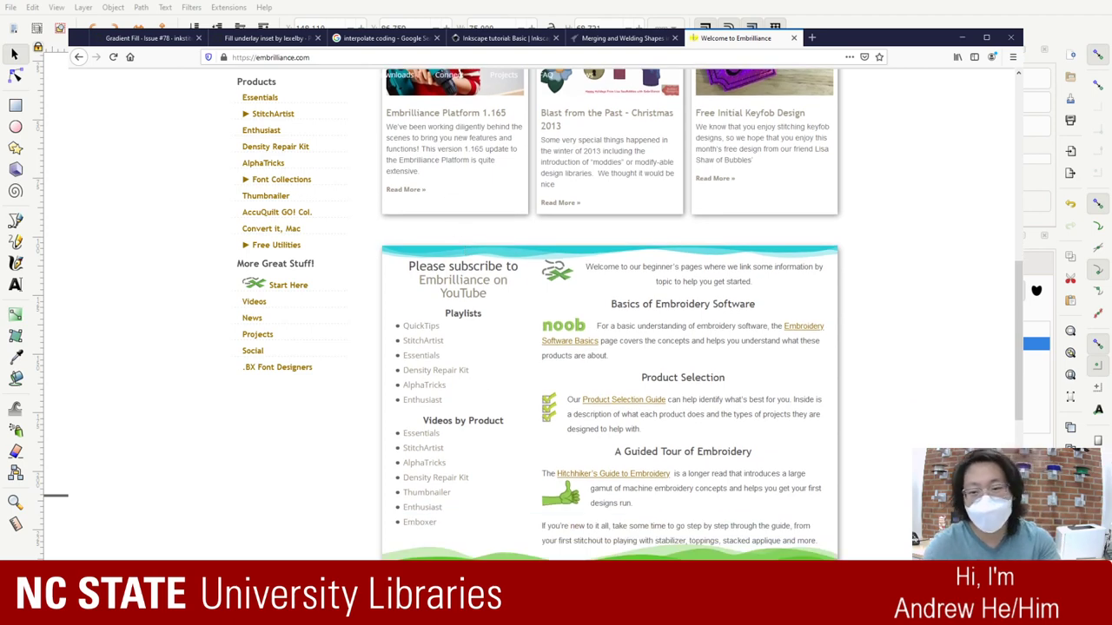
{"action": "scroll", "coordinate": [576, 321], "scroll_direction": "down", "scroll_amount": 1}
{"action": "scroll", "coordinate": [576, 321], "scroll_direction": "up", "scroll_amount": 2}
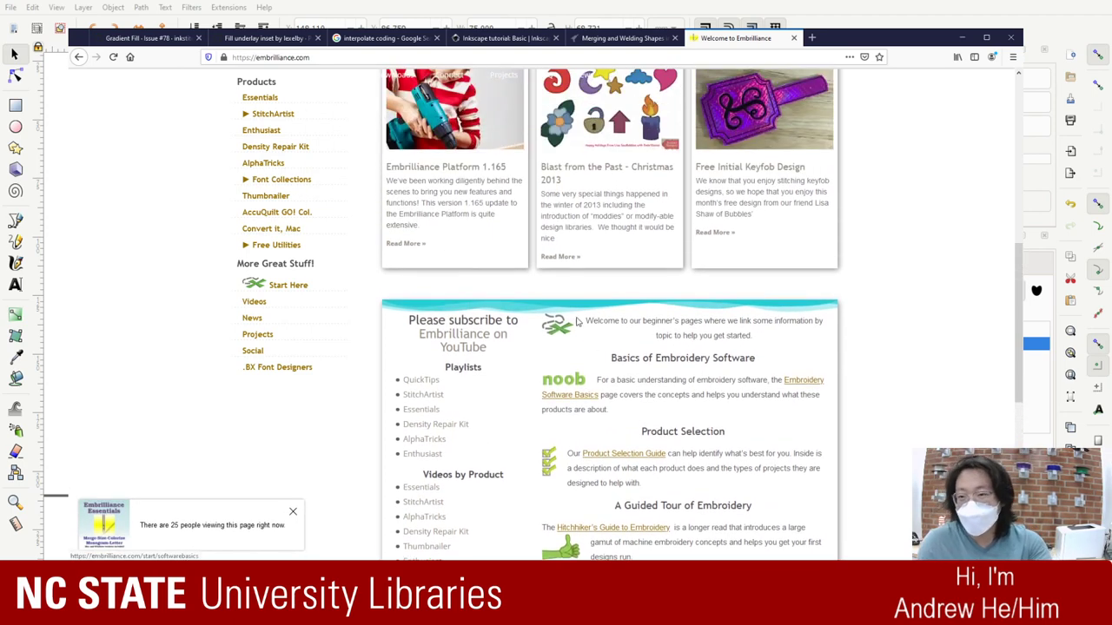
{"action": "scroll", "coordinate": [576, 322], "scroll_direction": "up", "scroll_amount": 5}
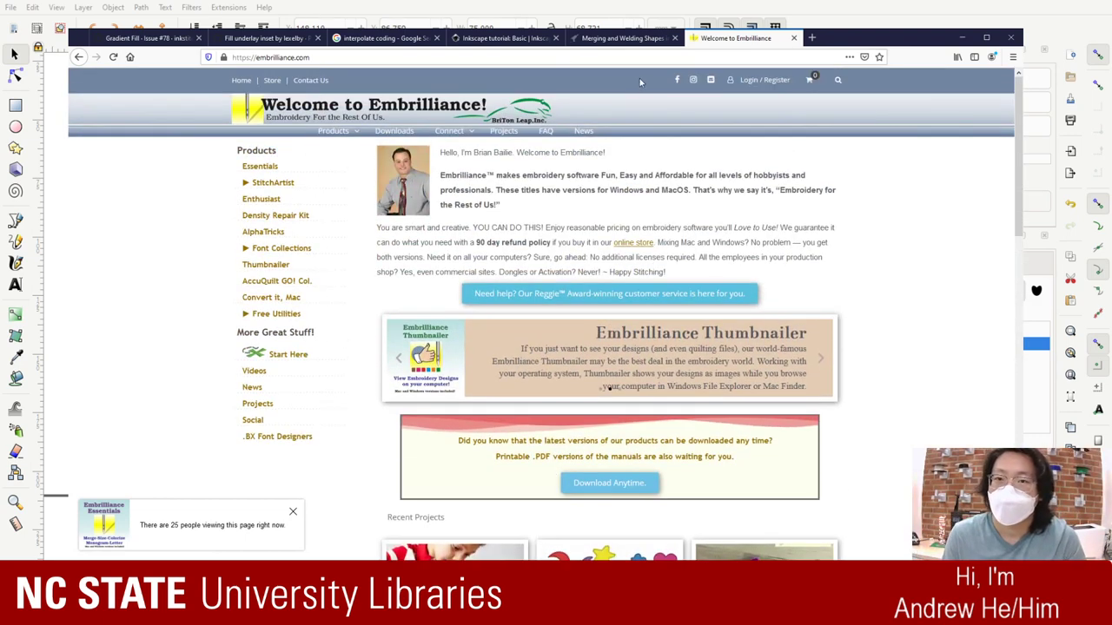
Step: Review the SendCutSend article on merging and welding shapes, covering the Exclusion section and the pre-flight checklist
{"action": "left_click", "coordinate": [642, 38]}
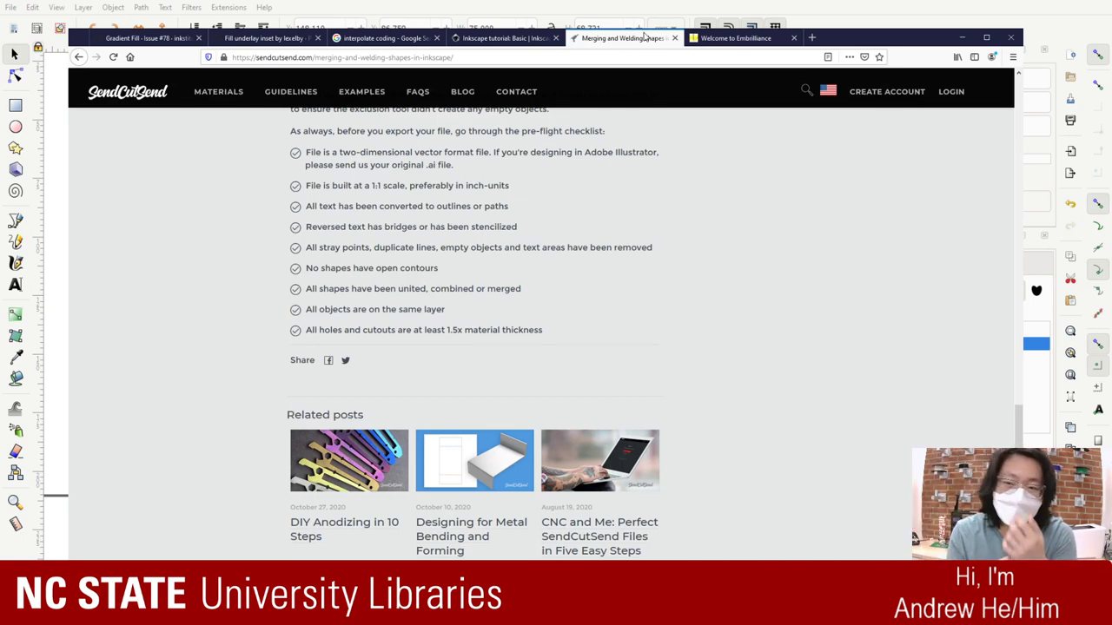
{"action": "scroll", "coordinate": [628, 402], "scroll_direction": "up", "scroll_amount": 10}
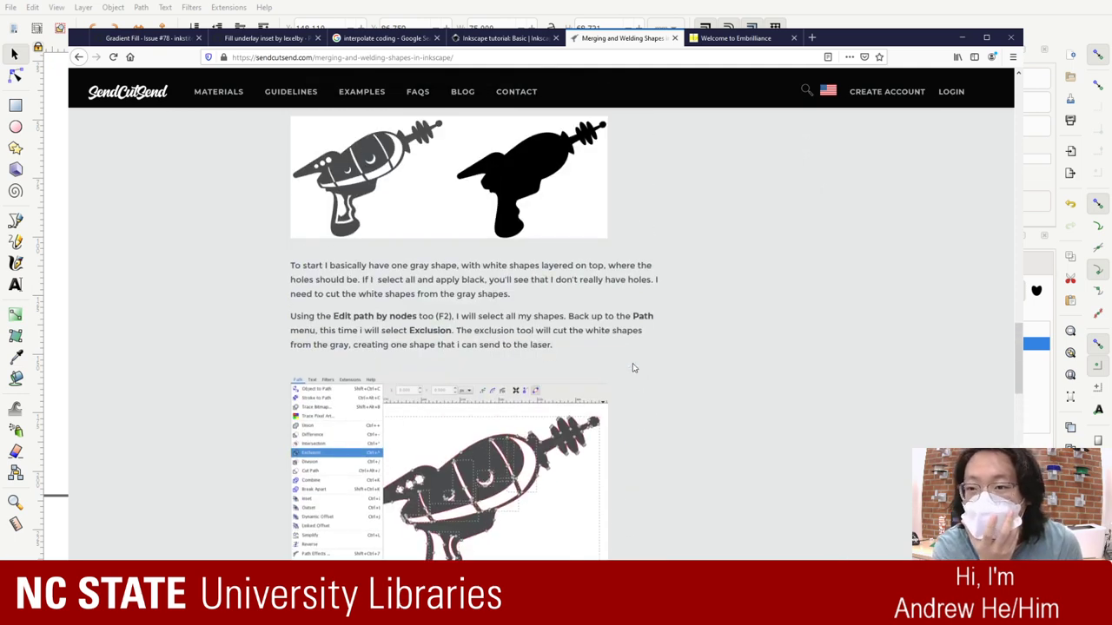
{"action": "scroll", "coordinate": [633, 368], "scroll_direction": "down", "scroll_amount": 4}
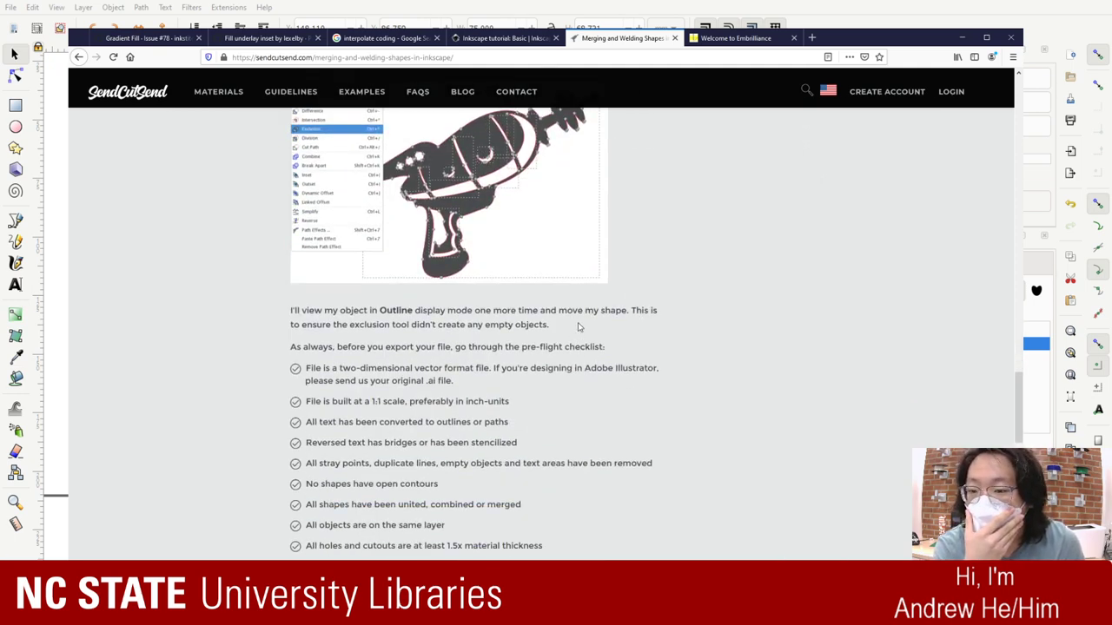
{"action": "scroll", "coordinate": [579, 327], "scroll_direction": "down", "scroll_amount": 3}
{"action": "scroll", "coordinate": [581, 325], "scroll_direction": "up", "scroll_amount": 8}
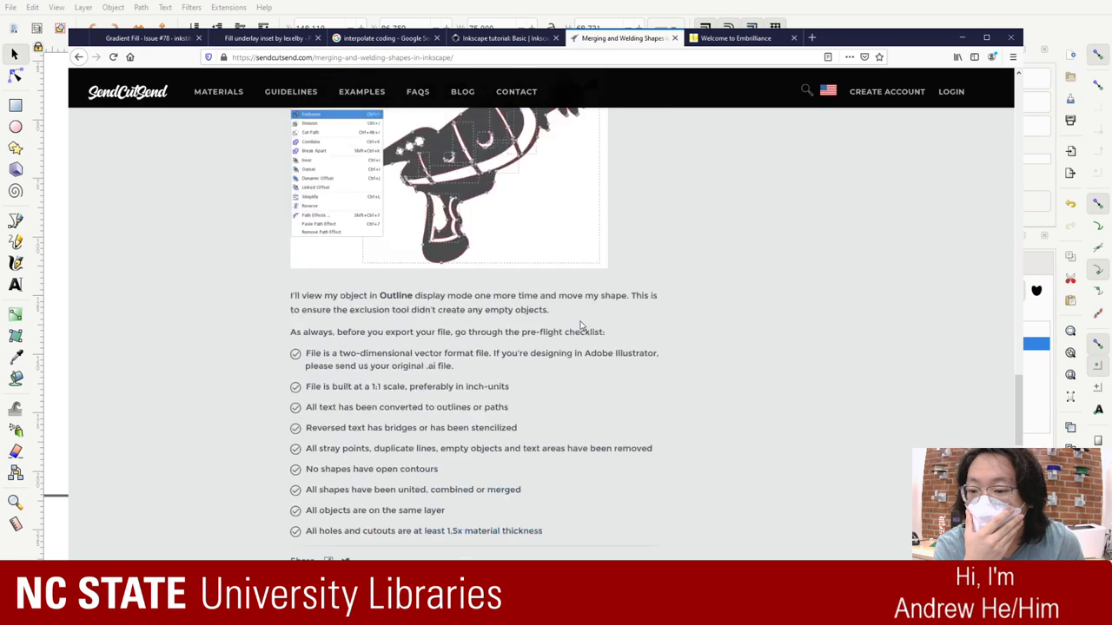
Step: Read the gradient part of the Fill and stroke section in the Inkscape basic tutorial
{"action": "left_click", "coordinate": [502, 38]}
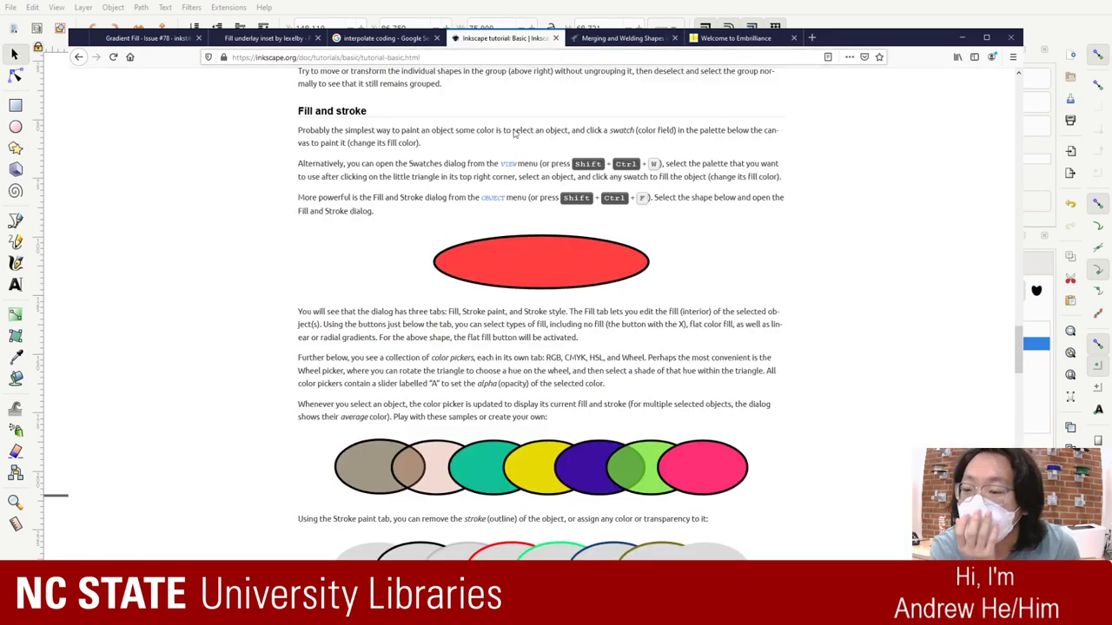
{"action": "scroll", "coordinate": [512, 141], "scroll_direction": "down", "scroll_amount": 2}
{"action": "scroll", "coordinate": [512, 141], "scroll_direction": "down", "scroll_amount": 4}
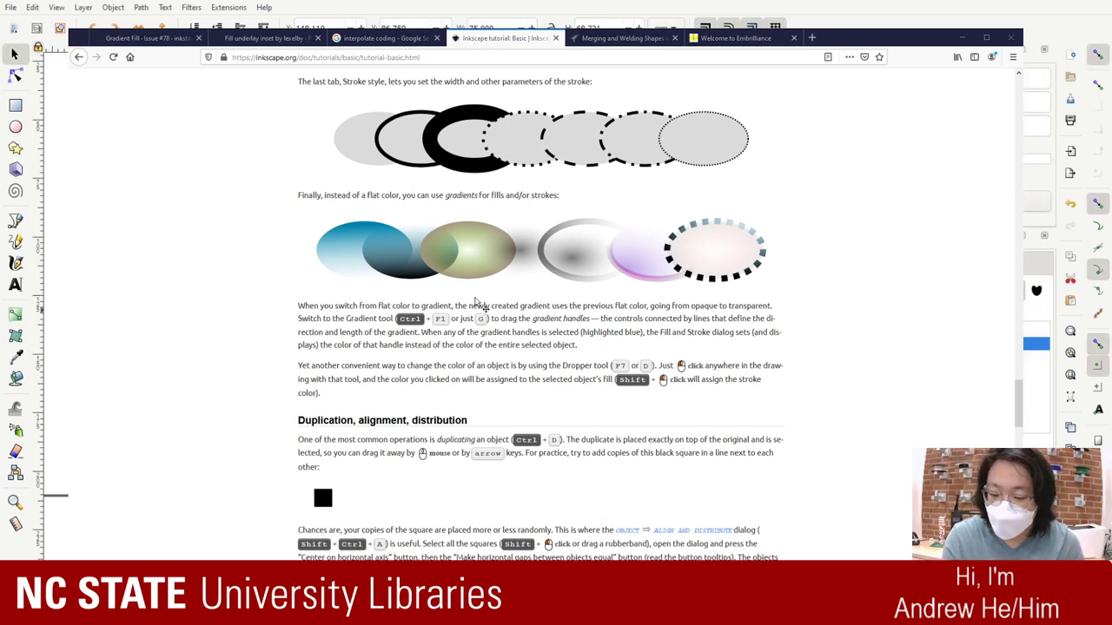
Step: In Inkscape, draw a light cyan rectangle about 70 by 75 mm beside the popsicle and apply a linear gradient fading upward to transparent
{"action": "key", "text": "g"}
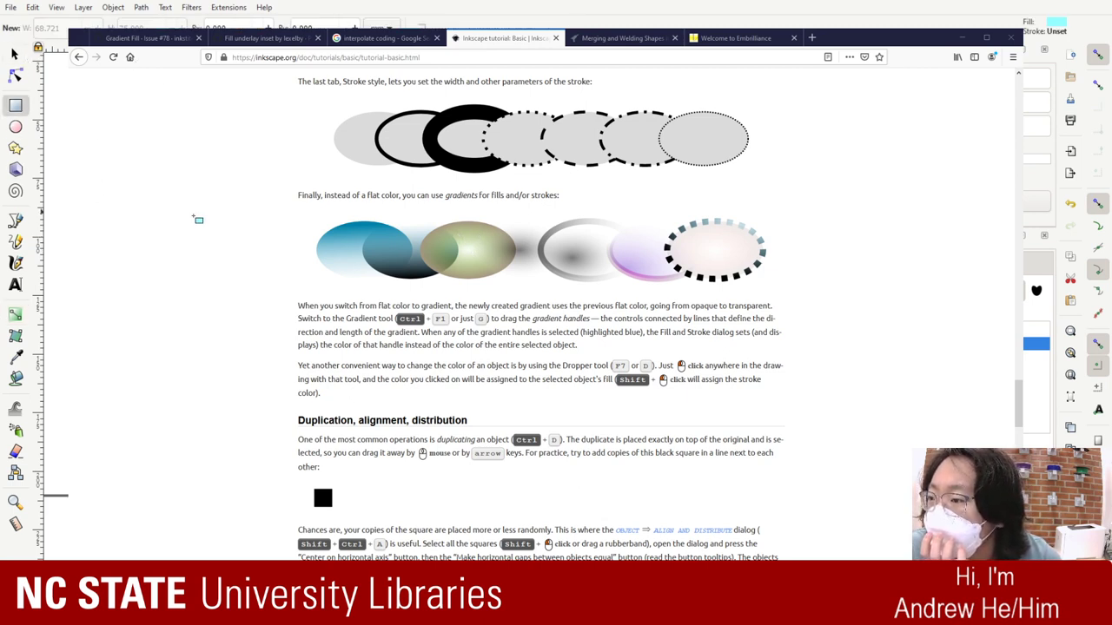
{"action": "left_click", "coordinate": [293, 364]}
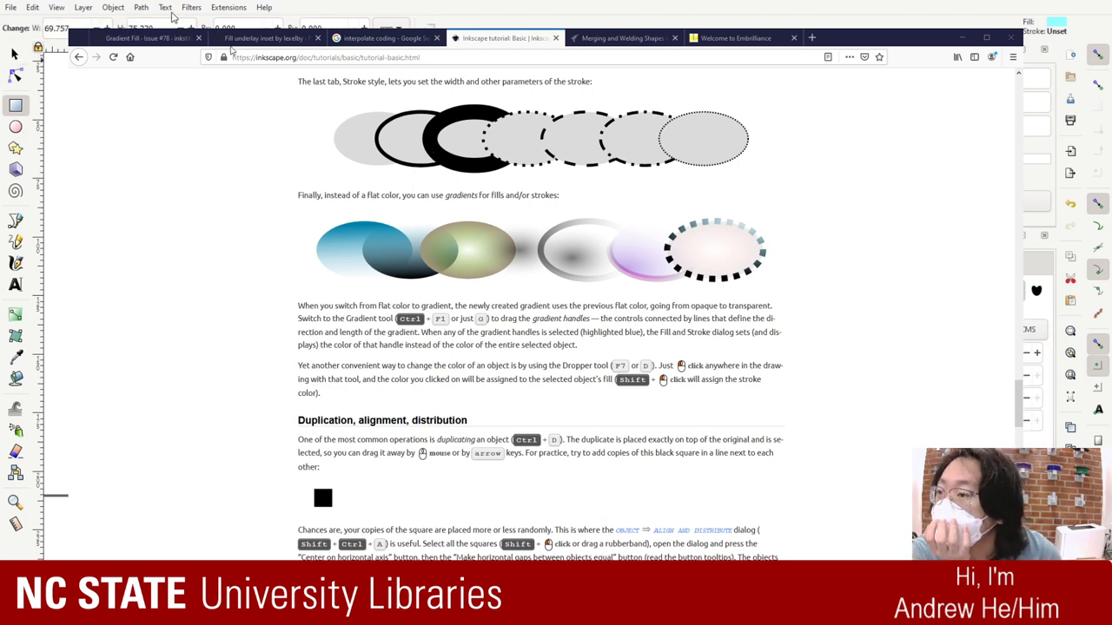
{"action": "key", "text": "g"}
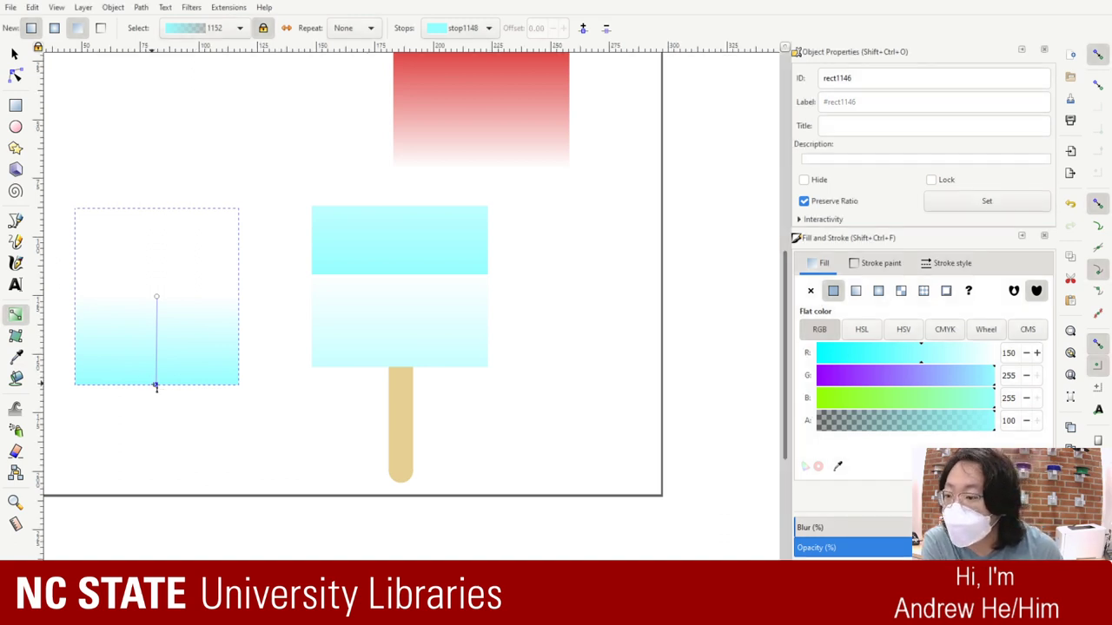
{"action": "left_click_drag", "start_coordinate": [155, 384], "coordinate": [291, 383]}
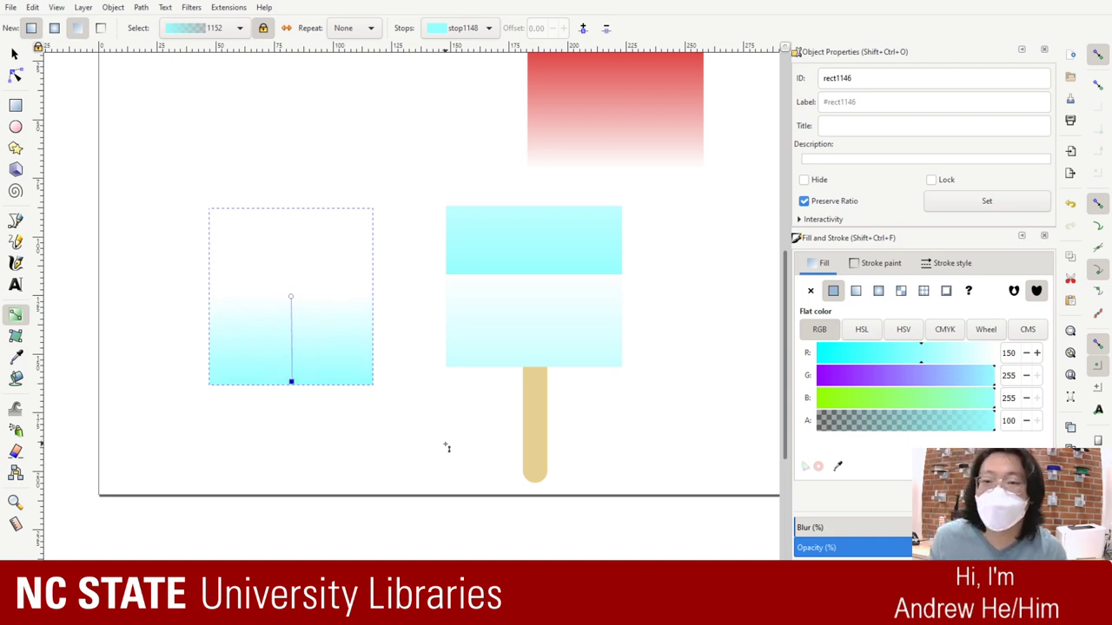
{"action": "left_click", "coordinate": [295, 369]}
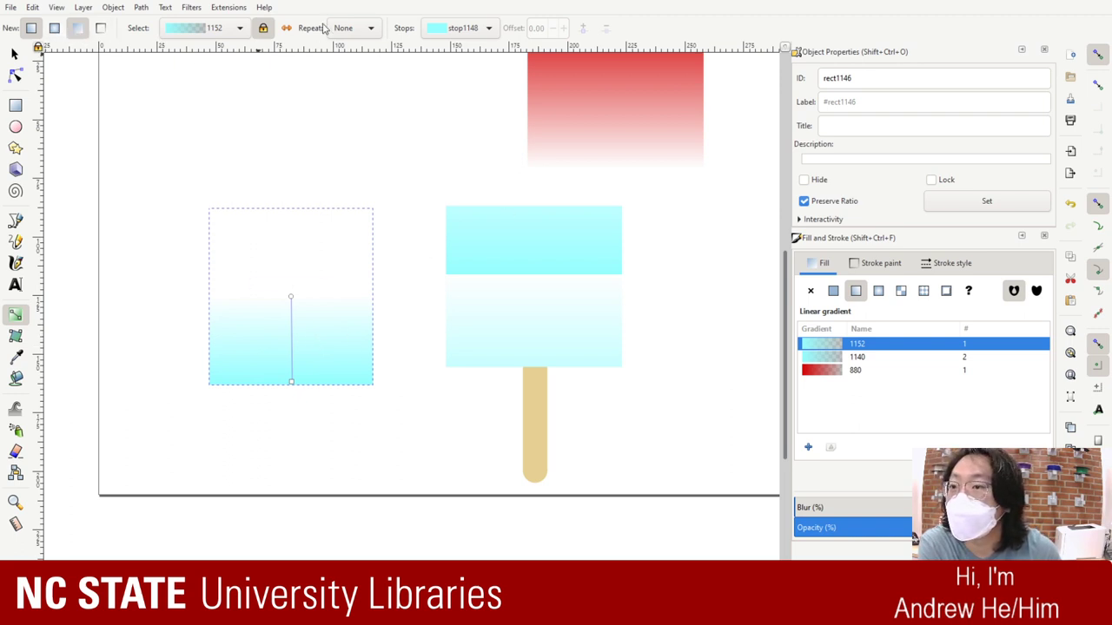
Step: Set the side rectangle's gradient repeat to Reflected and redraw the popsicle's light cyan gradient as a diagonal
{"action": "left_click", "coordinate": [364, 28]}
{"action": "left_click", "coordinate": [356, 52]}
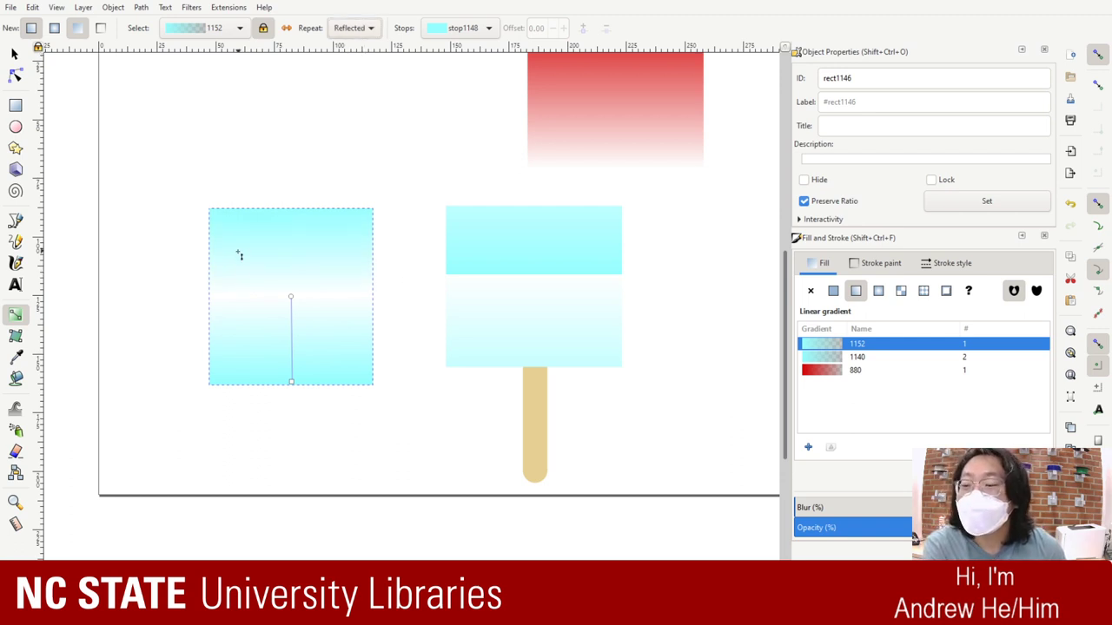
{"action": "left_click", "coordinate": [559, 251]}
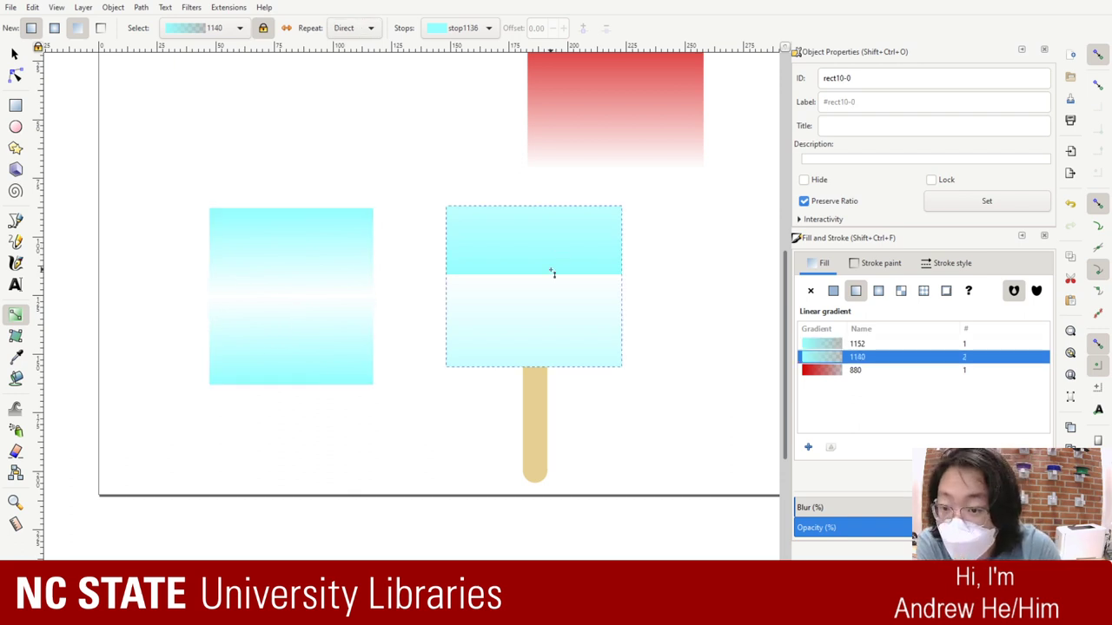
{"action": "left_click_drag", "start_coordinate": [552, 272], "coordinate": [492, 321]}
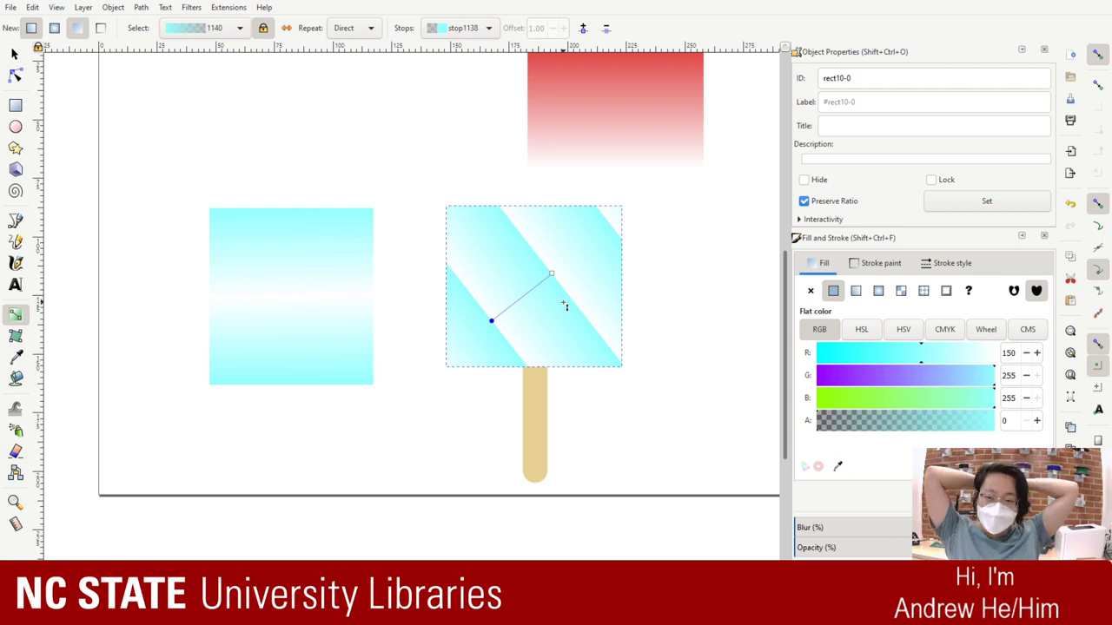
Step: Replace the side rectangle's reflected gradient with a non-repeating linear gradient fading from its lower edge upward to transparent
{"action": "left_click", "coordinate": [244, 239]}
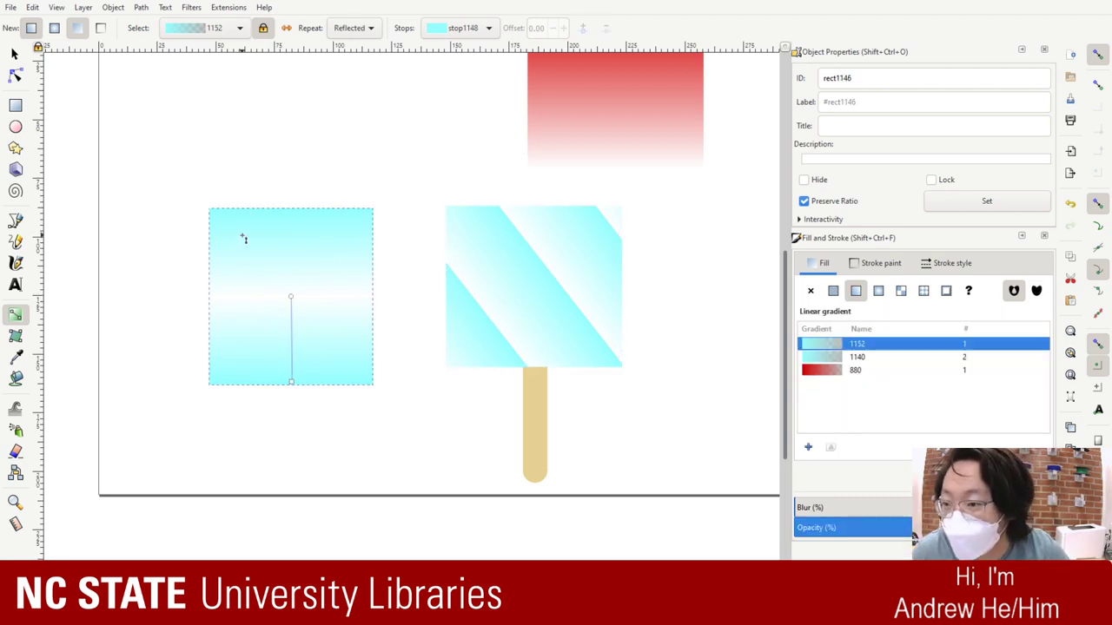
{"action": "mouse_move", "coordinate": [244, 238]}
{"action": "left_mouse_down"}
{"action": "mouse_move", "coordinate": [318, 336]}
{"action": "mouse_move", "coordinate": [292, 277]}
{"action": "mouse_move", "coordinate": [238, 229]}
{"action": "mouse_move", "coordinate": [318, 283]}
{"action": "mouse_move", "coordinate": [293, 246]}
{"action": "mouse_move", "coordinate": [330, 243]}
{"action": "mouse_move", "coordinate": [245, 245]}
{"action": "mouse_move", "coordinate": [315, 248]}
{"action": "mouse_move", "coordinate": [339, 343]}
{"action": "mouse_move", "coordinate": [290, 298]}
{"action": "mouse_move", "coordinate": [268, 228]}
{"action": "mouse_move", "coordinate": [281, 233]}
{"action": "mouse_move", "coordinate": [249, 237]}
{"action": "mouse_move", "coordinate": [319, 296]}
{"action": "mouse_move", "coordinate": [247, 248]}
{"action": "left_mouse_up"}
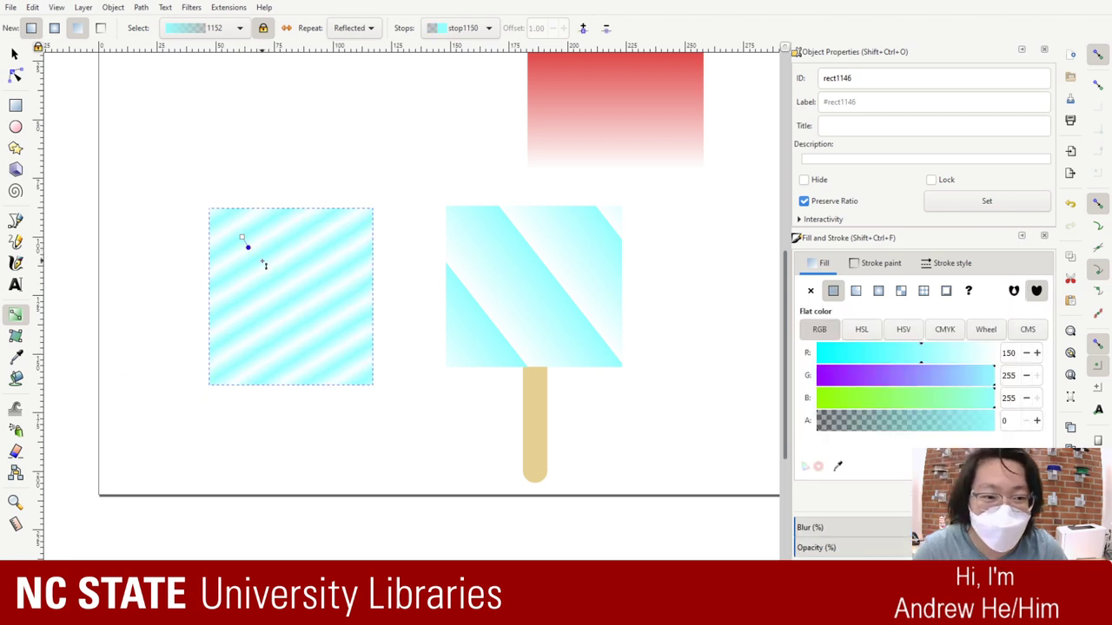
{"action": "key", "text": "Delete"}
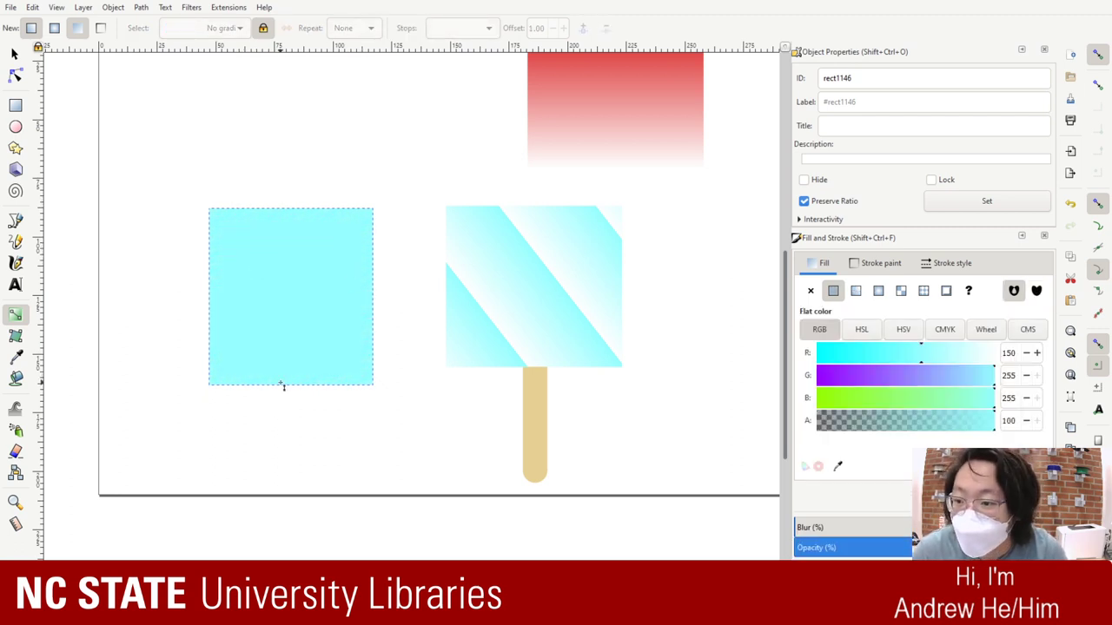
{"action": "left_click_drag", "start_coordinate": [291, 388], "coordinate": [288, 253]}
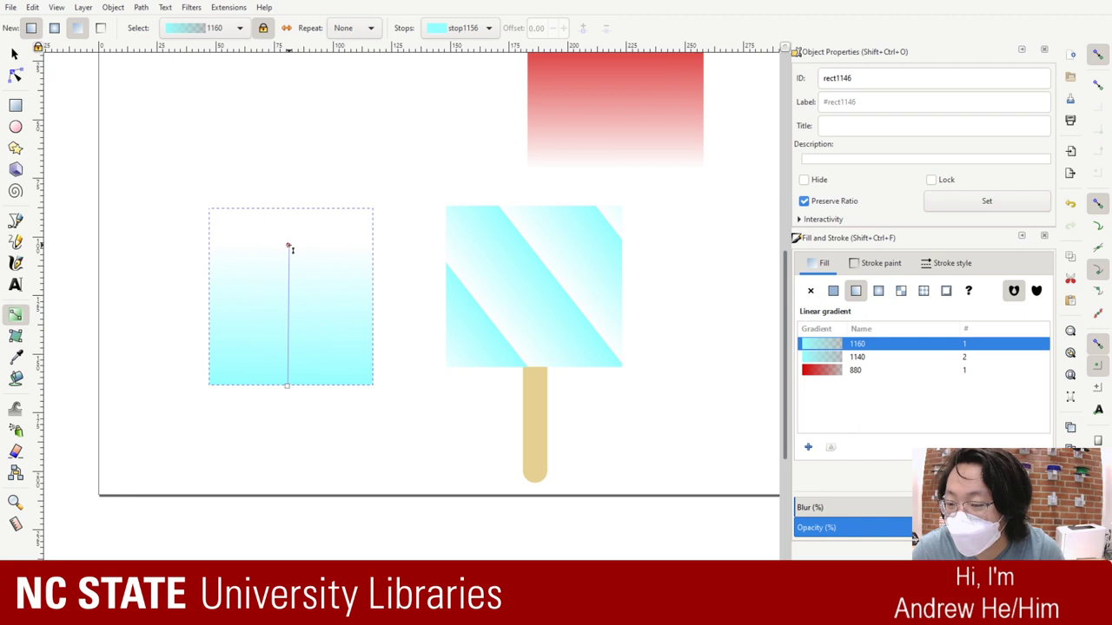
Step: Extend the red rectangle's gradient slightly downward and move the rectangle above the separate light cyan rectangle
{"action": "left_click", "coordinate": [636, 127]}
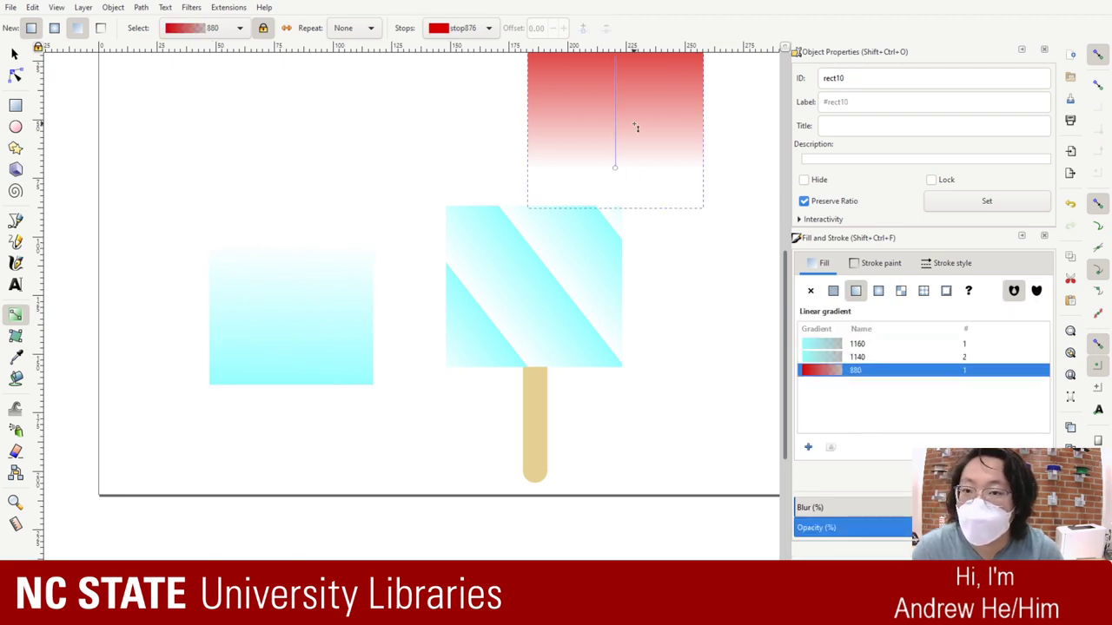
{"action": "scroll", "coordinate": [521, 172], "scroll_direction": "up", "scroll_amount": 3}
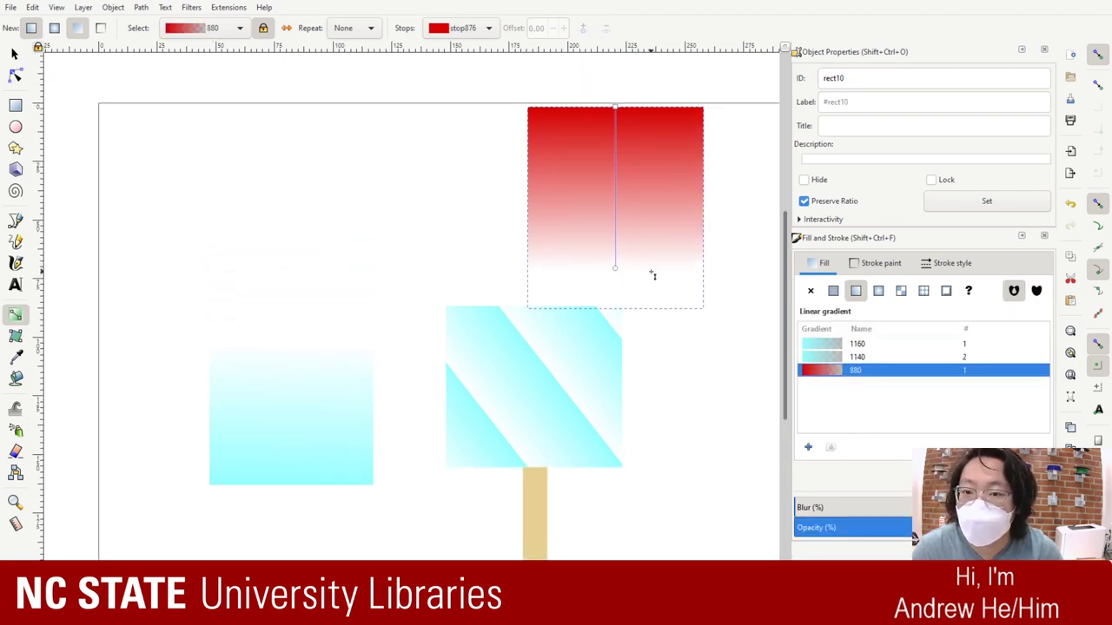
{"action": "mouse_move", "coordinate": [617, 272]}
{"action": "left_mouse_down"}
{"action": "mouse_move", "coordinate": [618, 188]}
{"action": "mouse_move", "coordinate": [617, 276]}
{"action": "left_mouse_up"}
{"action": "left_click", "coordinate": [15, 54]}
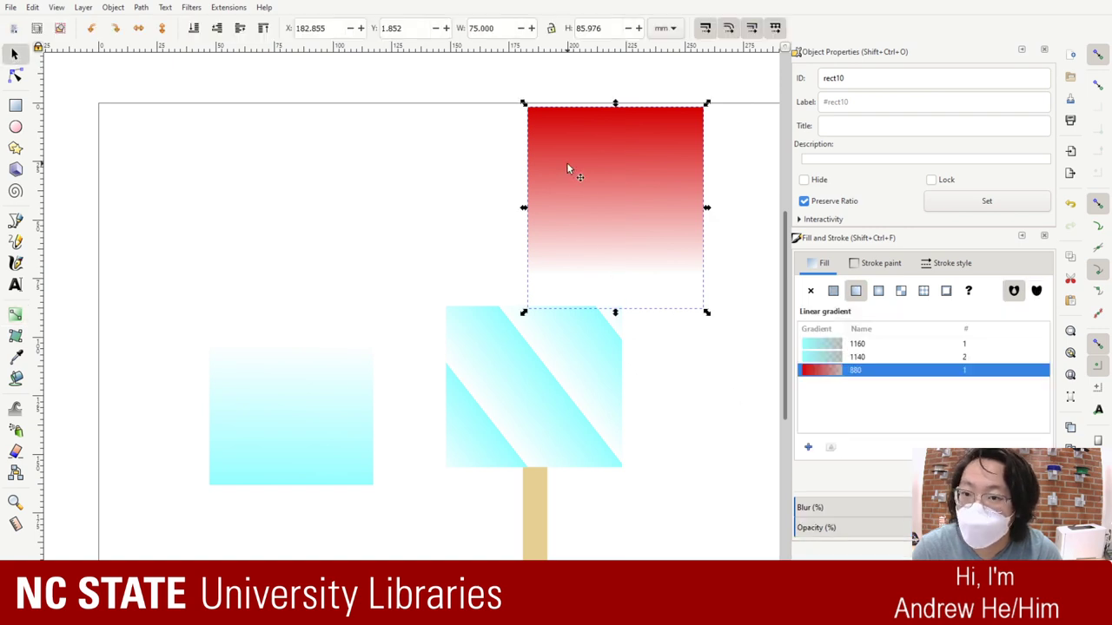
{"action": "left_click_drag", "start_coordinate": [566, 163], "coordinate": [265, 208]}
Step: Ungroup the two light cyan rectangles so each can be selected separately
{"action": "left_click", "coordinate": [315, 373]}
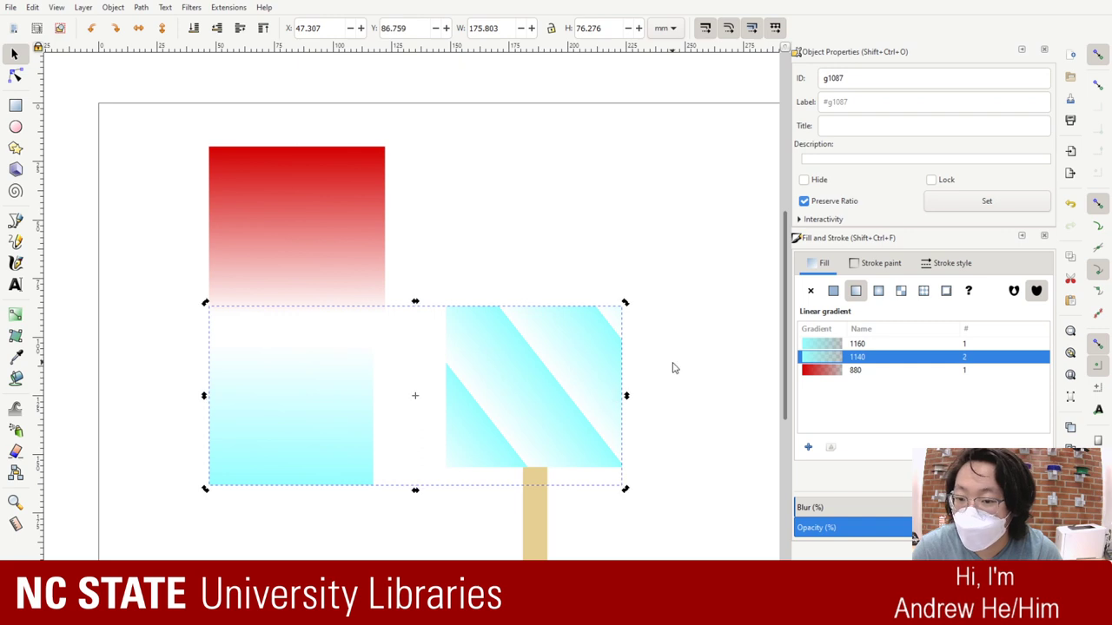
{"action": "left_click", "coordinate": [540, 377]}
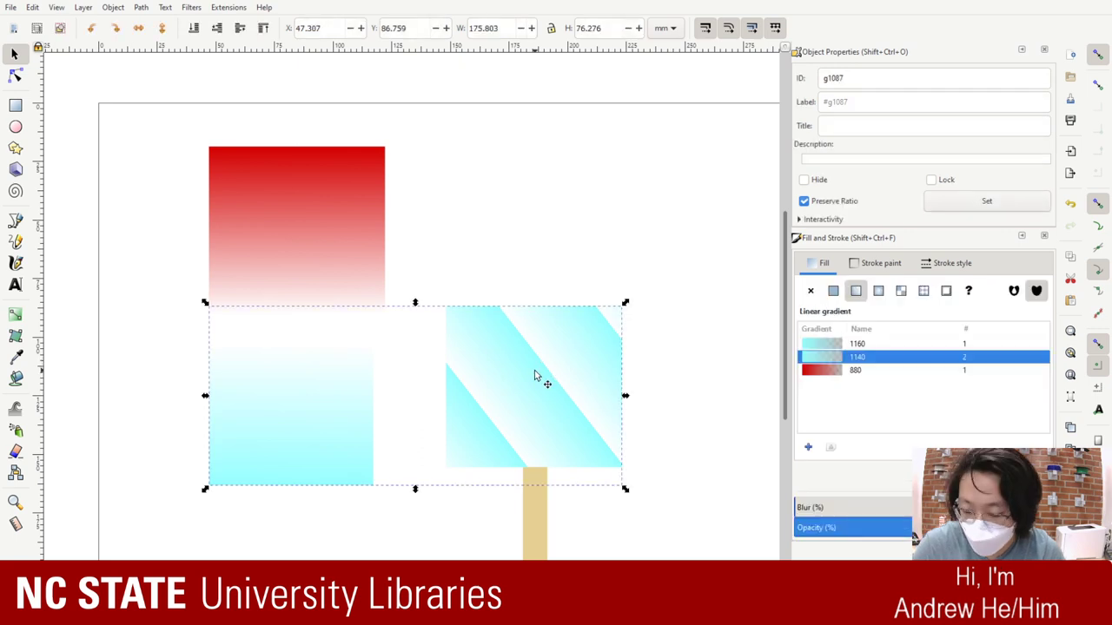
{"action": "key", "text": "ctrl+shift+g"}
{"action": "left_click", "coordinate": [434, 226]}
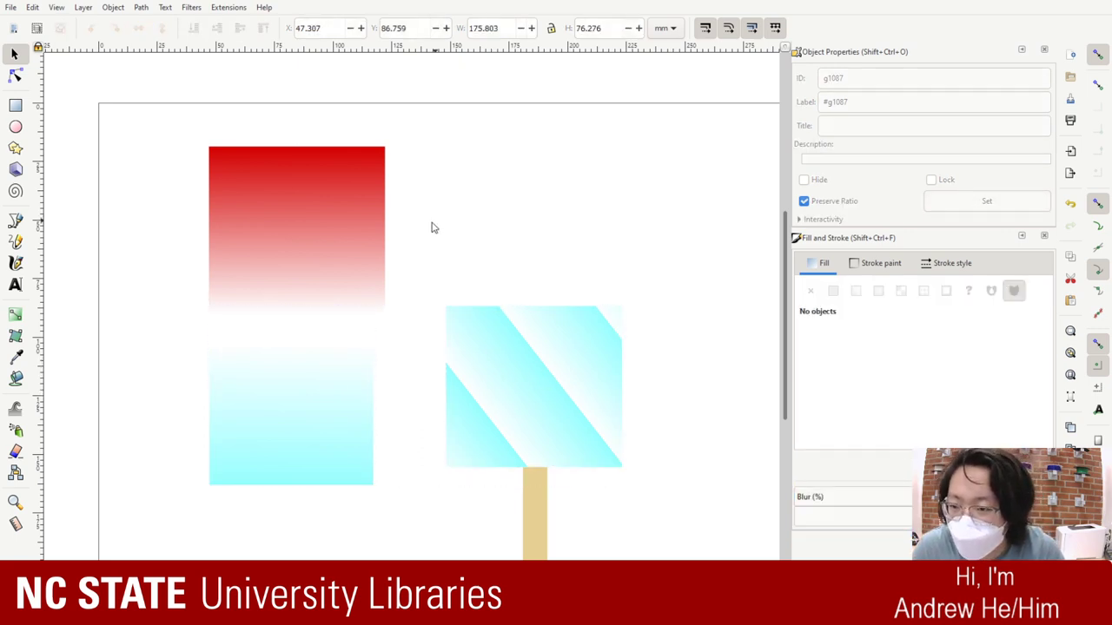
{"action": "left_click", "coordinate": [344, 377]}
Step: Reorient the popsicle's light cyan gradient vertically, with the transparent end at the upper edge and the opaque end near the stick
{"action": "left_click", "coordinate": [532, 351]}
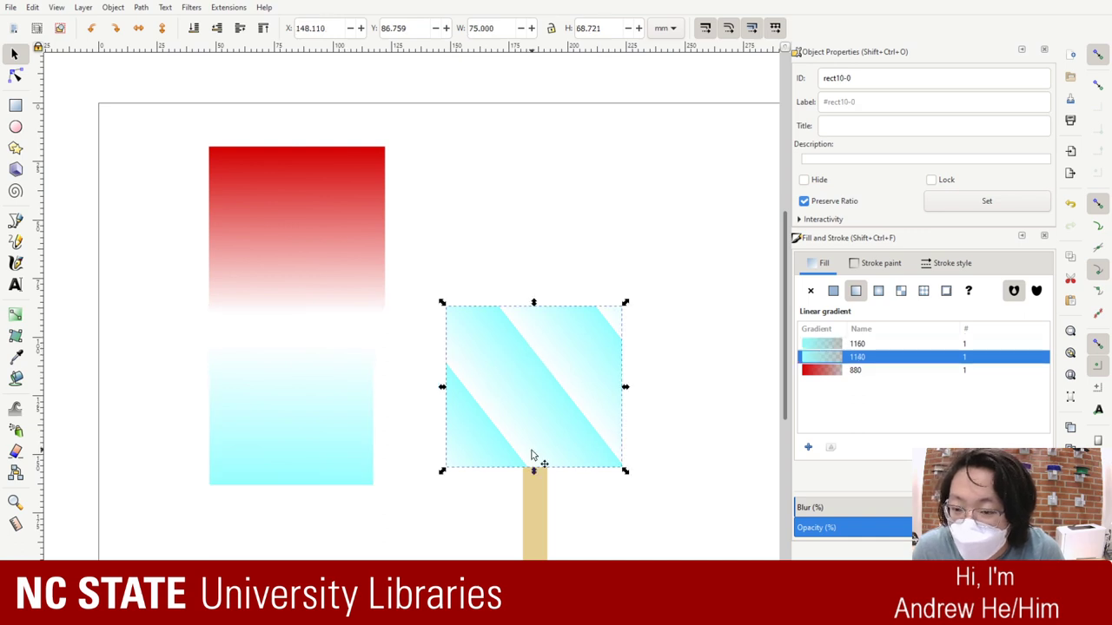
{"action": "key", "text": "n"}
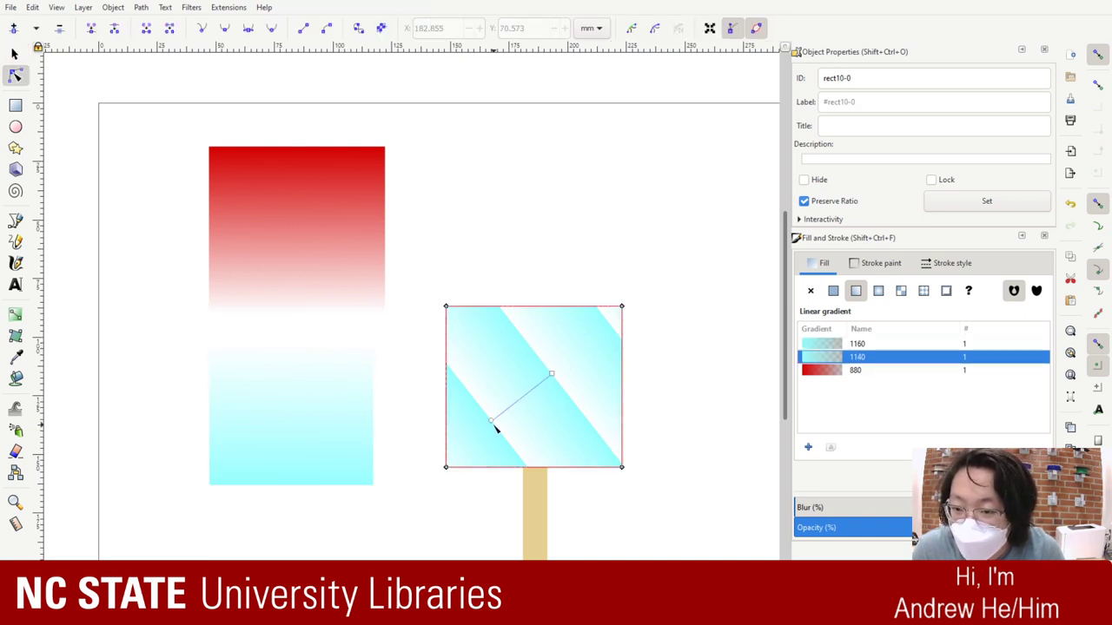
{"action": "left_click_drag", "start_coordinate": [493, 424], "coordinate": [535, 309]}
{"action": "left_click", "coordinate": [552, 374]}
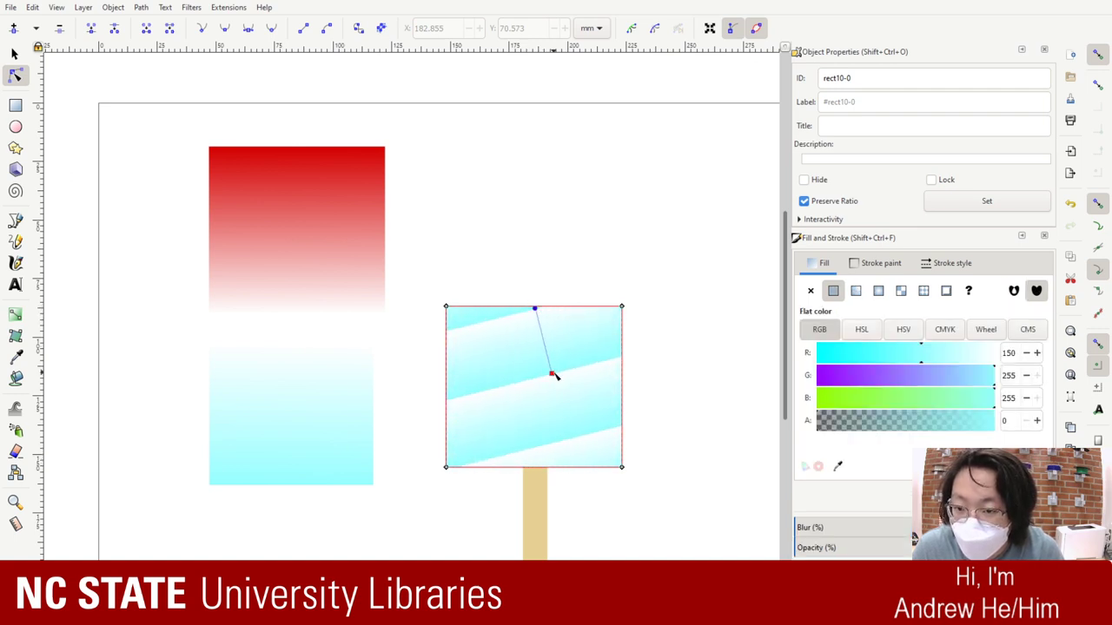
{"action": "left_click_drag", "start_coordinate": [553, 375], "coordinate": [535, 462]}
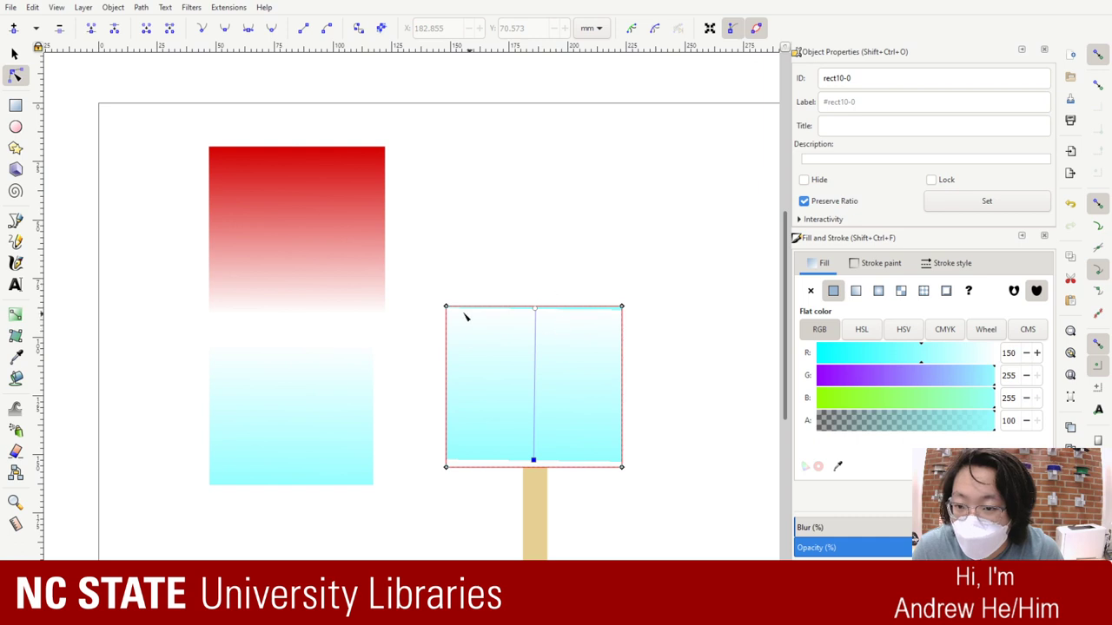
Step: Move the cyan popsicle piece up off the stick and extend both gradient ends just beyond its upper and lower edges
{"action": "left_click", "coordinate": [13, 54]}
{"action": "left_click_drag", "start_coordinate": [578, 355], "coordinate": [578, 274]}
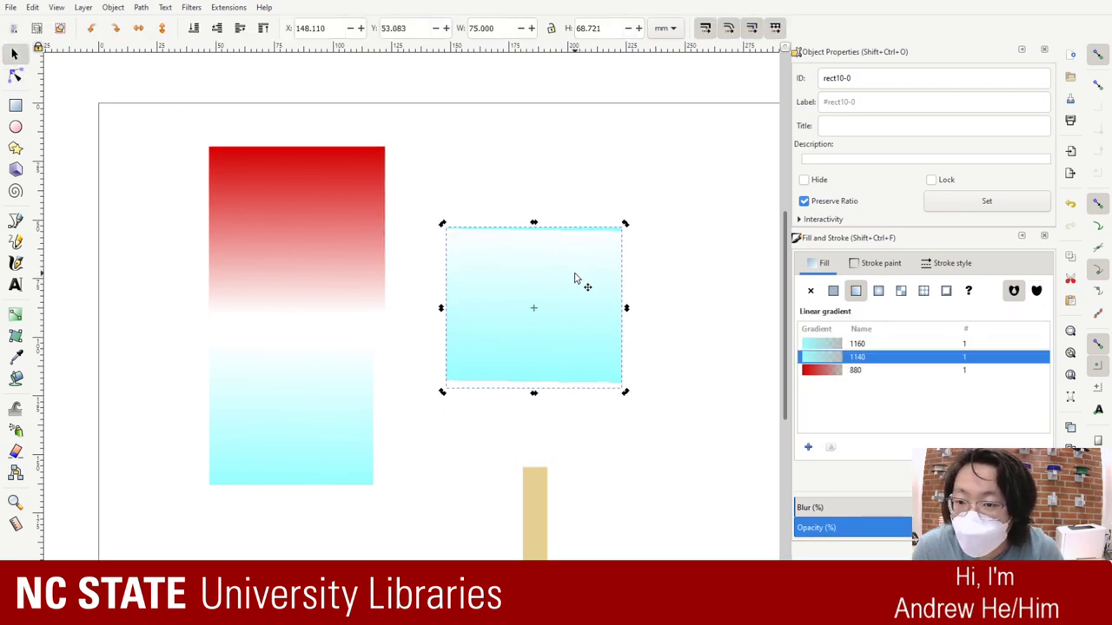
{"action": "key", "text": "g"}
{"action": "left_click_drag", "start_coordinate": [534, 383], "coordinate": [536, 392]}
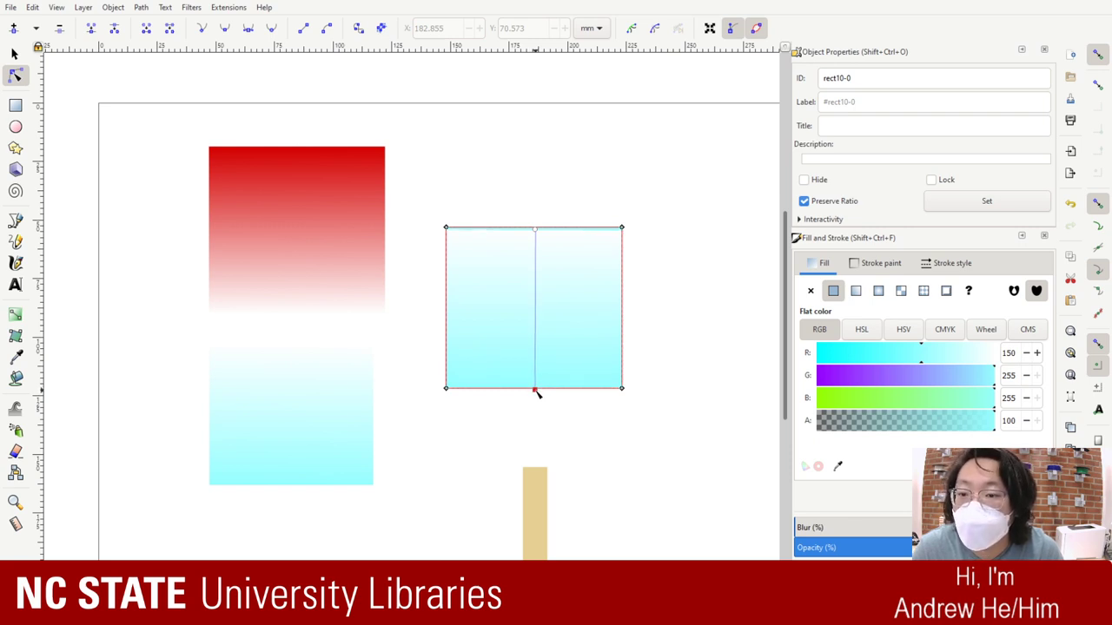
{"action": "left_click_drag", "start_coordinate": [536, 391], "coordinate": [535, 396]}
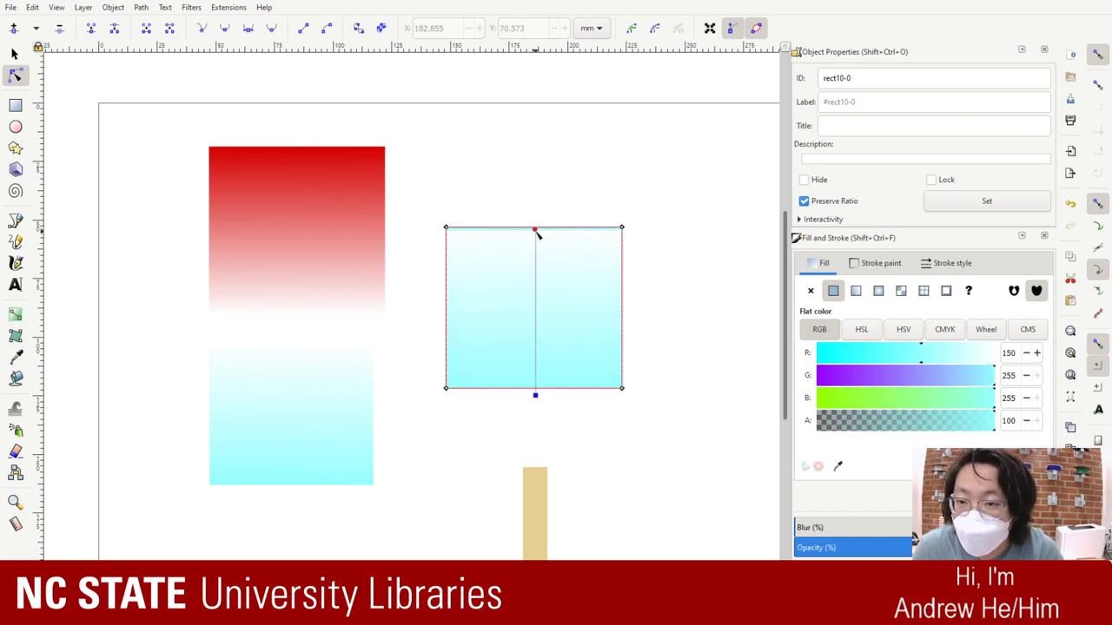
{"action": "left_click_drag", "start_coordinate": [537, 233], "coordinate": [534, 216]}
{"action": "left_click", "coordinate": [678, 408]}
{"action": "left_click", "coordinate": [580, 278]}
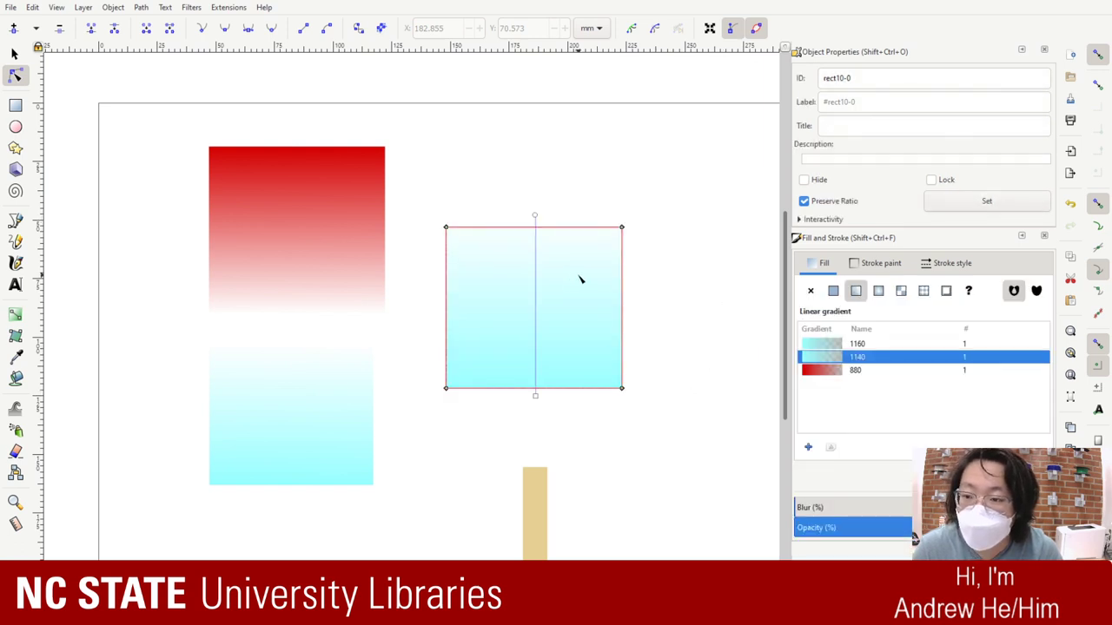
Step: Move the red rectangle above the cyan popsicle piece with their sides aligned, and shift the cyan piece down so their edges meet
{"action": "left_click_drag", "start_coordinate": [332, 269], "coordinate": [55, 59]}
{"action": "left_click_drag", "start_coordinate": [168, 114], "coordinate": [426, 339]}
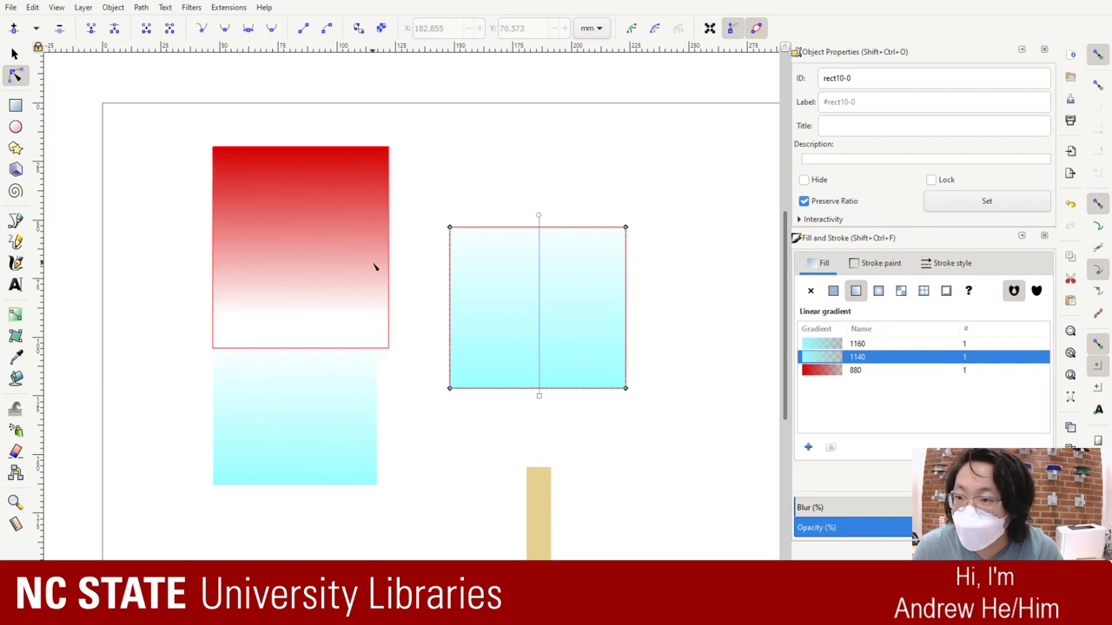
{"action": "left_click", "coordinate": [258, 258]}
{"action": "left_click_drag", "start_coordinate": [248, 260], "coordinate": [580, 121]}
{"action": "left_click", "coordinate": [14, 54]}
{"action": "left_click", "coordinate": [617, 347]}
{"action": "left_click", "coordinate": [598, 186]}
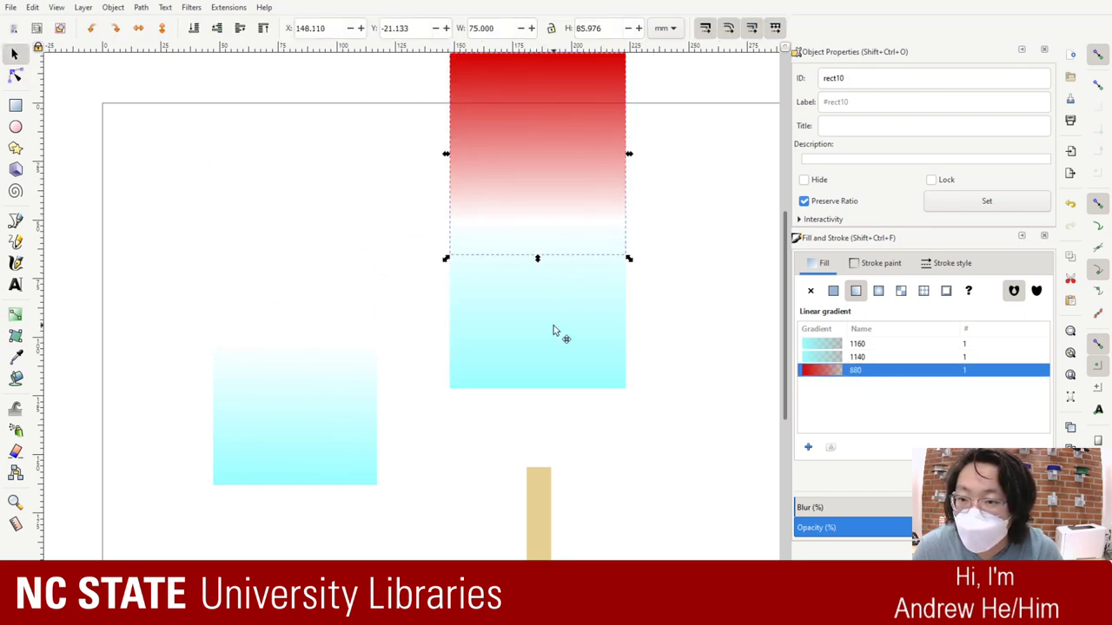
{"action": "mouse_move", "coordinate": [556, 329]}
{"action": "left_mouse_down"}
{"action": "mouse_move", "coordinate": [588, 329]}
{"action": "mouse_move", "coordinate": [544, 318]}
{"action": "mouse_move", "coordinate": [530, 327]}
{"action": "mouse_move", "coordinate": [548, 305]}
{"action": "mouse_move", "coordinate": [529, 318]}
{"action": "mouse_move", "coordinate": [571, 315]}
{"action": "mouse_move", "coordinate": [569, 336]}
{"action": "left_mouse_up"}
{"action": "left_click", "coordinate": [672, 350]}
{"action": "left_click", "coordinate": [620, 328]}
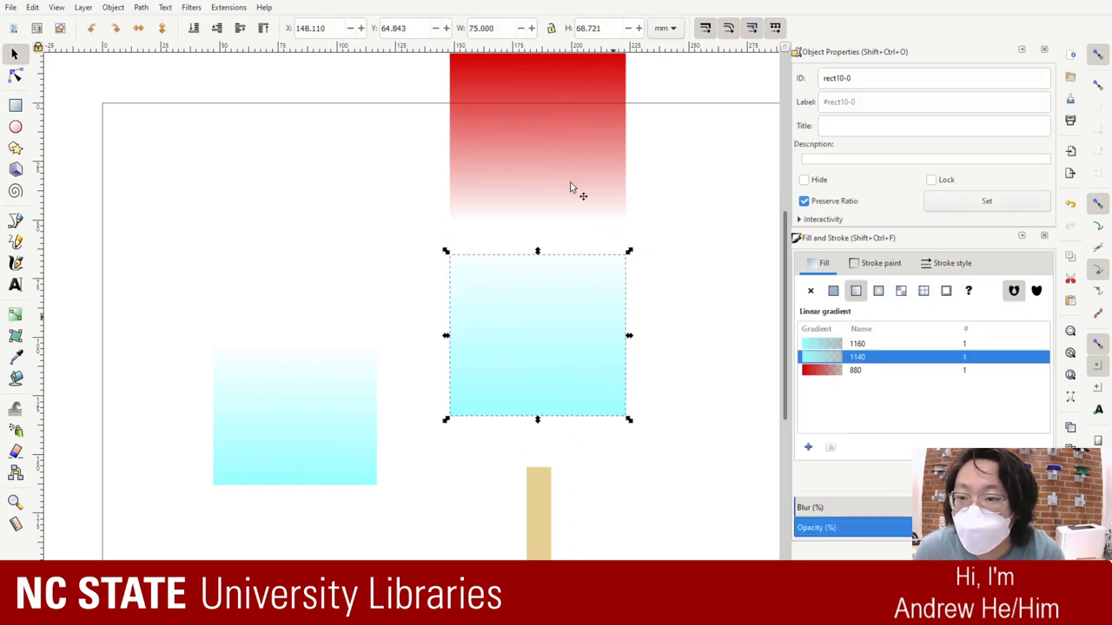
Step: Shorten the red rectangle from its upper edge to a height of about 77 mm
{"action": "left_click", "coordinate": [570, 158]}
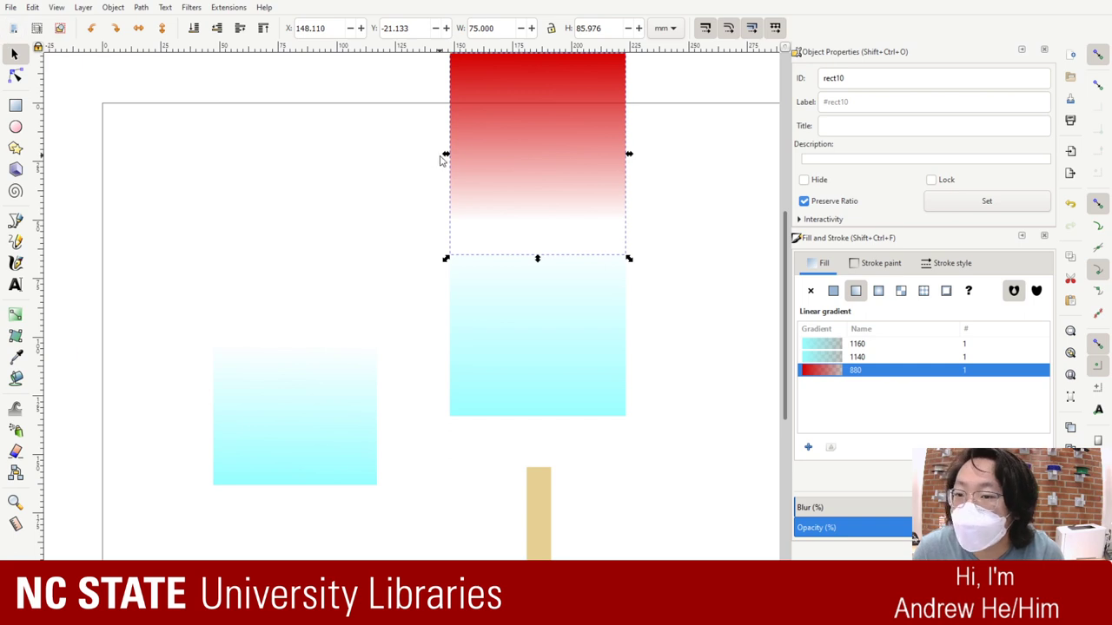
{"action": "scroll", "coordinate": [455, 139], "scroll_direction": "up", "scroll_amount": 3}
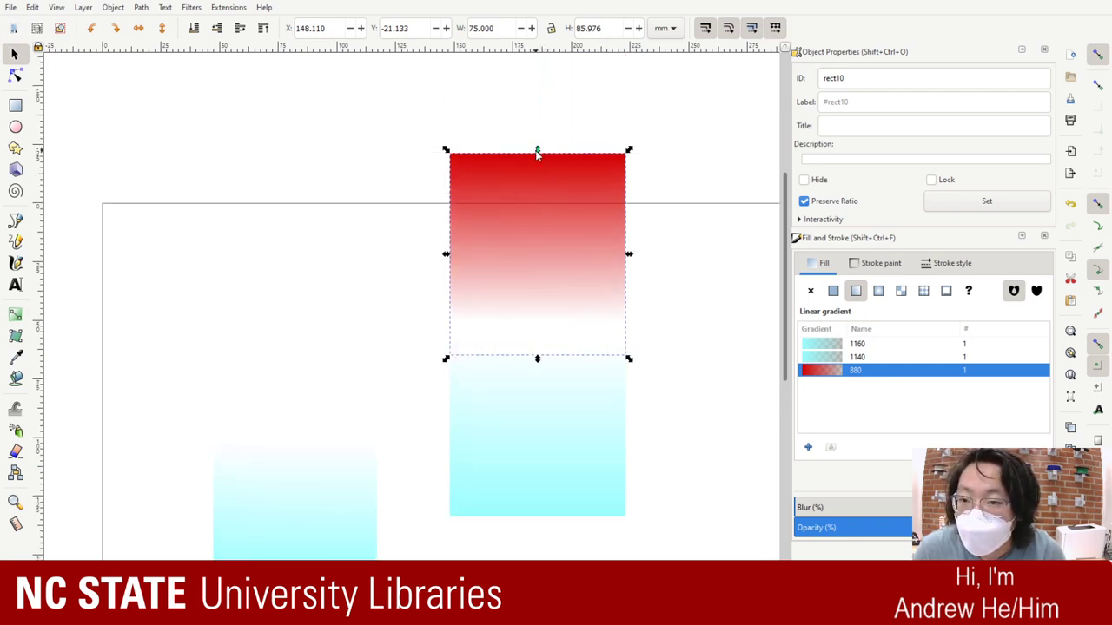
{"action": "left_click_drag", "start_coordinate": [538, 150], "coordinate": [535, 175]}
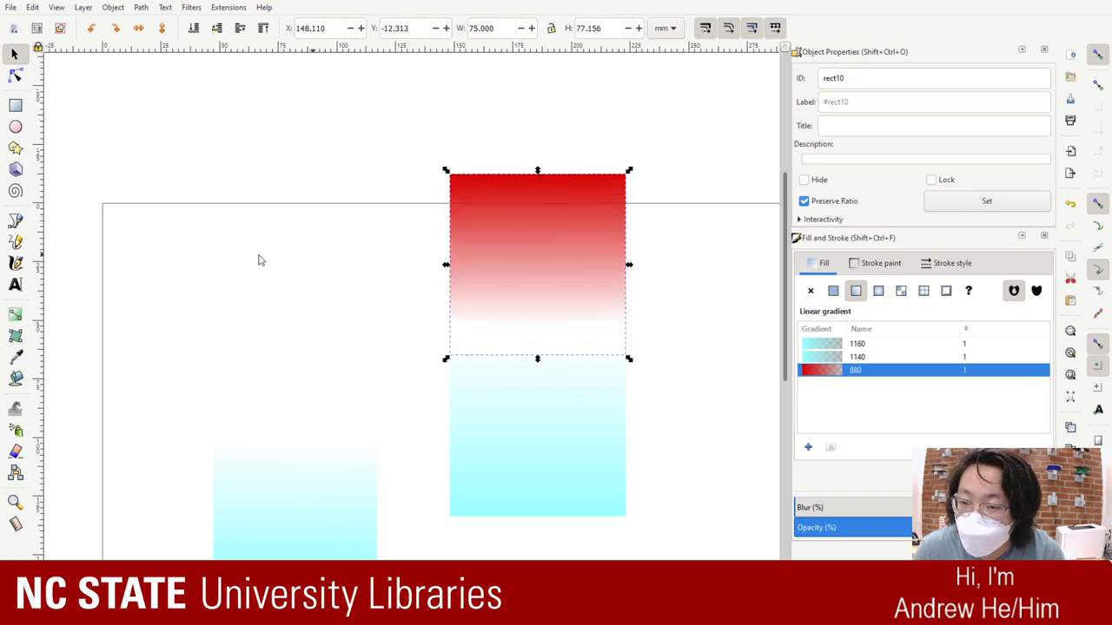
Step: Try to merge the stacked red and light cyan rectangles into a single shape with a path operation
{"action": "left_click", "coordinate": [496, 474]}
{"action": "left_click", "coordinate": [565, 292]}
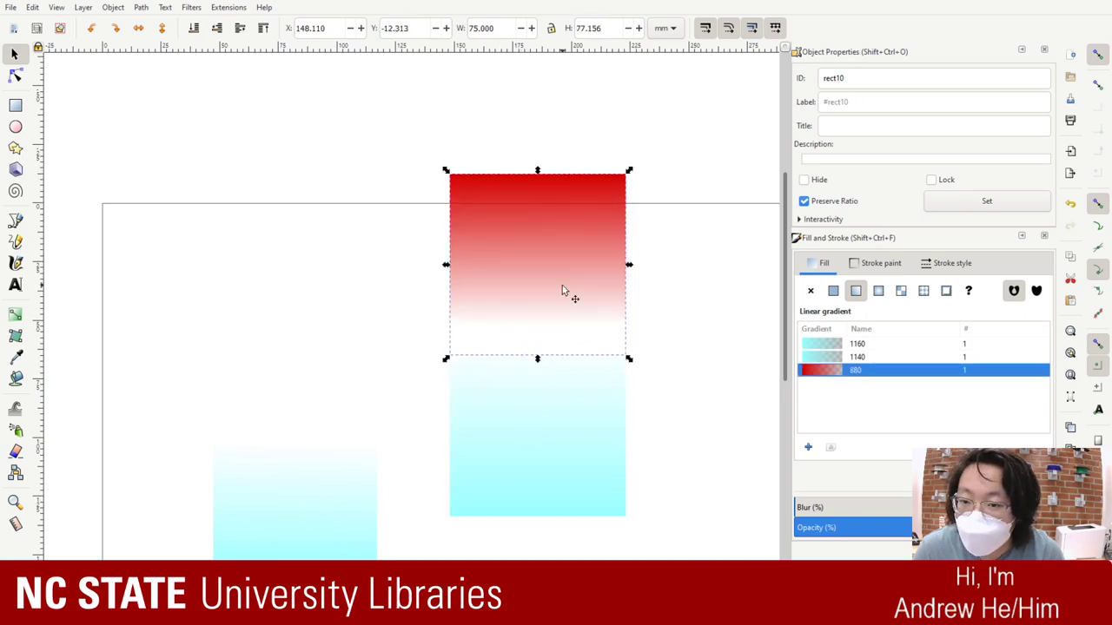
{"action": "left_click", "coordinate": [570, 451]}
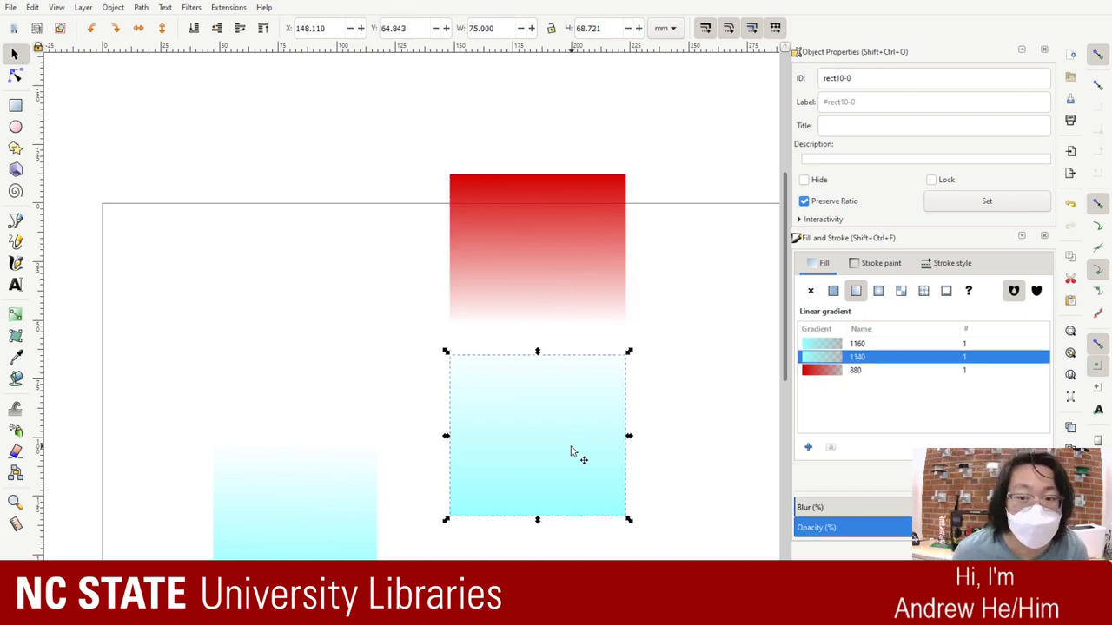
{"action": "left_click", "coordinate": [546, 239]}
{"action": "left_click", "coordinate": [543, 383]}
{"action": "left_click", "coordinate": [547, 263], "text": "shift"}
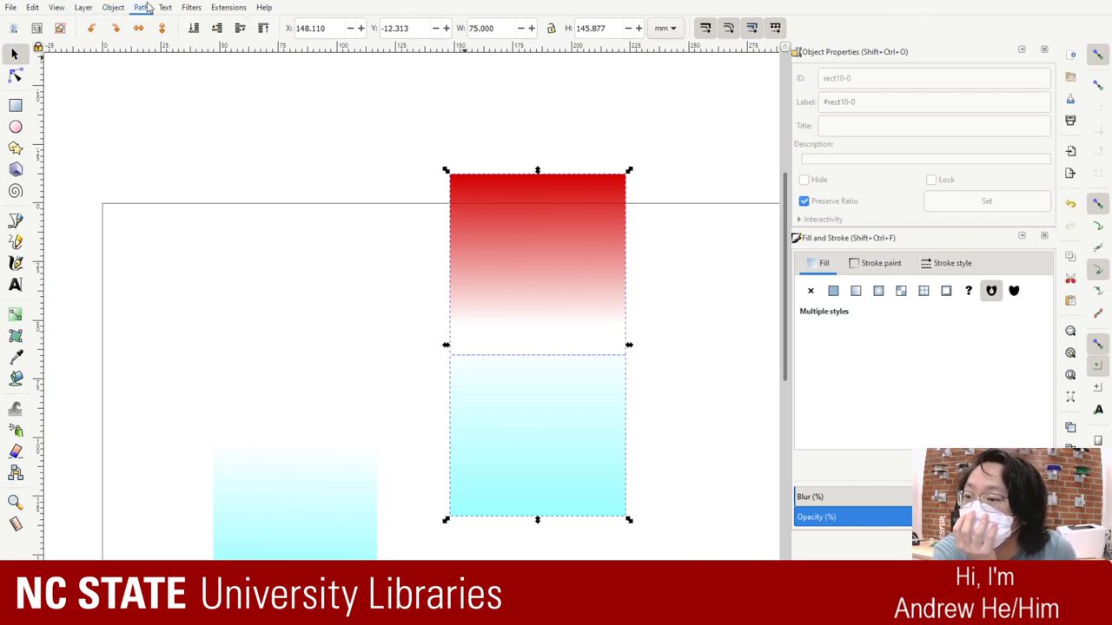
{"action": "key", "text": "ctrl+shift+v"}
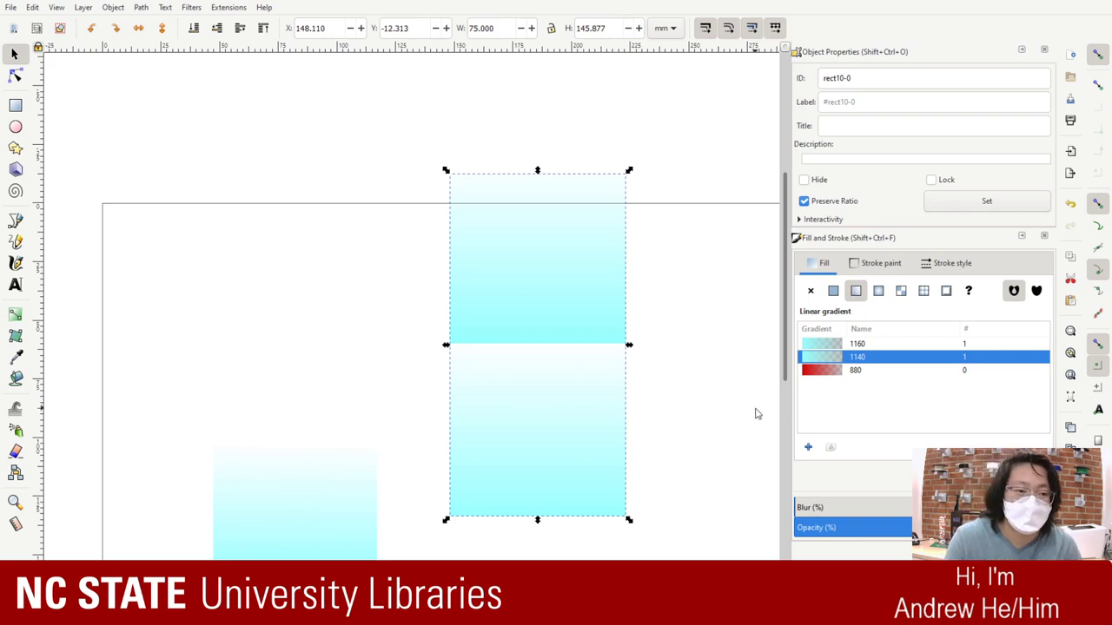
{"action": "key", "text": "Escape"}
Step: Try to join the stacked red and light cyan rectangles with the Combine path command
{"action": "left_click", "coordinate": [571, 198]}
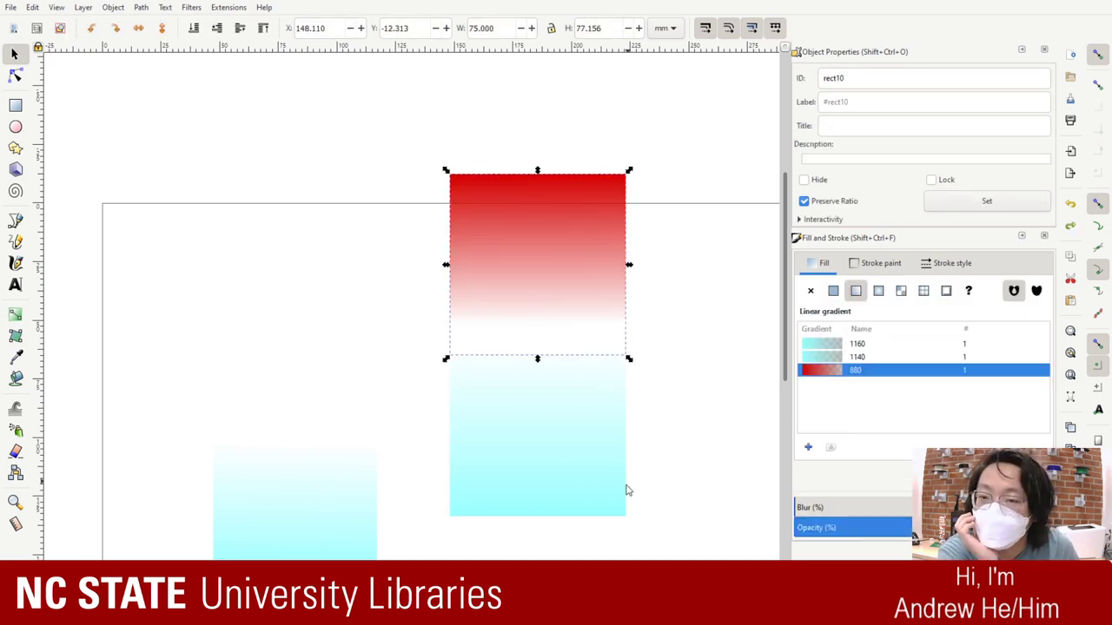
{"action": "left_click", "coordinate": [585, 444], "text": "shift"}
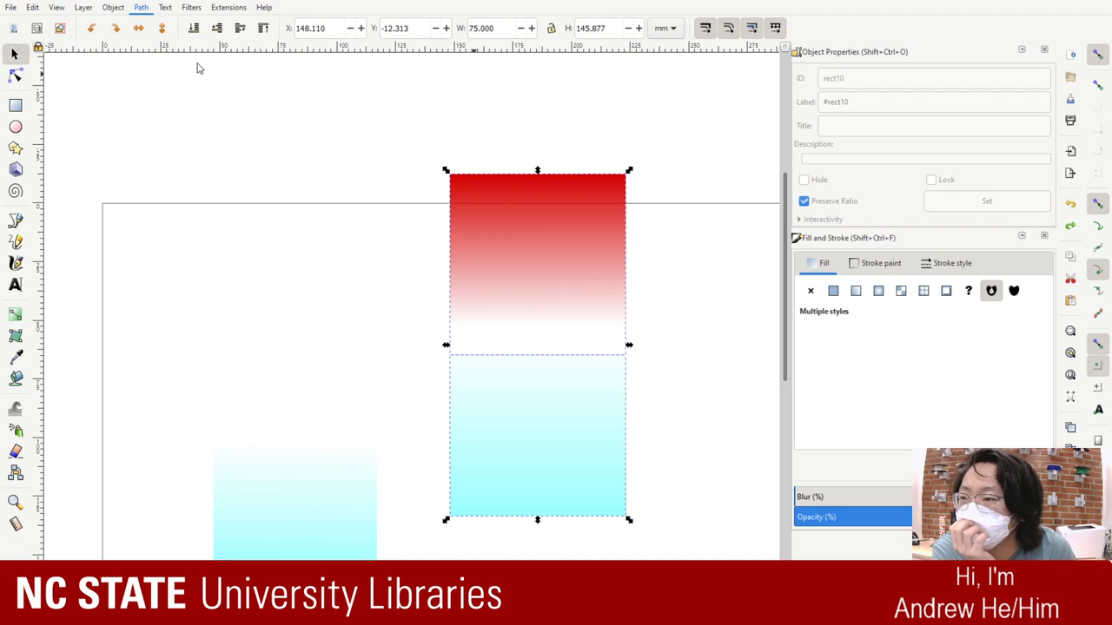
{"action": "key", "text": "ctrl+k"}
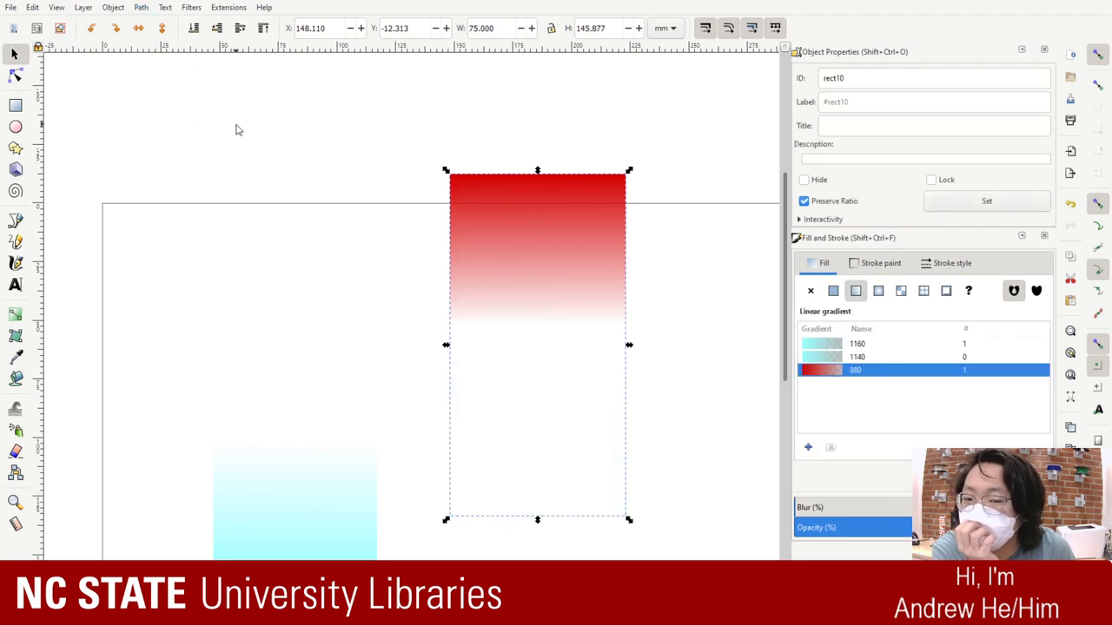
{"action": "left_click", "coordinate": [692, 327]}
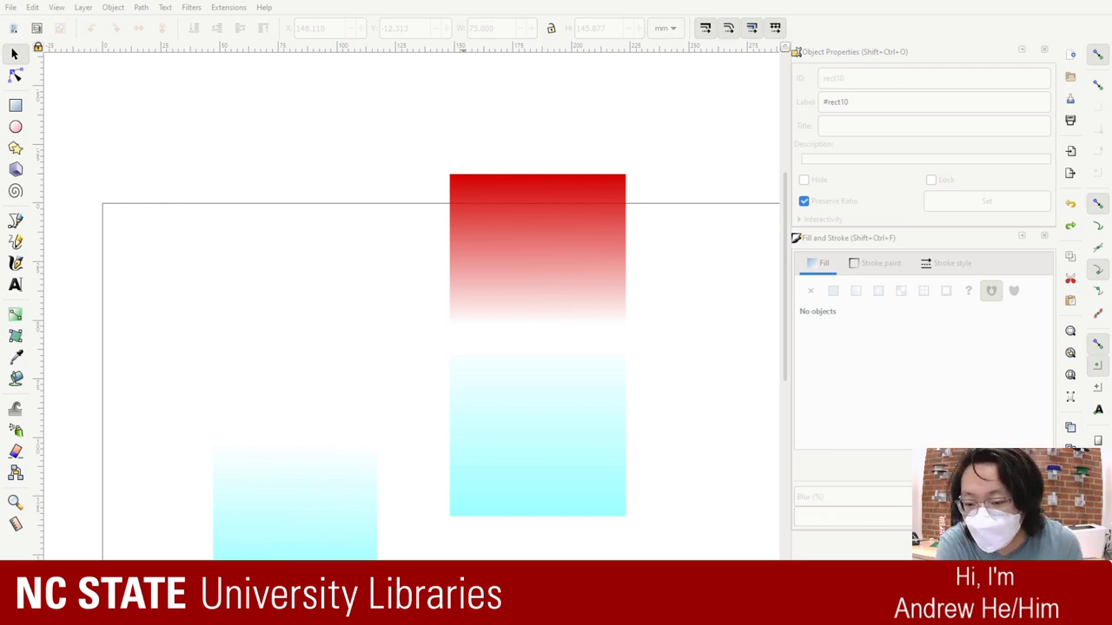
Step: Paste copies of the separate light cyan gradient rectangle, placing one exactly over the original and another offset above it on the page
{"action": "left_click", "coordinate": [536, 337]}
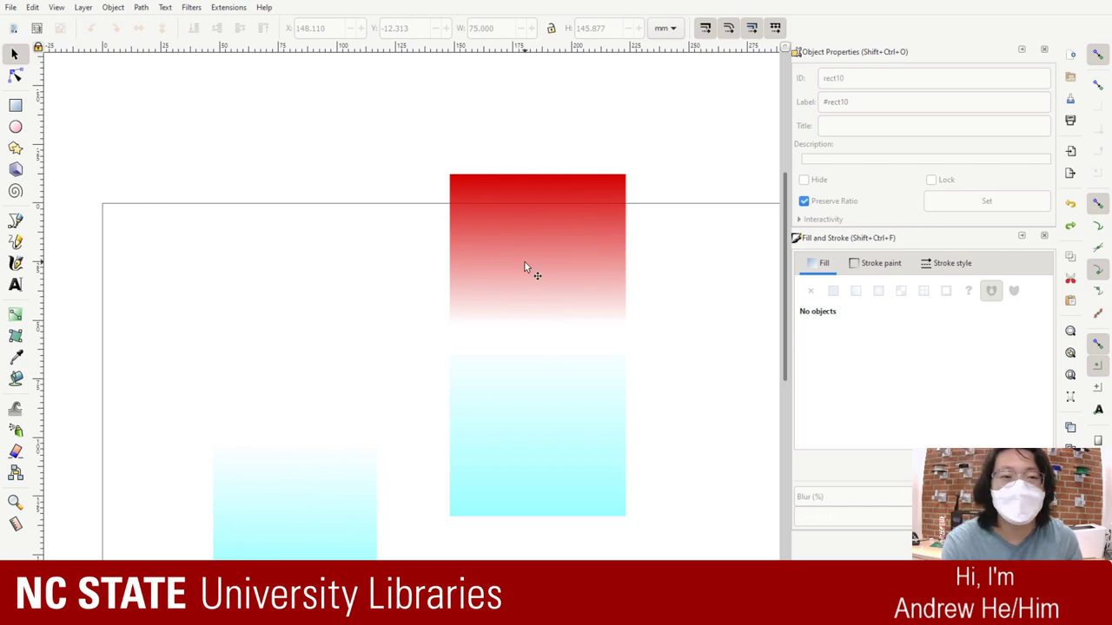
{"action": "scroll", "coordinate": [262, 338], "scroll_direction": "down", "scroll_amount": 2}
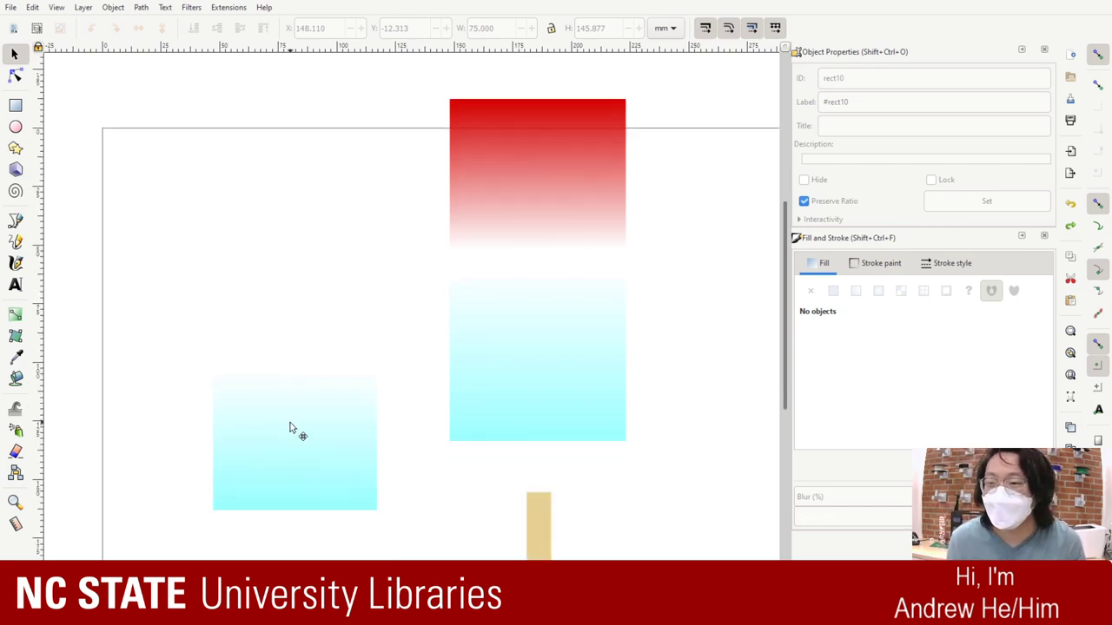
{"action": "left_click", "coordinate": [284, 350]}
{"action": "scroll", "coordinate": [284, 350], "scroll_direction": "down", "scroll_amount": 3}
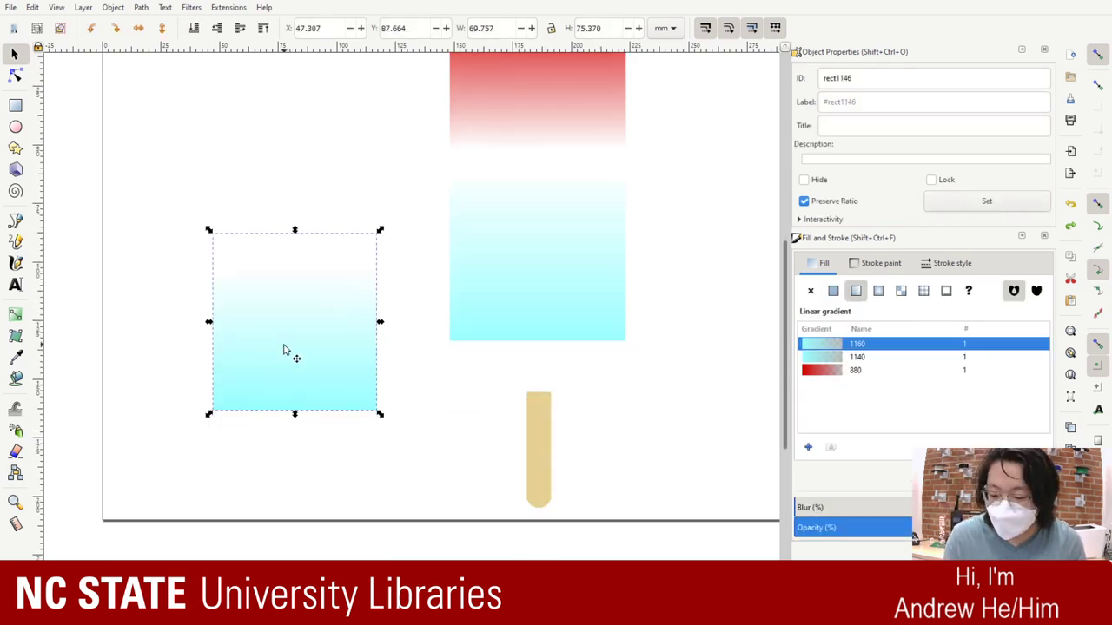
{"action": "key", "text": "ctrl+c"}
{"action": "key", "text": "ctrl+v"}
{"action": "left_click_drag", "start_coordinate": [232, 187], "coordinate": [313, 330]}
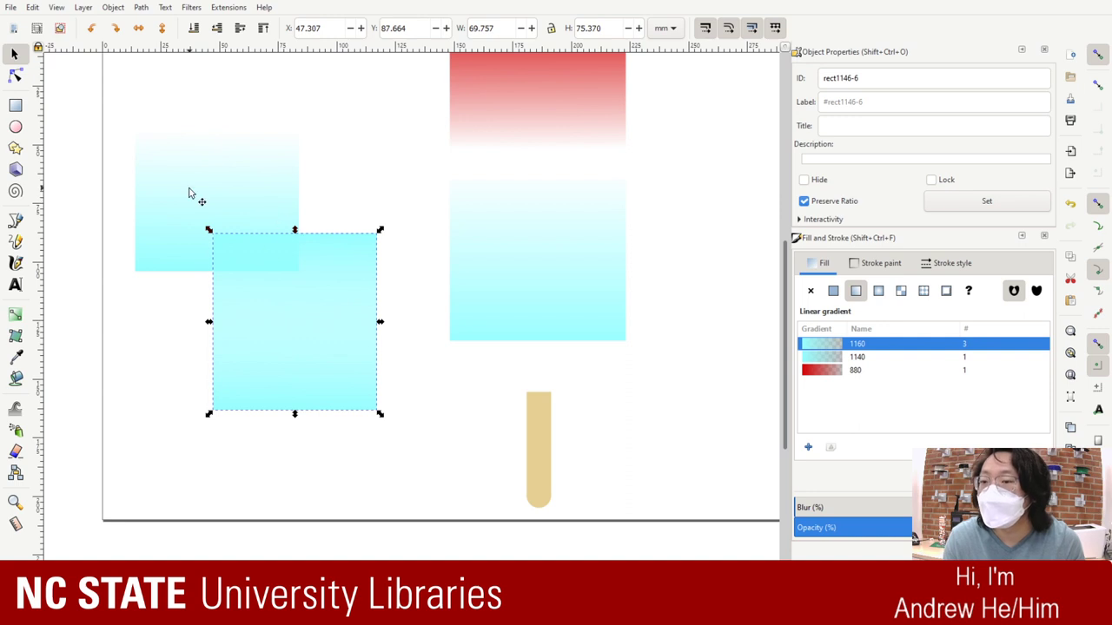
{"action": "mouse_move", "coordinate": [327, 310]}
{"action": "left_mouse_down"}
{"action": "mouse_move", "coordinate": [188, 422]}
{"action": "mouse_move", "coordinate": [300, 308]}
{"action": "mouse_move", "coordinate": [330, 318]}
{"action": "left_mouse_up"}
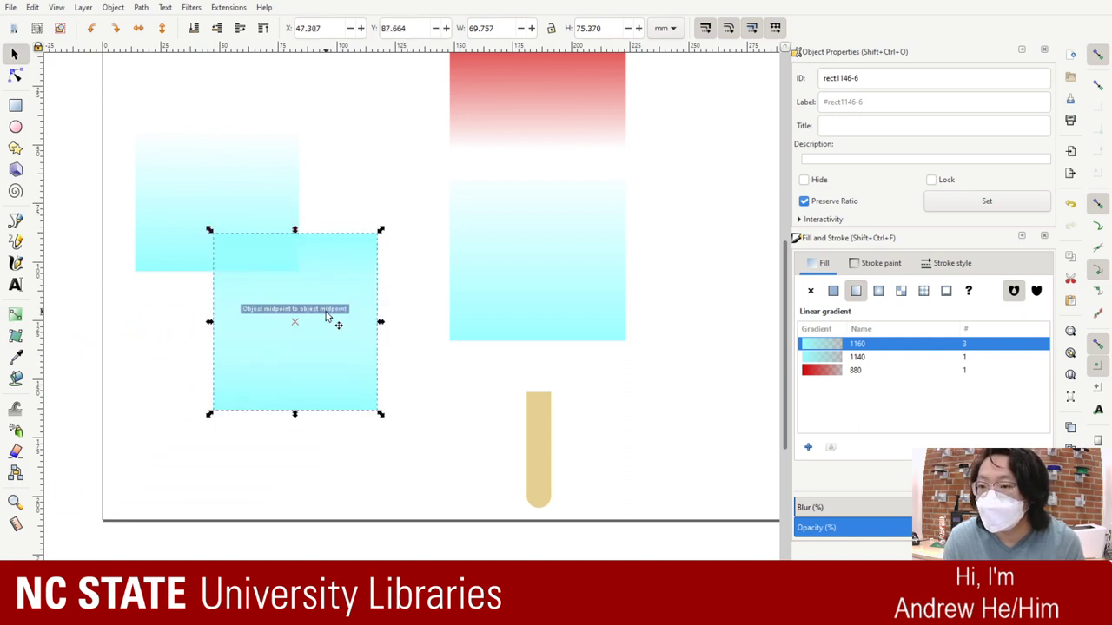
Step: Recolor the copy covering the original to purple by setting green to 47, and give it a horizontal linear gradient fading to transparent
{"action": "left_click", "coordinate": [833, 290]}
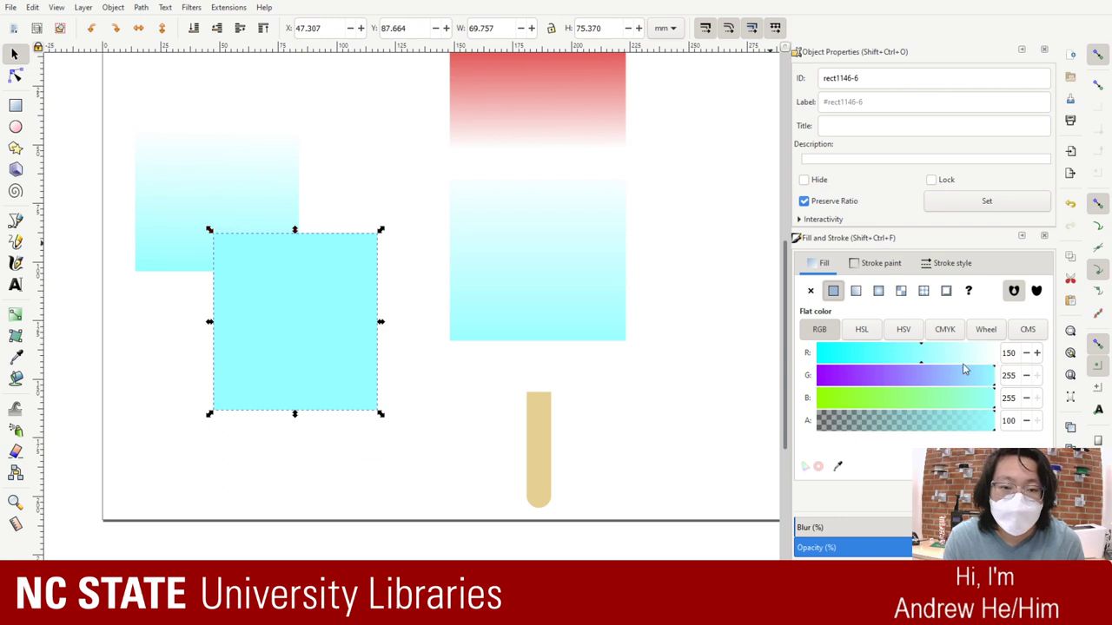
{"action": "left_click_drag", "start_coordinate": [995, 386], "coordinate": [849, 390]}
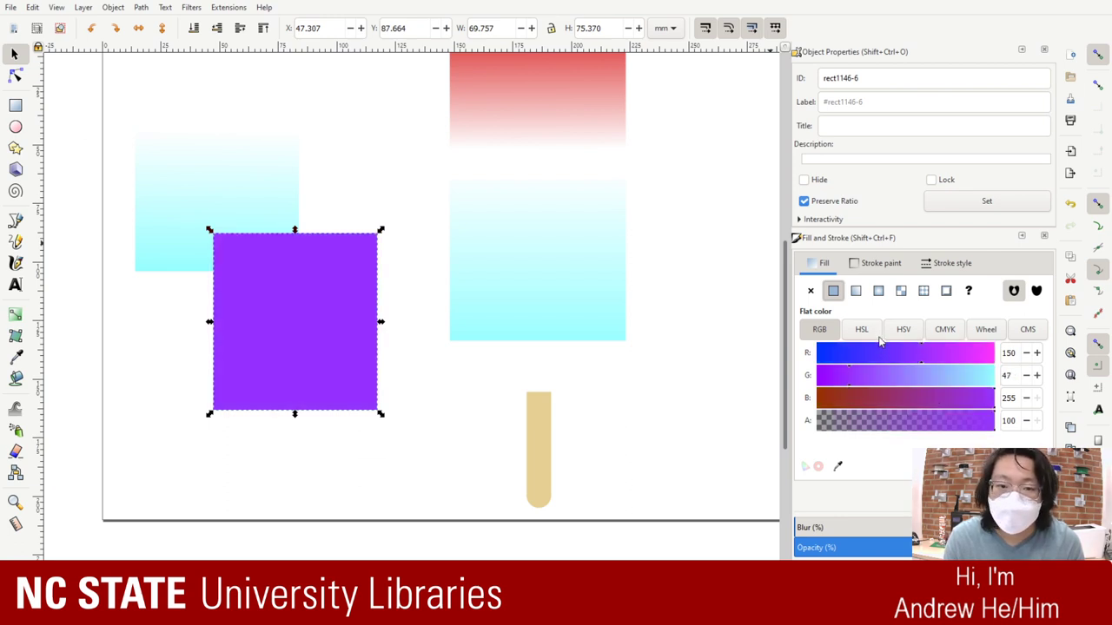
{"action": "left_click", "coordinate": [855, 290]}
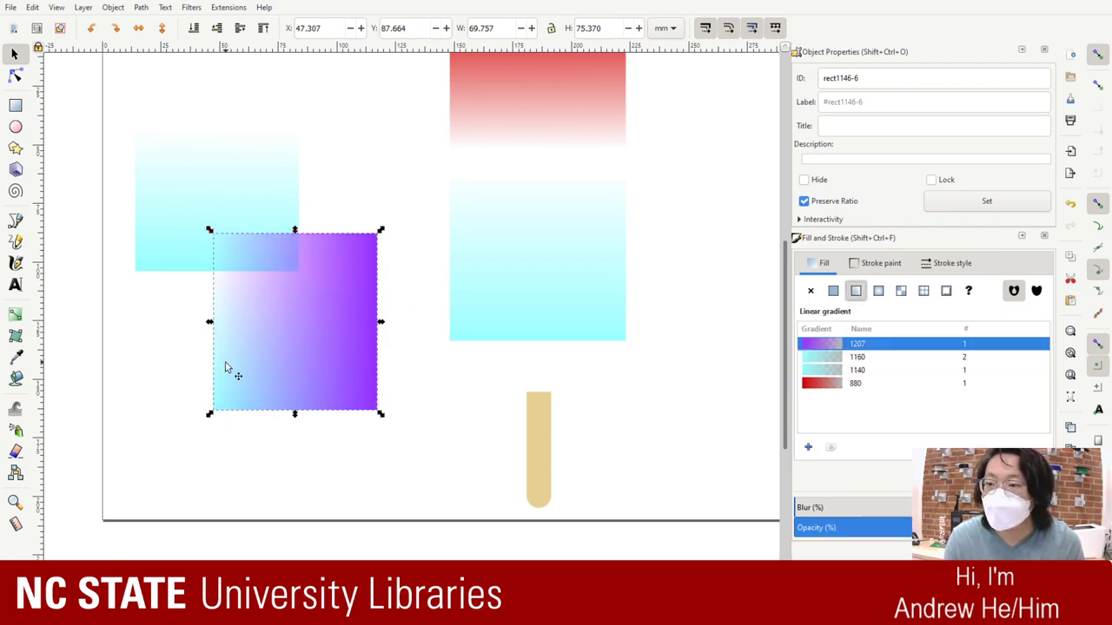
{"action": "left_click", "coordinate": [215, 130]}
{"action": "key", "text": "r"}
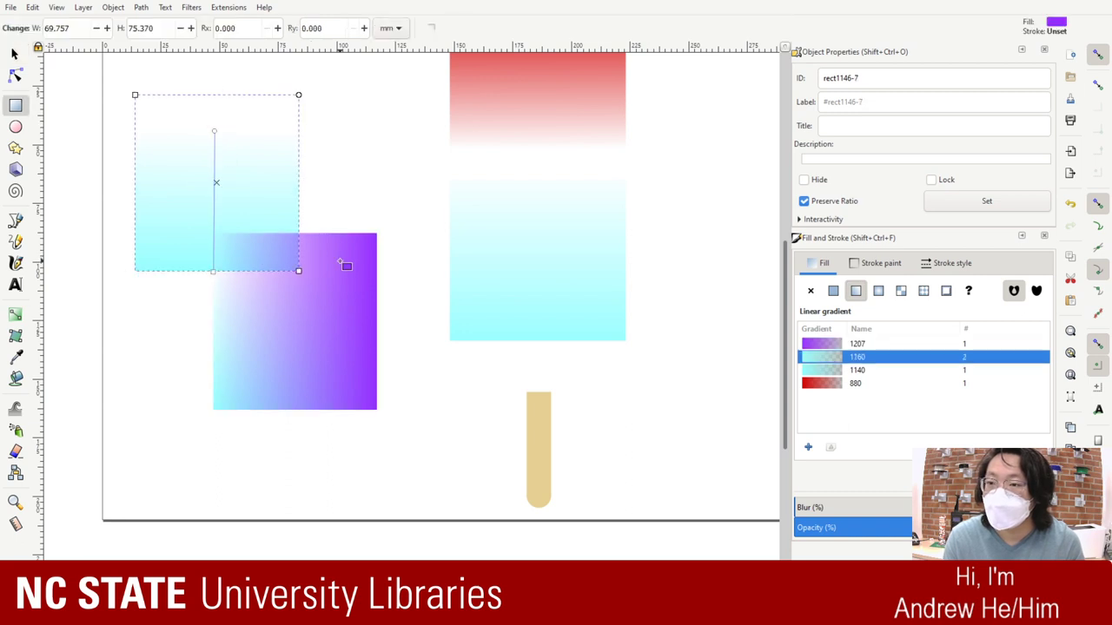
{"action": "left_click_drag", "start_coordinate": [271, 134], "coordinate": [344, 162]}
{"action": "key", "text": "Escape"}
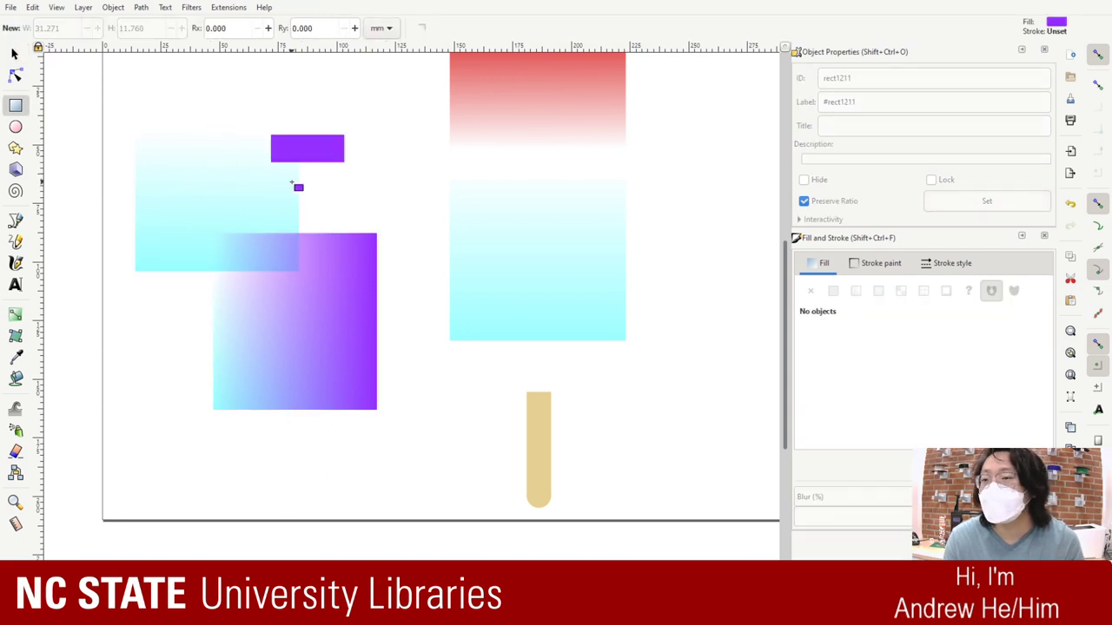
{"action": "left_click", "coordinate": [318, 154]}
{"action": "key", "text": "Delete"}
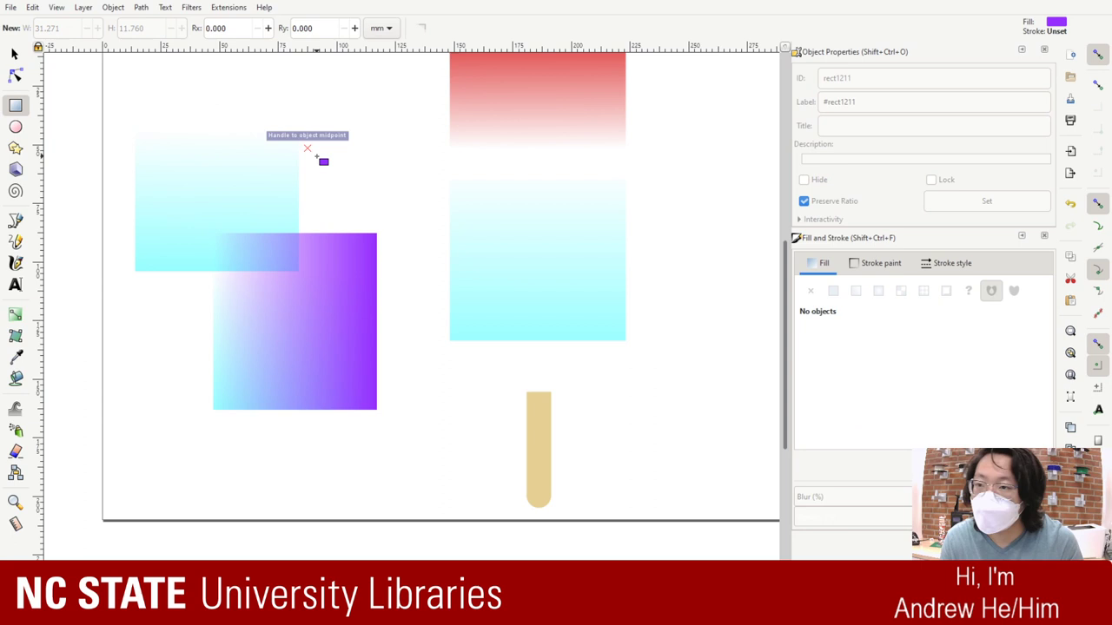
{"action": "left_click", "coordinate": [13, 53]}
{"action": "left_click", "coordinate": [268, 160]}
{"action": "key", "text": "r"}
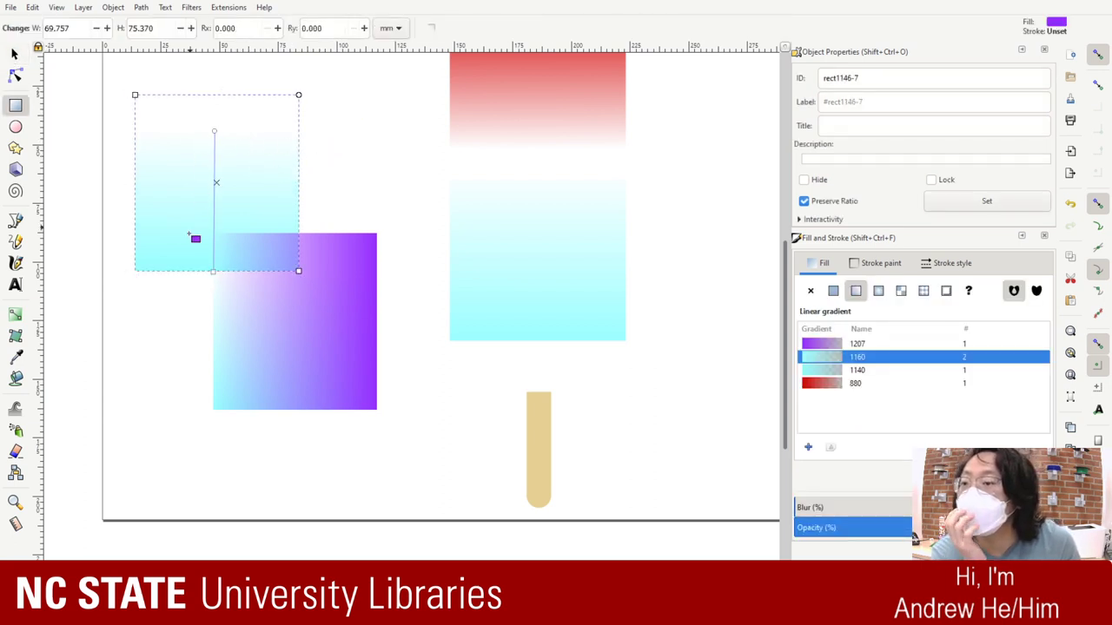
{"action": "left_click_drag", "start_coordinate": [184, 273], "coordinate": [215, 280]}
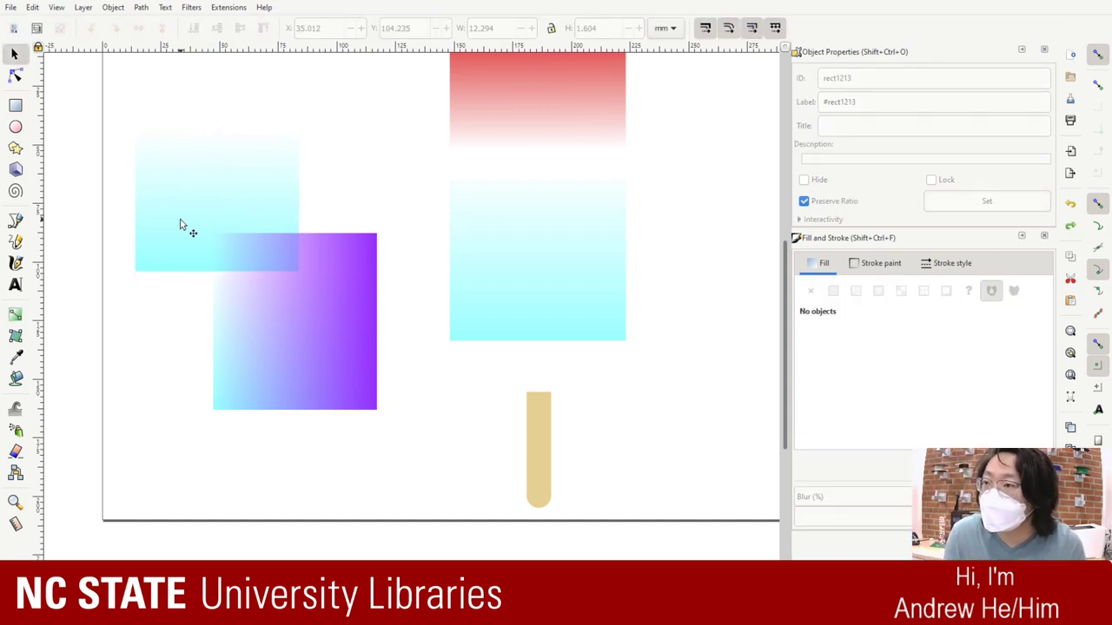
Step: Redirect the upper cyan copy's linear gradient so it runs diagonally from the lower-left corner to the rectangle's center
{"action": "left_click", "coordinate": [199, 264]}
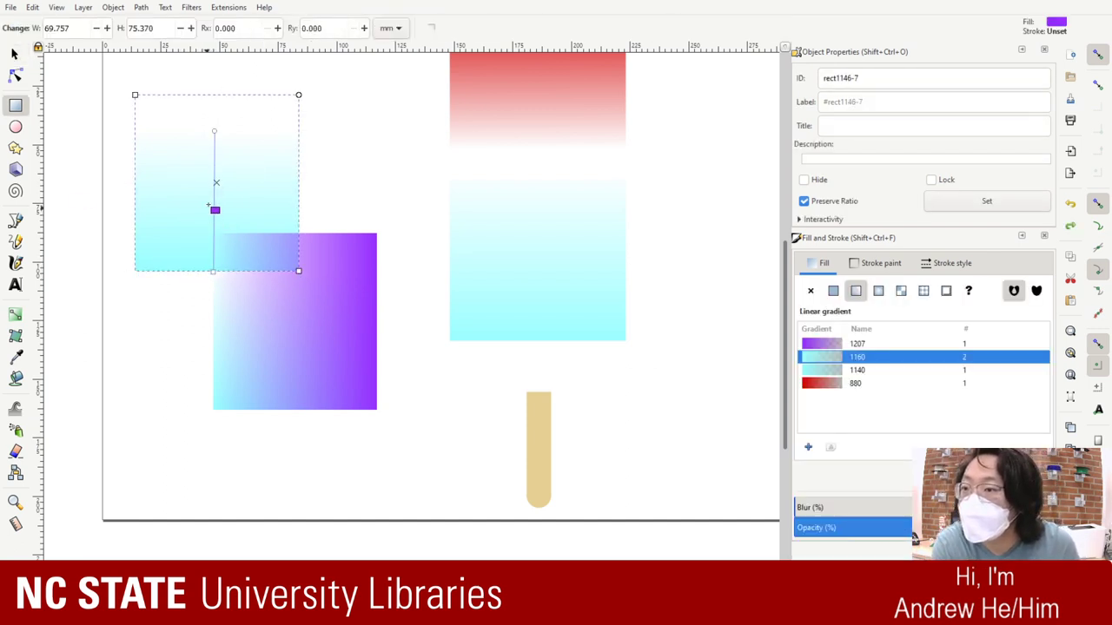
{"action": "left_click_drag", "start_coordinate": [214, 271], "coordinate": [134, 270]}
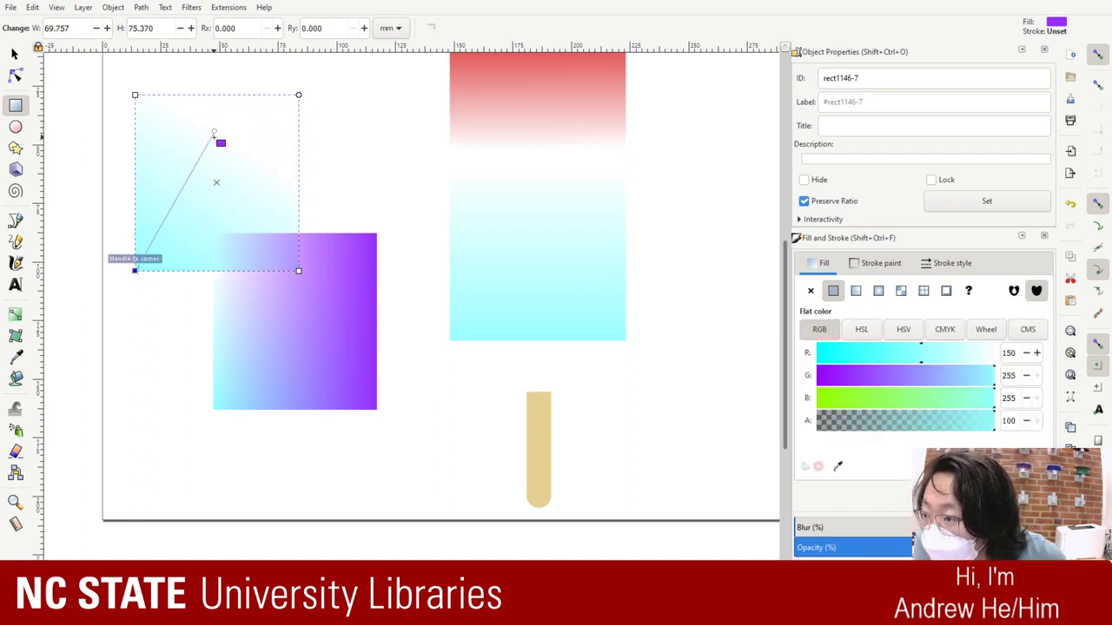
{"action": "left_click_drag", "start_coordinate": [214, 132], "coordinate": [216, 183]}
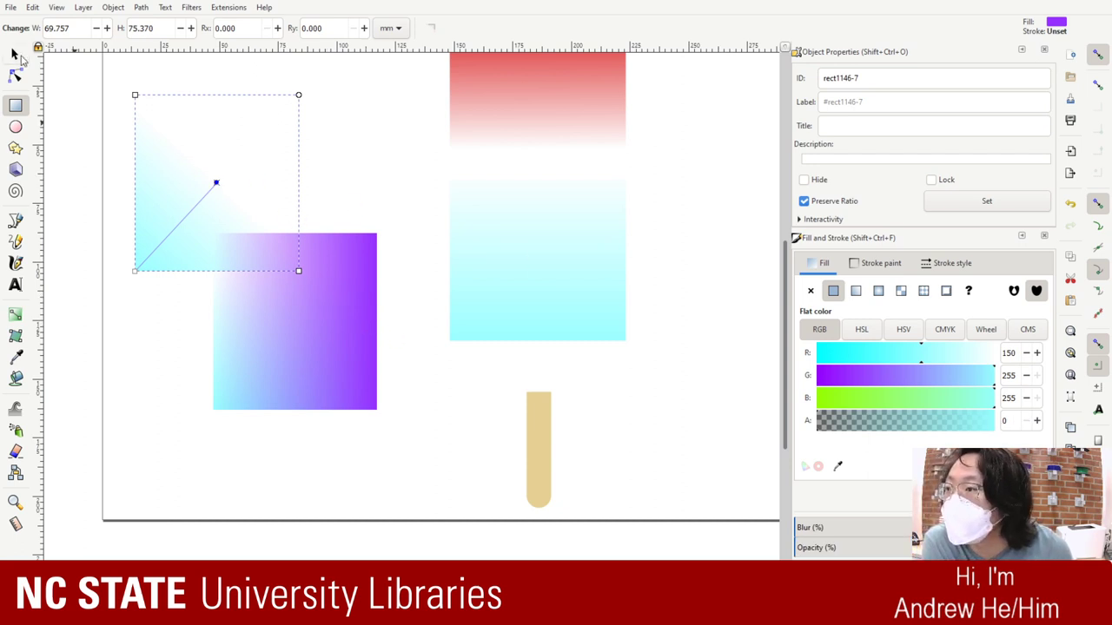
Step: Place a copy of the diagonal cyan rectangle exactly over the original, with its cyan at the opposite, upper-right corner
{"action": "left_click", "coordinate": [17, 54]}
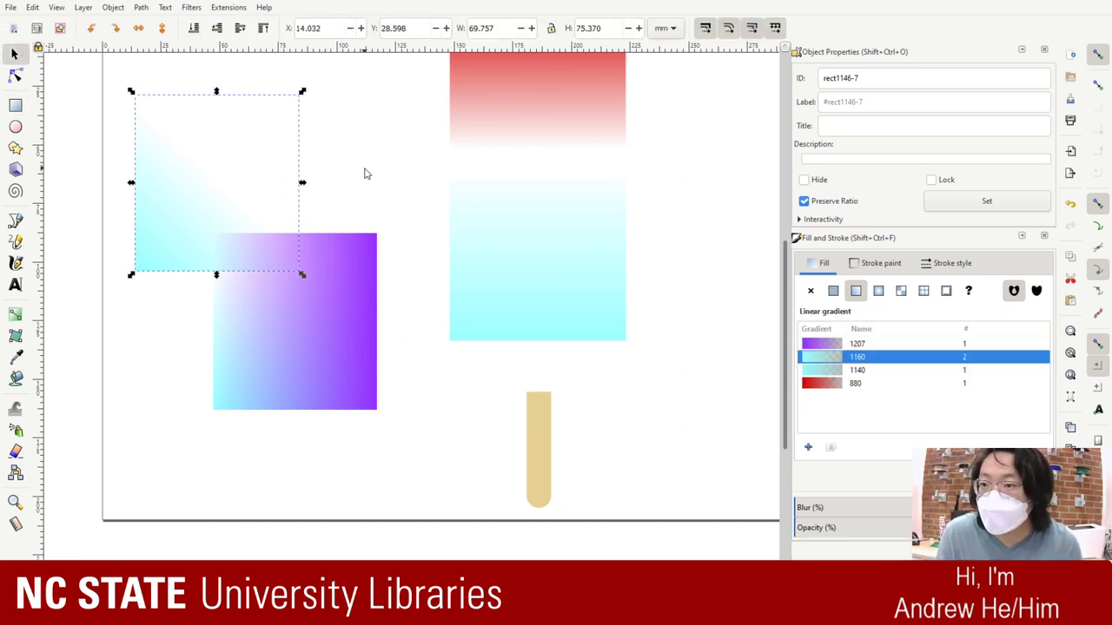
{"action": "key", "text": "ctrl+v"}
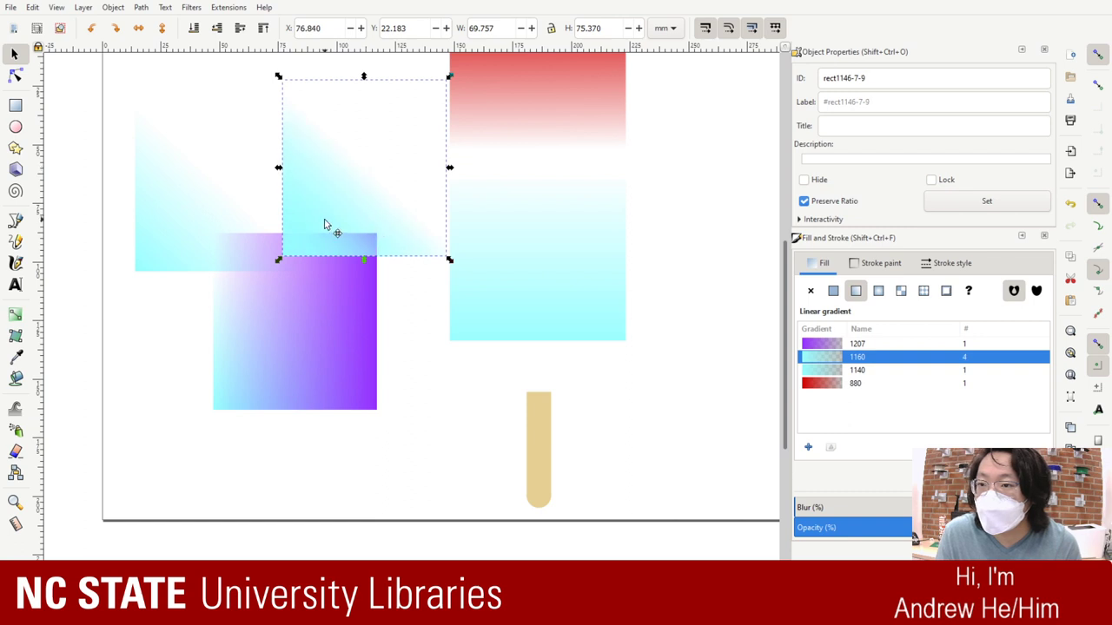
{"action": "left_click_drag", "start_coordinate": [322, 223], "coordinate": [168, 242]}
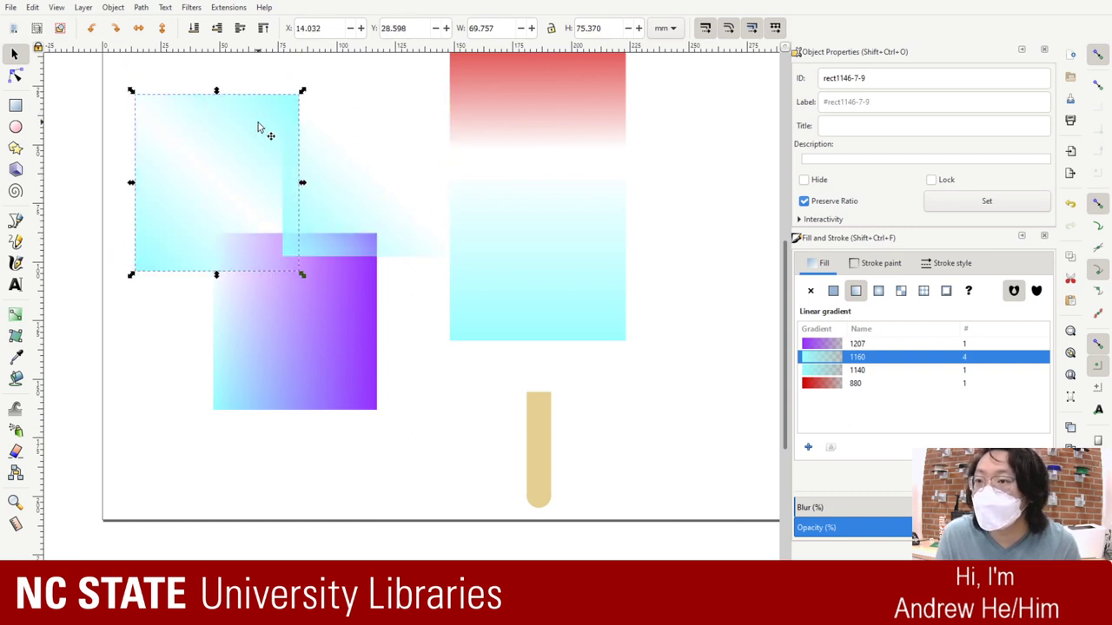
Step: Recolor the copy over the diagonal cyan rectangle to purple by setting green to 39, and apply a linear gradient fill
{"action": "left_click", "coordinate": [833, 290]}
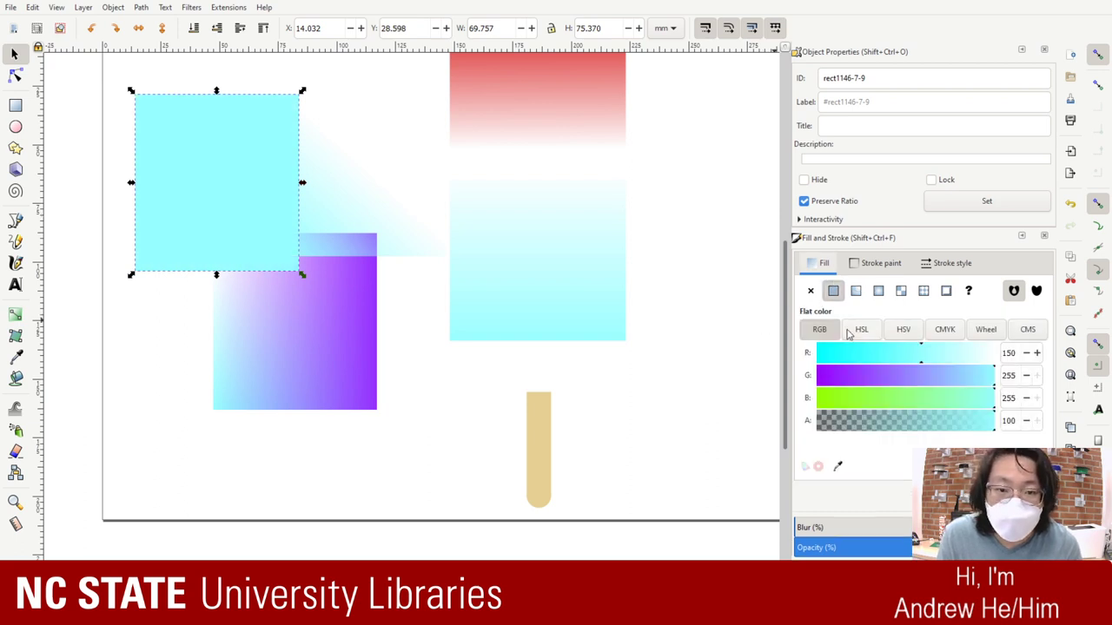
{"action": "left_click_drag", "start_coordinate": [994, 375], "coordinate": [845, 391]}
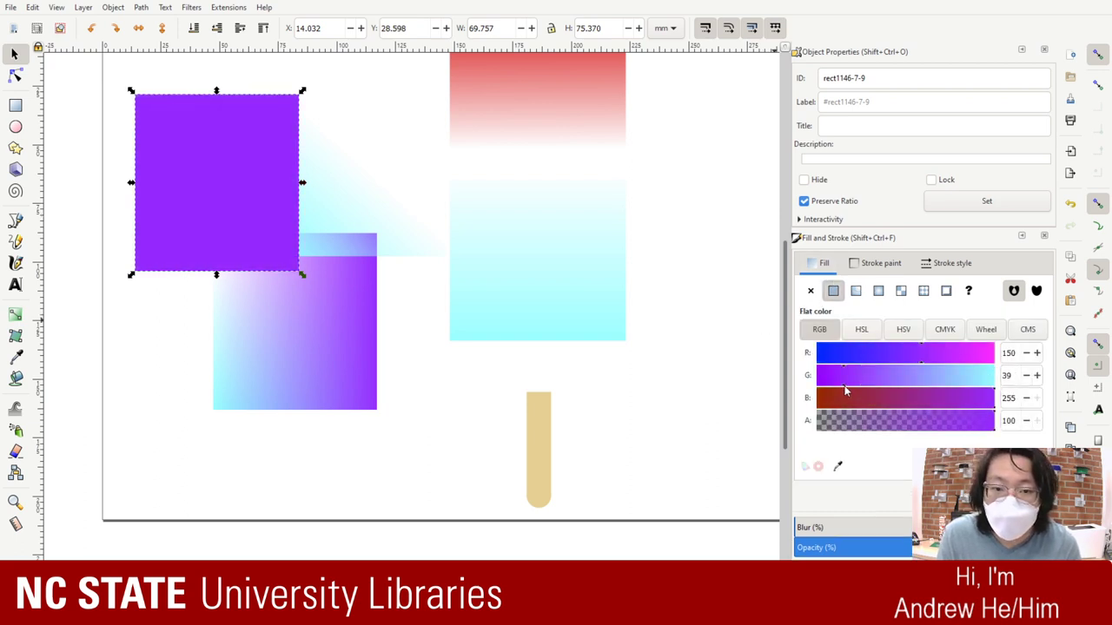
{"action": "left_click", "coordinate": [856, 291]}
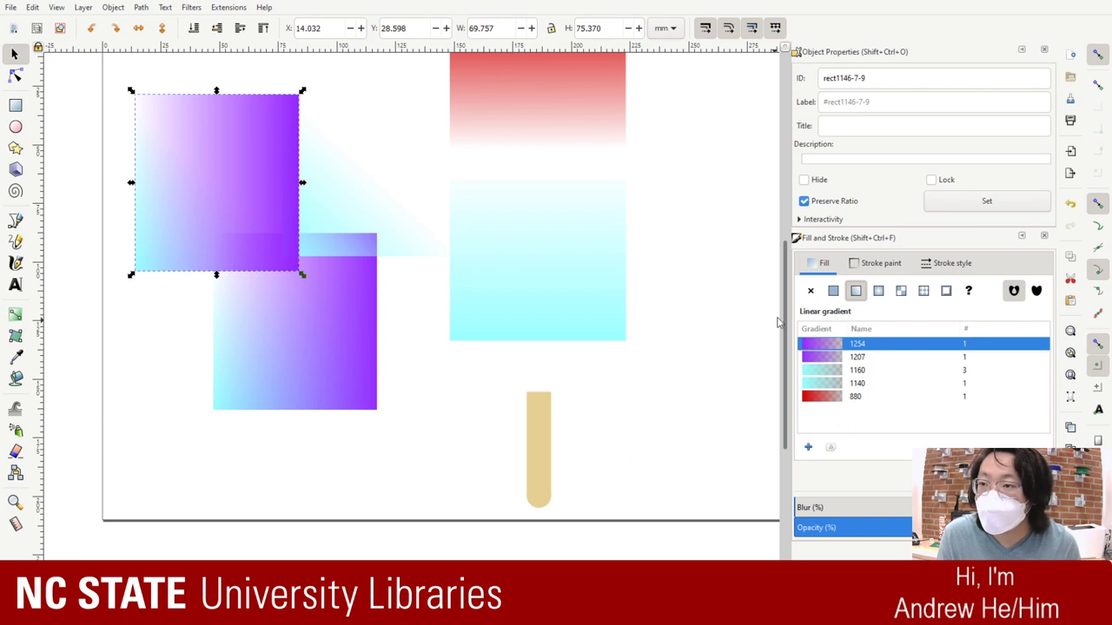
Step: Redirect the purple rectangle's linear gradient so it runs diagonally from the upper-right corner to the rectangle's center
{"action": "left_click", "coordinate": [225, 152]}
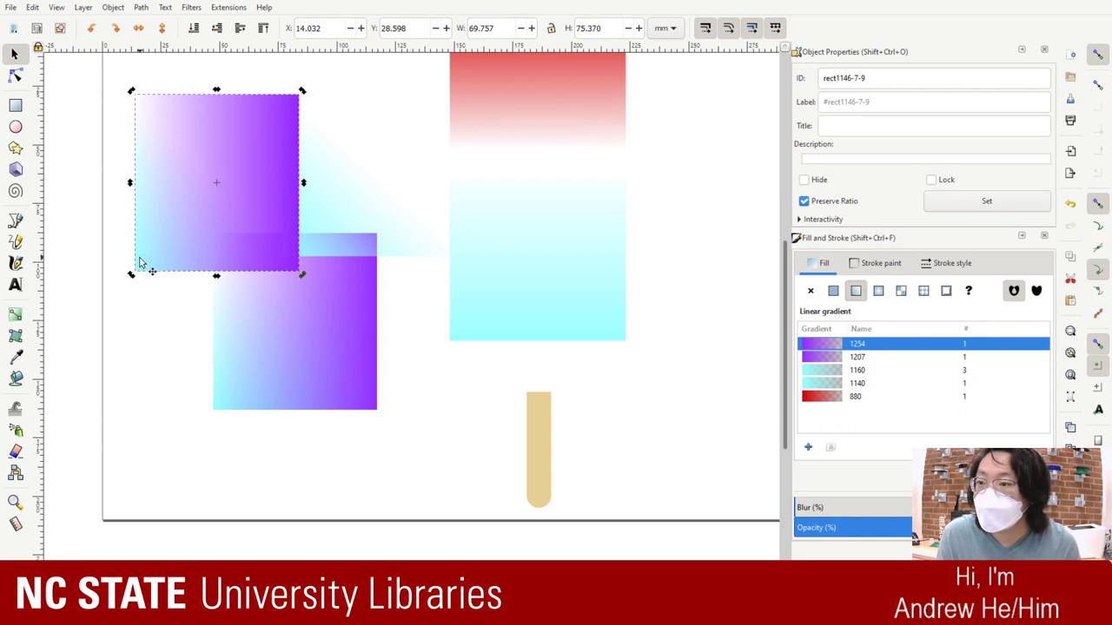
{"action": "key", "text": "r"}
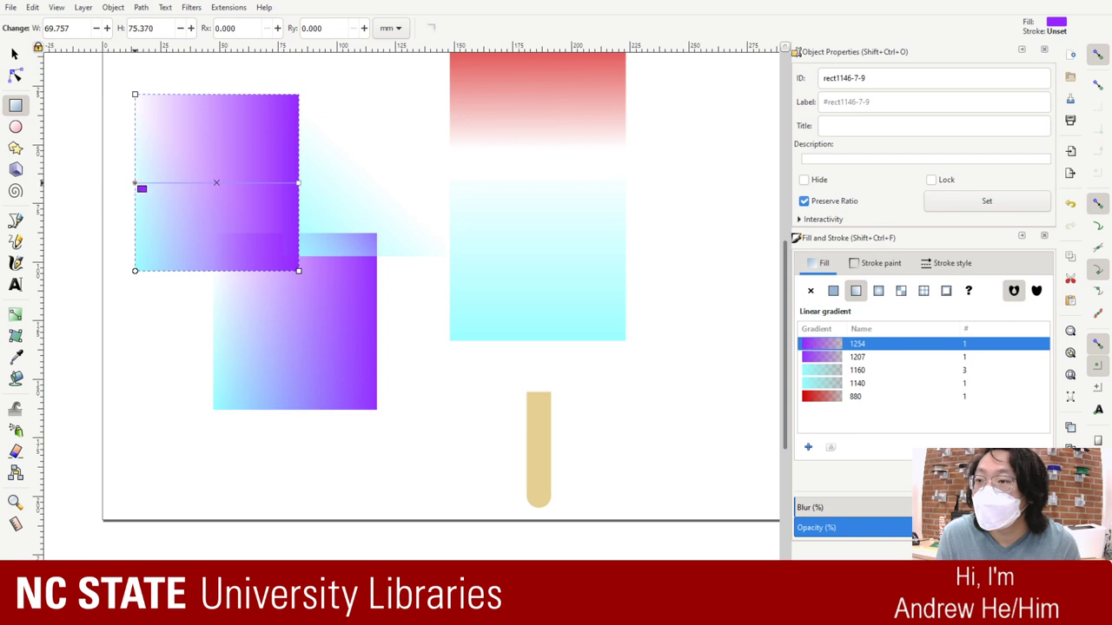
{"action": "left_click_drag", "start_coordinate": [298, 182], "coordinate": [298, 94]}
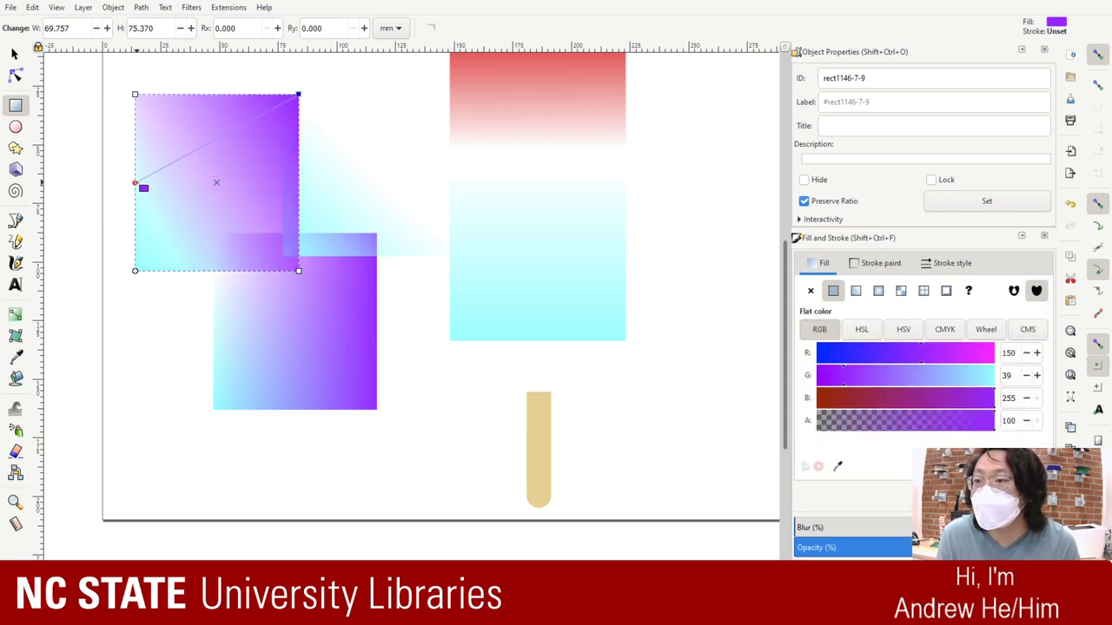
{"action": "left_click_drag", "start_coordinate": [135, 182], "coordinate": [216, 182]}
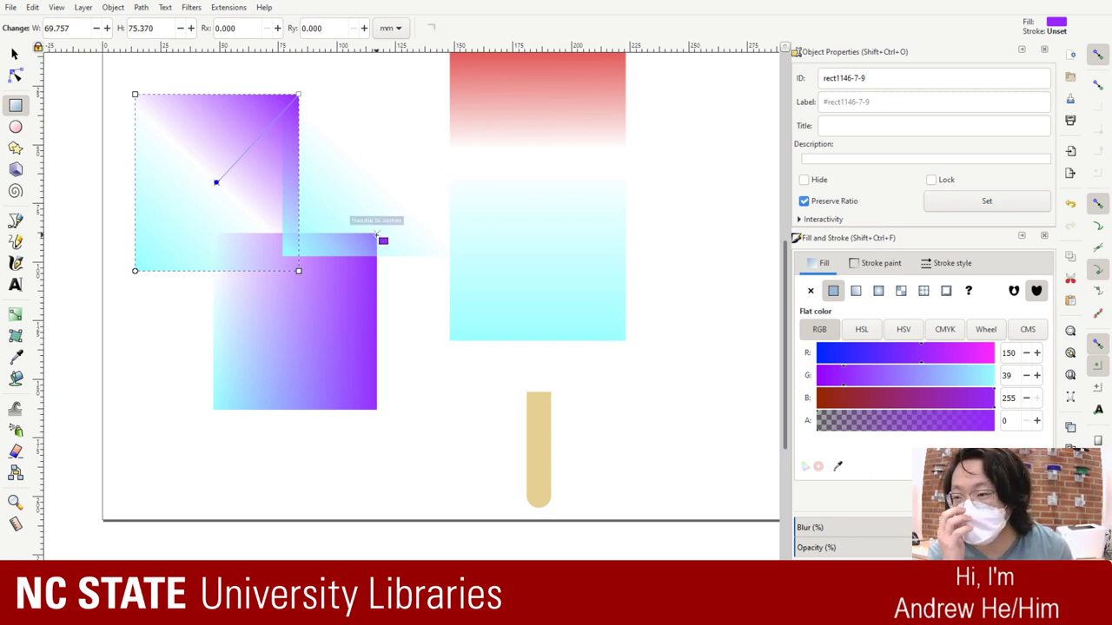
Step: Move the spare diagonal cyan rectangle onto the purple and cyan stack so their edges coincide
{"action": "scroll", "coordinate": [352, 259], "scroll_direction": "up", "scroll_amount": 2}
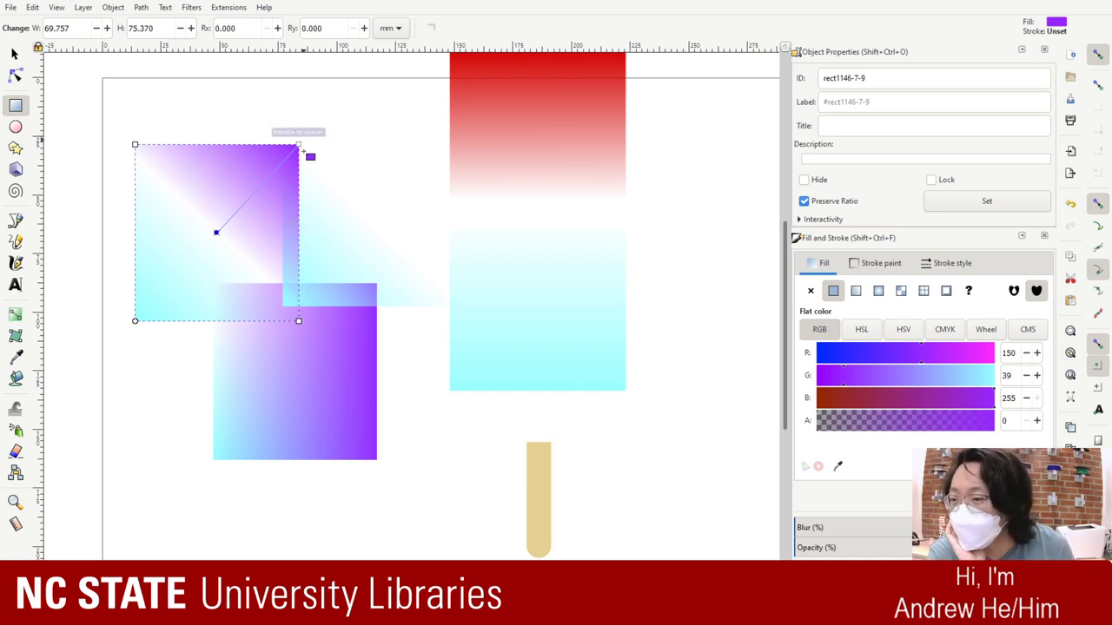
{"action": "left_click", "coordinate": [14, 76]}
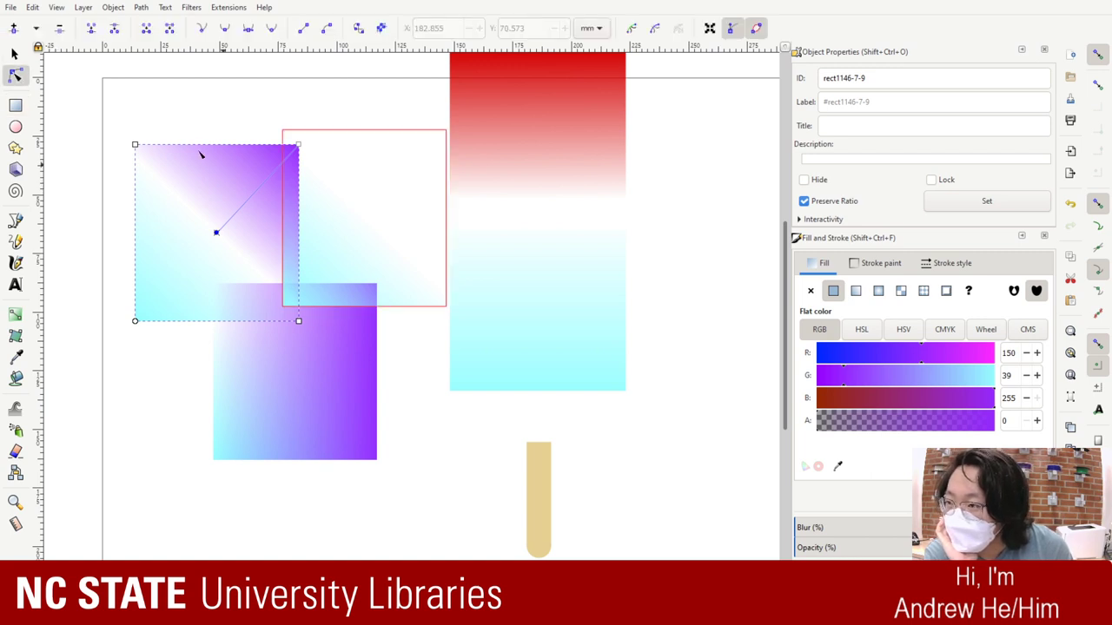
{"action": "key", "text": "s"}
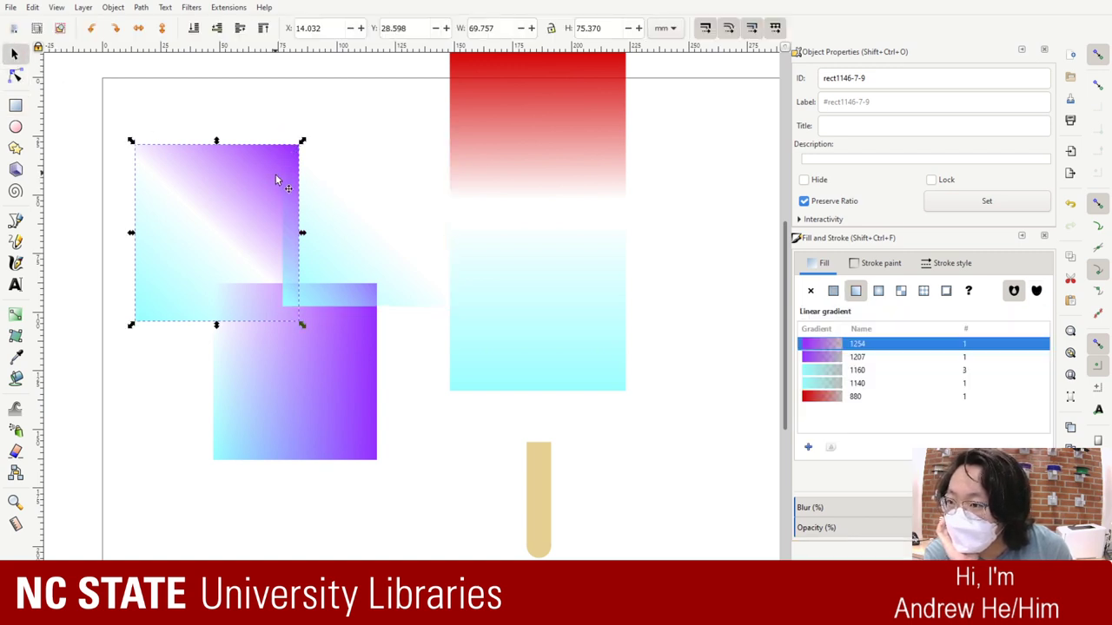
{"action": "left_click", "coordinate": [404, 260]}
{"action": "left_click_drag", "start_coordinate": [405, 261], "coordinate": [248, 306]}
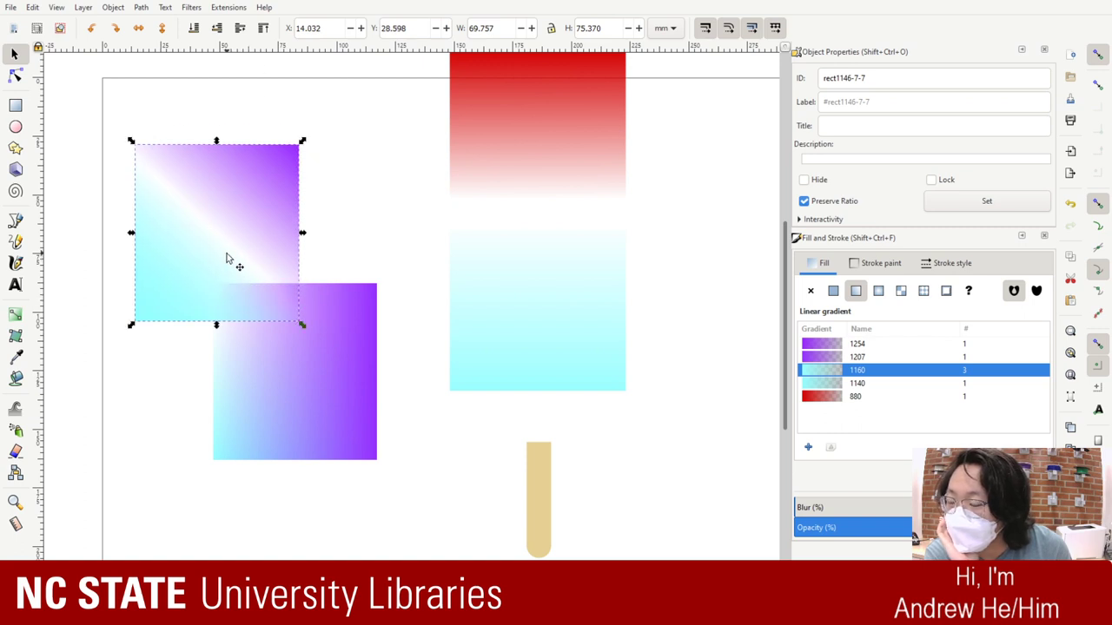
{"action": "key", "text": "r"}
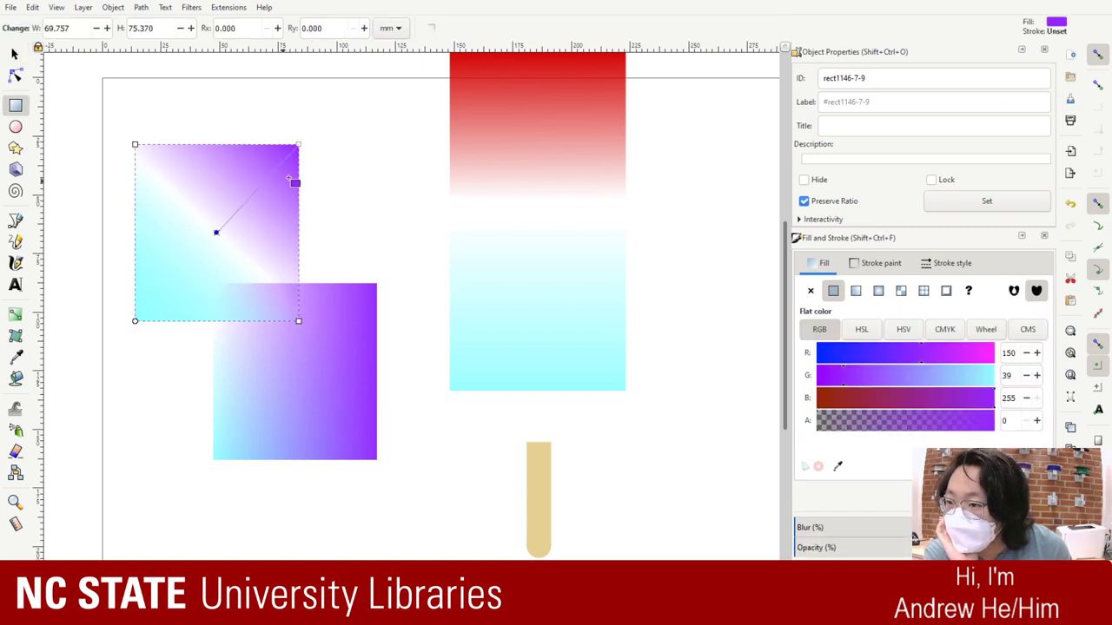
{"action": "left_click_drag", "start_coordinate": [258, 237], "coordinate": [365, 239]}
{"action": "key", "text": "Delete"}
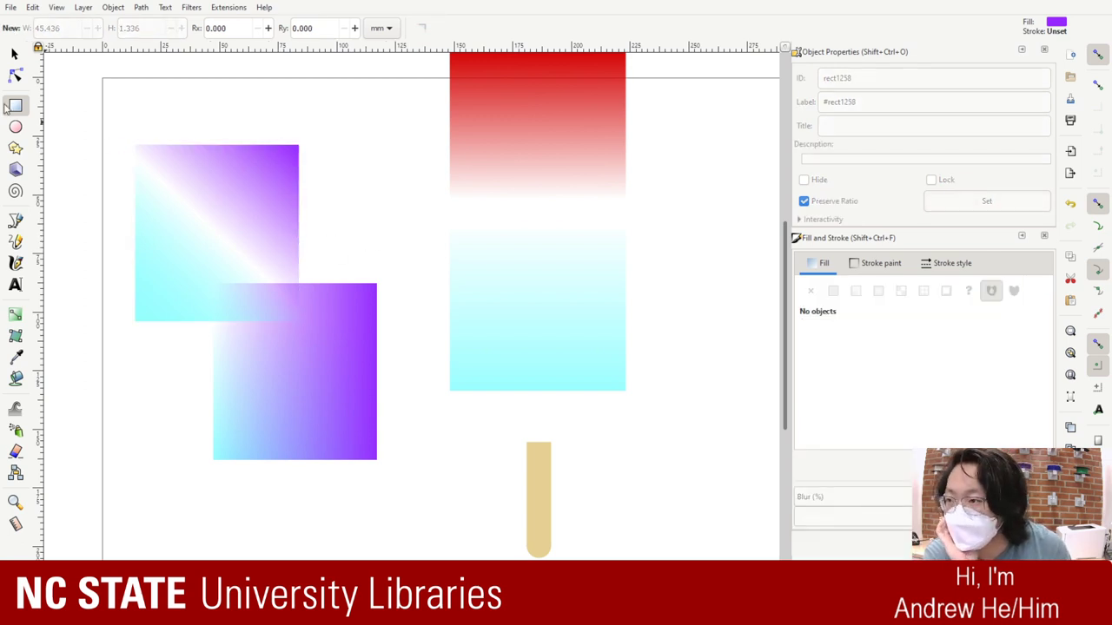
{"action": "left_click", "coordinate": [216, 297]}
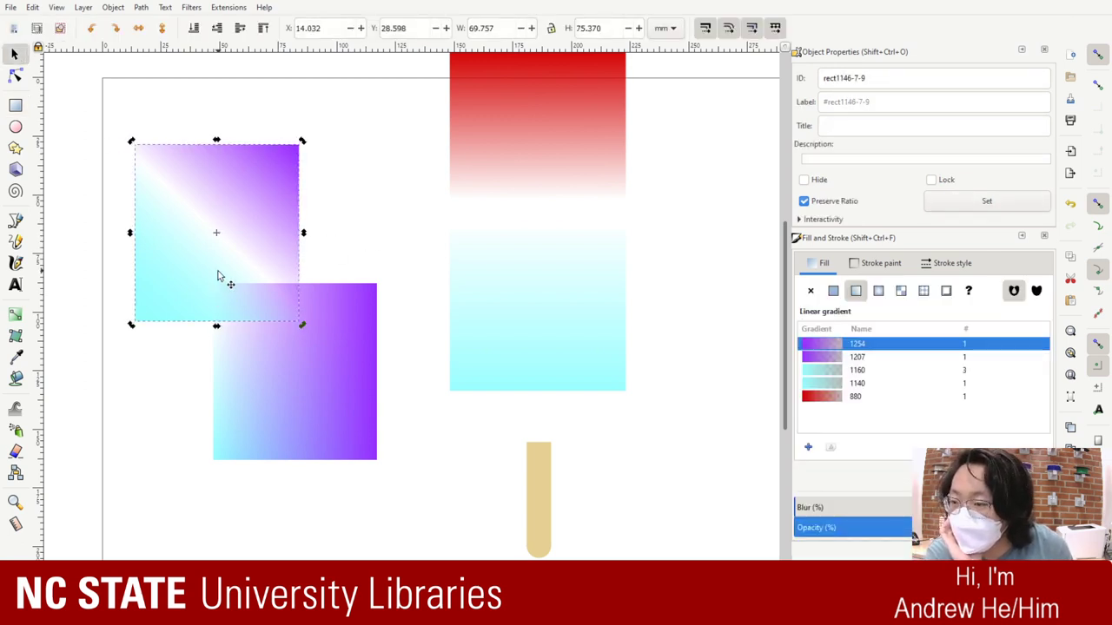
{"action": "mouse_move", "coordinate": [299, 145]}
{"action": "left_mouse_down"}
{"action": "mouse_move", "coordinate": [174, 139]}
{"action": "mouse_move", "coordinate": [298, 145]}
{"action": "left_mouse_up"}
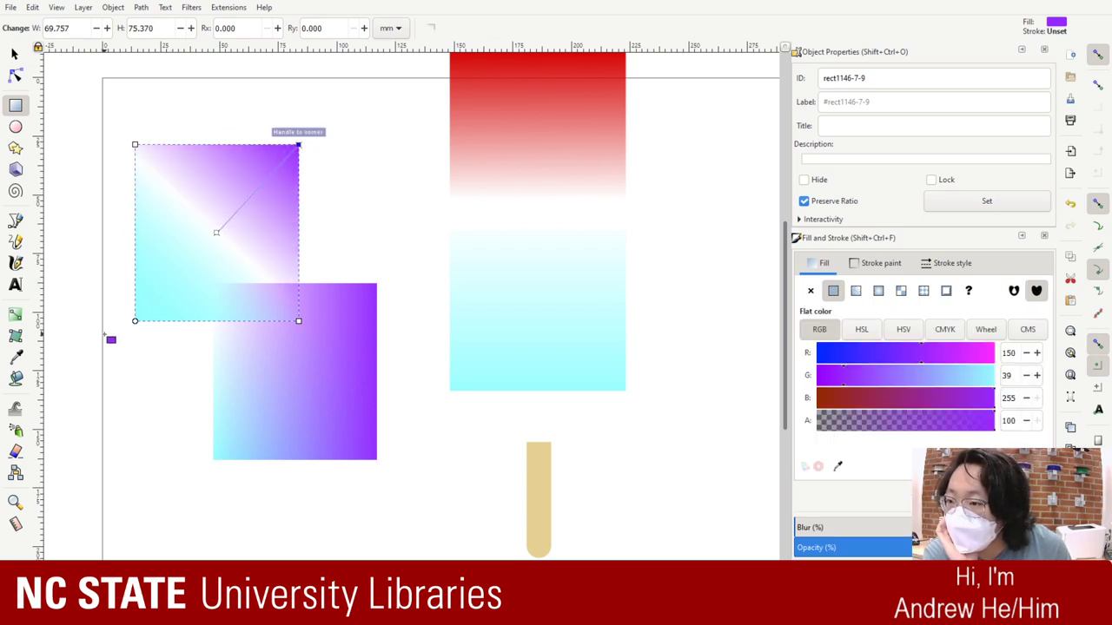
{"action": "key", "text": "Escape"}
{"action": "key", "text": "s"}
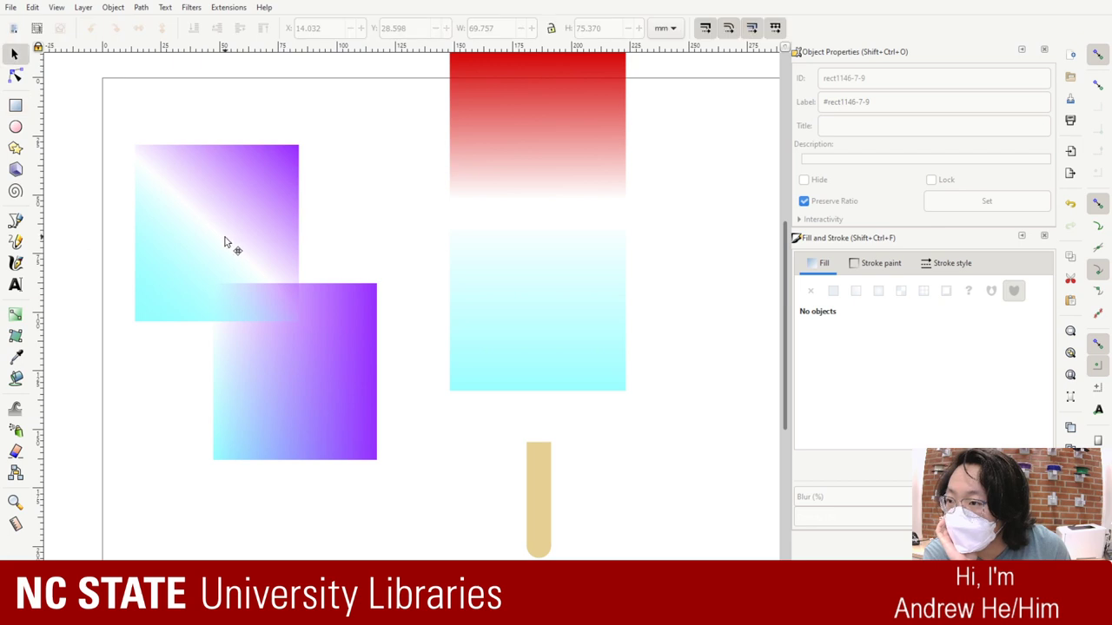
Step: Move the purple diagonal rectangle to the right of the stack and the spare cyan rectangle well below it
{"action": "left_click", "coordinate": [228, 241]}
{"action": "left_click_drag", "start_coordinate": [350, 242], "coordinate": [336, 214]}
{"action": "left_click", "coordinate": [199, 218]}
{"action": "left_click_drag", "start_coordinate": [199, 218], "coordinate": [264, 510]}
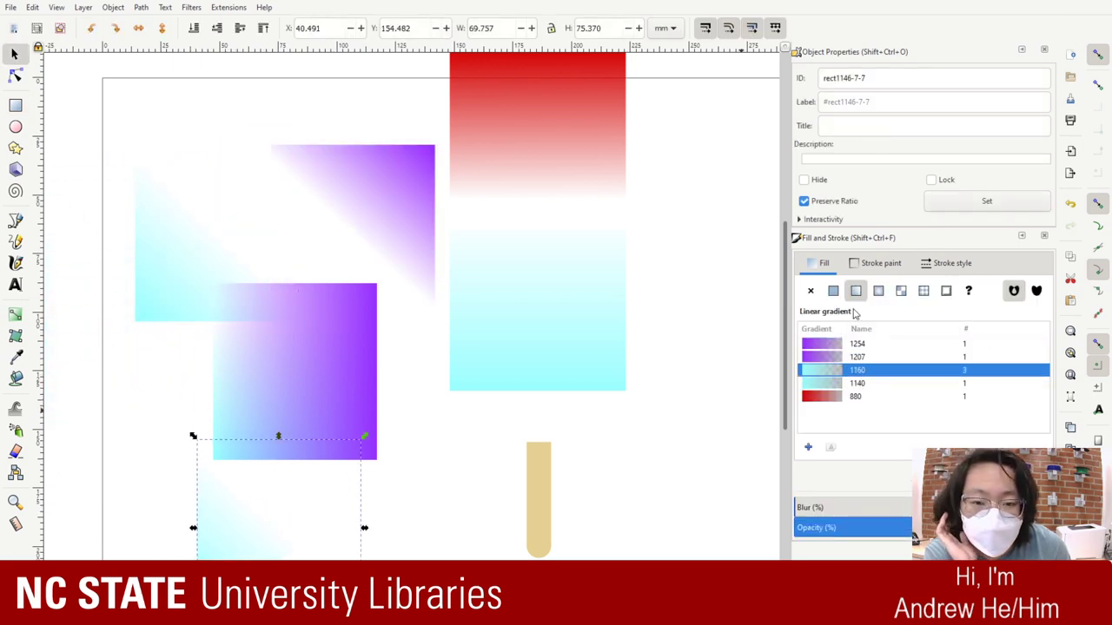
Step: Apply the existing red gradient 880 to the spare diagonal rectangle and place it exactly over the cyan one
{"action": "left_click", "coordinate": [839, 357]}
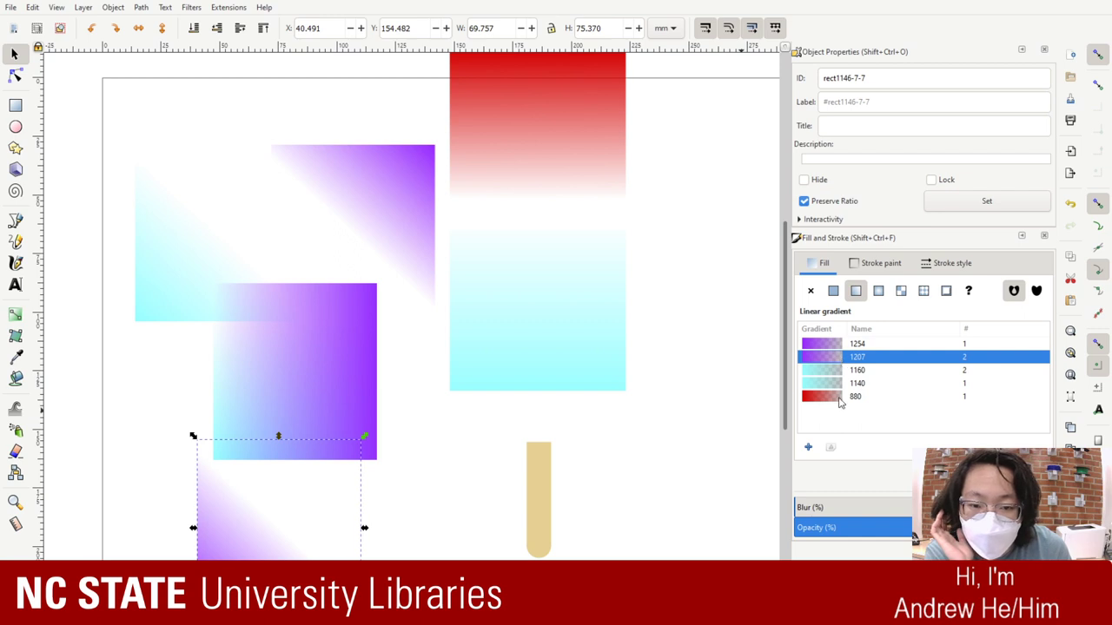
{"action": "left_click", "coordinate": [838, 396]}
{"action": "left_click_drag", "start_coordinate": [273, 546], "coordinate": [205, 243]}
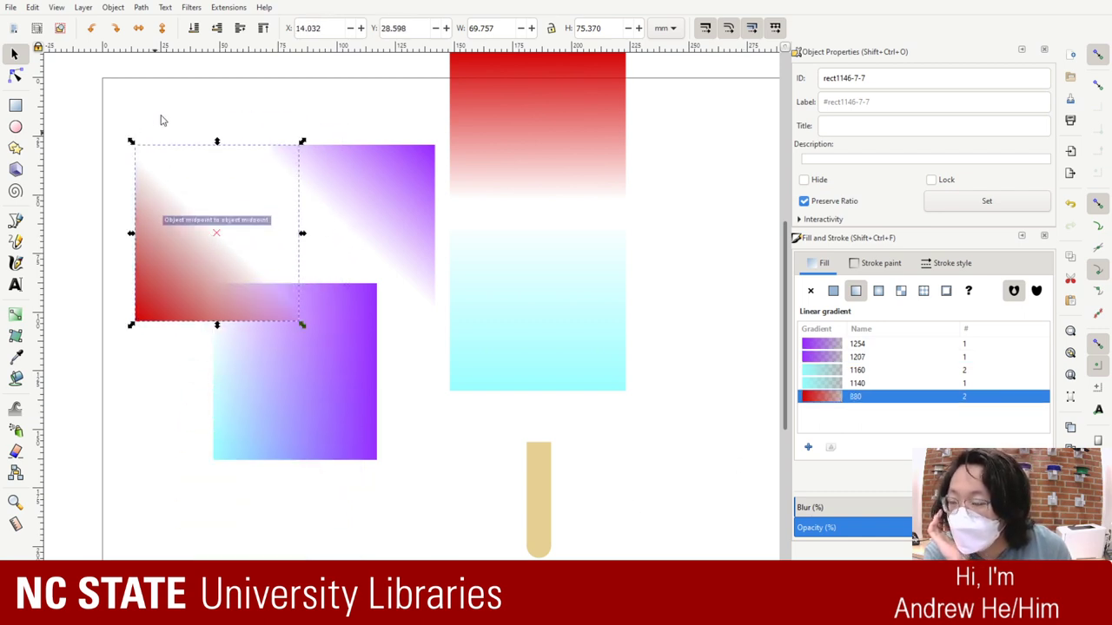
Step: Rotate the red rectangle 180 degrees and redirect its gradient to run from the upper-left corner to the center
{"action": "left_click", "coordinate": [119, 29]}
{"action": "left_click", "coordinate": [119, 29]}
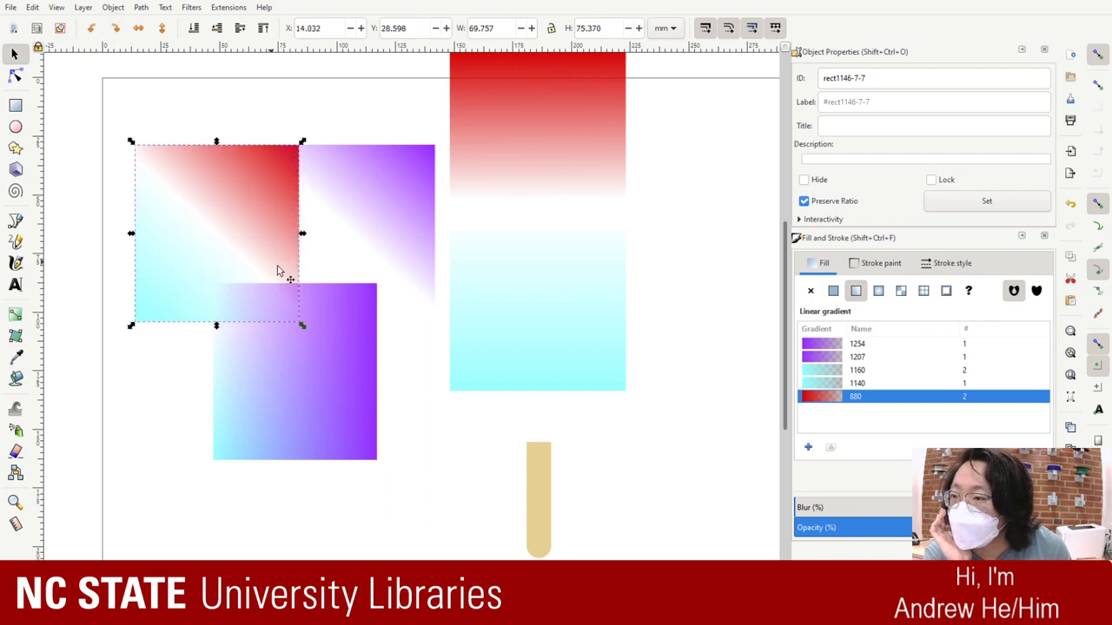
{"action": "key", "text": "r"}
{"action": "left_click_drag", "start_coordinate": [299, 146], "coordinate": [135, 145]}
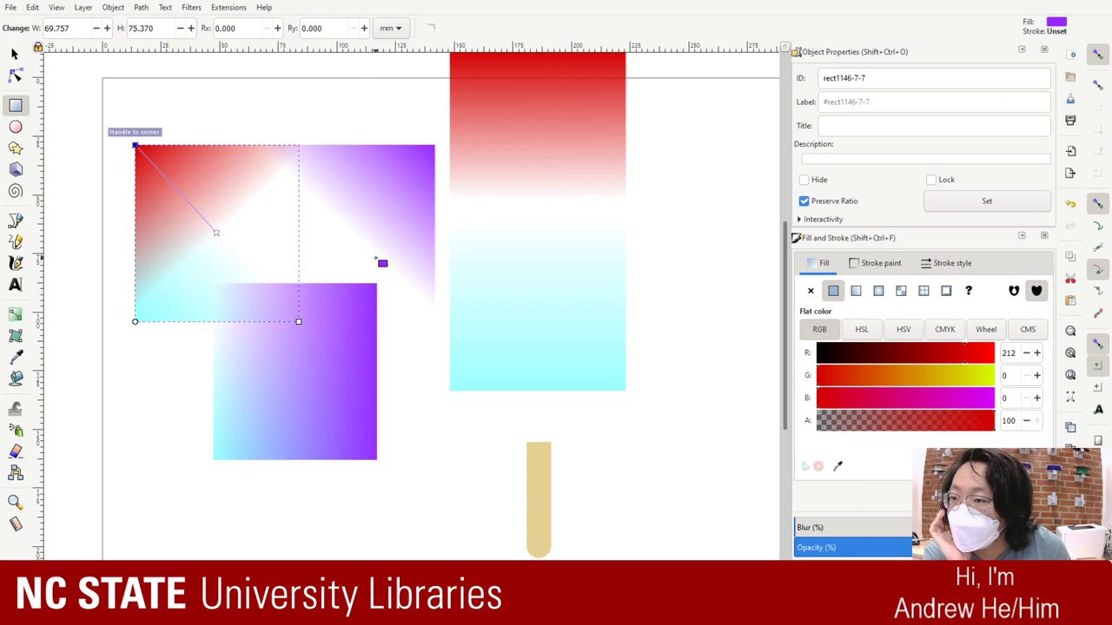
Step: Place the purple diagonal rectangle exactly on the red and cyan stack, and shift the horizontal purple and cyan pair down, clear of it
{"action": "left_click", "coordinate": [15, 54]}
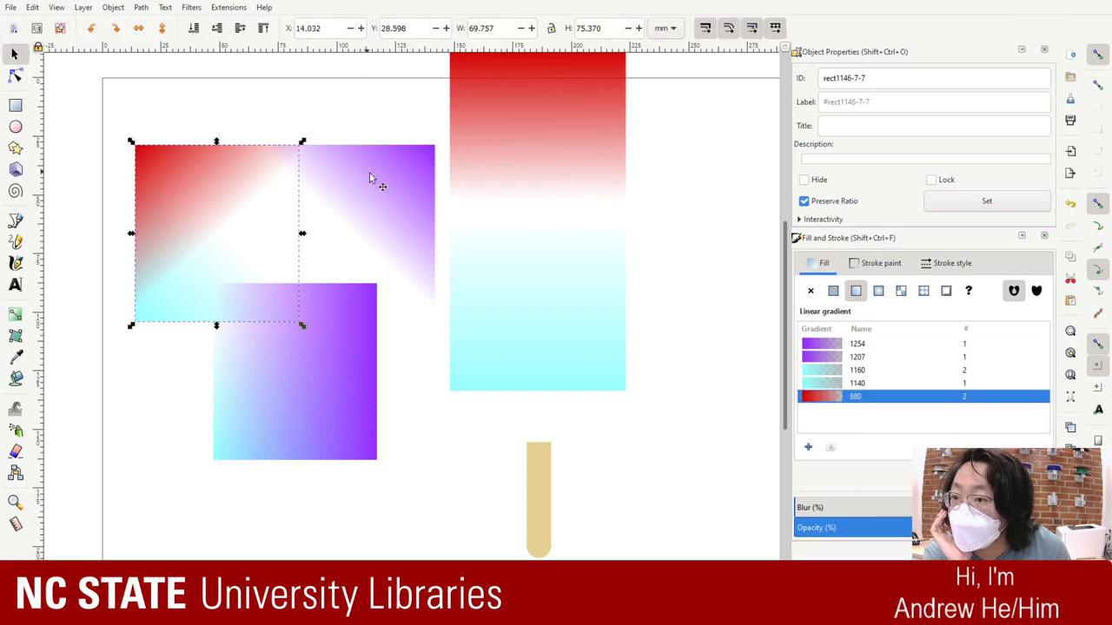
{"action": "left_click_drag", "start_coordinate": [363, 175], "coordinate": [220, 176]}
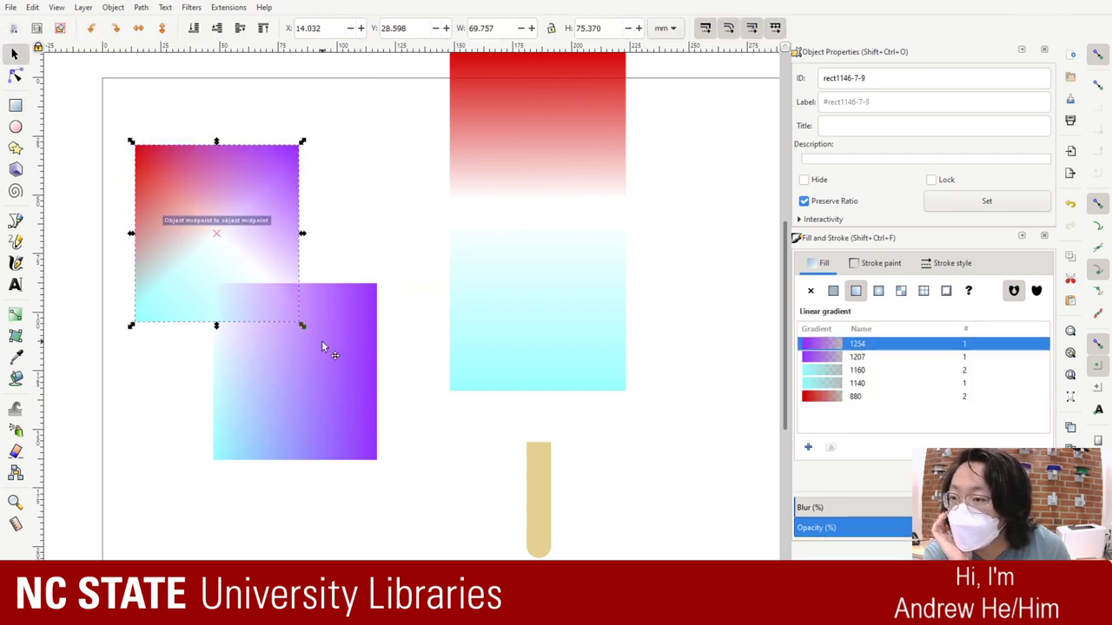
{"action": "left_click", "coordinate": [322, 339]}
{"action": "left_click_drag", "start_coordinate": [322, 330], "coordinate": [309, 412]}
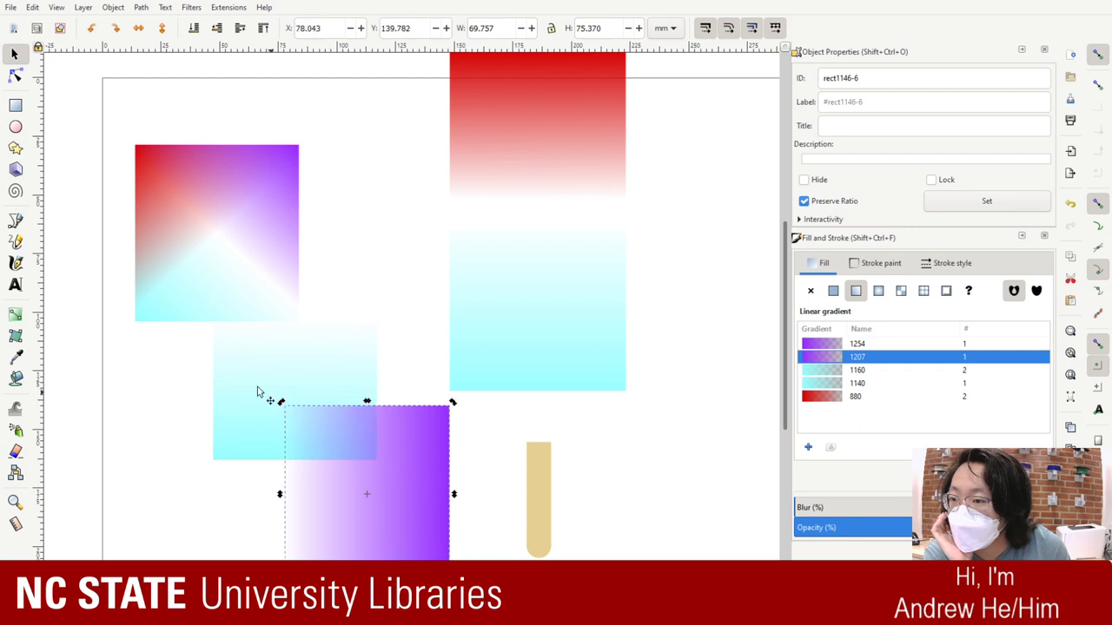
{"action": "left_click_drag", "start_coordinate": [235, 368], "coordinate": [333, 501]}
{"action": "left_click", "coordinate": [336, 328]}
Step: Paste a copy of the purple diagonal rectangle just below the three-color stack
{"action": "left_click", "coordinate": [258, 212]}
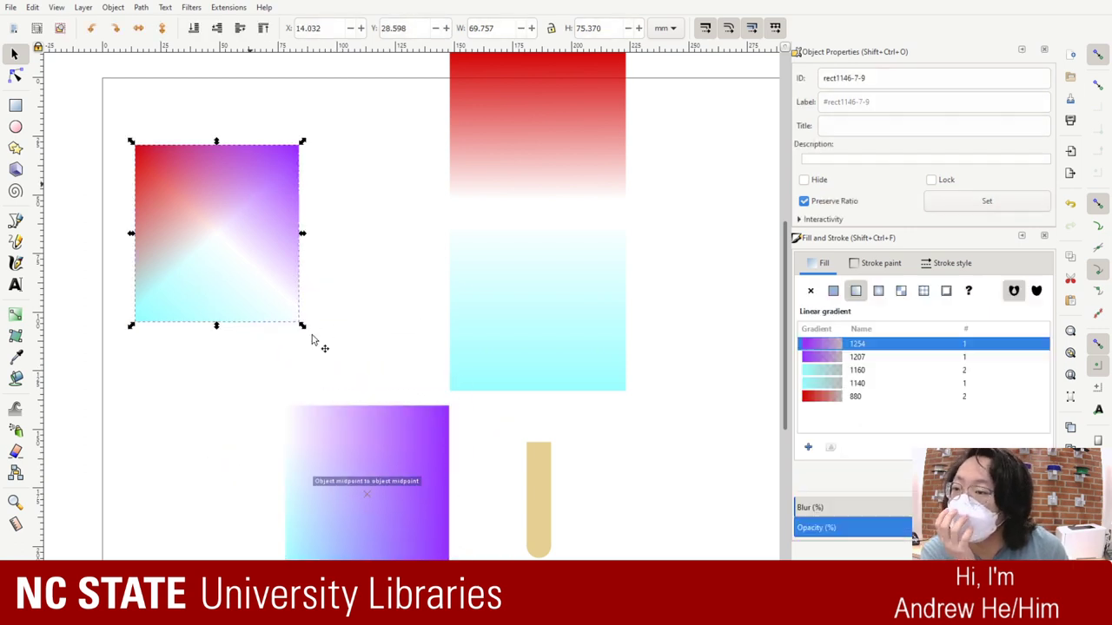
{"action": "key", "text": "ctrl+c"}
{"action": "left_click", "coordinate": [199, 449]}
{"action": "key", "text": "ctrl+v"}
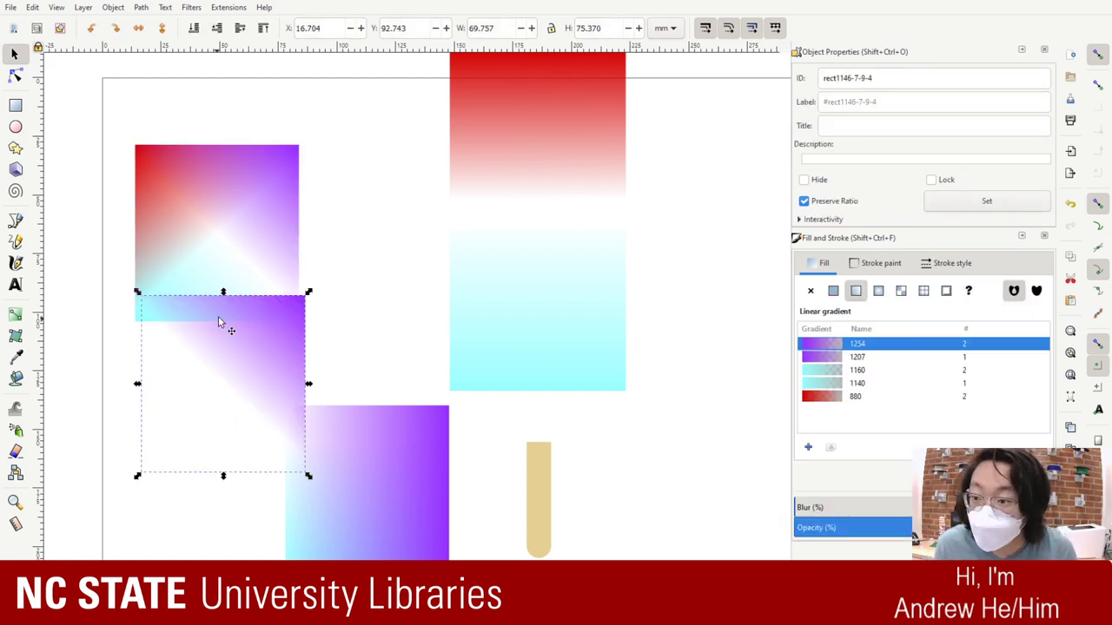
Step: Rotate the purple copy 180 degrees and redirect its gradient to run from the lower-right corner to the center
{"action": "left_click", "coordinate": [115, 29]}
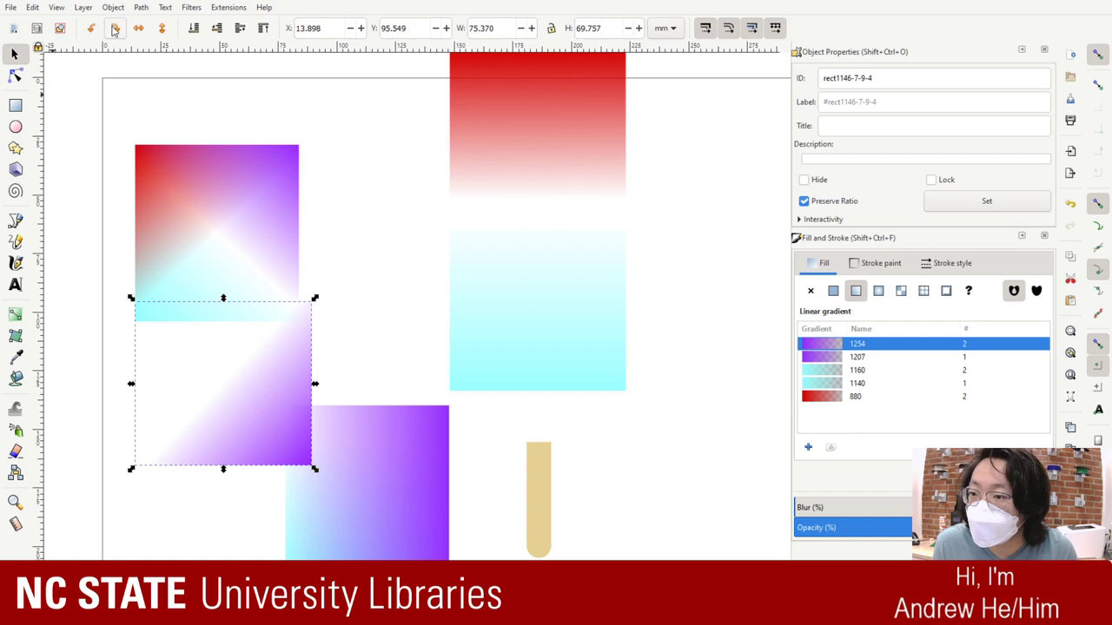
{"action": "left_click", "coordinate": [115, 29]}
{"action": "key", "text": "r"}
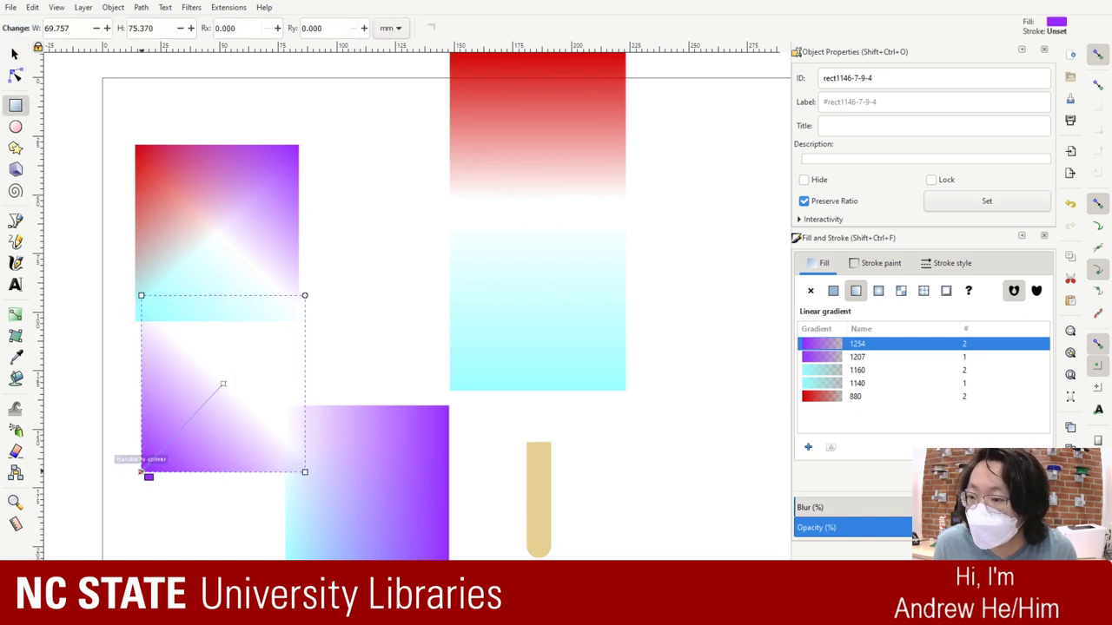
{"action": "left_click_drag", "start_coordinate": [146, 474], "coordinate": [306, 475]}
{"action": "left_click", "coordinate": [305, 473]}
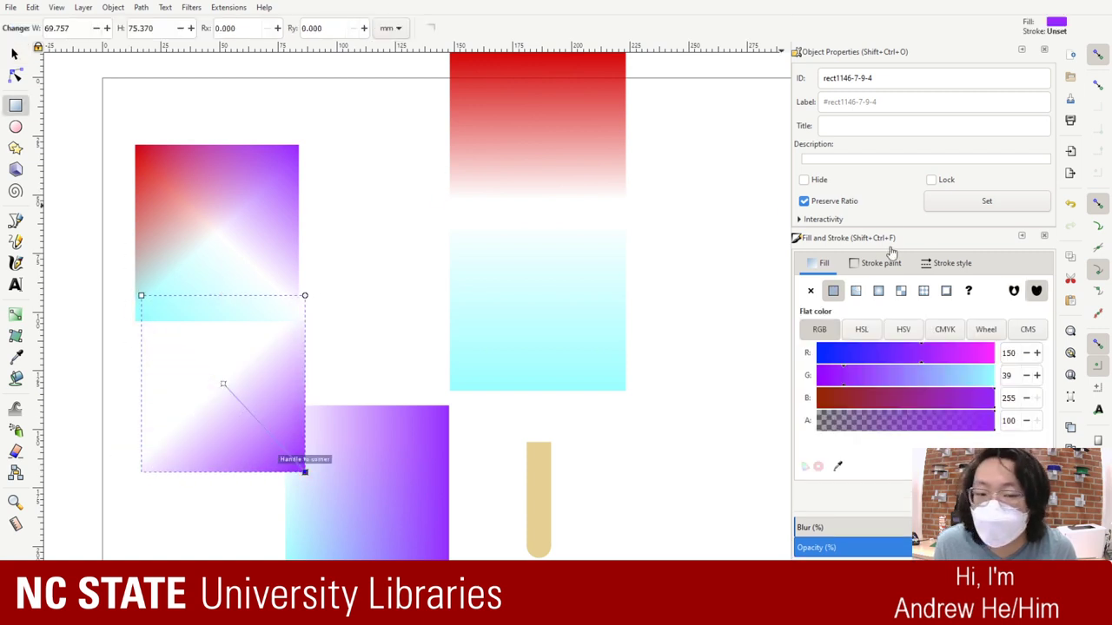
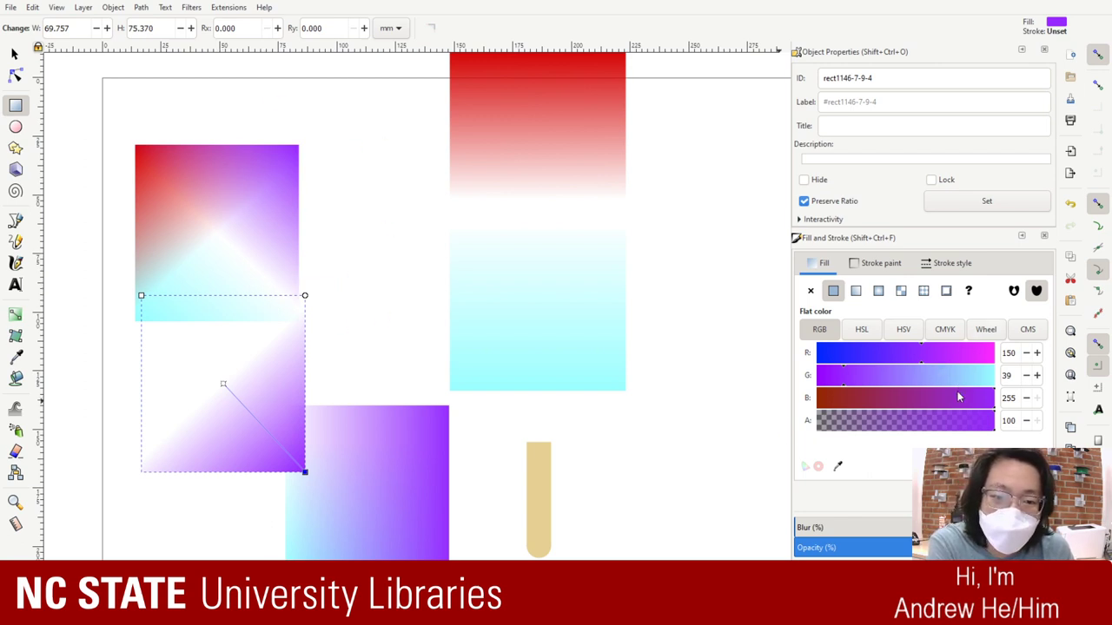
Step: Try recoloring the copy's gradient start to magenta with red at 255, toggling the change to compare its effect on the stack
{"action": "left_click_drag", "start_coordinate": [928, 359], "coordinate": [1038, 357]}
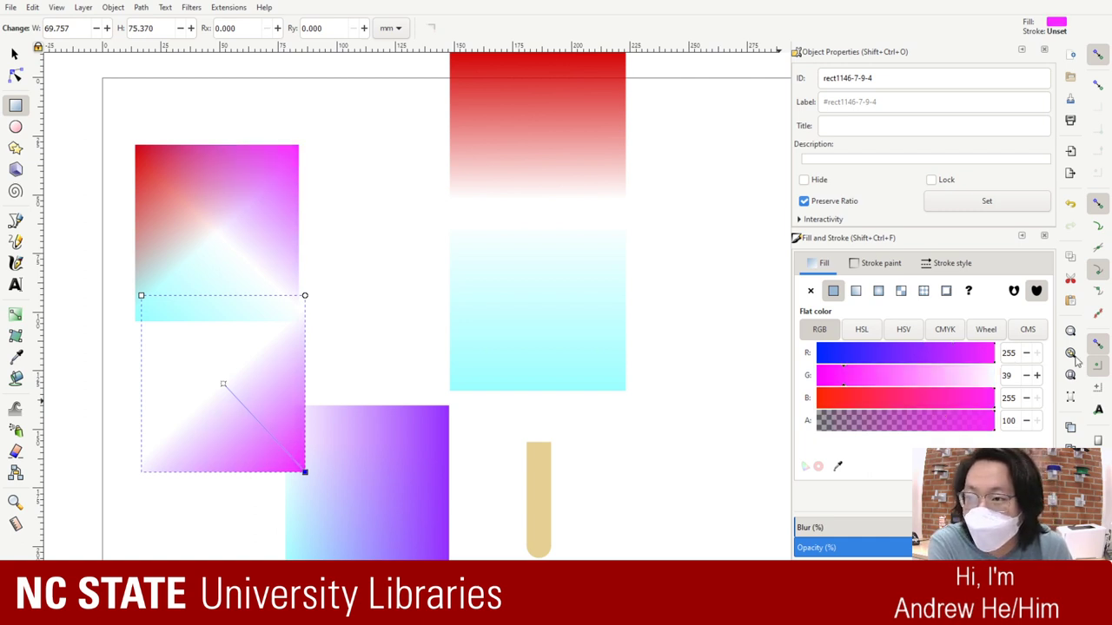
{"action": "key", "text": "ctrl+z"}
{"action": "key", "text": "ctrl+shift+z"}
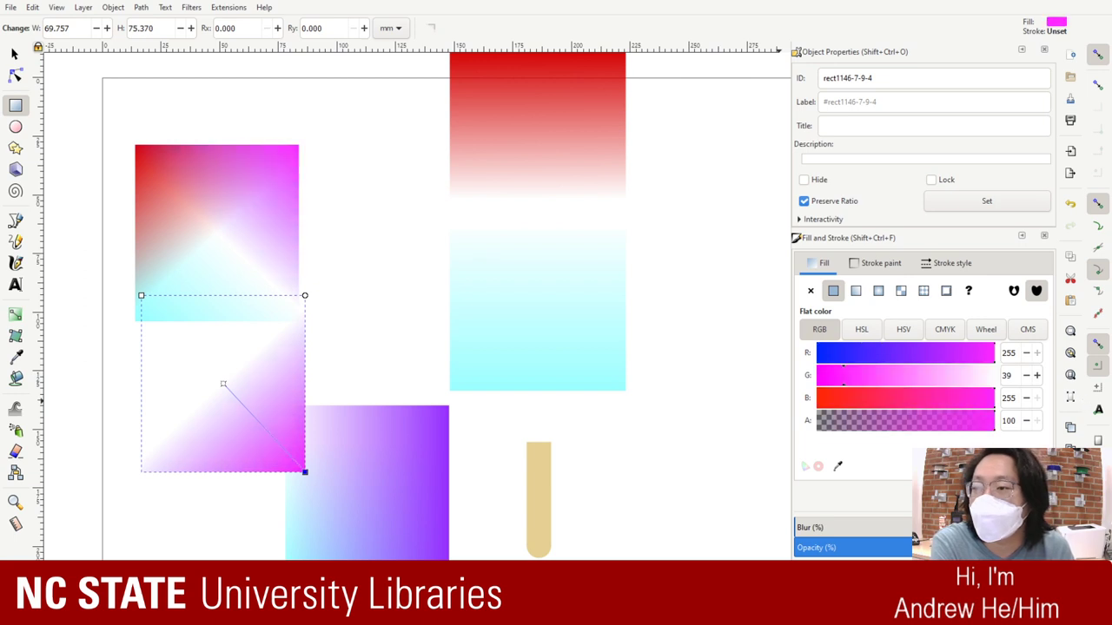
{"action": "key", "text": "ctrl+z"}
{"action": "key", "text": "ctrl+shift+z"}
{"action": "key", "text": "ctrl+z"}
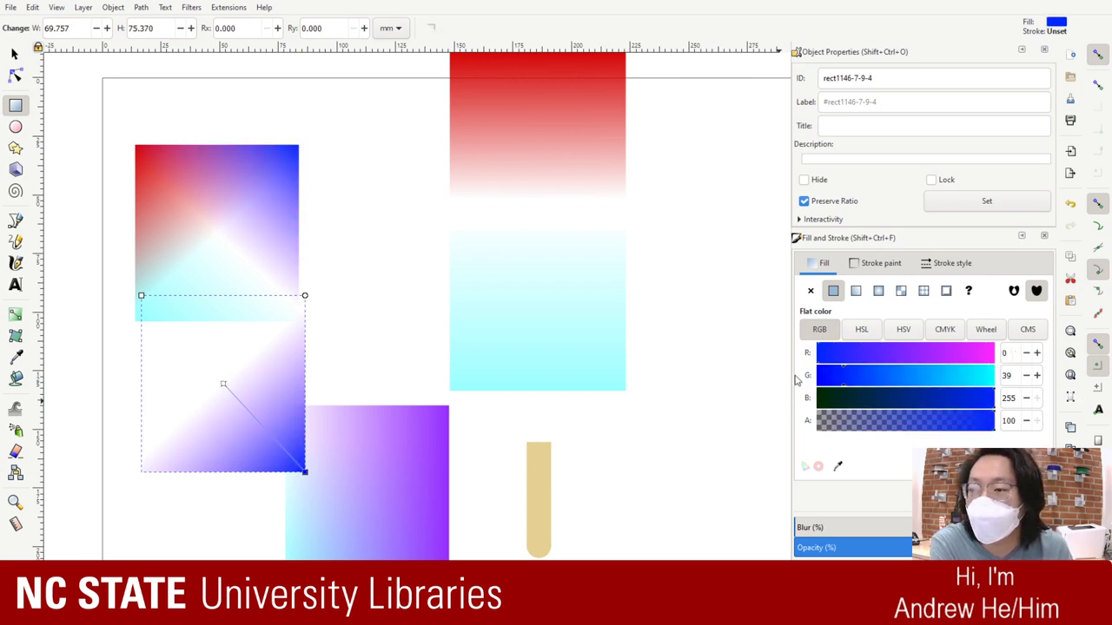
{"action": "key", "text": "ctrl+shift+z"}
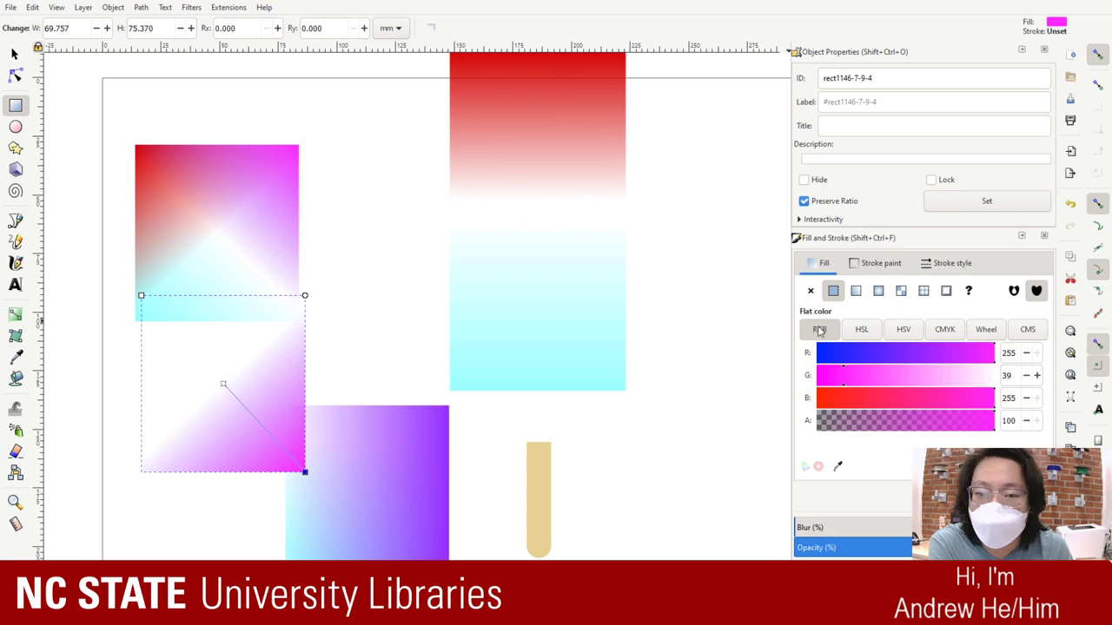
{"action": "key", "text": "ctrl+z"}
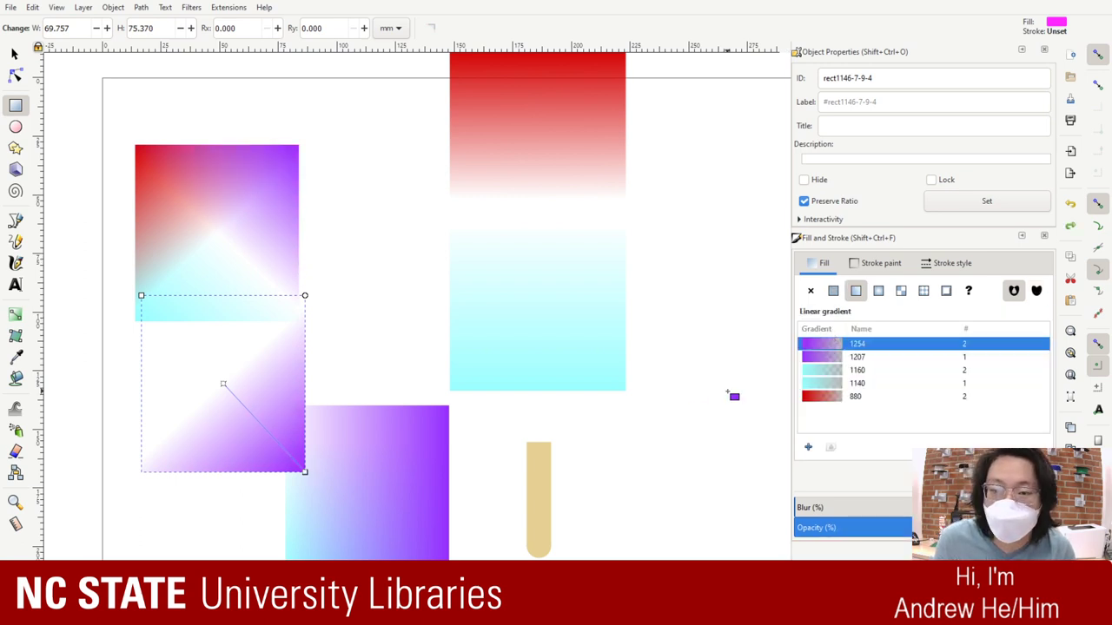
Step: Give the purple copy a flat pink fill by setting red to 255 and green to 182
{"action": "left_click", "coordinate": [397, 356]}
{"action": "left_click", "coordinate": [265, 385]}
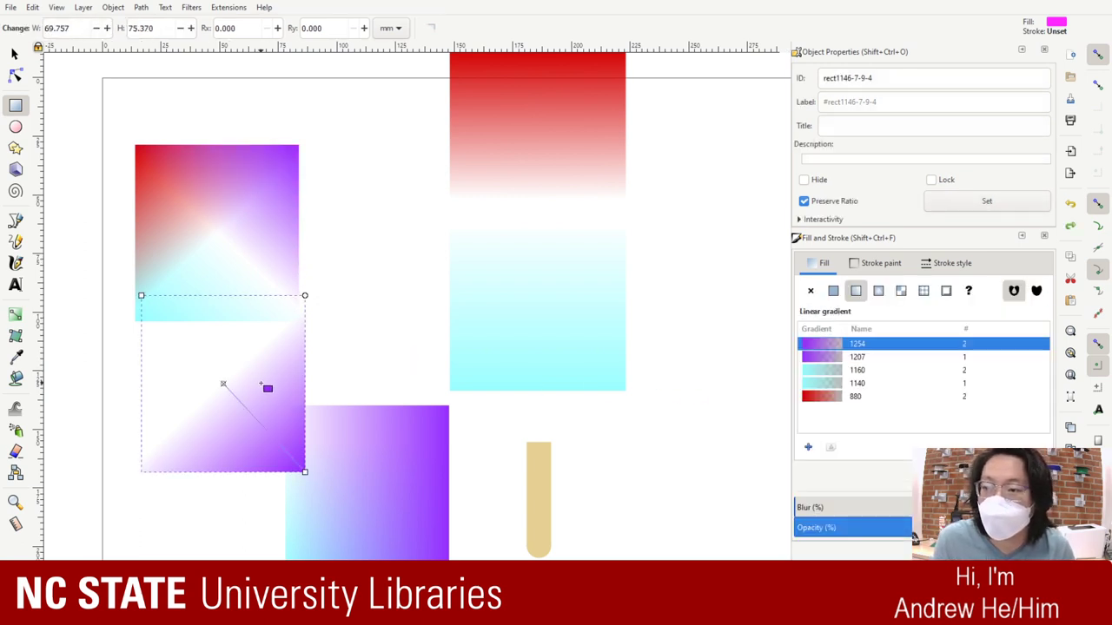
{"action": "left_click", "coordinate": [871, 357]}
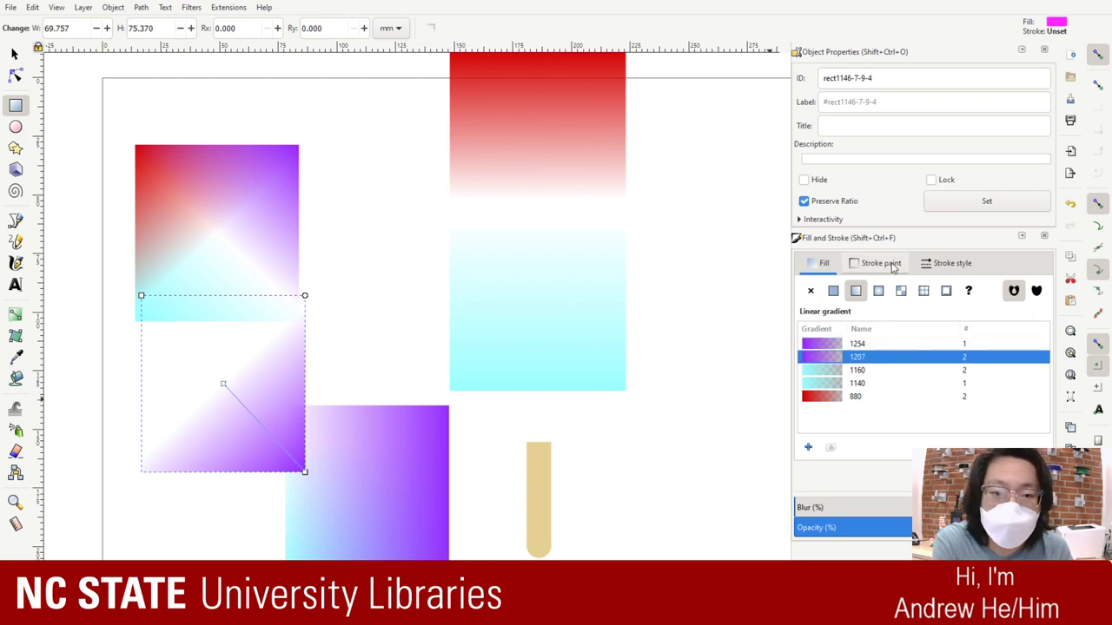
{"action": "left_click", "coordinate": [833, 291]}
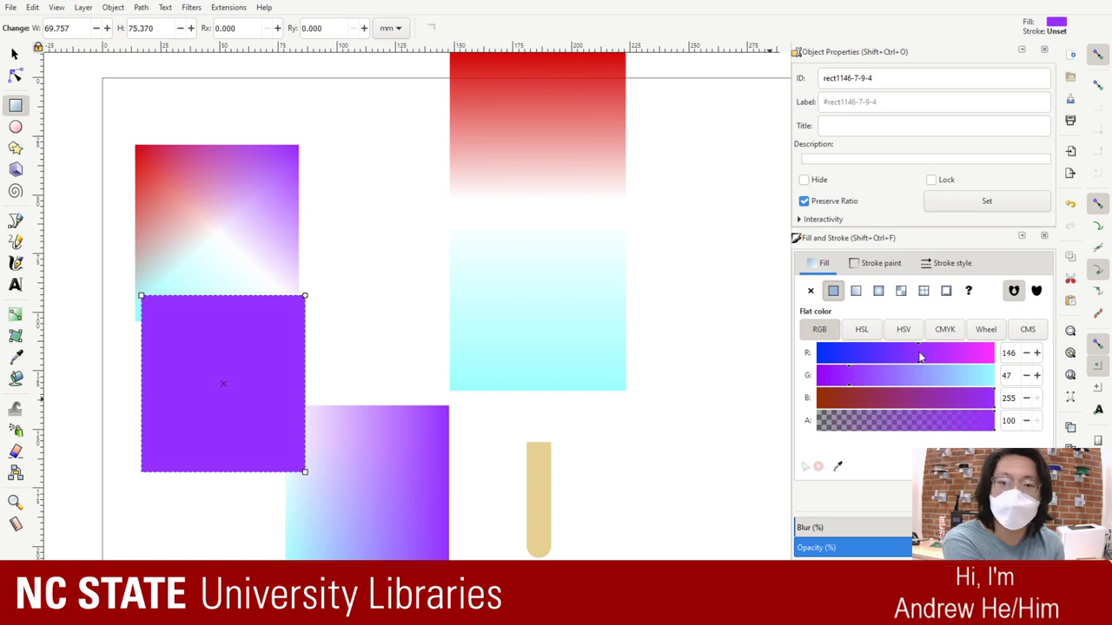
{"action": "left_click_drag", "start_coordinate": [920, 356], "coordinate": [1042, 379]}
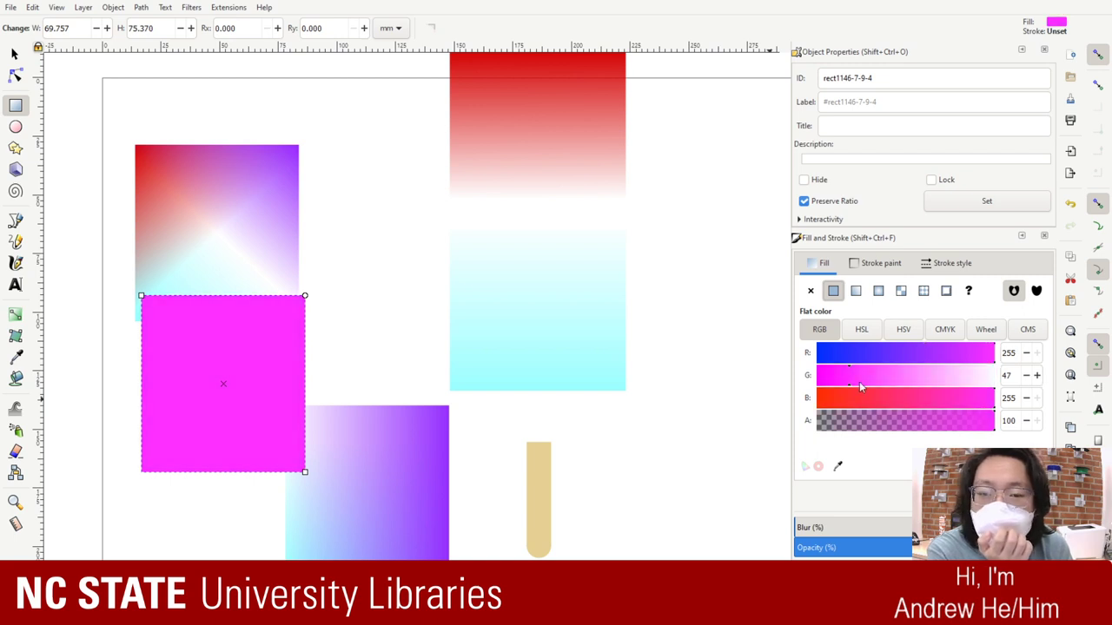
{"action": "left_click_drag", "start_coordinate": [859, 383], "coordinate": [936, 393]}
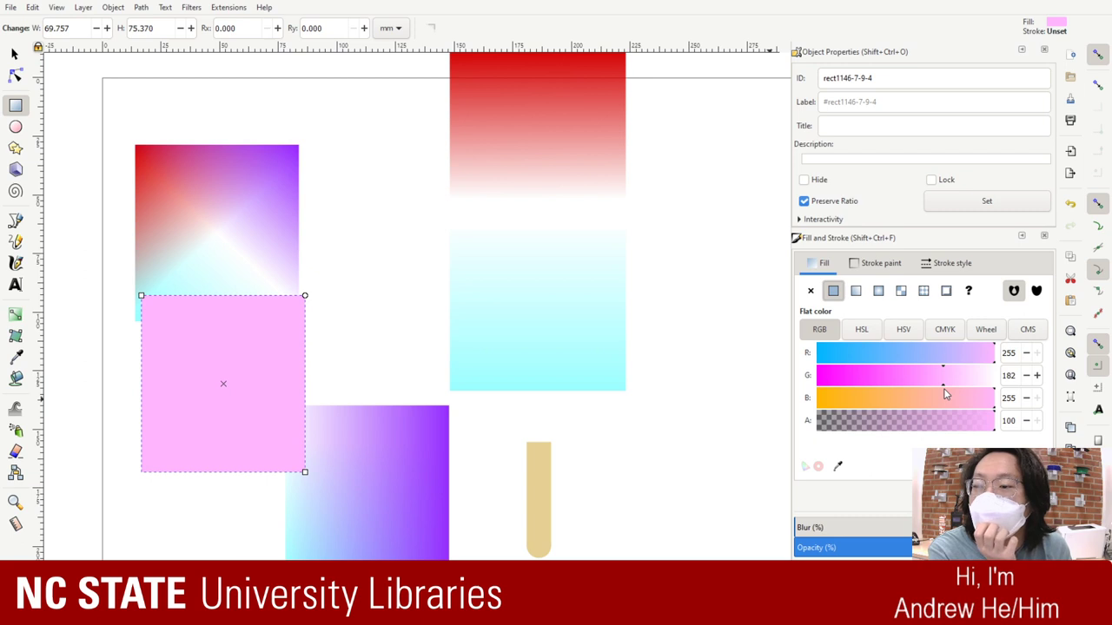
Step: Apply a linear gradient from the pink rectangle's lower-right corner to its center, and place the rectangle exactly on the stack
{"action": "left_click", "coordinate": [856, 292]}
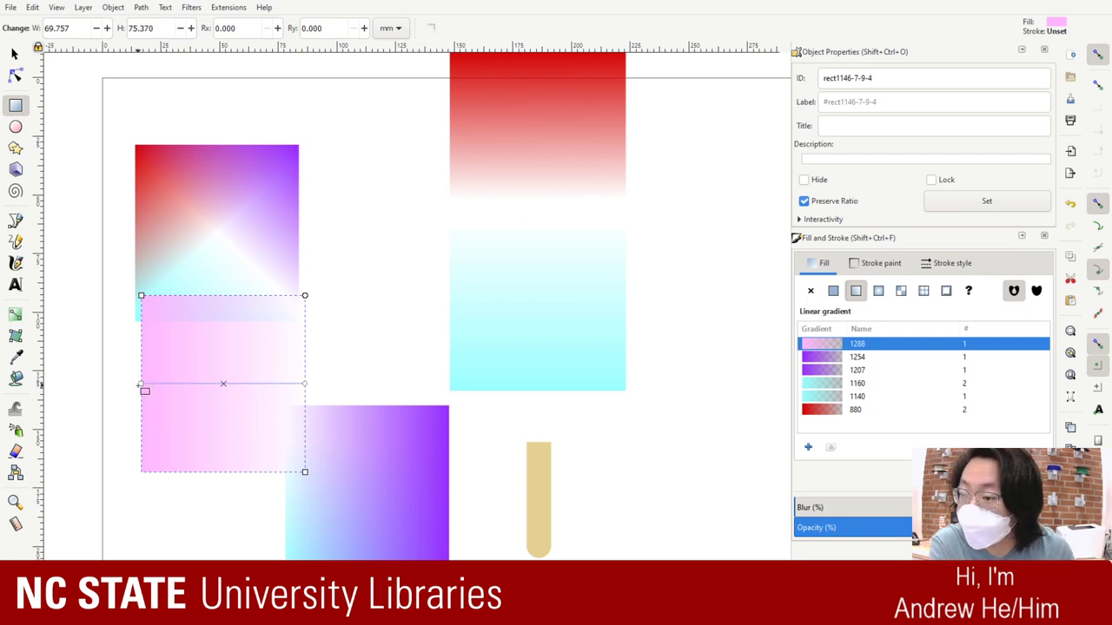
{"action": "left_click_drag", "start_coordinate": [139, 383], "coordinate": [307, 475]}
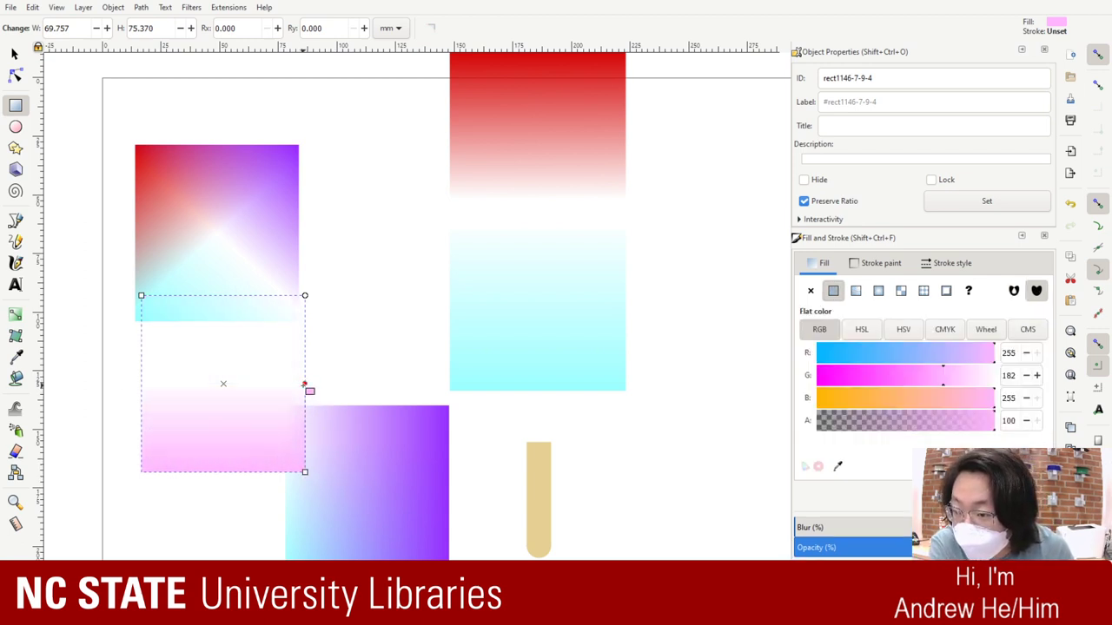
{"action": "left_click_drag", "start_coordinate": [305, 385], "coordinate": [240, 224]}
{"action": "left_click", "coordinate": [12, 53]}
{"action": "left_click", "coordinate": [402, 279]}
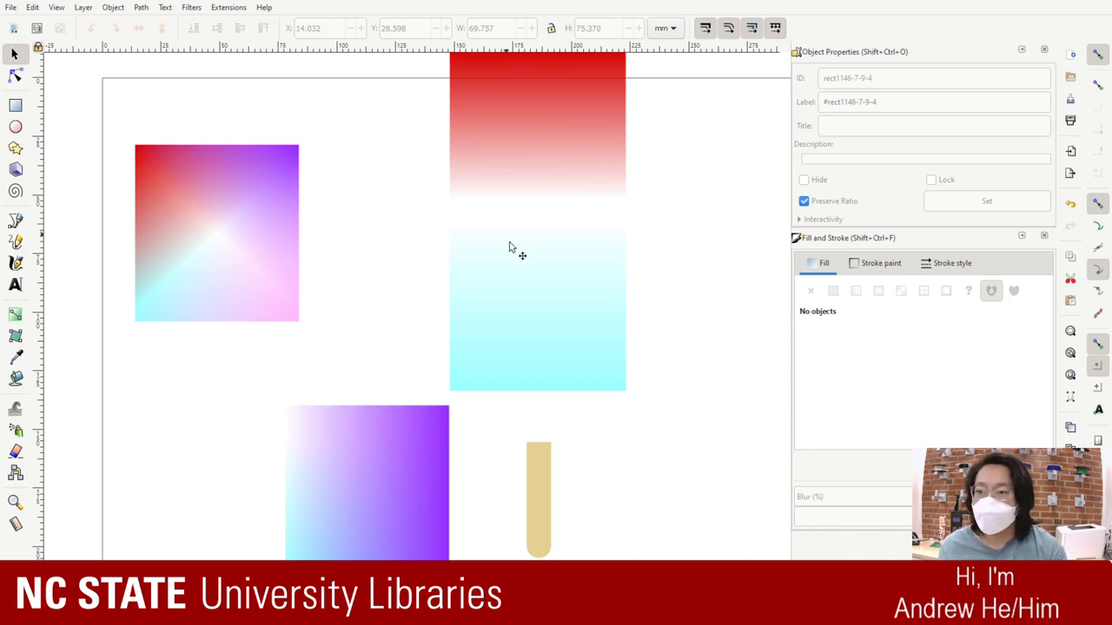
Step: Select the overlapping diagonal gradient rectangles of the four-color stack together
{"action": "key", "text": "ctrl+z"}
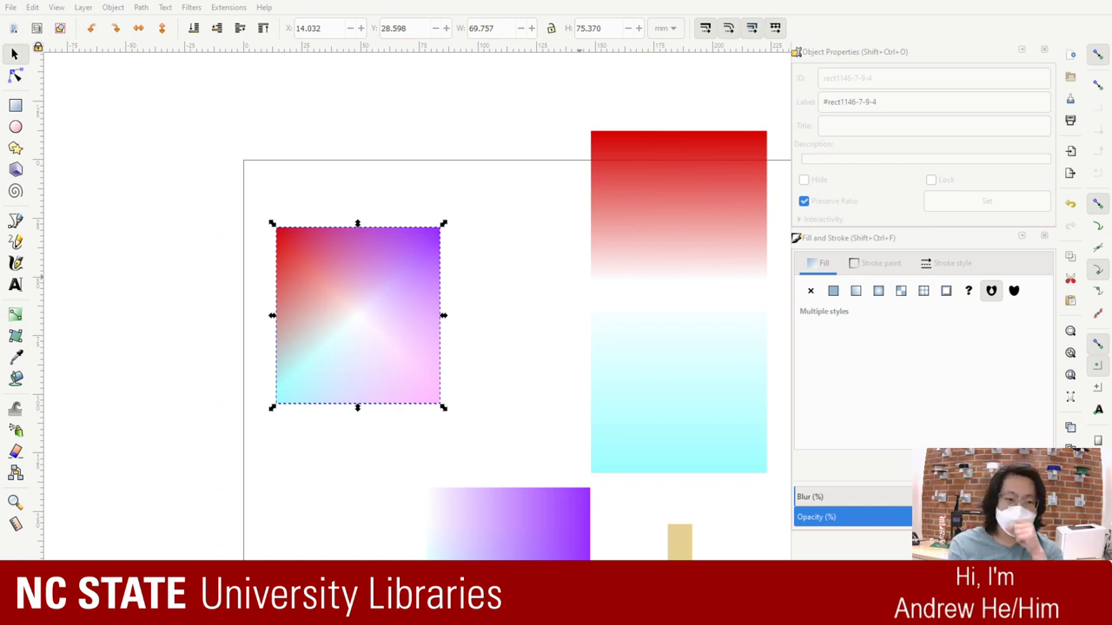
{"action": "key", "text": "Escape"}
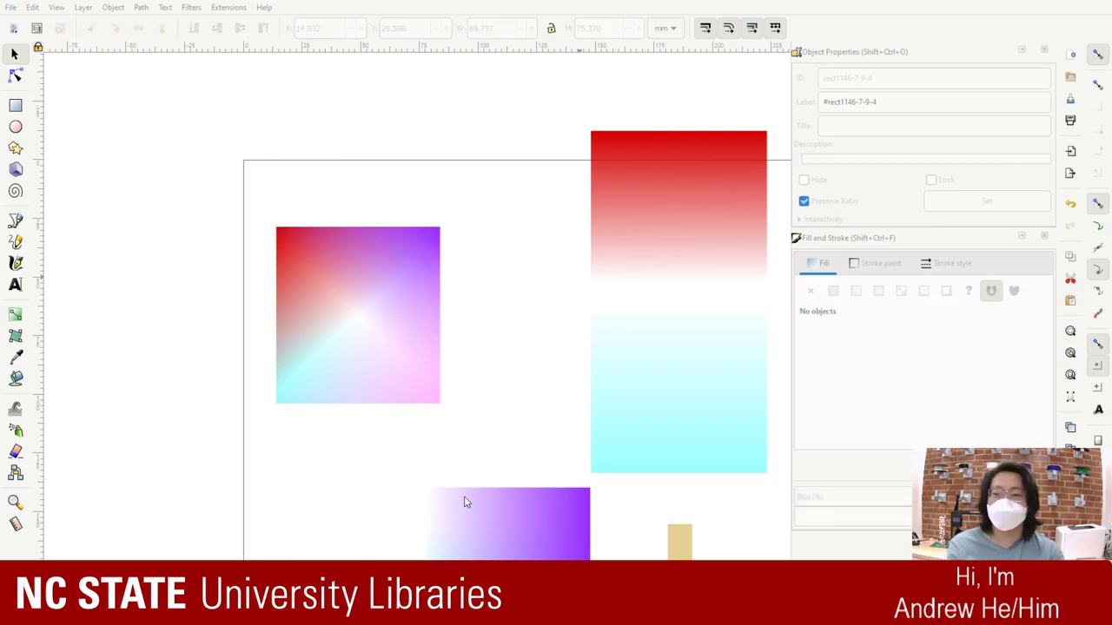
{"action": "key", "text": "Tab"}
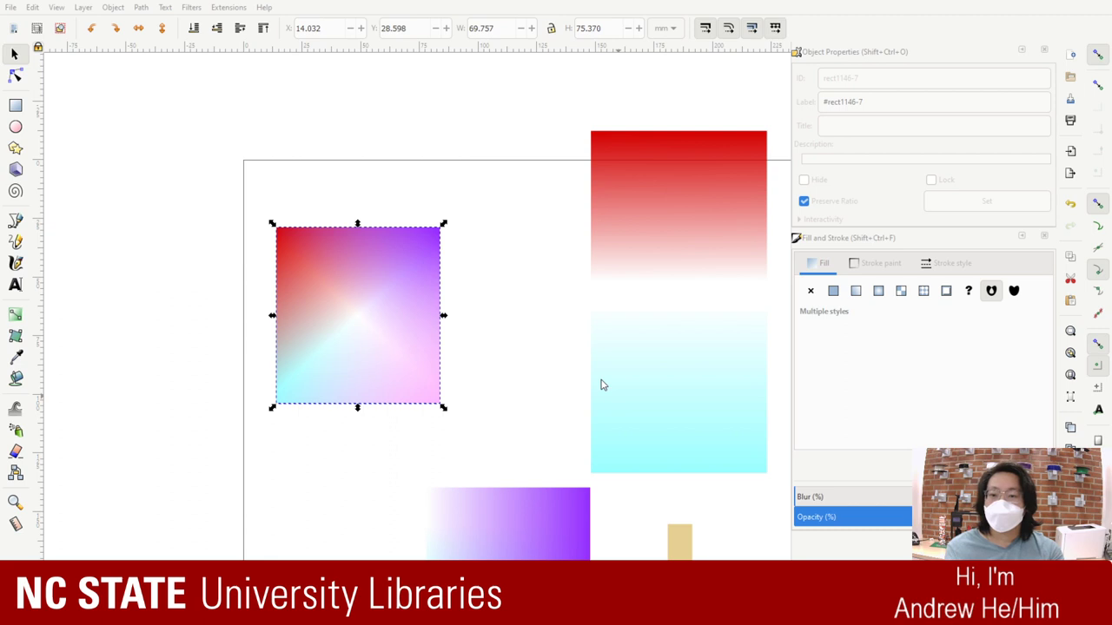
Step: Try deleting the red, cyan and purple gradient shapes and the tan stick, then restore the deleted shapes
{"action": "left_click", "coordinate": [487, 395]}
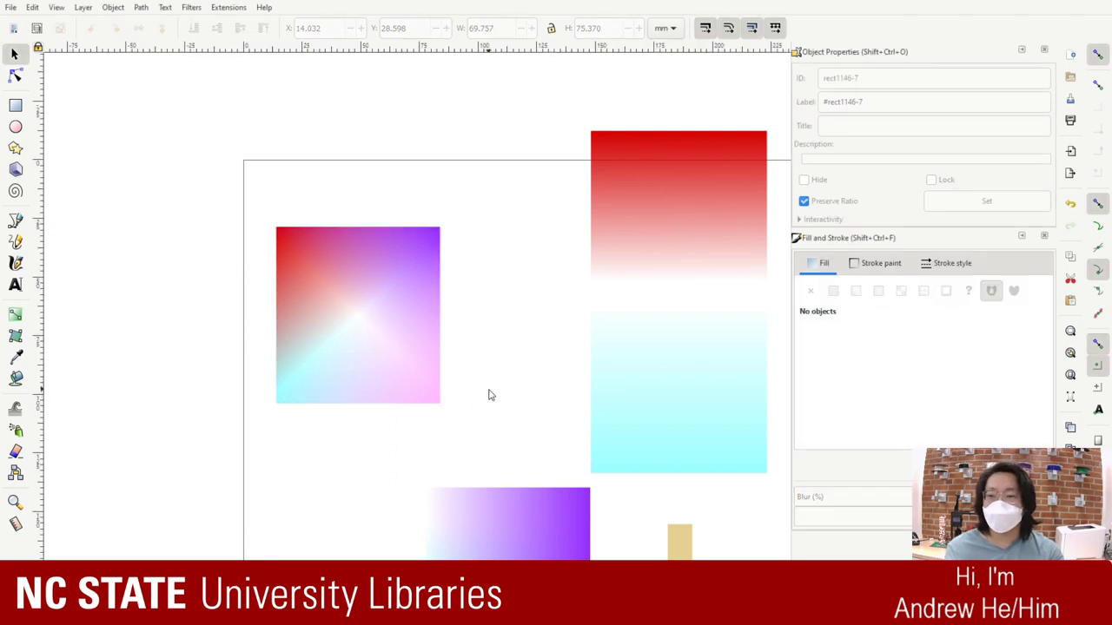
{"action": "scroll", "coordinate": [492, 395], "scroll_direction": "down", "scroll_amount": 3}
{"action": "left_click_drag", "start_coordinate": [758, 545], "coordinate": [529, 74]}
{"action": "scroll", "coordinate": [608, 501], "scroll_direction": "up", "scroll_amount": 2}
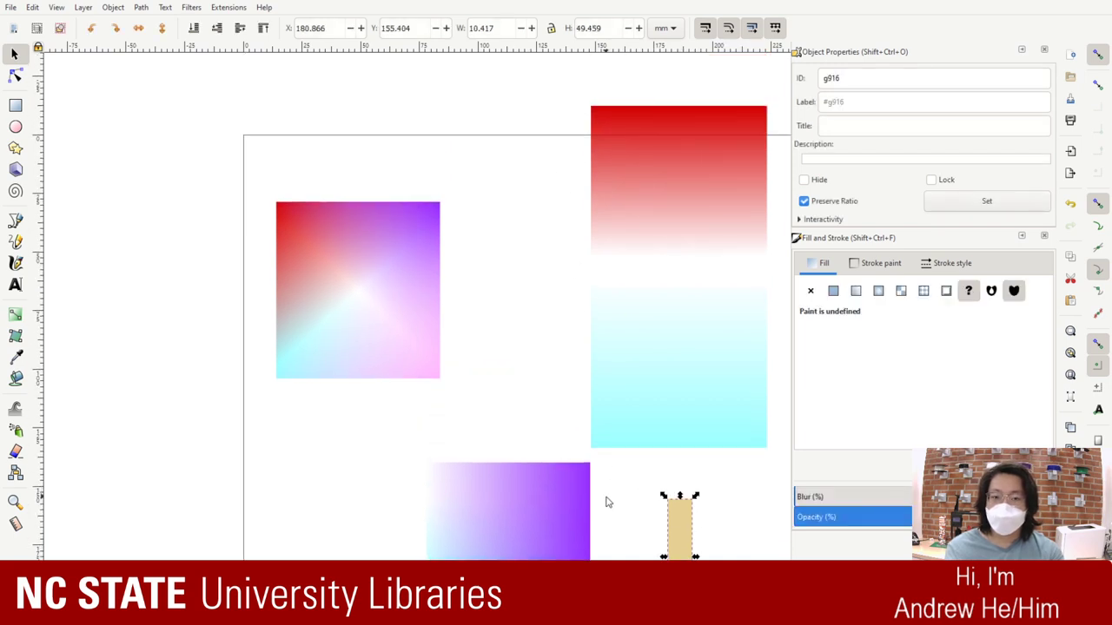
{"action": "key", "text": "minus"}
{"action": "key", "text": "minus"}
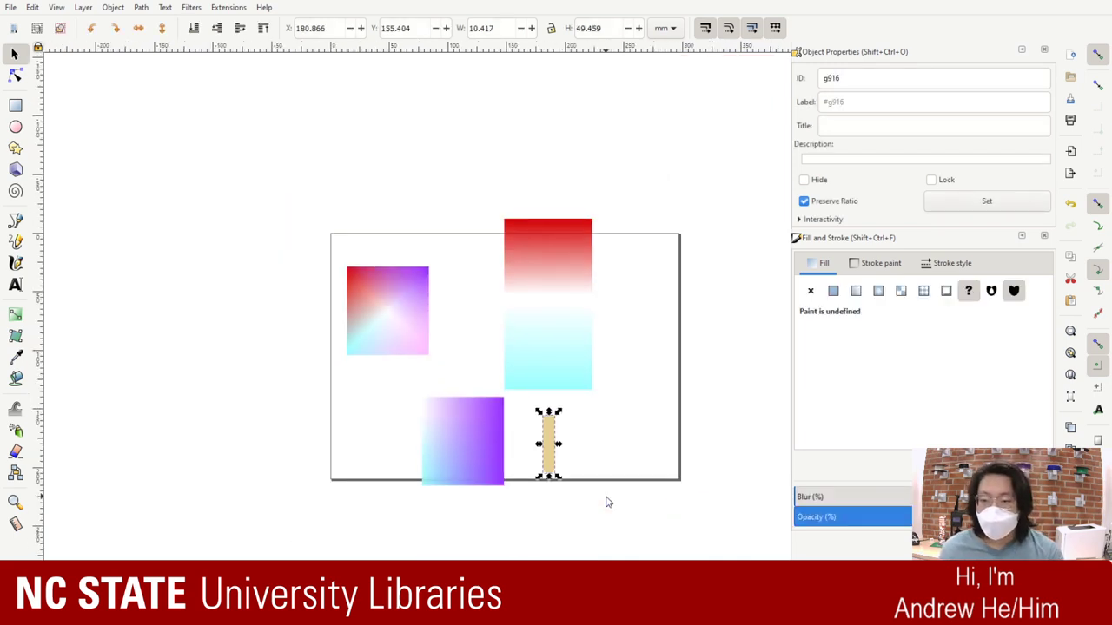
{"action": "left_click", "coordinate": [608, 502]}
{"action": "left_click_drag", "start_coordinate": [642, 507], "coordinate": [414, 180]}
{"action": "key", "text": "Delete"}
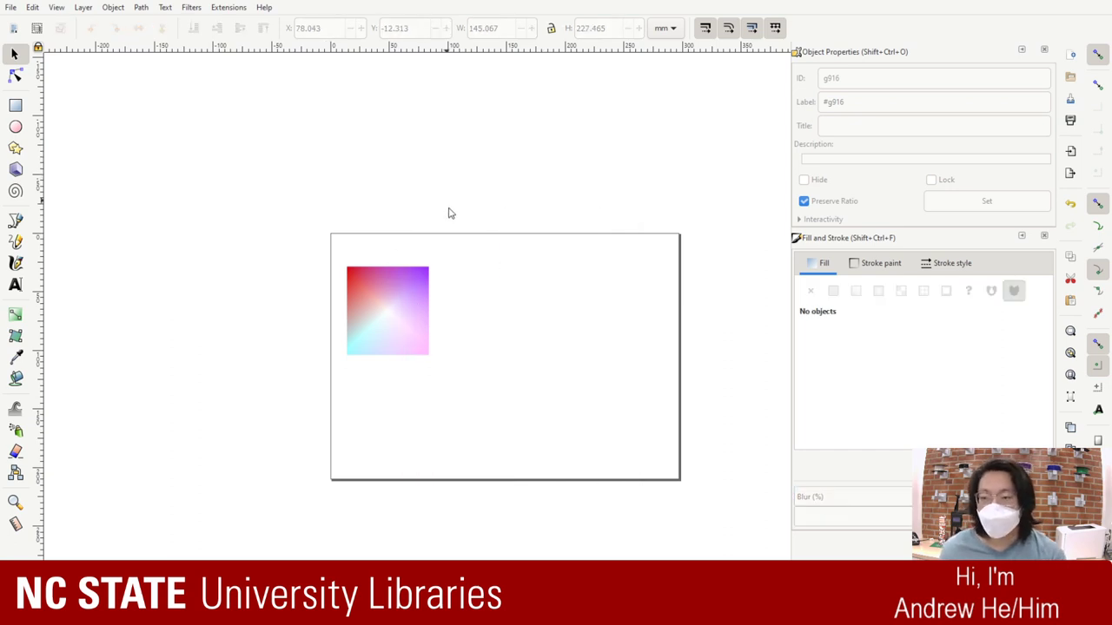
{"action": "left_click", "coordinate": [405, 294]}
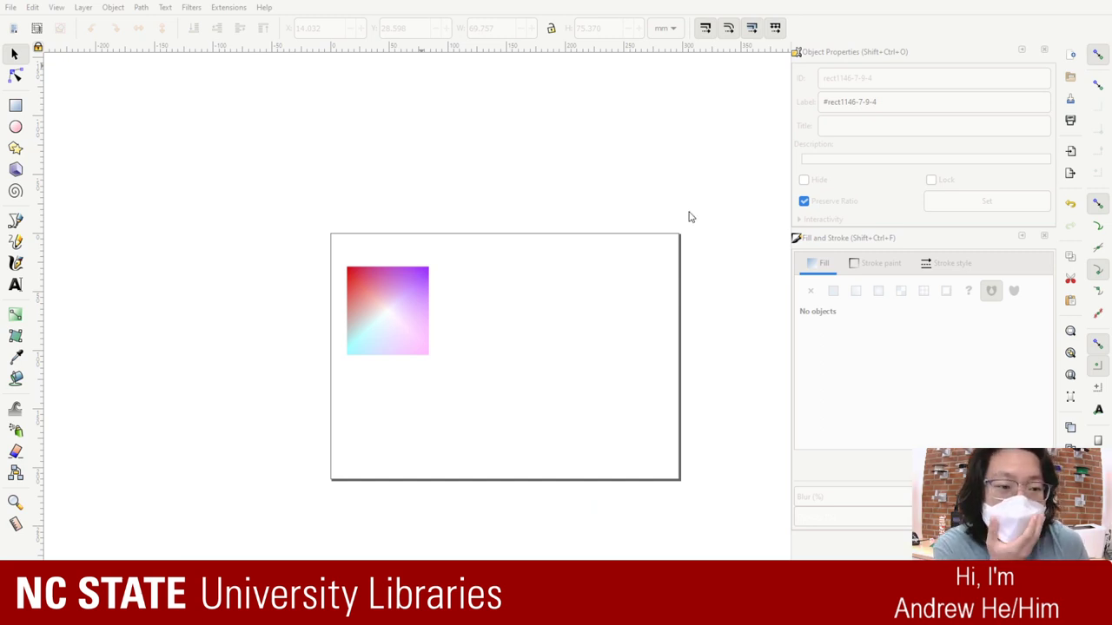
{"action": "left_click", "coordinate": [591, 302]}
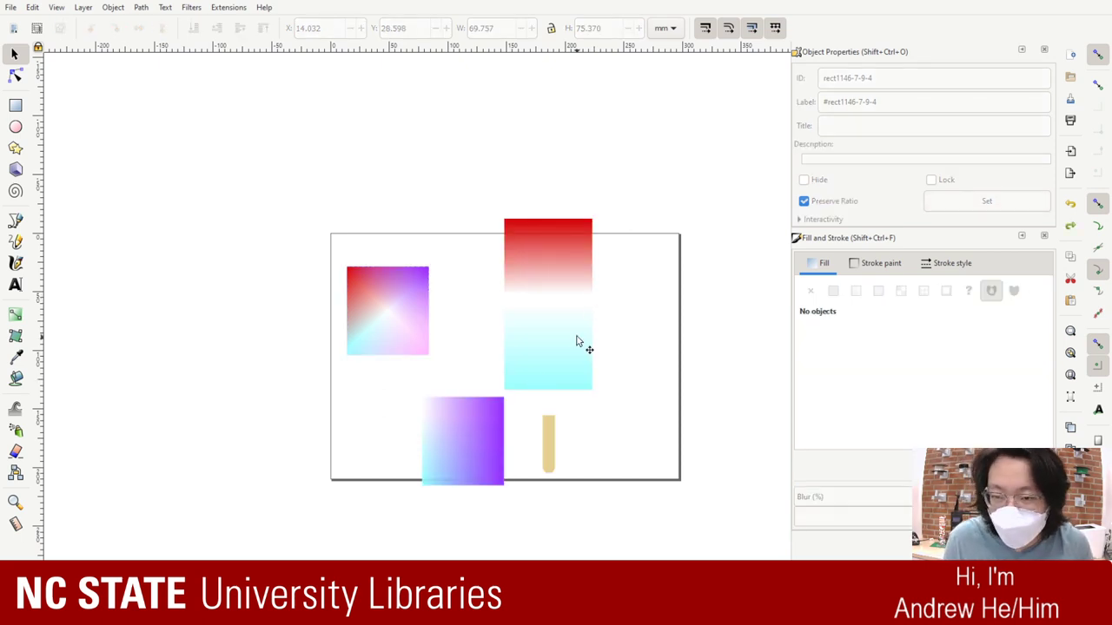
Step: Delete the multicolour gradient square and the purple gradient square, keeping the red and cyan rectangles and the tan stick
{"action": "left_click", "coordinate": [577, 342]}
{"action": "left_click", "coordinate": [544, 240]}
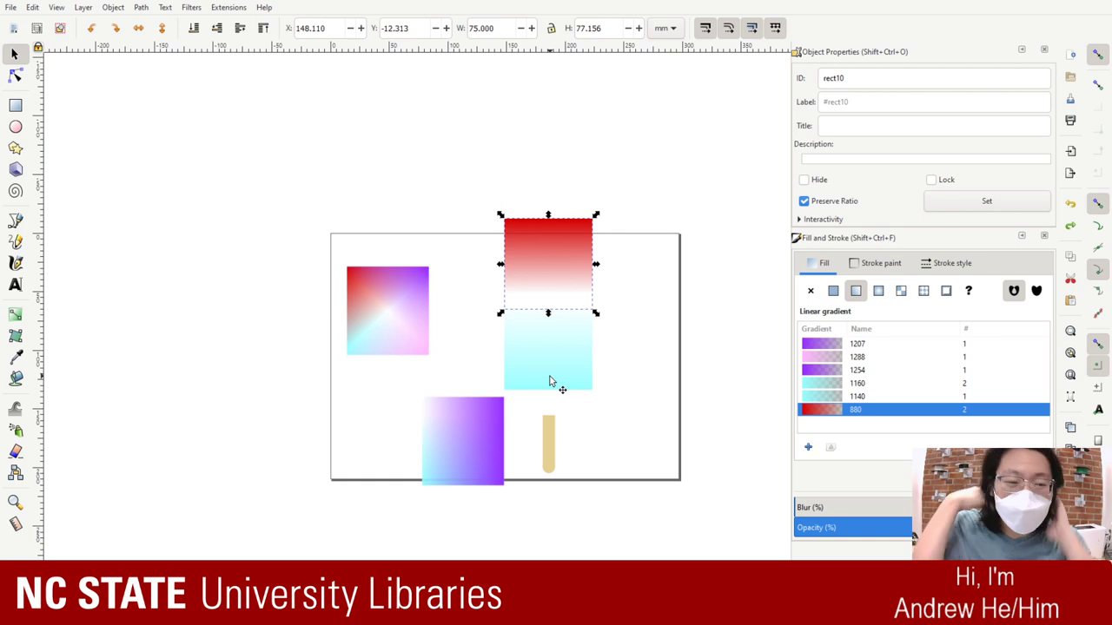
{"action": "left_click", "coordinate": [629, 359]}
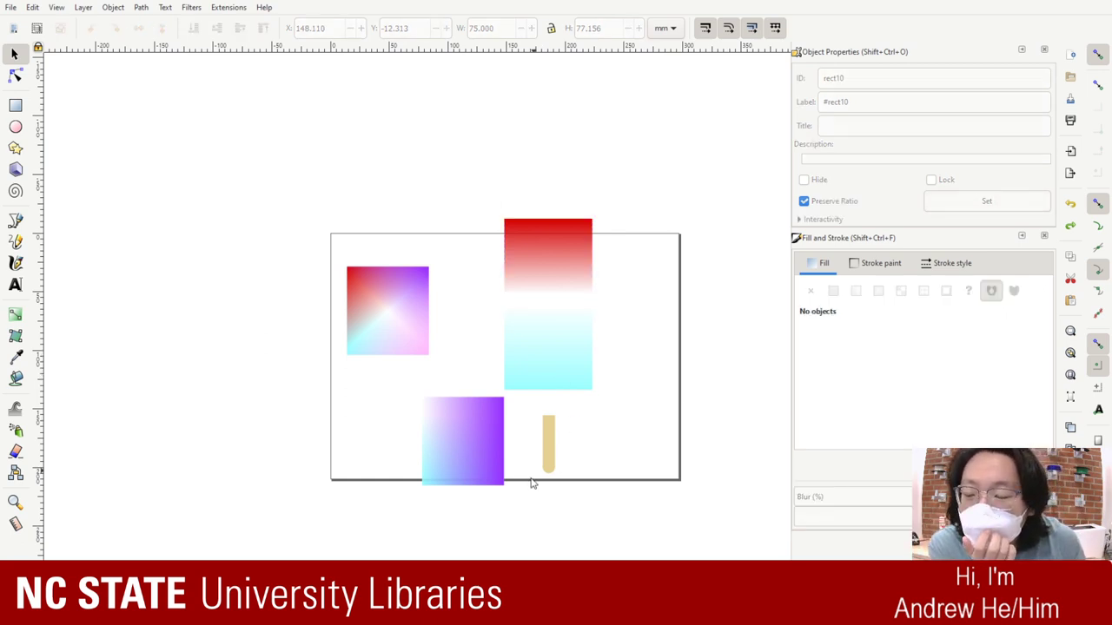
{"action": "mouse_move", "coordinate": [547, 558]}
{"action": "left_mouse_down"}
{"action": "mouse_move", "coordinate": [483, 496]}
{"action": "mouse_move", "coordinate": [288, 251]}
{"action": "mouse_move", "coordinate": [339, 290]}
{"action": "mouse_move", "coordinate": [315, 251]}
{"action": "left_mouse_up"}
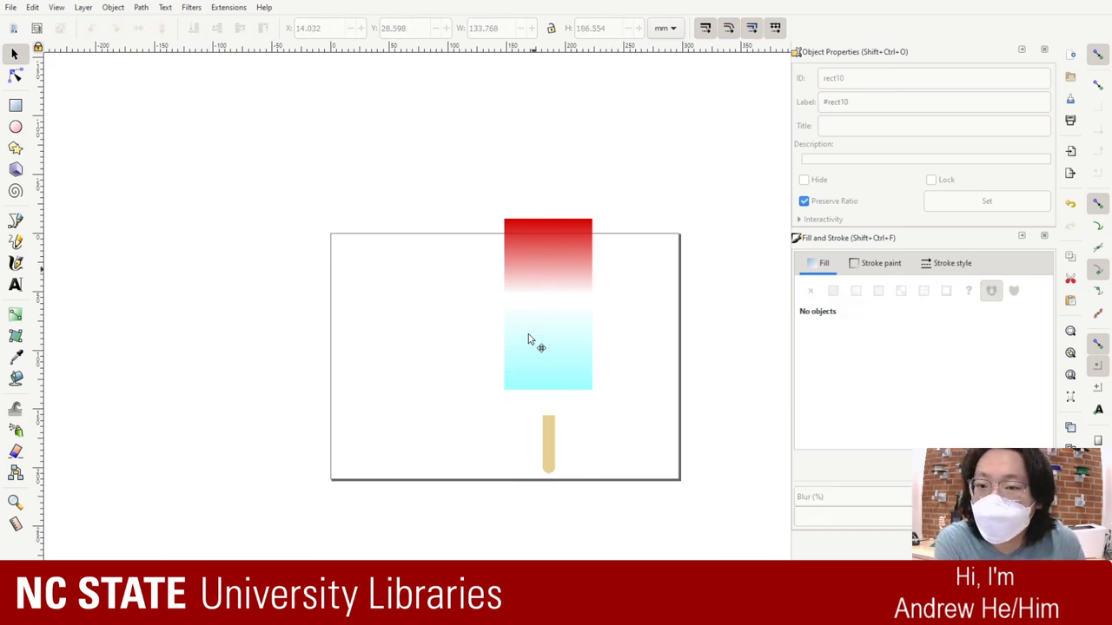
Step: Try repositioning the red rectangle, the cyan rectangle and the tan stick individually on the page
{"action": "mouse_move", "coordinate": [531, 287]}
{"action": "left_mouse_down"}
{"action": "mouse_move", "coordinate": [532, 330]}
{"action": "mouse_move", "coordinate": [532, 306]}
{"action": "left_mouse_up"}
{"action": "mouse_move", "coordinate": [570, 392]}
{"action": "left_mouse_down"}
{"action": "mouse_move", "coordinate": [556, 405]}
{"action": "mouse_move", "coordinate": [550, 396]}
{"action": "mouse_move", "coordinate": [563, 405]}
{"action": "left_mouse_up"}
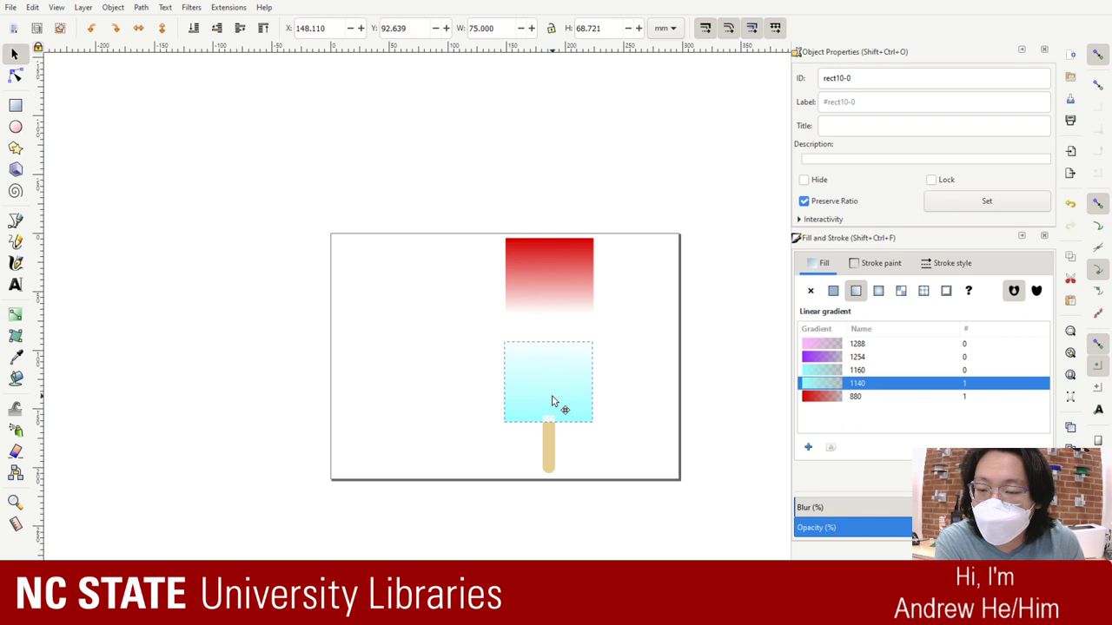
{"action": "left_click", "coordinate": [626, 415]}
{"action": "left_click_drag", "start_coordinate": [543, 469], "coordinate": [405, 449]}
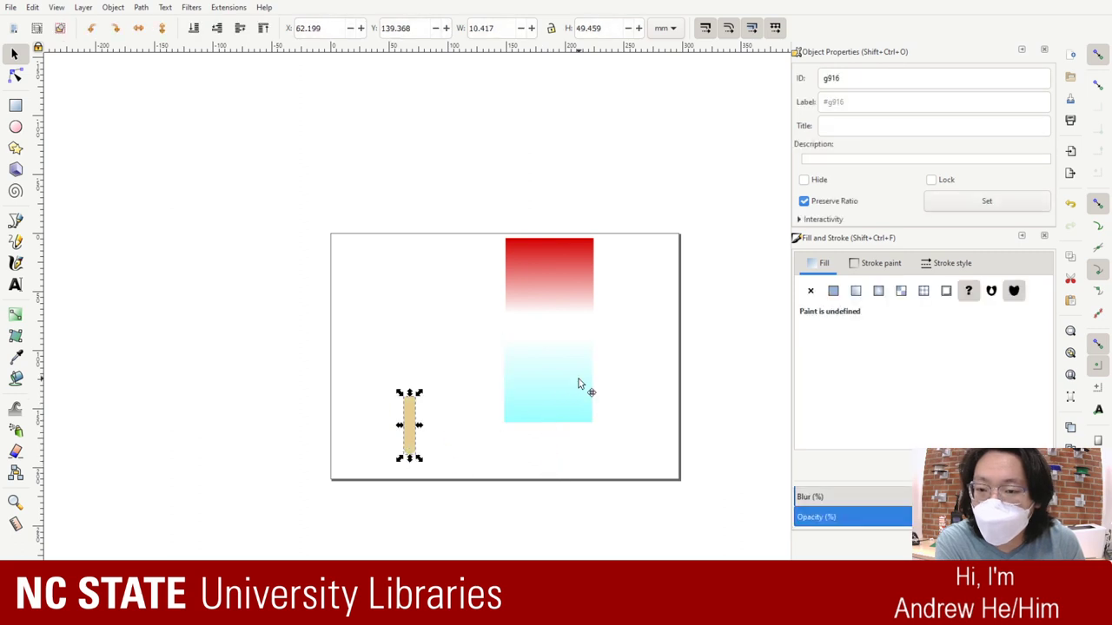
{"action": "left_click", "coordinate": [579, 379]}
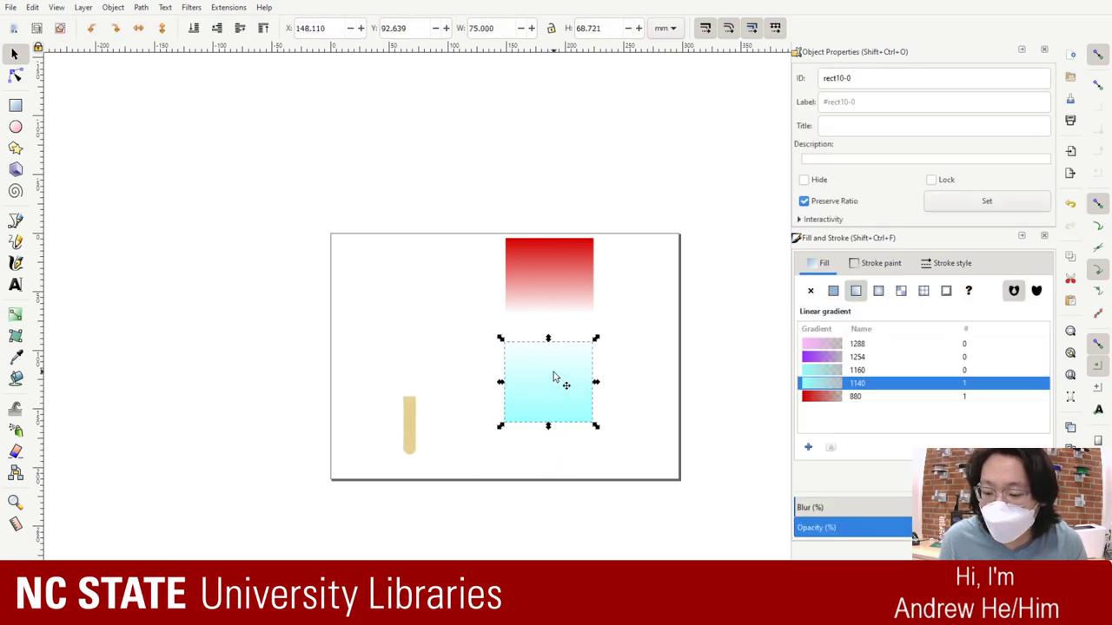
Step: Undo the separate moves of the red rectangle, the cyan rectangle and the tan stick
{"action": "key", "text": "ctrl+z"}
{"action": "key", "text": "ctrl+z"}
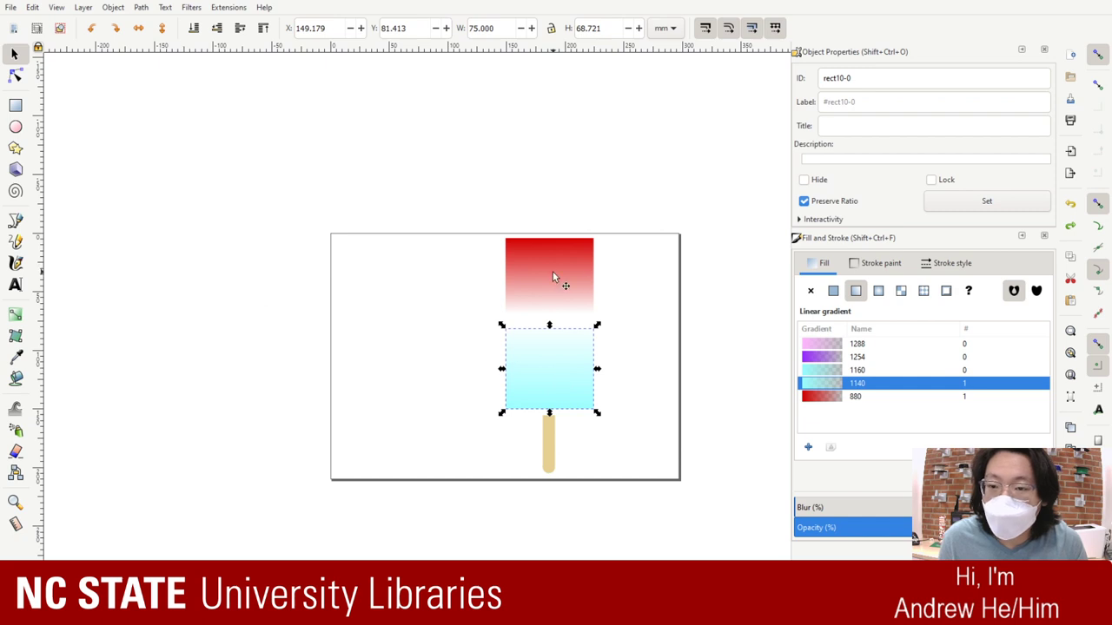
{"action": "key", "text": "ctrl+z"}
{"action": "key", "text": "ctrl+z"}
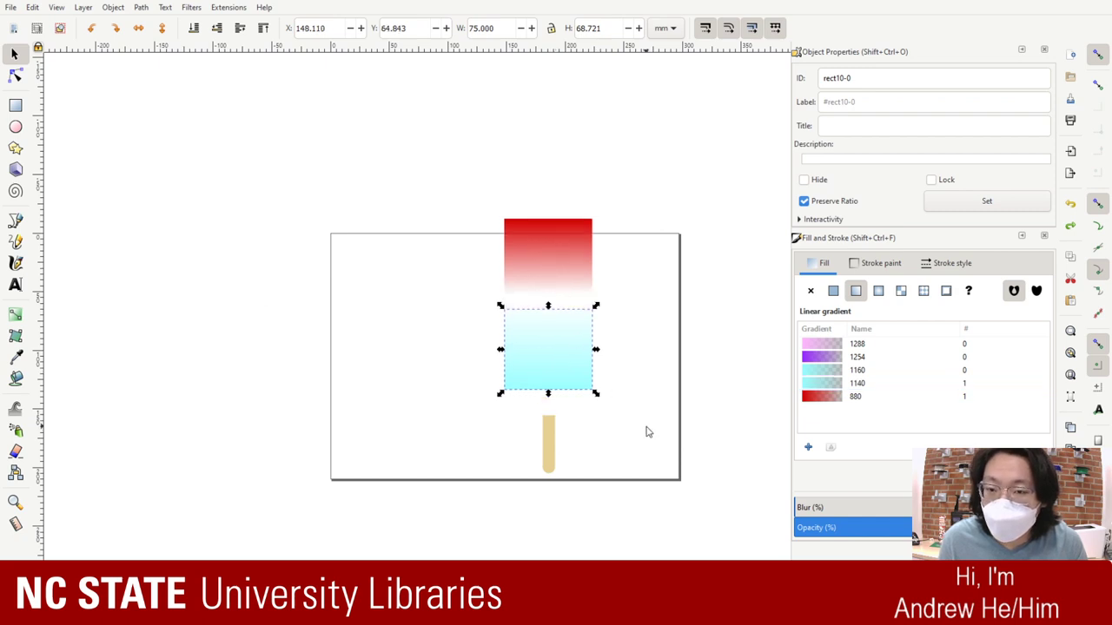
Step: Group the red and cyan gradient rectangles and move the group inside the page to about X 62, Y 27 mm
{"action": "left_click", "coordinate": [646, 432]}
{"action": "left_click", "coordinate": [563, 368]}
{"action": "left_click", "coordinate": [538, 254], "text": "shift"}
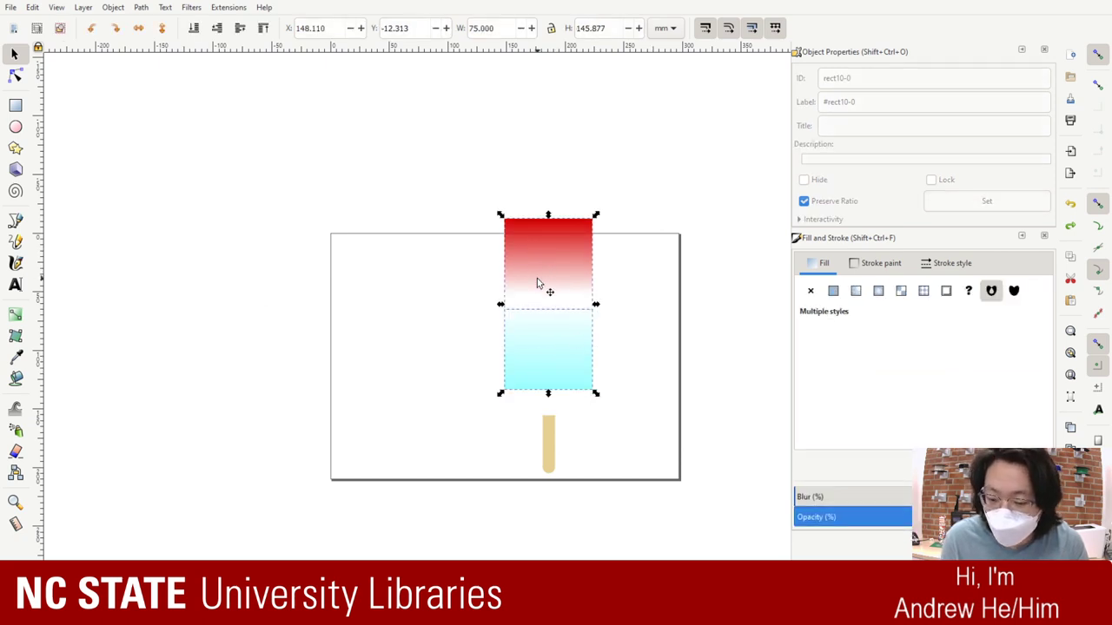
{"action": "key", "text": "ctrl+g"}
{"action": "left_click_drag", "start_coordinate": [538, 282], "coordinate": [434, 334]}
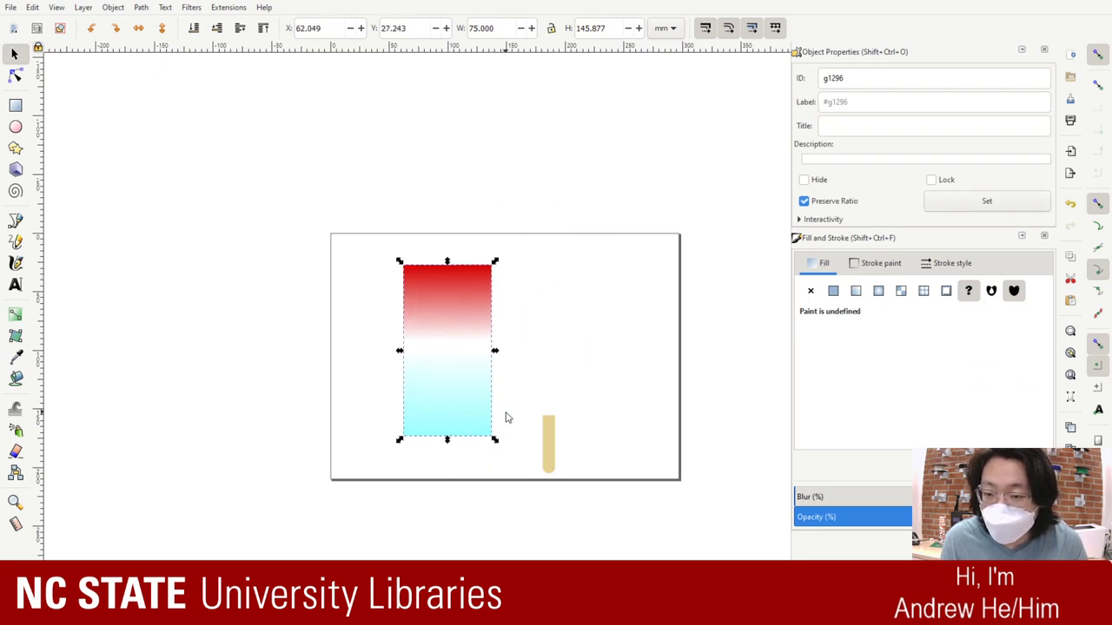
{"action": "left_click", "coordinate": [614, 345]}
{"action": "left_click_drag", "start_coordinate": [579, 469], "coordinate": [350, 264]}
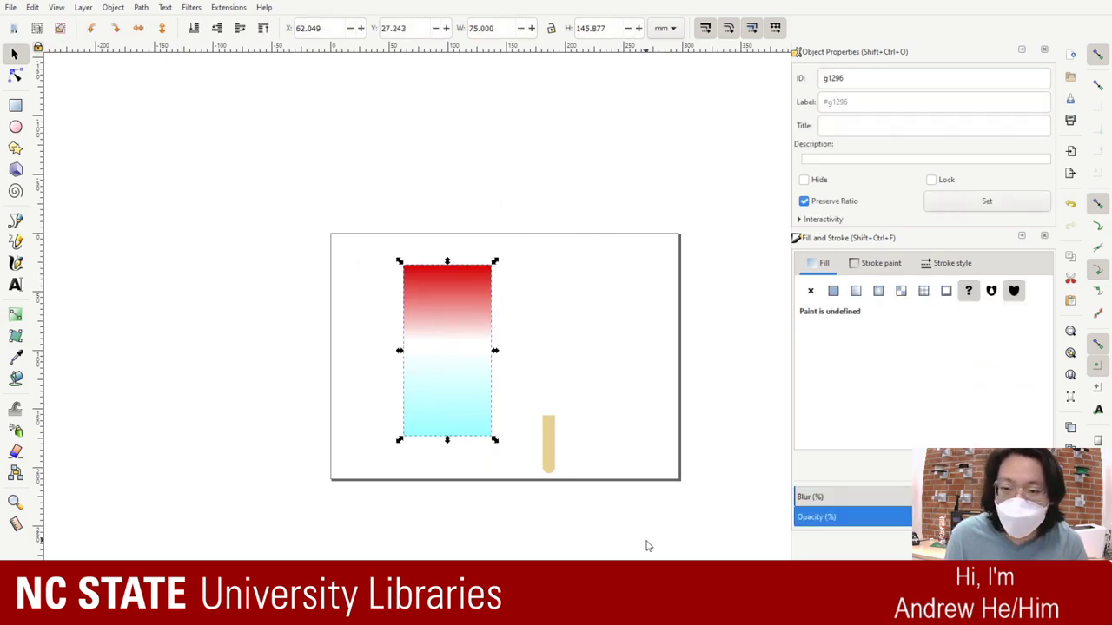
{"action": "left_click_drag", "start_coordinate": [646, 542], "coordinate": [224, 111]}
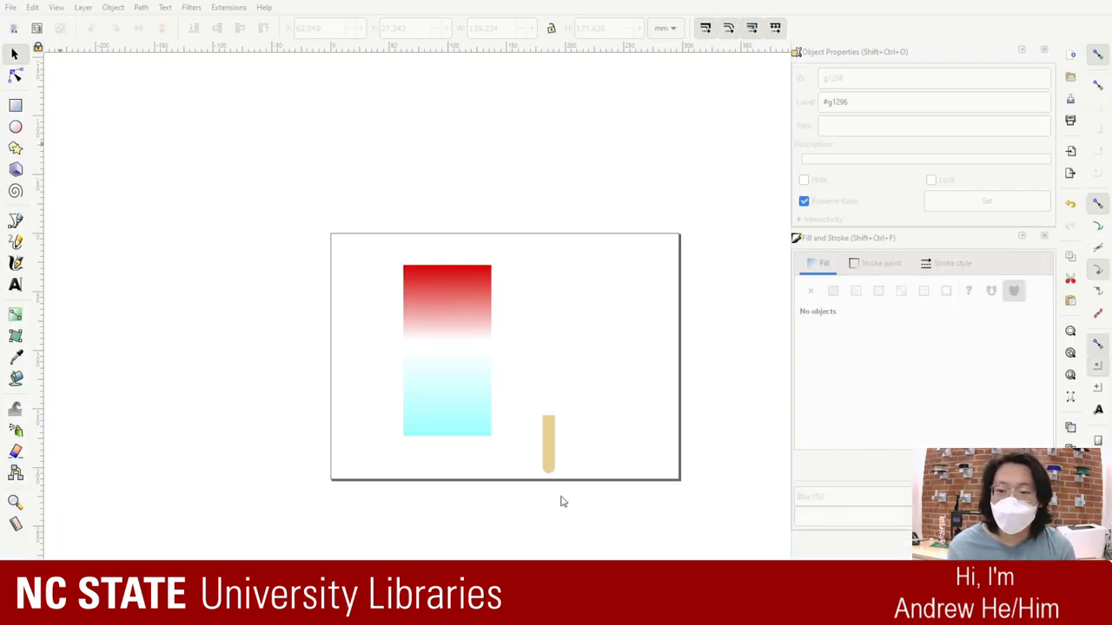
{"action": "left_click", "coordinate": [548, 460]}
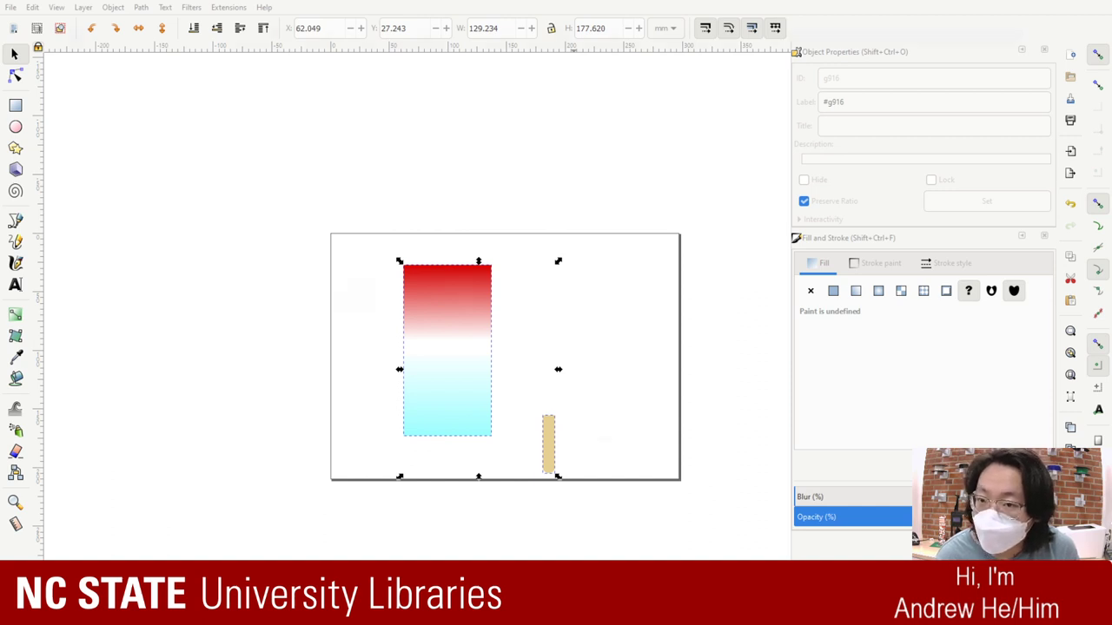
Step: Switch to the browser, return to the Ink/Stitch Hidden Features page and select the setting name embroider_end_row_spacing_mm under Color Blending
{"action": "key", "text": "alt+Tab"}
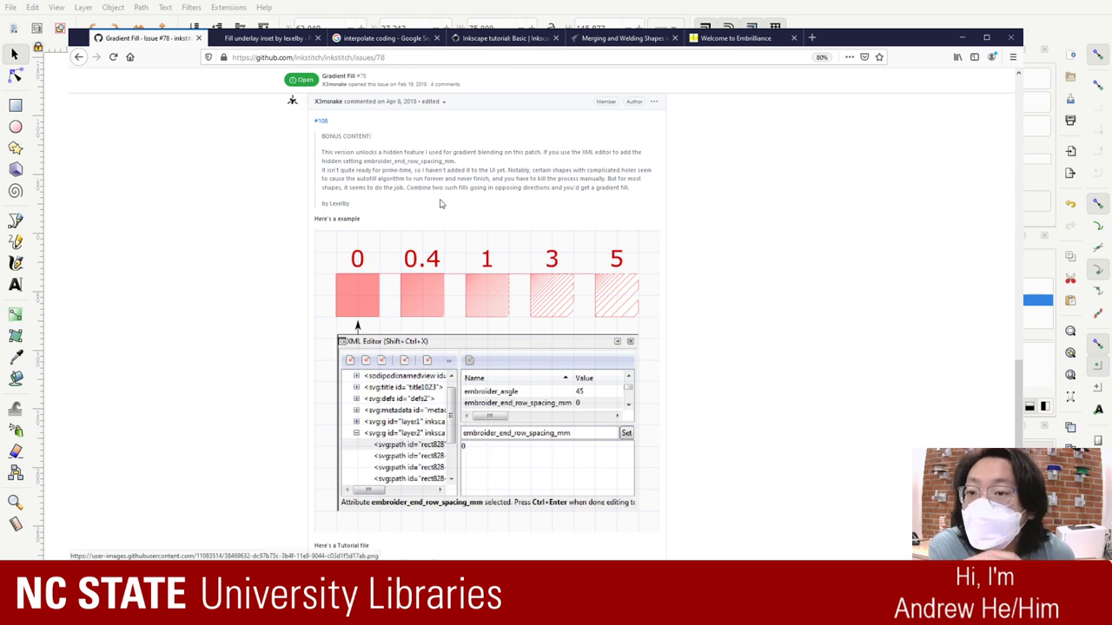
{"action": "left_click", "coordinate": [79, 56]}
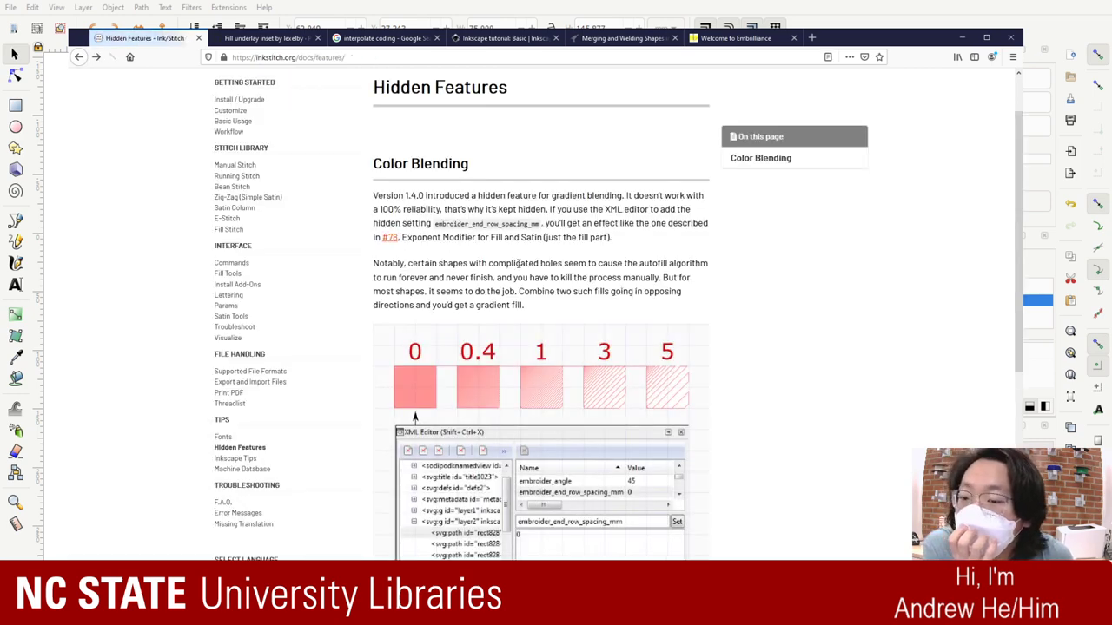
{"action": "scroll", "coordinate": [520, 267], "scroll_direction": "up", "scroll_amount": 3}
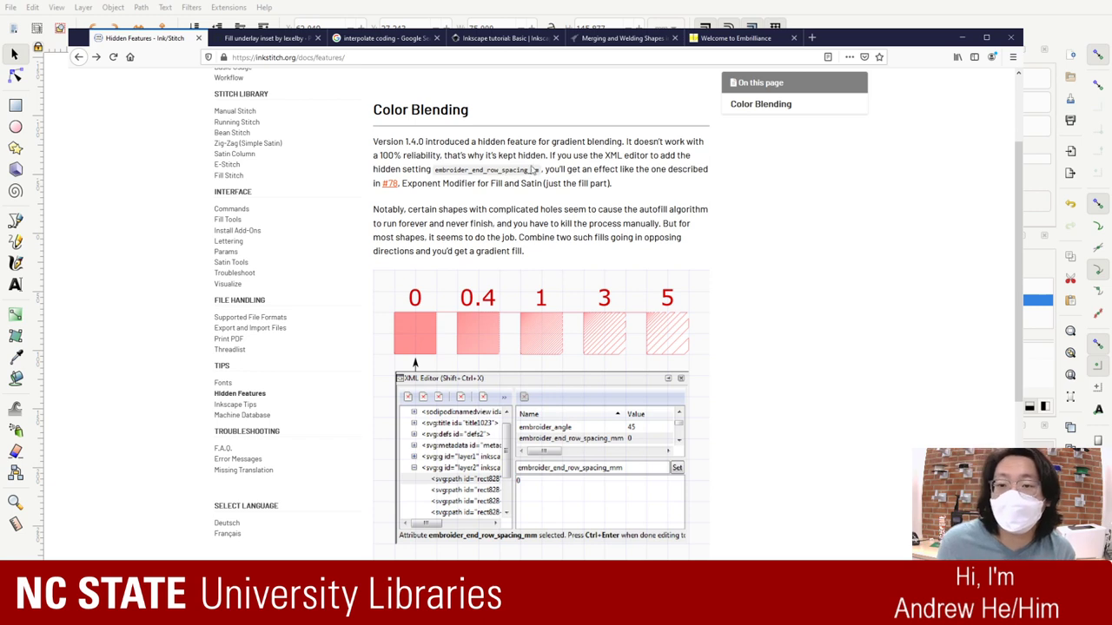
{"action": "left_click_drag", "start_coordinate": [540, 170], "coordinate": [410, 172]}
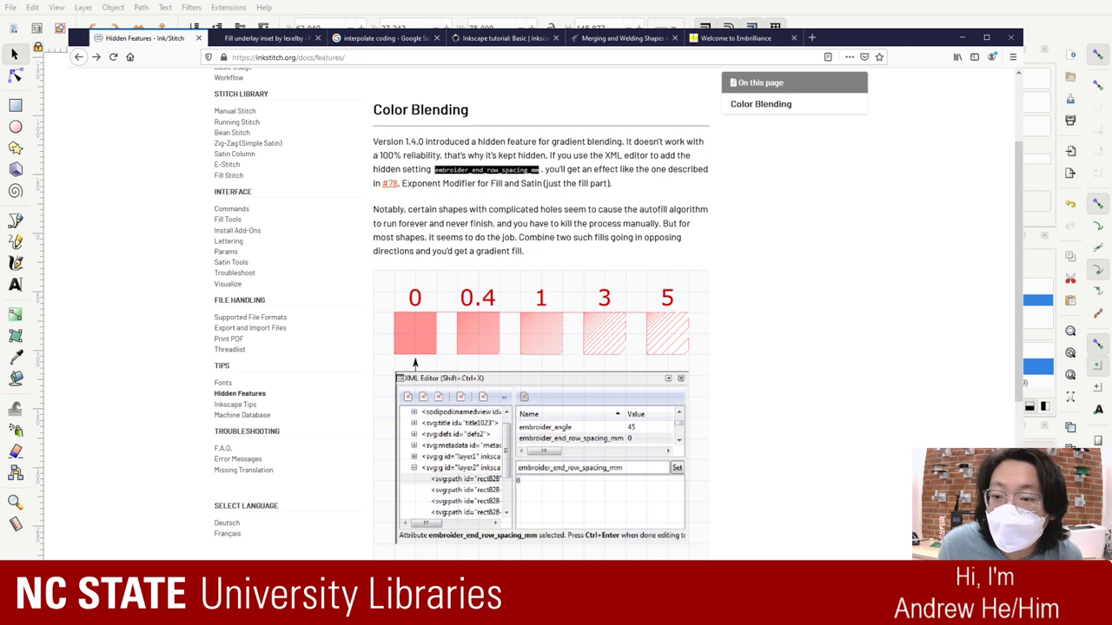
Step: Switch back to Inkscape and set the rectangle group's embroider_end_row_spacing_mm attribute to 0
{"action": "key", "text": "alt+Tab"}
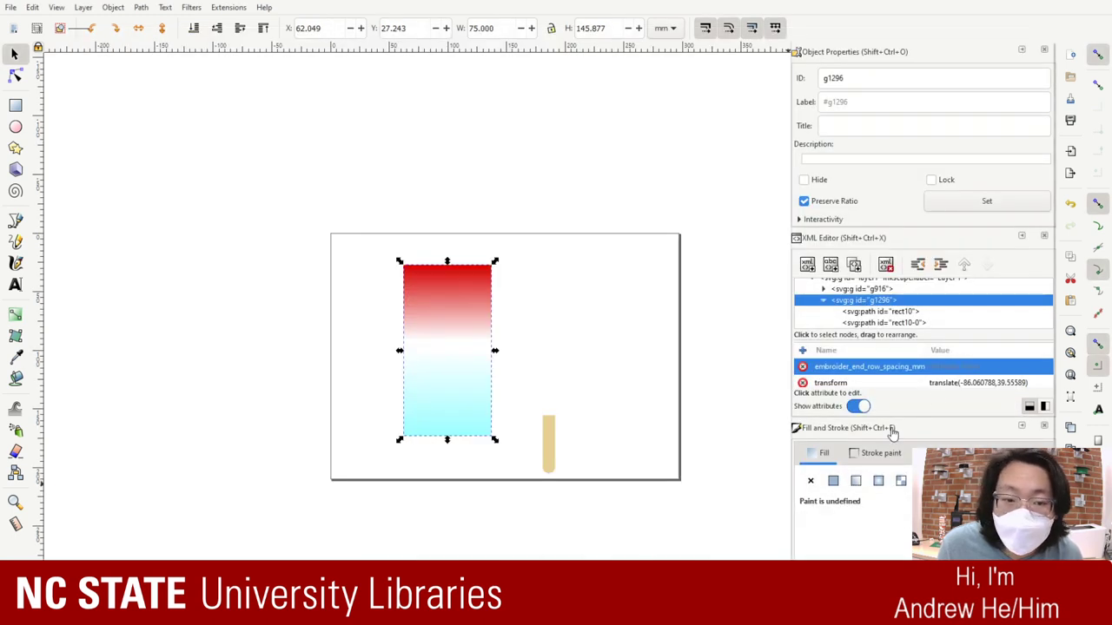
{"action": "left_click", "coordinate": [947, 367]}
{"action": "type", "text": "0"}
{"action": "key", "text": "Return"}
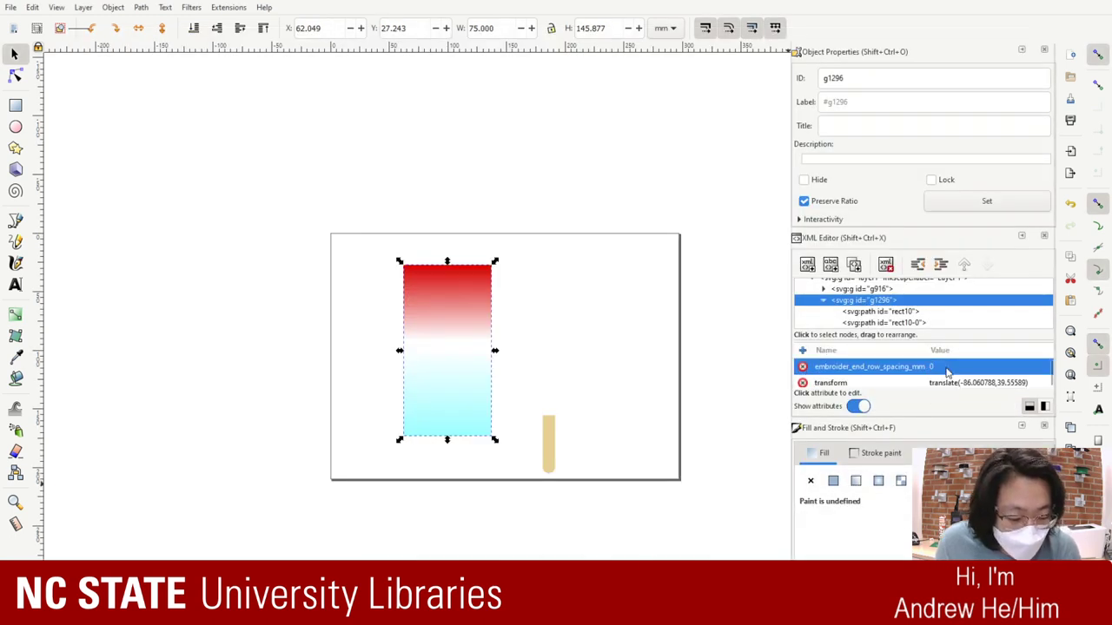
Step: Change the rectangle group's embroider_end_row_spacing_mm attribute to 00.25 and deselect the group
{"action": "key", "text": "3"}
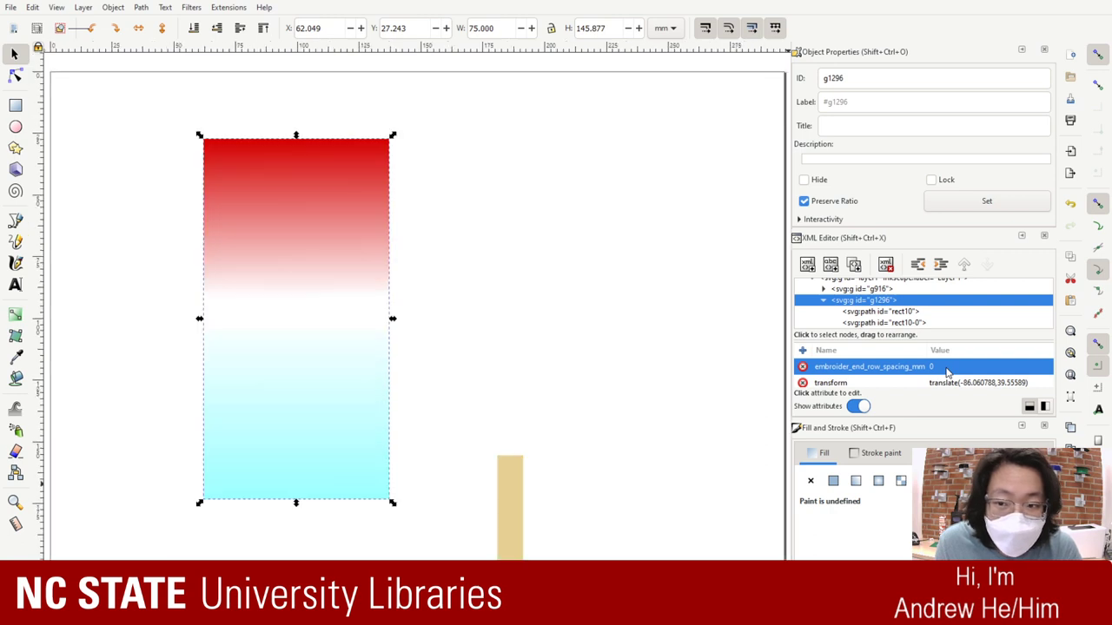
{"action": "left_click", "coordinate": [946, 367]}
{"action": "type", "text": "0.25"}
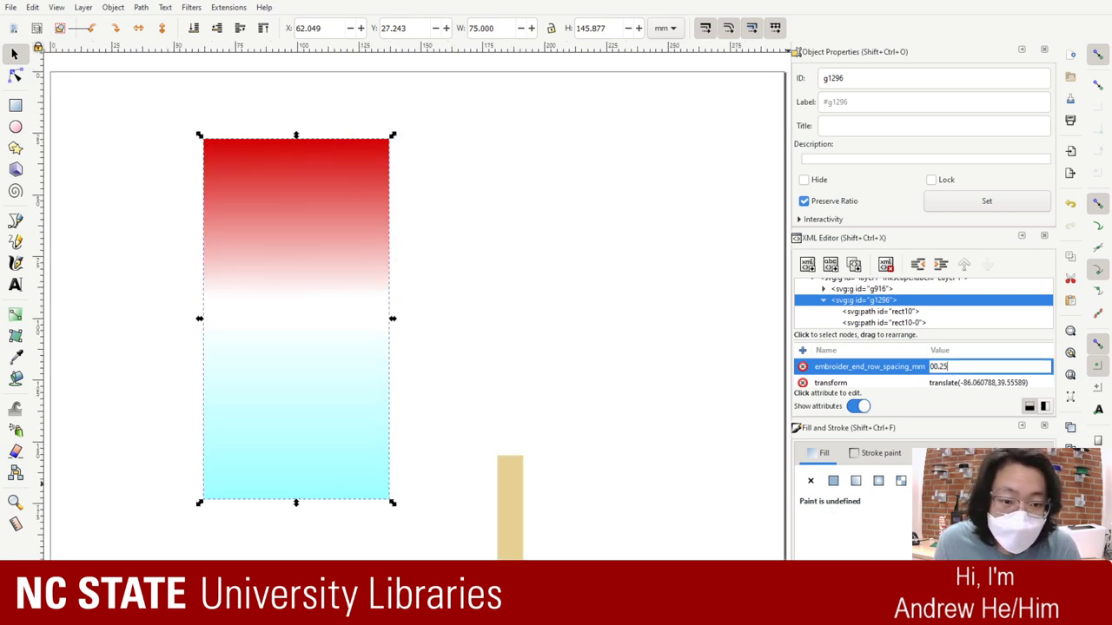
{"action": "key", "text": "Return"}
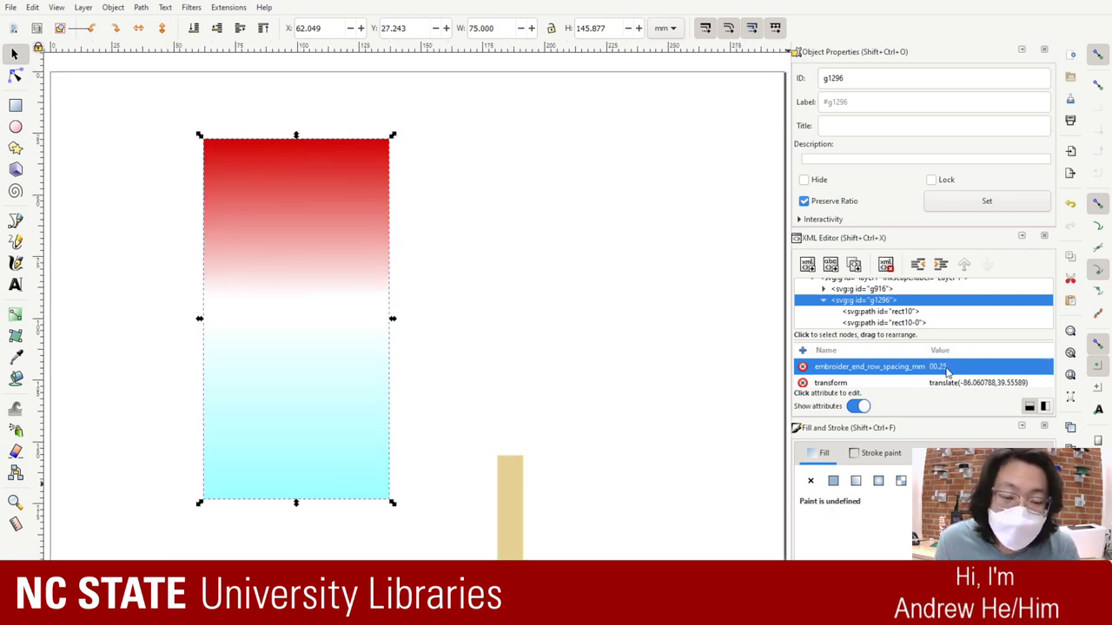
{"action": "left_click", "coordinate": [576, 338]}
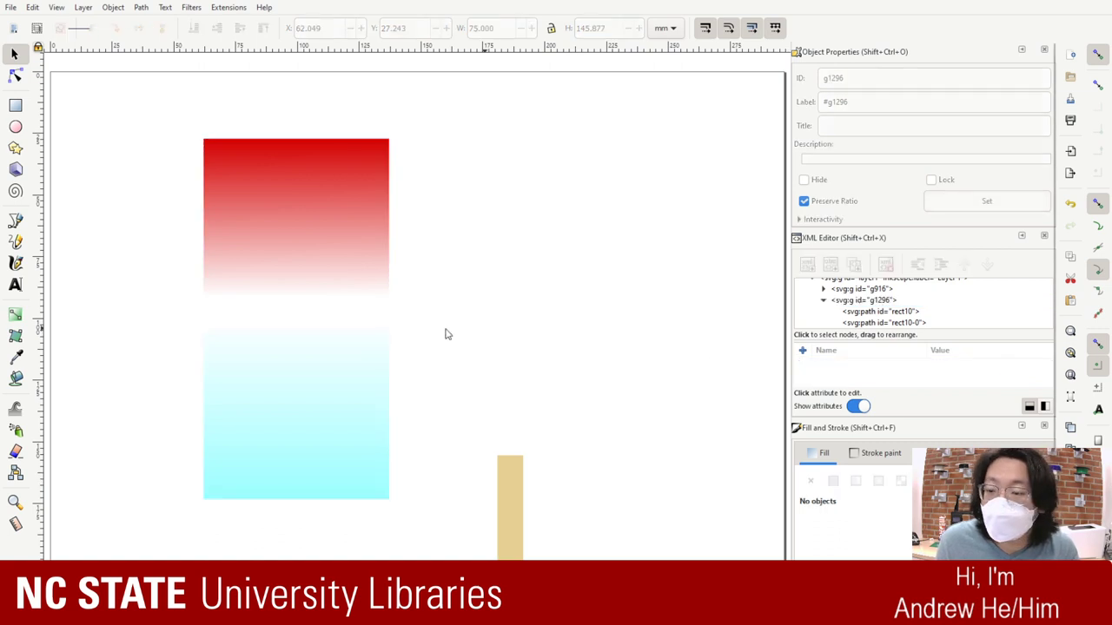
Step: Review the rectangle group's XML attributes and compare them with the Color Blending example on the Ink/Stitch page in the browser
{"action": "left_click", "coordinate": [317, 276]}
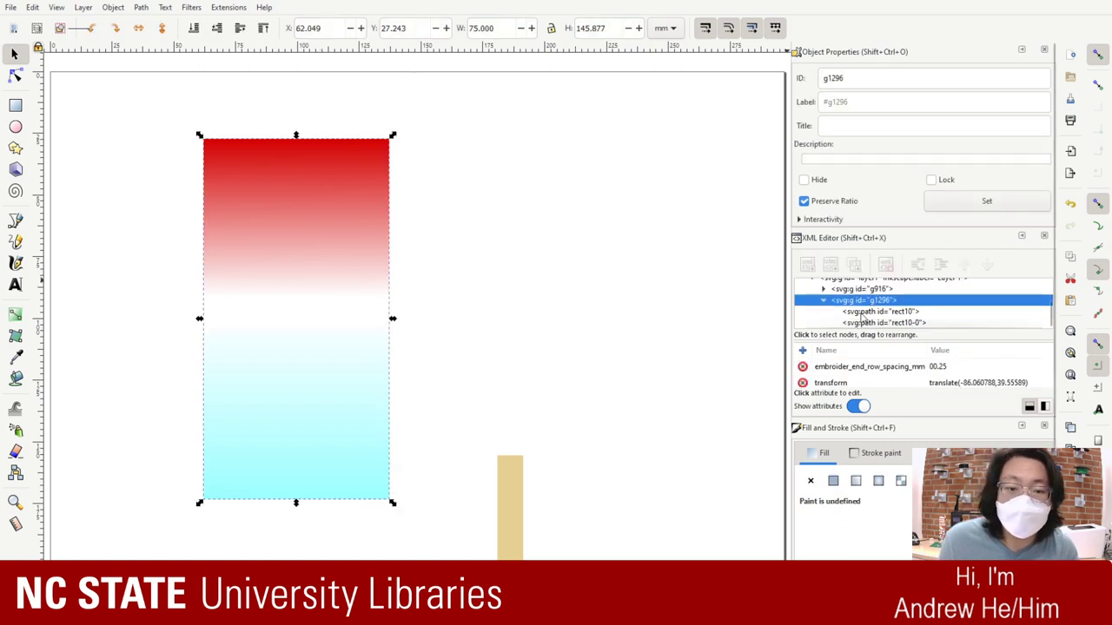
{"action": "scroll", "coordinate": [861, 372], "scroll_direction": "down", "scroll_amount": 1}
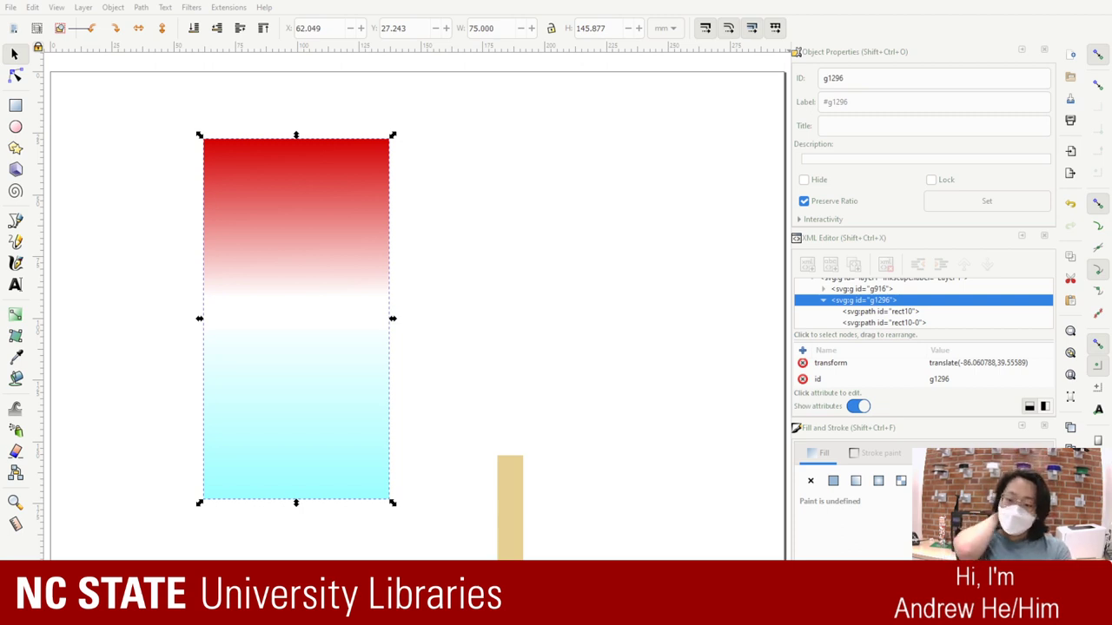
{"action": "key", "text": "alt+Tab"}
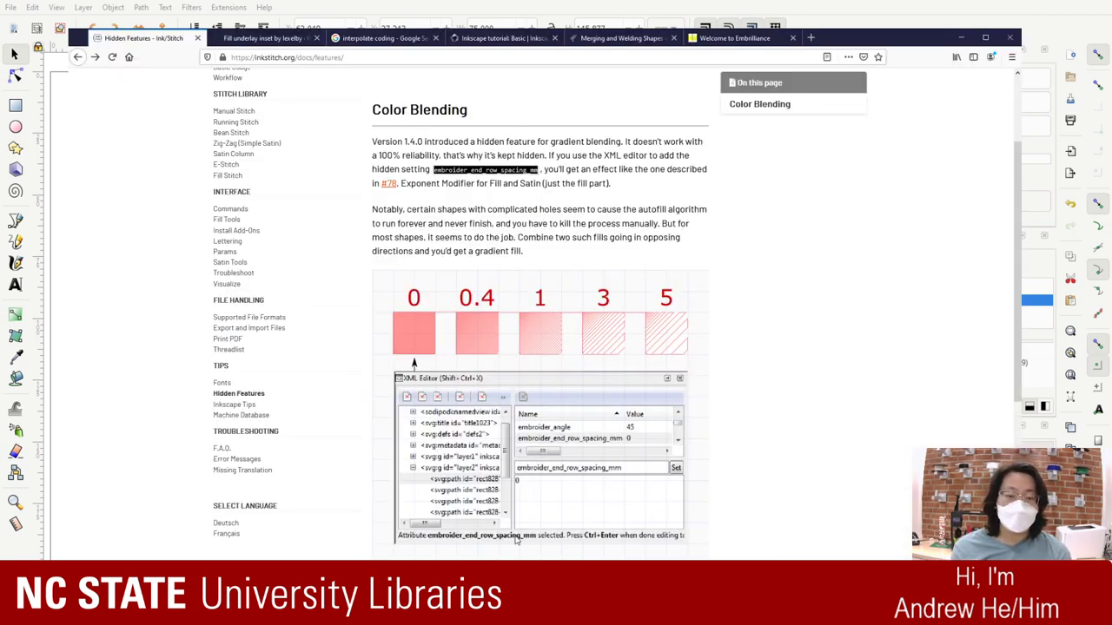
{"action": "key", "text": "alt+Tab"}
{"action": "key", "text": "alt+Tab"}
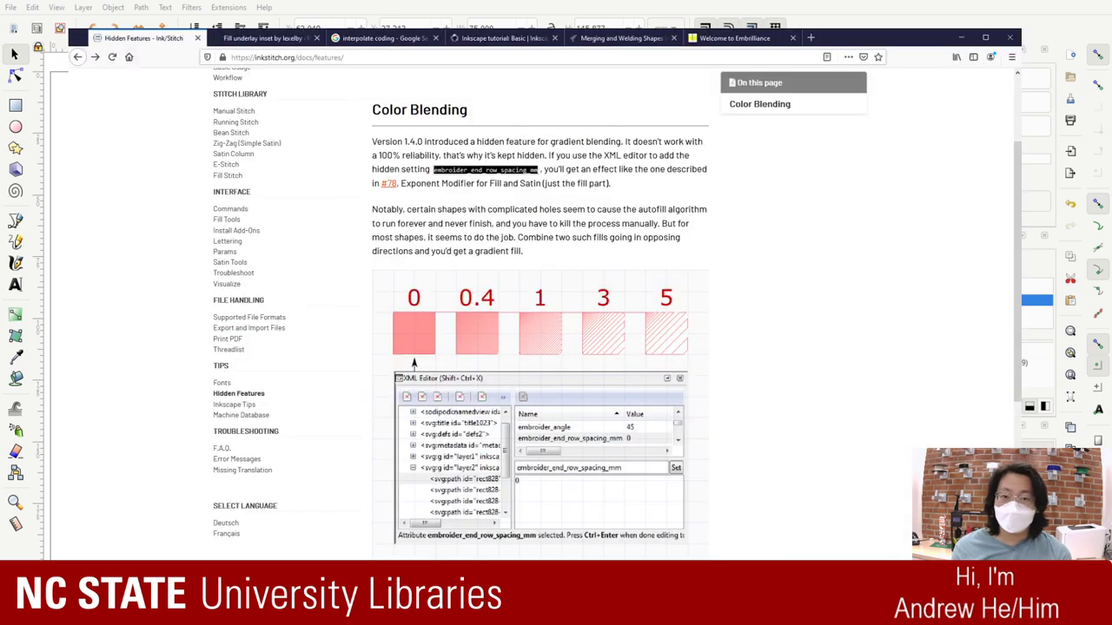
{"action": "key", "text": "alt+Tab"}
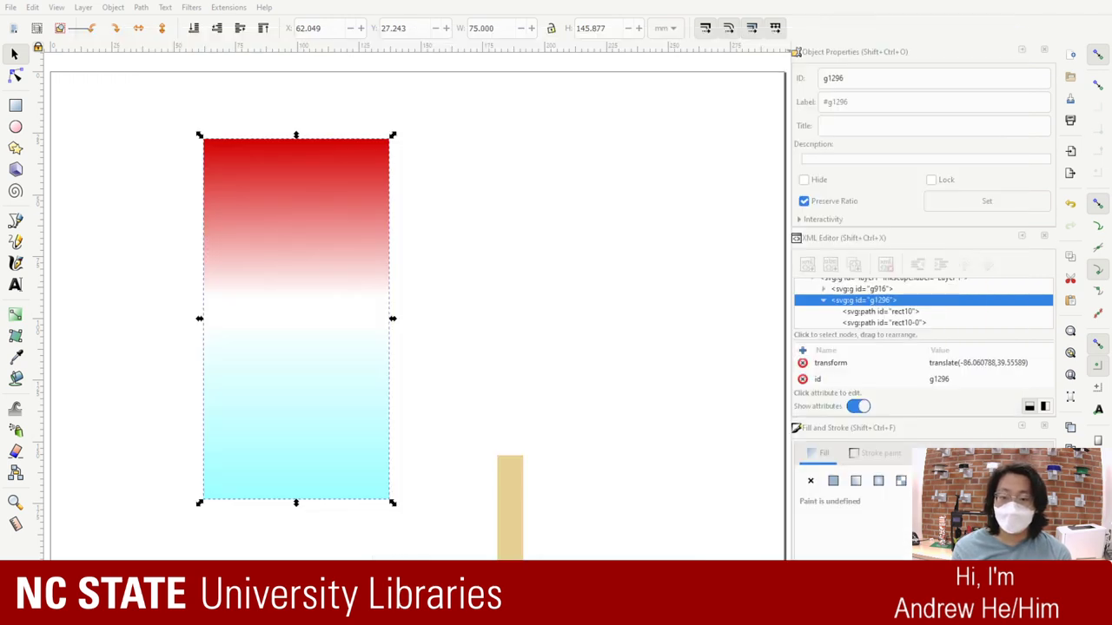
{"action": "left_click", "coordinate": [568, 323]}
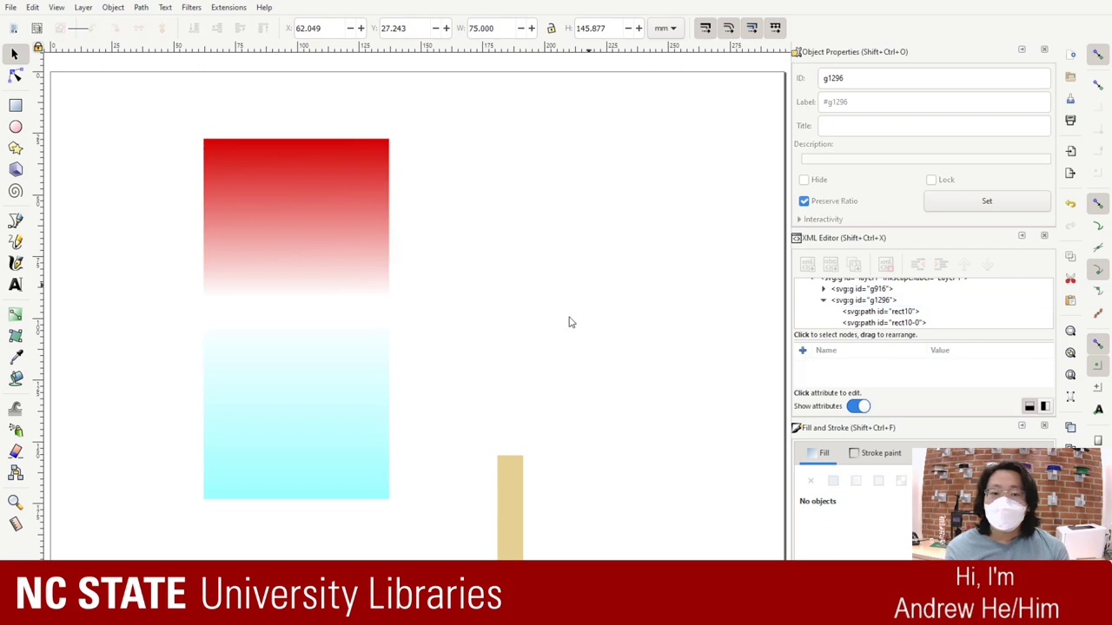
Step: Select the rectangle group, start the Ink/Stitch stitch-plan preview, and switch to the Hidden Features page in the browser
{"action": "left_click_drag", "start_coordinate": [465, 549], "coordinate": [137, 71]}
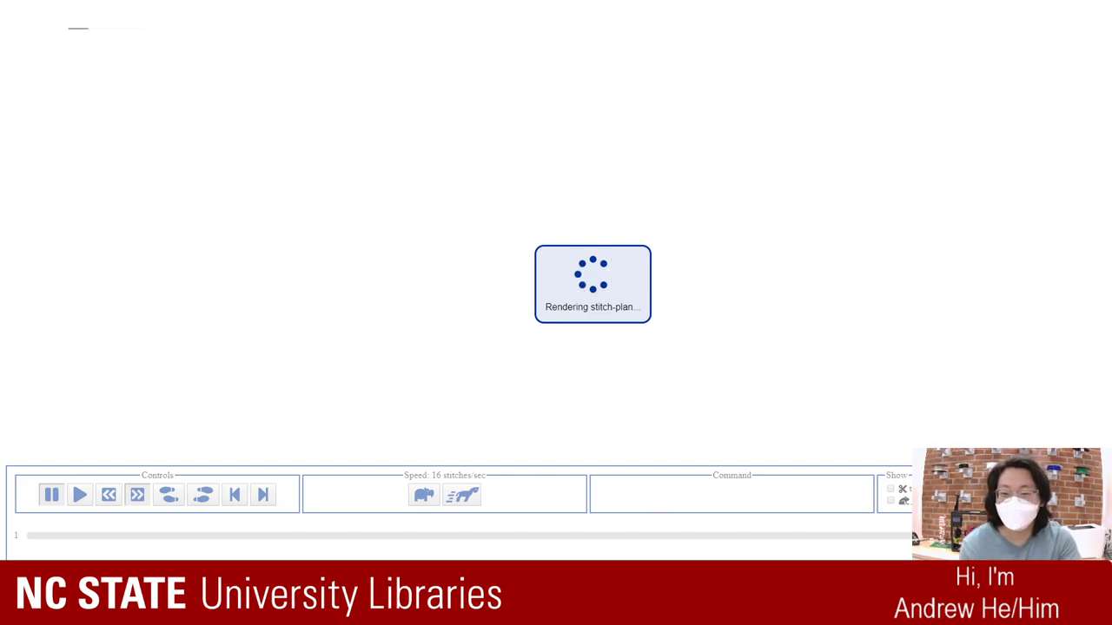
{"action": "key", "text": "alt+Tab"}
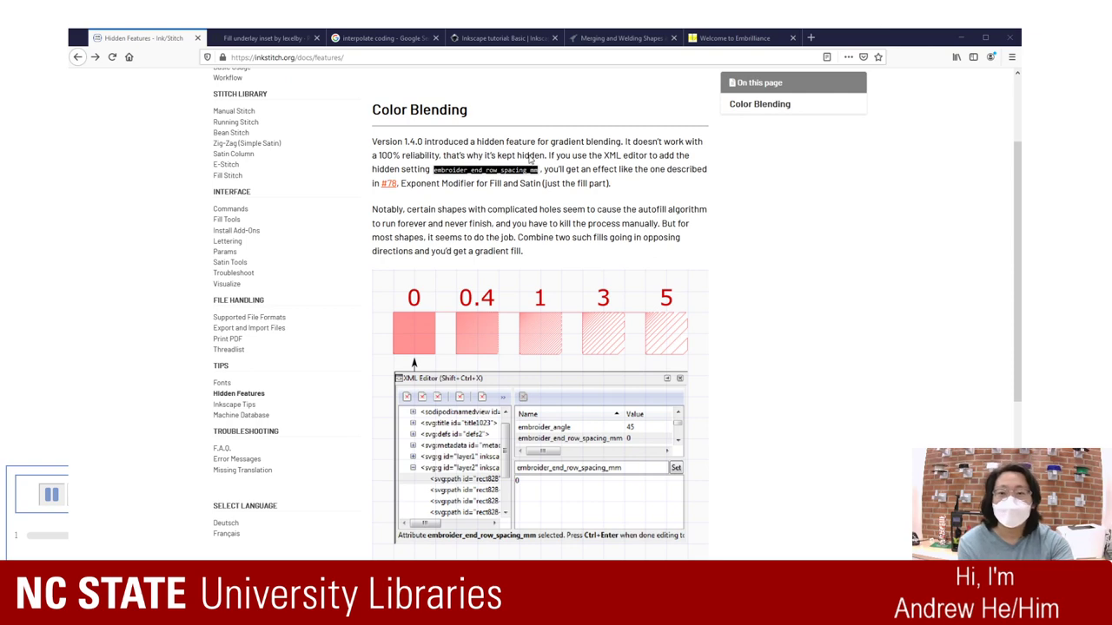
{"action": "key", "text": "alt+Tab"}
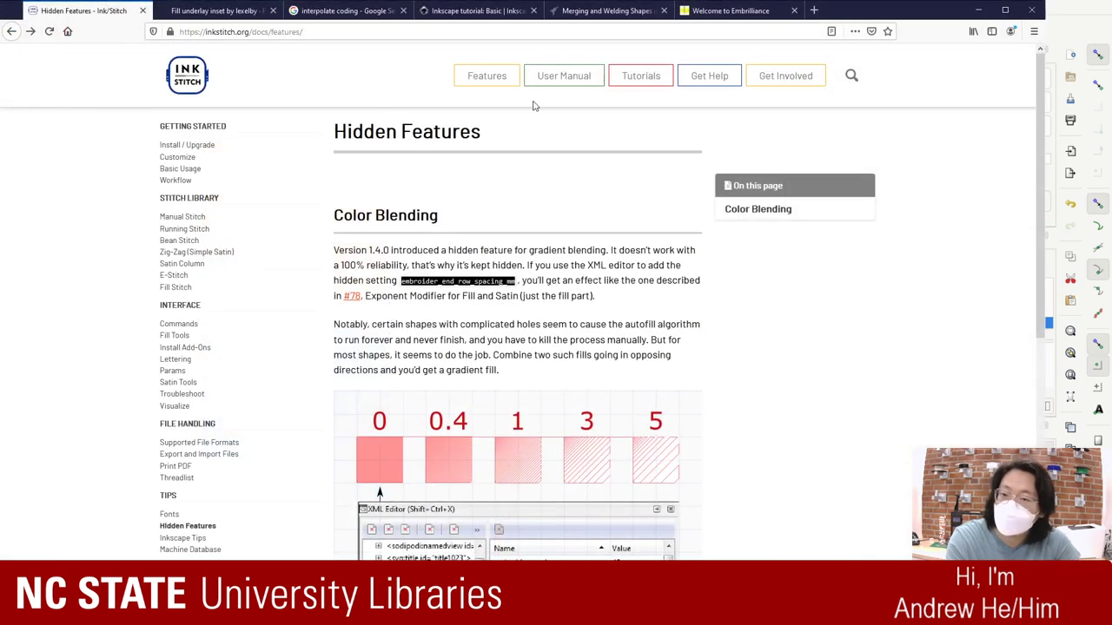
Step: Search the web for "inkstitch color blending" in a new tab and open Ink/Stitch's Color Blending tutorial
{"action": "left_click", "coordinate": [814, 10]}
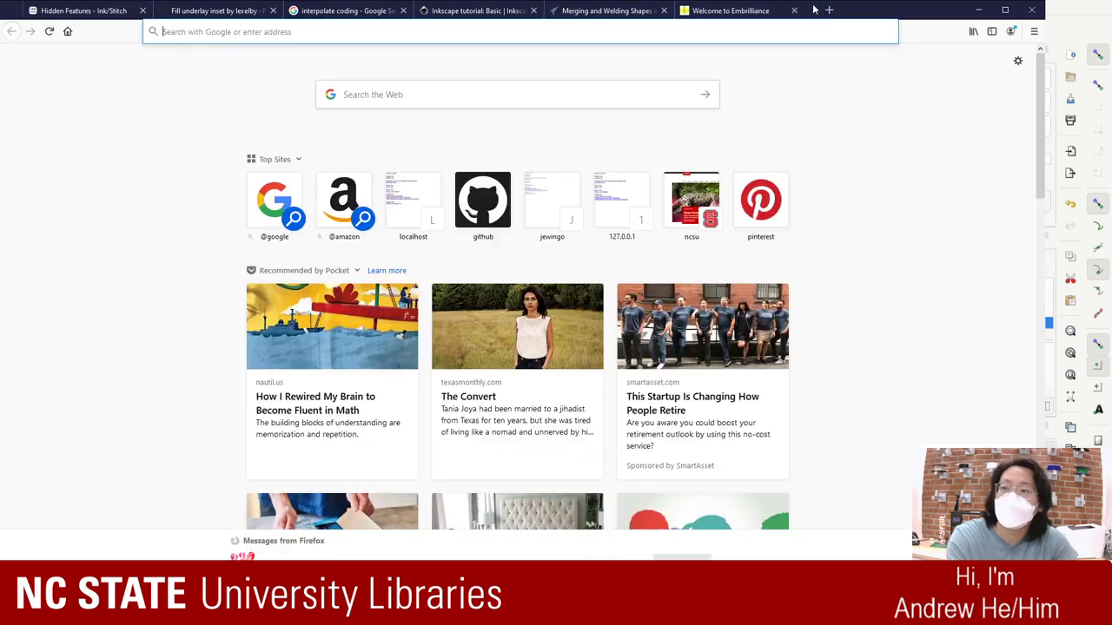
{"action": "type", "text": "inkstitch "}
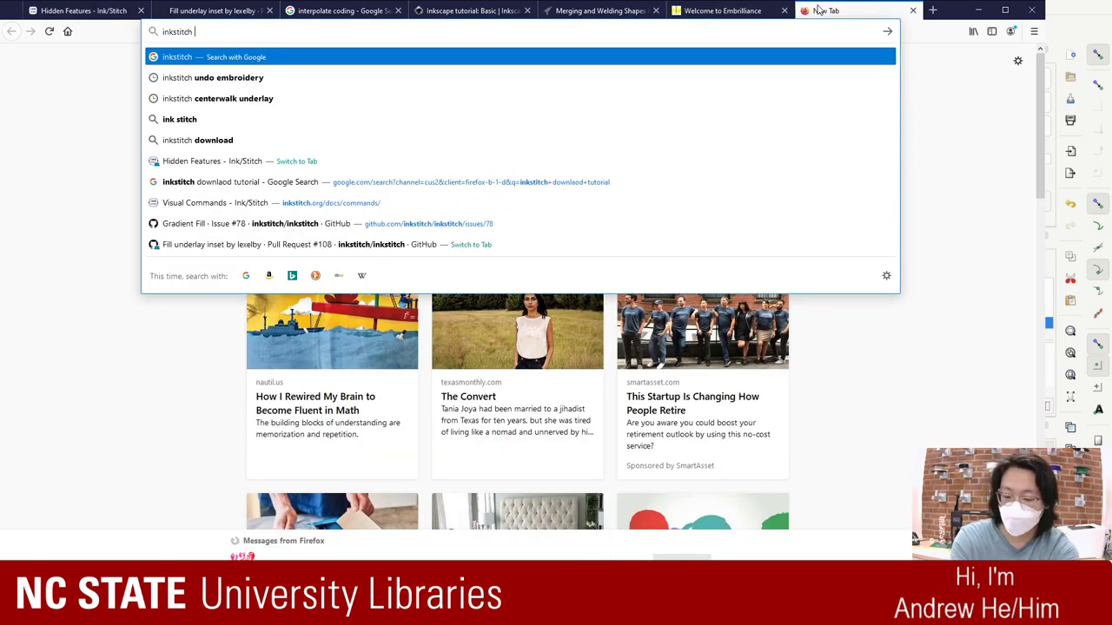
{"action": "type", "text": "color blending"}
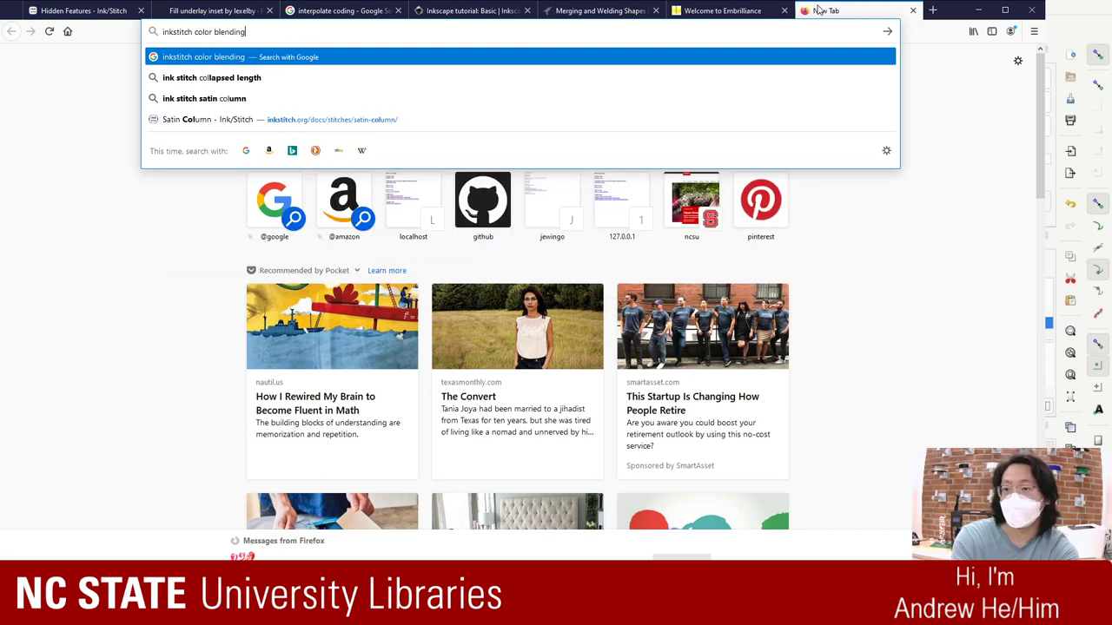
{"action": "key", "text": "Return"}
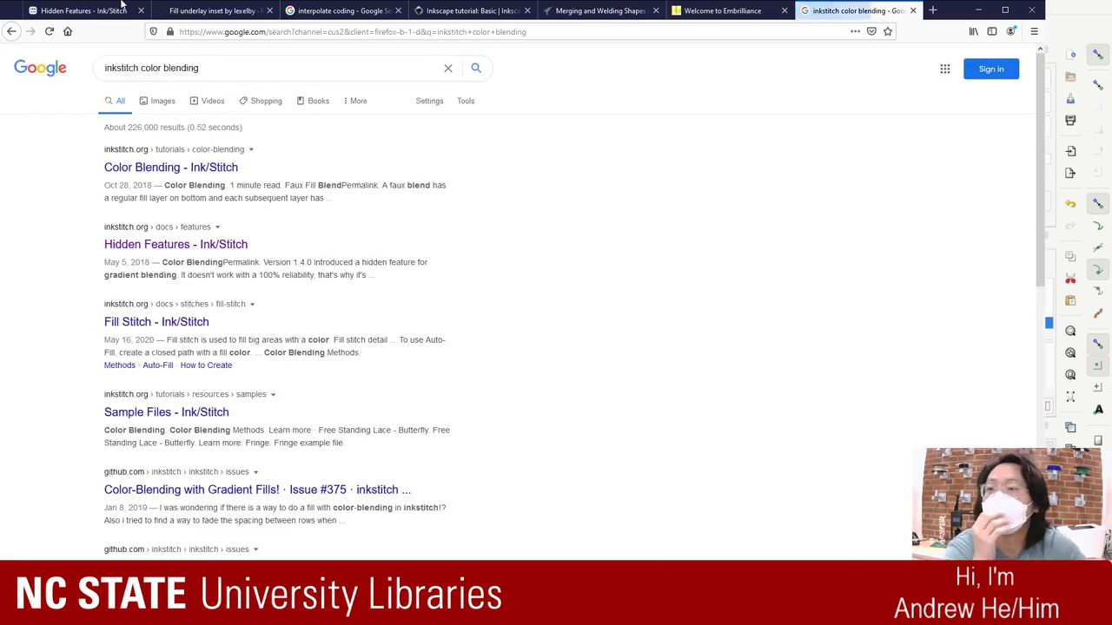
{"action": "left_click", "coordinate": [180, 161]}
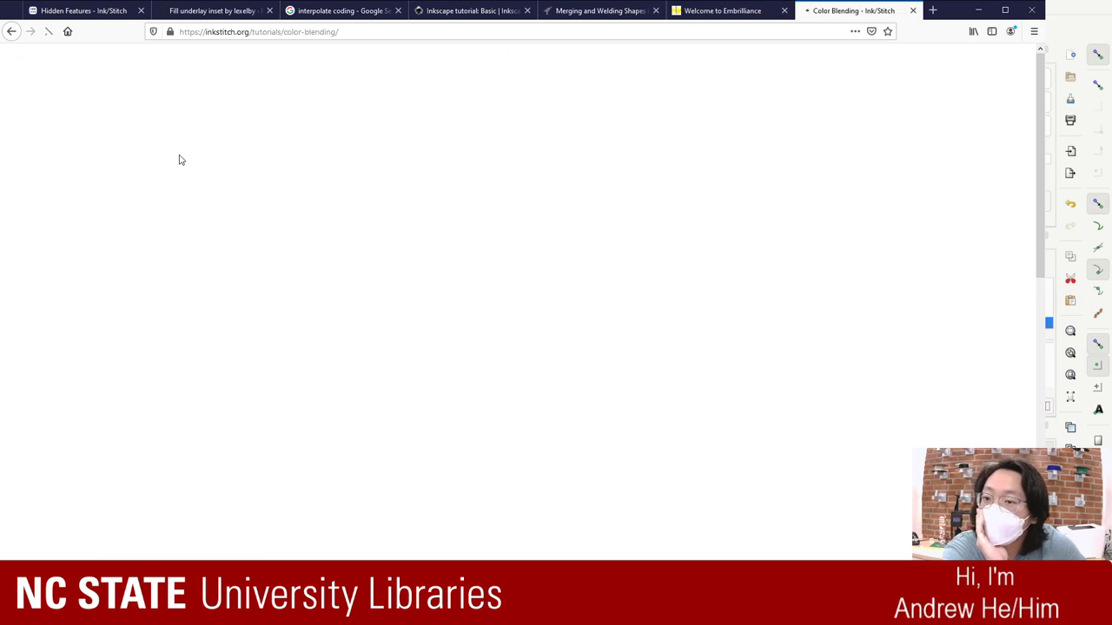
Step: Read the Faux Fill Blend, True Blend and End Row Spacing sections of the Color Blending tutorial
{"action": "scroll", "coordinate": [428, 190], "scroll_direction": "down", "scroll_amount": 3}
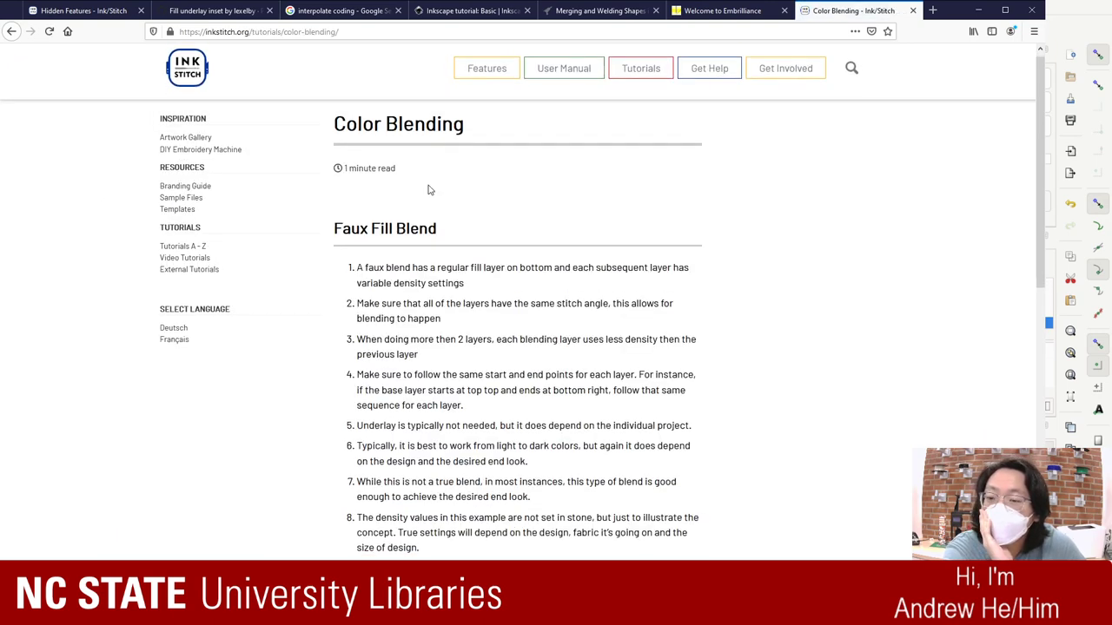
{"action": "scroll", "coordinate": [429, 189], "scroll_direction": "down", "scroll_amount": 5}
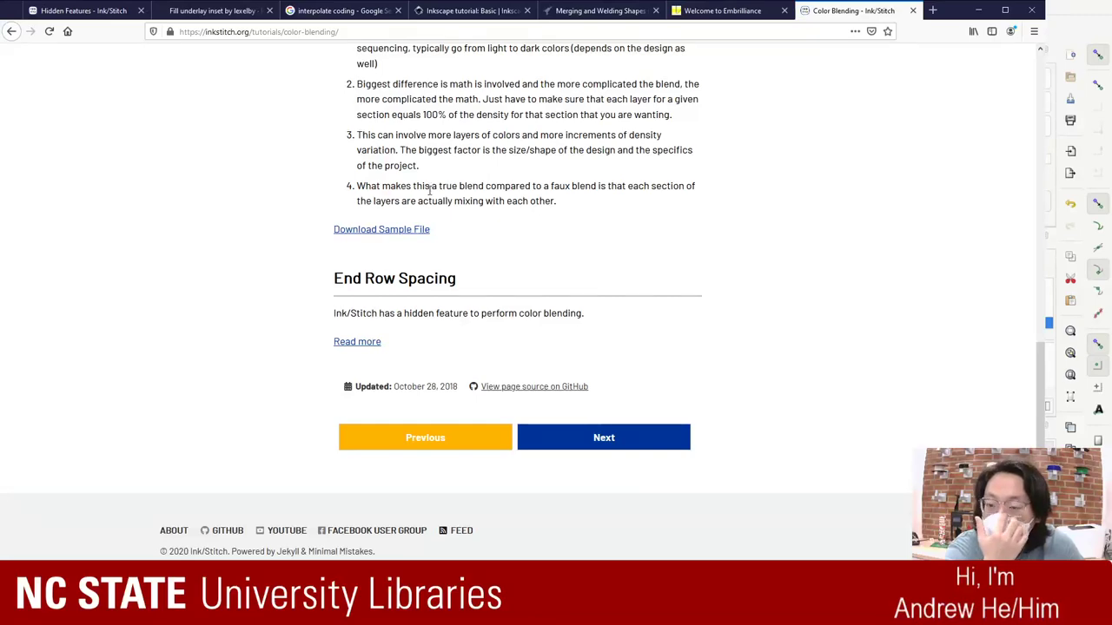
{"action": "scroll", "coordinate": [429, 189], "scroll_direction": "up", "scroll_amount": 10}
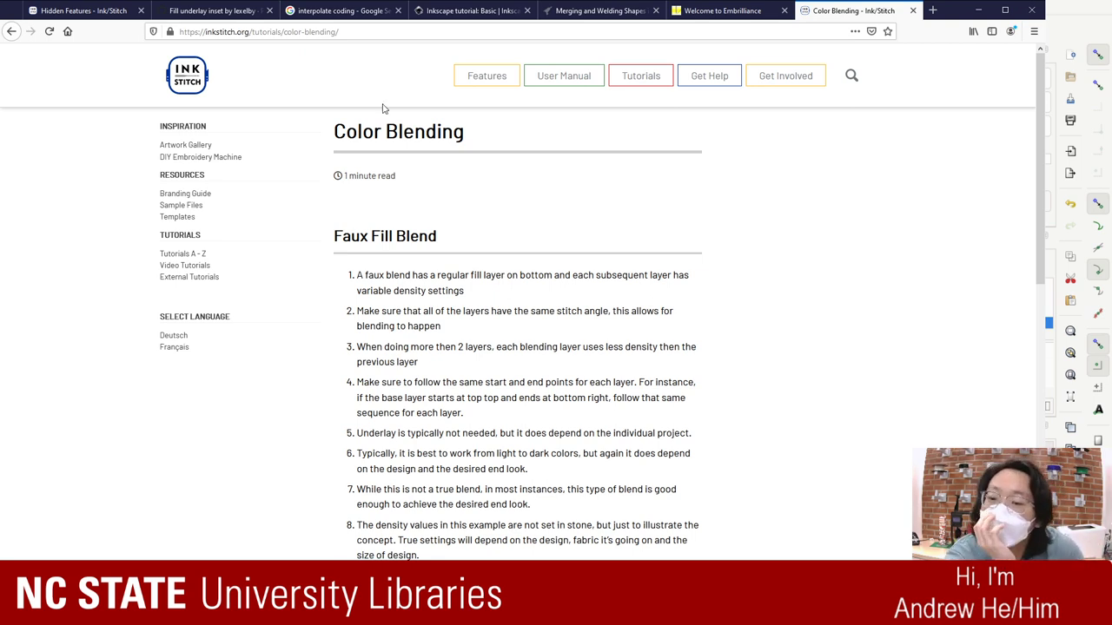
{"action": "scroll", "coordinate": [533, 231], "scroll_direction": "down", "scroll_amount": 1}
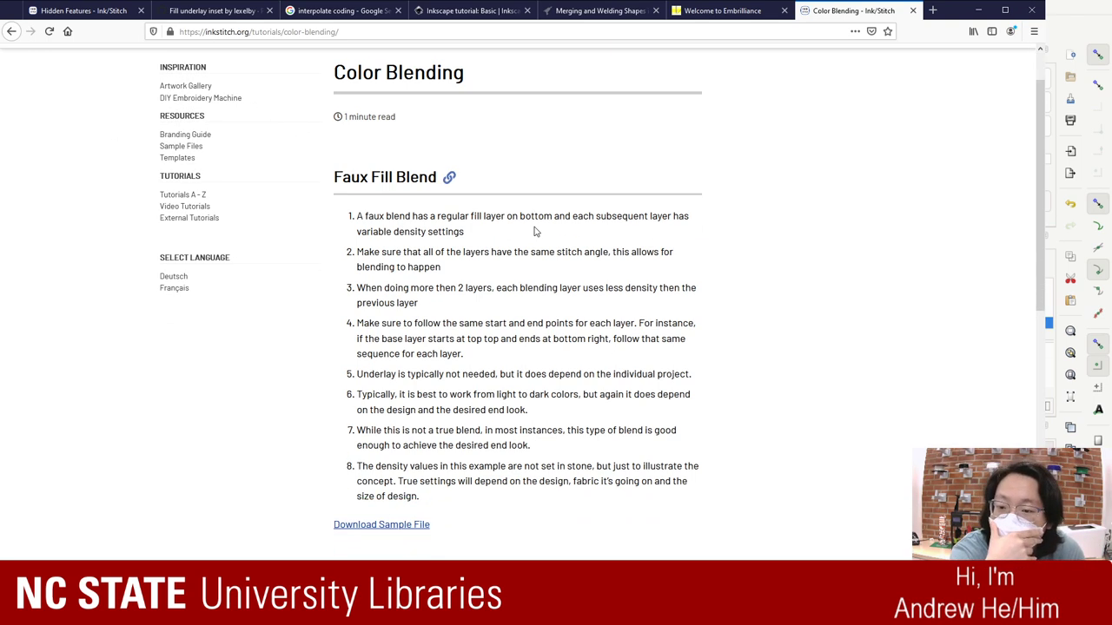
{"action": "scroll", "coordinate": [535, 231], "scroll_direction": "down", "scroll_amount": 2}
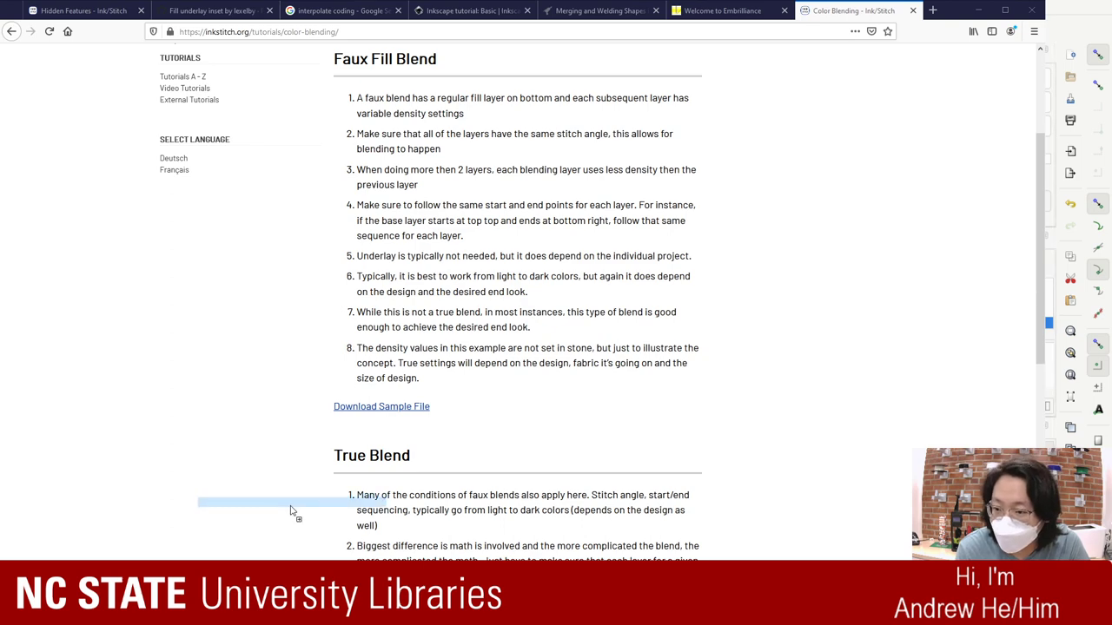
Step: Switch back to Inkscape, close Object Properties and open the Layers dialog
{"action": "key", "text": "alt+Tab"}
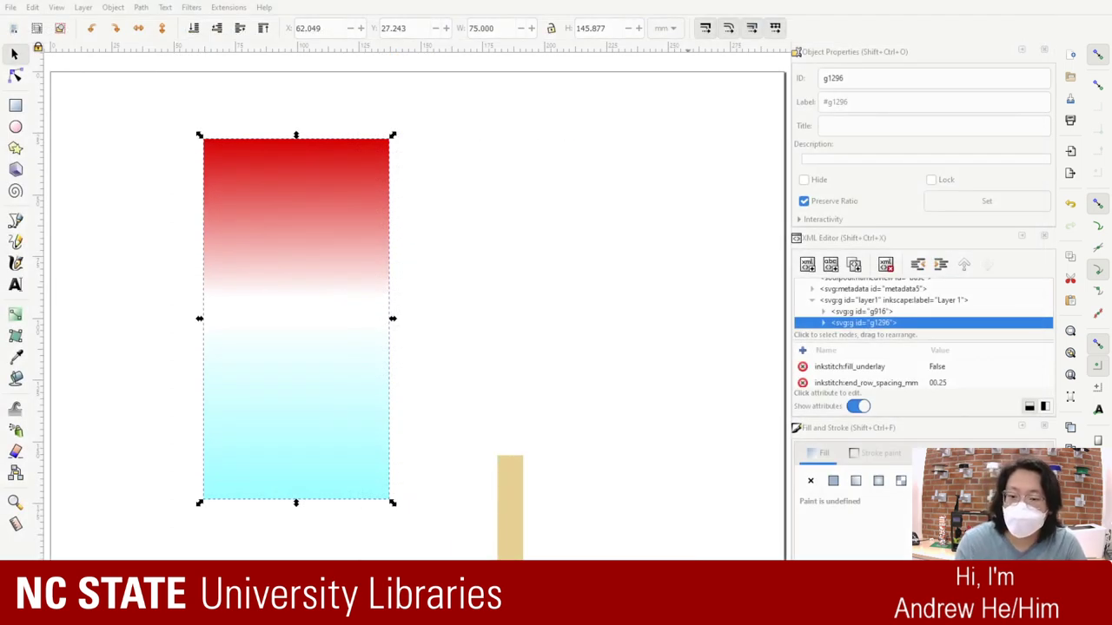
{"action": "left_click", "coordinate": [355, 231]}
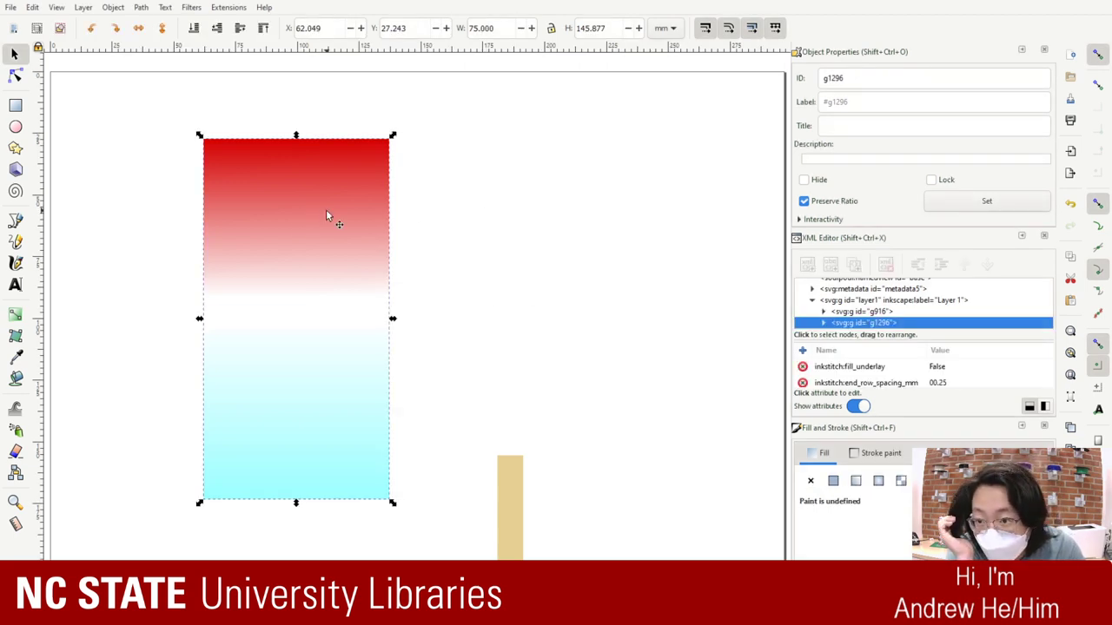
{"action": "left_click", "coordinate": [1043, 51]}
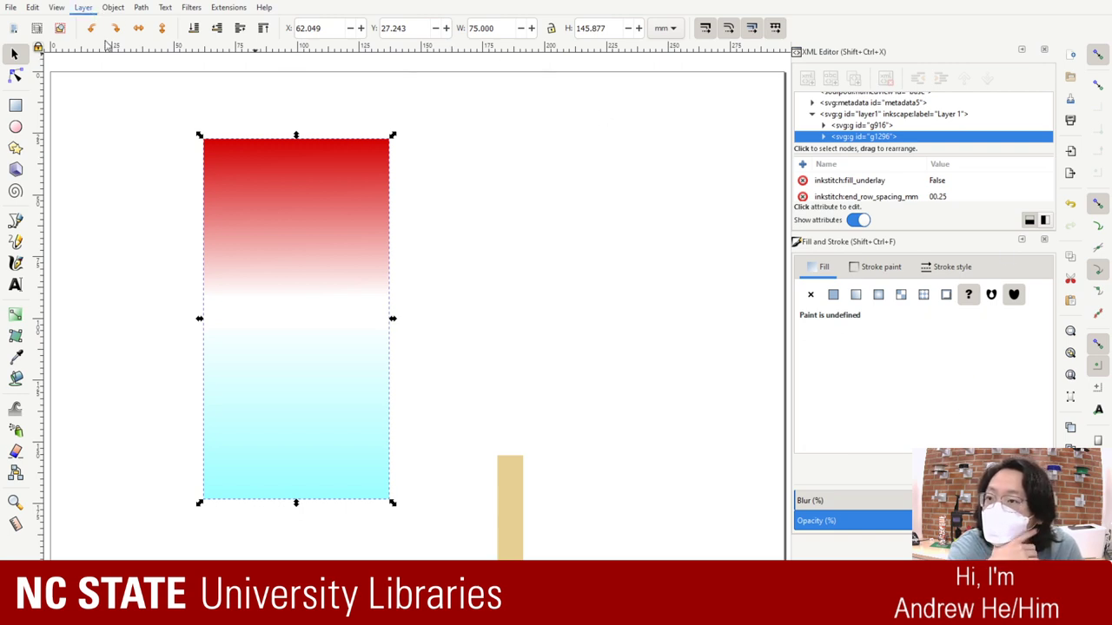
{"action": "key", "text": "shift+ctrl+l"}
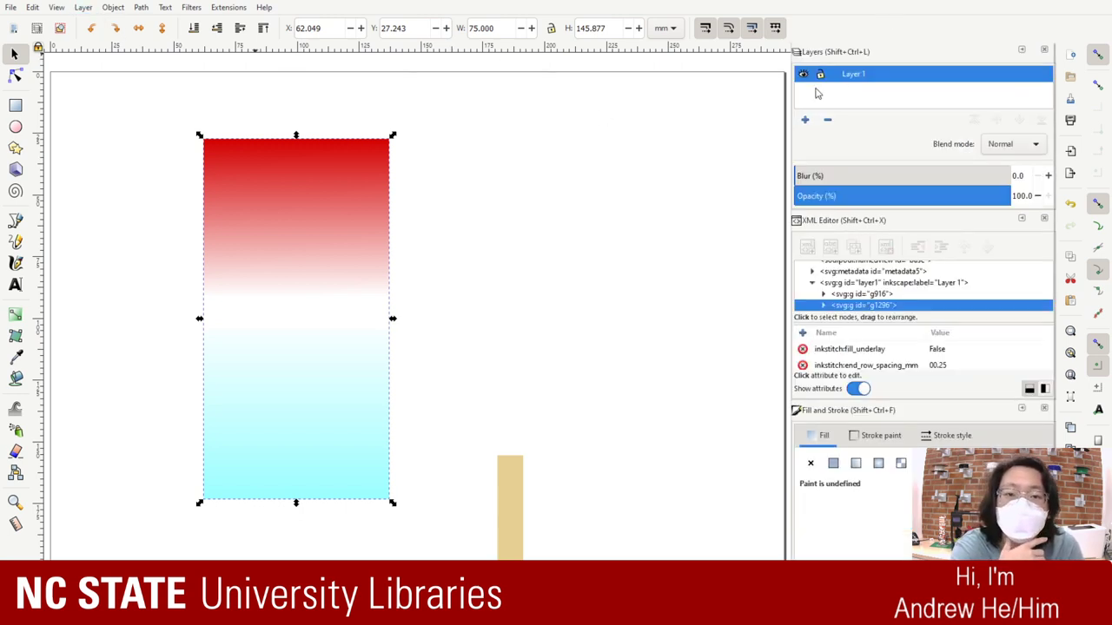
Step: Deselect the rectangle group and toggle Layer 1's visibility off and on to check what it contains
{"action": "left_click", "coordinate": [441, 188]}
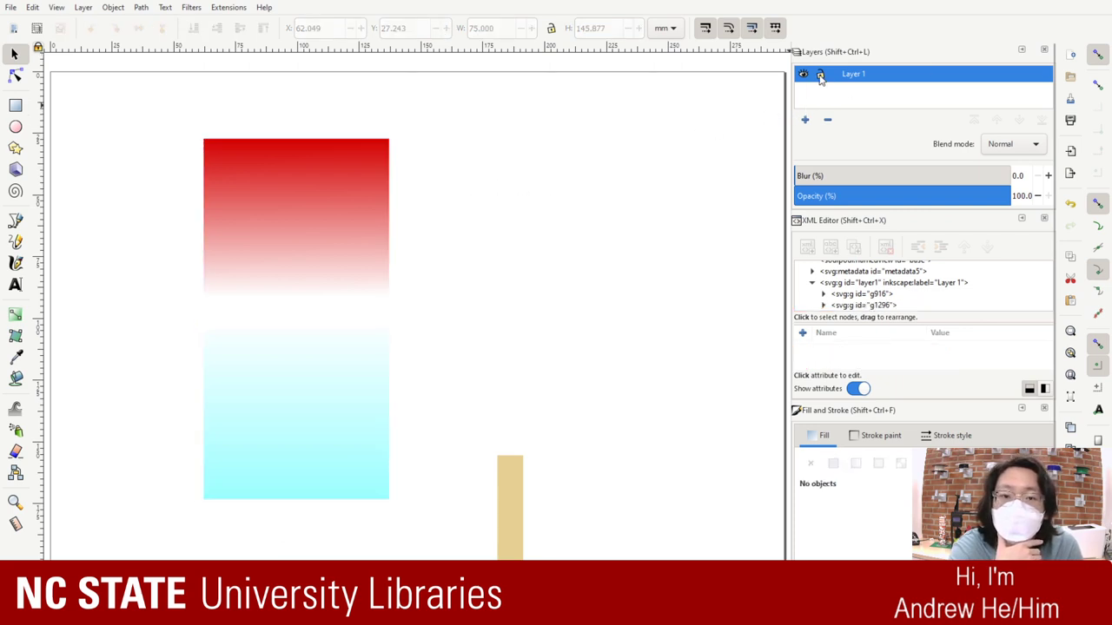
{"action": "left_click", "coordinate": [804, 74]}
{"action": "left_click", "coordinate": [804, 74]}
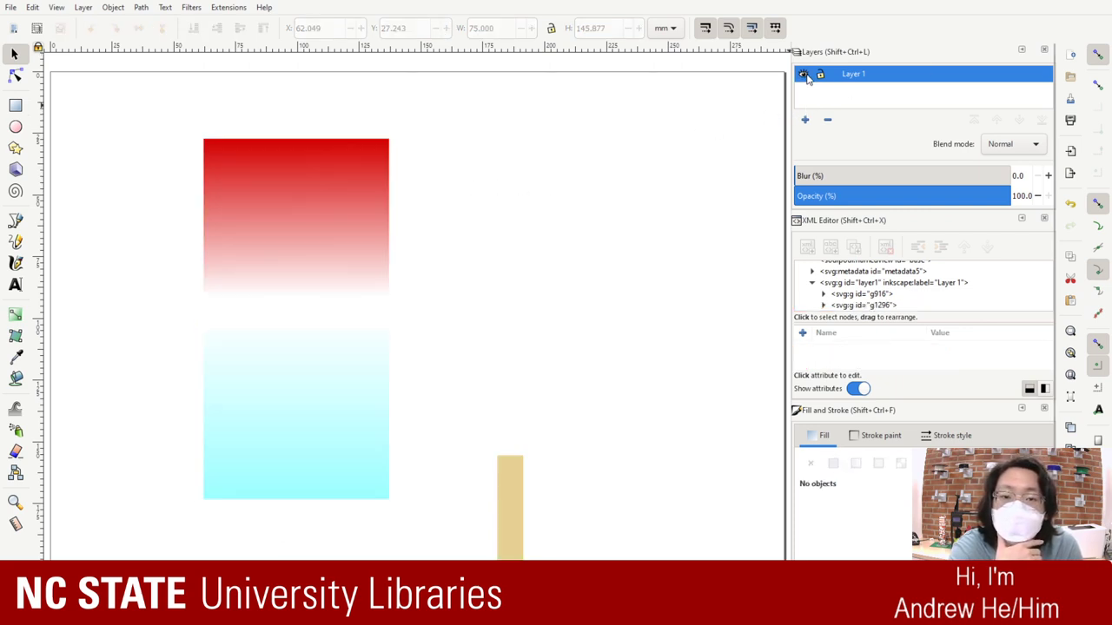
{"action": "left_click", "coordinate": [803, 75]}
{"action": "left_click", "coordinate": [804, 75]}
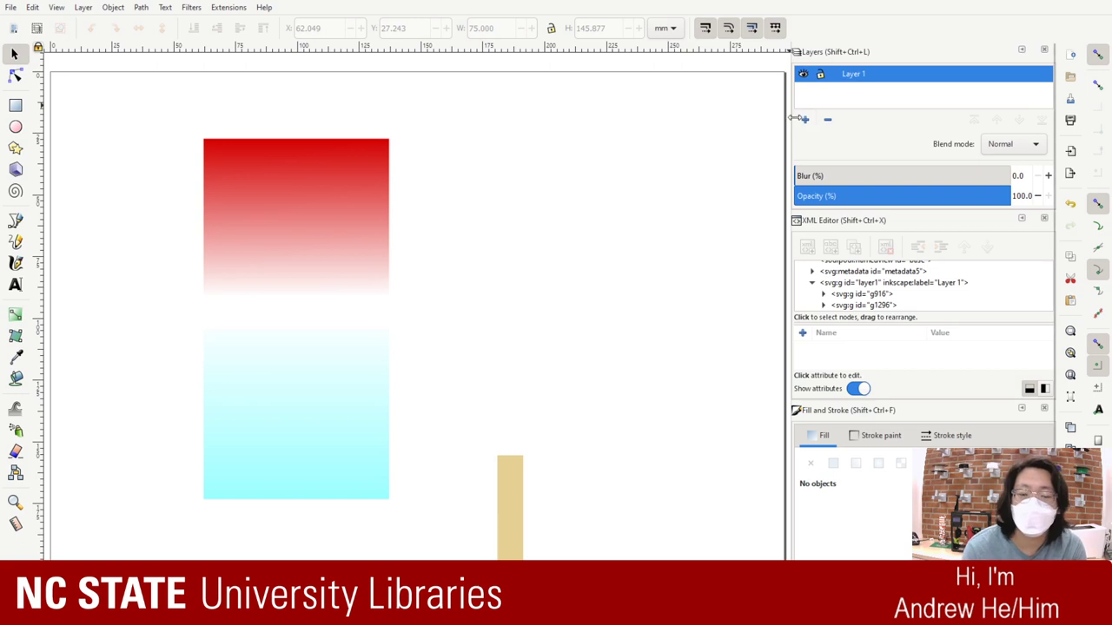
Step: Undo the recent edits back to the stage with ungrouped red and cyan rectangles and the separate multicolour gradient squares
{"action": "left_click", "coordinate": [275, 211]}
{"action": "left_click_drag", "start_coordinate": [274, 209], "coordinate": [614, 210]}
{"action": "key", "text": "ctrl+z"}
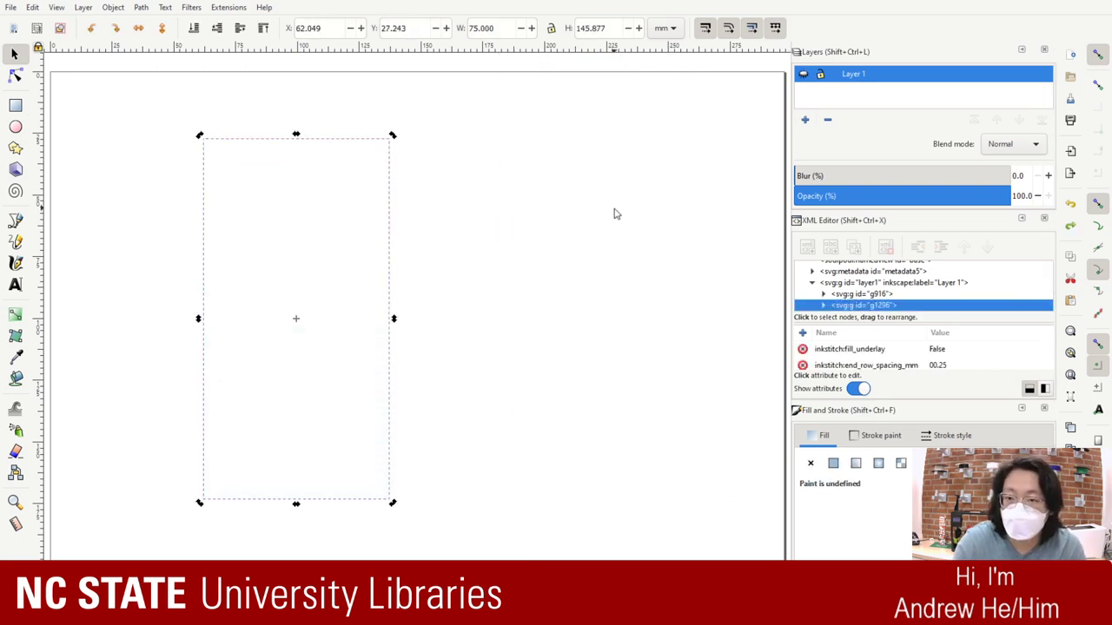
{"action": "key", "text": "ctrl+shift+z"}
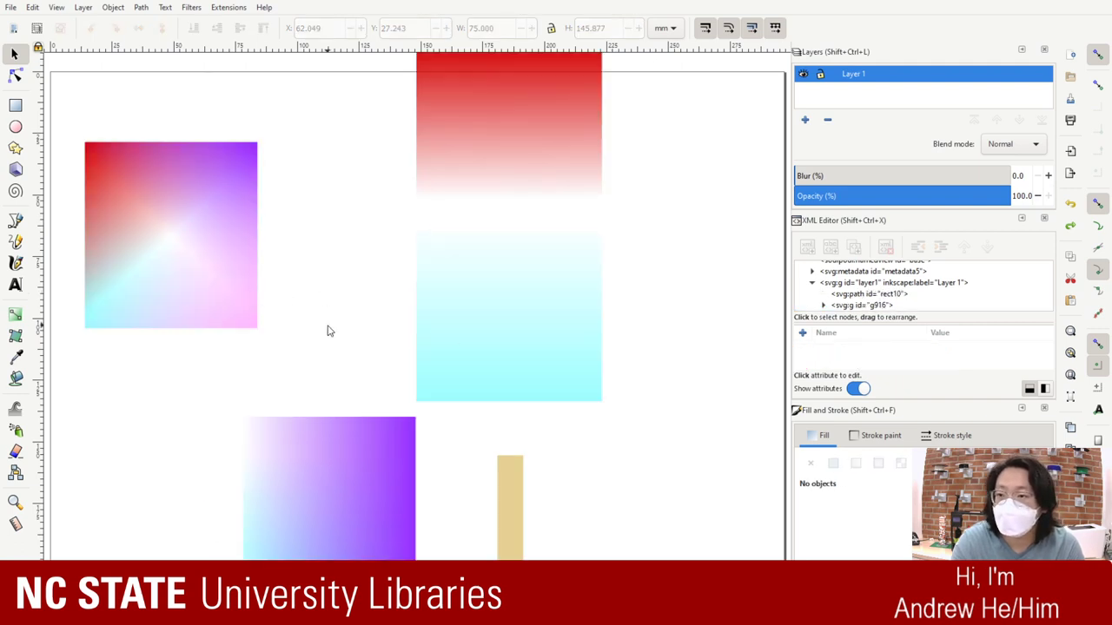
Step: Select the overlapping purple and cyan gradient squares below the four-colour square and delete them
{"action": "left_click", "coordinate": [539, 300]}
{"action": "left_click", "coordinate": [538, 252]}
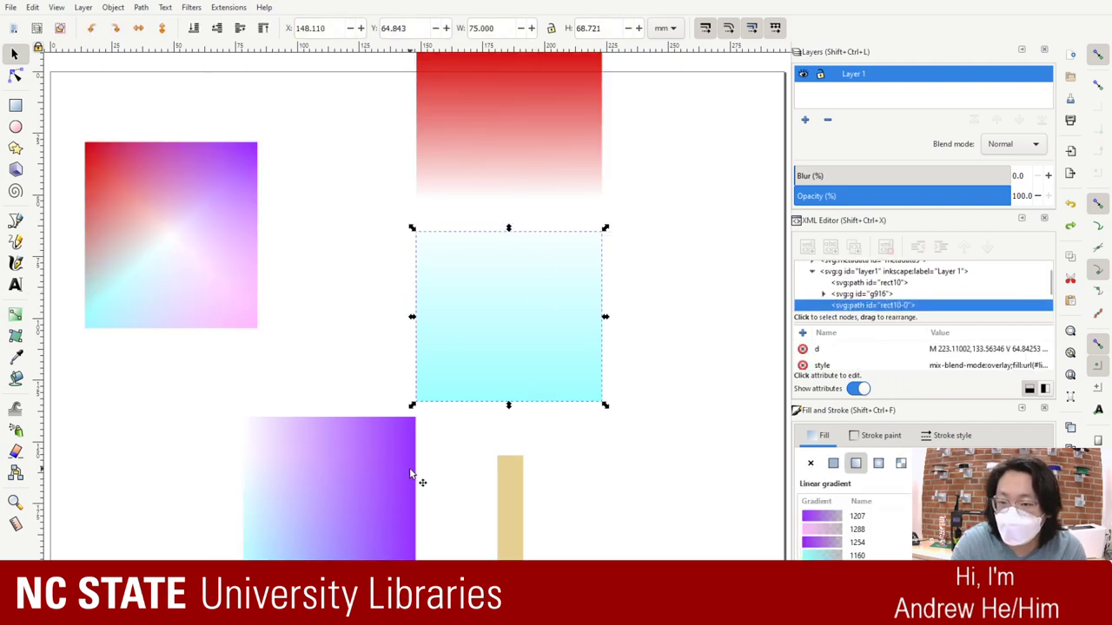
{"action": "left_click", "coordinate": [413, 478]}
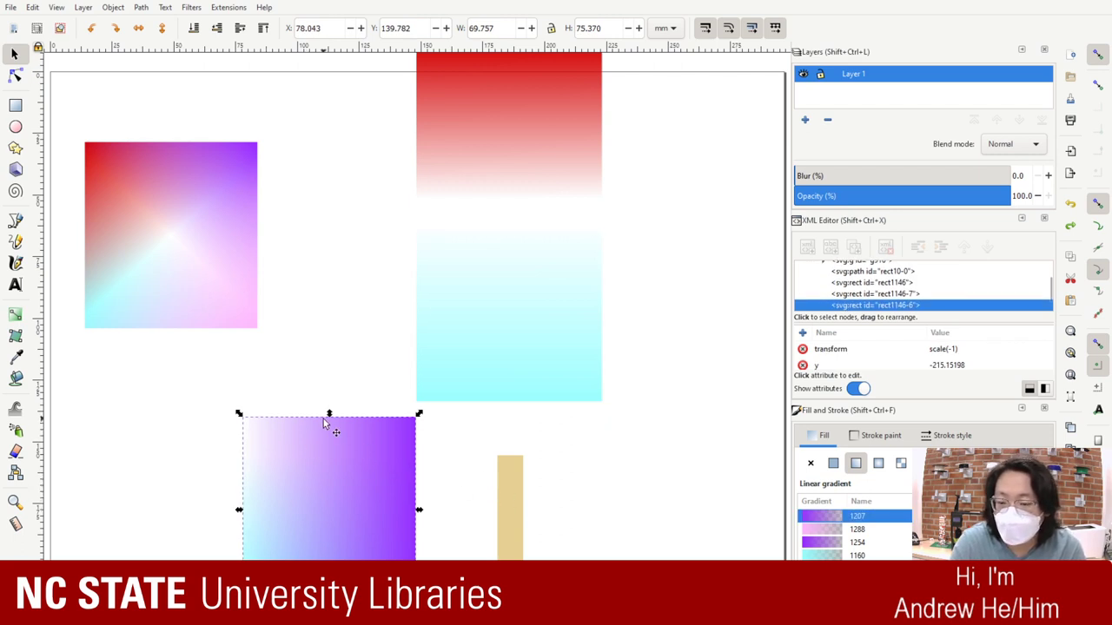
{"action": "left_click_drag", "start_coordinate": [186, 410], "coordinate": [440, 433]}
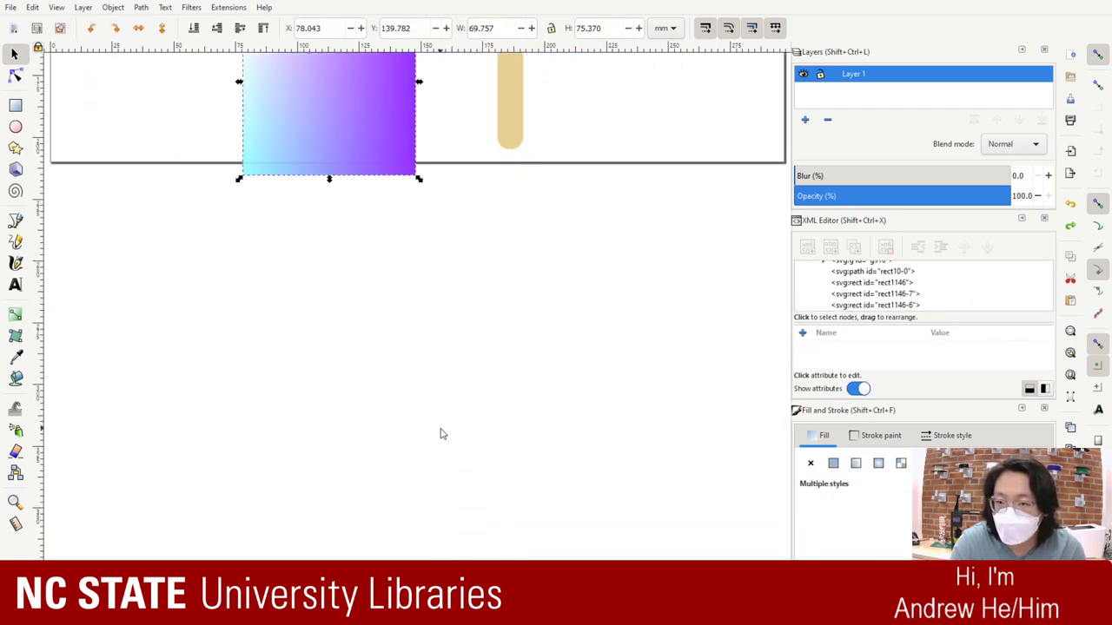
{"action": "key", "text": "Delete"}
Step: Move the pink gradient square out of the four-colour stack to the empty area near the page's lower edge
{"action": "scroll", "coordinate": [367, 536], "scroll_direction": "up", "scroll_amount": 2}
{"action": "scroll", "coordinate": [367, 513], "scroll_direction": "up", "scroll_amount": 1, "text": "ctrl"}
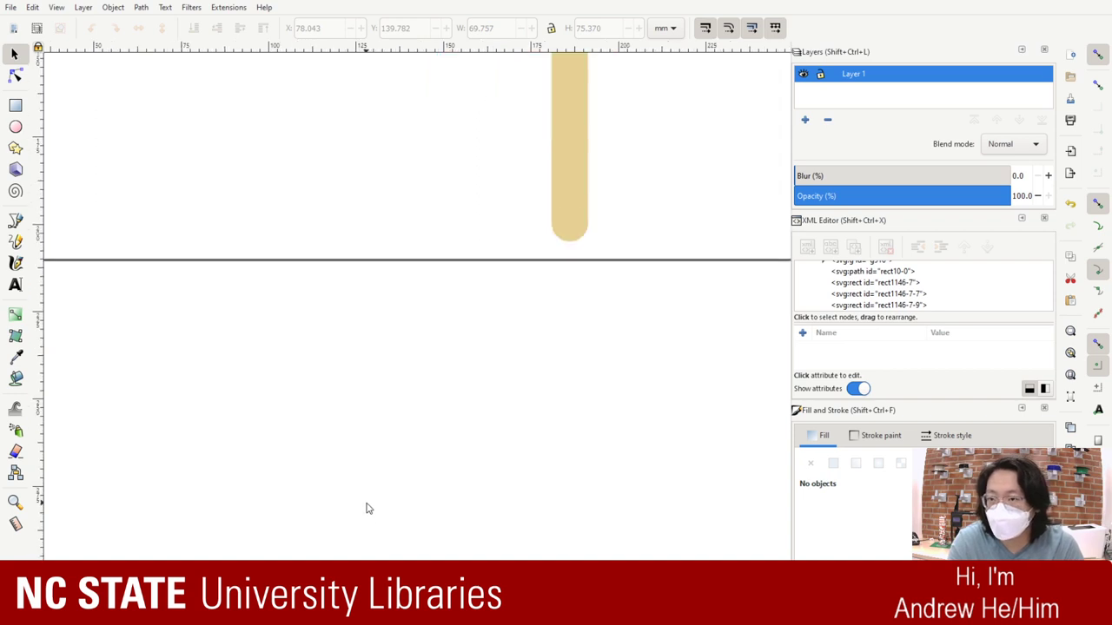
{"action": "scroll", "coordinate": [391, 504], "scroll_direction": "up", "scroll_amount": 6}
{"action": "scroll", "coordinate": [399, 501], "scroll_direction": "up", "scroll_amount": 4}
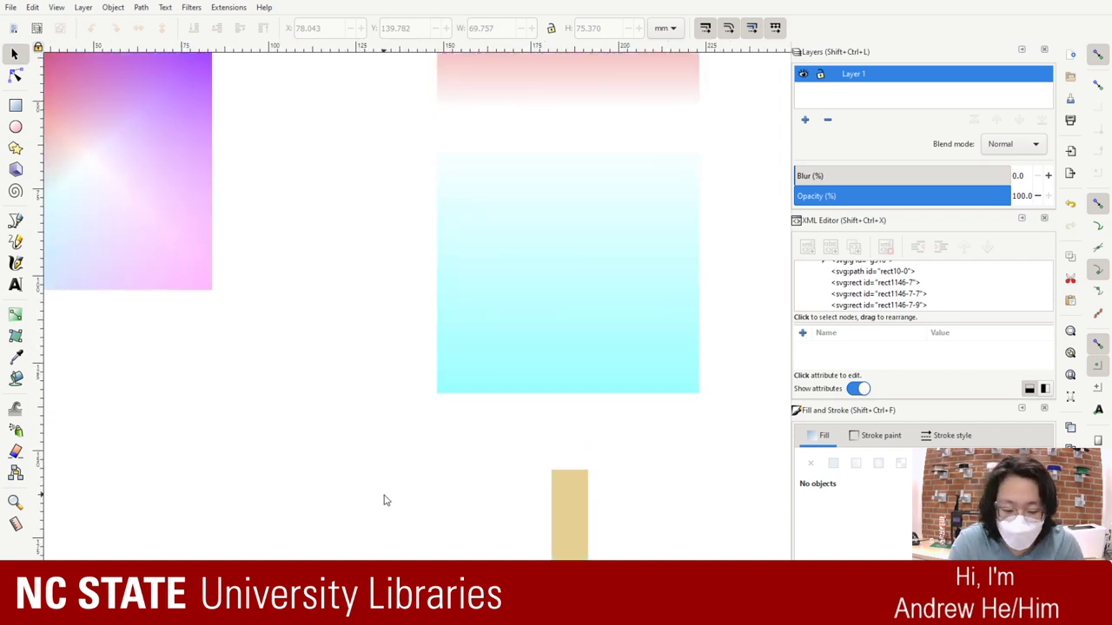
{"action": "key", "text": "minus"}
{"action": "key", "text": "minus"}
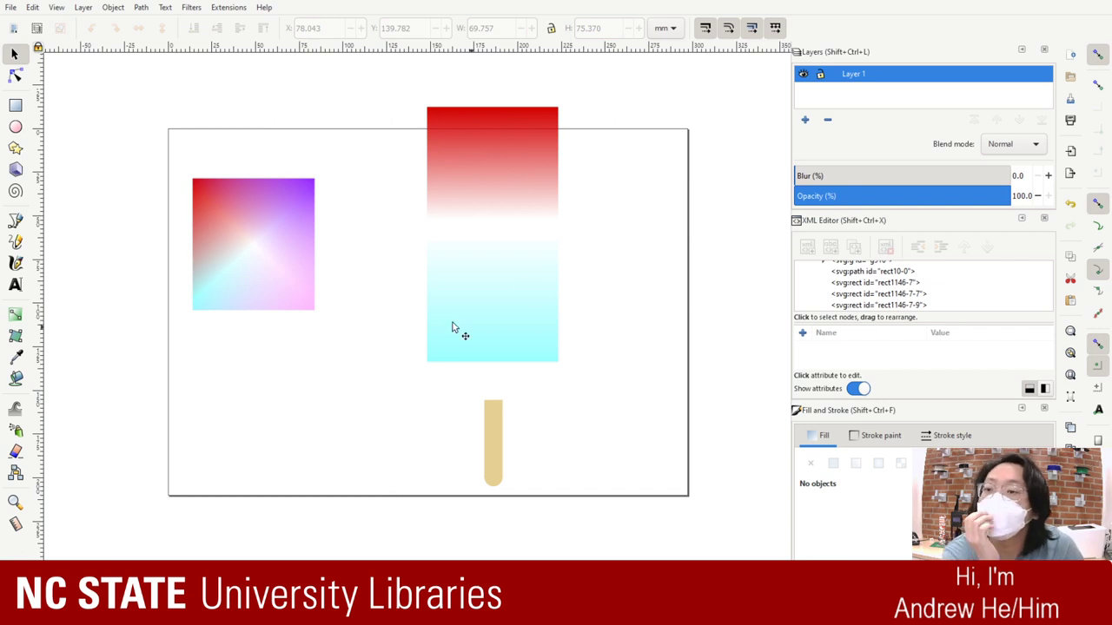
{"action": "left_click", "coordinate": [289, 268]}
{"action": "key", "text": "r"}
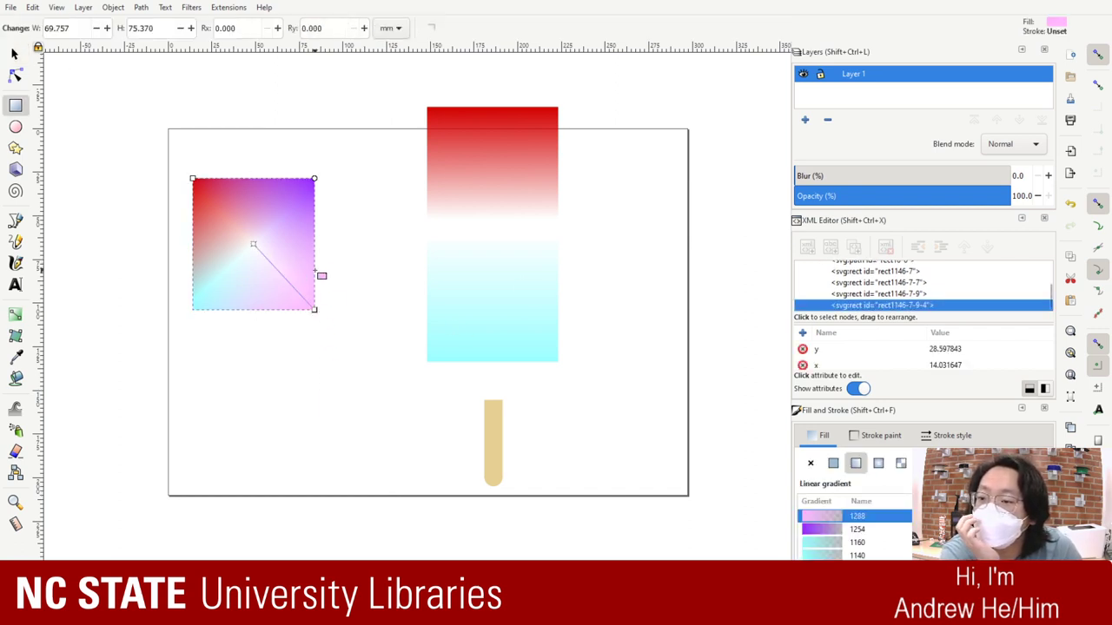
{"action": "key", "text": "s"}
{"action": "left_click_drag", "start_coordinate": [299, 252], "coordinate": [380, 445]}
Step: Move the purple and red gradient squares up and off the four-colour stack, leaving the cyan square in place and selected
{"action": "left_click", "coordinate": [259, 193]}
{"action": "left_click_drag", "start_coordinate": [306, 196], "coordinate": [371, 98]}
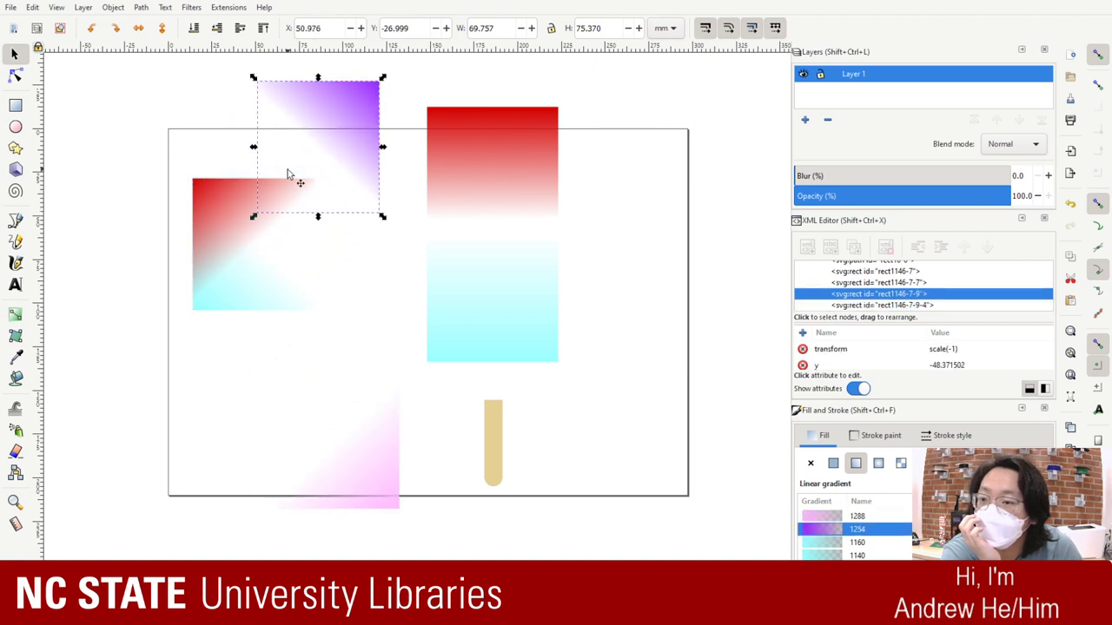
{"action": "left_click", "coordinate": [220, 228]}
{"action": "left_click_drag", "start_coordinate": [221, 227], "coordinate": [154, 92]}
{"action": "left_click", "coordinate": [261, 271]}
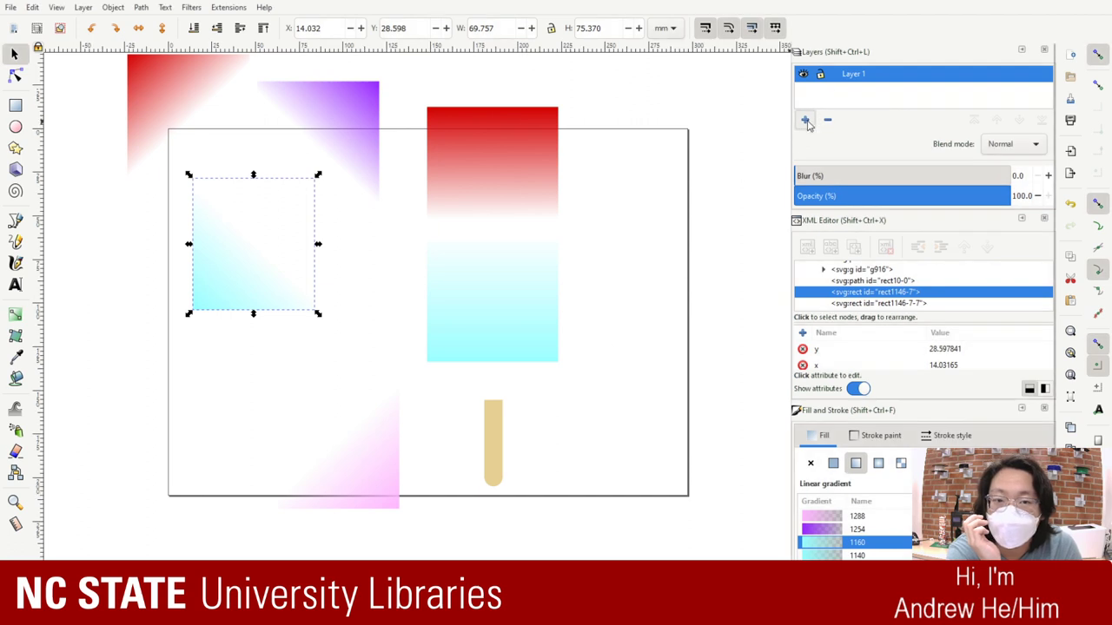
Step: Add a new layer named Layer 2 above Layer 1 and place the red gradient square on it
{"action": "key", "text": "ctrl+shift+n"}
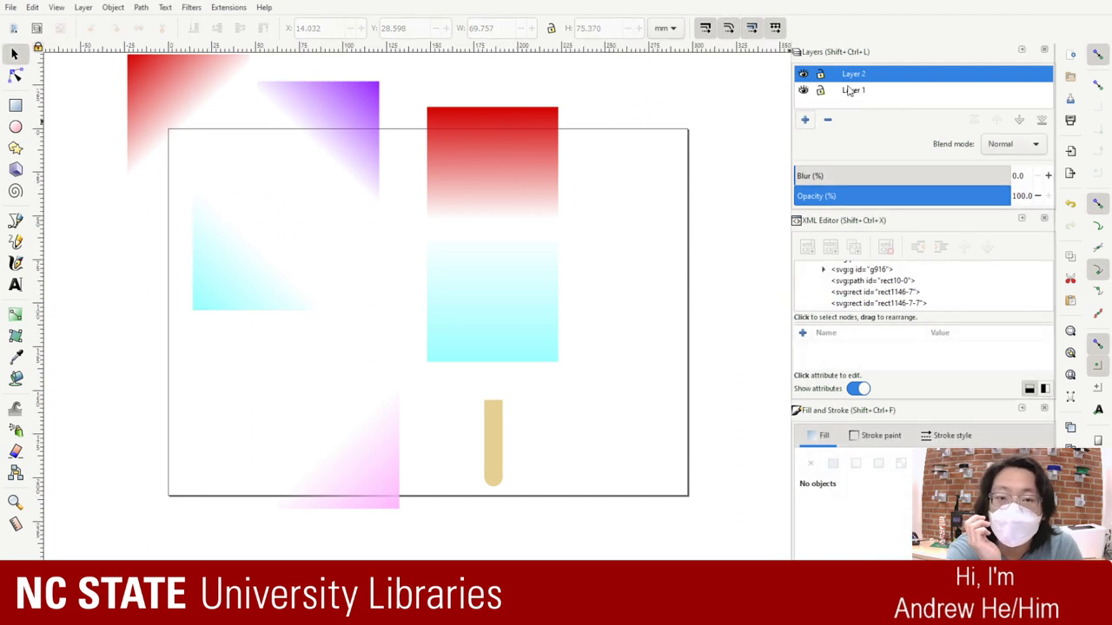
{"action": "left_click", "coordinate": [133, 96]}
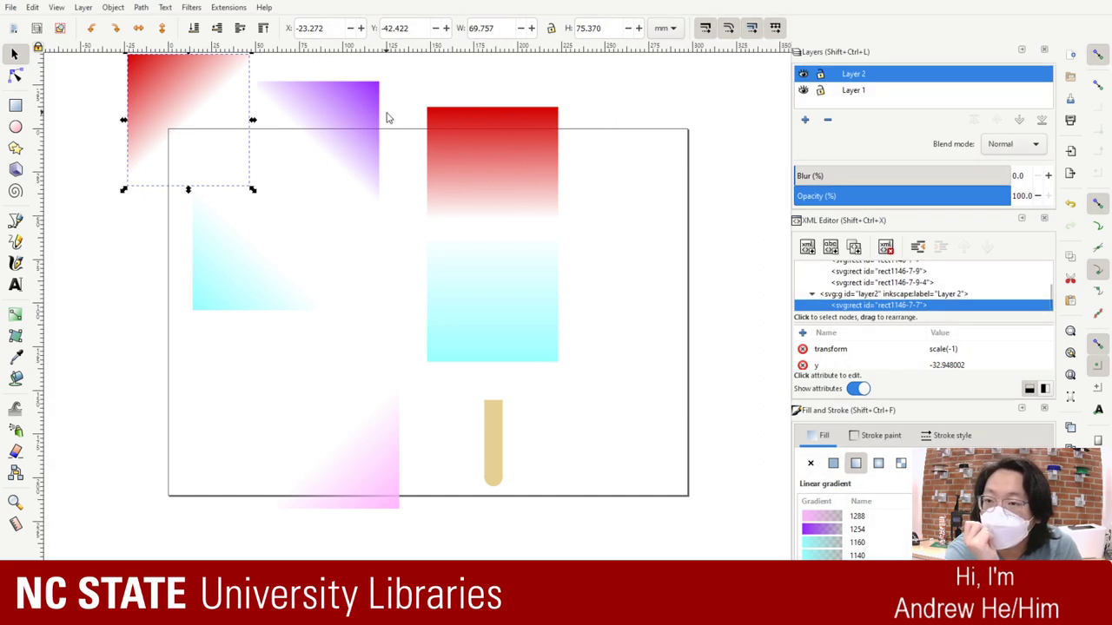
Step: Select the purple gradient square on Layer 1 and add a new layer named Layer 3 directly above Layer 1
{"action": "left_click", "coordinate": [359, 110]}
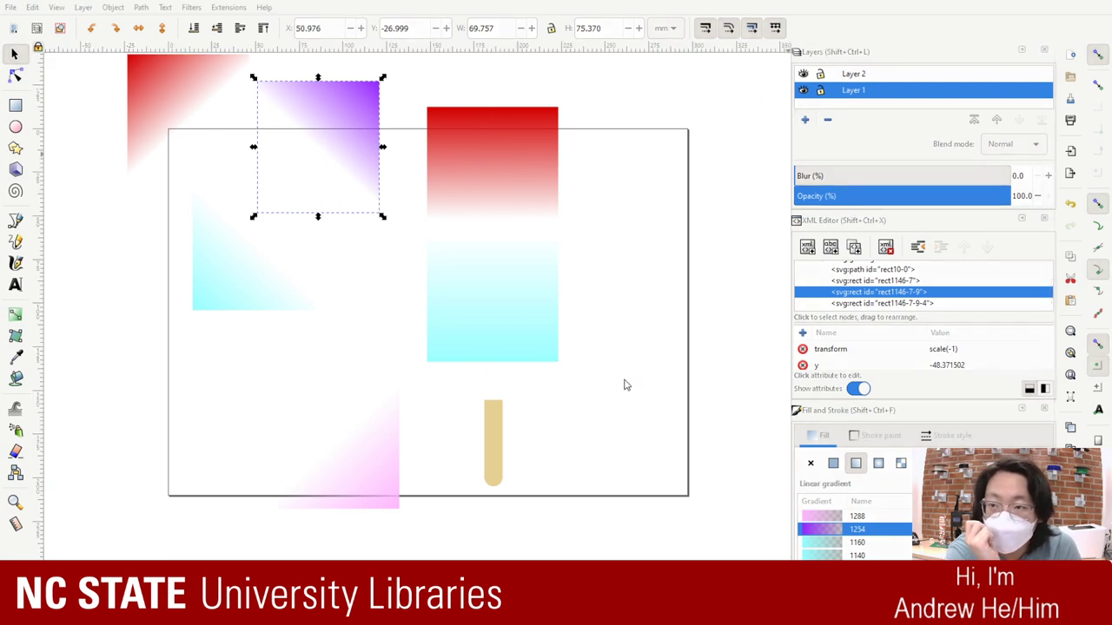
{"action": "key", "text": "ctrl+shift+n"}
{"action": "key", "text": "Return"}
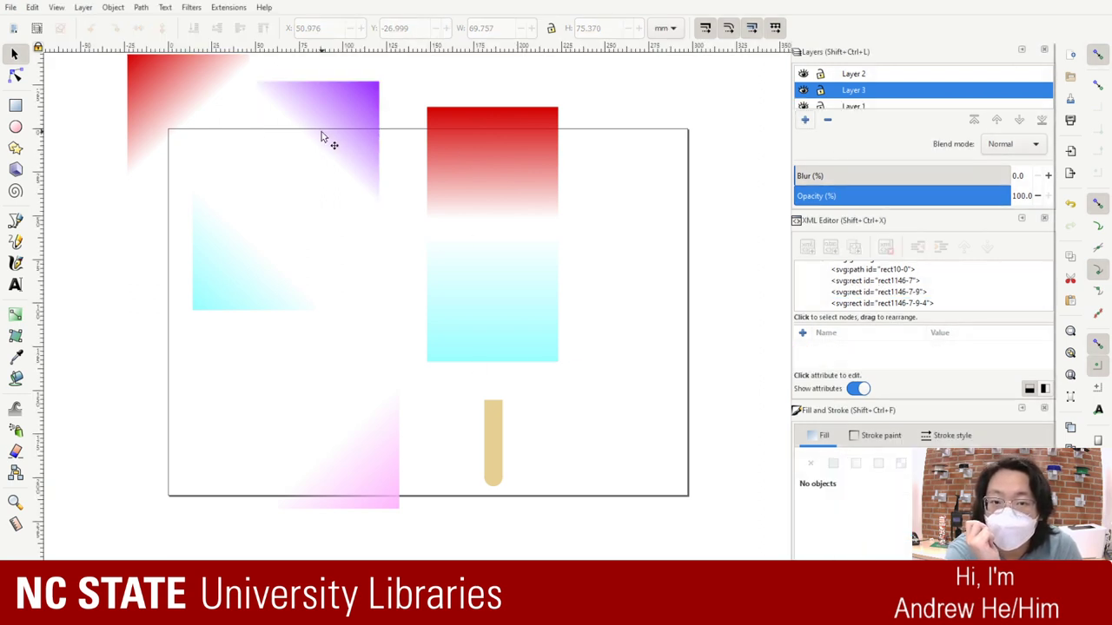
Step: Raise Layer 3 above Layer 2 and move the purple gradient square onto Layer 3
{"action": "double_click", "coordinate": [859, 84]}
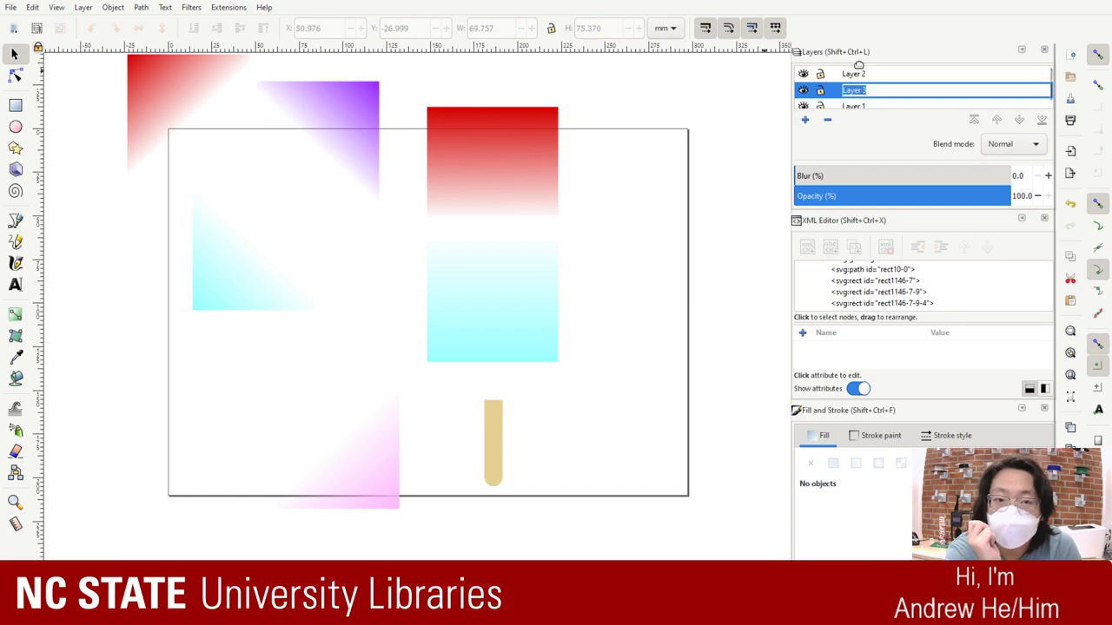
{"action": "key", "text": "Return"}
{"action": "double_click", "coordinate": [856, 91]}
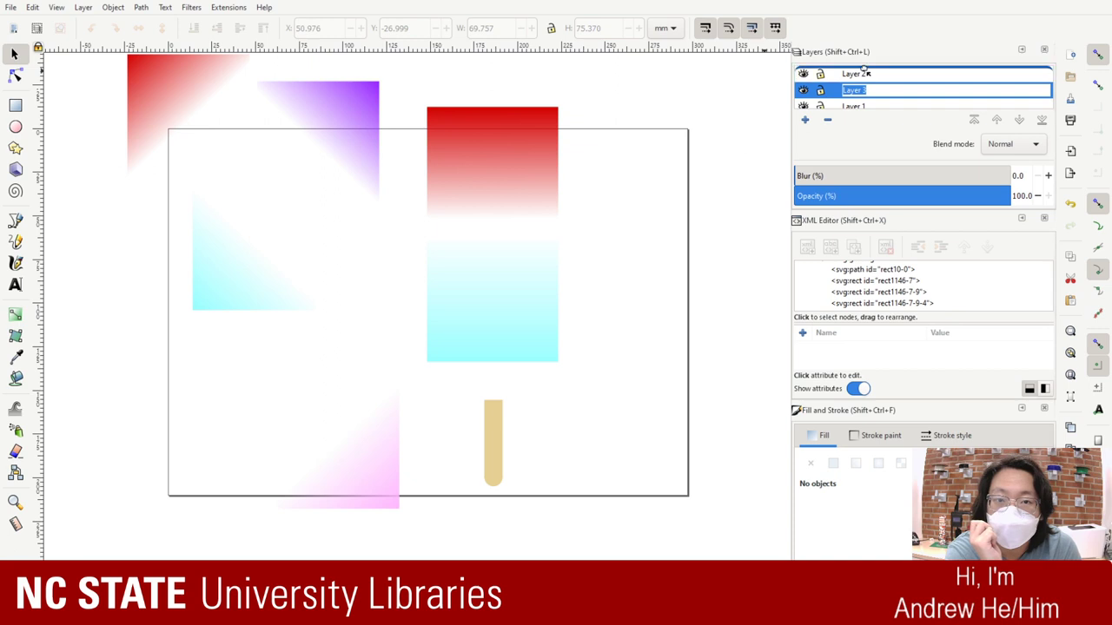
{"action": "left_click_drag", "start_coordinate": [864, 73], "coordinate": [864, 70]}
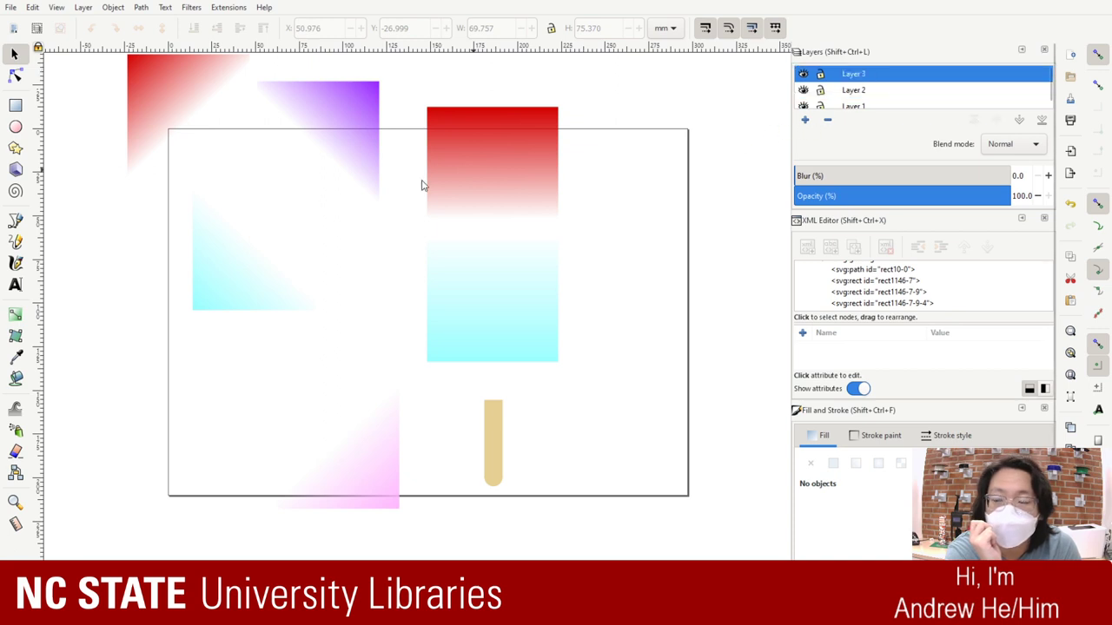
{"action": "left_click", "coordinate": [339, 108]}
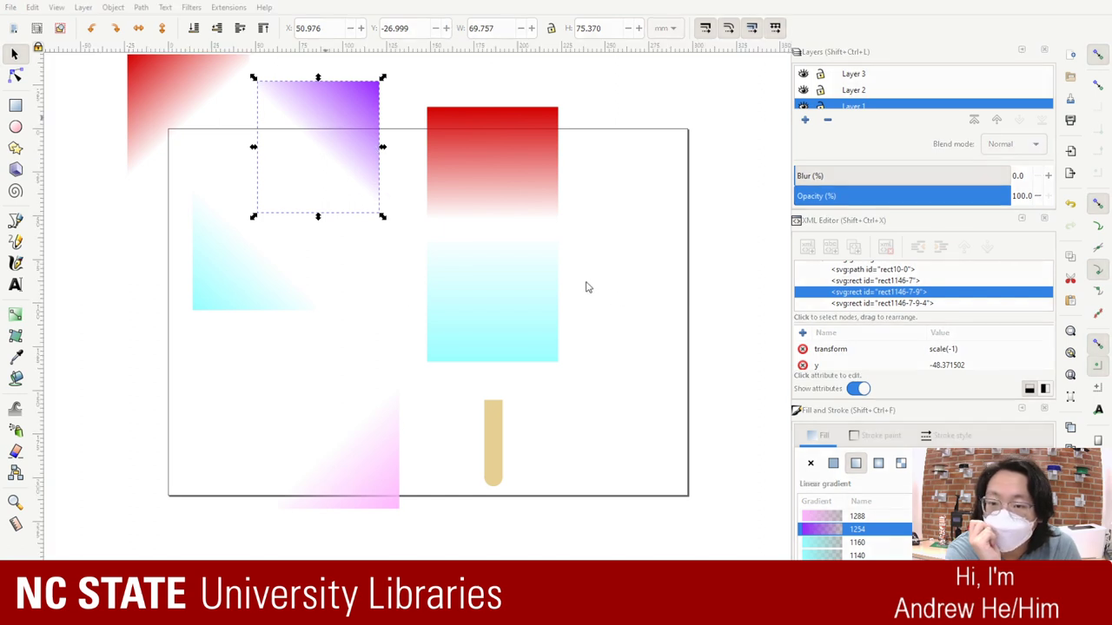
{"action": "left_click", "coordinate": [364, 512]}
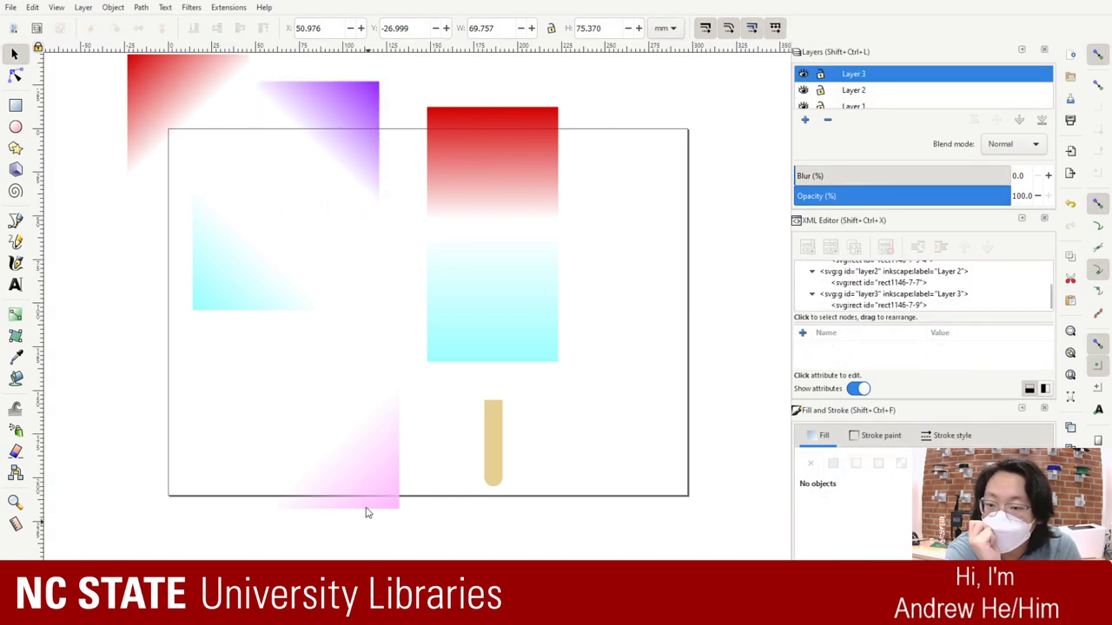
Step: Add a layer named Layer 4 at the top of the layer stack and move the pink gradient square onto it
{"action": "left_click", "coordinate": [378, 491]}
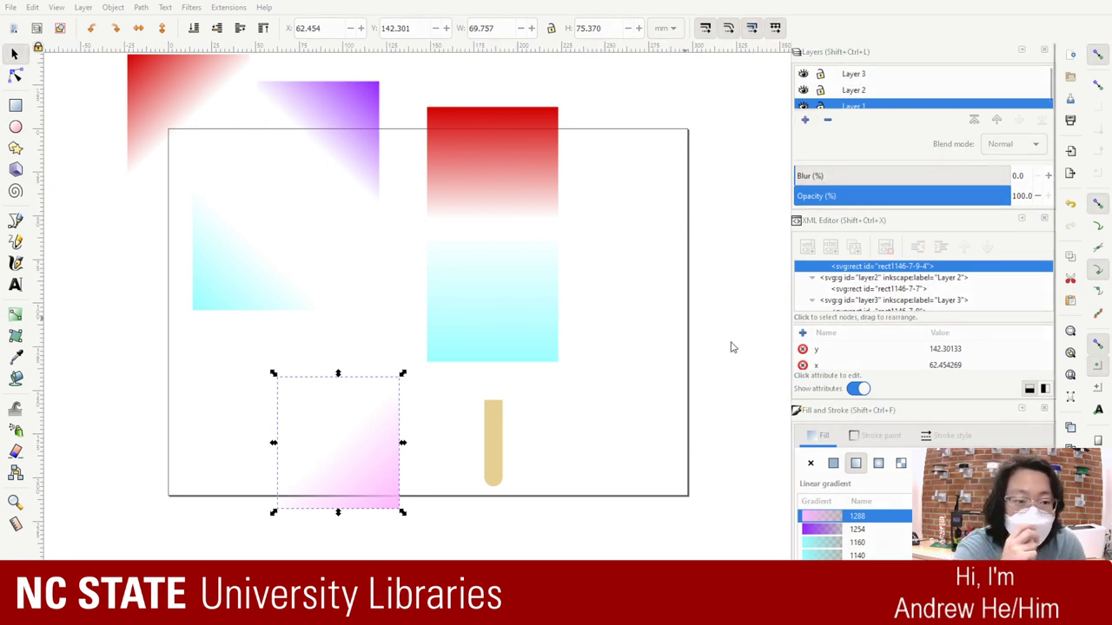
{"action": "key", "text": "ctrl+shift+n"}
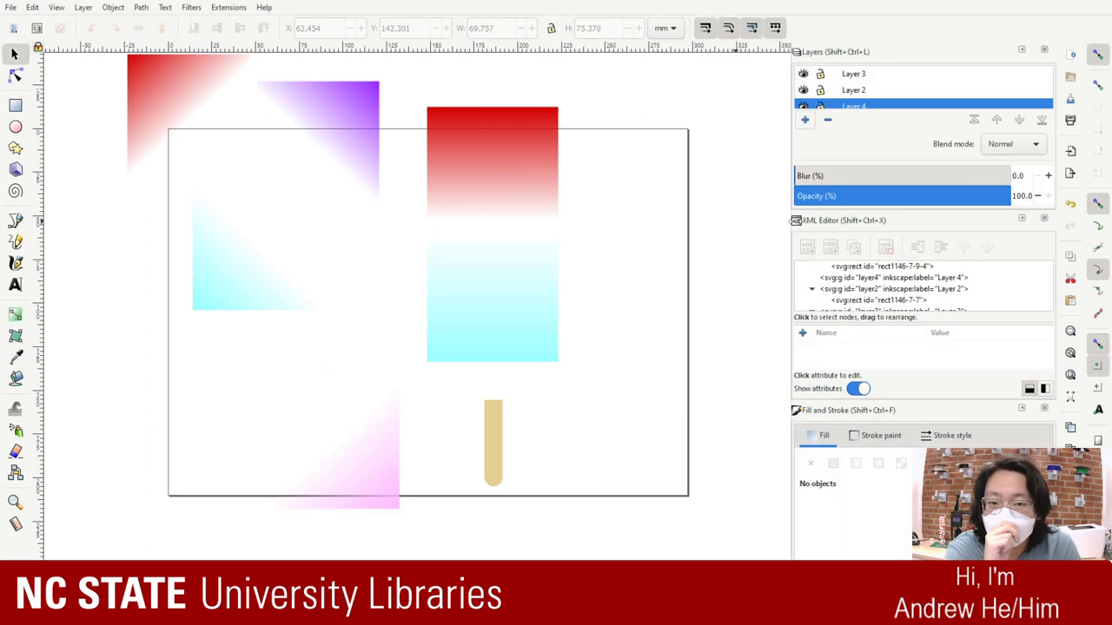
{"action": "double_click", "coordinate": [879, 102]}
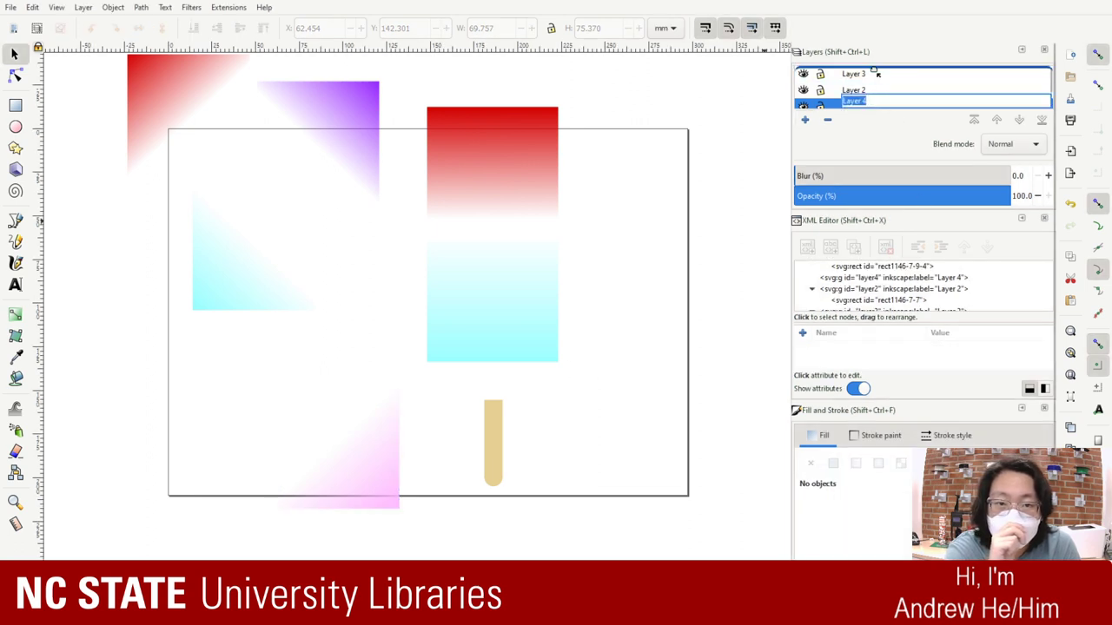
{"action": "key", "text": "Return"}
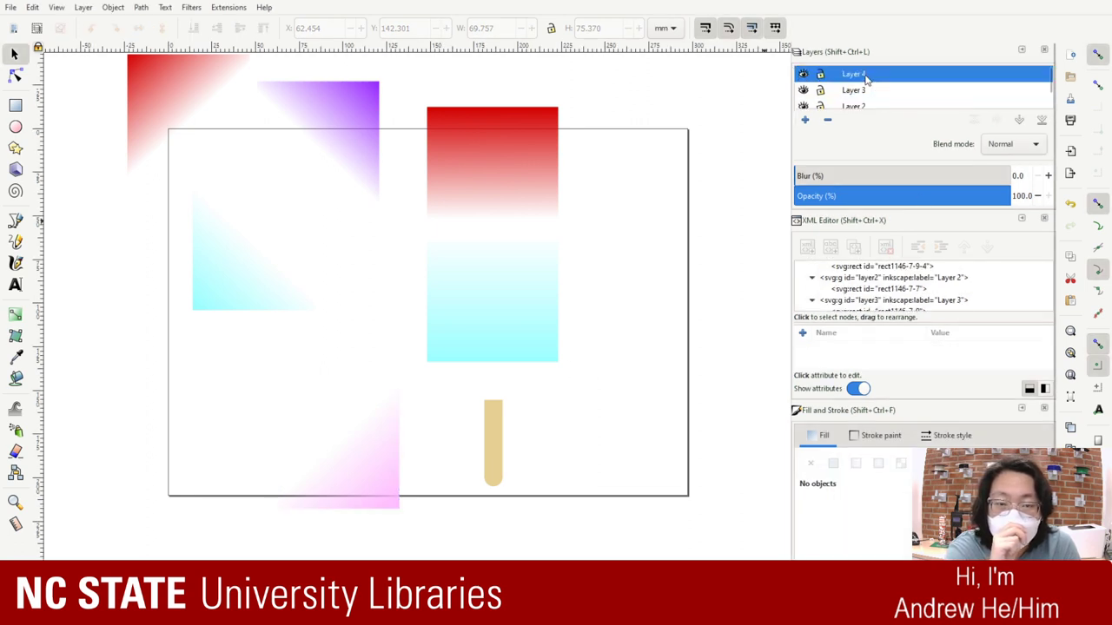
{"action": "left_click", "coordinate": [385, 469]}
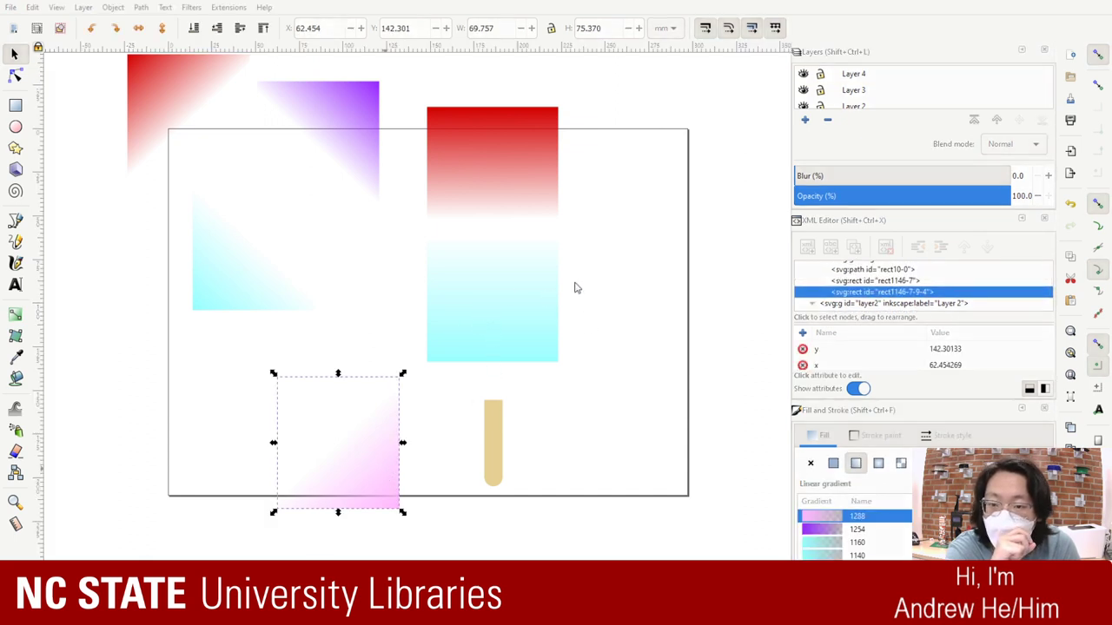
{"action": "key", "text": "shift+Page_Up"}
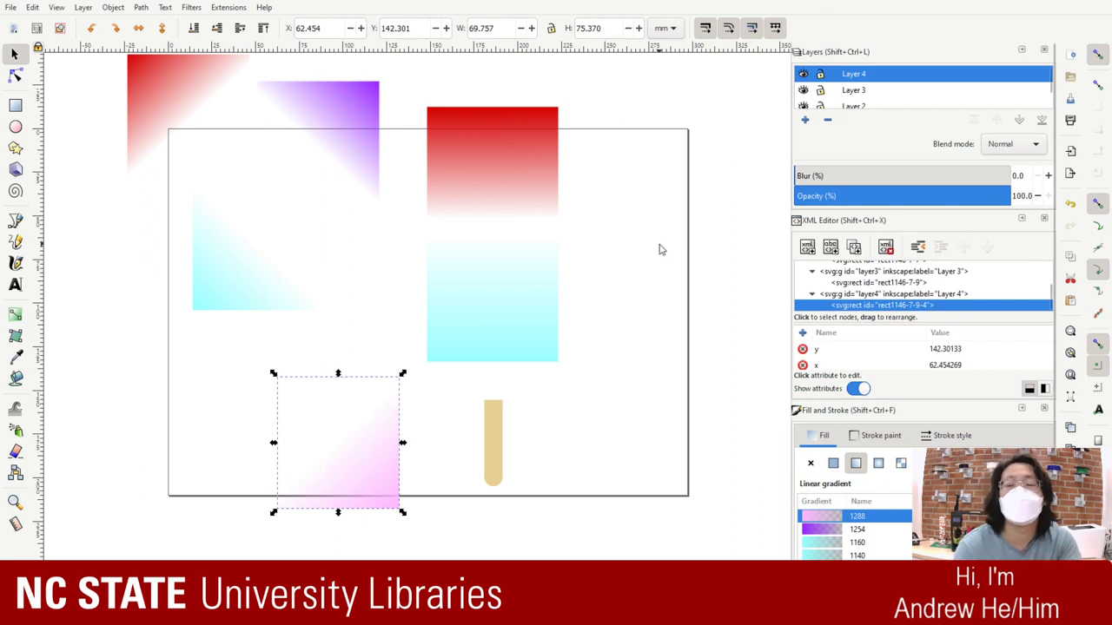
Step: Restack the red, purple and pink gradient squares exactly over the cyan square, aligned midpoint to midpoint
{"action": "left_click_drag", "start_coordinate": [382, 506], "coordinate": [293, 300]}
{"action": "mouse_move", "coordinate": [360, 103]}
{"action": "left_mouse_down"}
{"action": "mouse_move", "coordinate": [279, 218]}
{"action": "mouse_move", "coordinate": [349, 102]}
{"action": "left_mouse_up"}
{"action": "left_click_drag", "start_coordinate": [243, 295], "coordinate": [309, 411]}
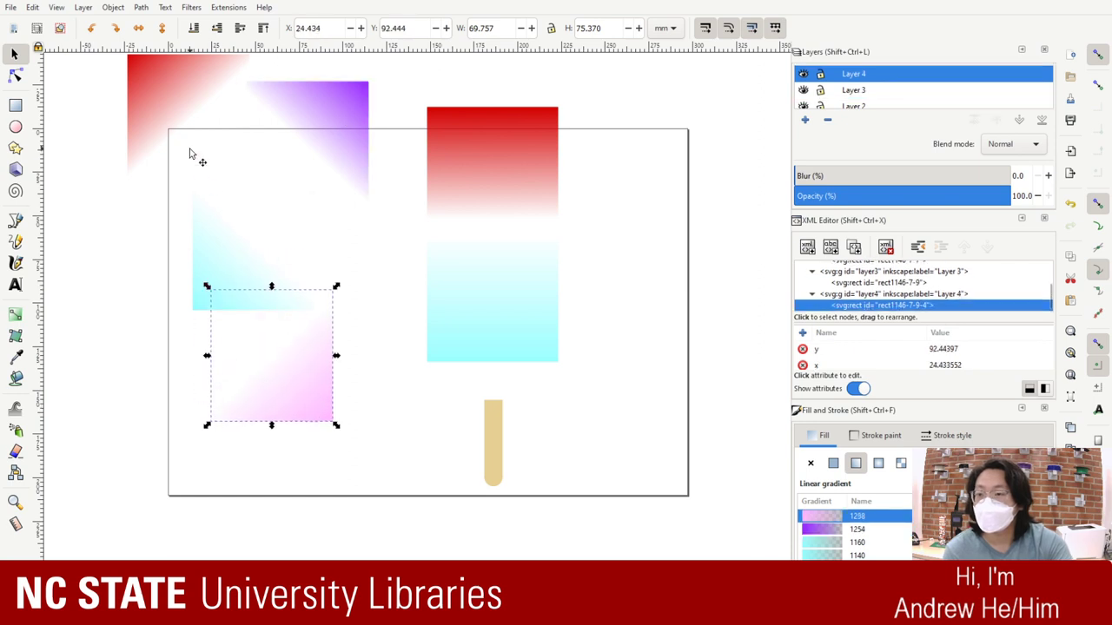
{"action": "left_click_drag", "start_coordinate": [181, 104], "coordinate": [253, 239]}
{"action": "left_click_drag", "start_coordinate": [351, 87], "coordinate": [283, 210]}
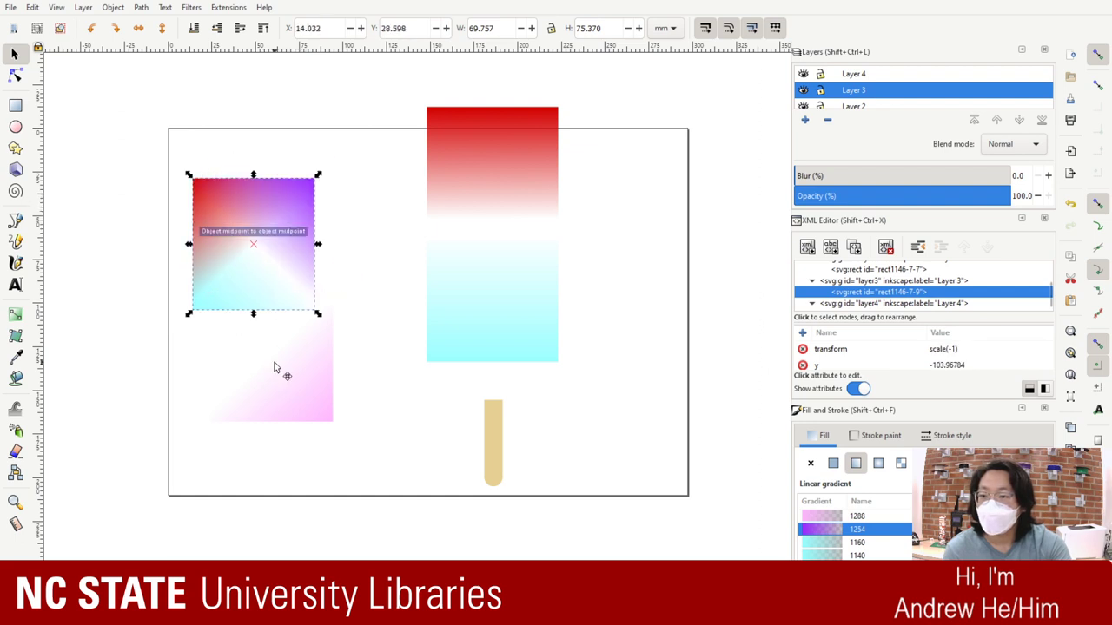
{"action": "left_click_drag", "start_coordinate": [281, 368], "coordinate": [249, 253]}
Step: Put the popsicle's red and cyan gradients and its stick on a new top layer named Popsicle, hidden and locked
{"action": "left_click", "coordinate": [381, 427]}
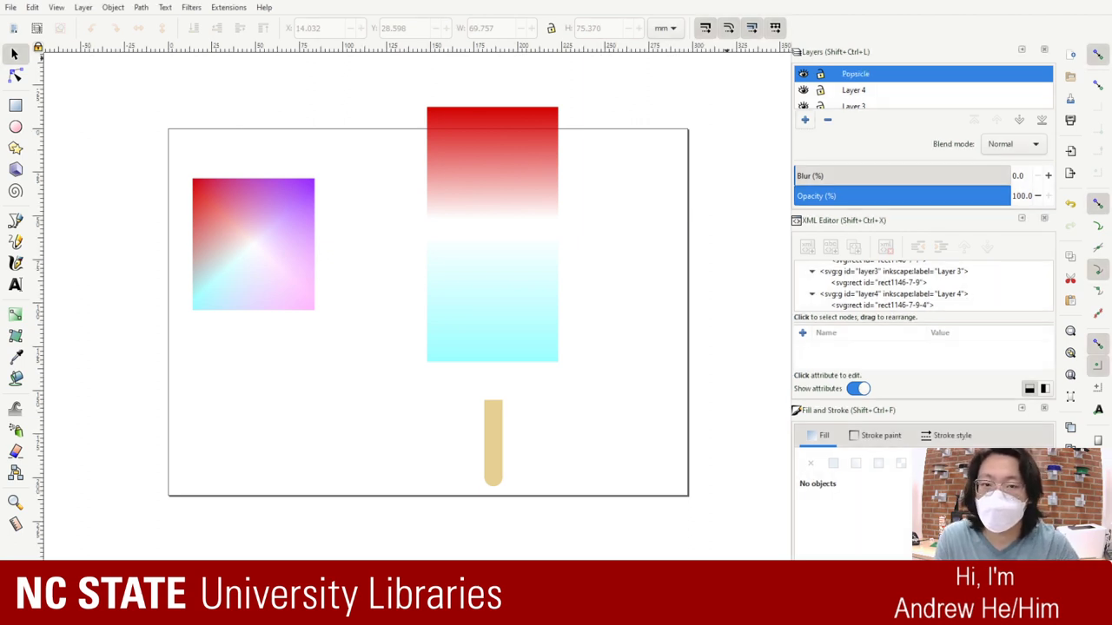
{"action": "left_click", "coordinate": [516, 352]}
{"action": "left_click", "coordinate": [492, 444], "text": "shift"}
{"action": "left_click", "coordinate": [440, 122], "text": "shift"}
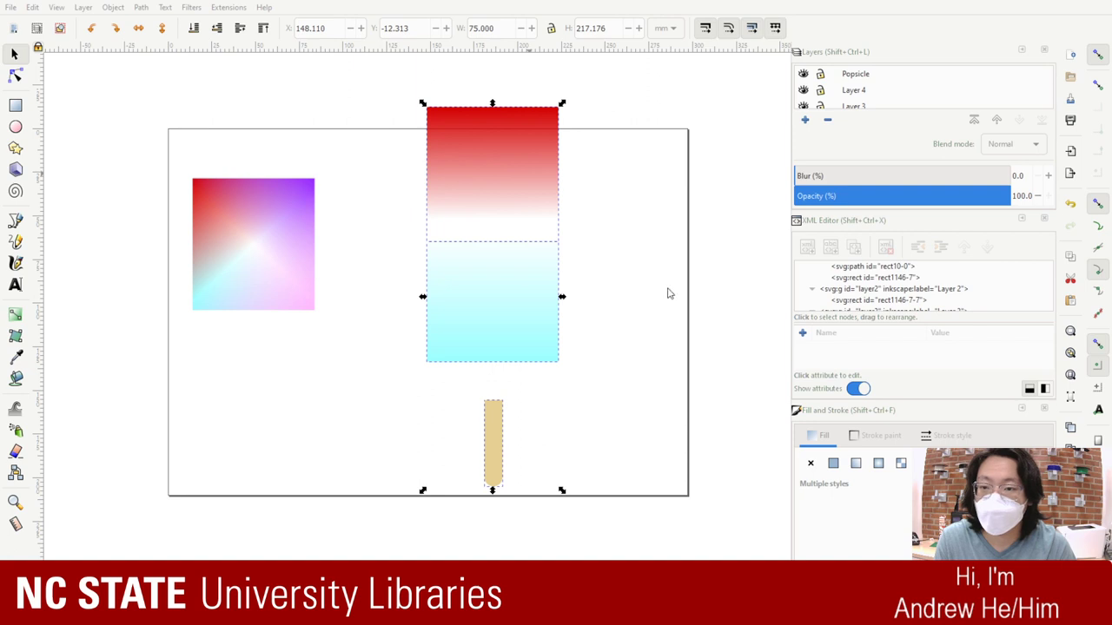
{"action": "left_click", "coordinate": [804, 74]}
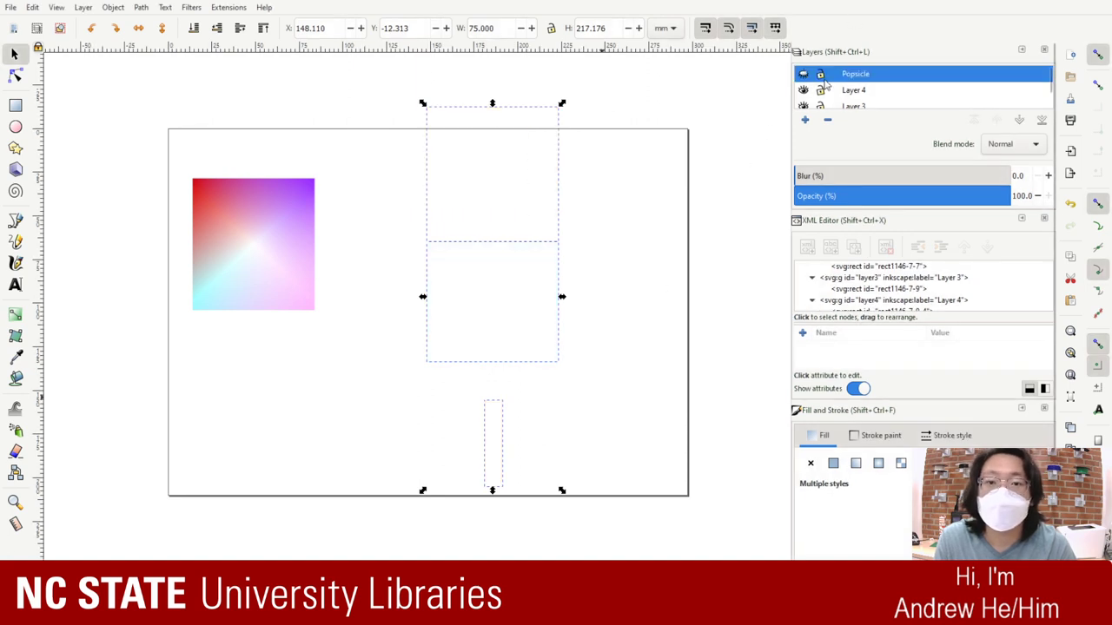
{"action": "left_click", "coordinate": [820, 75]}
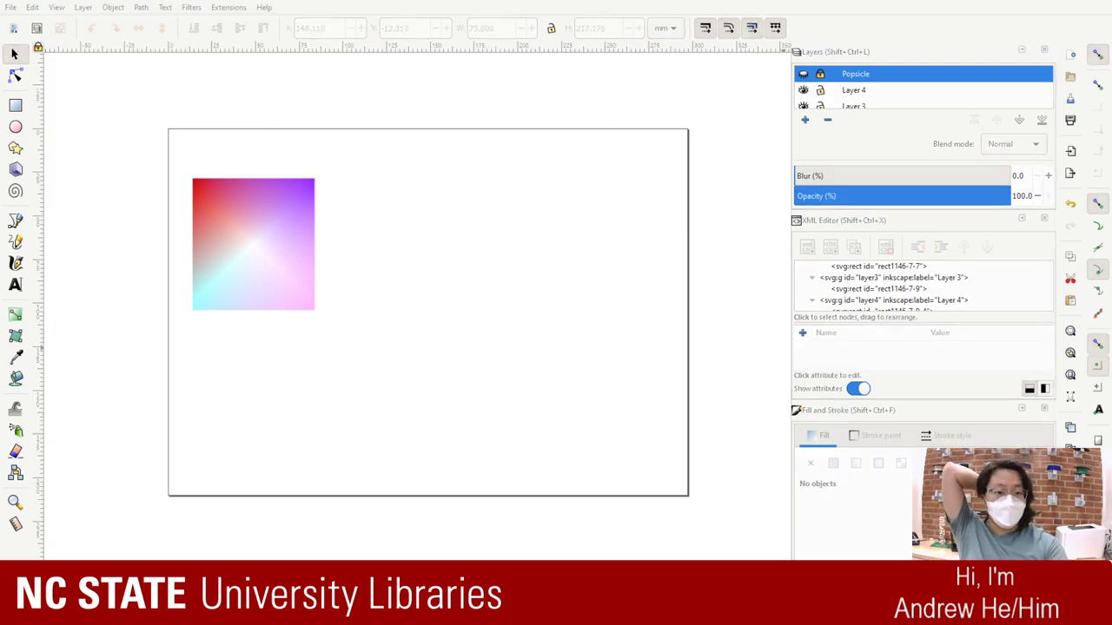
Step: Enlarge the four stacked gradient squares together to about 128.6 × 133.1 mm and place them near the page's centre
{"action": "left_click", "coordinate": [429, 264]}
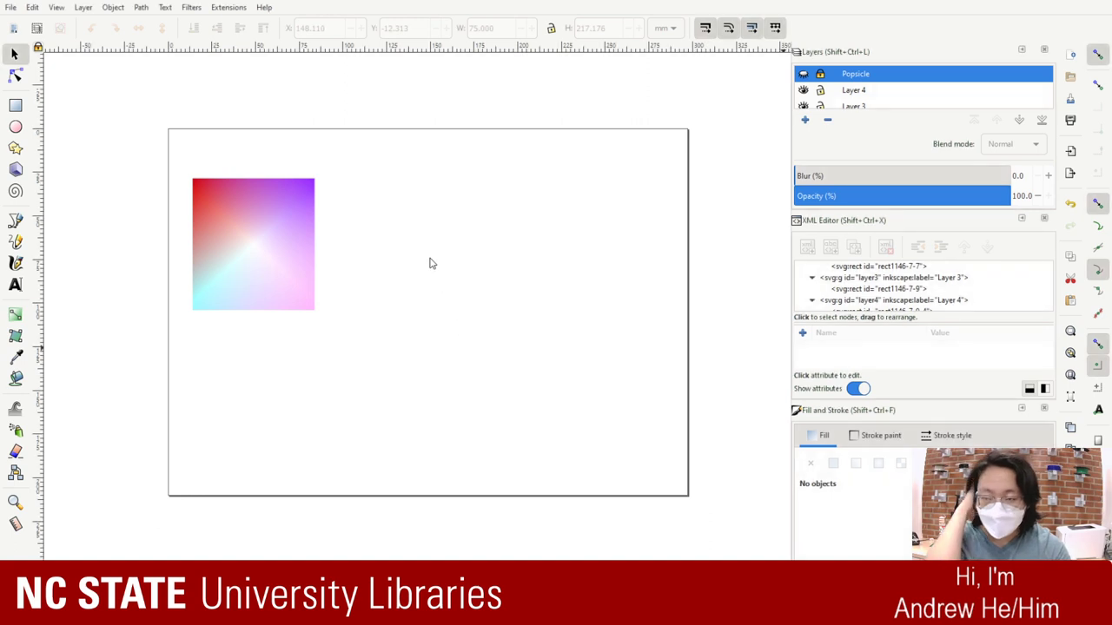
{"action": "left_click_drag", "start_coordinate": [345, 367], "coordinate": [162, 132]}
{"action": "left_click_drag", "start_coordinate": [299, 262], "coordinate": [483, 339]}
{"action": "left_click_drag", "start_coordinate": [369, 247], "coordinate": [270, 151]}
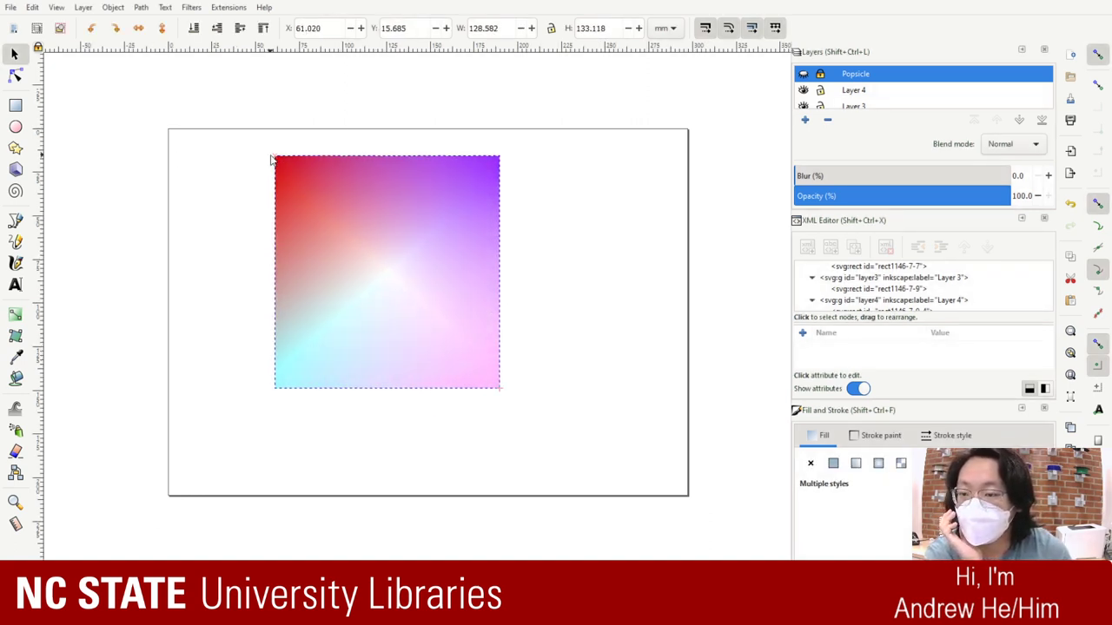
{"action": "left_click_drag", "start_coordinate": [459, 318], "coordinate": [489, 350]}
{"action": "left_click", "coordinate": [595, 396]}
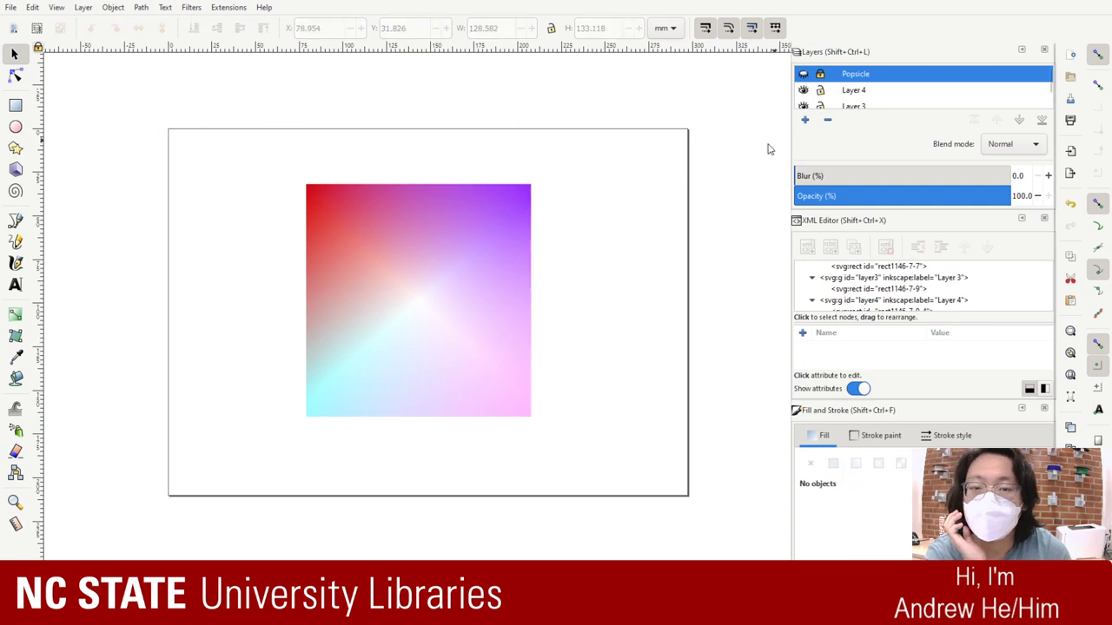
Step: Draw a white rectangle of about 128.6 × 133.1 mm exactly covering the stacked gradient squares
{"action": "scroll", "coordinate": [586, 258], "scroll_direction": "down", "scroll_amount": 2}
{"action": "scroll", "coordinate": [585, 258], "scroll_direction": "up", "scroll_amount": 1}
{"action": "left_click", "coordinate": [414, 250]}
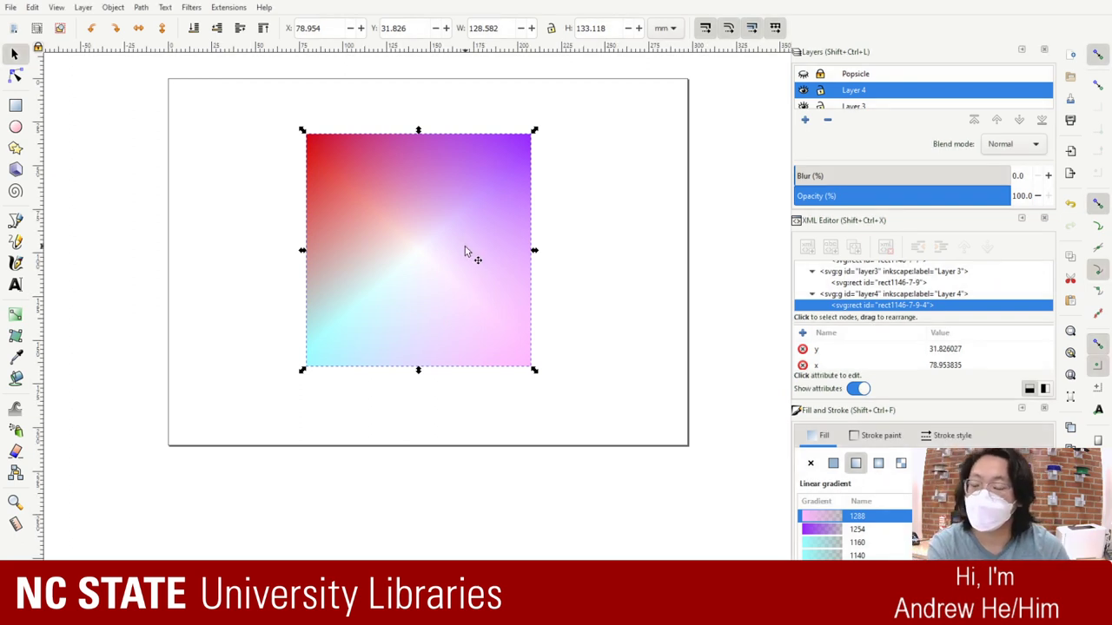
{"action": "left_click", "coordinate": [630, 439]}
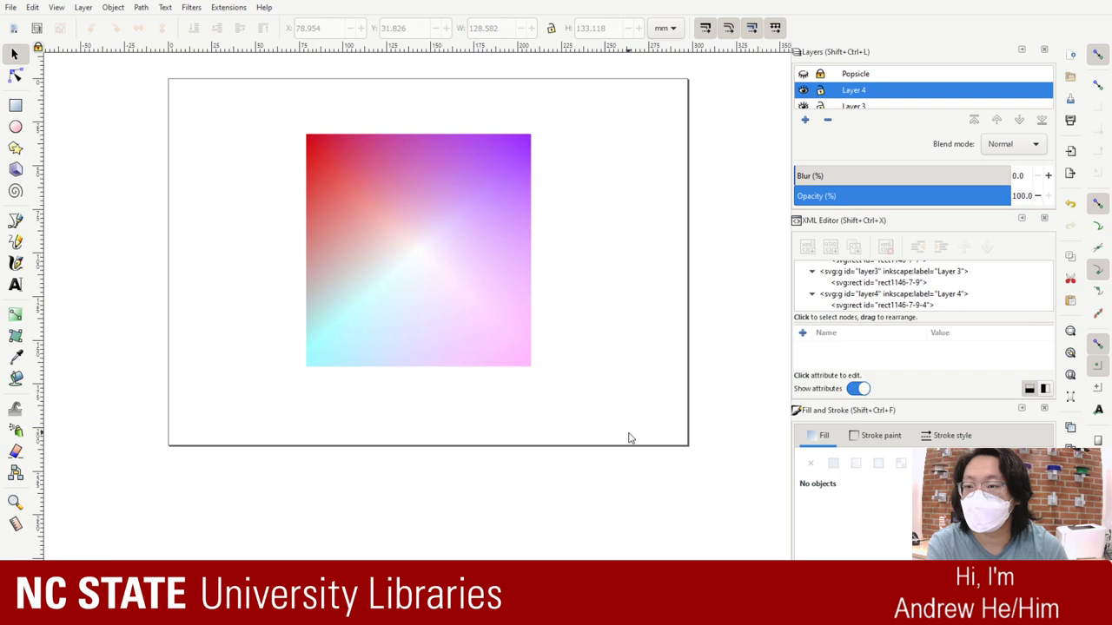
{"action": "left_click", "coordinate": [15, 104]}
{"action": "mouse_move", "coordinate": [307, 135]}
{"action": "left_mouse_down"}
{"action": "mouse_move", "coordinate": [338, 192]}
{"action": "mouse_move", "coordinate": [530, 366]}
{"action": "left_mouse_up"}
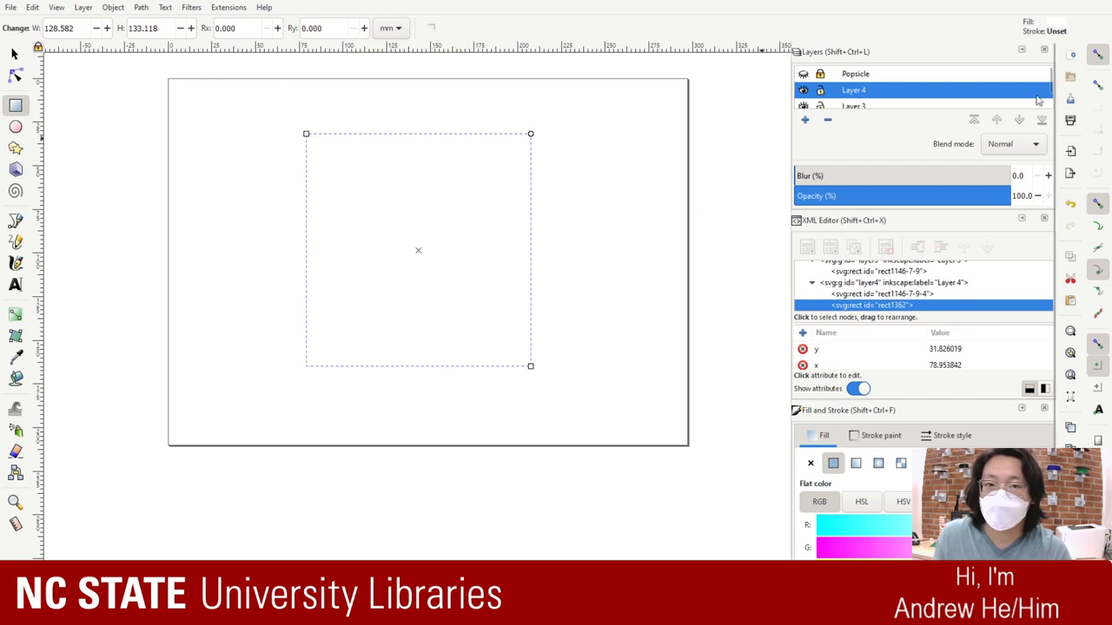
Step: Add a layer named Base and move it to the bottom of the layer stack, below Layer 1
{"action": "scroll", "coordinate": [932, 99], "scroll_direction": "down", "scroll_amount": 2}
{"action": "scroll", "coordinate": [933, 99], "scroll_direction": "up", "scroll_amount": 2}
{"action": "scroll", "coordinate": [933, 98], "scroll_direction": "down", "scroll_amount": 2}
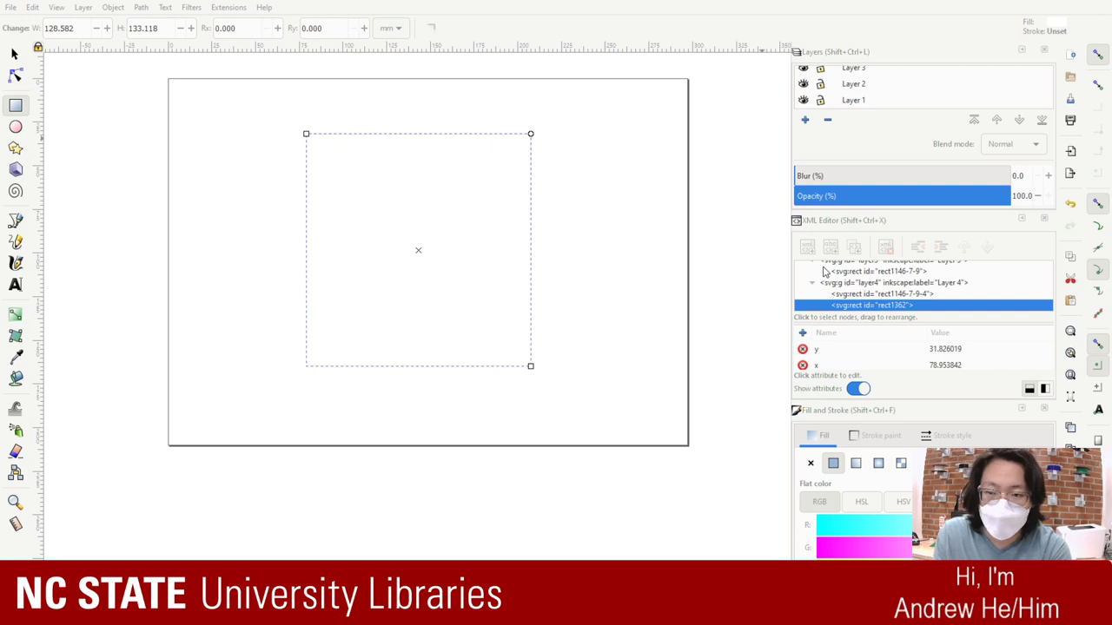
{"action": "left_click", "coordinate": [875, 80]}
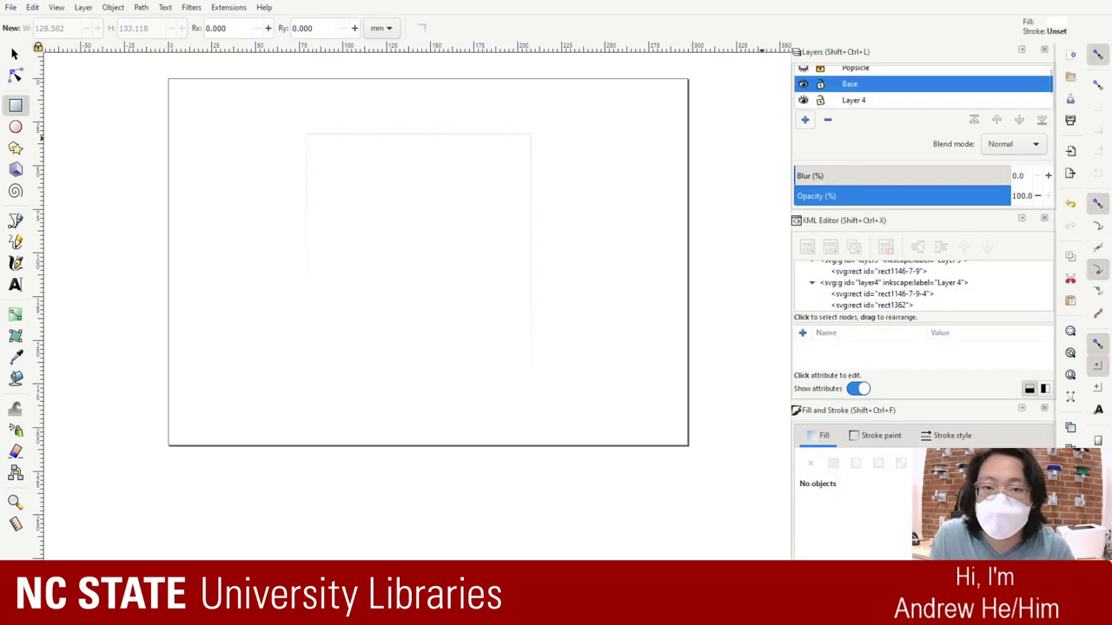
{"action": "left_click", "coordinate": [876, 80]}
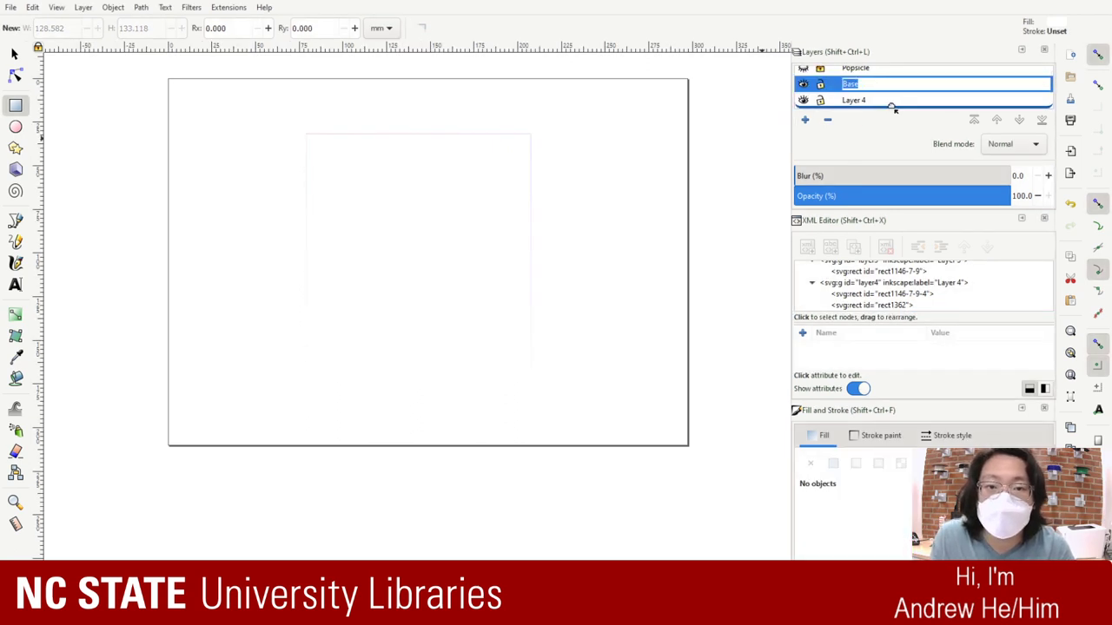
{"action": "mouse_move", "coordinate": [894, 102]}
{"action": "left_mouse_down"}
{"action": "mouse_move", "coordinate": [922, 78]}
{"action": "mouse_move", "coordinate": [910, 113]}
{"action": "left_mouse_up"}
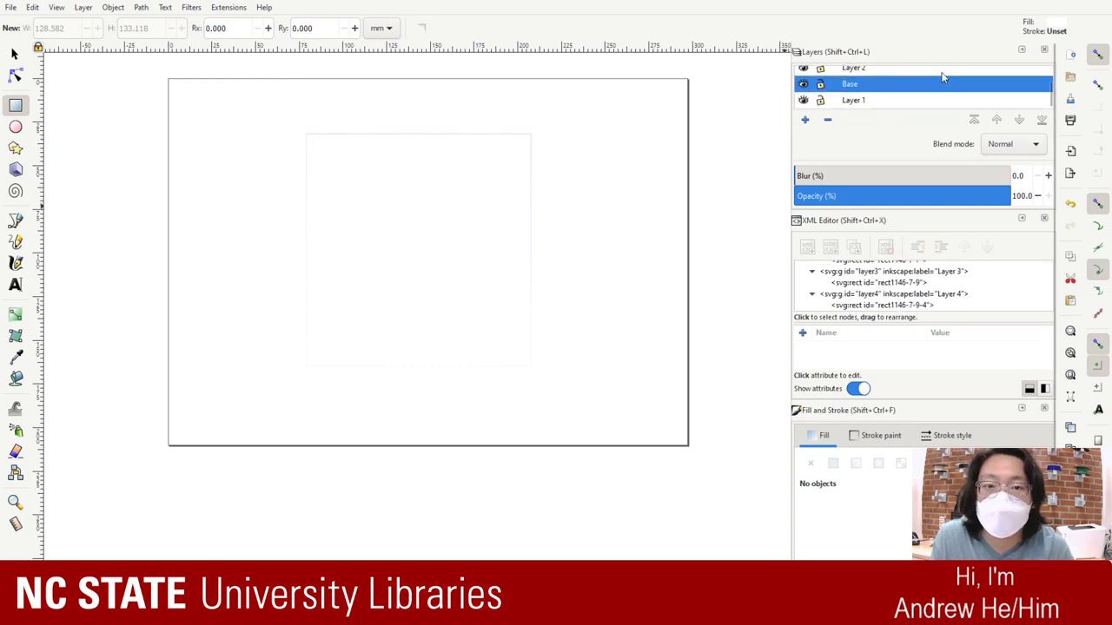
{"action": "left_click", "coordinate": [943, 82]}
{"action": "left_click_drag", "start_coordinate": [918, 104], "coordinate": [921, 108]}
Step: Delete the stray small rectangle drawn on Layer 1 and move the large white rectangle off the gradient stack to its right
{"action": "left_click_drag", "start_coordinate": [500, 229], "coordinate": [612, 215]}
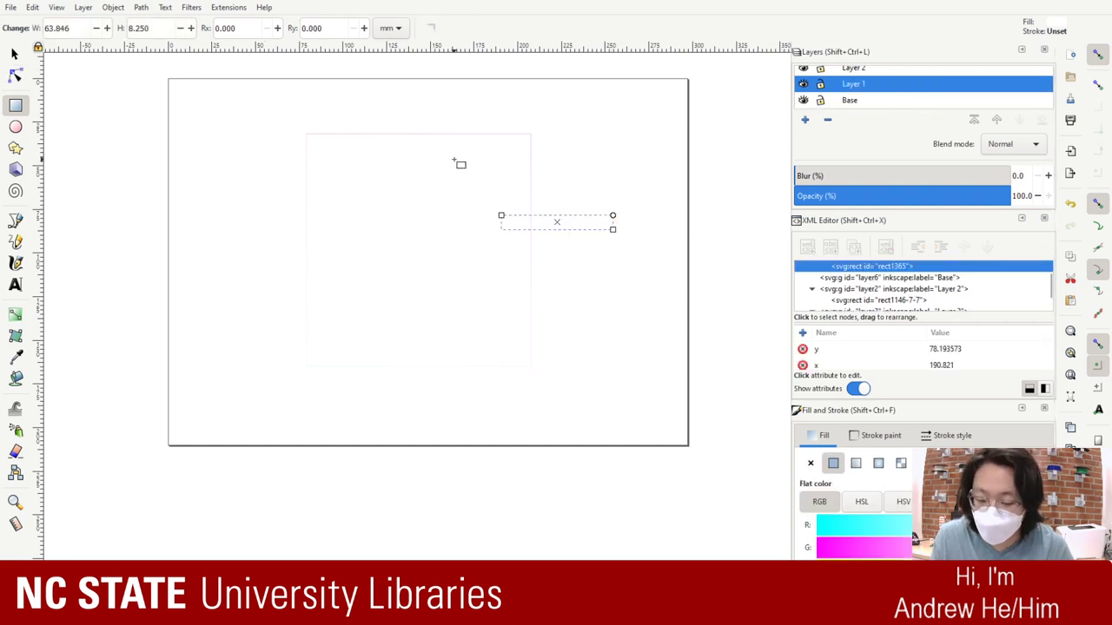
{"action": "key", "text": "Delete"}
{"action": "left_click", "coordinate": [14, 55]}
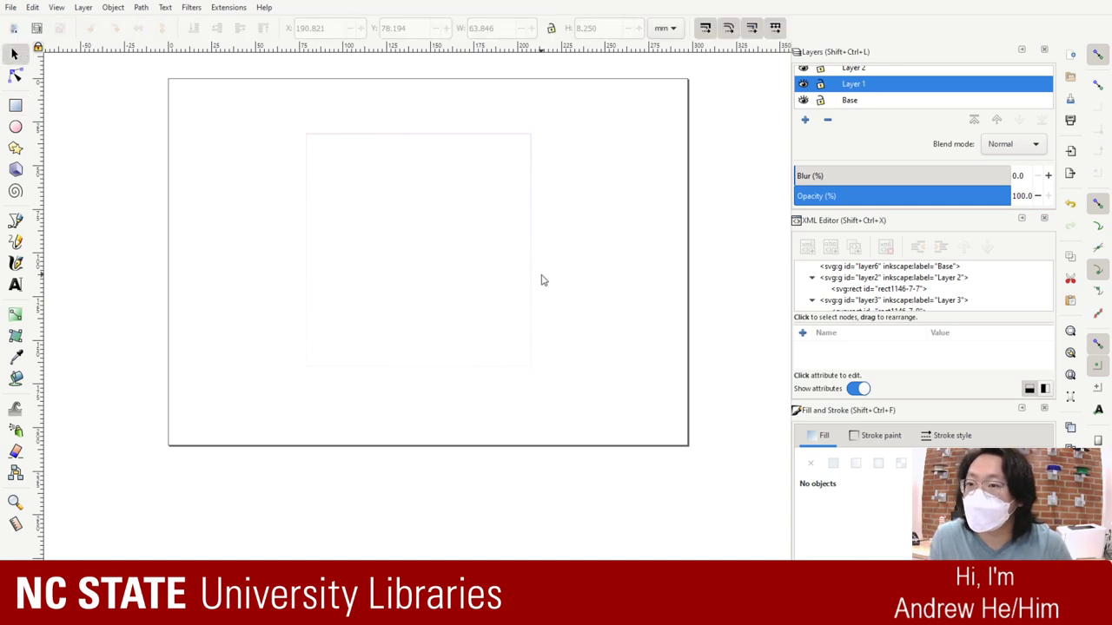
{"action": "left_click", "coordinate": [567, 302]}
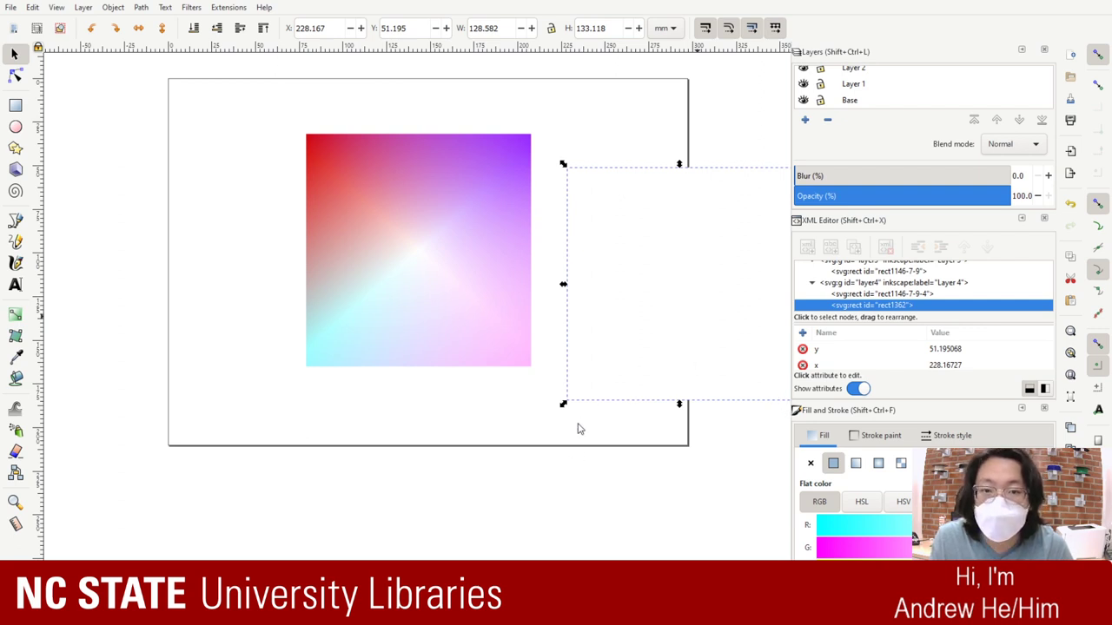
{"action": "left_click_drag", "start_coordinate": [605, 304], "coordinate": [594, 368]}
Step: Lower Layer 4 to the bottom of the layer stack and move the pink gradient square off the colour stack to the white rectangle
{"action": "left_click_drag", "start_coordinate": [461, 316], "coordinate": [447, 333]}
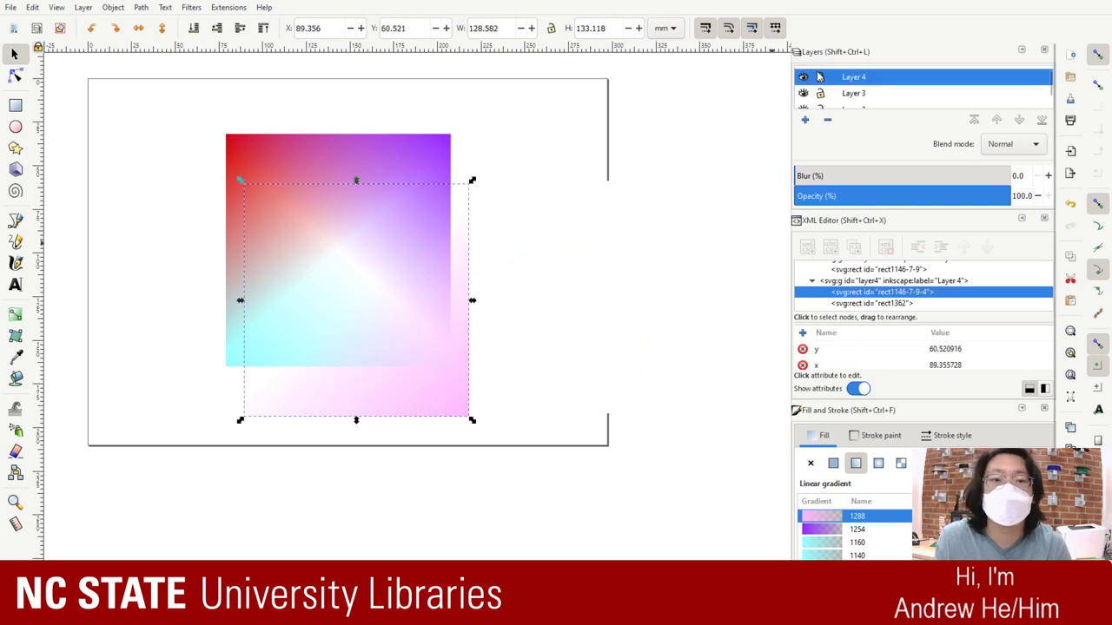
{"action": "scroll", "coordinate": [972, 61], "scroll_direction": "up", "scroll_amount": 1}
{"action": "scroll", "coordinate": [963, 72], "scroll_direction": "down", "scroll_amount": 2}
{"action": "scroll", "coordinate": [961, 68], "scroll_direction": "up", "scroll_amount": 2}
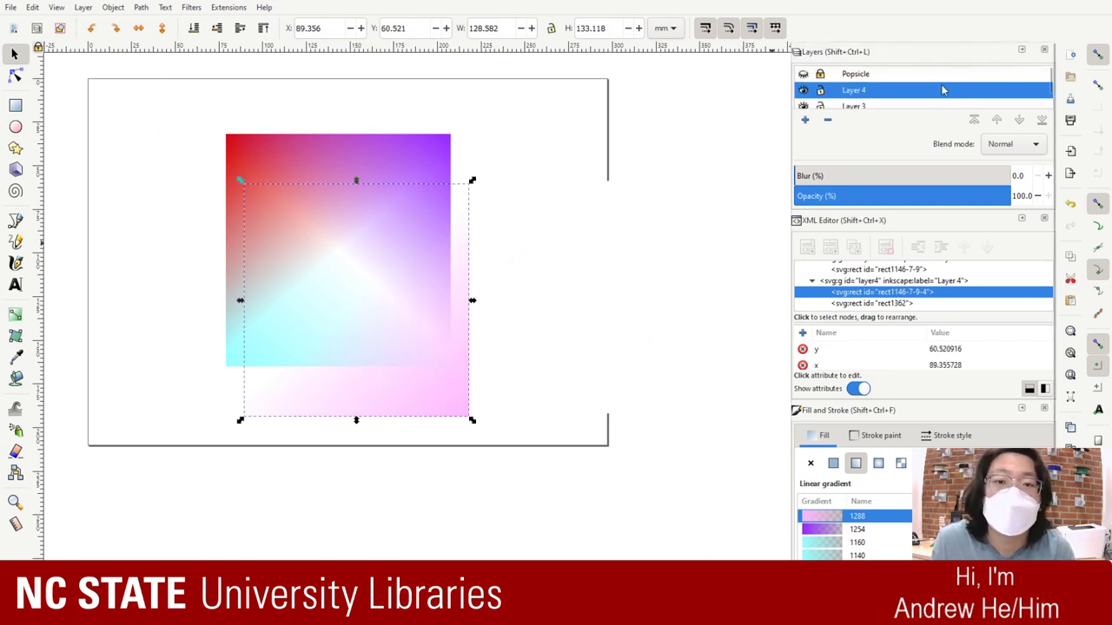
{"action": "left_click", "coordinate": [1023, 119]}
{"action": "left_click_drag", "start_coordinate": [430, 359], "coordinate": [743, 375]}
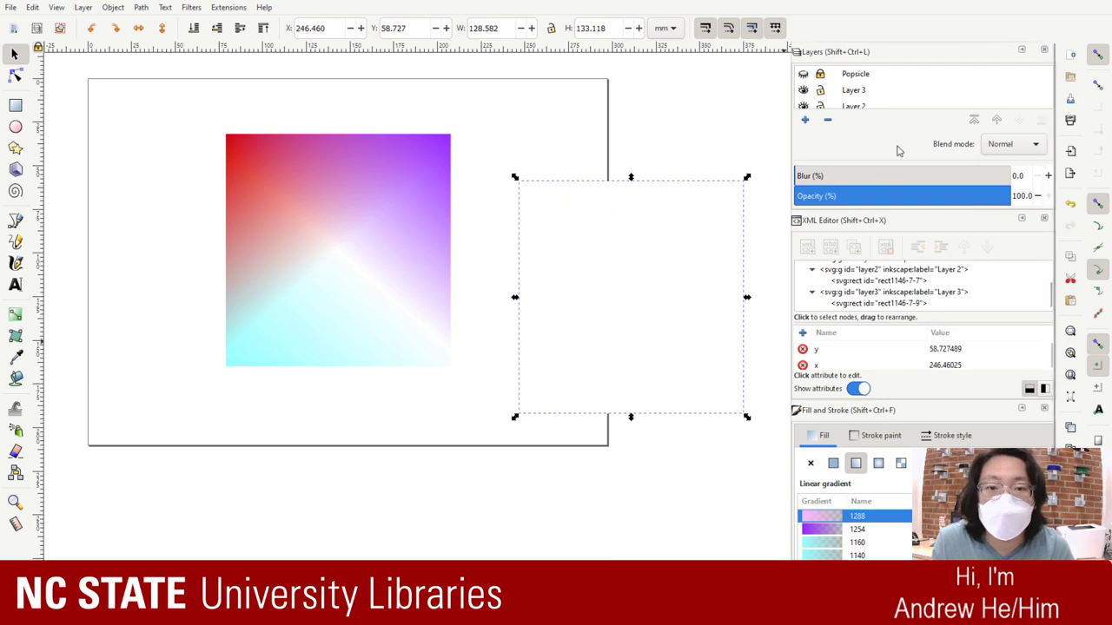
Step: Raise Layer 4 to the top of the layer stack, above the Popsicle layer
{"action": "scroll", "coordinate": [854, 91], "scroll_direction": "down", "scroll_amount": 3}
{"action": "scroll", "coordinate": [854, 91], "scroll_direction": "up", "scroll_amount": 3}
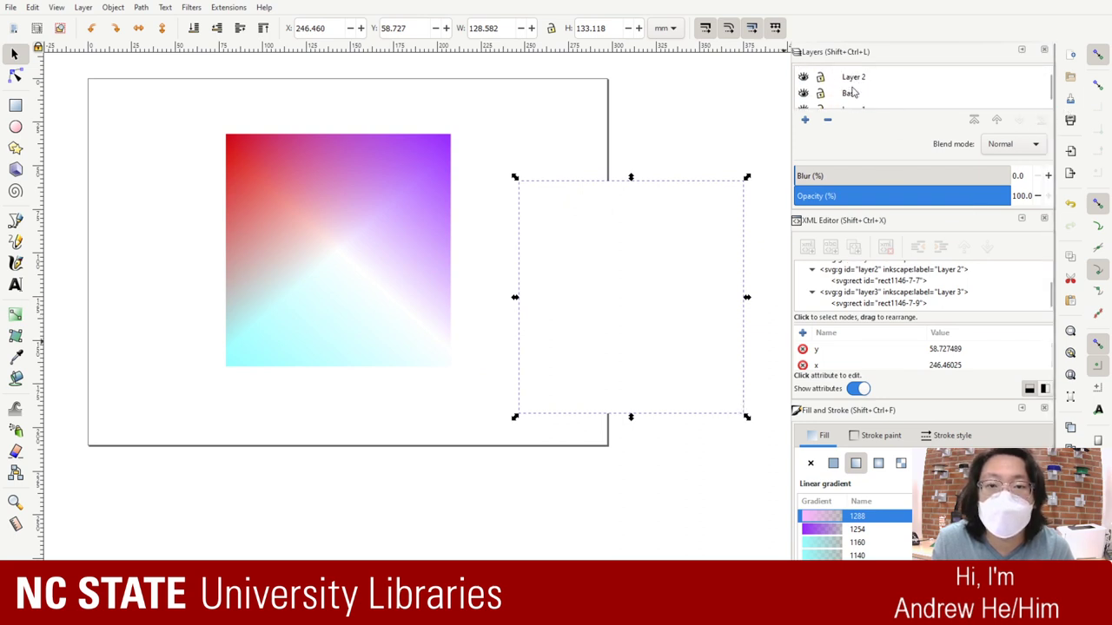
{"action": "scroll", "coordinate": [854, 92], "scroll_direction": "down", "scroll_amount": 3}
{"action": "left_click", "coordinate": [980, 120]}
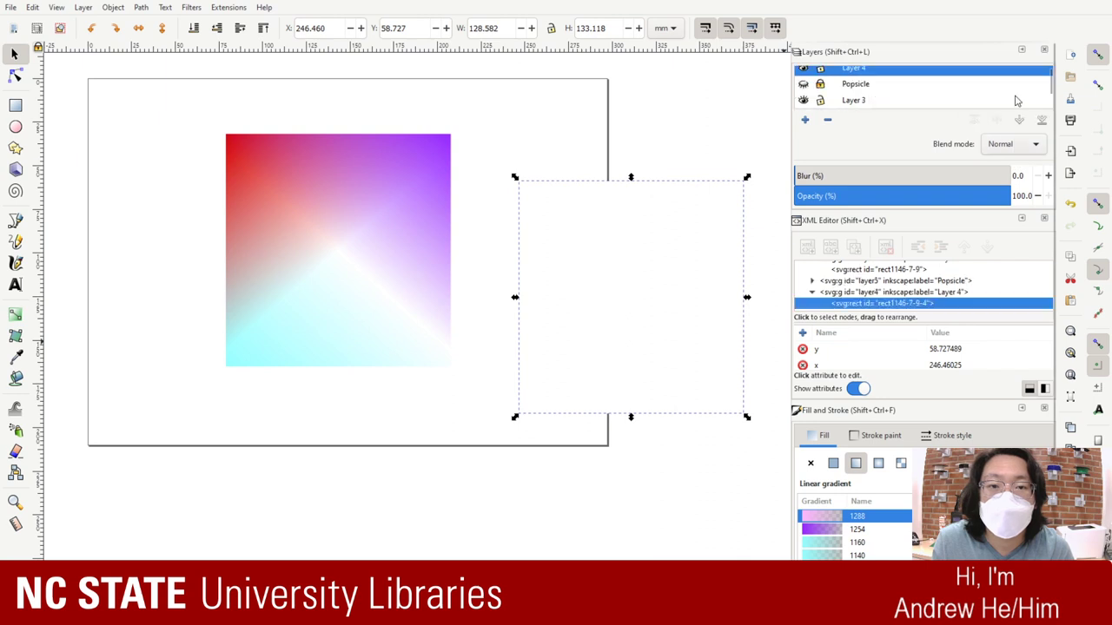
Step: Place Layer 4 directly below the Popsicle layer and move the white rectangle back towards the gradient stack
{"action": "left_click", "coordinate": [1038, 122]}
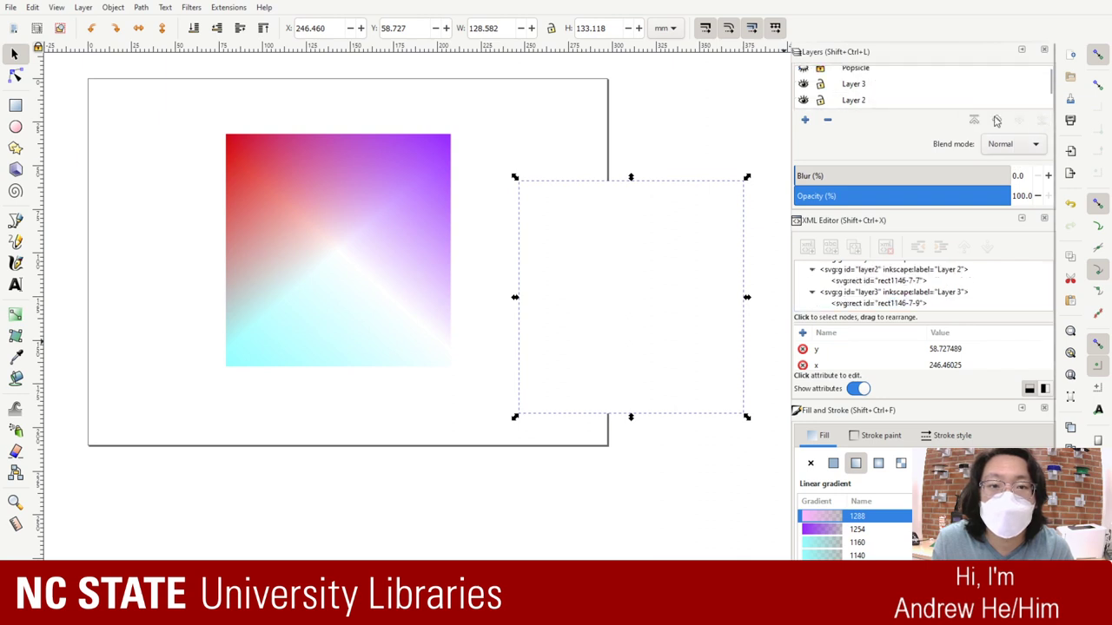
{"action": "scroll", "coordinate": [918, 85], "scroll_direction": "down", "scroll_amount": 3}
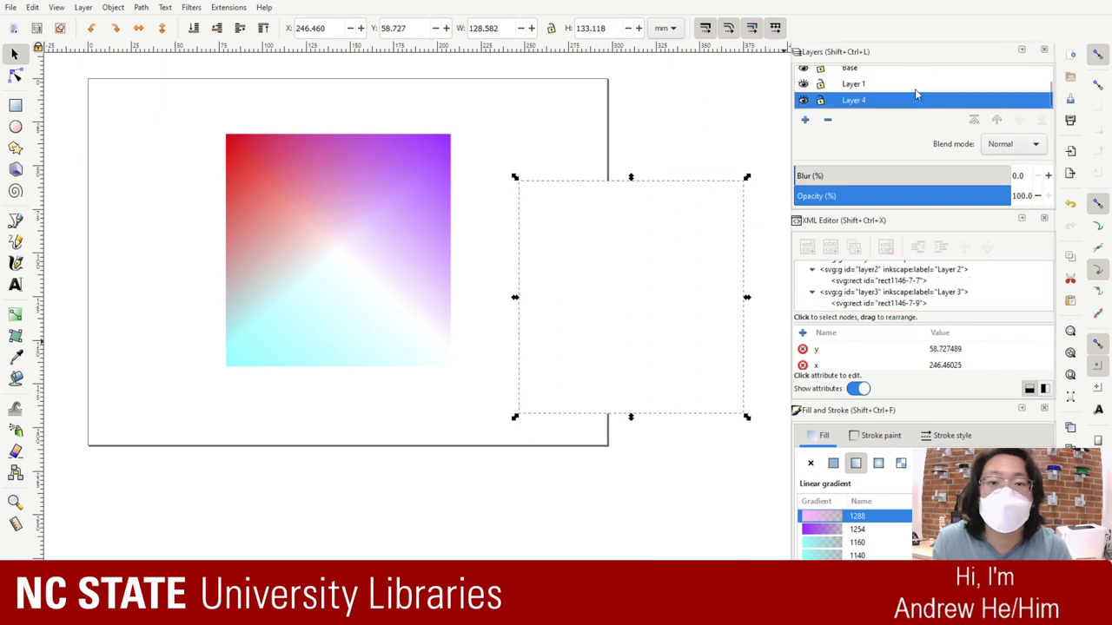
{"action": "left_click", "coordinate": [975, 120]}
{"action": "left_click", "coordinate": [1019, 120]}
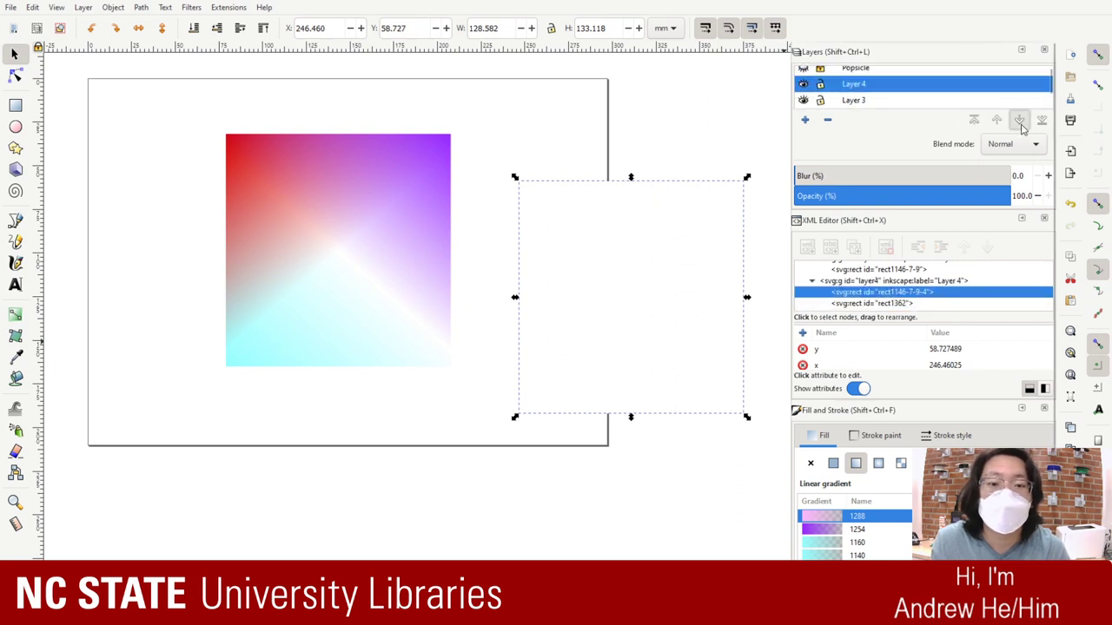
{"action": "left_click_drag", "start_coordinate": [638, 302], "coordinate": [347, 325]}
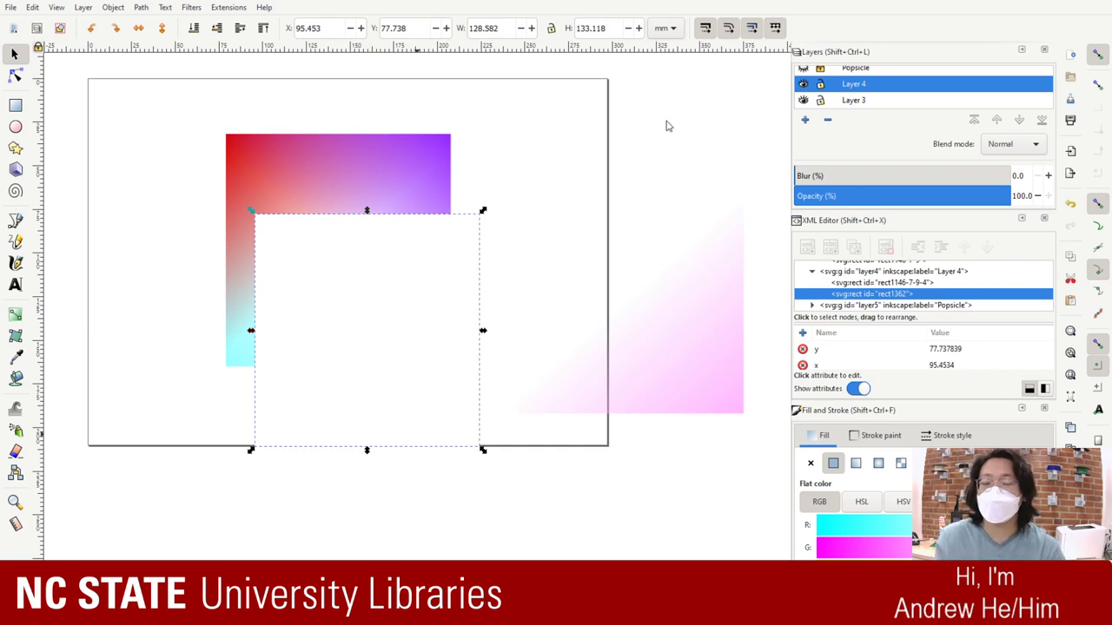
Step: Undo the recent layer reordering and object moves back to where the white rectangle covers the gradient stack
{"action": "key", "text": "ctrl+z"}
{"action": "key", "text": "ctrl+z"}
{"action": "key", "text": "ctrl+z"}
{"action": "key", "text": "ctrl+z"}
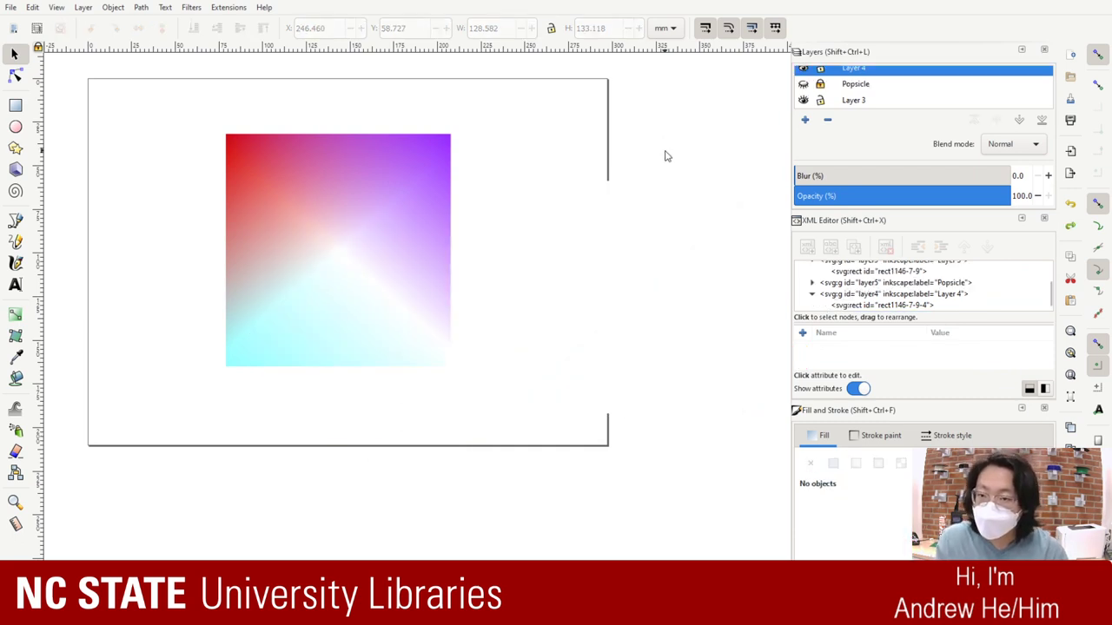
{"action": "key", "text": "ctrl+shift+z"}
{"action": "key", "text": "ctrl+shift+z"}
{"action": "key", "text": "ctrl+shift+z"}
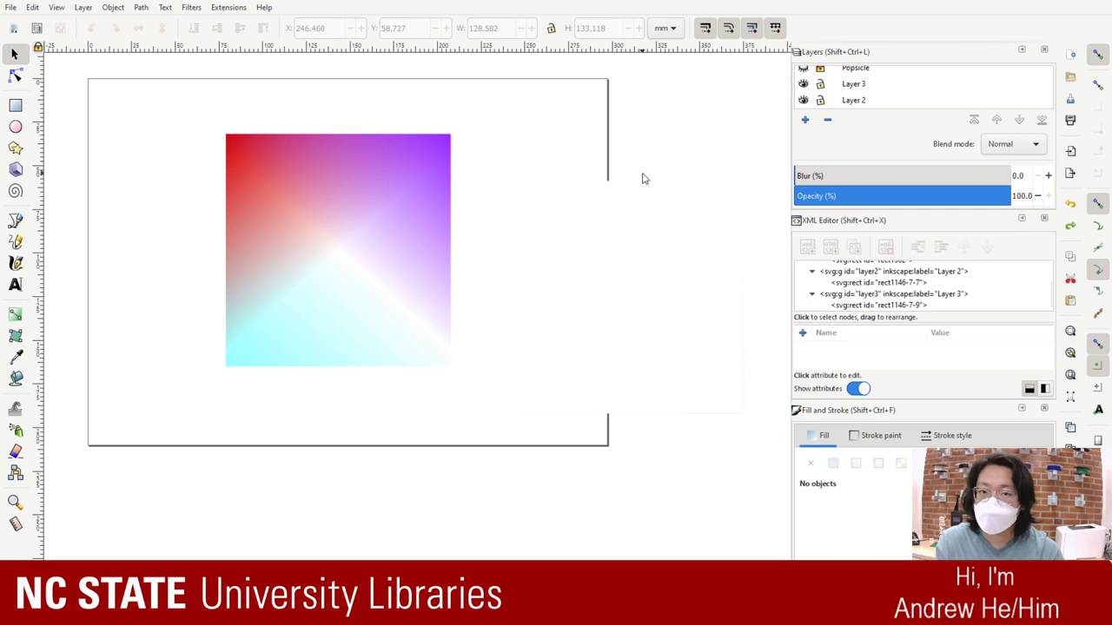
{"action": "key", "text": "ctrl+z"}
{"action": "key", "text": "ctrl+z"}
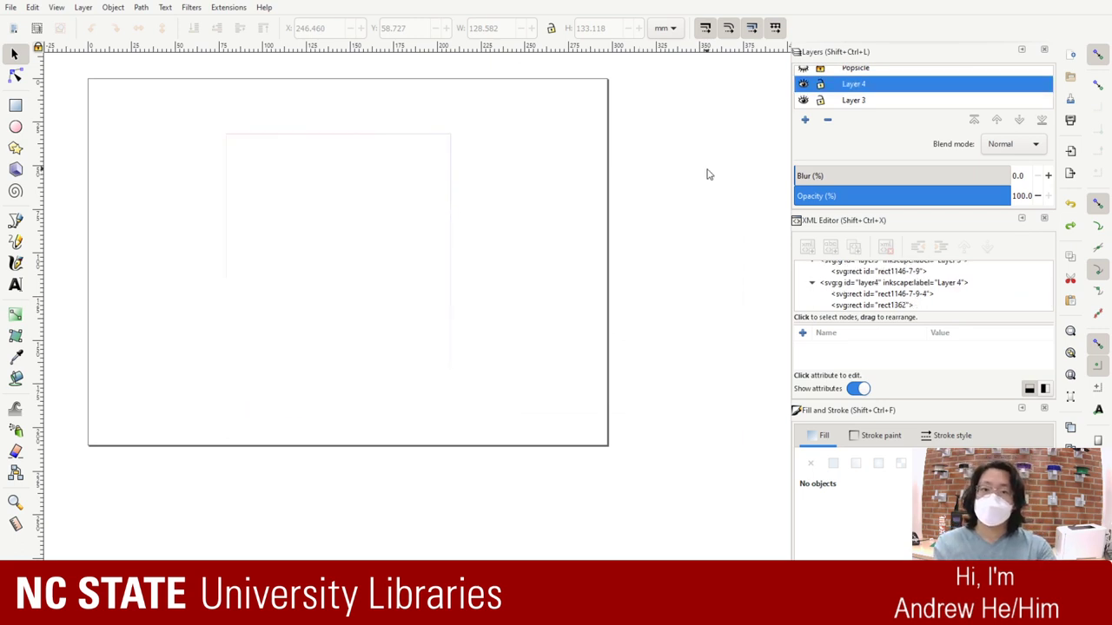
Step: Move the Base layer below Layer 1 to the bottom of the layer stack and hide it
{"action": "left_click", "coordinate": [401, 199]}
{"action": "scroll", "coordinate": [926, 78], "scroll_direction": "down", "scroll_amount": 3}
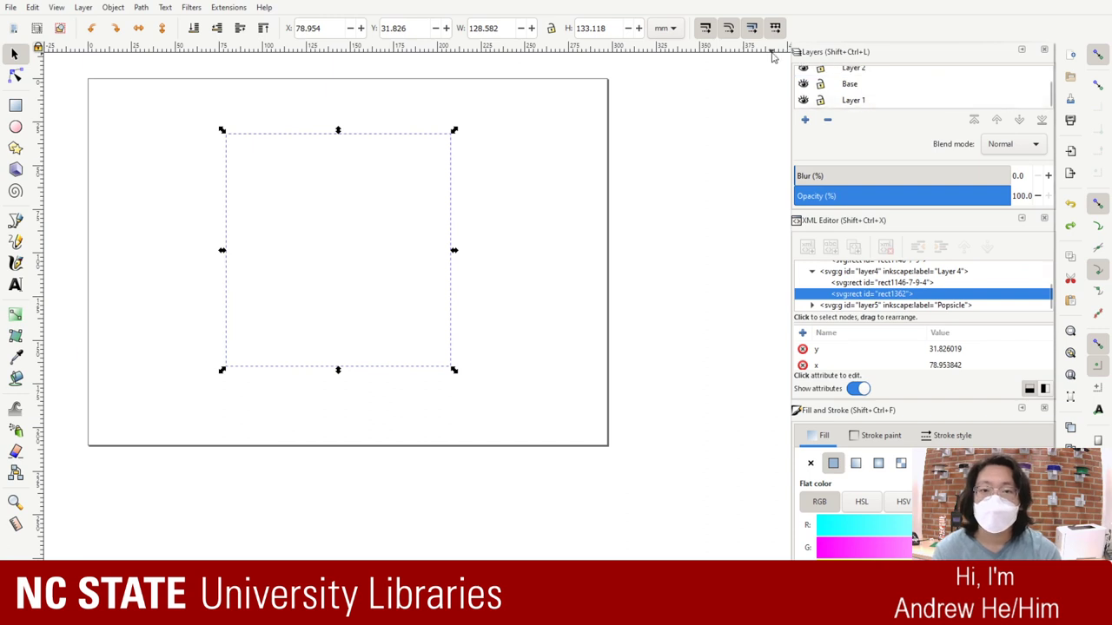
{"action": "left_click_drag", "start_coordinate": [839, 84], "coordinate": [848, 111]}
{"action": "left_click", "coordinate": [337, 204]}
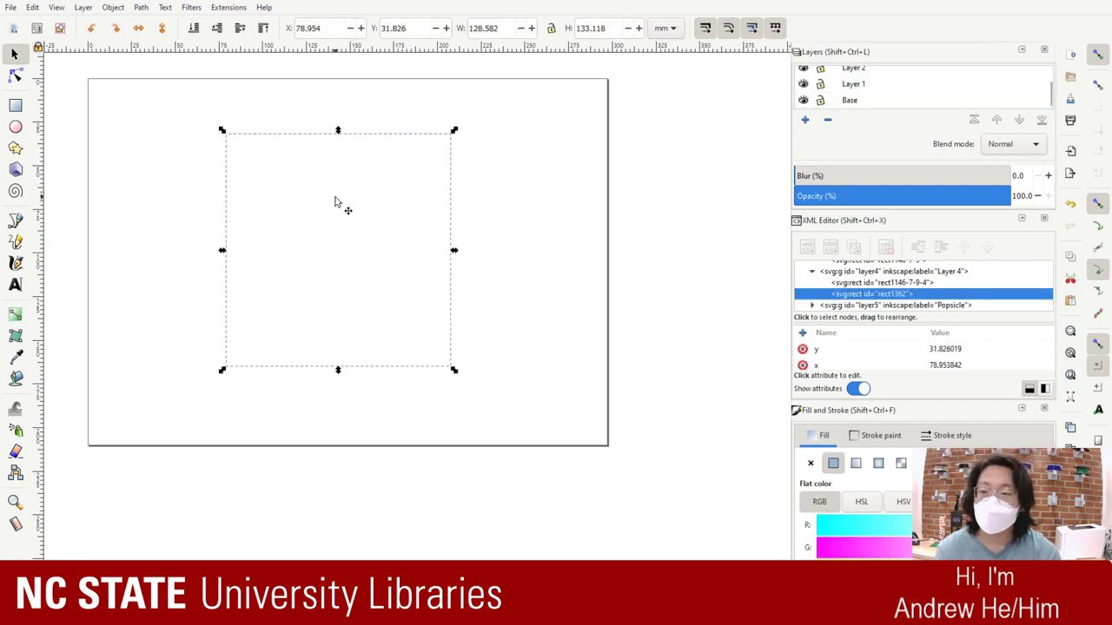
{"action": "left_click", "coordinate": [882, 106]}
{"action": "left_click", "coordinate": [441, 209]}
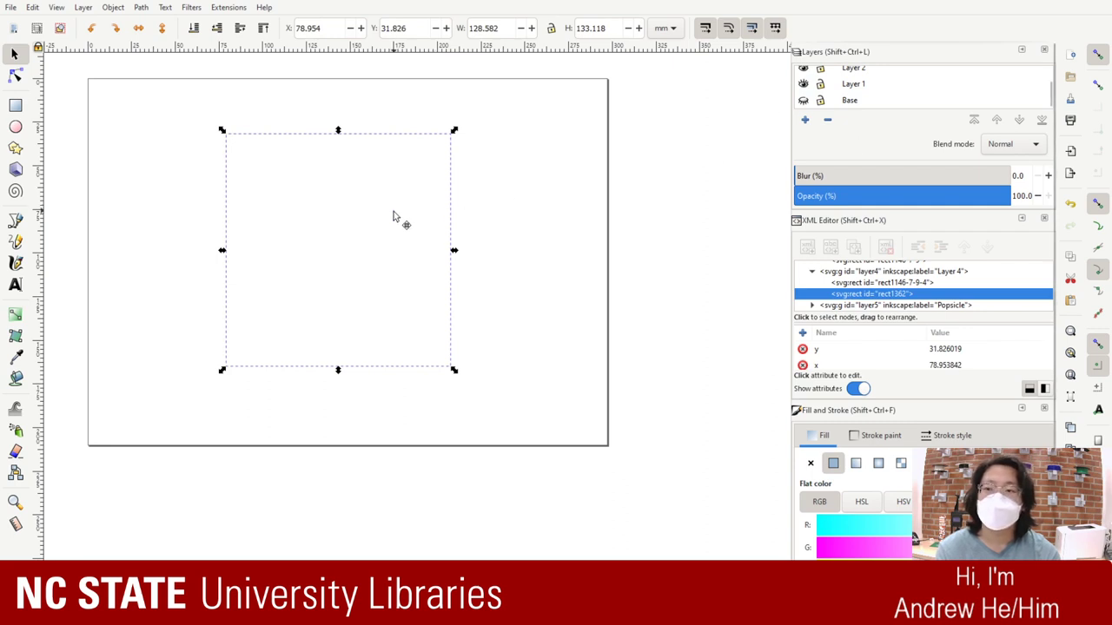
Step: Move the white rectangle off the gradient stack to its right and tint its flat fill light cyan
{"action": "left_click_drag", "start_coordinate": [393, 214], "coordinate": [700, 242]}
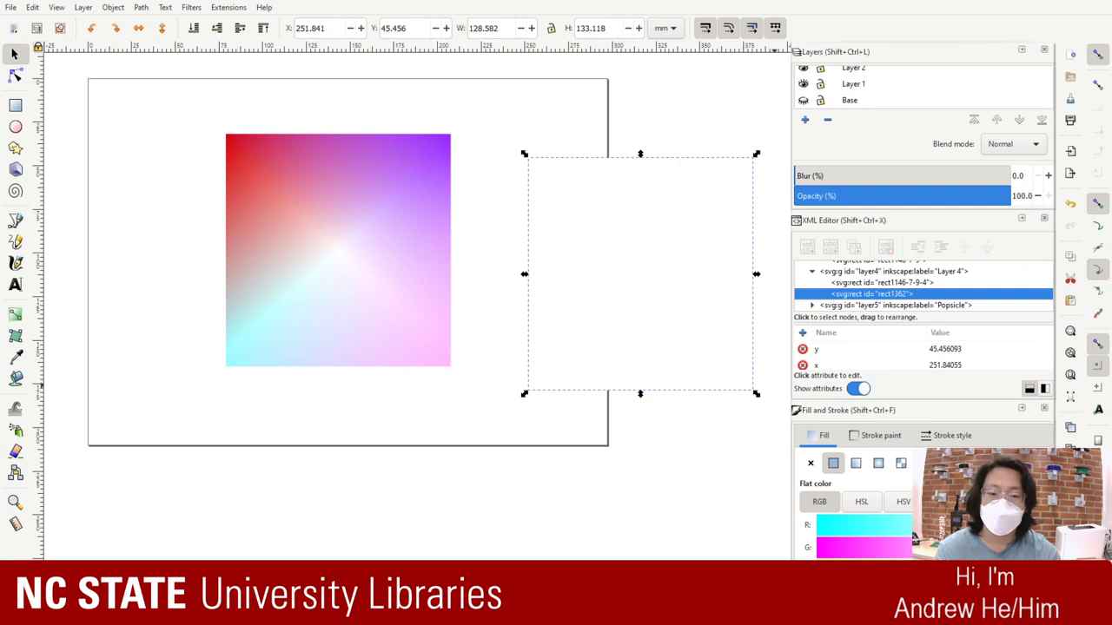
{"action": "left_click", "coordinate": [820, 546]}
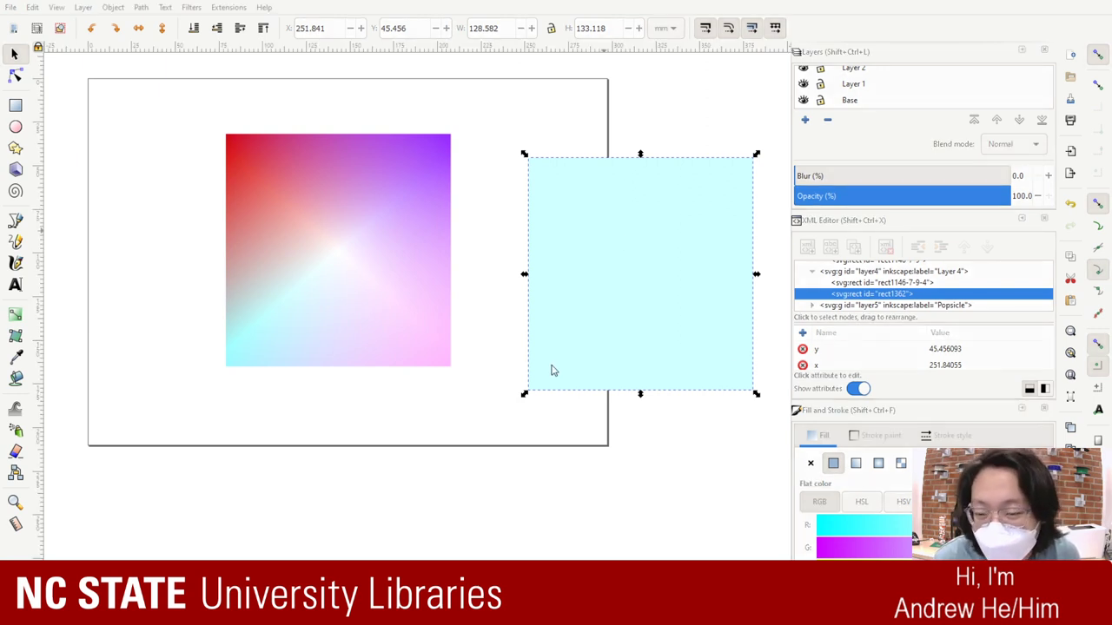
Step: Transfer the light cyan rectangle to the visible Base layer and align its midpoint with the gradient stack
{"action": "left_click", "coordinate": [969, 101]}
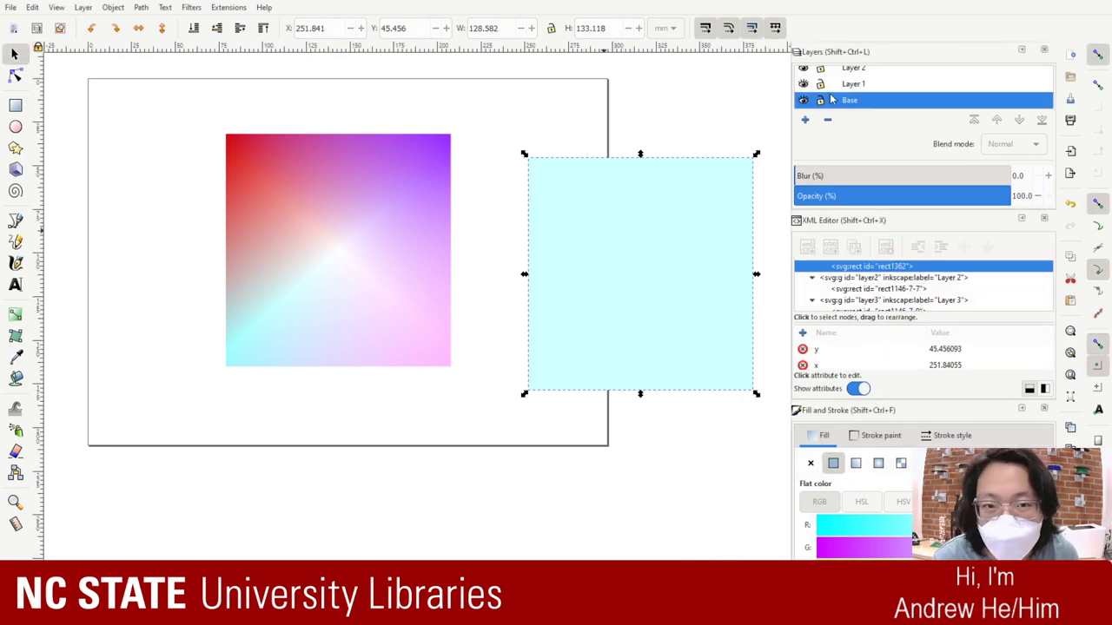
{"action": "scroll", "coordinate": [871, 100], "scroll_direction": "up", "scroll_amount": 2}
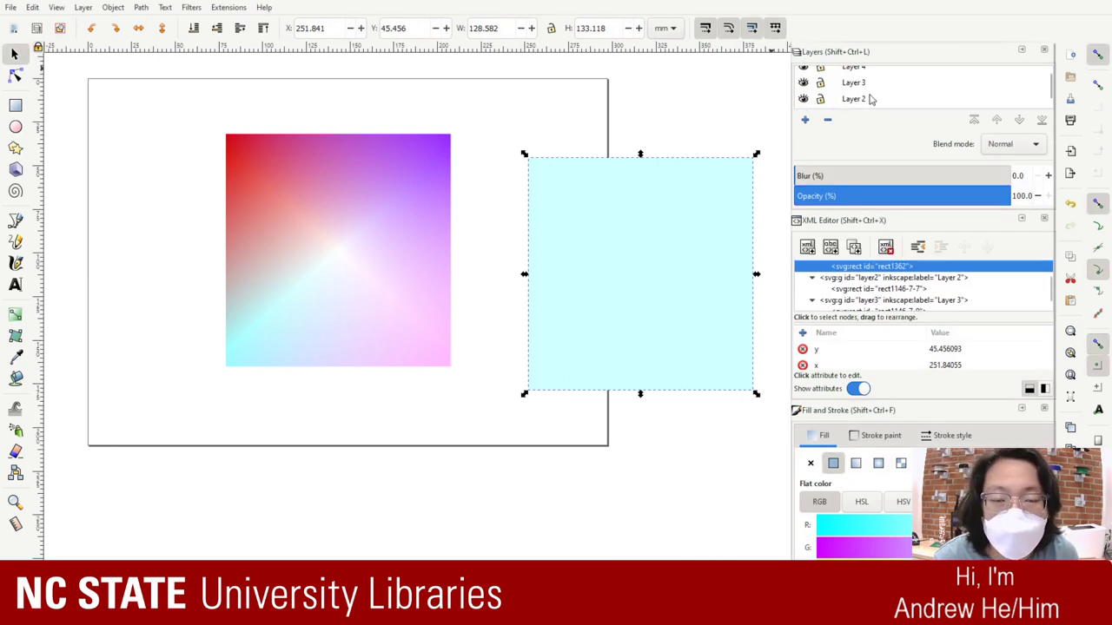
{"action": "scroll", "coordinate": [871, 100], "scroll_direction": "down", "scroll_amount": 2}
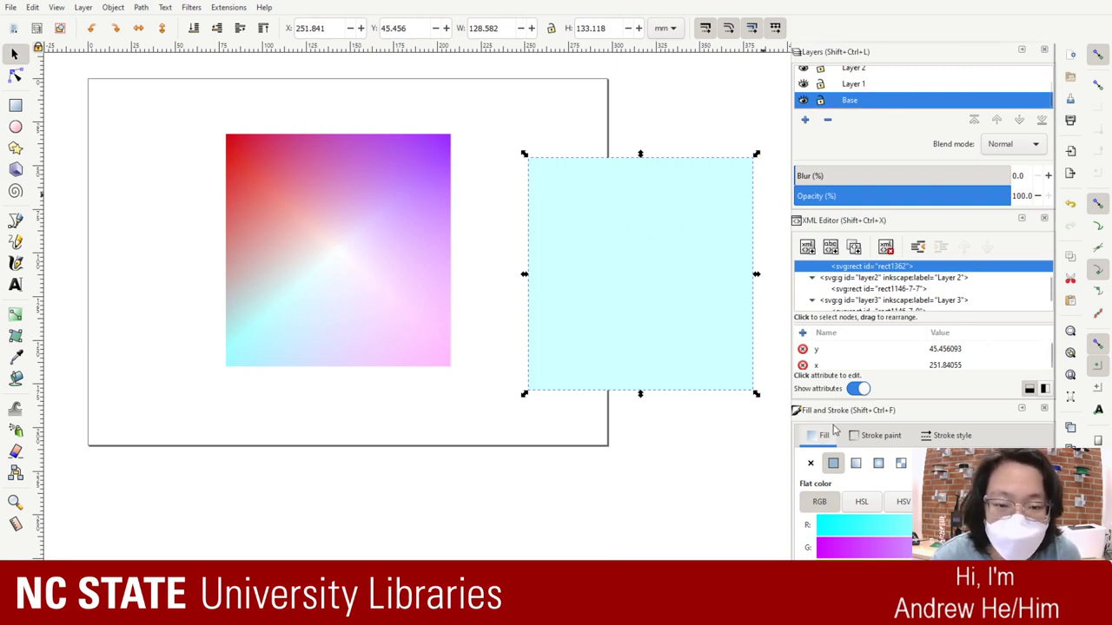
{"action": "left_click_drag", "start_coordinate": [647, 313], "coordinate": [385, 290]}
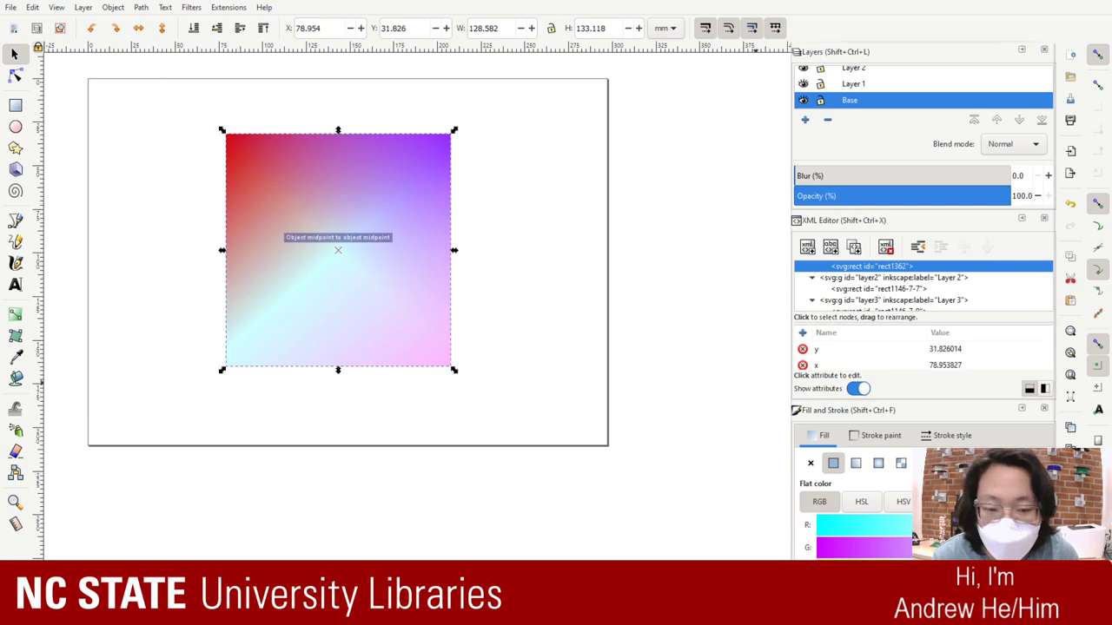
{"action": "left_click", "coordinate": [587, 421]}
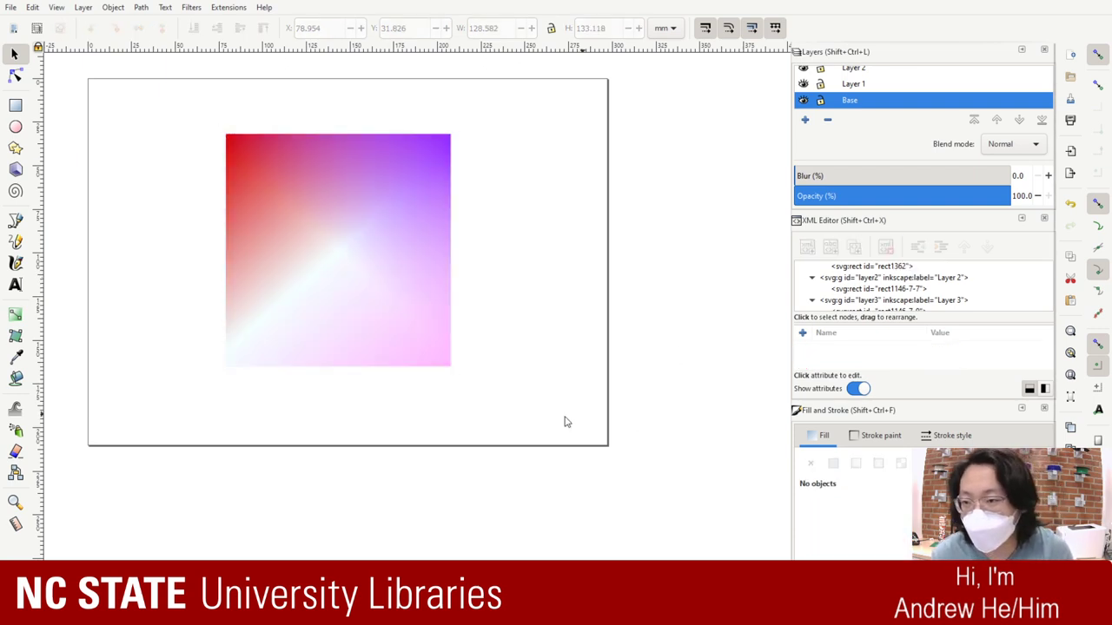
Step: Try gradient 1160 on the Layer 4 square and restore its gradient 1288
{"action": "left_click", "coordinate": [405, 326]}
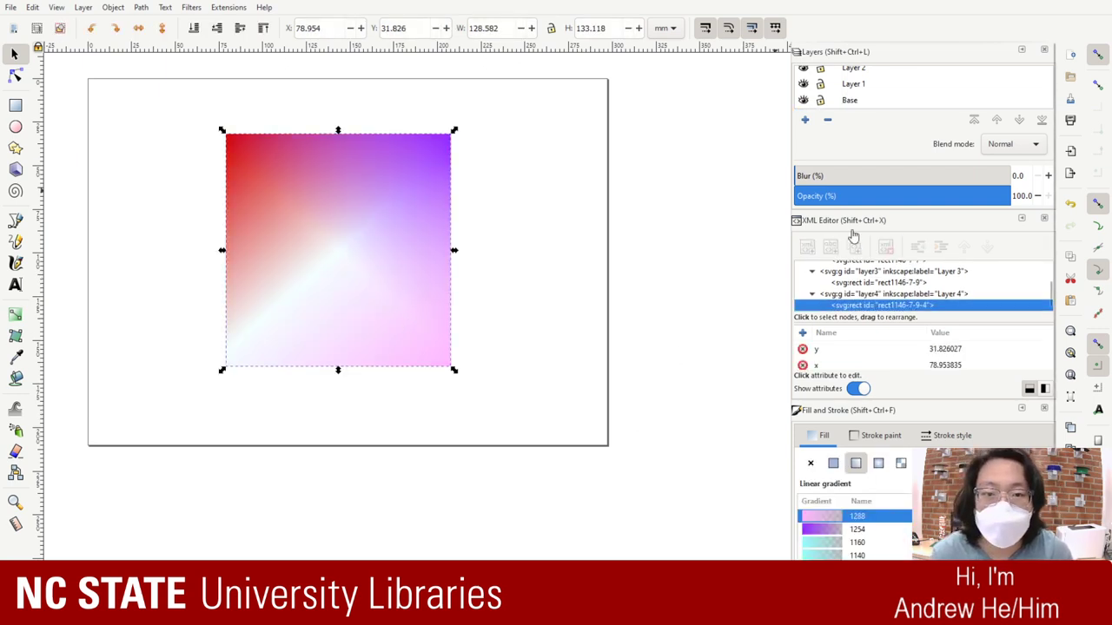
{"action": "left_click", "coordinate": [849, 354]}
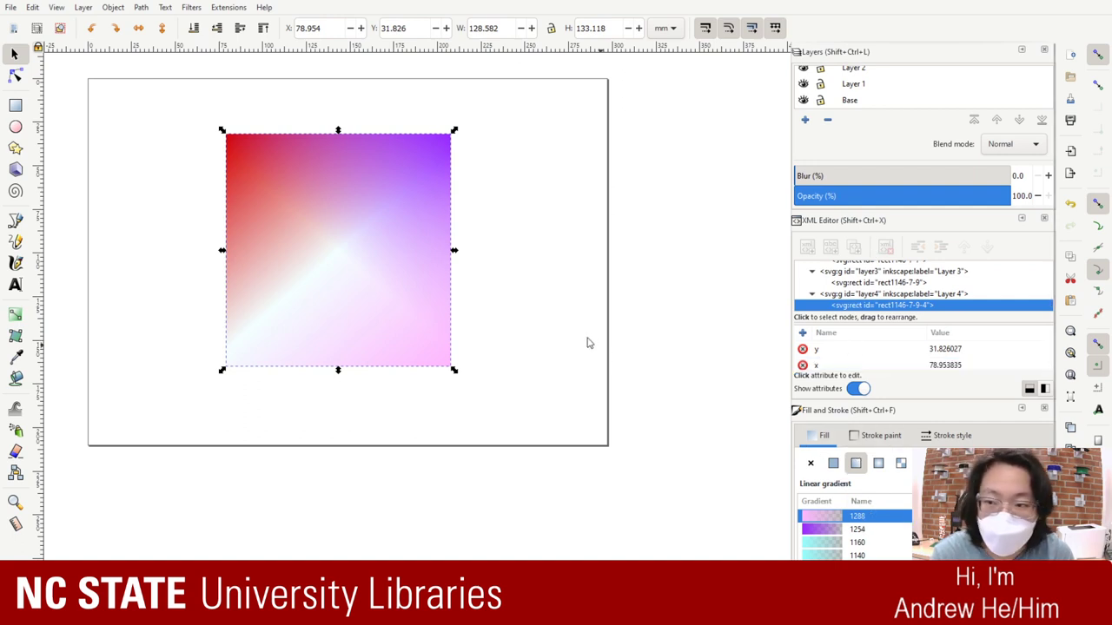
{"action": "left_click", "coordinate": [836, 543]}
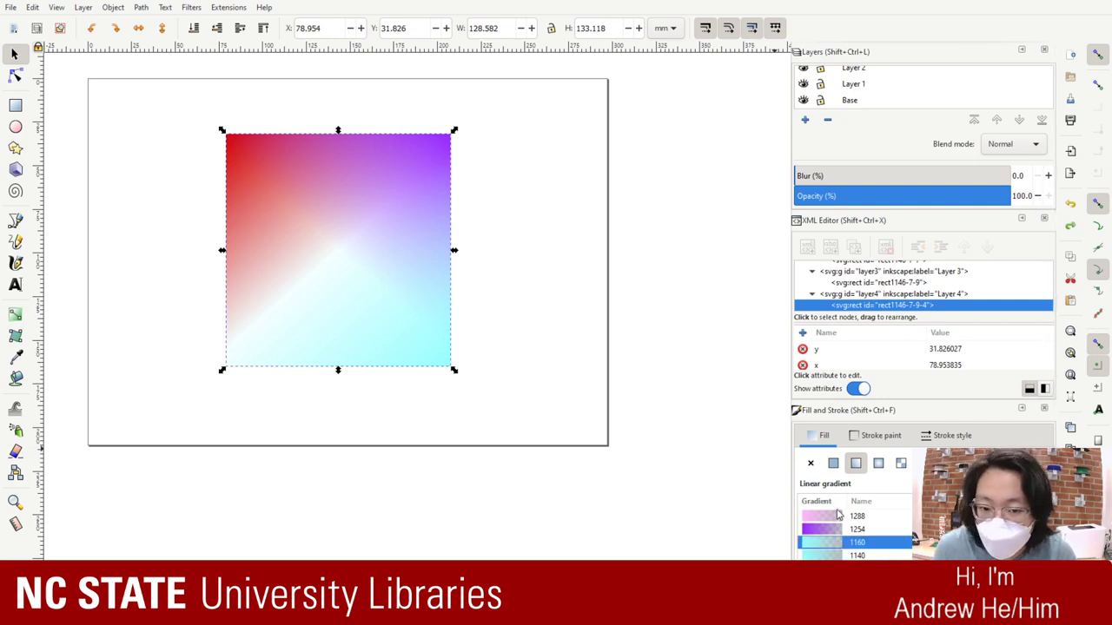
{"action": "left_click", "coordinate": [836, 516]}
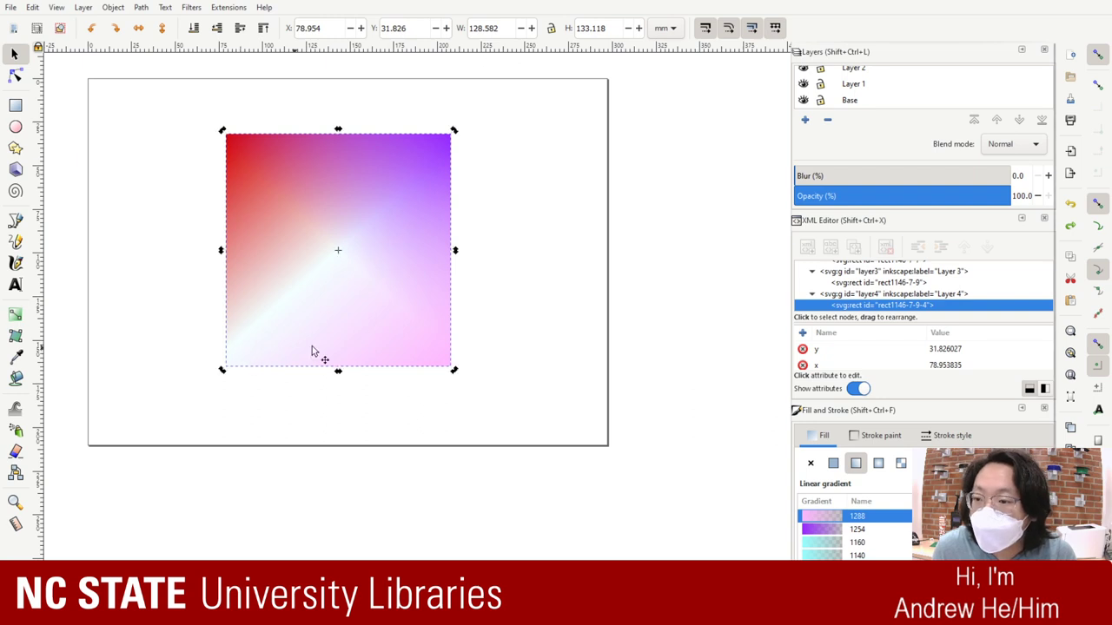
Step: Pull the stack apart by moving the pink, purple and red gradient squares and the pale base rectangle away from the cyan square
{"action": "left_click", "coordinate": [908, 86]}
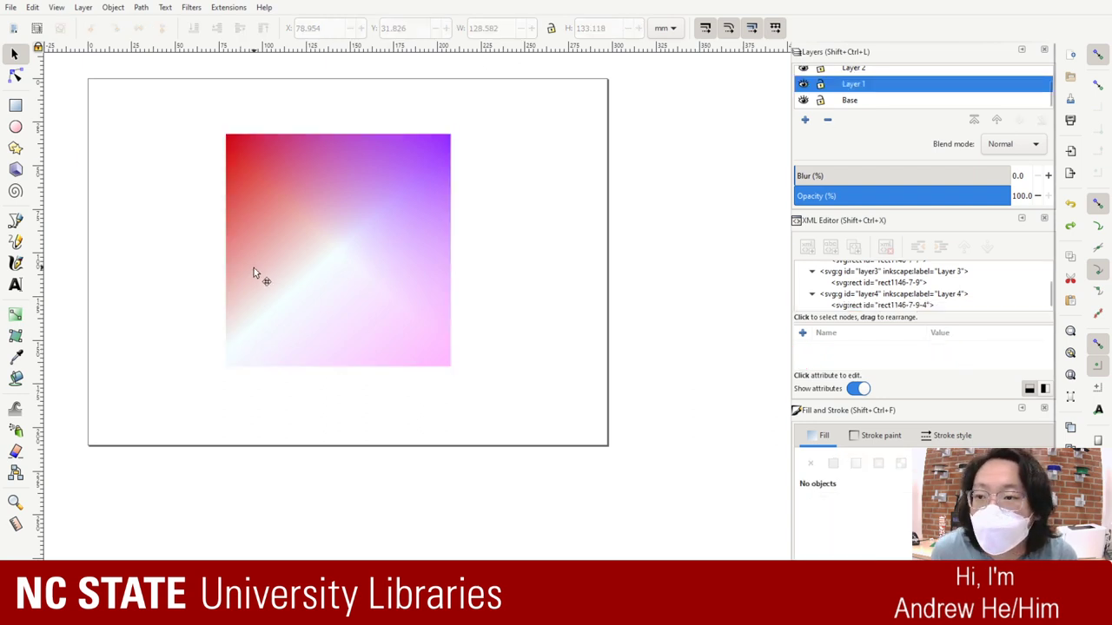
{"action": "left_click_drag", "start_coordinate": [254, 269], "coordinate": [484, 232]}
{"action": "left_click_drag", "start_coordinate": [368, 315], "coordinate": [712, 270]}
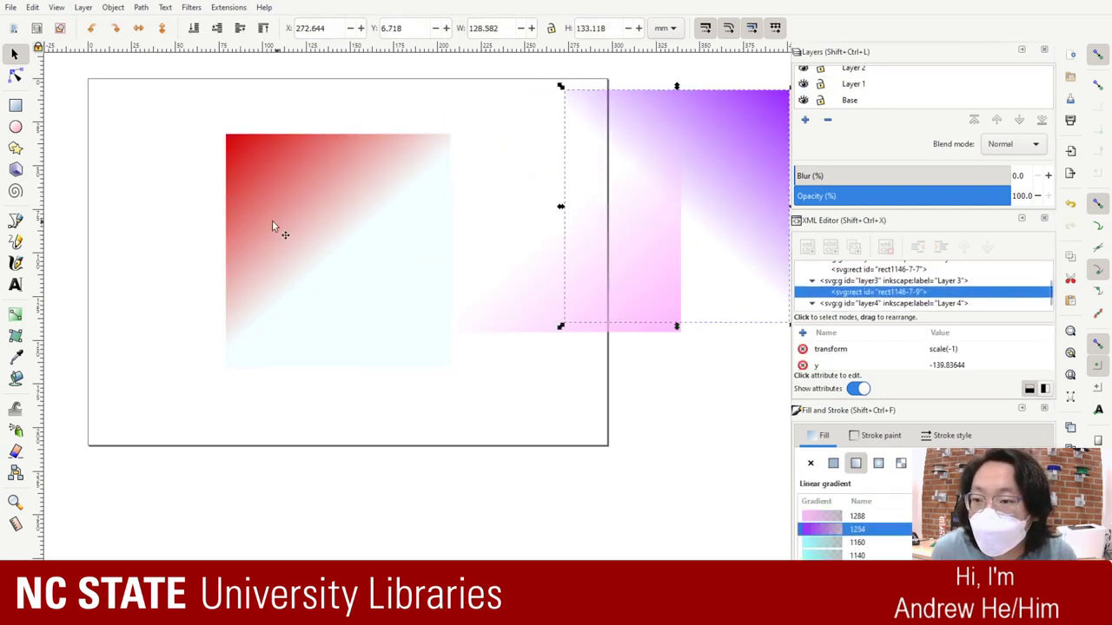
{"action": "left_click_drag", "start_coordinate": [271, 220], "coordinate": [147, 16]}
{"action": "left_click_drag", "start_coordinate": [341, 385], "coordinate": [492, 177]}
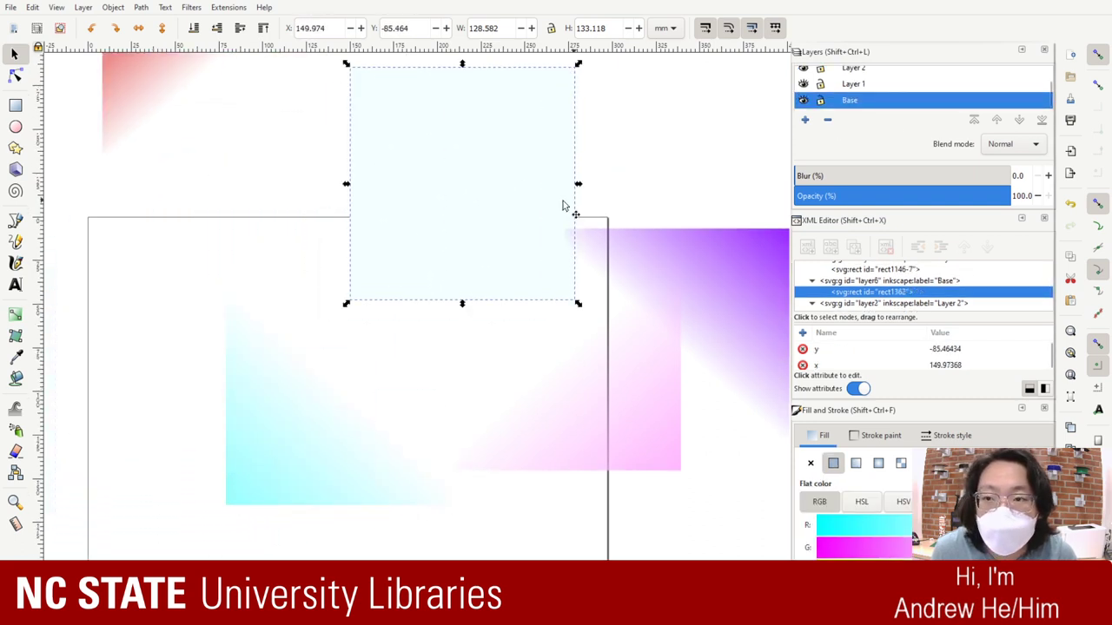
Step: Move the cyan gradient square up over the pale base rectangle and bring the base rectangle down onto the page
{"action": "left_click", "coordinate": [288, 424]}
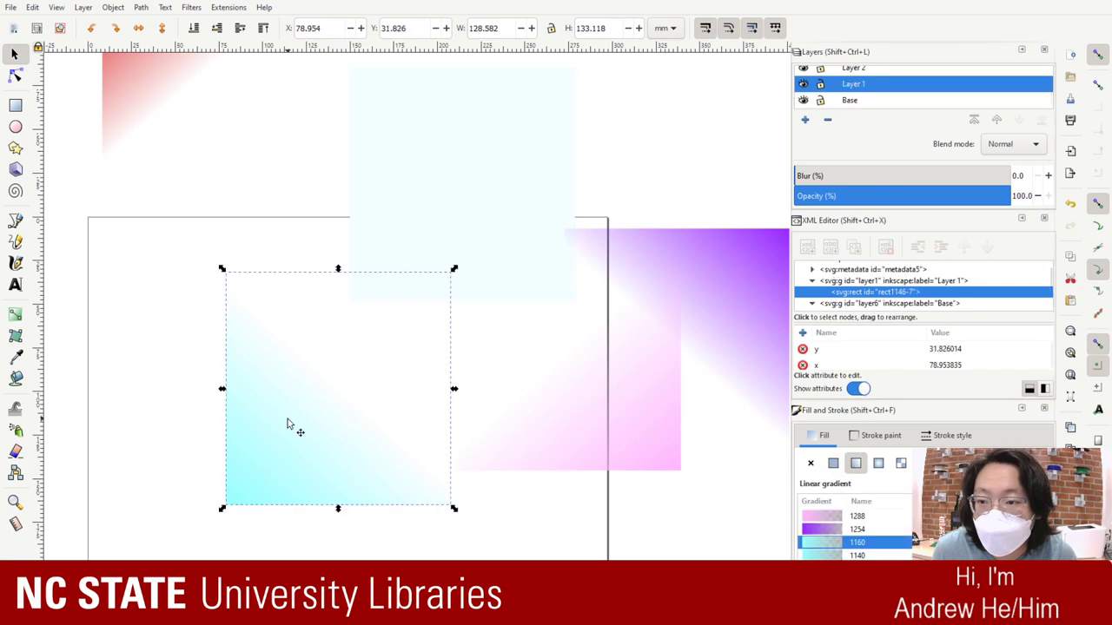
{"action": "left_click", "coordinate": [464, 203]}
{"action": "left_click", "coordinate": [295, 427]}
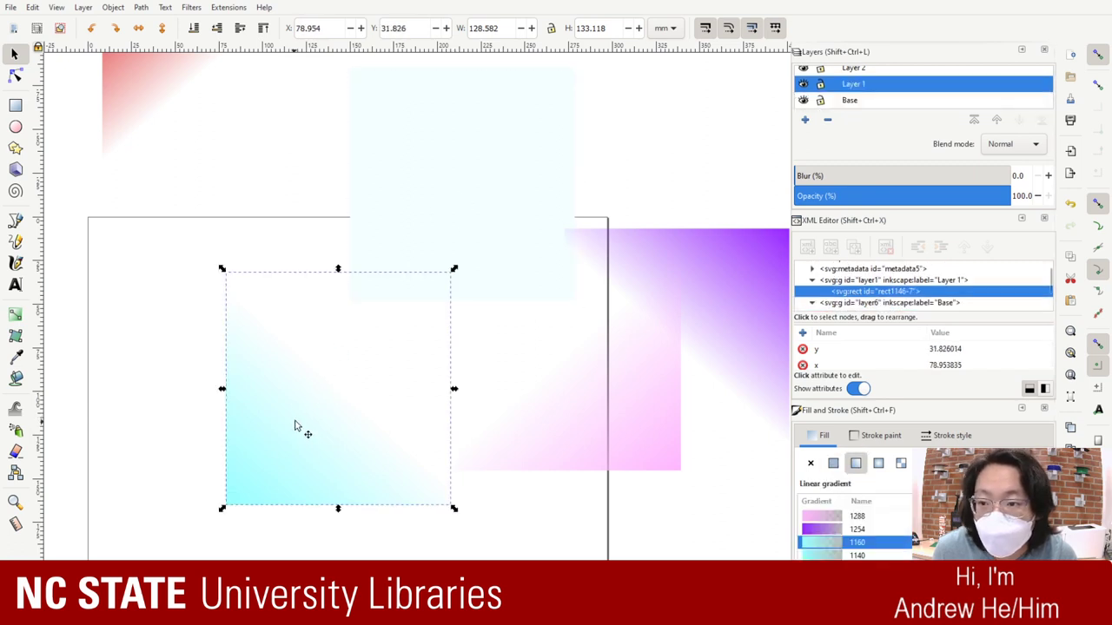
{"action": "left_click_drag", "start_coordinate": [295, 426], "coordinate": [423, 222]}
{"action": "left_click_drag", "start_coordinate": [274, 408], "coordinate": [209, 438]}
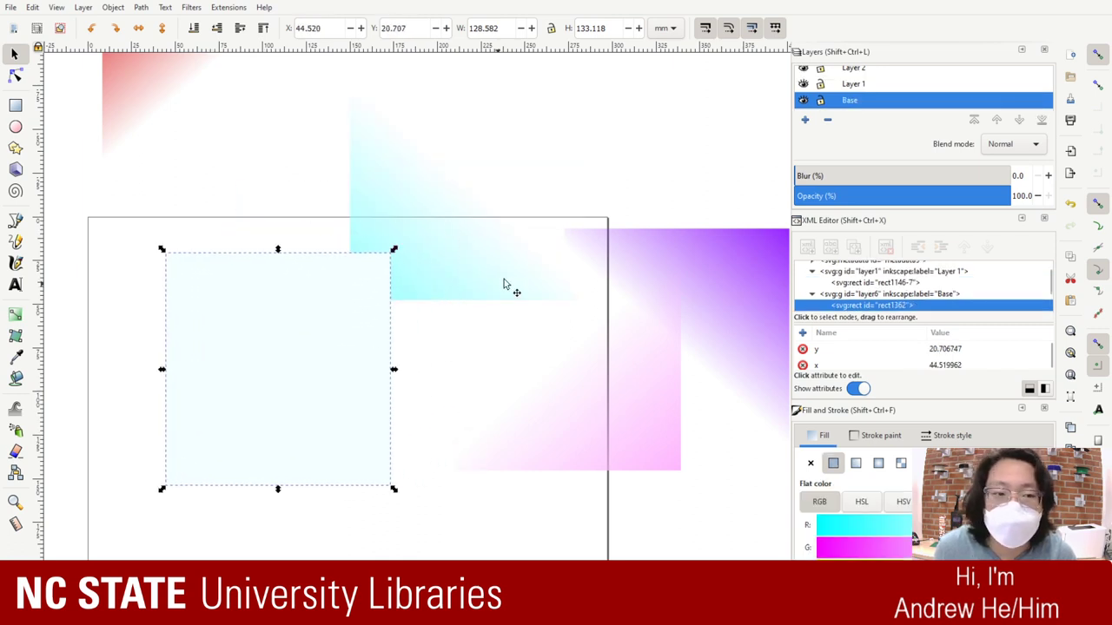
Step: Compare the cyan gradient square on Layer 1 with the pale rectangle on the Base layer by selecting each in turn
{"action": "left_click", "coordinate": [501, 235]}
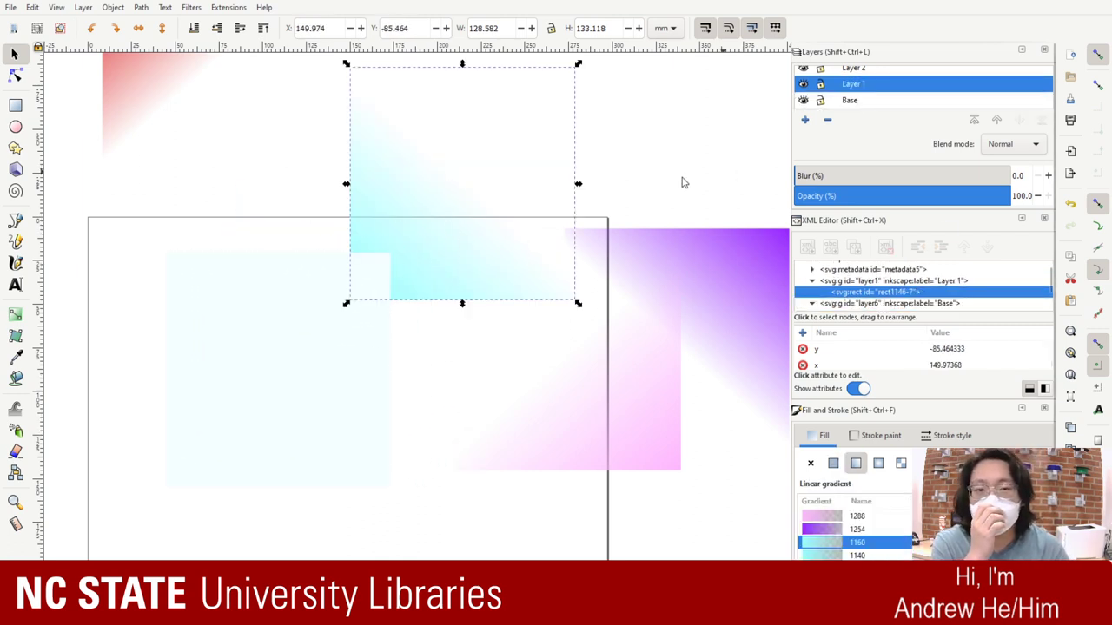
{"action": "left_click", "coordinate": [279, 400]}
{"action": "left_click", "coordinate": [477, 197]}
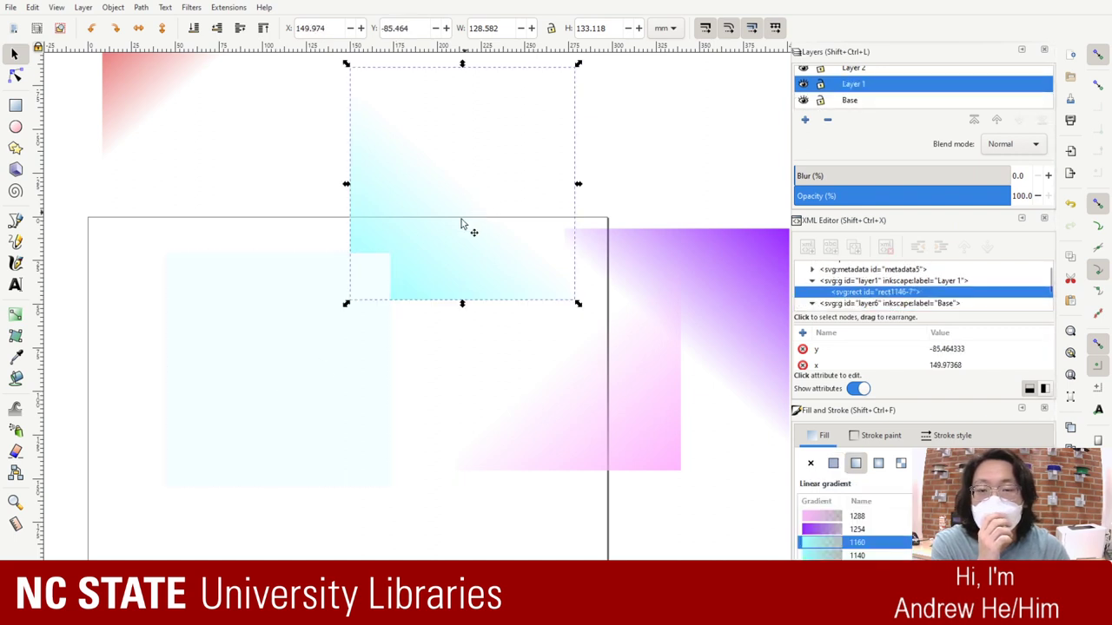
{"action": "left_click", "coordinate": [292, 419]}
{"action": "left_click", "coordinate": [487, 196]}
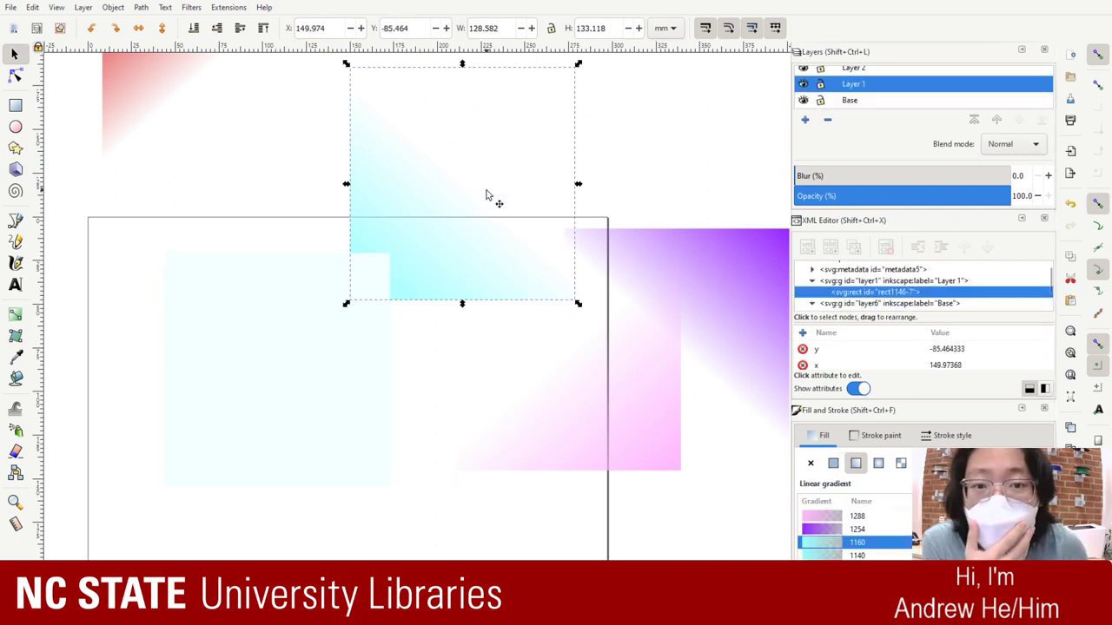
Step: Hide the Base layer, try moving the cyan gradient square down onto the page, and undo that move
{"action": "left_click", "coordinate": [803, 100]}
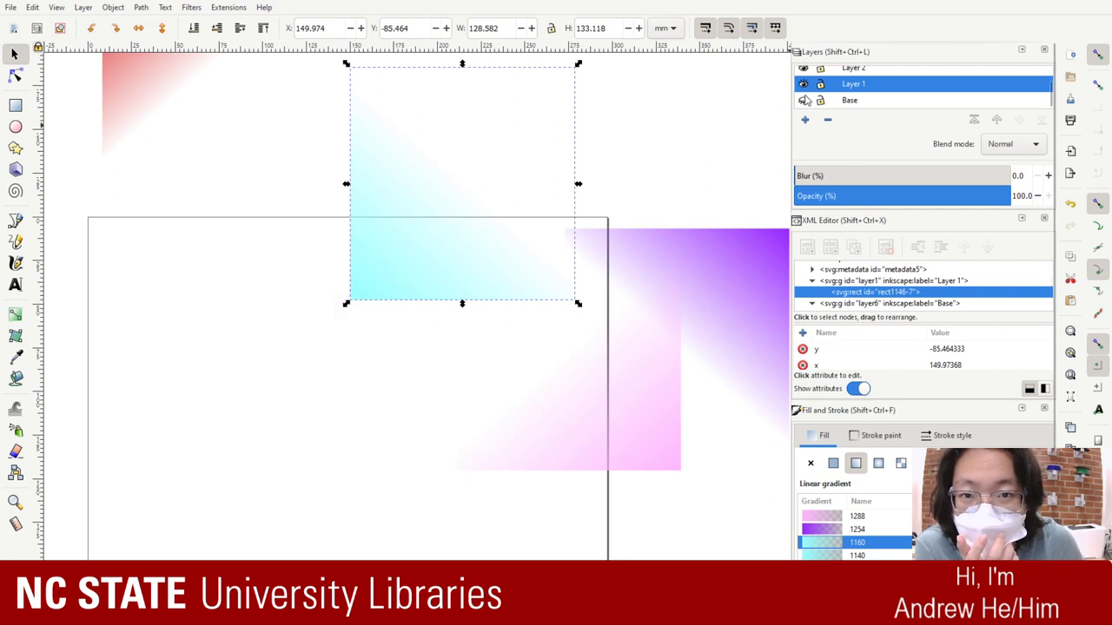
{"action": "left_click_drag", "start_coordinate": [407, 209], "coordinate": [245, 392]}
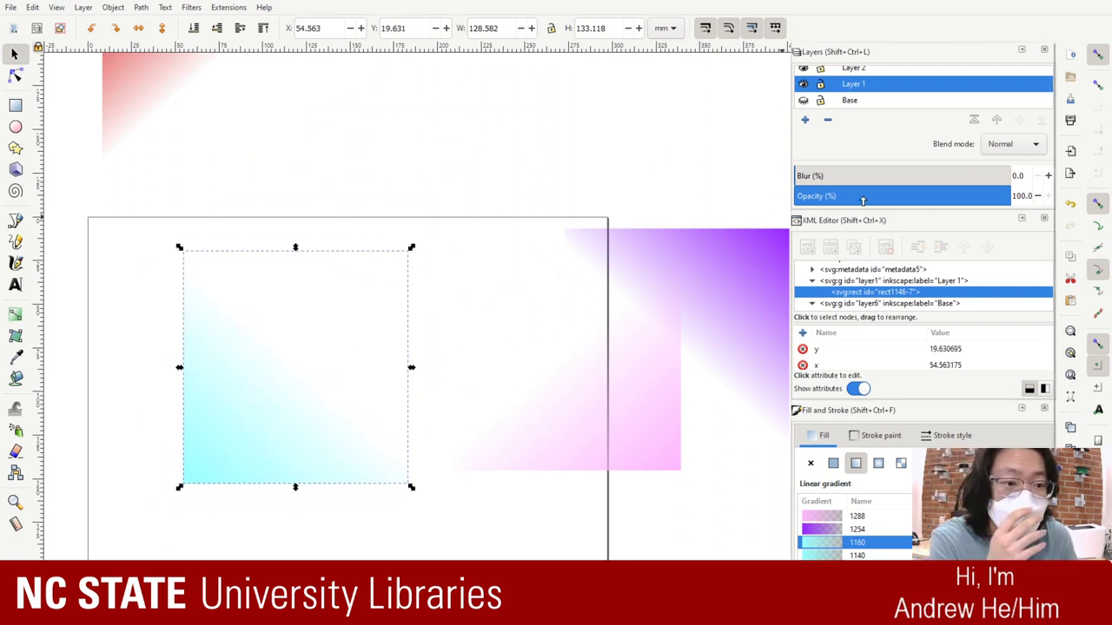
{"action": "key", "text": "ctrl+z"}
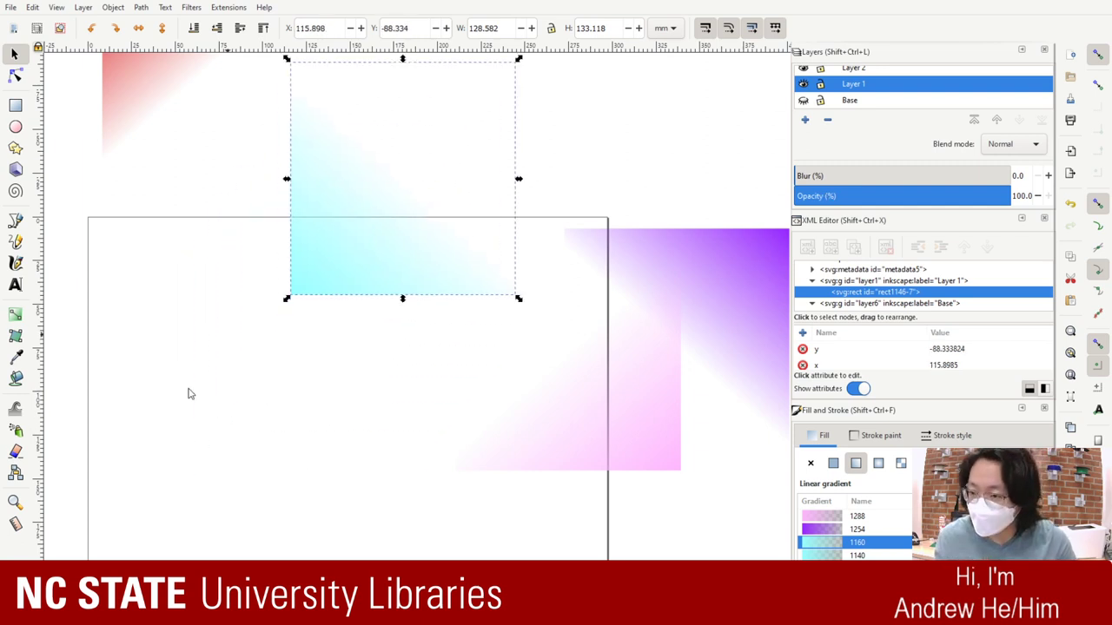
{"action": "key", "text": "Escape"}
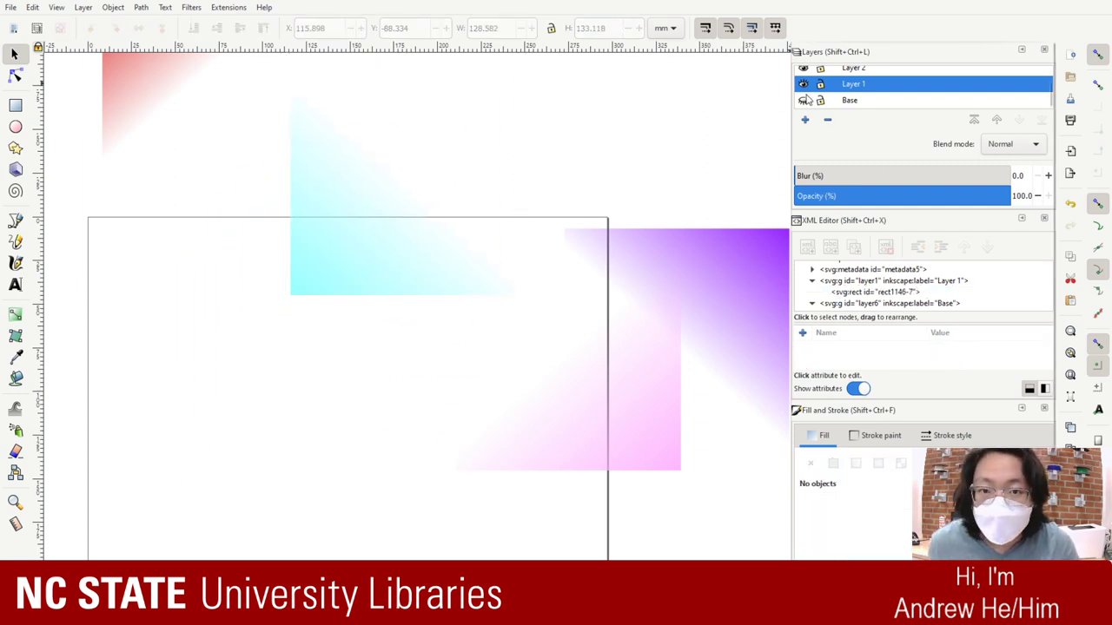
Step: Show the Base layer and move its rectangle lower on the page, below the cyan gradient square
{"action": "left_click", "coordinate": [802, 100]}
{"action": "left_click", "coordinate": [281, 420]}
{"action": "left_click_drag", "start_coordinate": [280, 419], "coordinate": [327, 468]}
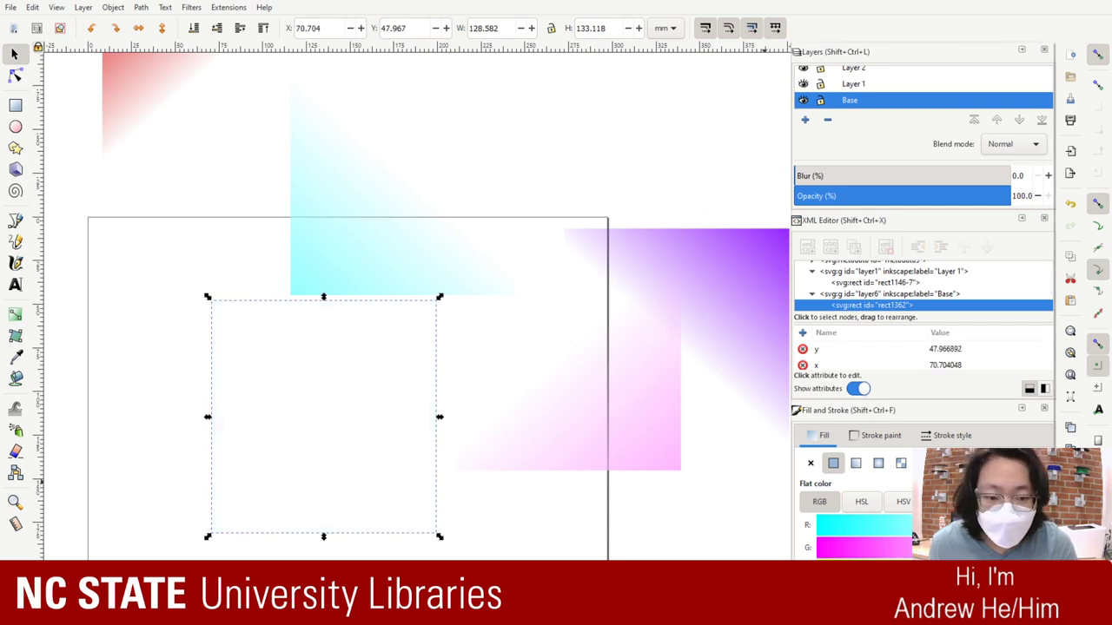
Step: Snap the cyan gradient square onto the pale base rectangle and raise Layer 1 above the Base layer
{"action": "left_click_drag", "start_coordinate": [330, 206], "coordinate": [243, 451]}
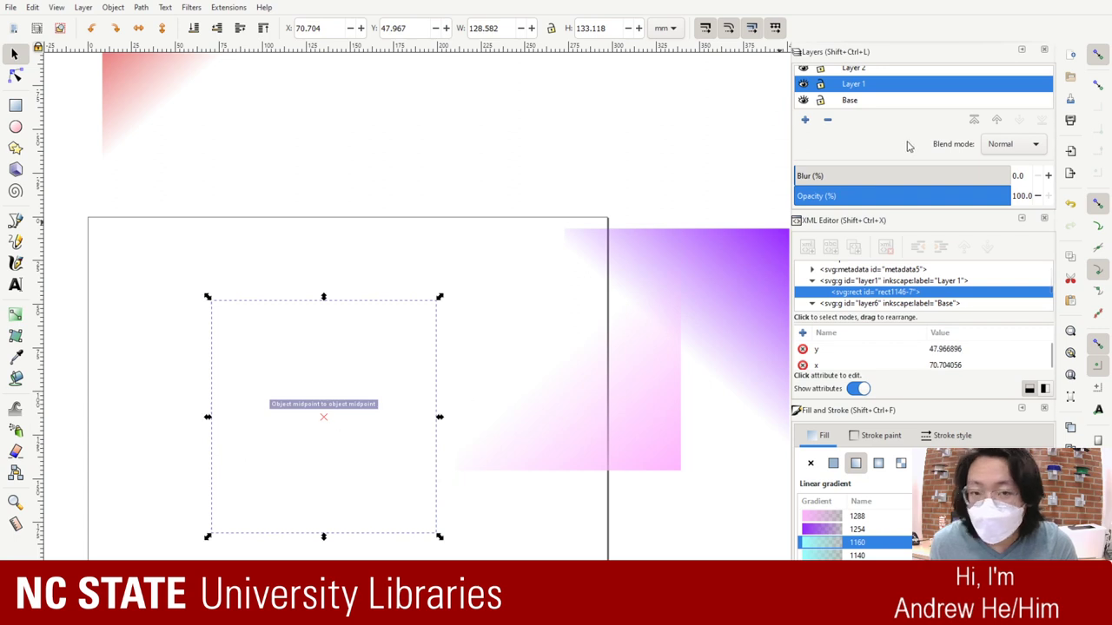
{"action": "left_click", "coordinate": [996, 121]}
{"action": "scroll", "coordinate": [948, 102], "scroll_direction": "down", "scroll_amount": 2}
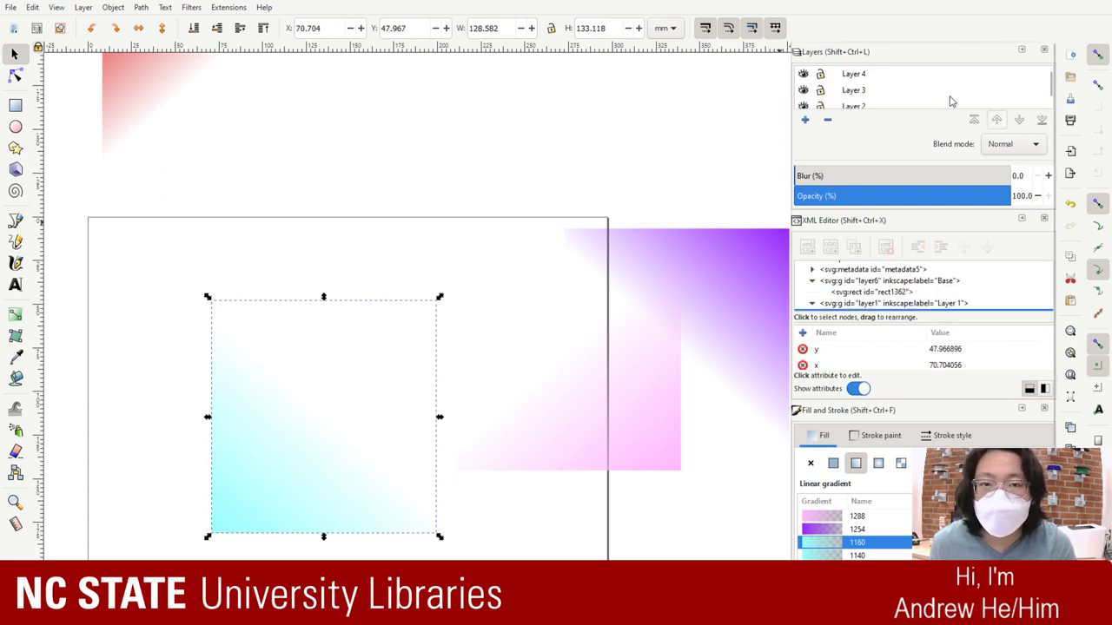
{"action": "scroll", "coordinate": [947, 106], "scroll_direction": "up", "scroll_amount": 1}
{"action": "scroll", "coordinate": [946, 105], "scroll_direction": "down", "scroll_amount": 1}
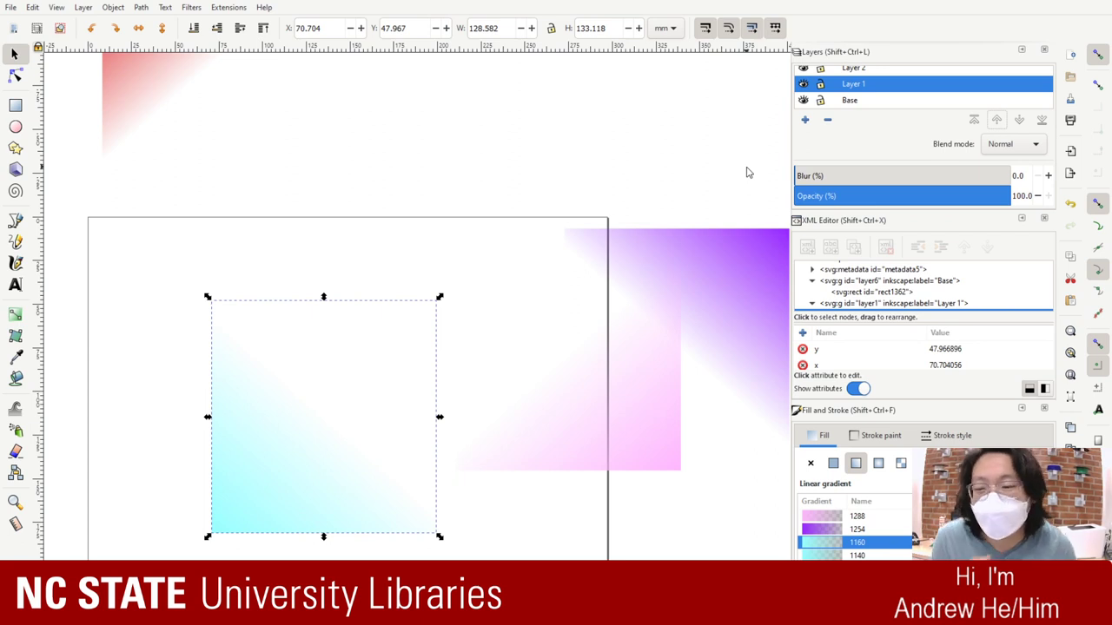
Step: Snap the pink, purple and red gradient squares onto the cyan square so all four overlap exactly
{"action": "left_click_drag", "start_coordinate": [626, 444], "coordinate": [383, 515]}
{"action": "left_click_drag", "start_coordinate": [702, 267], "coordinate": [346, 330]}
{"action": "left_click_drag", "start_coordinate": [129, 99], "coordinate": [243, 460]}
{"action": "left_click", "coordinate": [580, 373]}
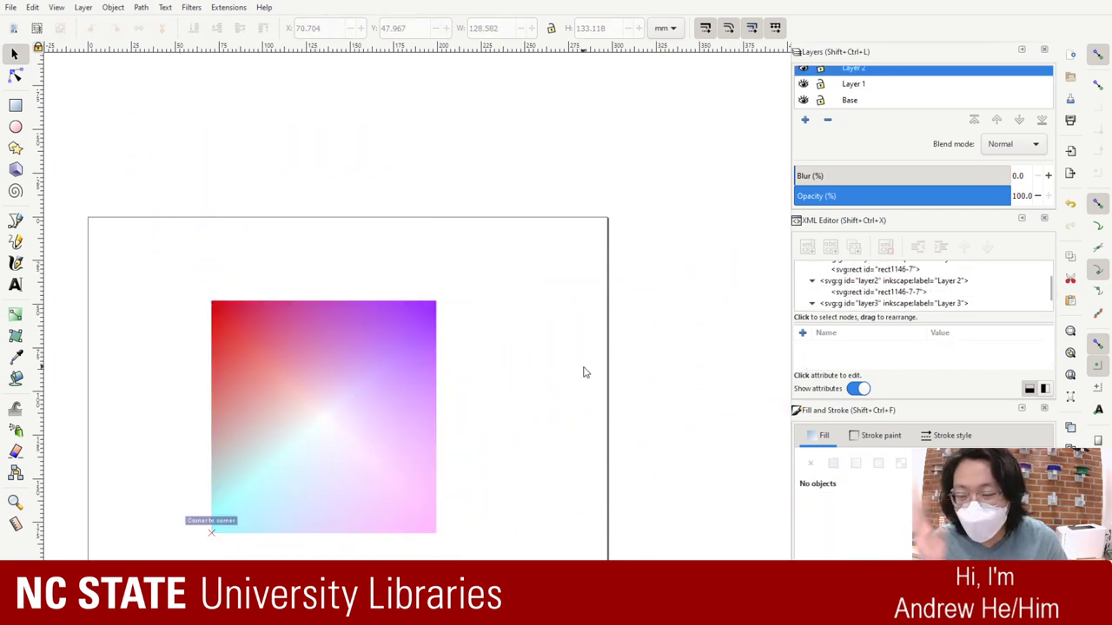
Step: Select all stacked squares, group them and shift the group slightly right to X 78.595 mm
{"action": "left_click_drag", "start_coordinate": [476, 557], "coordinate": [62, 151]}
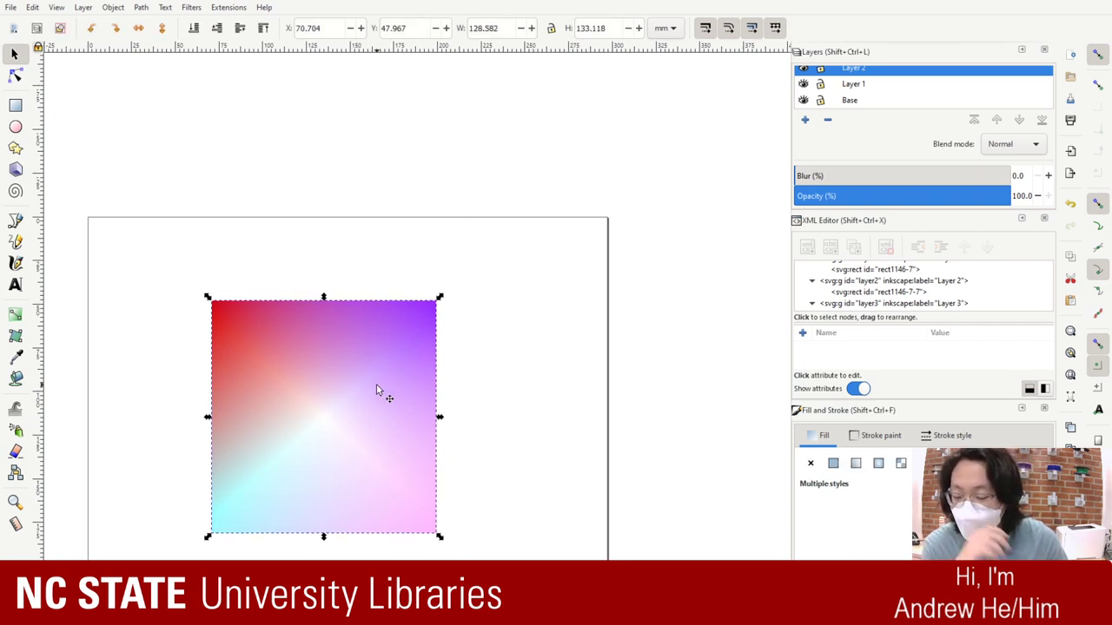
{"action": "key", "text": "ctrl+g"}
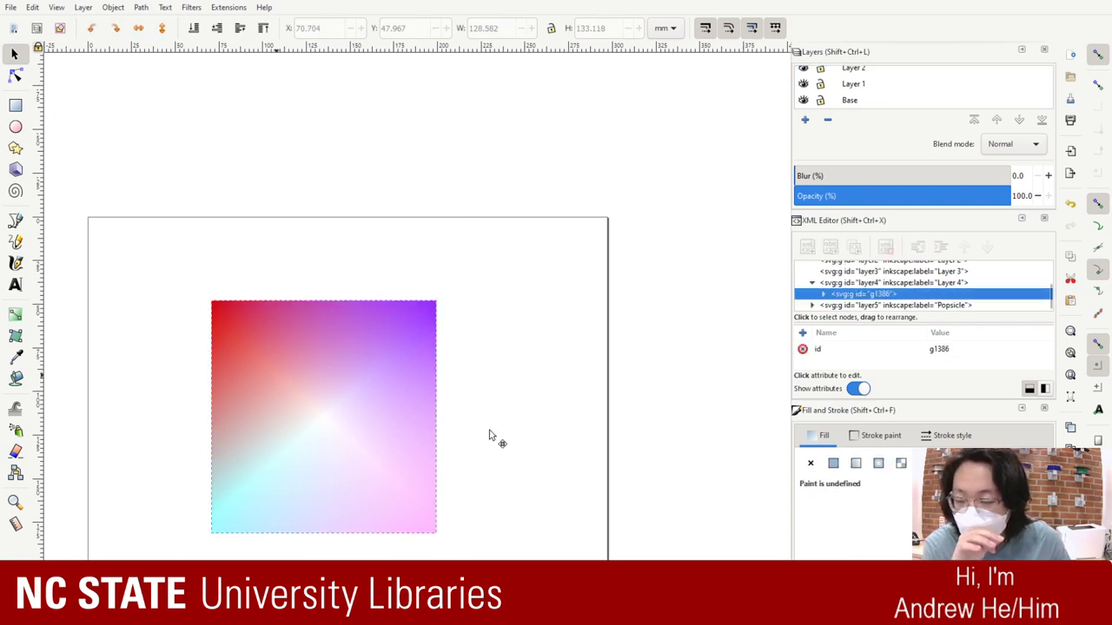
{"action": "mouse_move", "coordinate": [275, 378]}
{"action": "left_mouse_down"}
{"action": "mouse_move", "coordinate": [379, 334]}
{"action": "mouse_move", "coordinate": [289, 380]}
{"action": "left_mouse_up"}
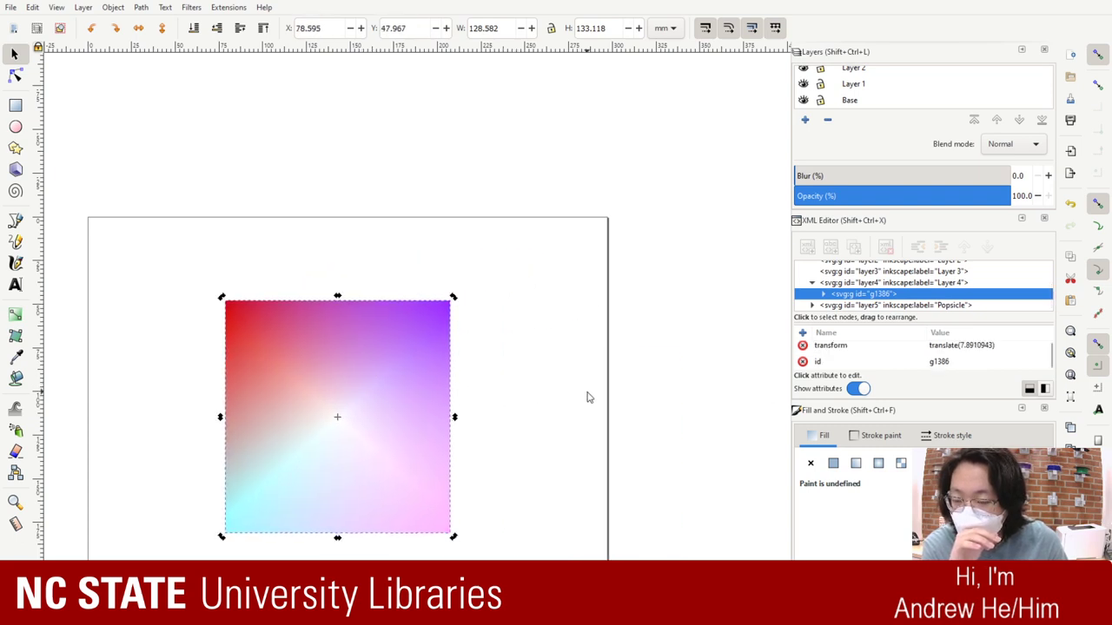
{"action": "key", "text": "Escape"}
{"action": "left_click", "coordinate": [414, 401]}
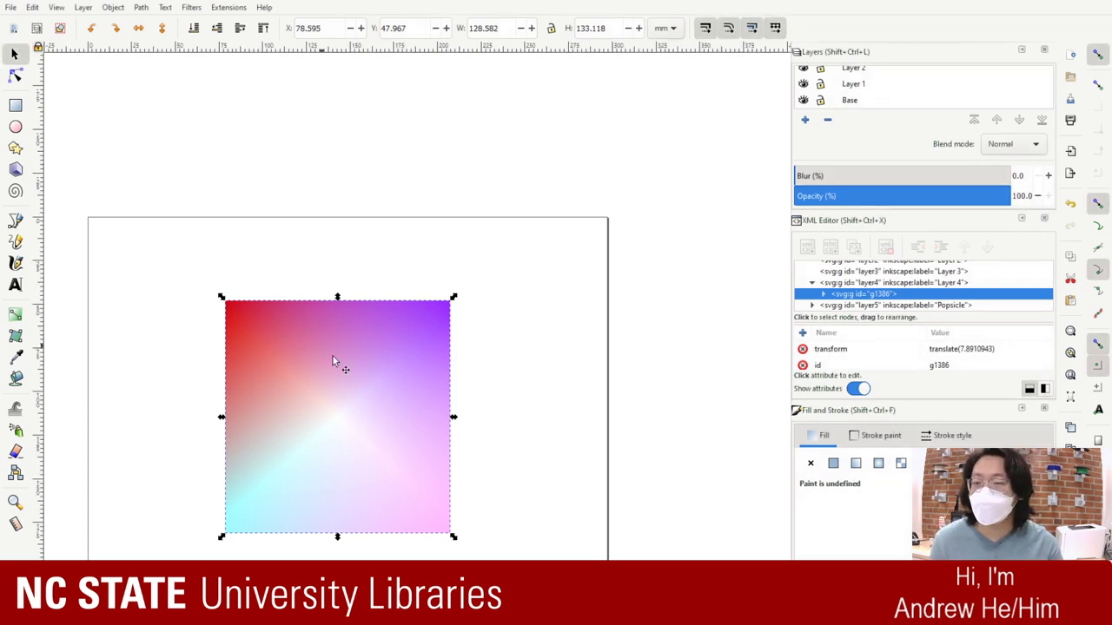
Step: Move the grouped squares down and left to X 48.466, Y 75.944 mm and ungroup them
{"action": "left_click", "coordinate": [306, 486]}
{"action": "mouse_move", "coordinate": [341, 415]}
{"action": "left_mouse_down"}
{"action": "mouse_move", "coordinate": [657, 308]}
{"action": "mouse_move", "coordinate": [330, 344]}
{"action": "mouse_move", "coordinate": [568, 266]}
{"action": "mouse_move", "coordinate": [332, 433]}
{"action": "left_mouse_up"}
Step: Redirect the pink square's linear gradient so it runs diagonally from the bottom-left corner to the top-right corner
{"action": "key", "text": "r"}
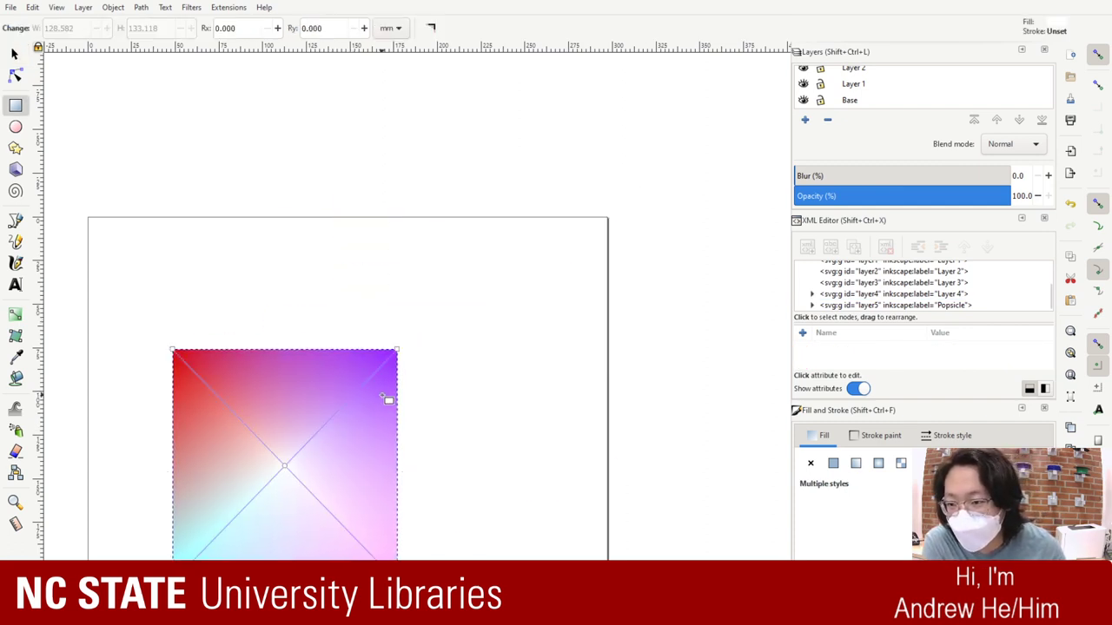
{"action": "left_click", "coordinate": [382, 396]}
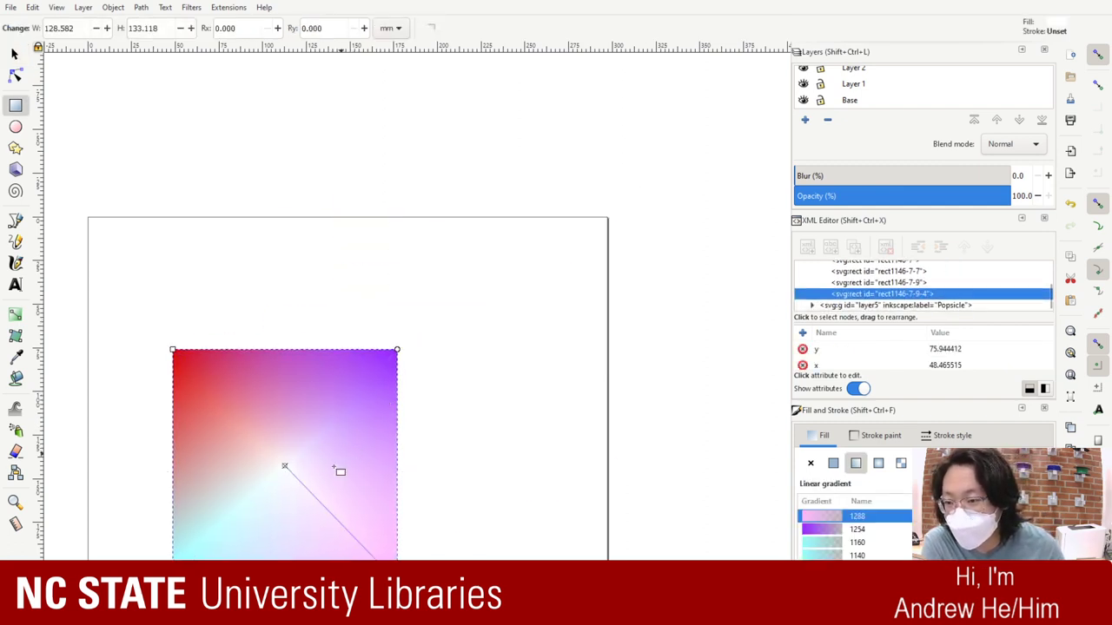
{"action": "left_click_drag", "start_coordinate": [377, 561], "coordinate": [288, 560]}
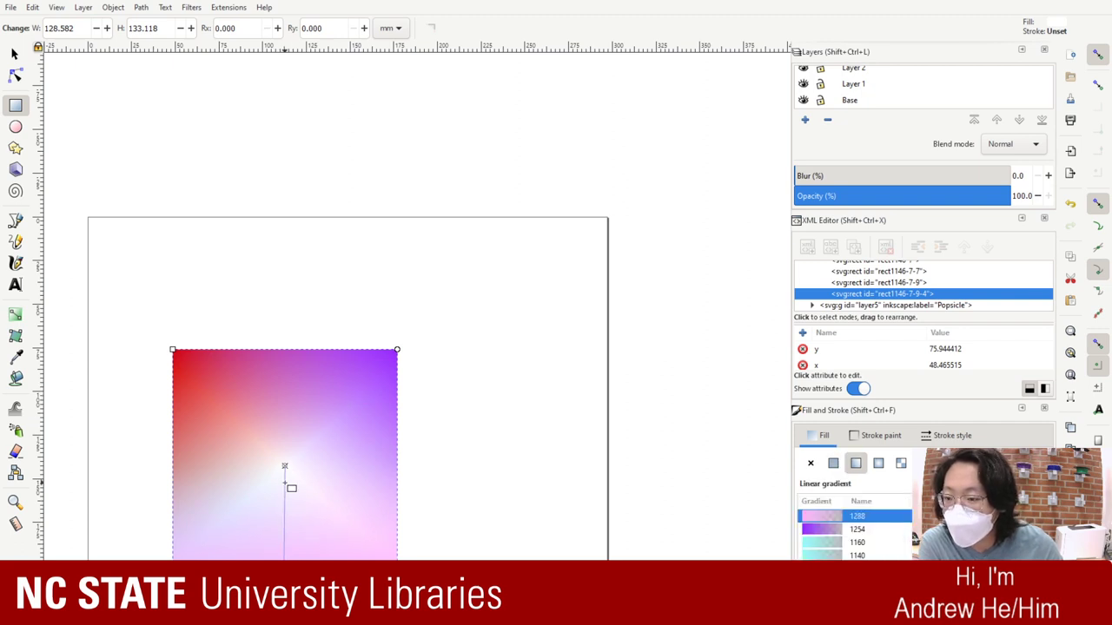
{"action": "left_click_drag", "start_coordinate": [292, 488], "coordinate": [397, 350]}
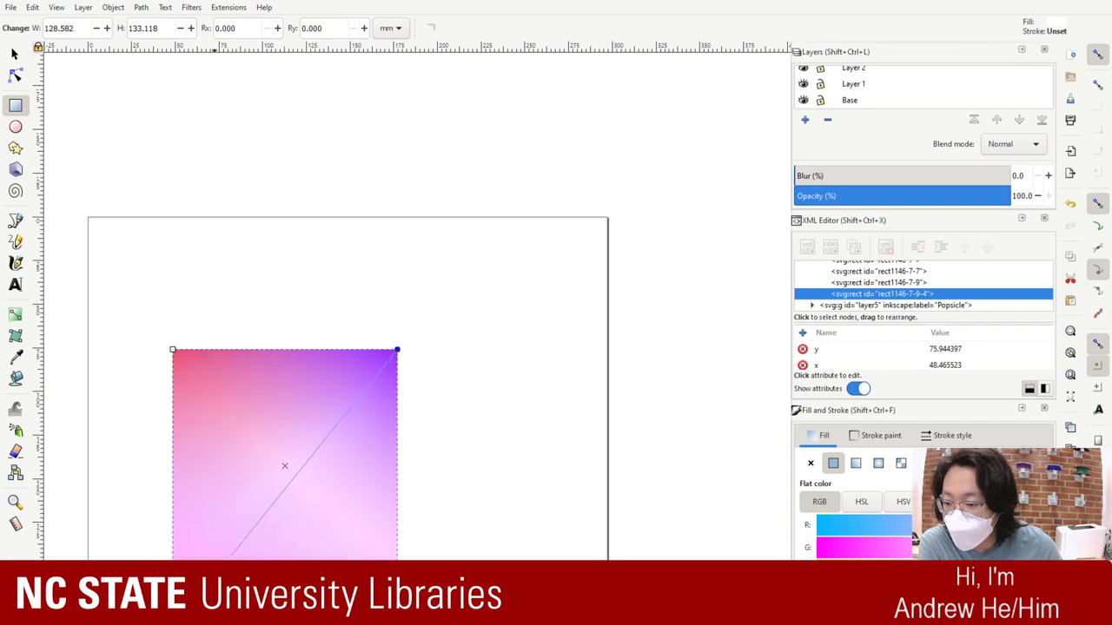
Step: Check what Layer 4 and the Popsicle layer contain by toggling each one's visibility
{"action": "scroll", "coordinate": [809, 82], "scroll_direction": "up", "scroll_amount": 3}
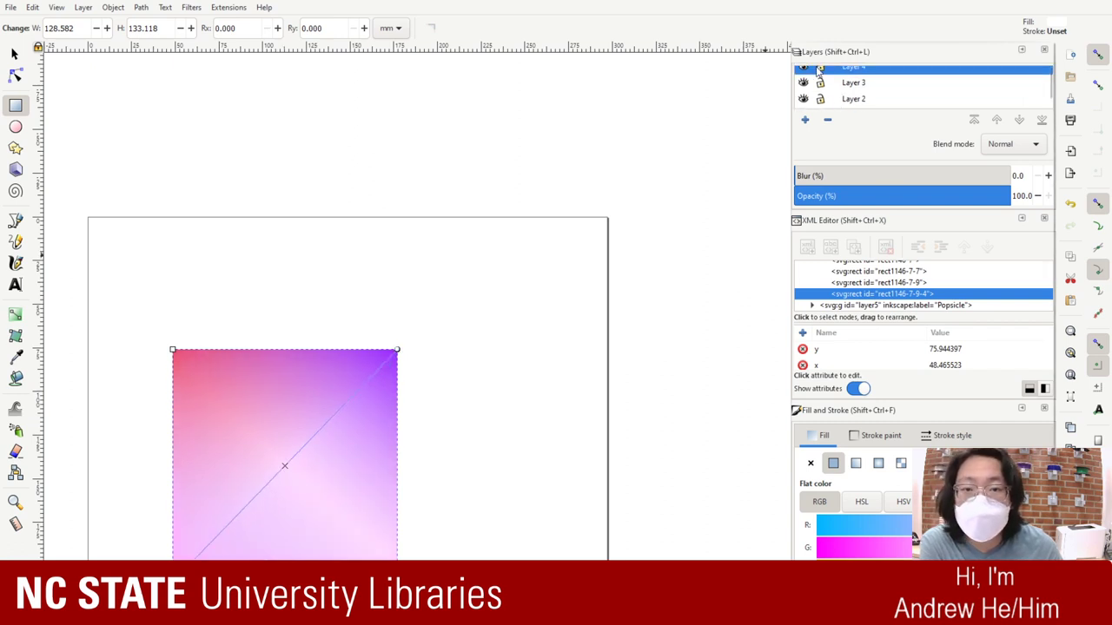
{"action": "left_click", "coordinate": [804, 77]}
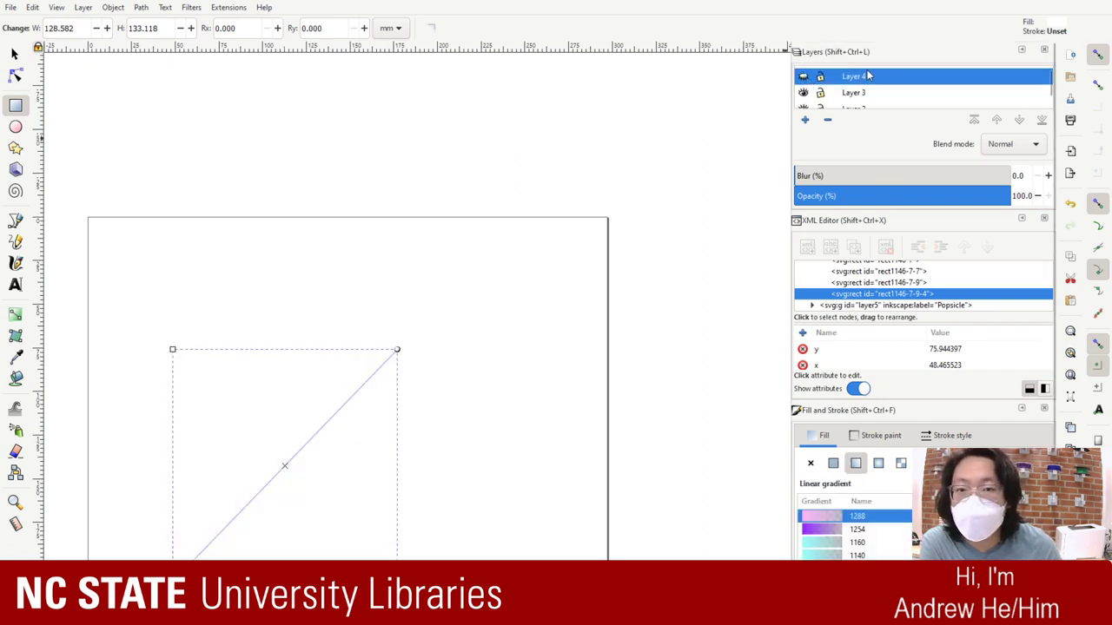
{"action": "left_click", "coordinate": [802, 77]}
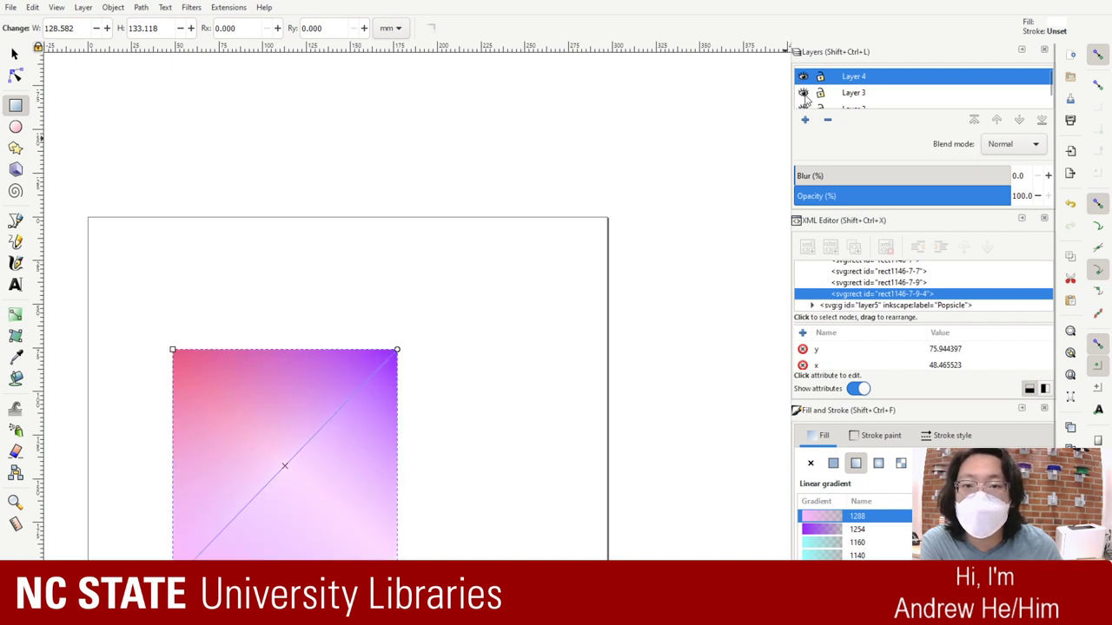
{"action": "scroll", "coordinate": [806, 103], "scroll_direction": "down", "scroll_amount": 2}
{"action": "scroll", "coordinate": [806, 102], "scroll_direction": "up", "scroll_amount": 2}
{"action": "scroll", "coordinate": [807, 102], "scroll_direction": "down", "scroll_amount": 2}
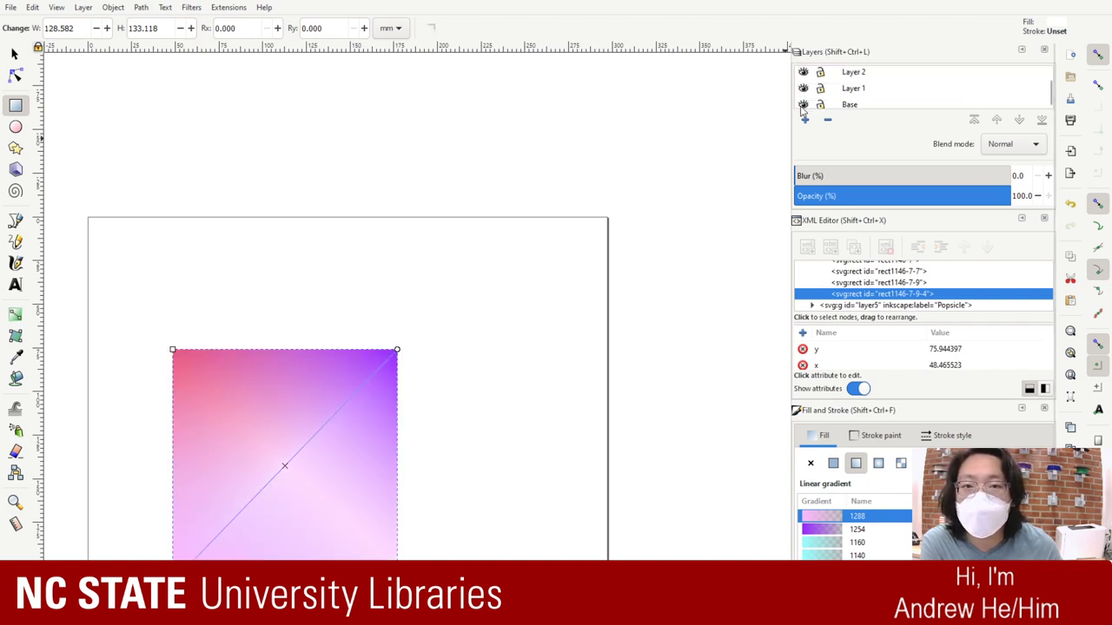
{"action": "scroll", "coordinate": [807, 101], "scroll_direction": "up", "scroll_amount": 2}
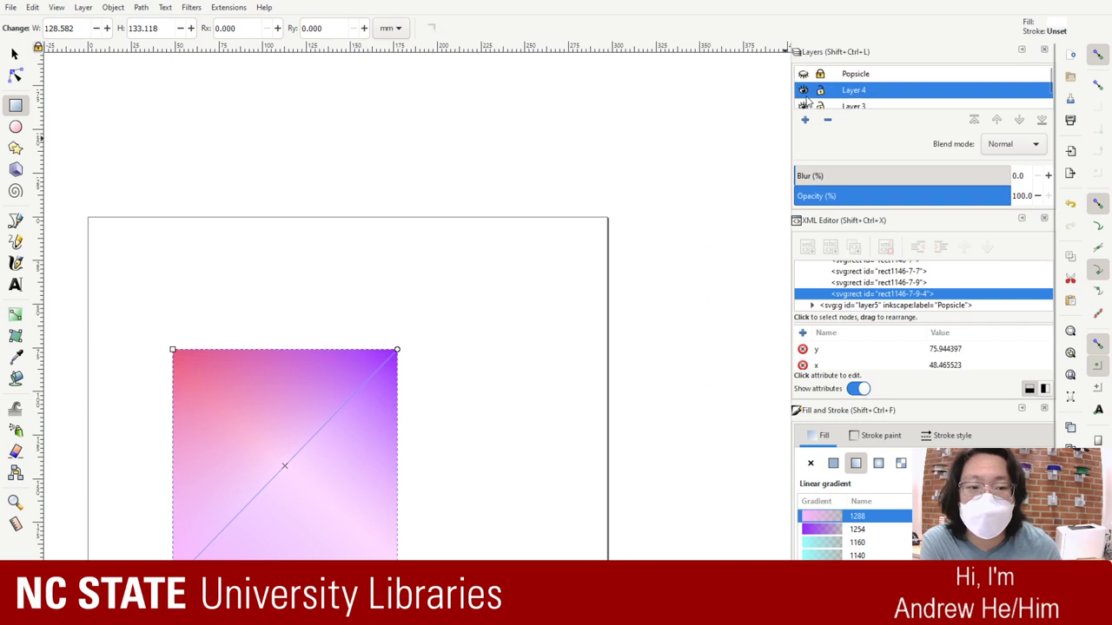
{"action": "left_click", "coordinate": [803, 75]}
{"action": "left_click", "coordinate": [803, 75]}
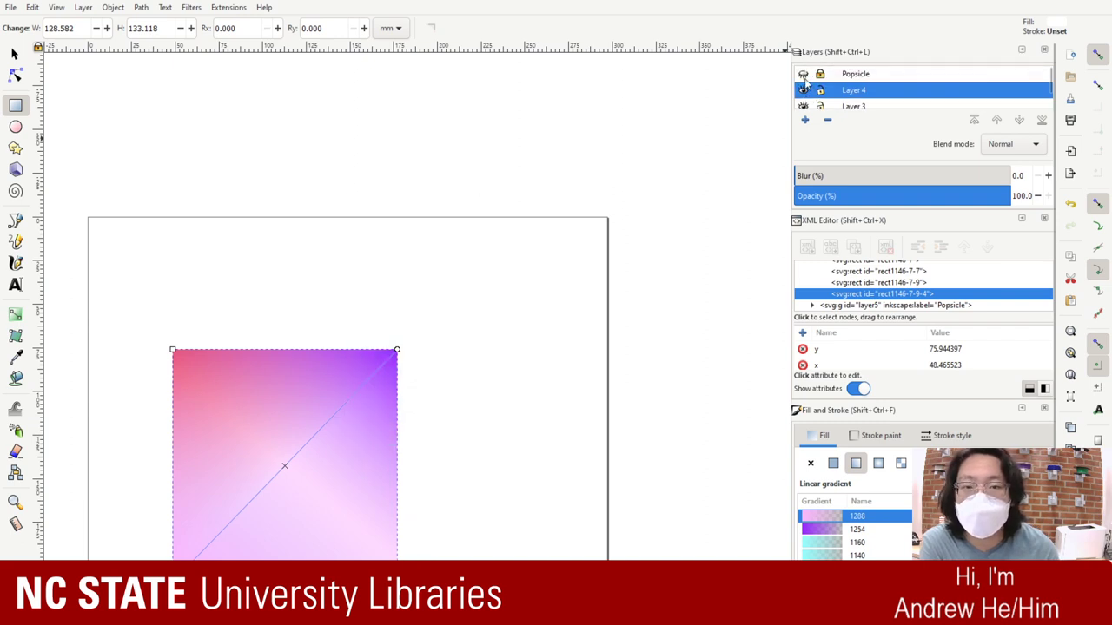
Step: Hide Layer 4 to check what remains on the page, deselect the pink square and show the layer again
{"action": "left_click", "coordinate": [803, 90]}
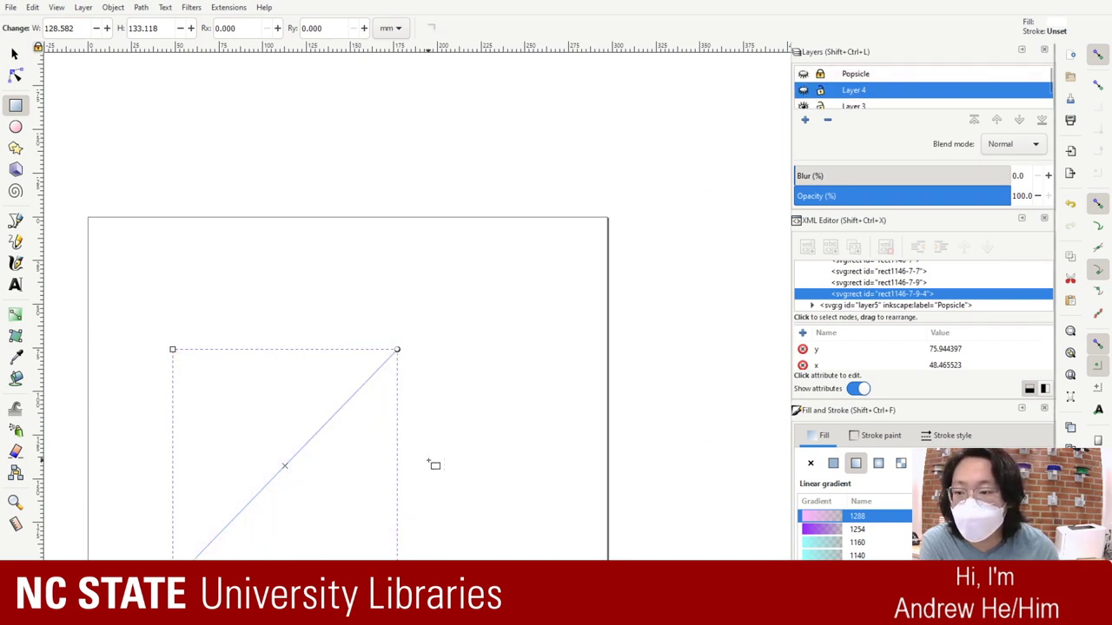
{"action": "left_click", "coordinate": [14, 54]}
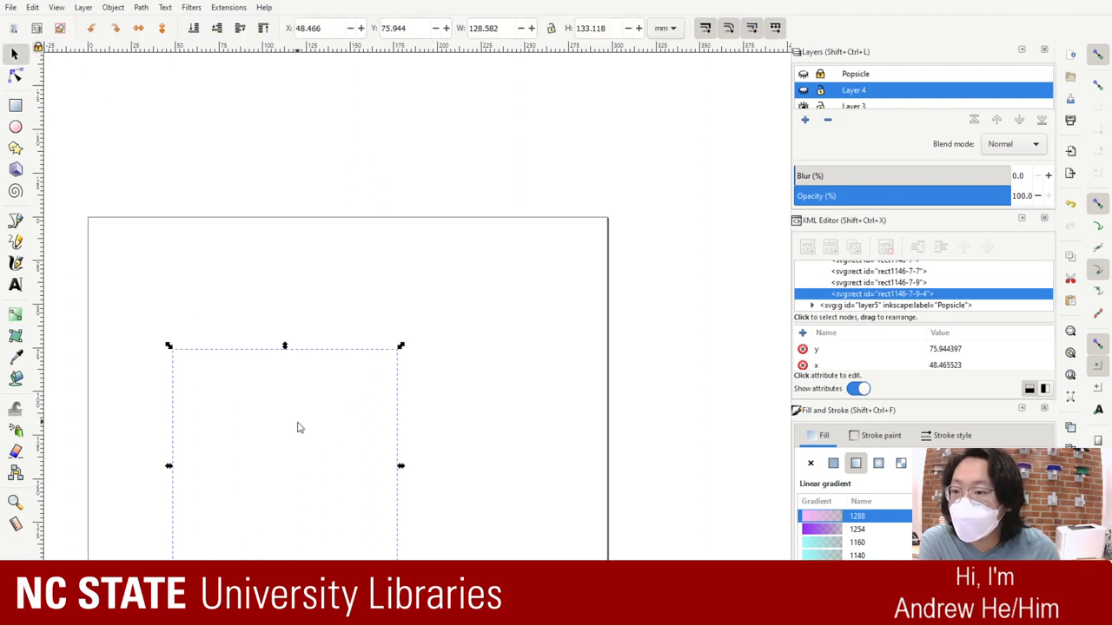
{"action": "left_click_drag", "start_coordinate": [297, 421], "coordinate": [553, 379]}
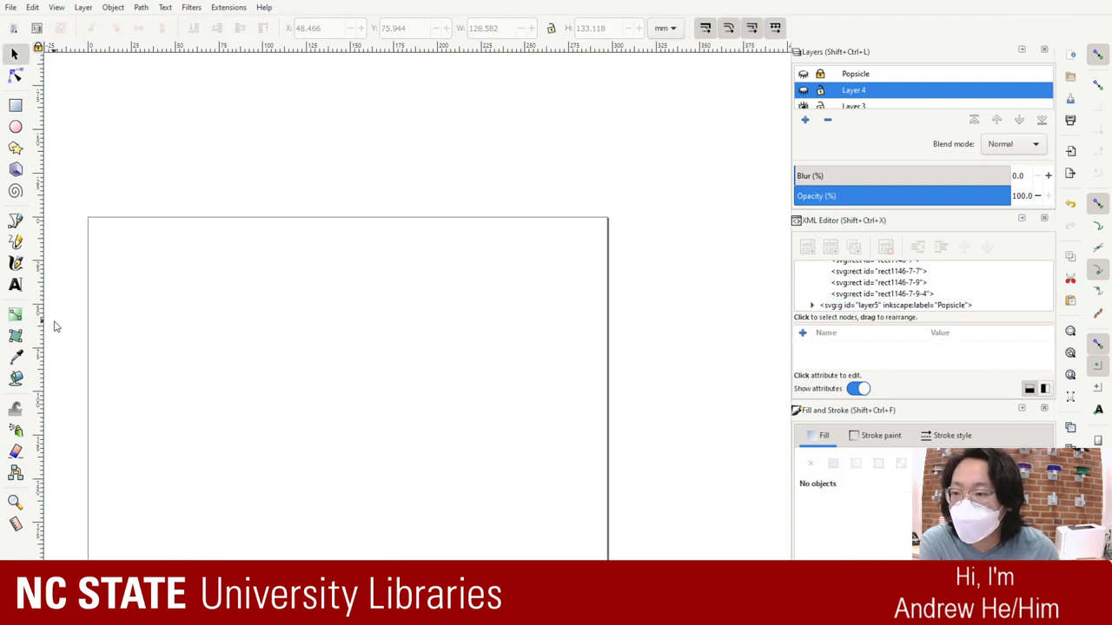
{"action": "scroll", "coordinate": [54, 326], "scroll_direction": "down", "scroll_amount": 10}
{"action": "scroll", "coordinate": [541, 251], "scroll_direction": "up", "scroll_amount": 8}
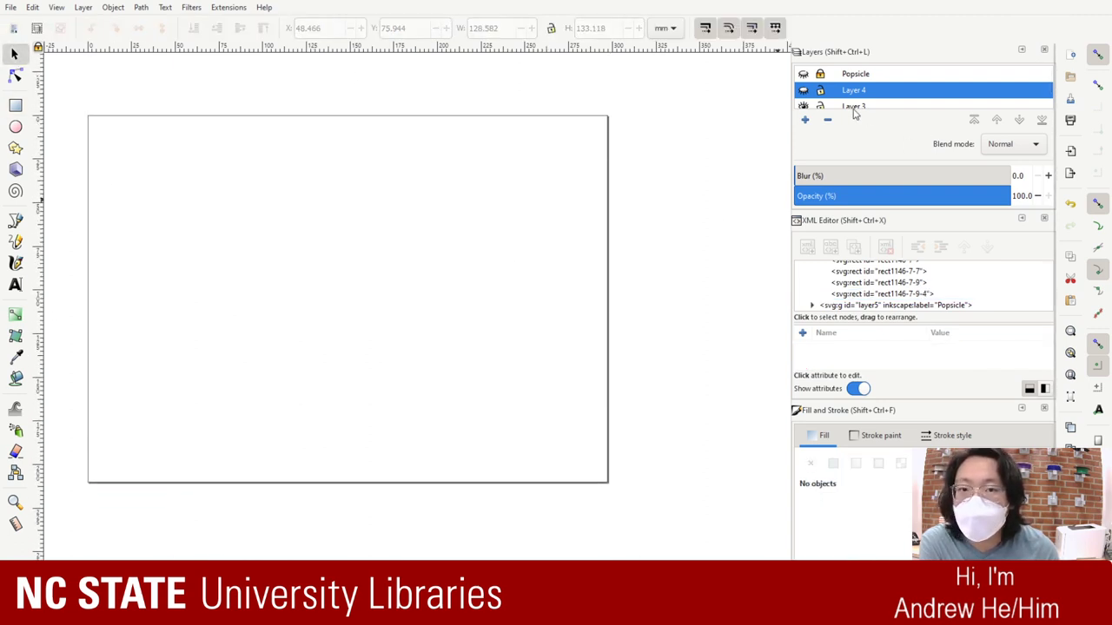
{"action": "left_click", "coordinate": [804, 91]}
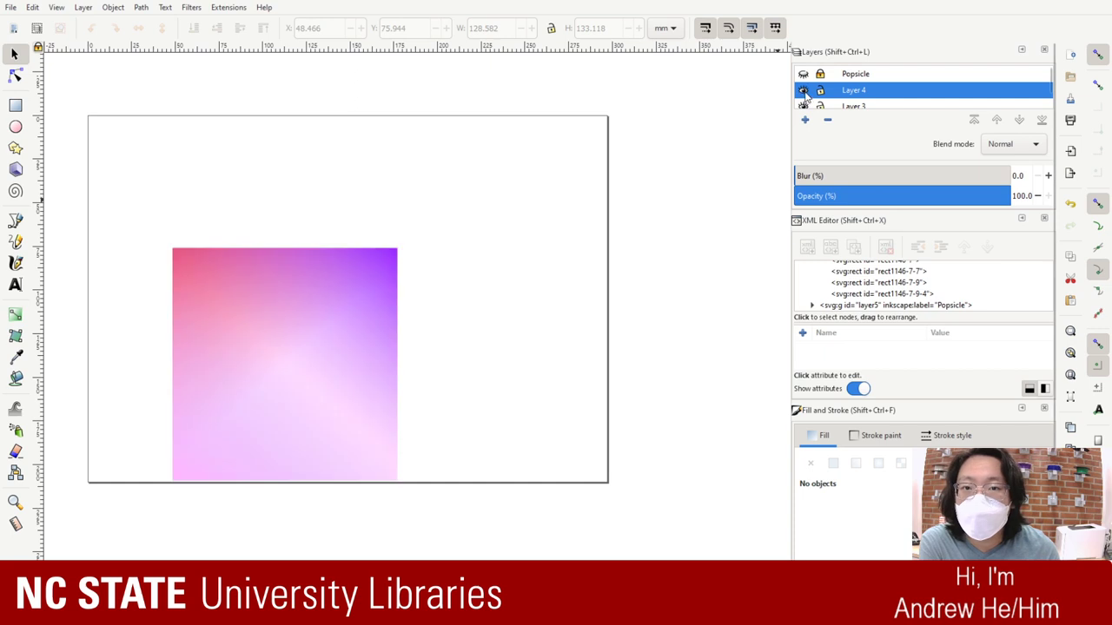
Step: Try moving the pink and purple squares off the stack and undo both moves
{"action": "left_click", "coordinate": [384, 273]}
{"action": "left_click_drag", "start_coordinate": [385, 273], "coordinate": [691, 258]}
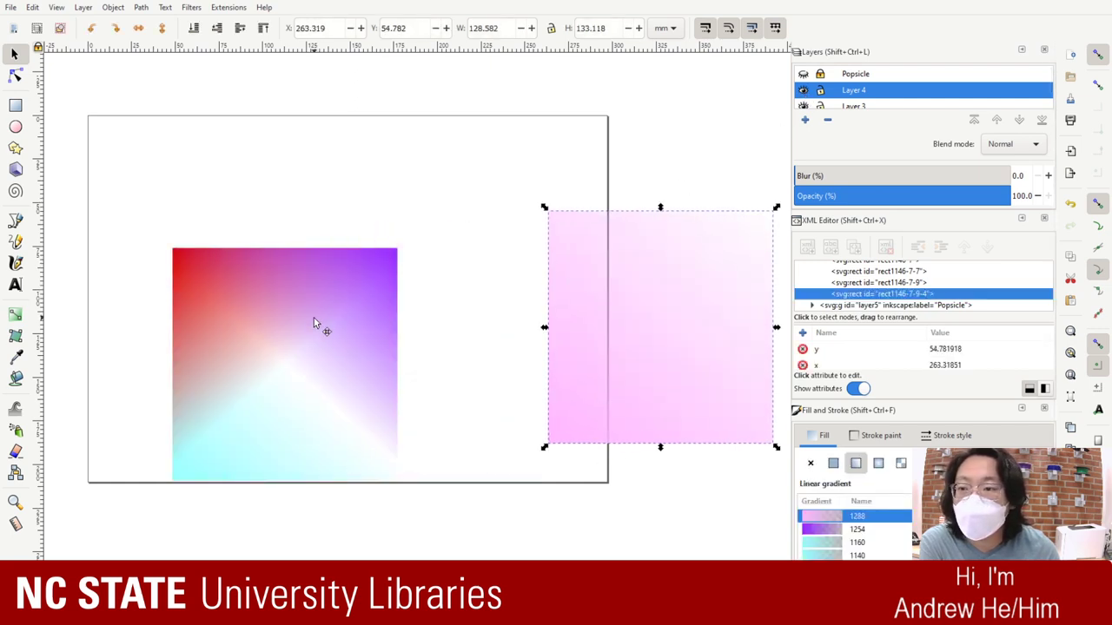
{"action": "left_click", "coordinate": [315, 322]}
{"action": "left_click_drag", "start_coordinate": [315, 322], "coordinate": [452, 191]}
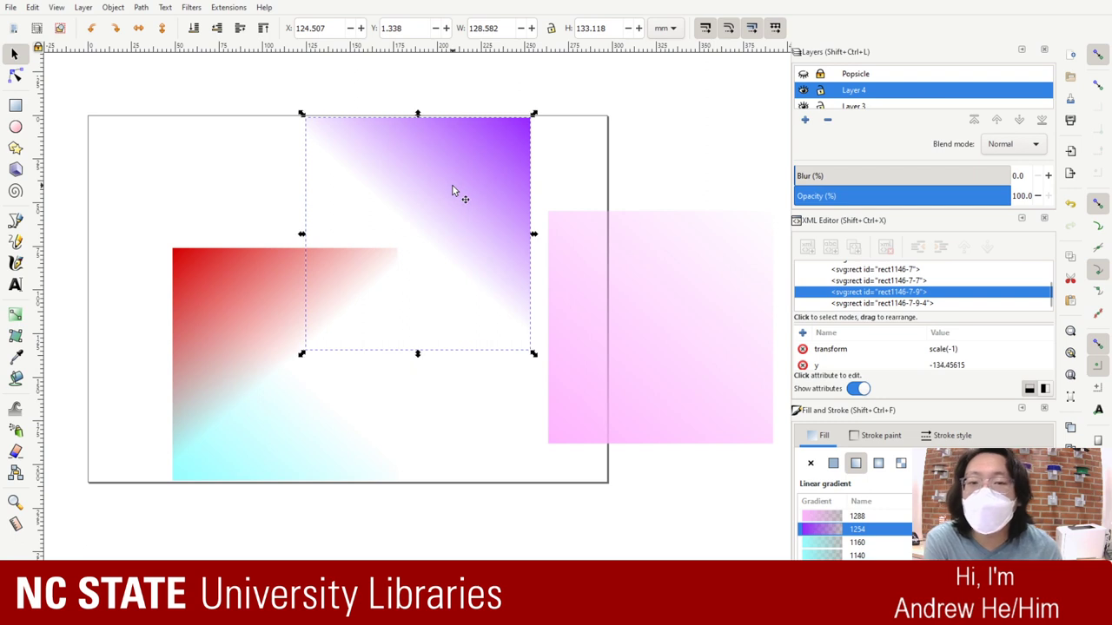
{"action": "left_click", "coordinate": [816, 365]}
{"action": "key", "text": "ctrl+z"}
{"action": "key", "text": "ctrl+z"}
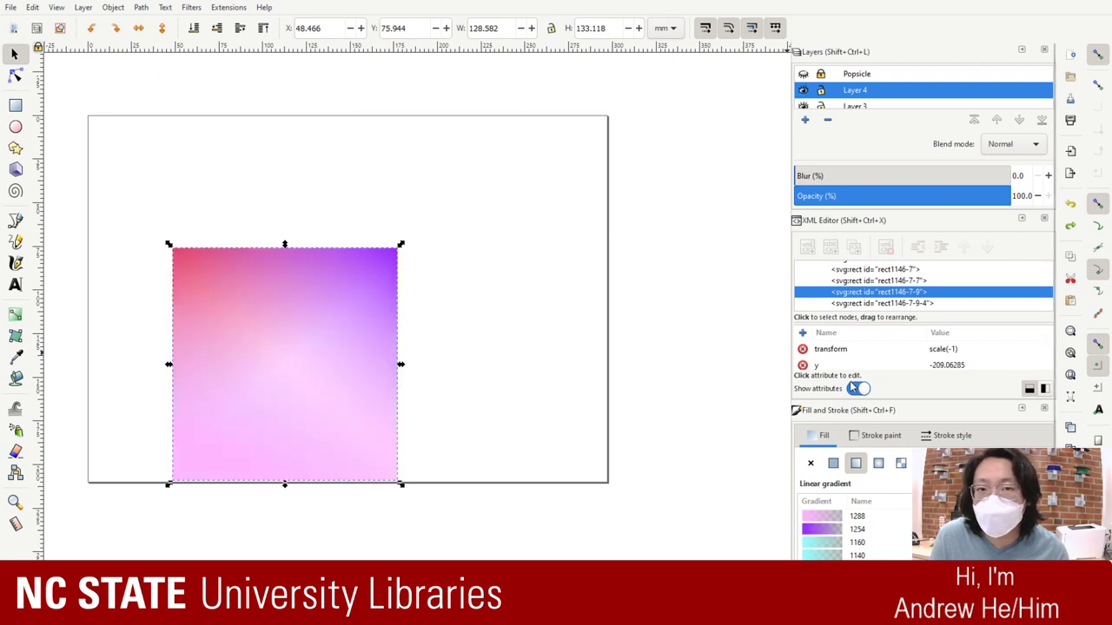
Step: Select Layer 4 and try locking it
{"action": "left_click", "coordinate": [877, 109]}
{"action": "left_click", "coordinate": [865, 84]}
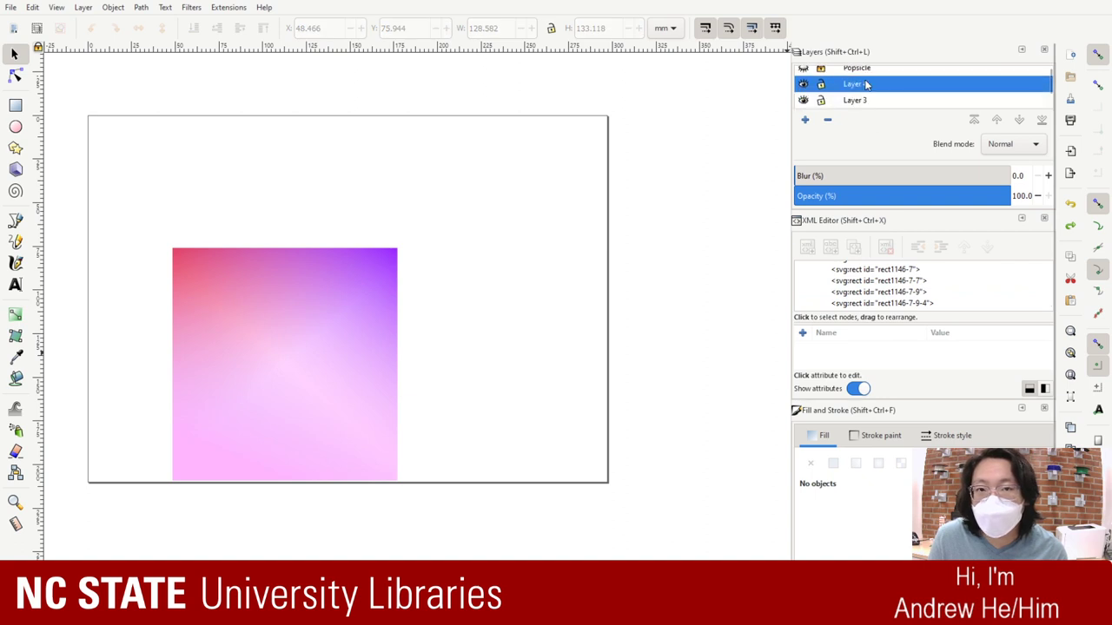
{"action": "left_click", "coordinate": [859, 80]}
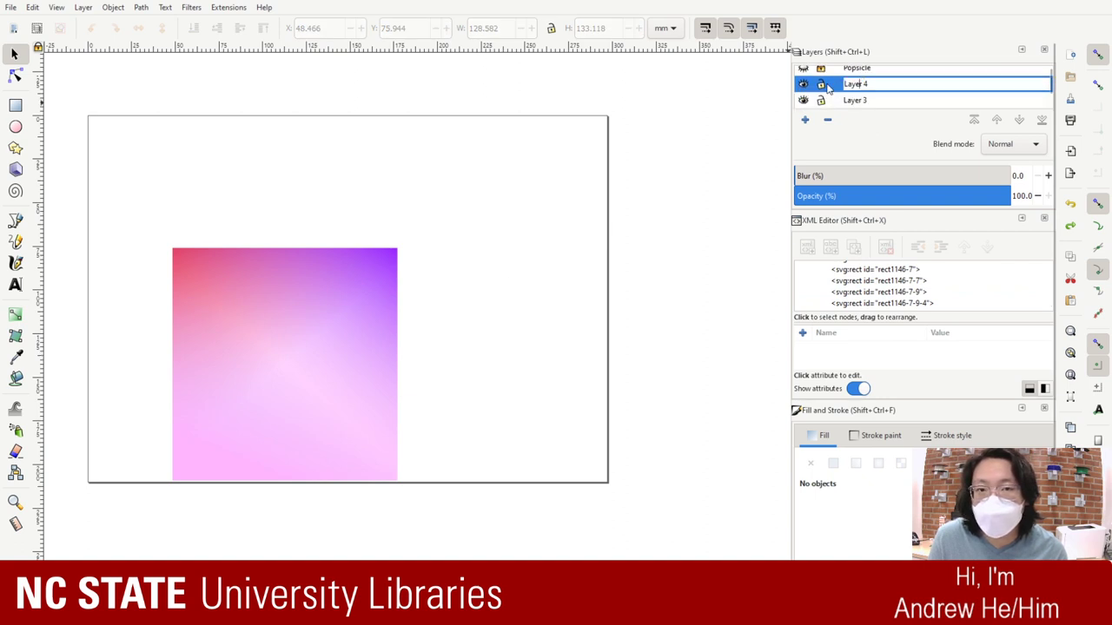
{"action": "left_click", "coordinate": [823, 84]}
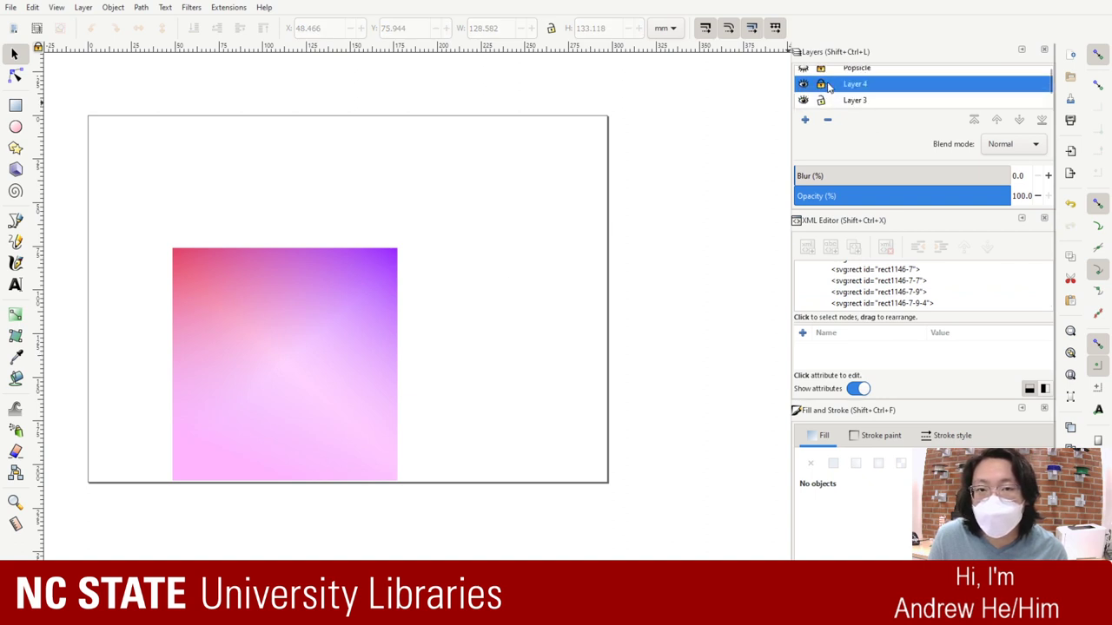
Step: Spread the pink, purple and red gradient squares apart around the page, leaving the cyan square in place
{"action": "left_click", "coordinate": [351, 343]}
{"action": "left_click_drag", "start_coordinate": [359, 330], "coordinate": [669, 269]}
{"action": "left_click", "coordinate": [337, 278]}
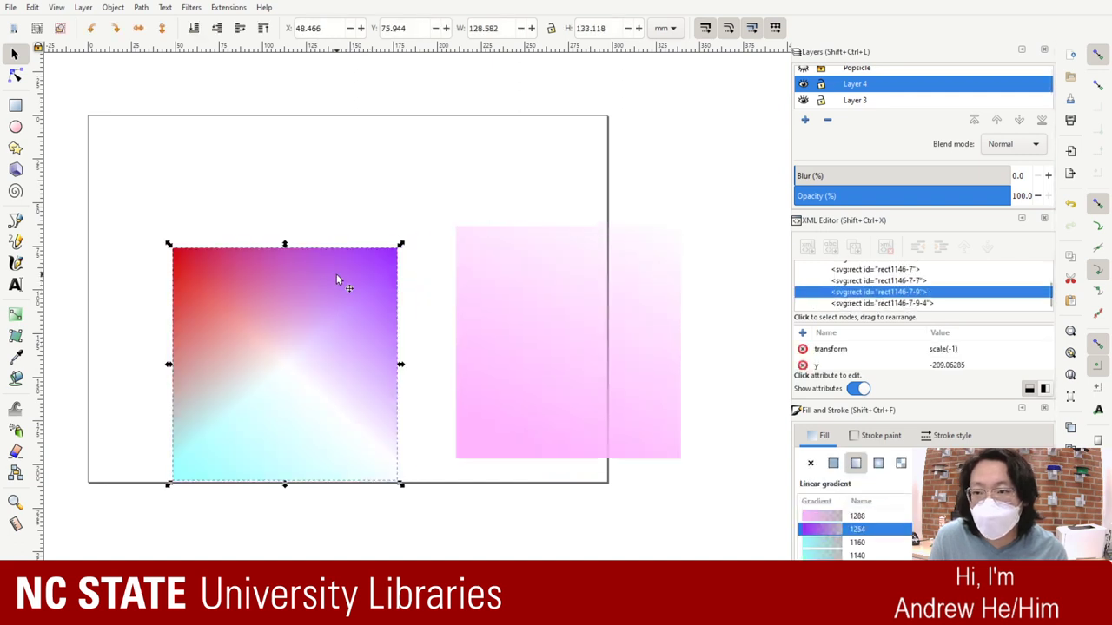
{"action": "left_click_drag", "start_coordinate": [337, 280], "coordinate": [467, 90]}
{"action": "left_click", "coordinate": [340, 365]}
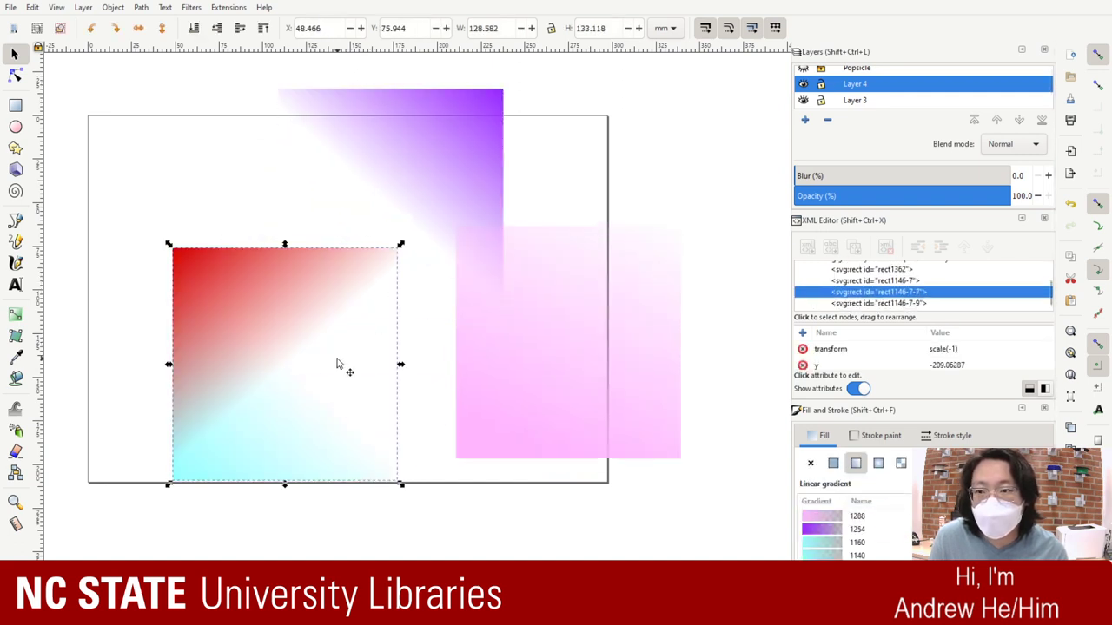
{"action": "left_click_drag", "start_coordinate": [339, 365], "coordinate": [229, 236]}
Step: Select the cyan gradient square and reorder Layer 4 so it sits directly below Layer 3
{"action": "left_click", "coordinate": [296, 386]}
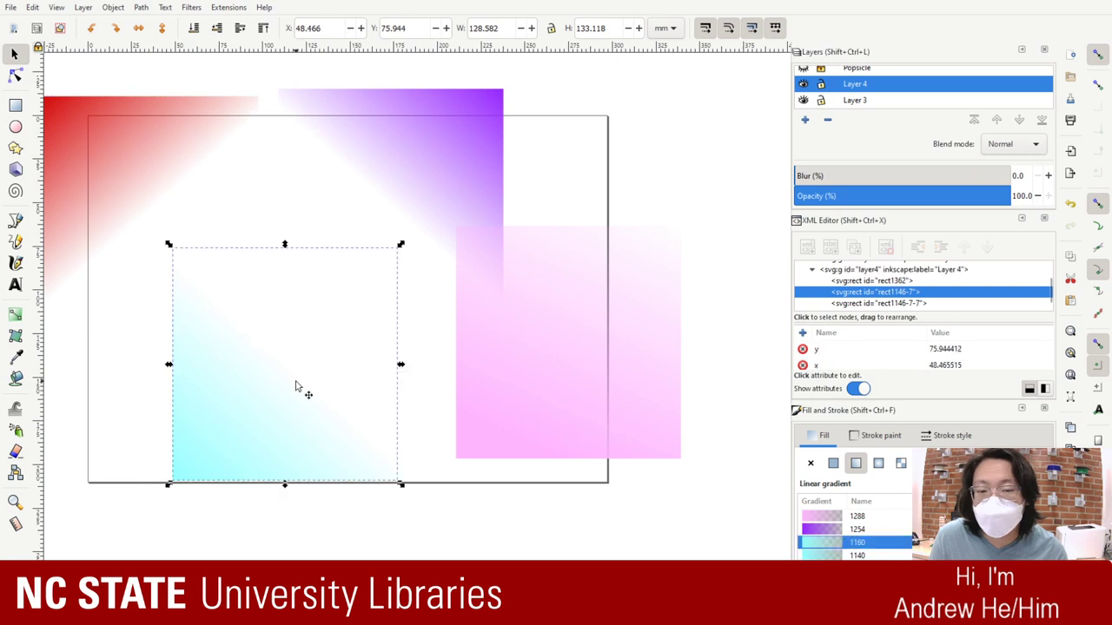
{"action": "left_click", "coordinate": [186, 235]}
{"action": "left_click", "coordinate": [335, 405]}
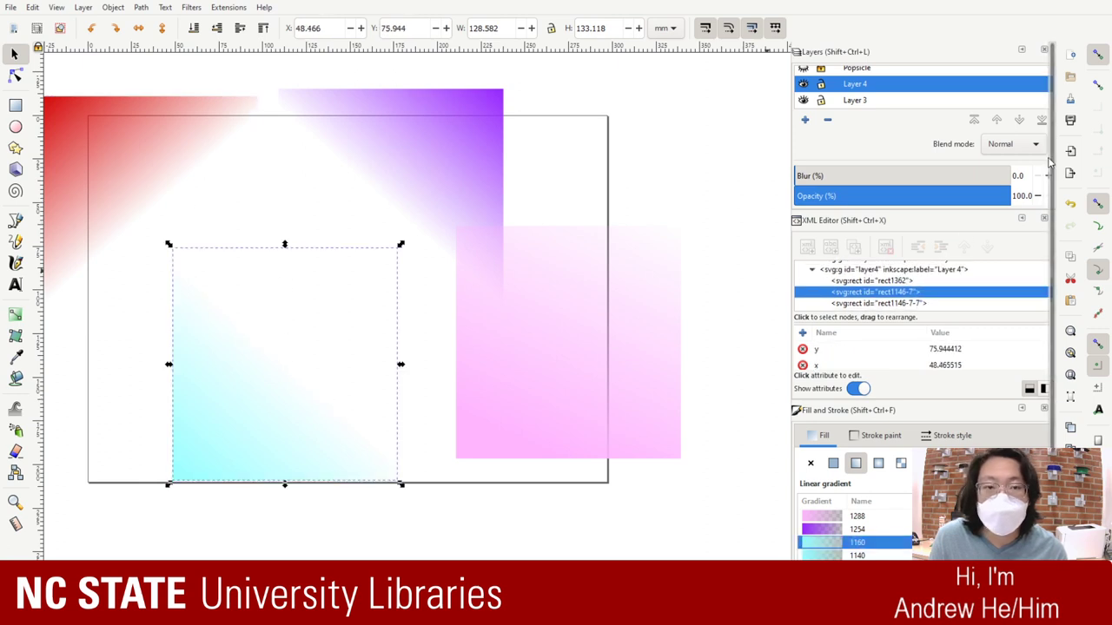
{"action": "left_click", "coordinate": [999, 125]}
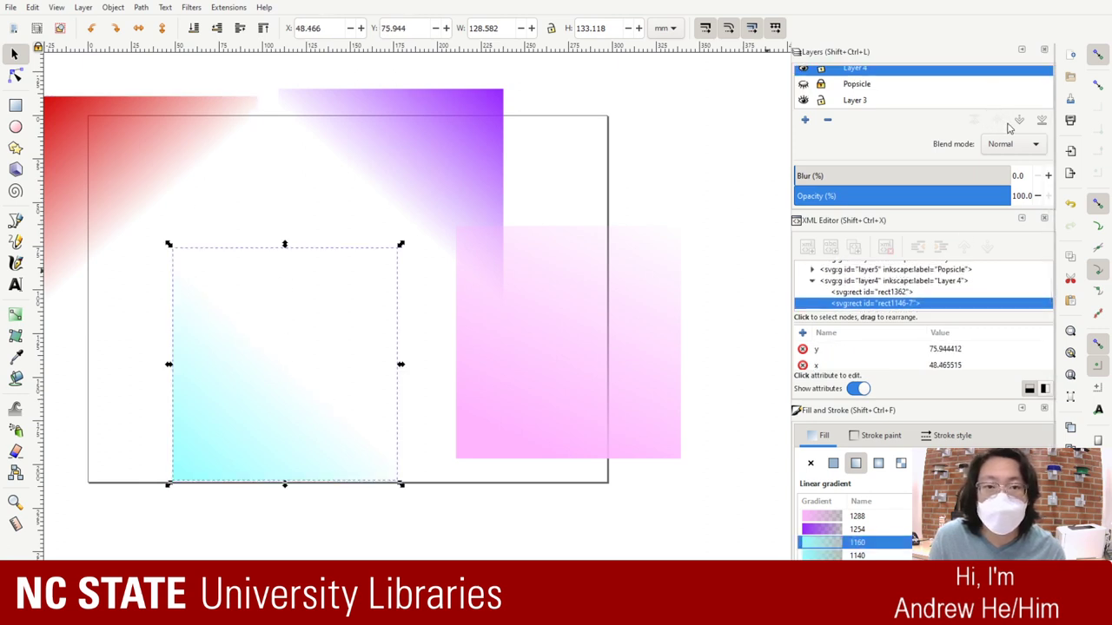
{"action": "left_click", "coordinate": [1018, 121]}
{"action": "left_click", "coordinate": [1018, 121]}
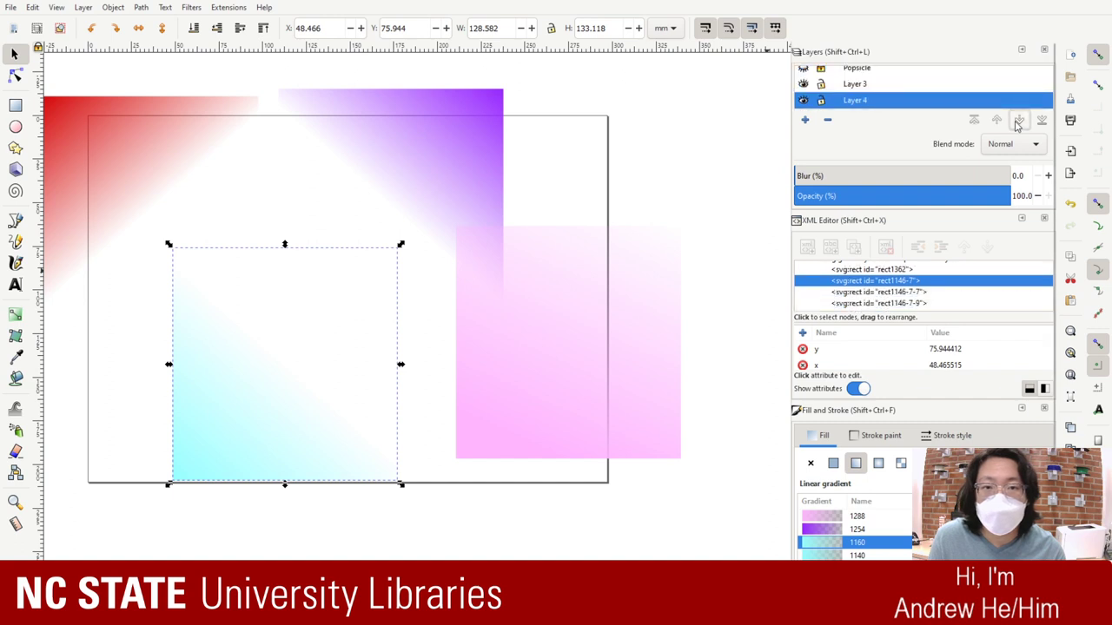
Step: Raise Layer 4 above the Popsicle layer in the stacking order
{"action": "left_click", "coordinate": [1003, 123]}
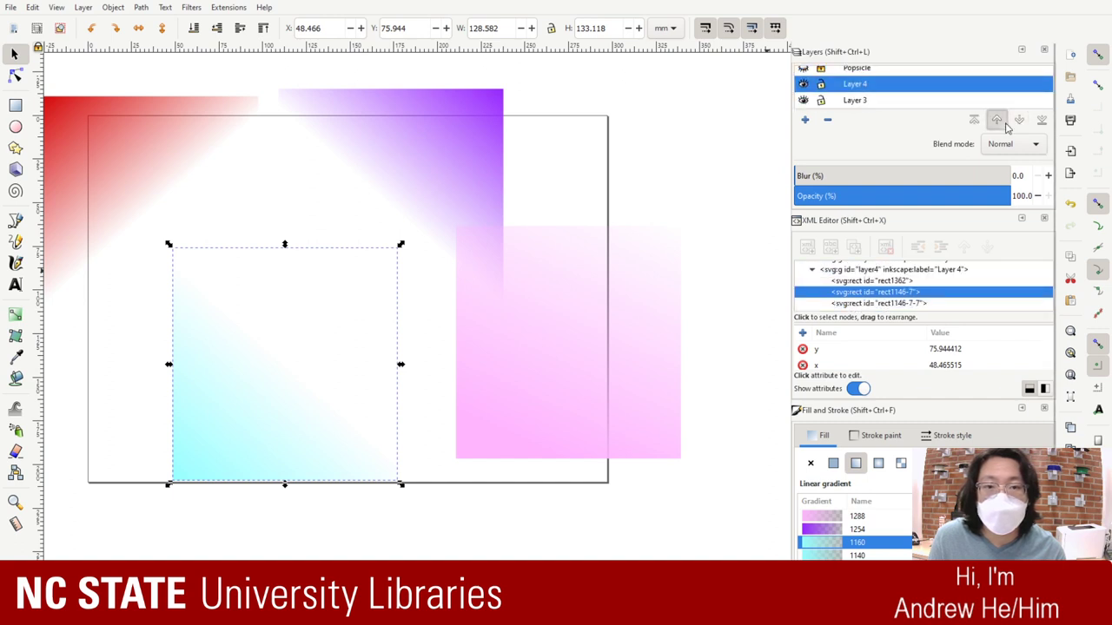
{"action": "left_click", "coordinate": [1005, 126]}
{"action": "scroll", "coordinate": [432, 180], "scroll_direction": "up", "scroll_amount": 2}
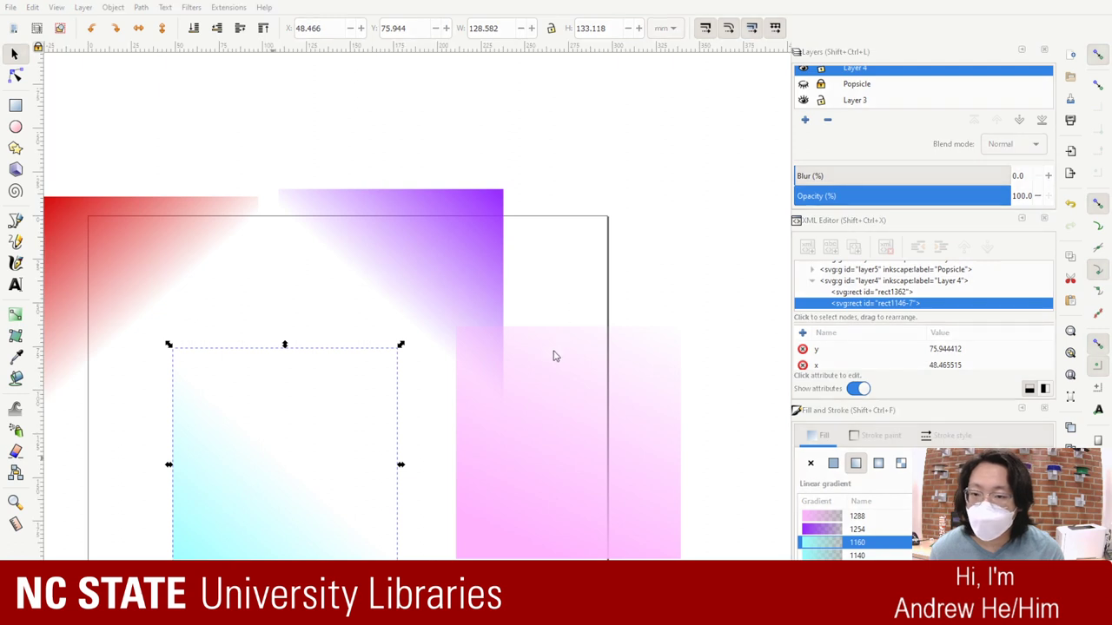
Step: Move the cyan gradient square down into Layer 1 and lock that layer
{"action": "left_click", "coordinate": [802, 100]}
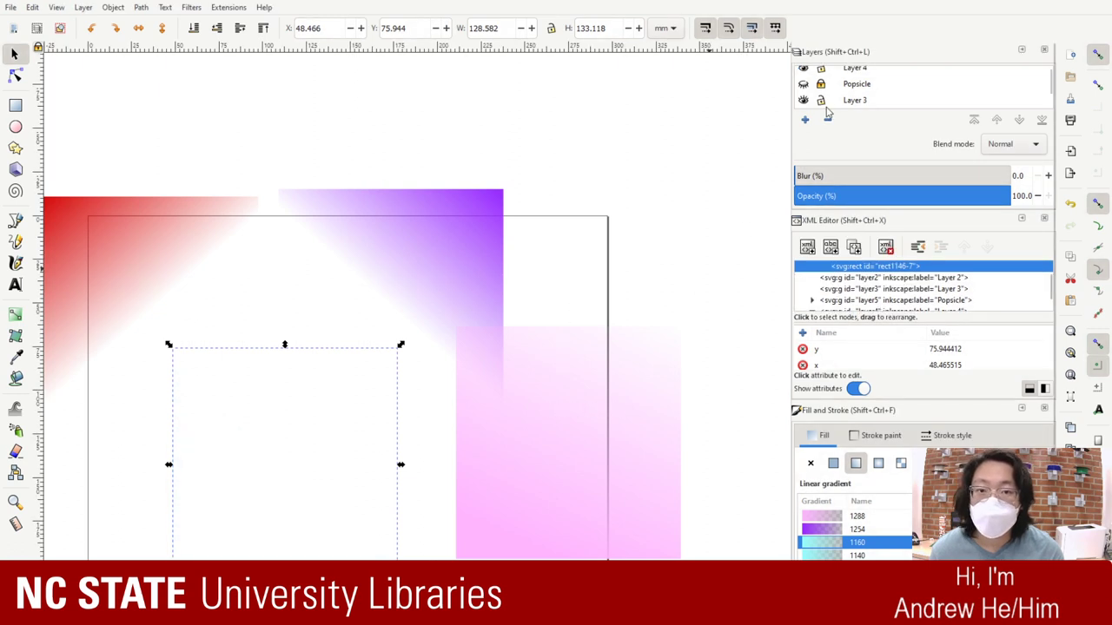
{"action": "scroll", "coordinate": [834, 91], "scroll_direction": "down", "scroll_amount": 2}
{"action": "left_click", "coordinate": [821, 91]}
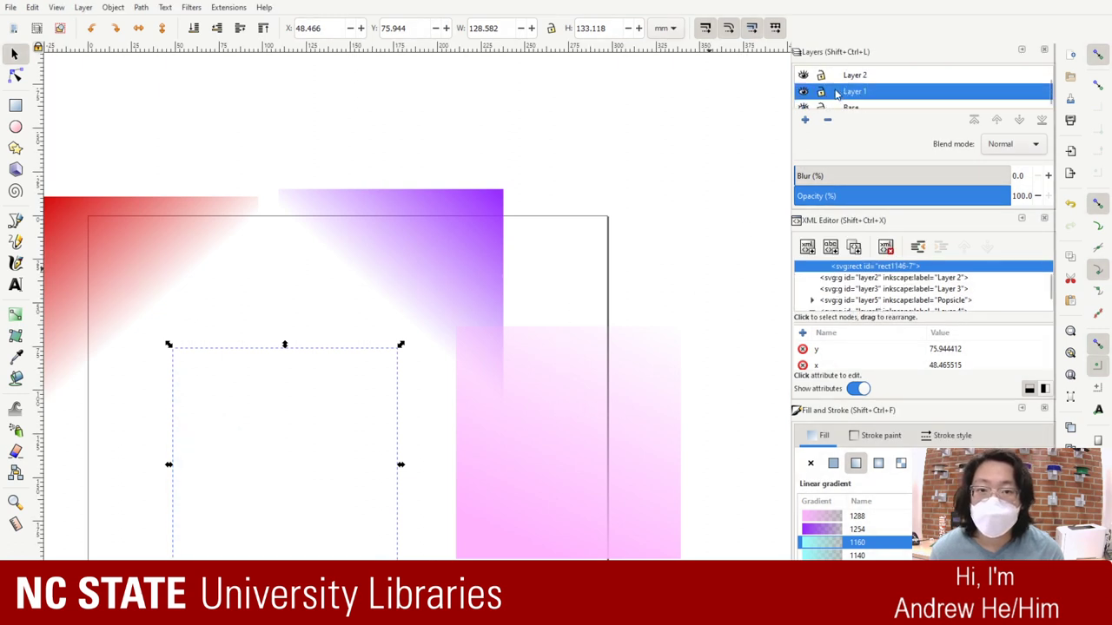
Step: Unlock Layer 1, shift the base rectangle to about X 110, Y 22 mm, and send it down to the Base layer
{"action": "left_click", "coordinate": [300, 541]}
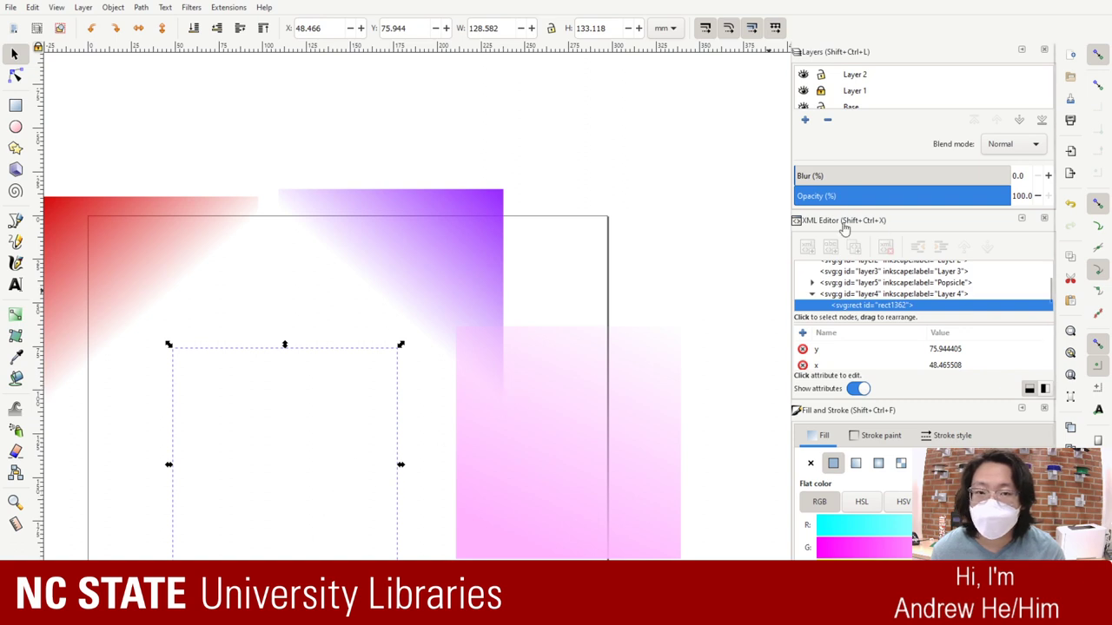
{"action": "scroll", "coordinate": [851, 100], "scroll_direction": "down", "scroll_amount": 1}
{"action": "left_click", "coordinate": [820, 83]}
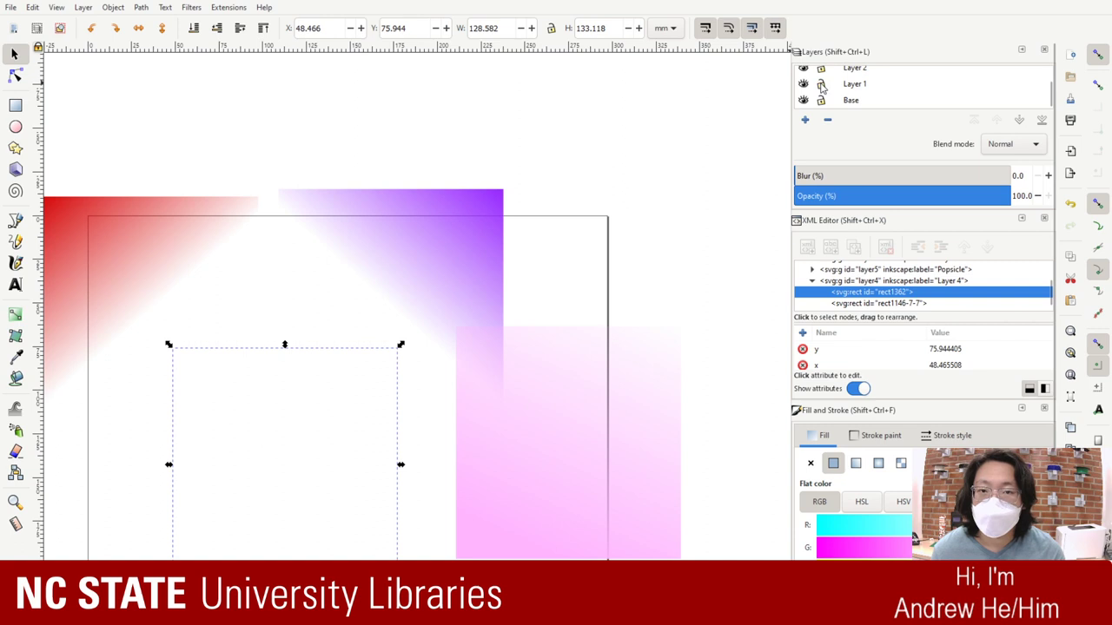
{"action": "left_click_drag", "start_coordinate": [362, 441], "coordinate": [448, 372]}
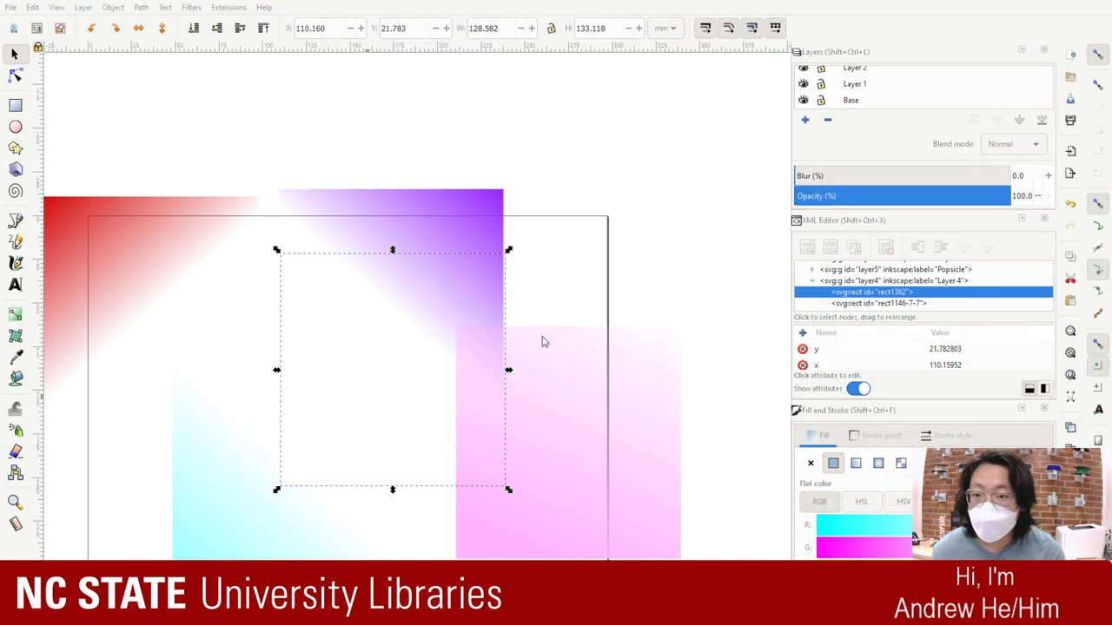
{"action": "key", "text": "shift+Page_Down"}
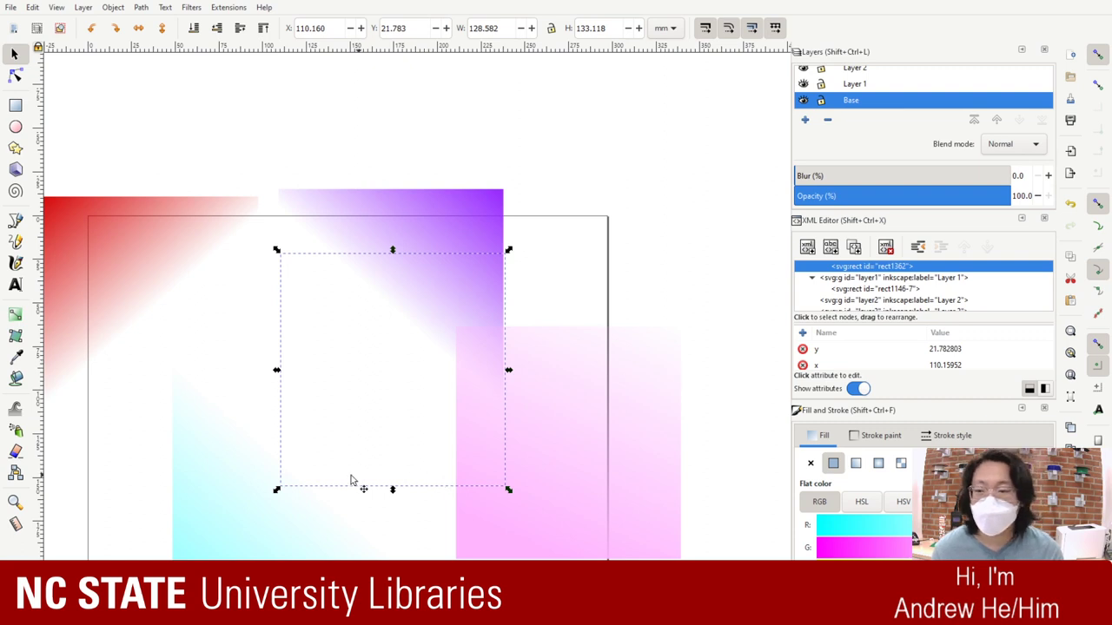
Step: Snap the cyan square's midpoint onto the base rectangle's midpoint and lock Layer 1 and Base
{"action": "left_click", "coordinate": [208, 534]}
{"action": "left_click_drag", "start_coordinate": [208, 534], "coordinate": [104, 530]}
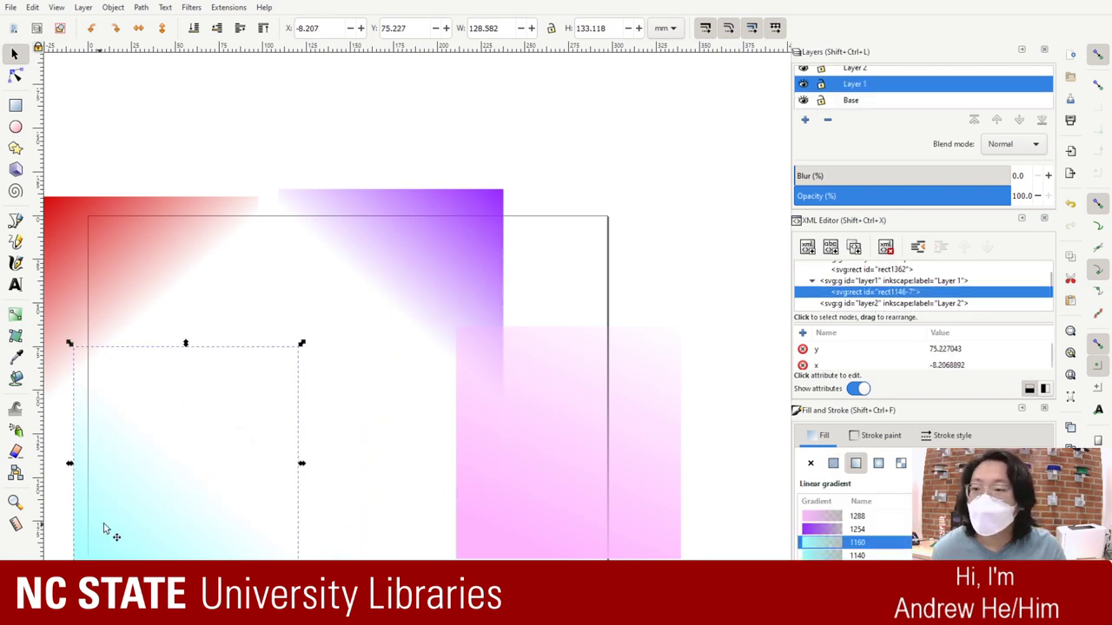
{"action": "left_click", "coordinate": [344, 450]}
{"action": "left_click_drag", "start_coordinate": [177, 503], "coordinate": [374, 407]}
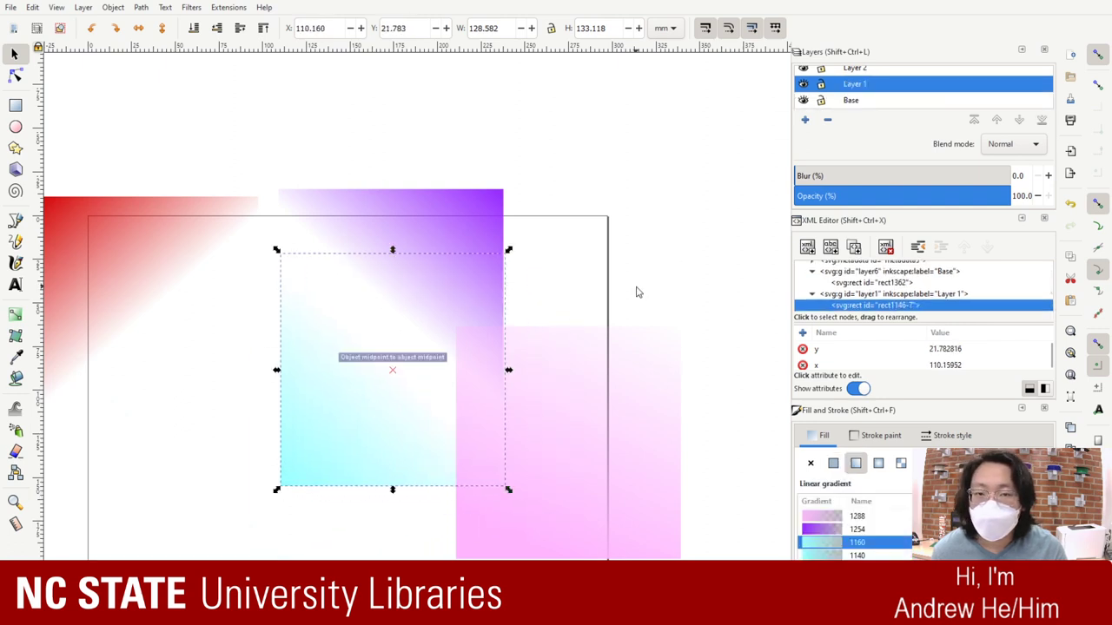
{"action": "left_click", "coordinate": [819, 83]}
{"action": "left_click", "coordinate": [820, 100]}
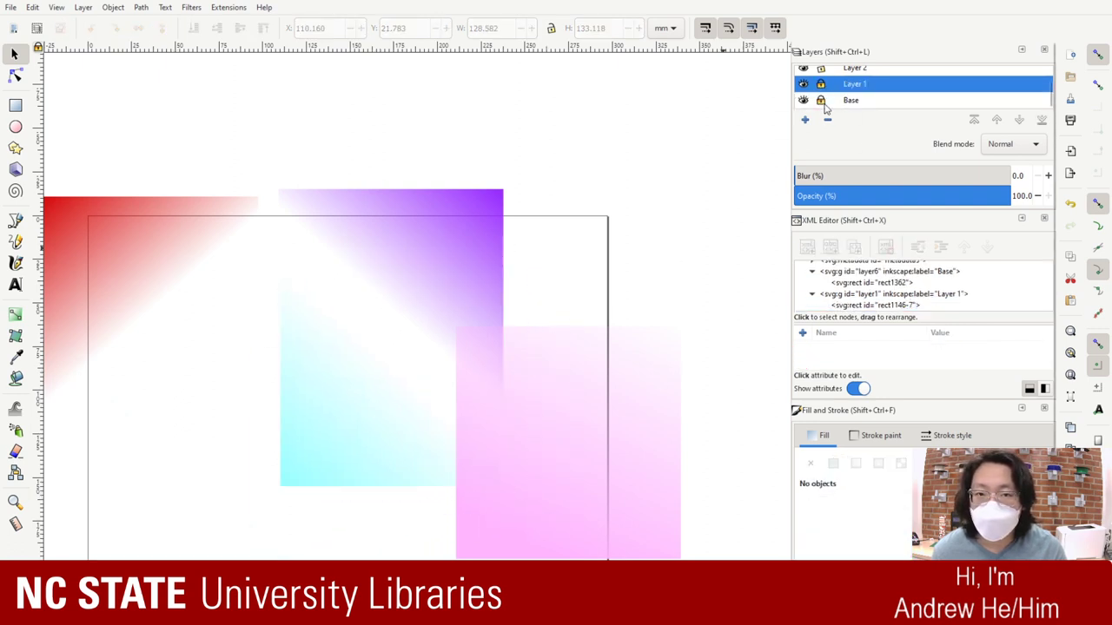
Step: Move the pink square to the page's right edge and relocate the purple gradient's solid end to its square's lower-left corner
{"action": "left_click", "coordinate": [622, 428]}
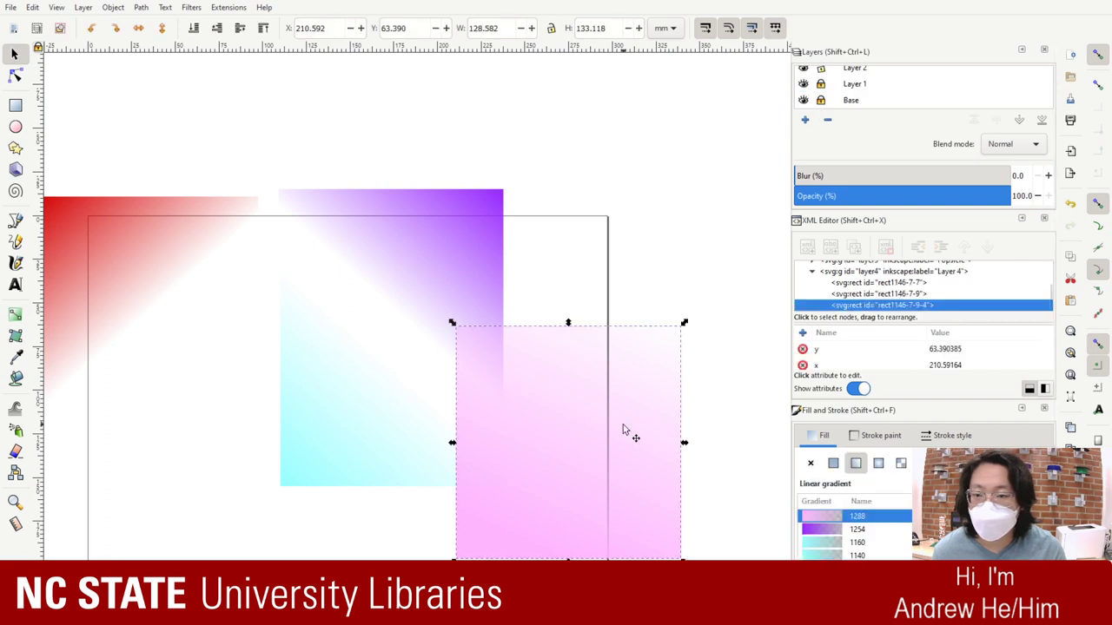
{"action": "left_click_drag", "start_coordinate": [590, 395], "coordinate": [839, 314]}
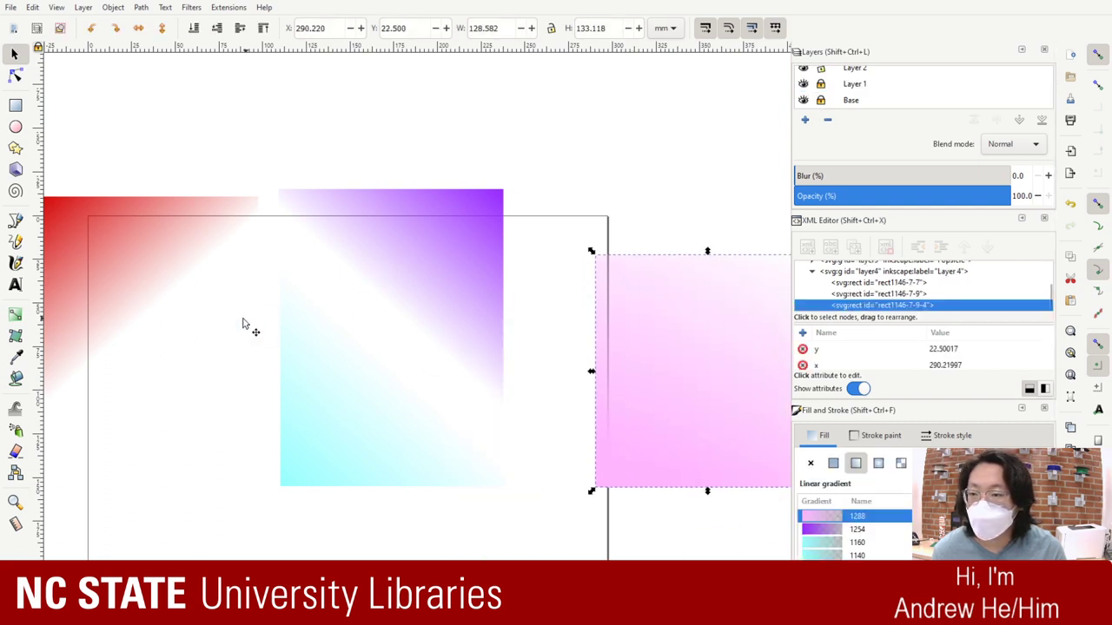
{"action": "left_click", "coordinate": [398, 412]}
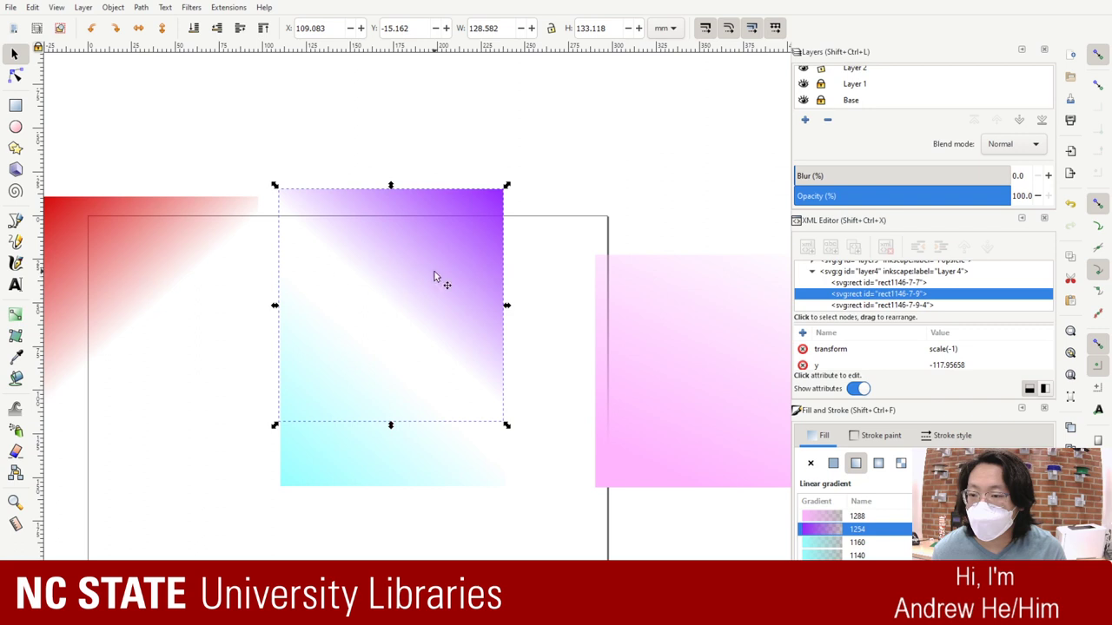
{"action": "key", "text": "r"}
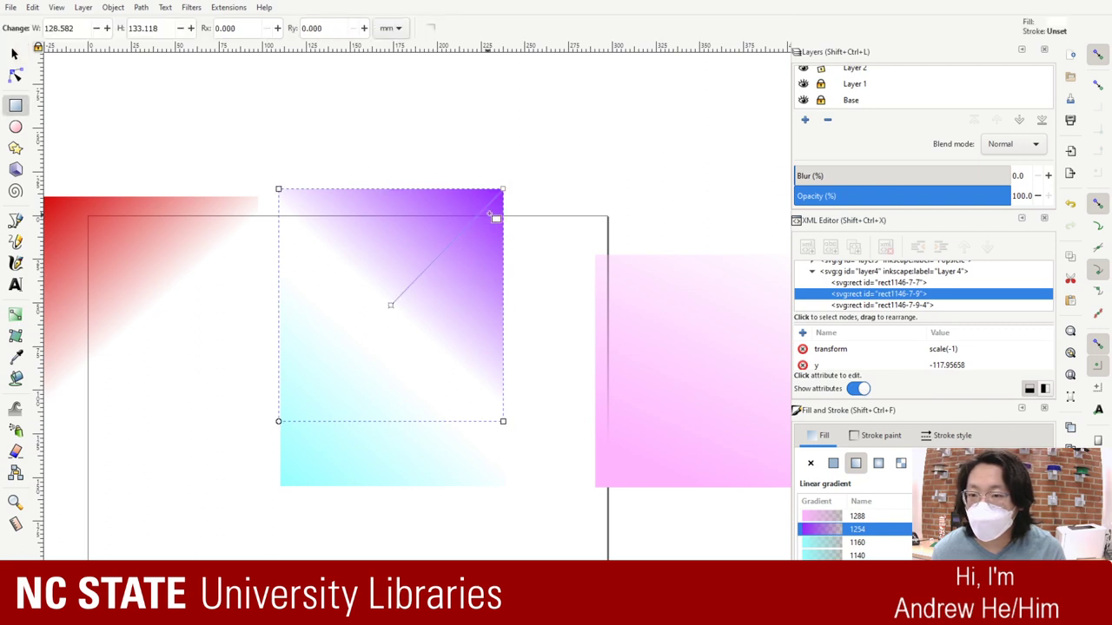
{"action": "left_click_drag", "start_coordinate": [504, 189], "coordinate": [283, 410]}
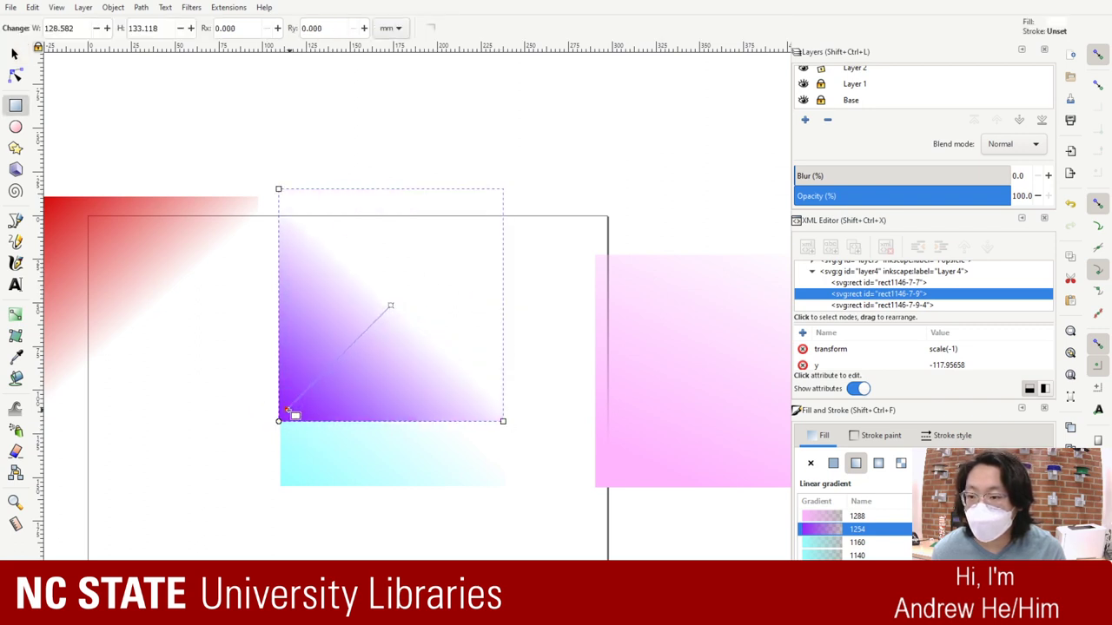
{"action": "left_click", "coordinate": [159, 293]}
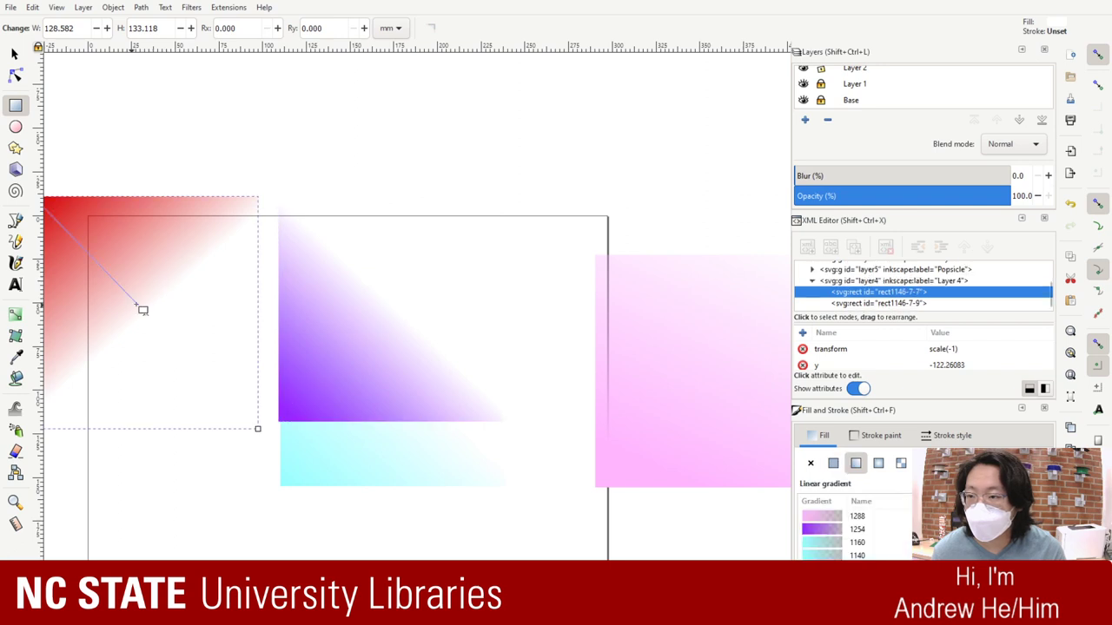
{"action": "left_click_drag", "start_coordinate": [240, 197], "coordinate": [286, 199]}
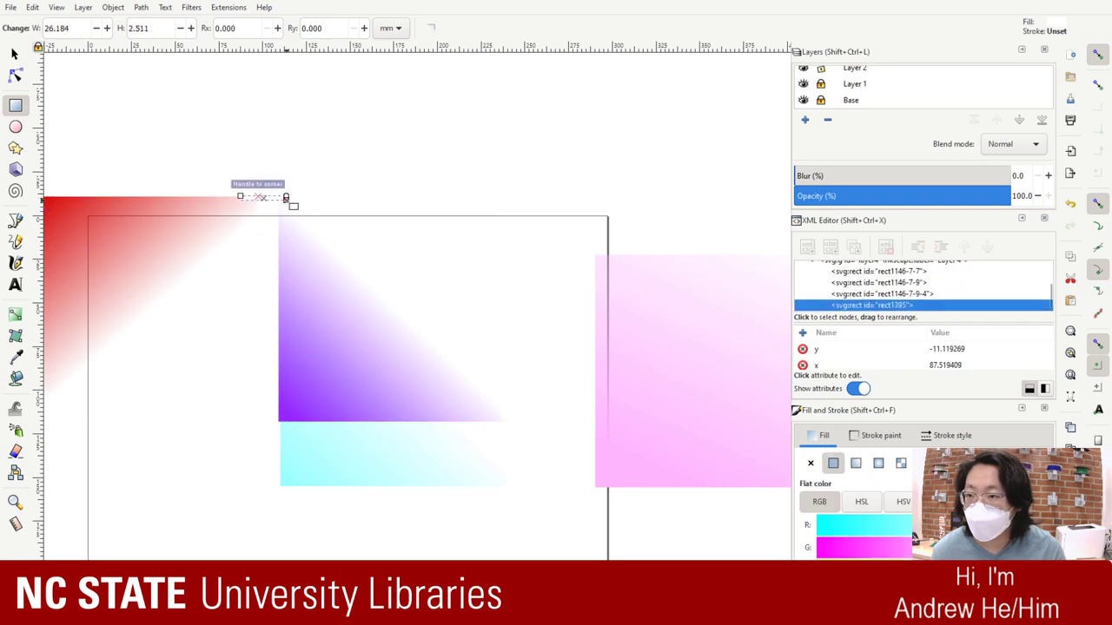
{"action": "key", "text": "Delete"}
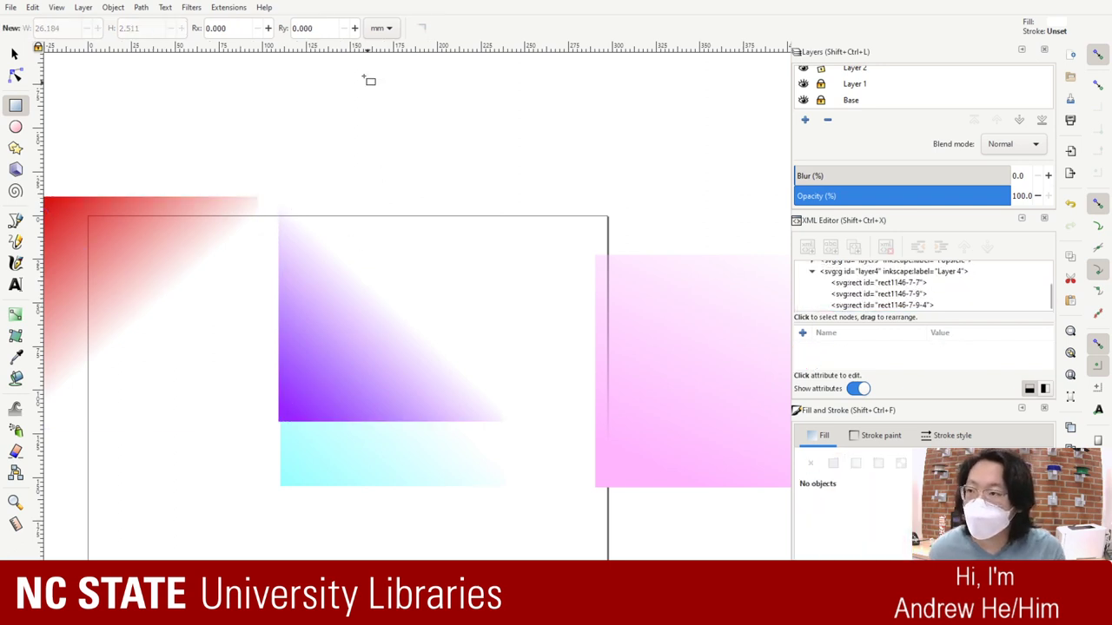
Step: Move the red square over the page's upper middle and snap the purple square onto the base rectangle
{"action": "left_click", "coordinate": [14, 54]}
{"action": "left_click", "coordinate": [154, 285]}
{"action": "left_click_drag", "start_coordinate": [154, 286], "coordinate": [416, 330]}
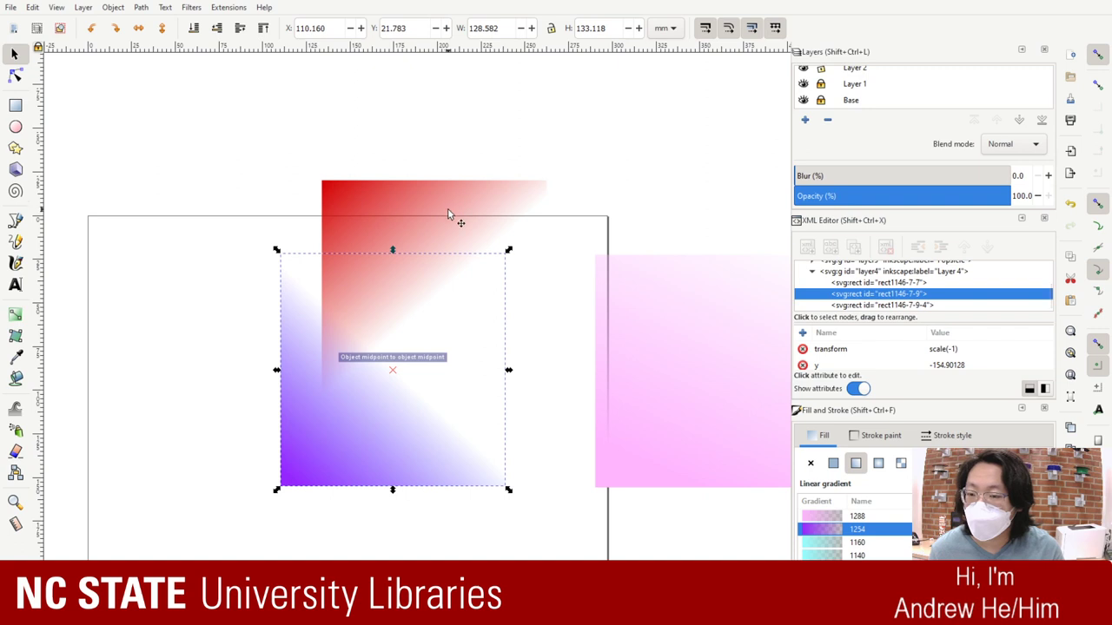
Step: Stretch the purple gradient diagonally from its square's lower-left corner to the upper-right corner
{"action": "key", "text": "r"}
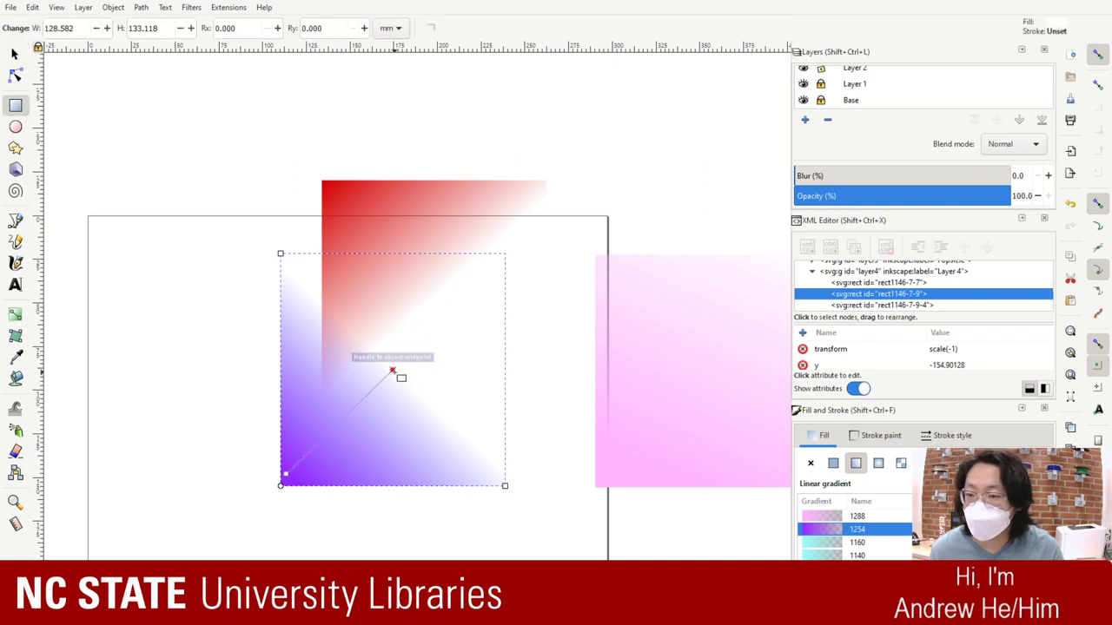
{"action": "left_click_drag", "start_coordinate": [469, 278], "coordinate": [504, 253]}
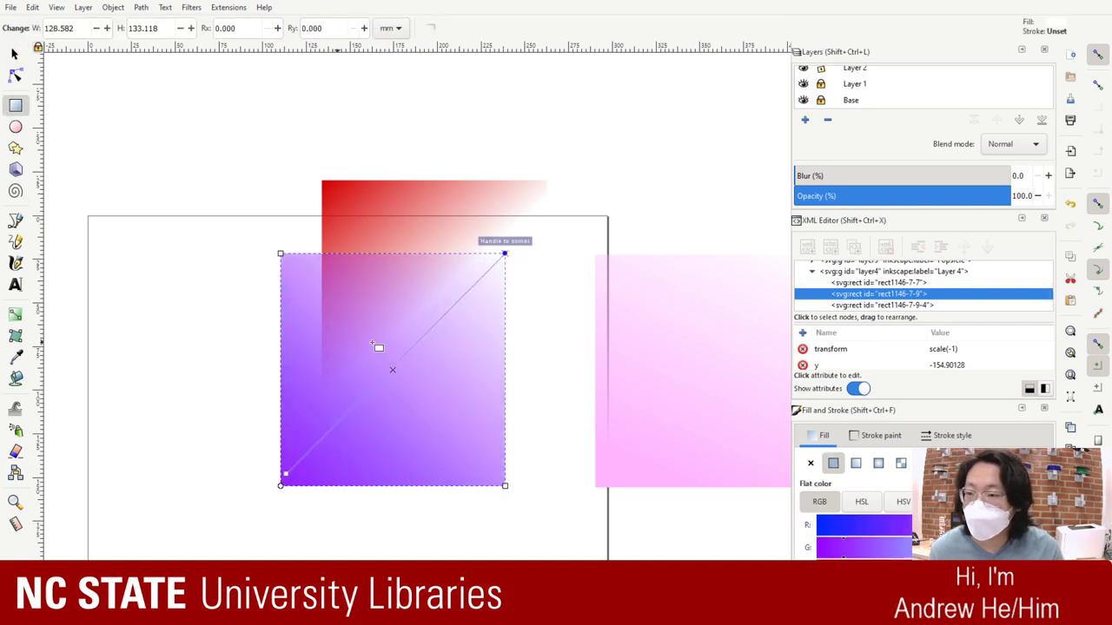
{"action": "left_click_drag", "start_coordinate": [287, 474], "coordinate": [280, 484]}
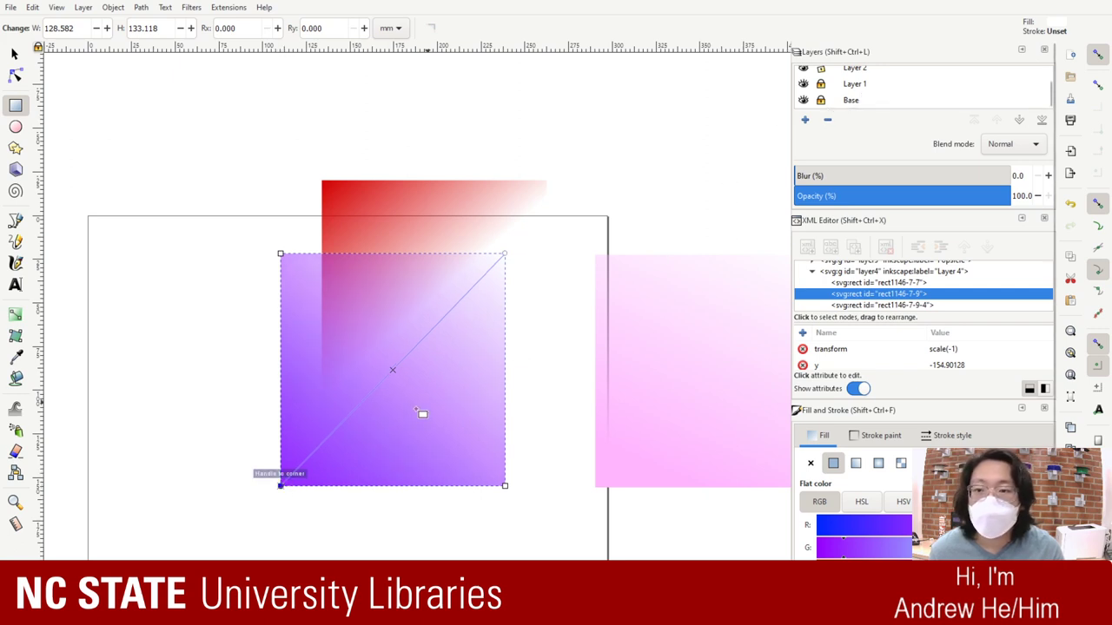
Step: Move the purple square to the left of the cyan square, lock Layer 2 and unlock Layer 1
{"action": "key", "text": "s"}
{"action": "left_click_drag", "start_coordinate": [298, 385], "coordinate": [73, 383]}
{"action": "key", "text": "Escape"}
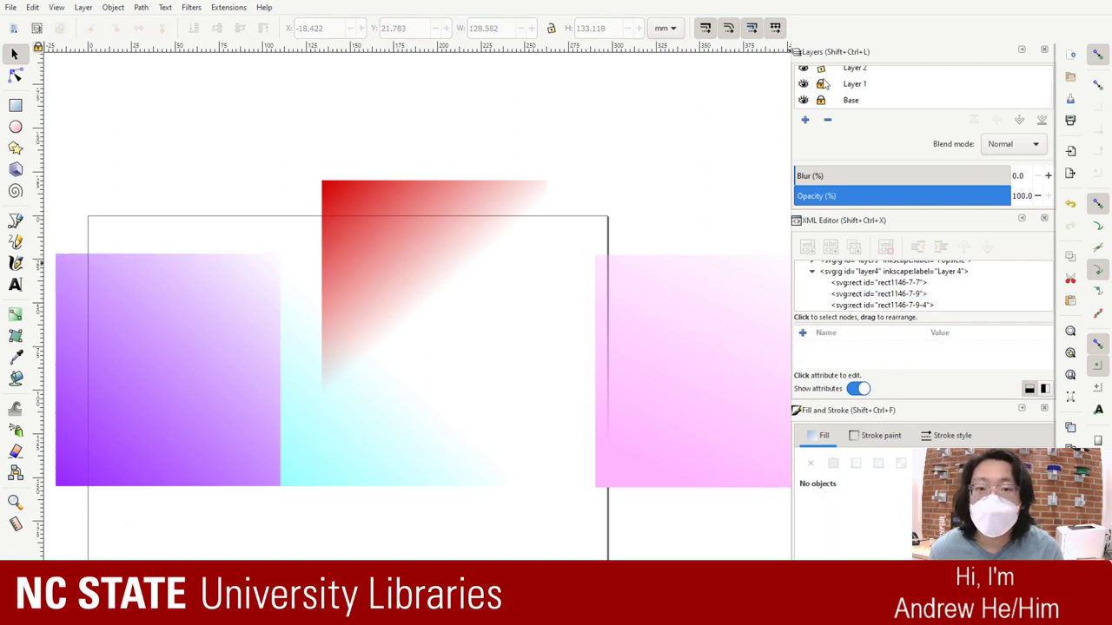
{"action": "scroll", "coordinate": [821, 82], "scroll_direction": "up", "scroll_amount": 1}
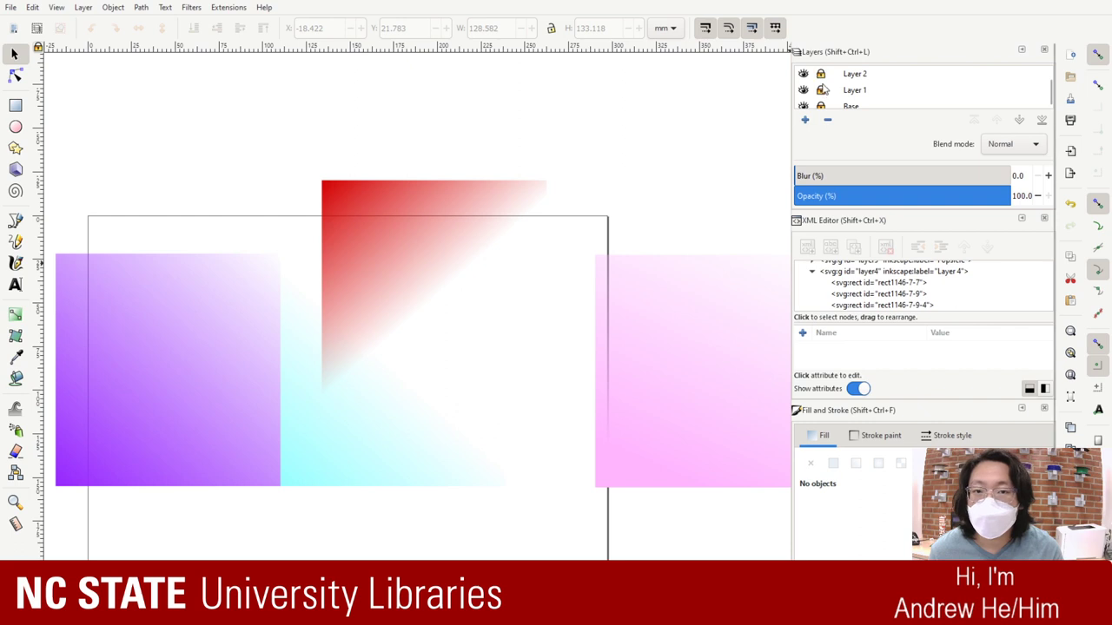
Step: Extend the cyan gradient's transparent end to its square's upper-right corner and relocate the solid end to the upper-left corner
{"action": "left_click", "coordinate": [388, 447]}
{"action": "key", "text": "r"}
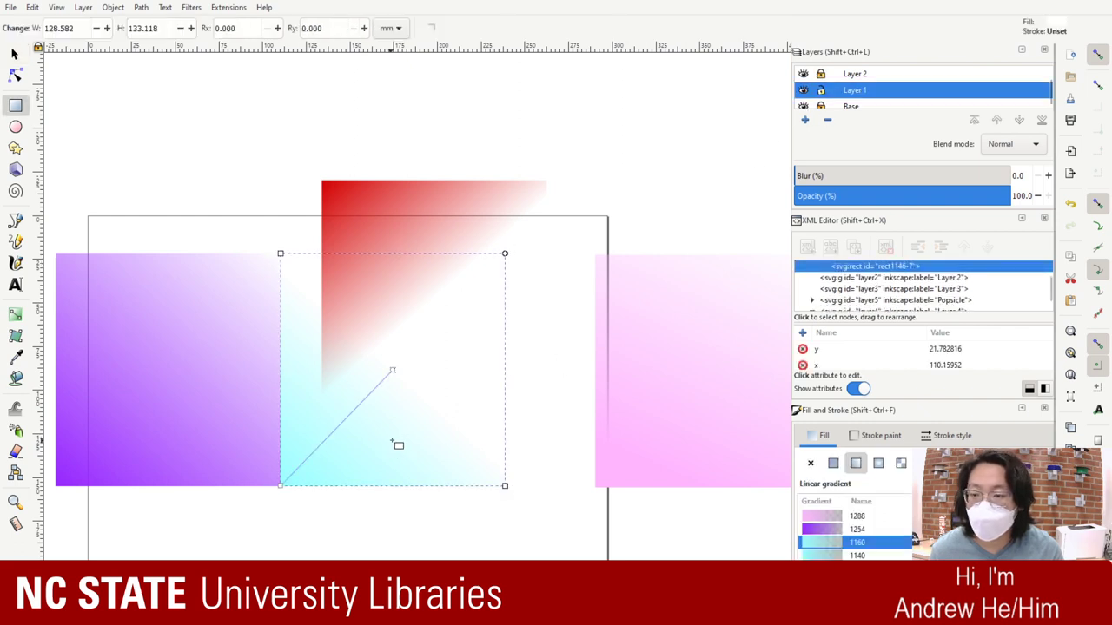
{"action": "left_click_drag", "start_coordinate": [392, 371], "coordinate": [508, 255]}
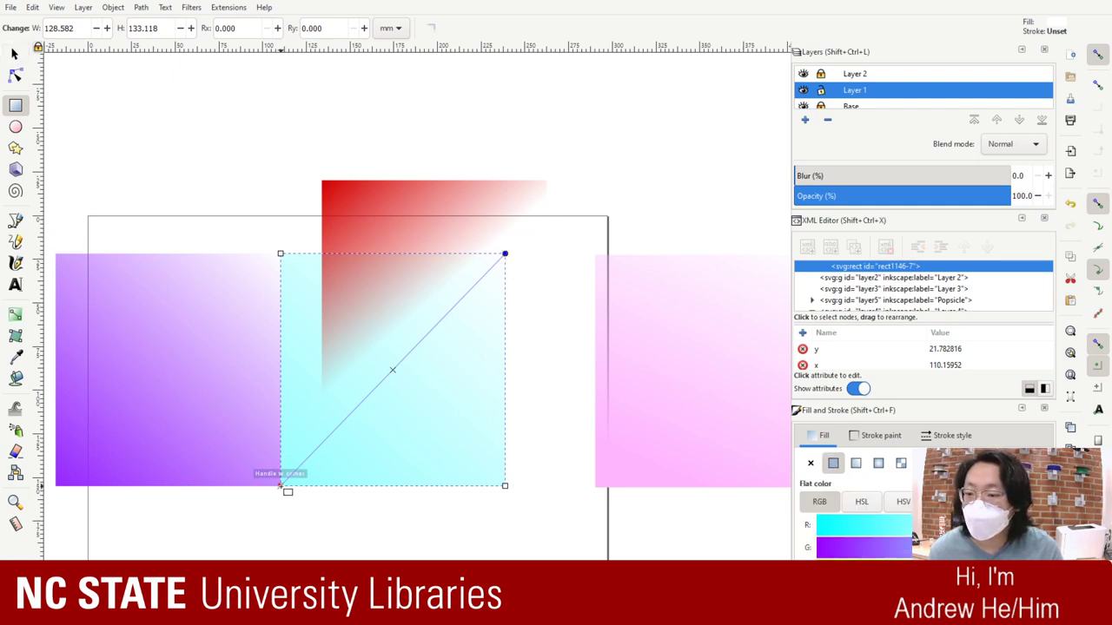
{"action": "left_click_drag", "start_coordinate": [282, 486], "coordinate": [477, 474]}
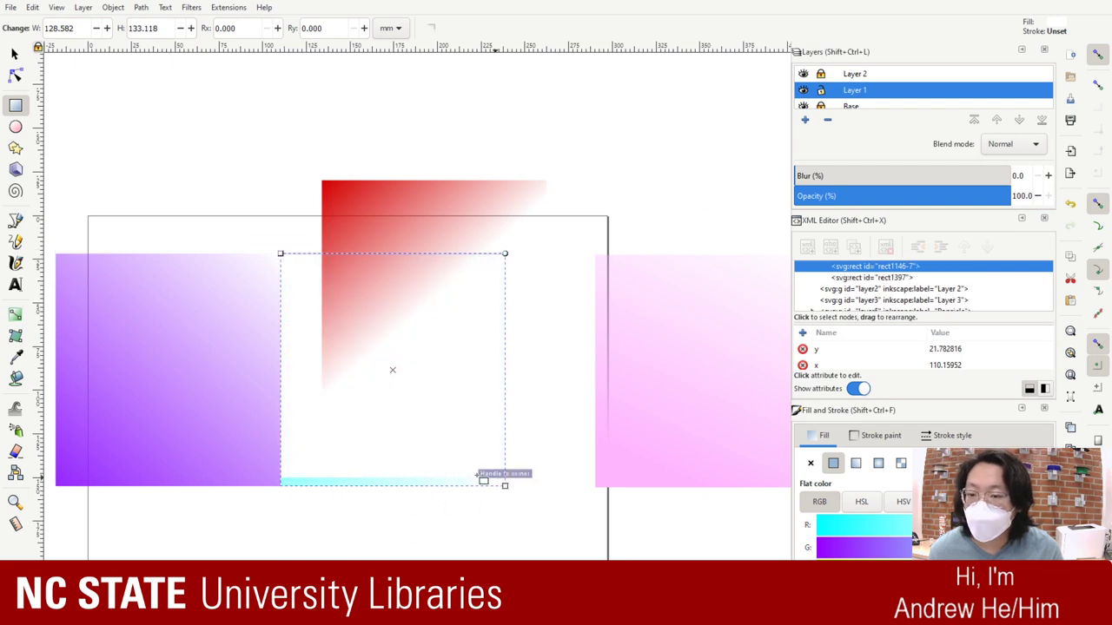
{"action": "key", "text": "ctrl+z"}
{"action": "key", "text": "Escape"}
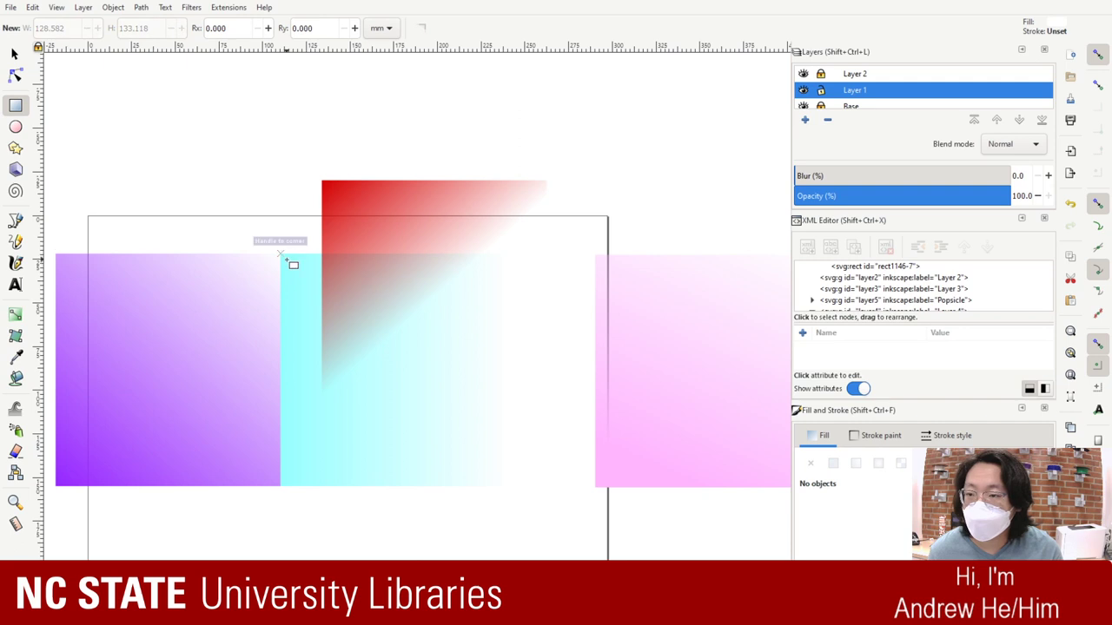
{"action": "left_click", "coordinate": [293, 264]}
{"action": "left_click", "coordinate": [310, 263]}
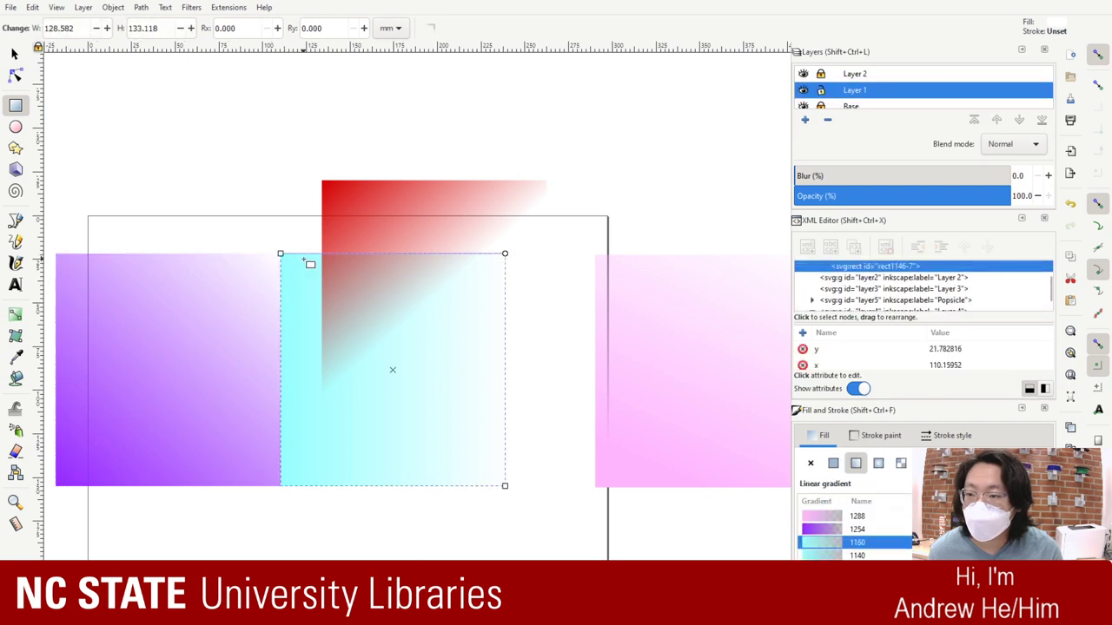
{"action": "left_click_drag", "start_coordinate": [280, 254], "coordinate": [405, 362]}
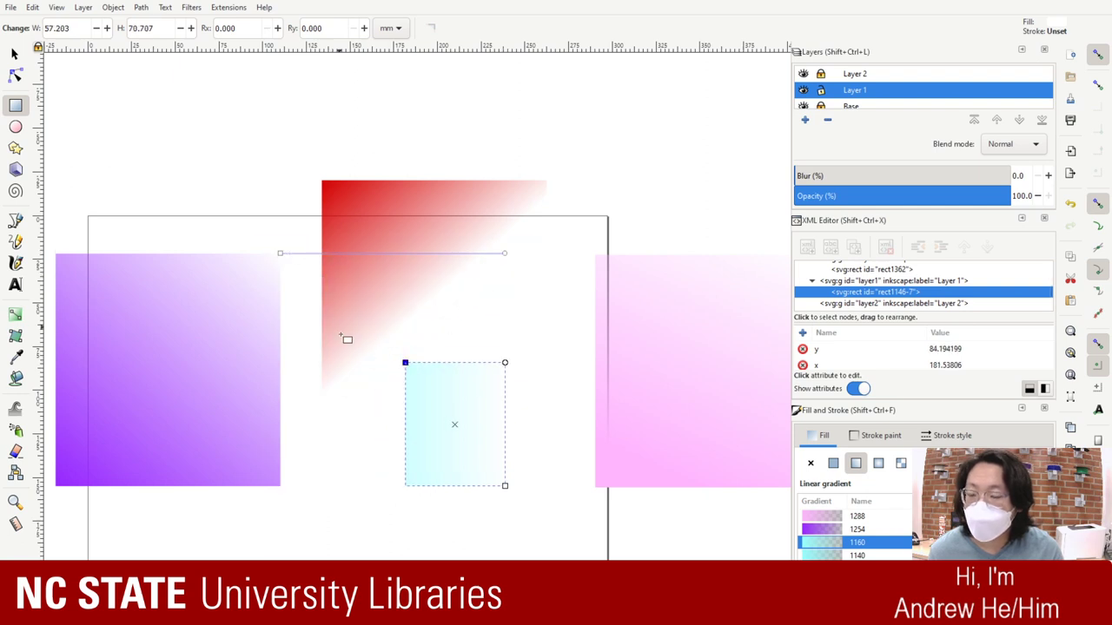
{"action": "key", "text": "ctrl+z"}
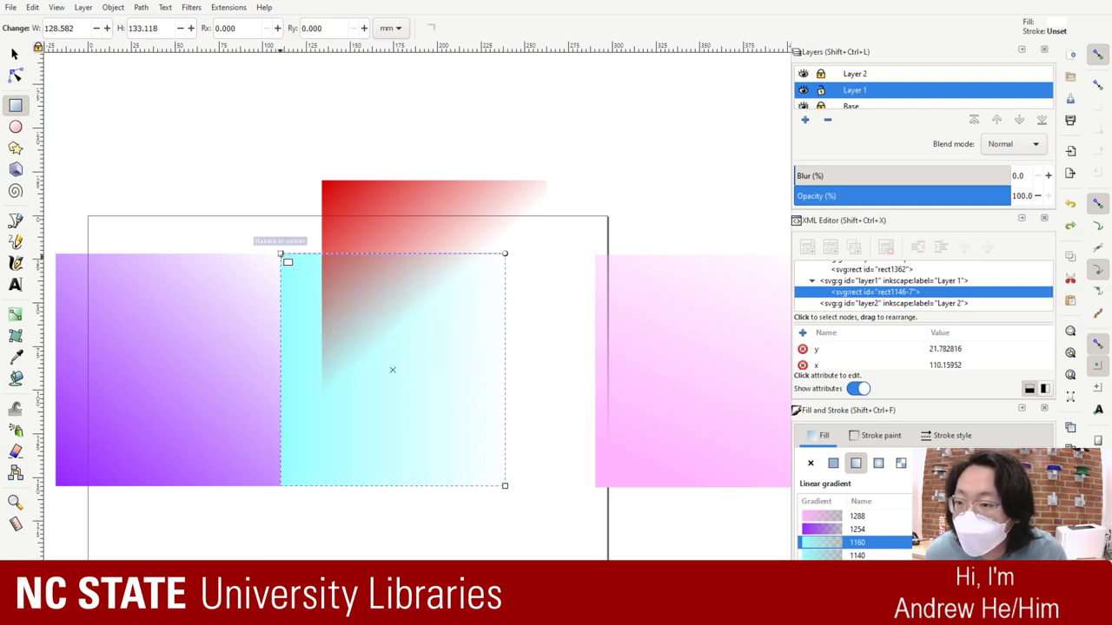
Step: Place the cyan gradient's solid end at its square's lower-right corner so the fade runs vertically, and leave all objects deselected
{"action": "left_click_drag", "start_coordinate": [280, 255], "coordinate": [505, 485]}
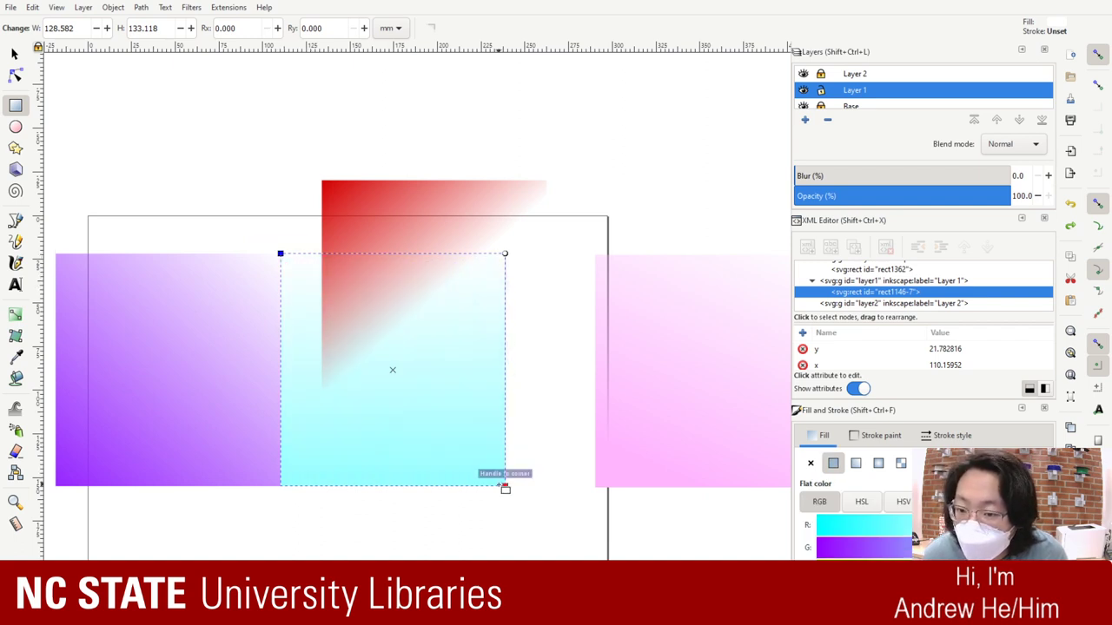
{"action": "left_click", "coordinate": [117, 374]}
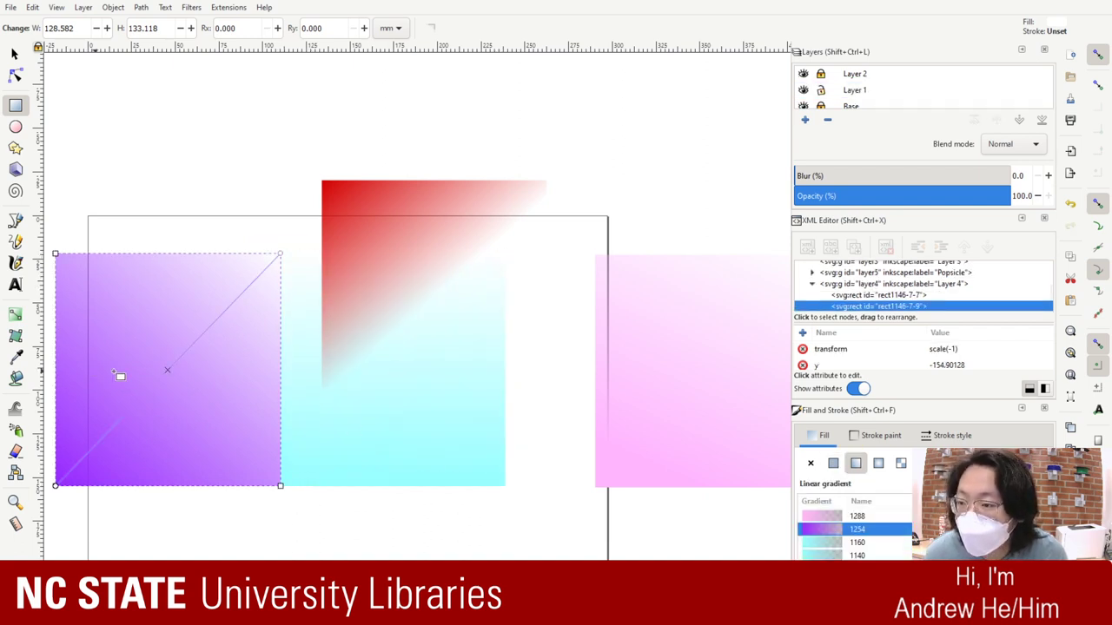
{"action": "left_click", "coordinate": [64, 497]}
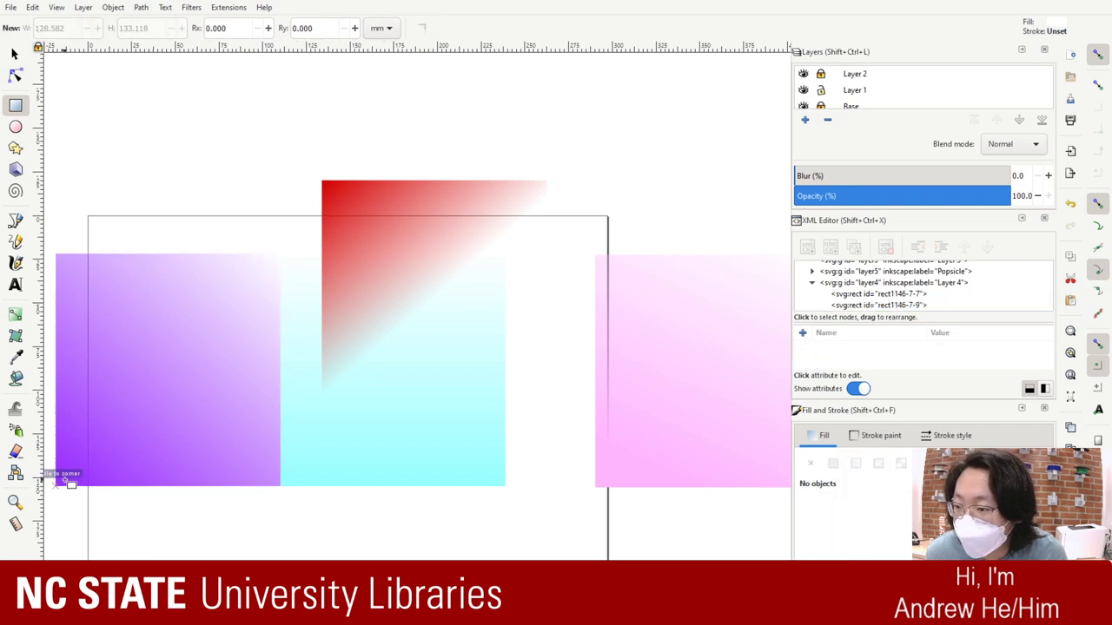
Step: Move the purple gradient's solid end to its square's lower-right corner so the fade runs vertically
{"action": "left_click", "coordinate": [55, 483]}
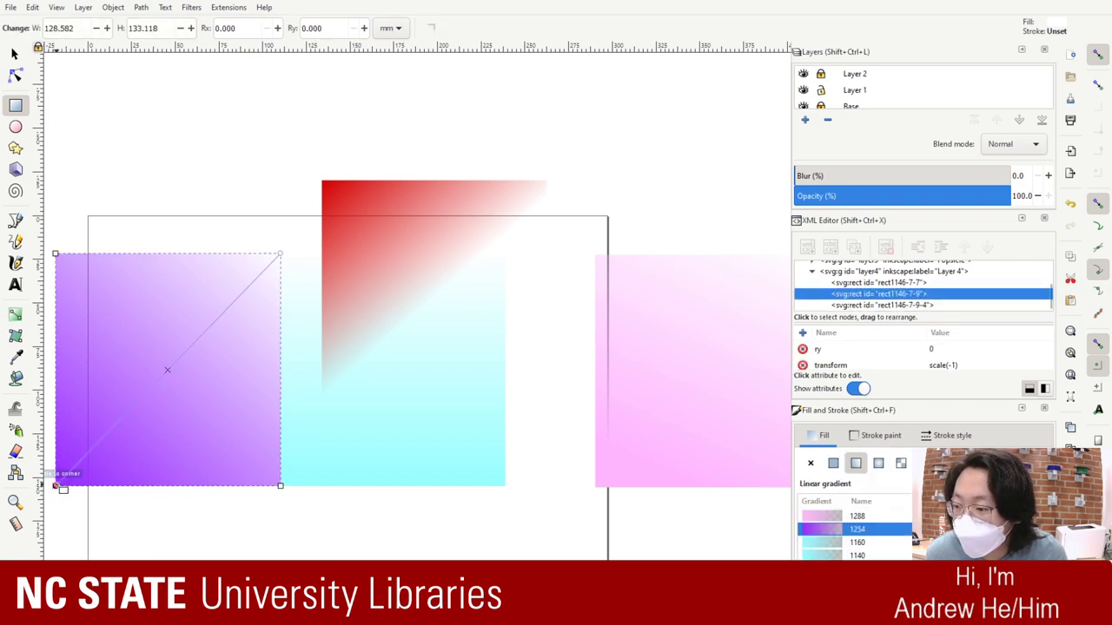
{"action": "left_click_drag", "start_coordinate": [56, 484], "coordinate": [280, 484]}
{"action": "left_click", "coordinate": [279, 485]}
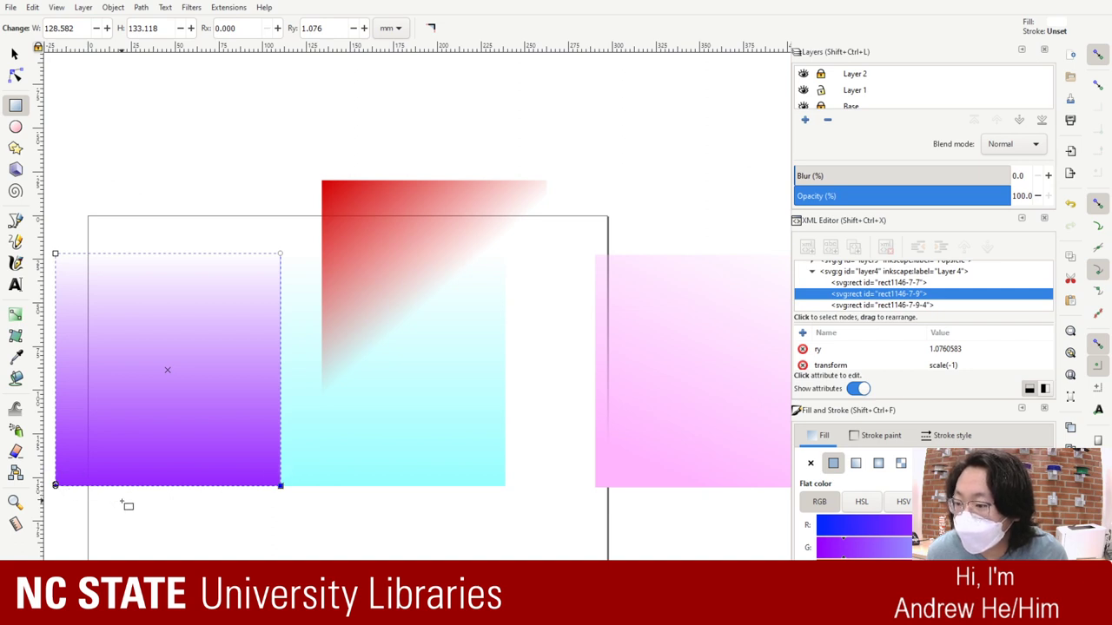
{"action": "left_click", "coordinate": [136, 549]}
{"action": "left_click_drag", "start_coordinate": [130, 382], "coordinate": [158, 310]}
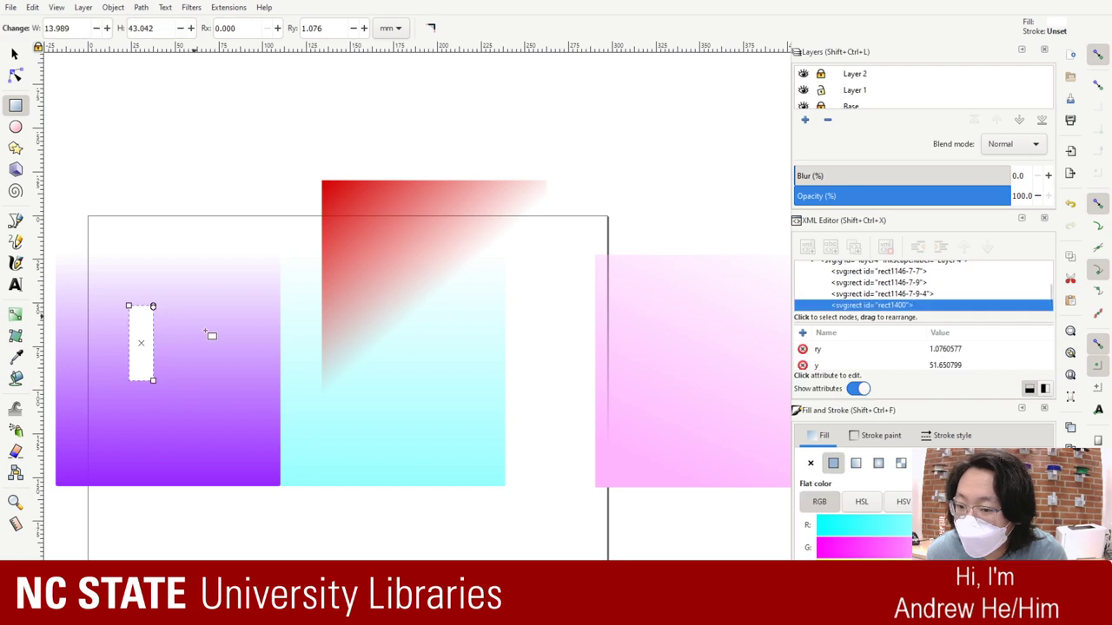
{"action": "key", "text": "Escape"}
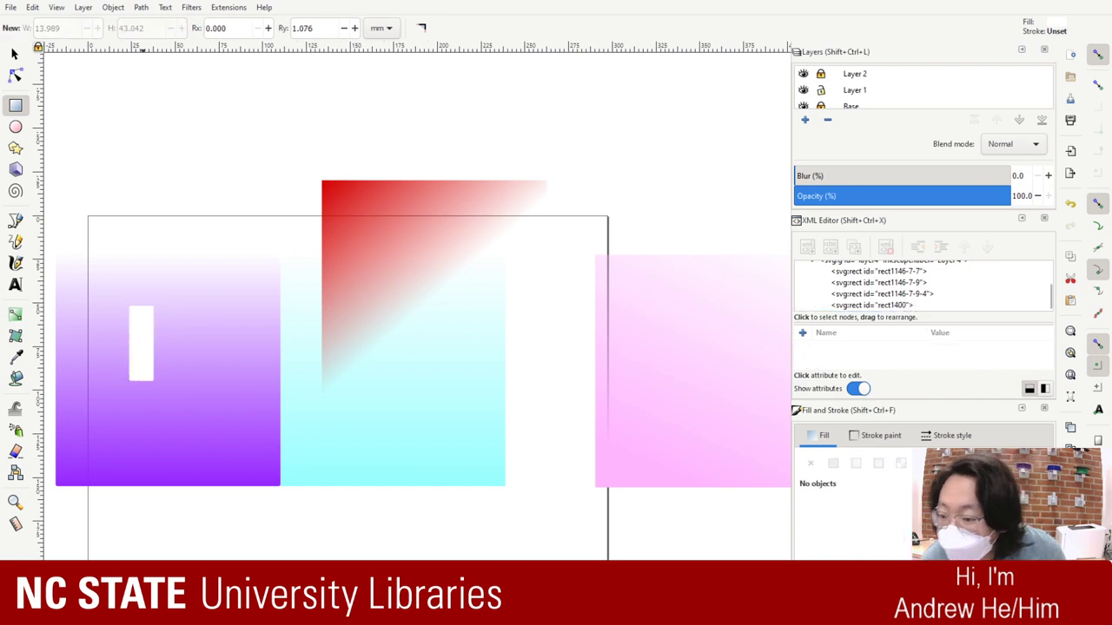
Step: Examine the lower edges and corners of the purple and cyan gradient squares up close, along with the overall layout
{"action": "left_click", "coordinate": [133, 422]}
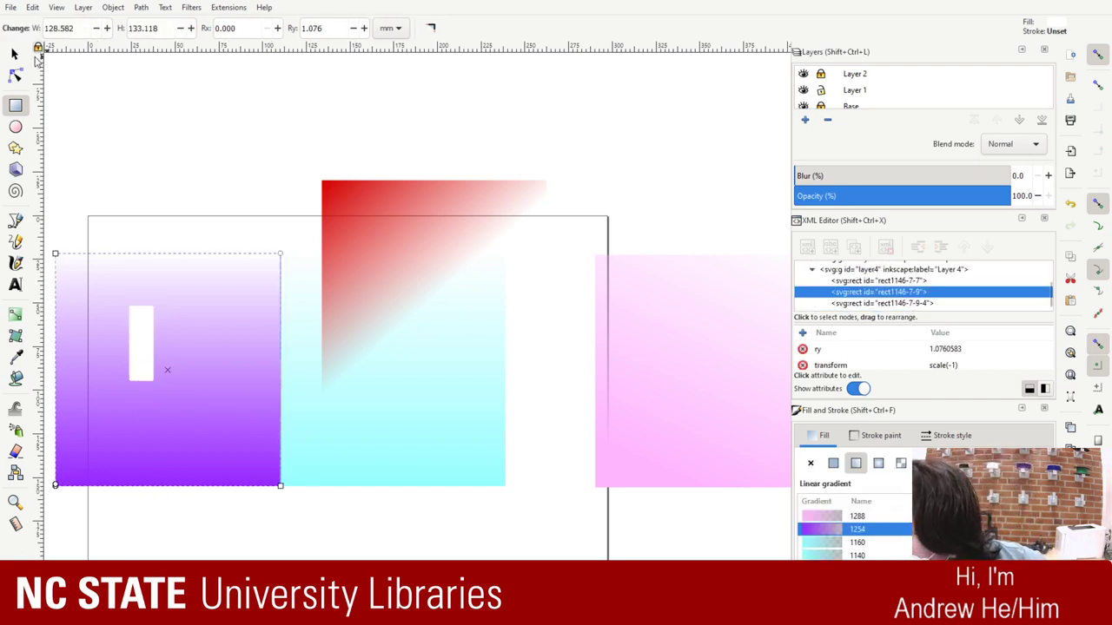
{"action": "key", "text": "plus"}
{"action": "key", "text": "ctrl+Right"}
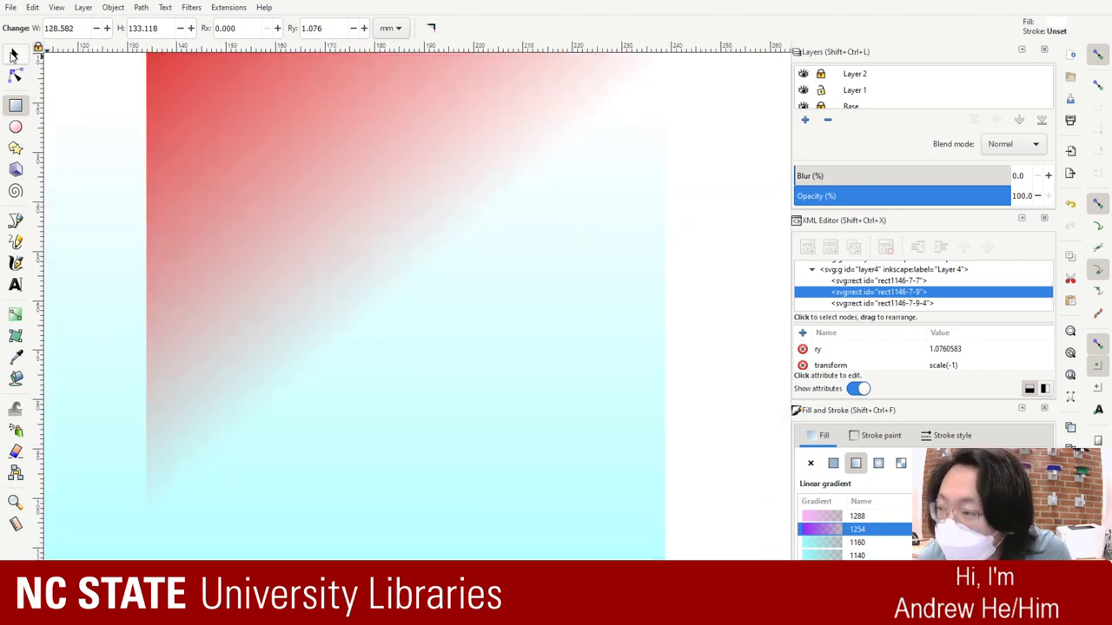
{"action": "scroll", "coordinate": [644, 416], "scroll_direction": "down", "scroll_amount": 5}
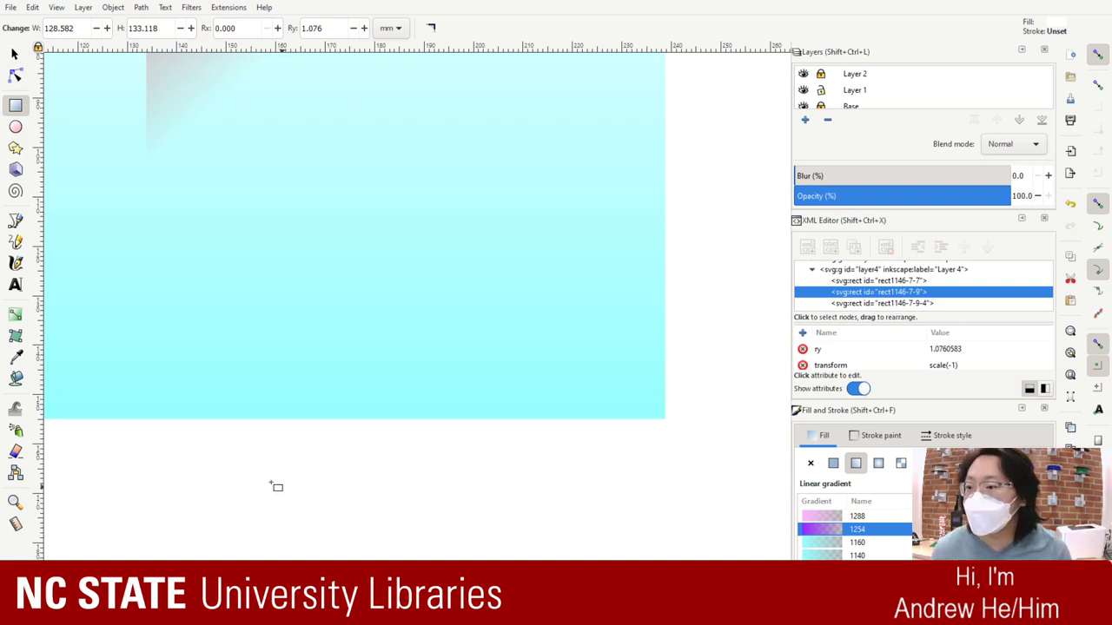
{"action": "left_click", "coordinate": [13, 55]}
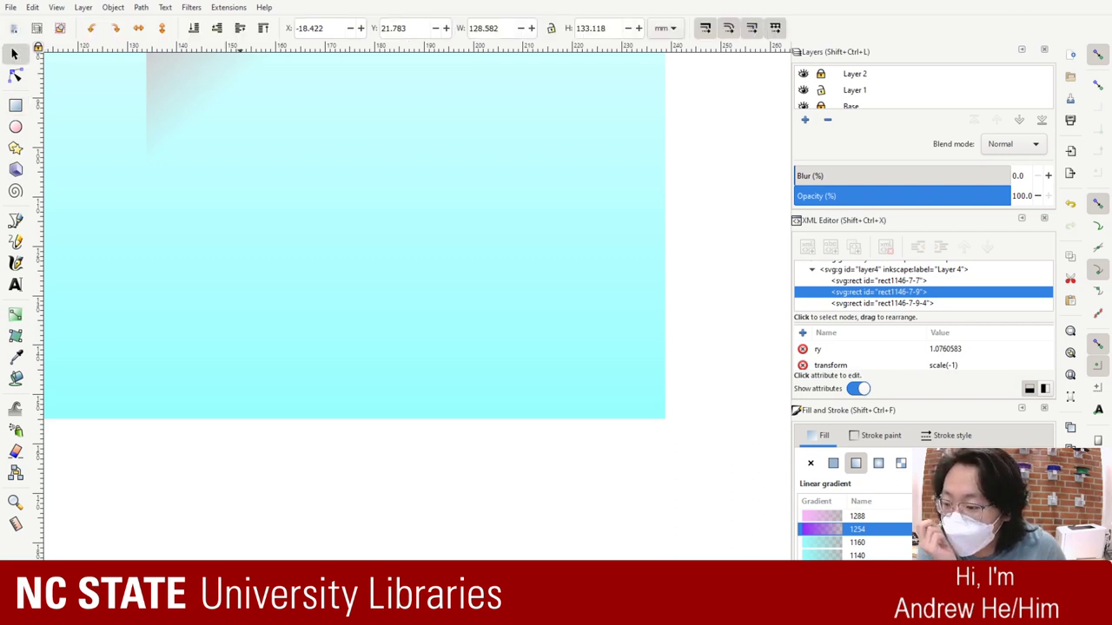
{"action": "left_click", "coordinate": [220, 546]}
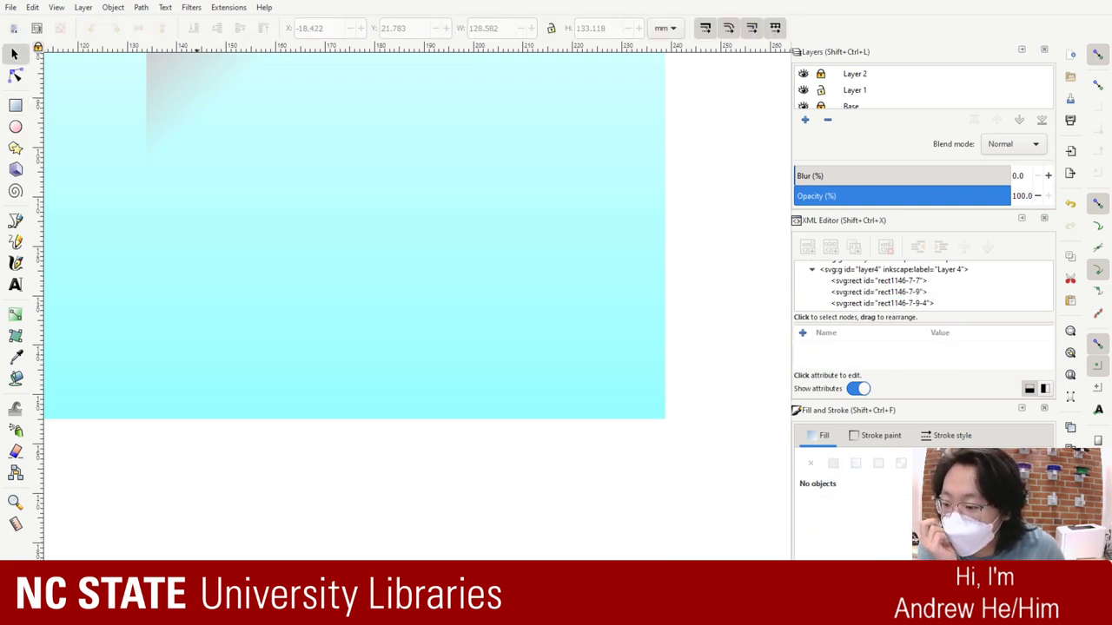
{"action": "left_click", "coordinate": [364, 407]}
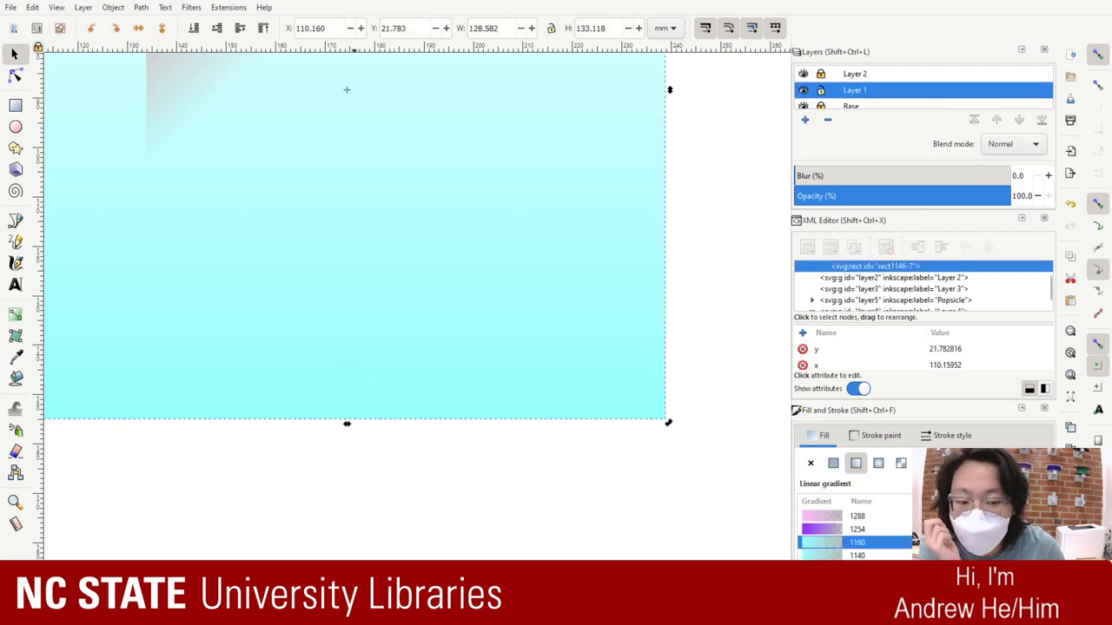
{"action": "left_click", "coordinate": [317, 550]}
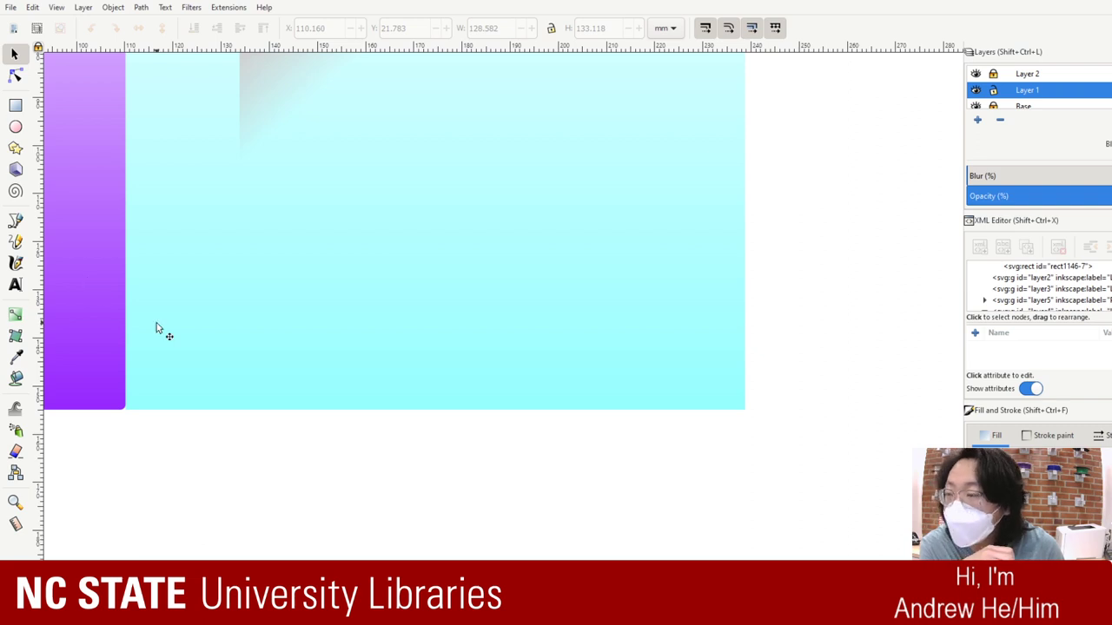
{"action": "key", "text": "minus"}
{"action": "key", "text": "minus"}
{"action": "key", "text": "minus"}
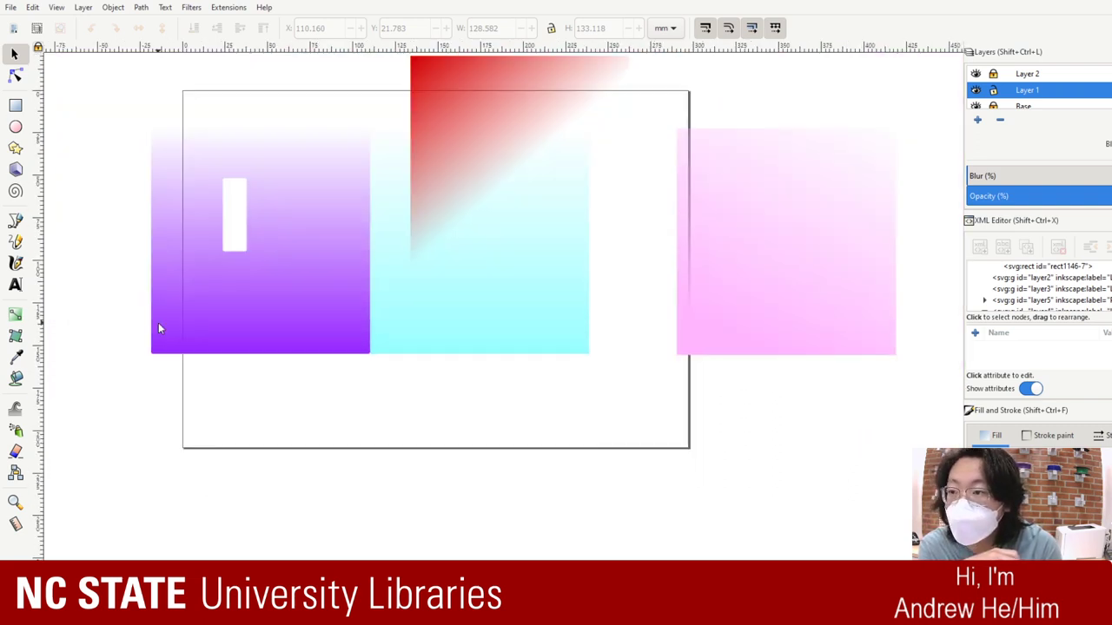
{"action": "key", "text": "plus"}
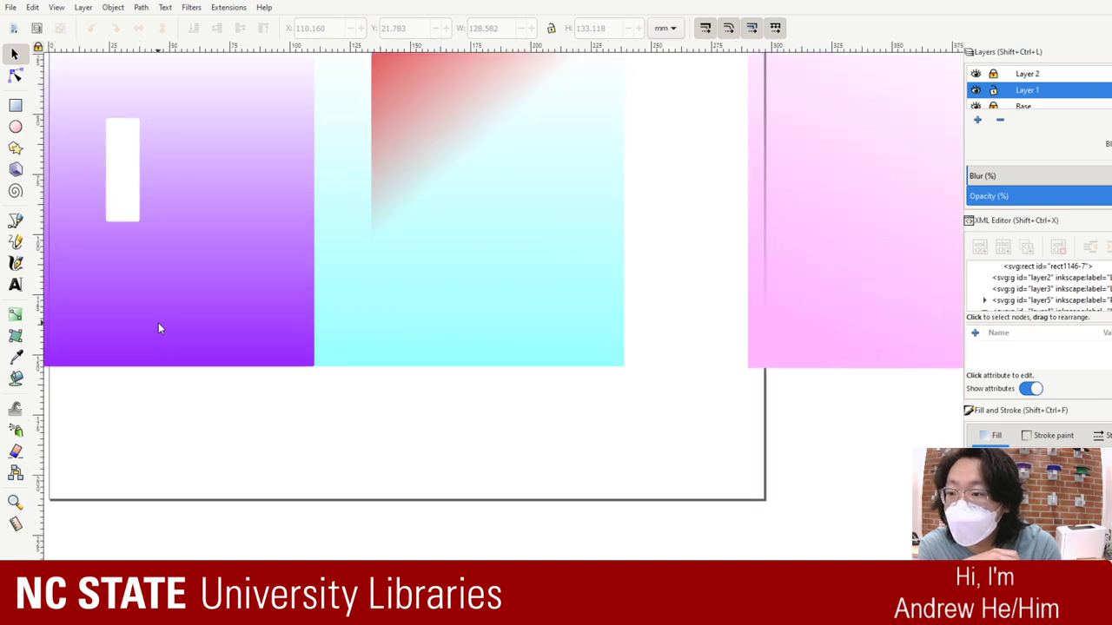
{"action": "key", "text": "minus"}
{"action": "key", "text": "minus"}
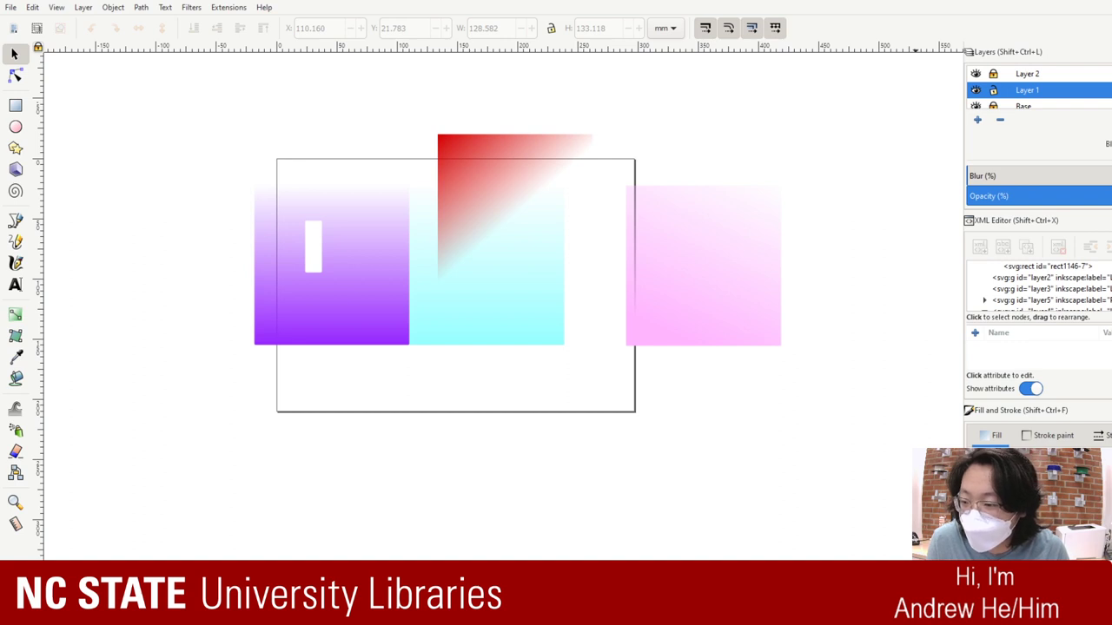
Step: Undo the stray white rectangle, the purple square's vertical fade and the recent edits to the cyan gradient's ends
{"action": "key", "text": "ctrl+z"}
{"action": "key", "text": "ctrl+z"}
{"action": "key", "text": "ctrl+z"}
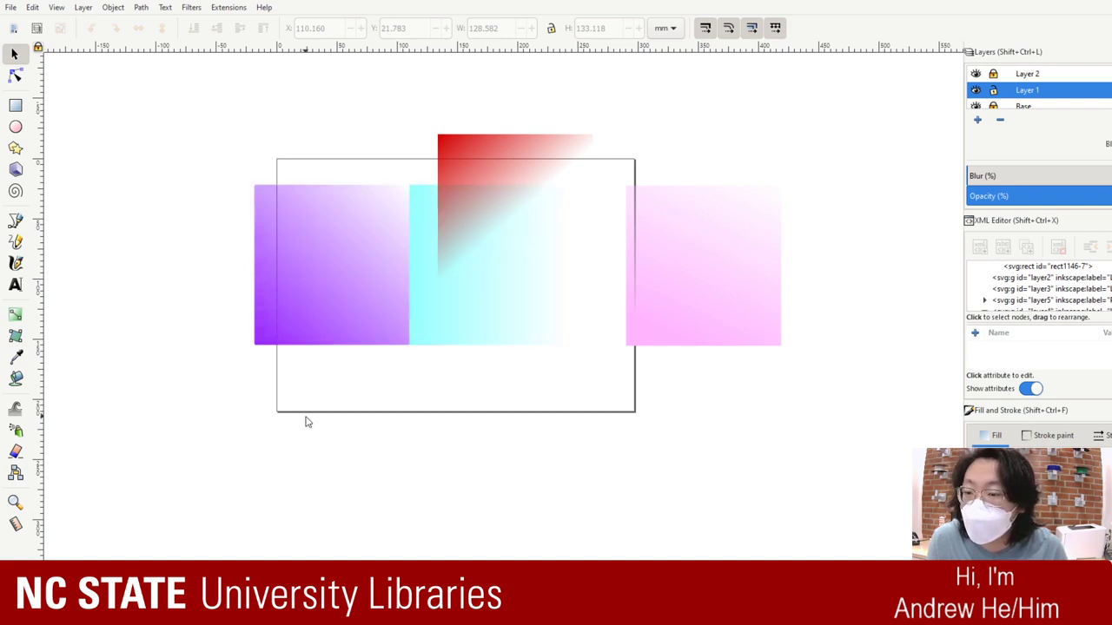
{"action": "key", "text": "ctrl+z"}
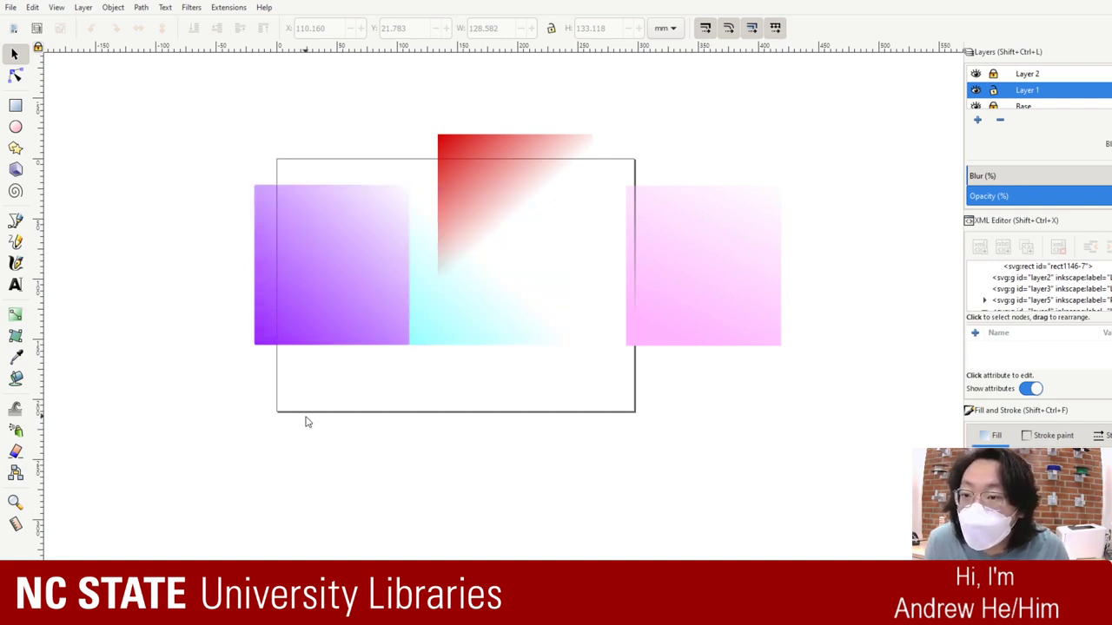
{"action": "key", "text": "ctrl+z"}
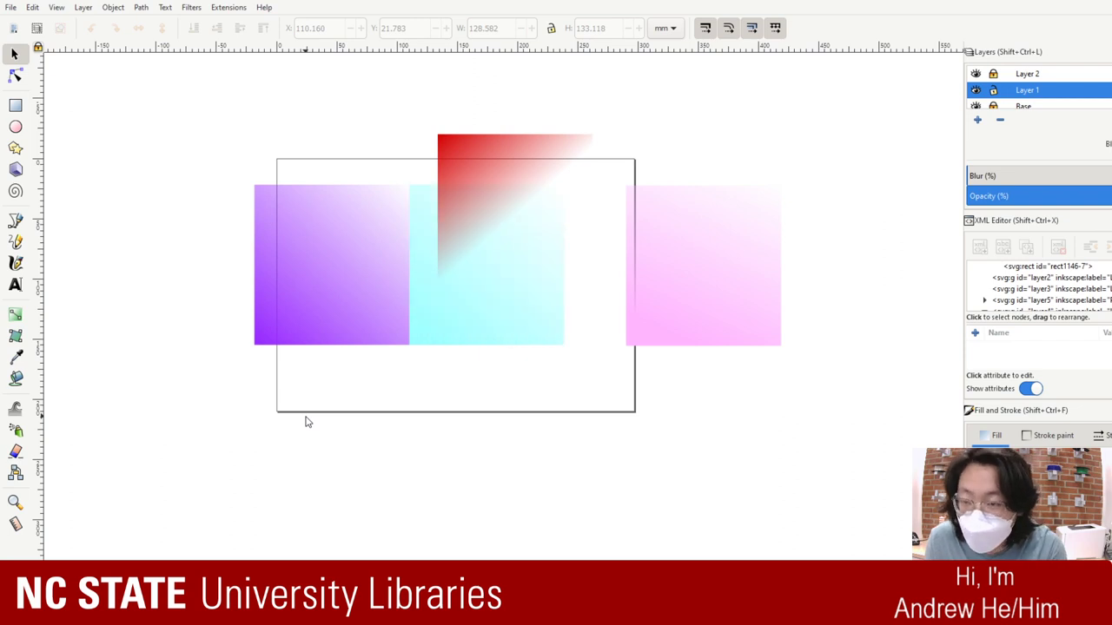
Step: Move the purple square down and across so it overlaps the cyan and red gradient squares
{"action": "left_click_drag", "start_coordinate": [285, 276], "coordinate": [516, 348]}
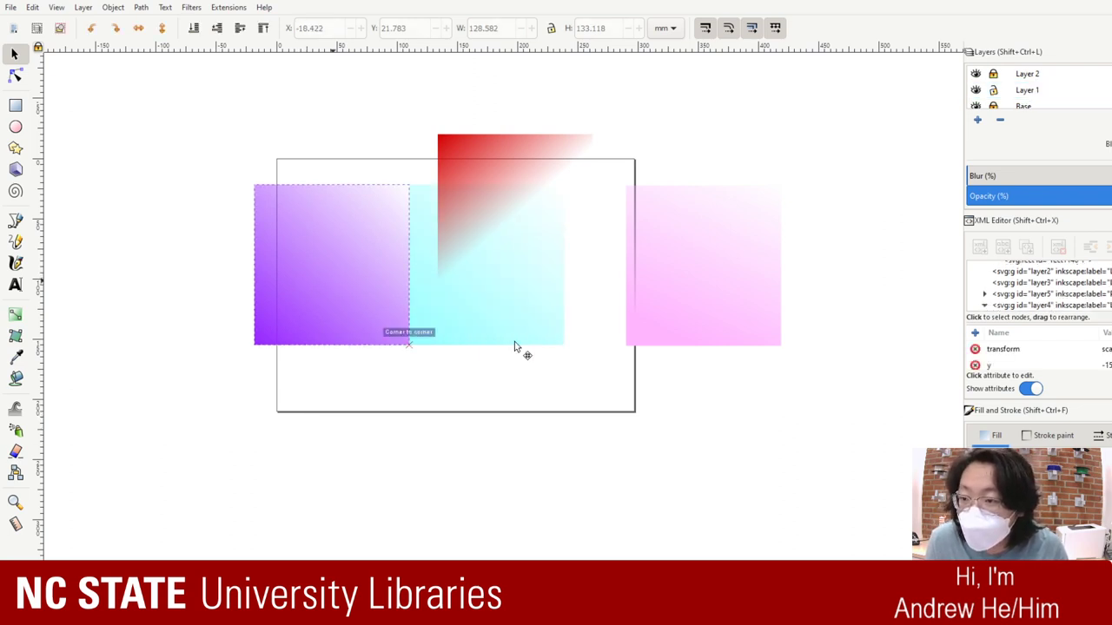
{"action": "left_click_drag", "start_coordinate": [345, 392], "coordinate": [581, 555]}
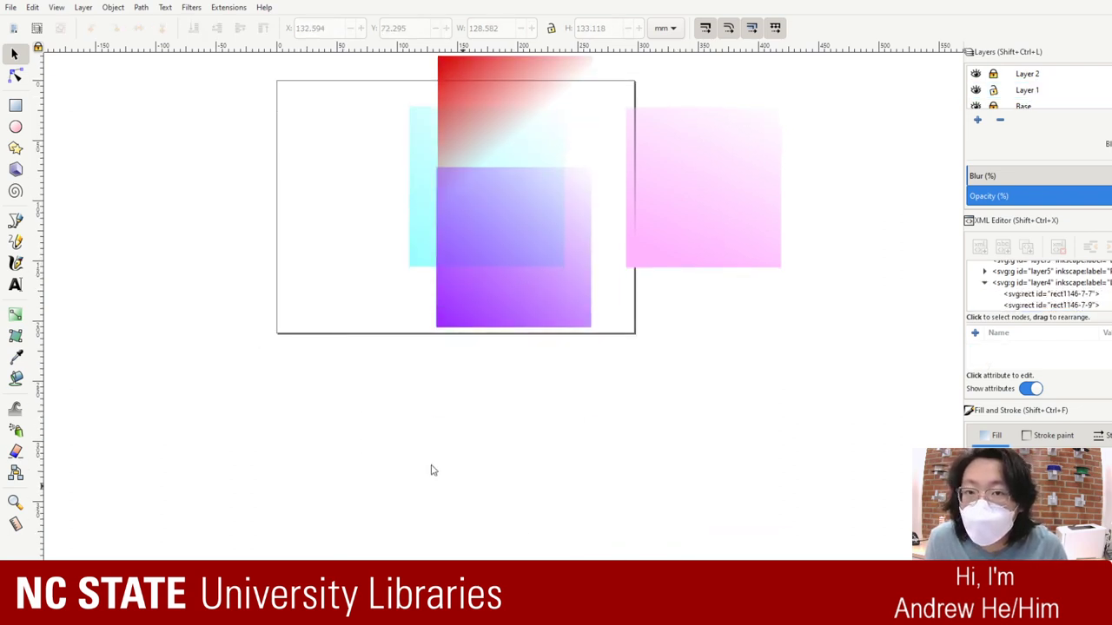
{"action": "left_click_drag", "start_coordinate": [192, 231], "coordinate": [48, 57]}
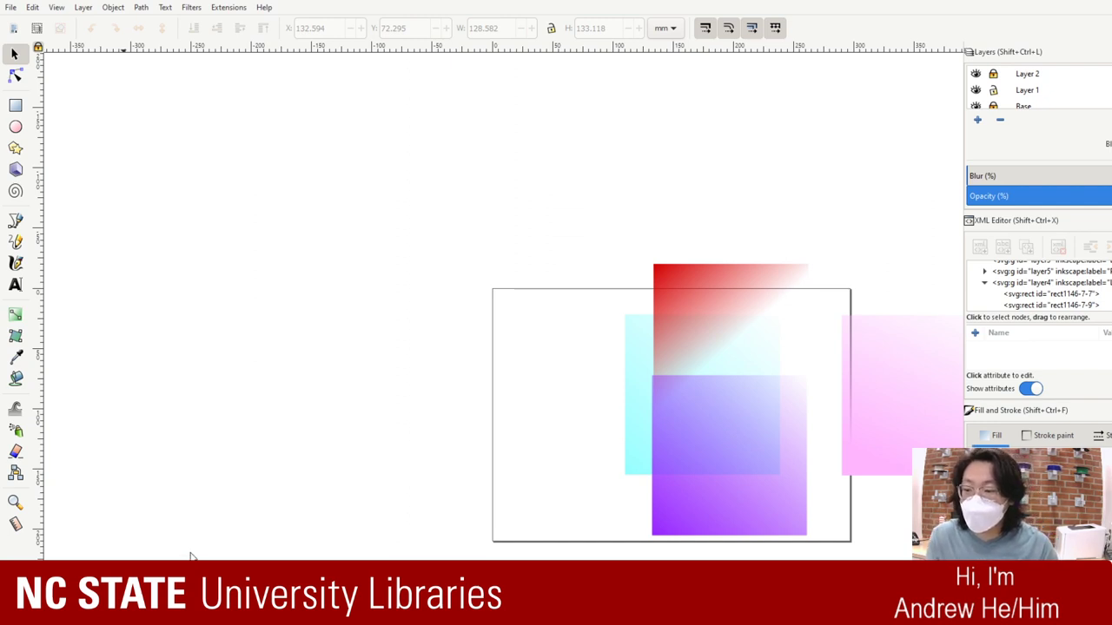
Step: Undo the purple square's moves, the remaining cyan gradient edit and the Layer 1 and Layer 2 lock changes
{"action": "key", "text": "ctrl+z"}
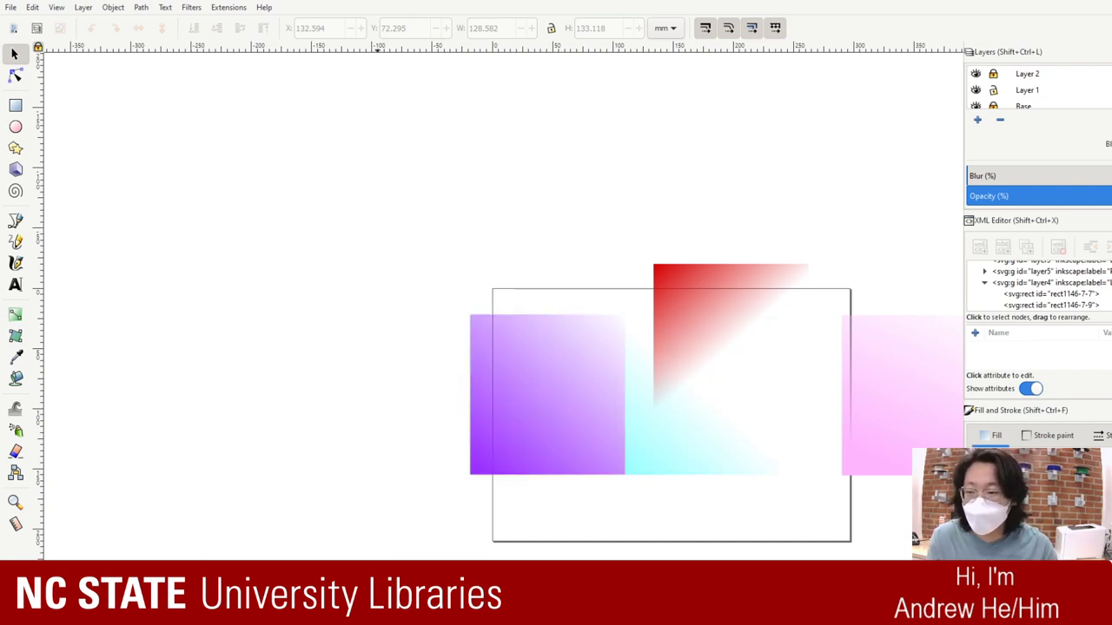
{"action": "key", "text": "ctrl+shift+z"}
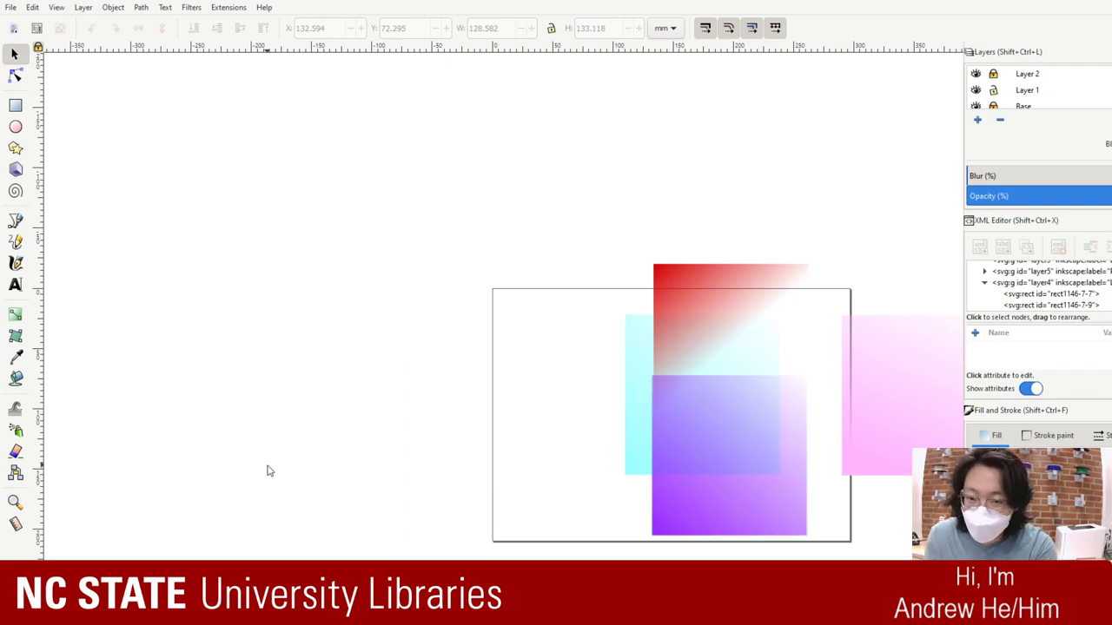
{"action": "key", "text": "ctrl+z"}
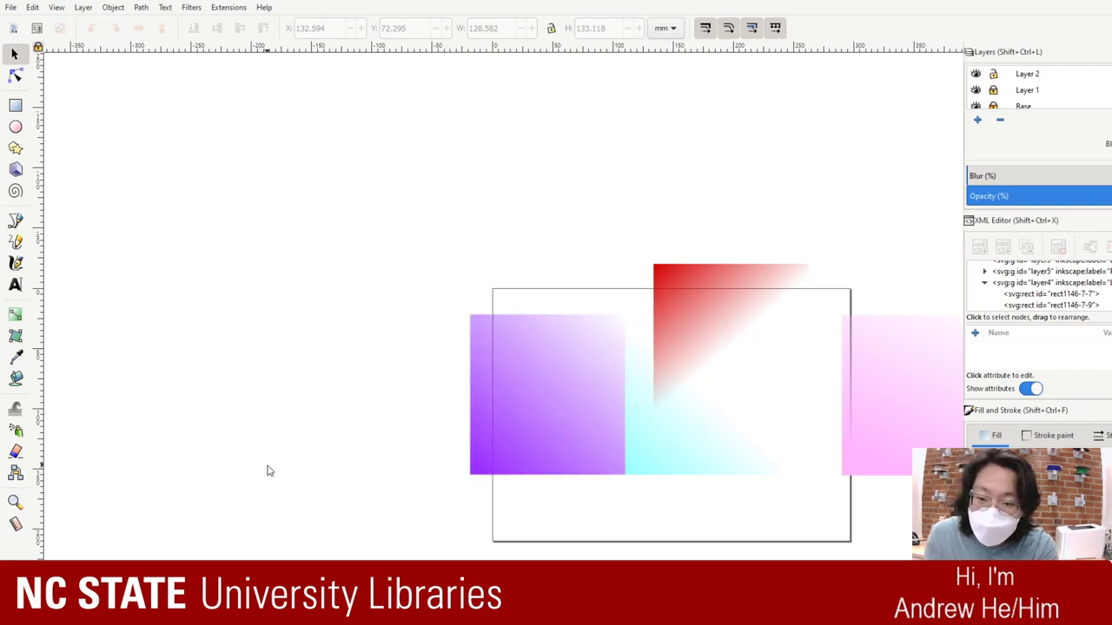
{"action": "key", "text": "ctrl+z"}
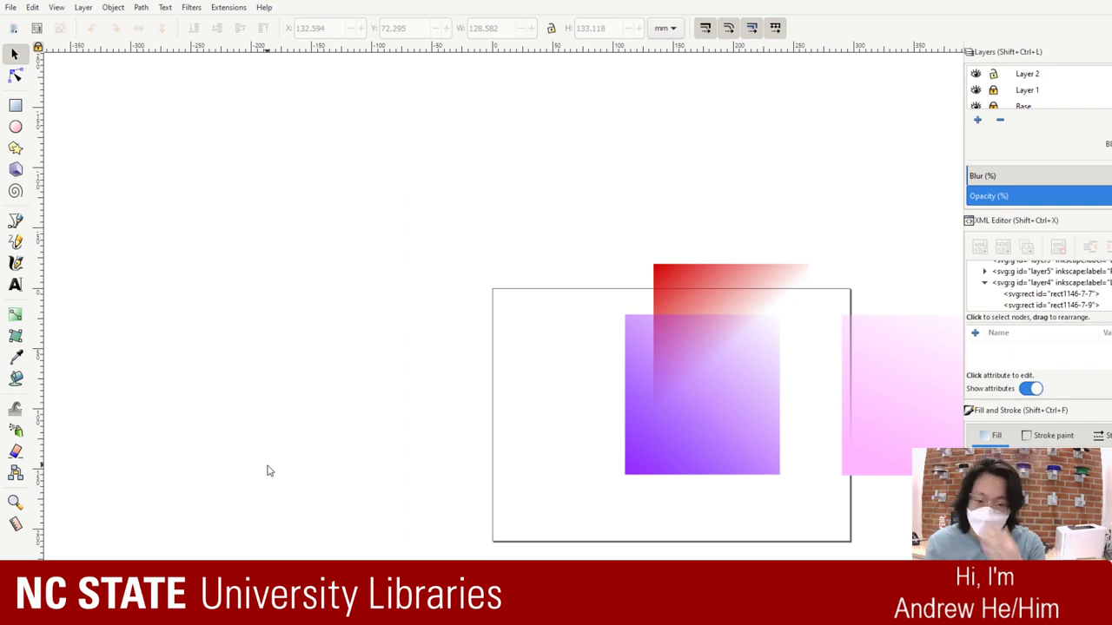
{"action": "key", "text": "Escape"}
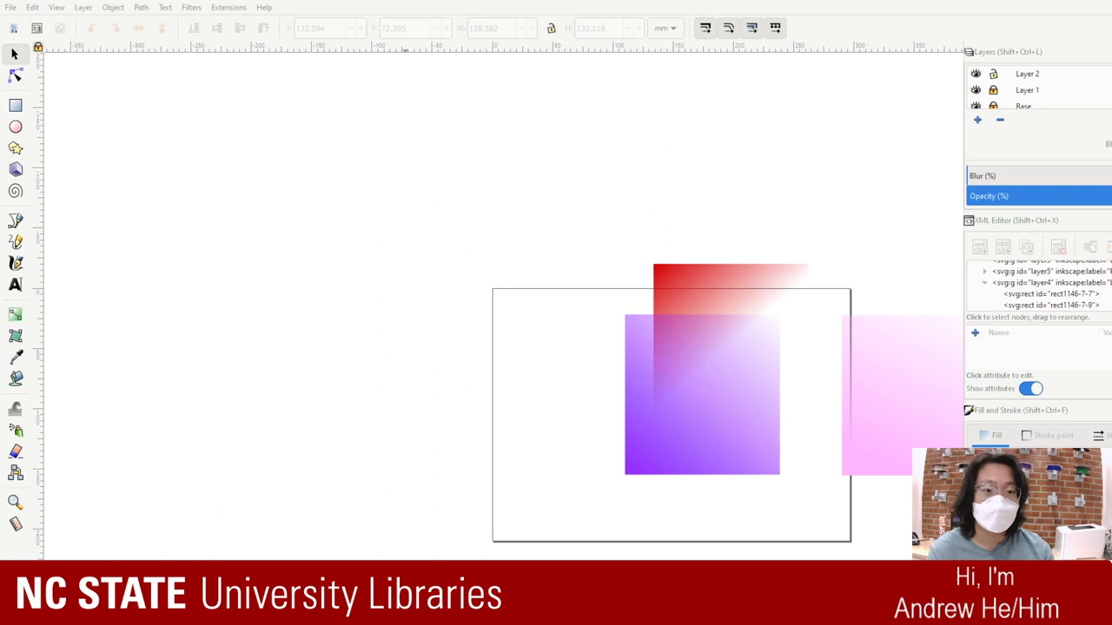
{"action": "key", "text": "Tab"}
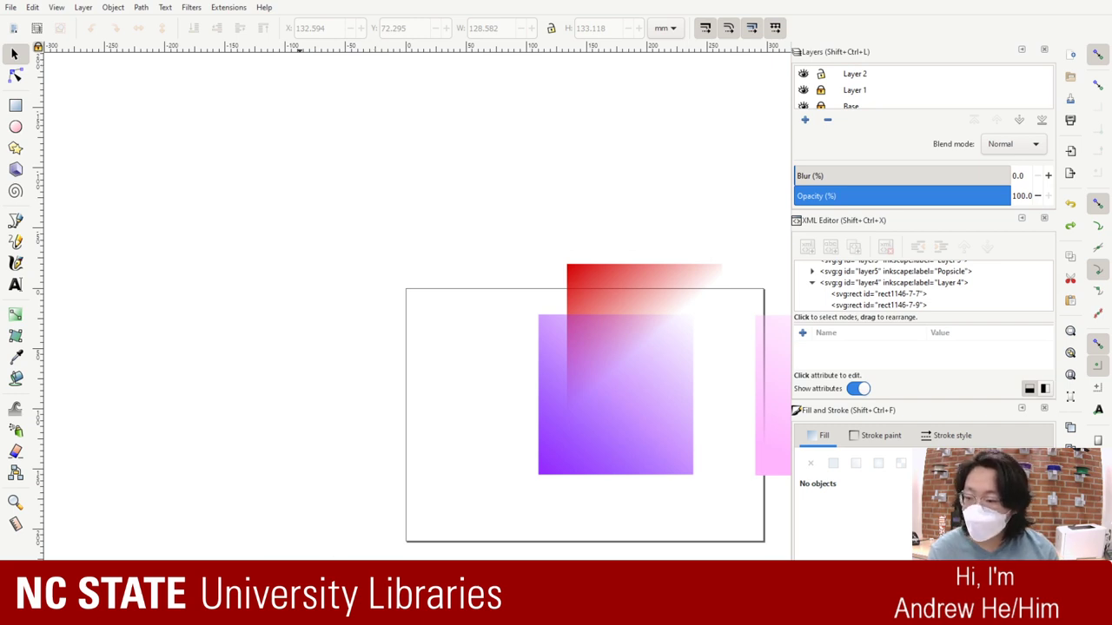
Step: Move the purple square off the cyan one to its left and place its gradient's solid end at the lower-right corner
{"action": "left_click_drag", "start_coordinate": [614, 398], "coordinate": [388, 404]}
{"action": "key", "text": "r"}
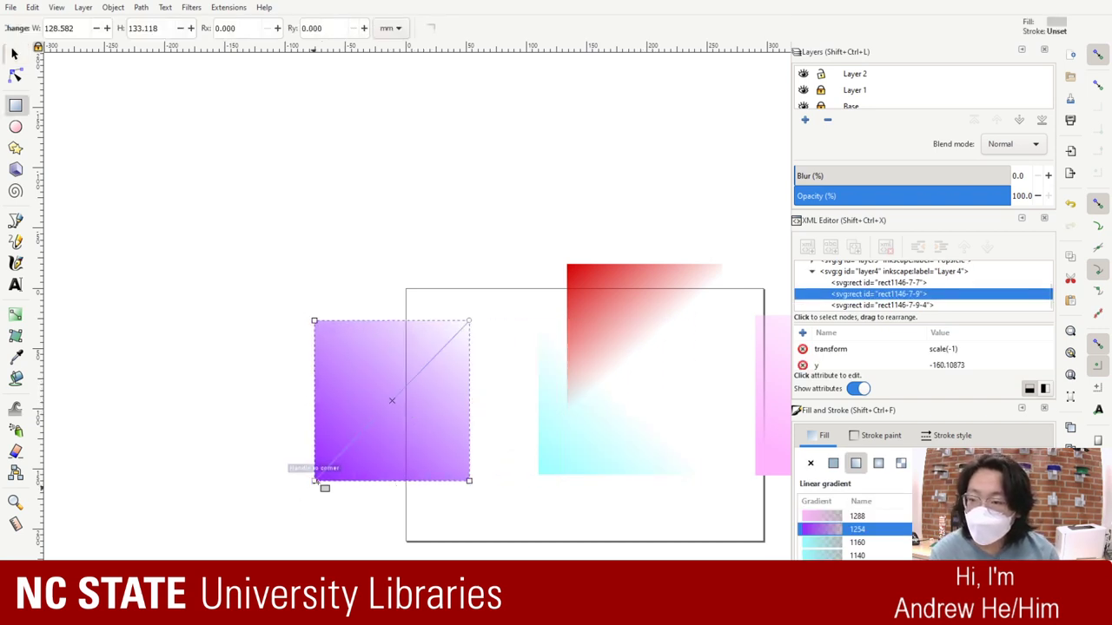
{"action": "left_click_drag", "start_coordinate": [316, 483], "coordinate": [469, 481]}
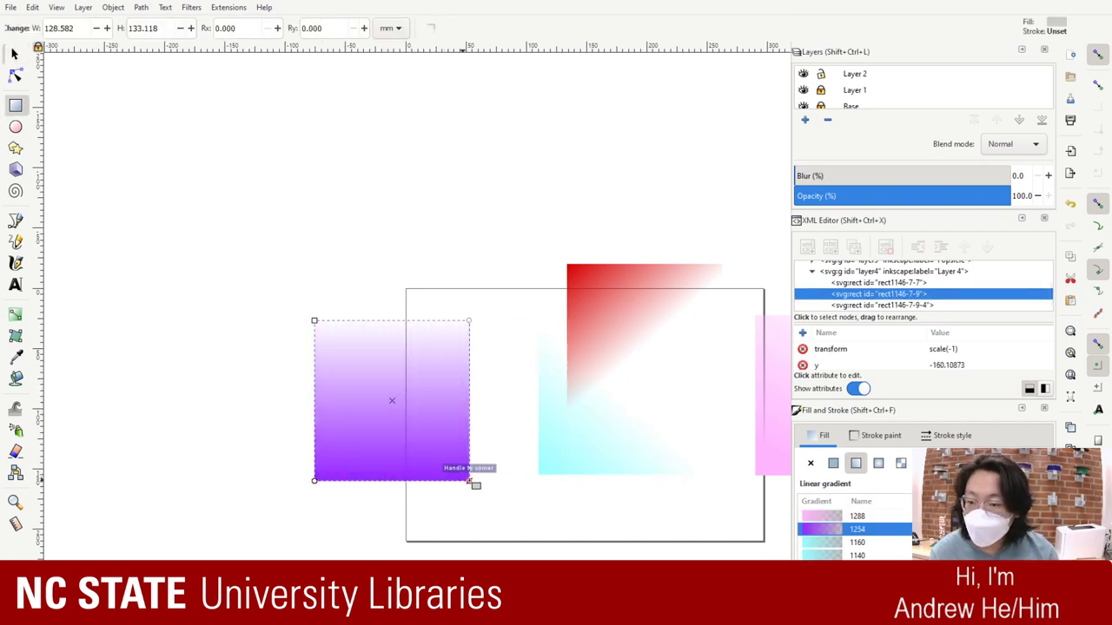
{"action": "key", "text": "Escape"}
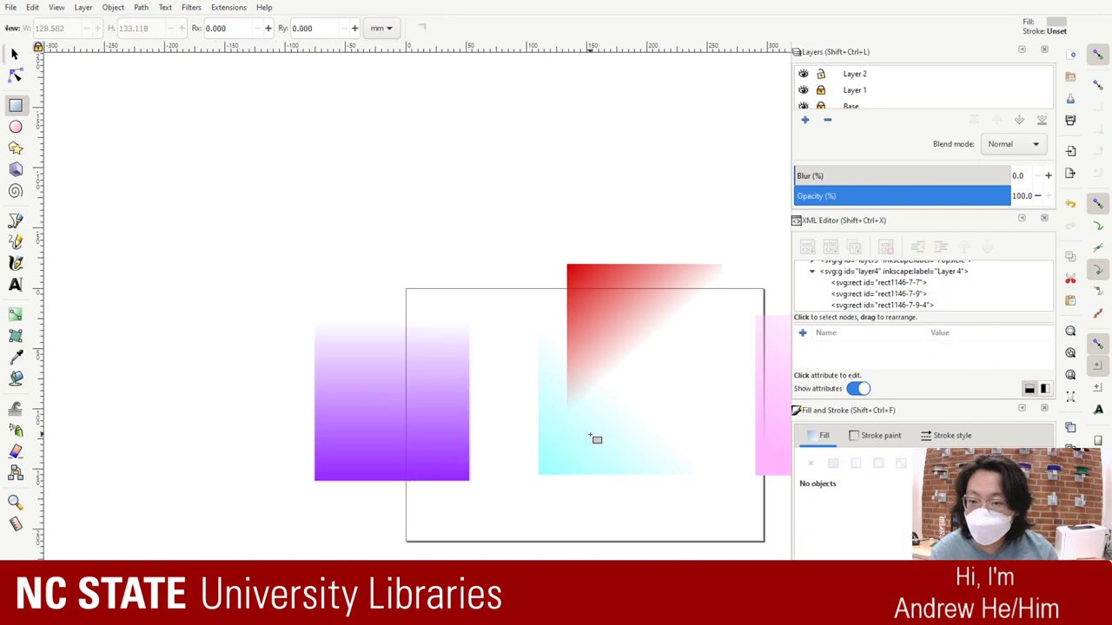
Step: Check Layer 1 by hiding and showing it, and unlock it for editing the cyan square
{"action": "left_click", "coordinate": [14, 54]}
{"action": "left_click", "coordinate": [590, 425]}
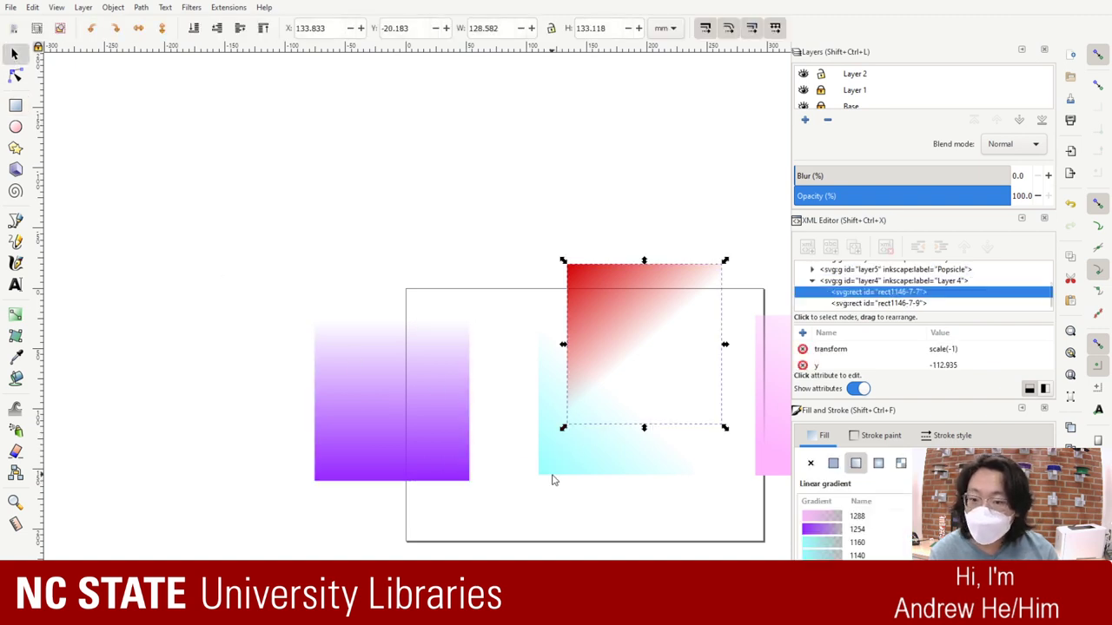
{"action": "left_click", "coordinate": [552, 479]}
{"action": "scroll", "coordinate": [838, 96], "scroll_direction": "up", "scroll_amount": 2}
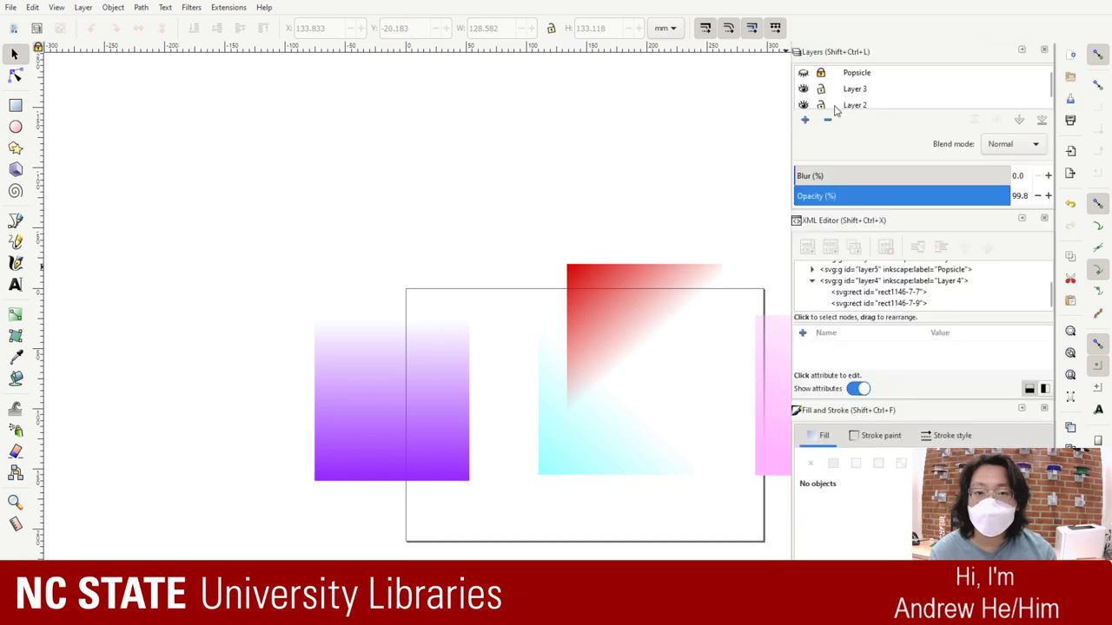
{"action": "scroll", "coordinate": [836, 105], "scroll_direction": "down", "scroll_amount": 2}
{"action": "left_click", "coordinate": [804, 84]}
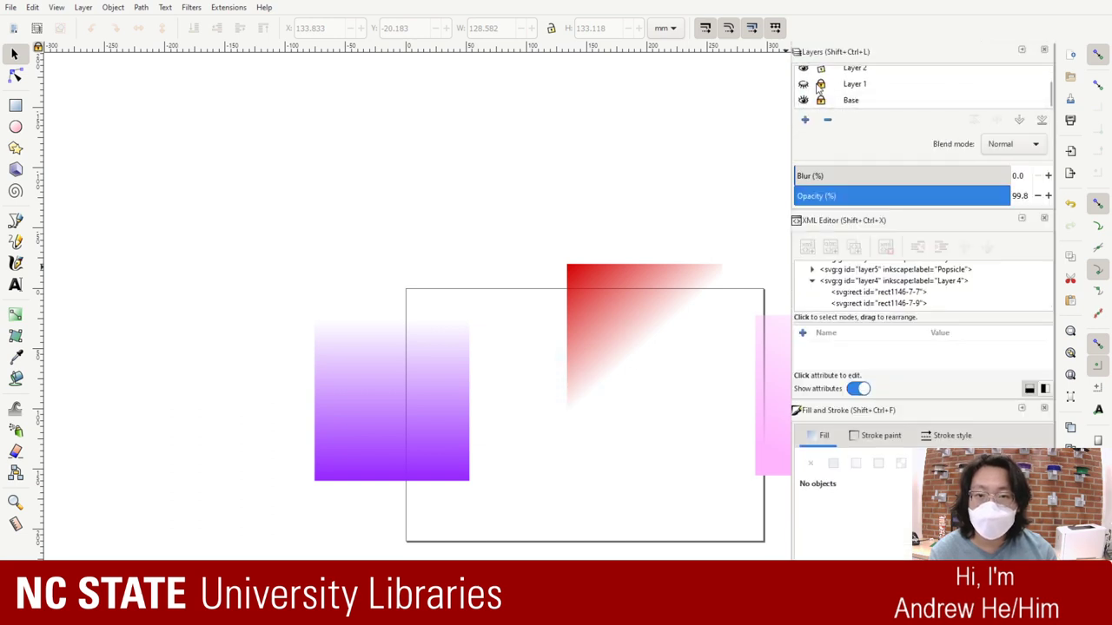
{"action": "left_click", "coordinate": [803, 84]}
{"action": "left_click", "coordinate": [564, 489]}
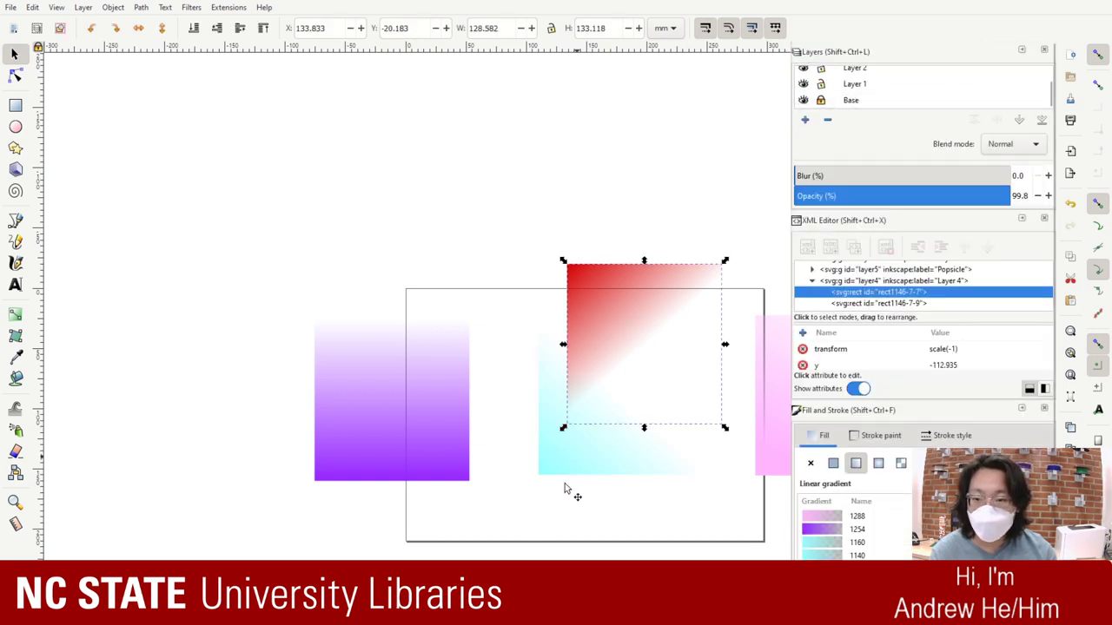
Step: Move the cyan gradient's solid end from its square's lower-left corner to the lower-right corner
{"action": "left_click", "coordinate": [559, 475]}
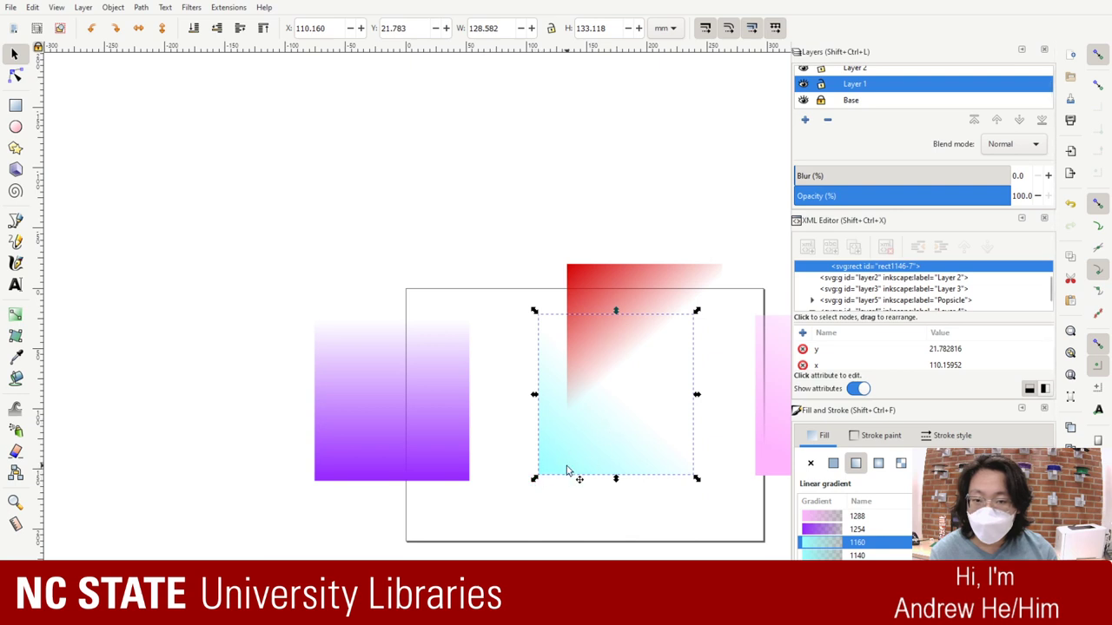
{"action": "key", "text": "r"}
{"action": "left_click_drag", "start_coordinate": [543, 469], "coordinate": [693, 474]}
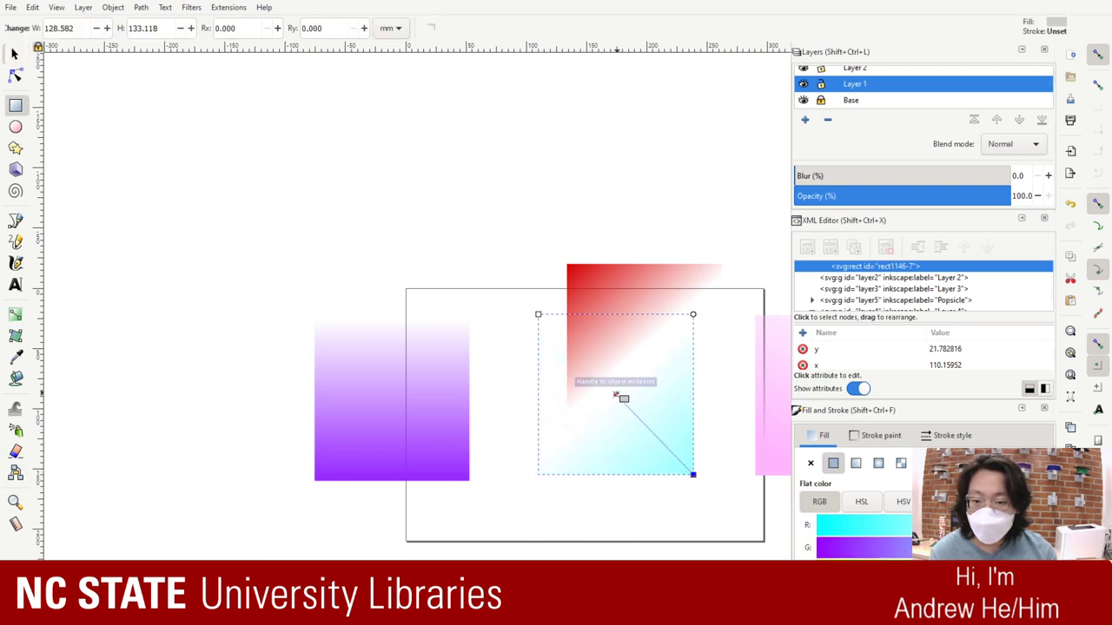
Step: Move the cyan gradient's transparent end to its square's upper-right corner and centre the cyan square on the purple one
{"action": "left_click_drag", "start_coordinate": [617, 394], "coordinate": [692, 315]}
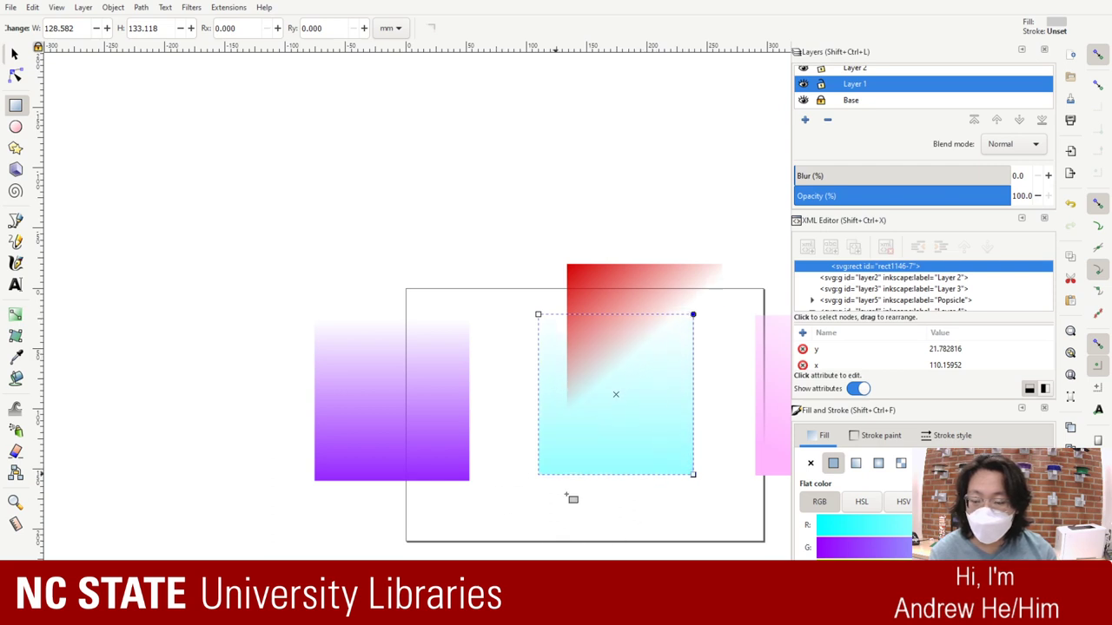
{"action": "left_click", "coordinate": [576, 509]}
{"action": "left_click", "coordinate": [625, 412]}
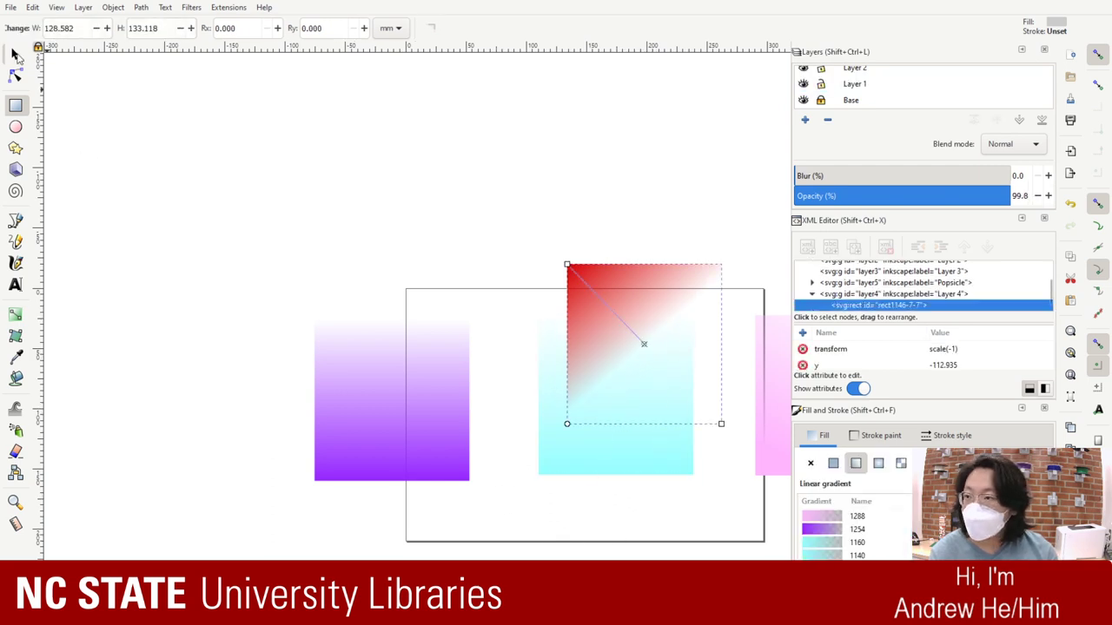
{"action": "left_click", "coordinate": [16, 55]}
{"action": "left_click_drag", "start_coordinate": [583, 453], "coordinate": [371, 444]}
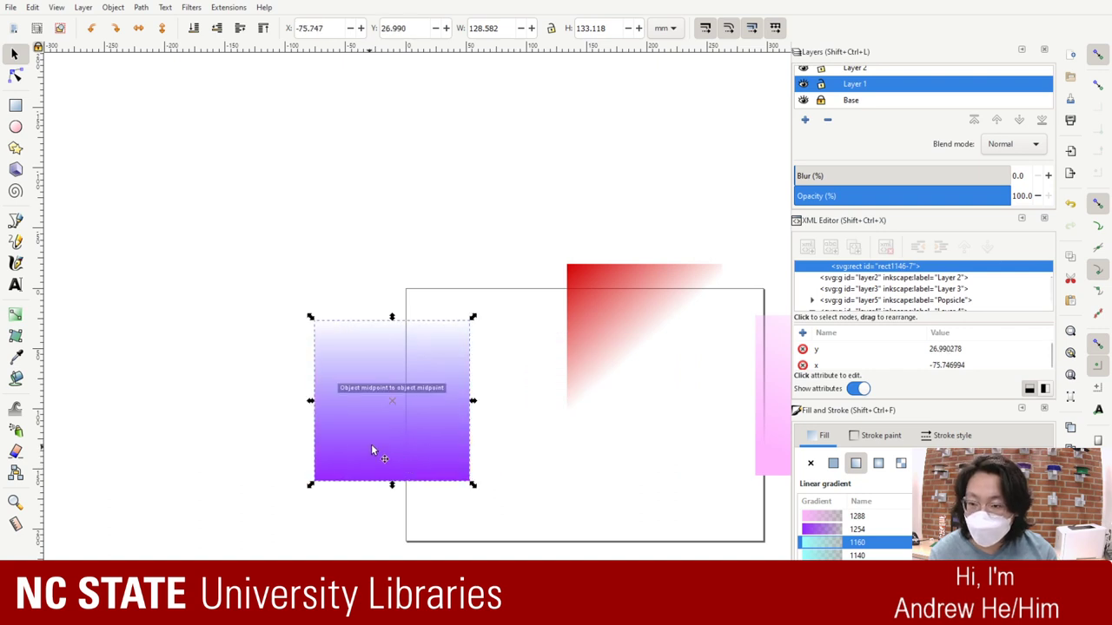
Step: Check which layers the purple and red squares are on by selecting each and reviewing the layer list
{"action": "left_click", "coordinate": [390, 450]}
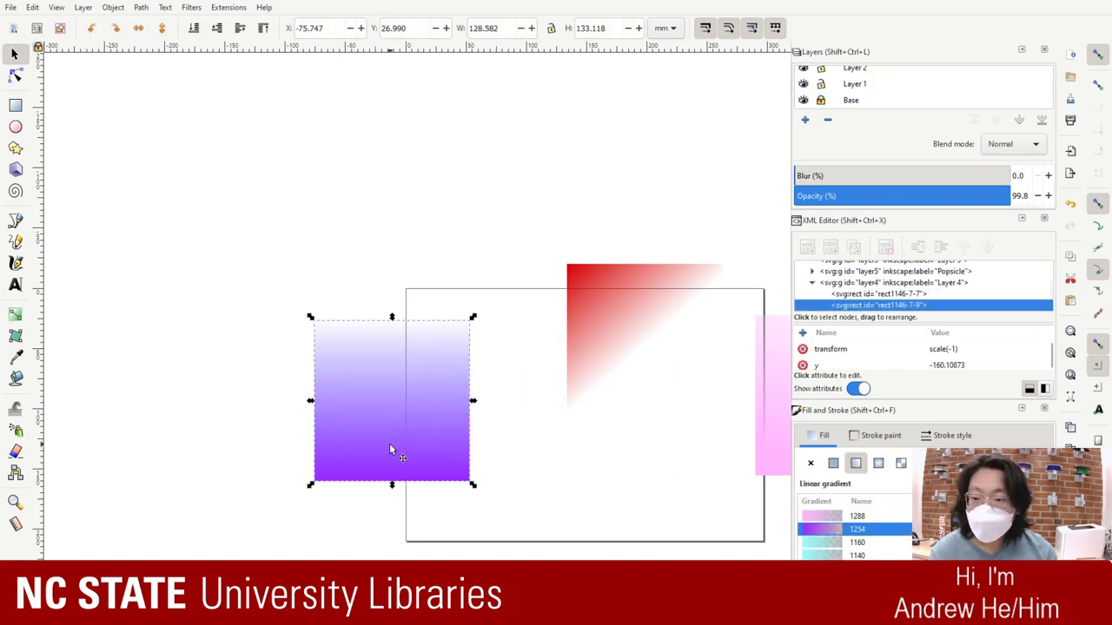
{"action": "scroll", "coordinate": [938, 93], "scroll_direction": "up", "scroll_amount": 2}
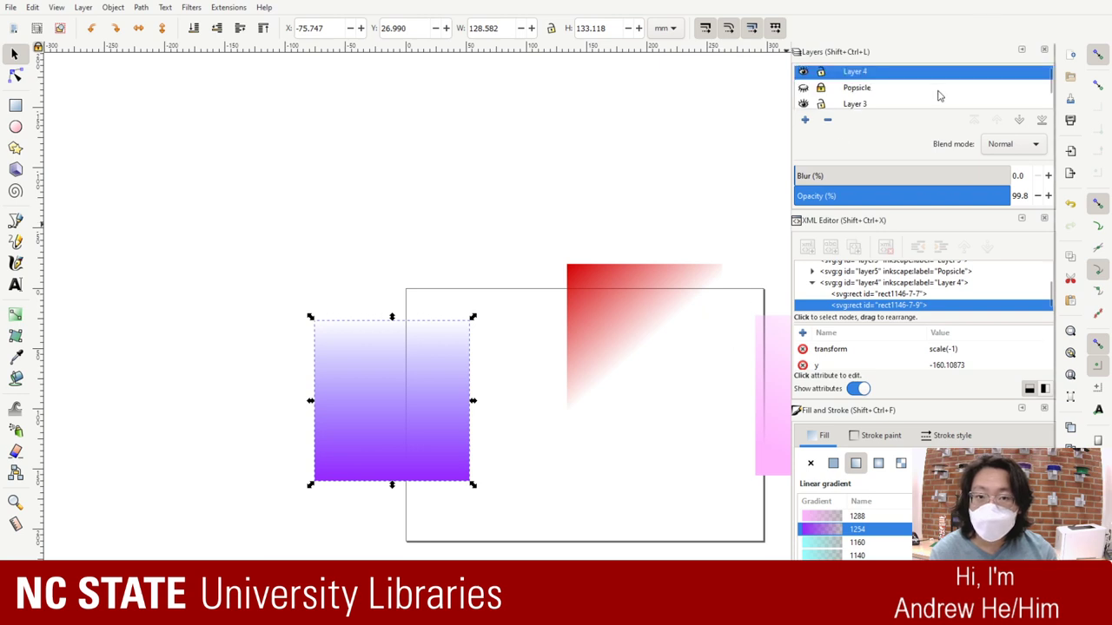
{"action": "left_click", "coordinate": [628, 294]}
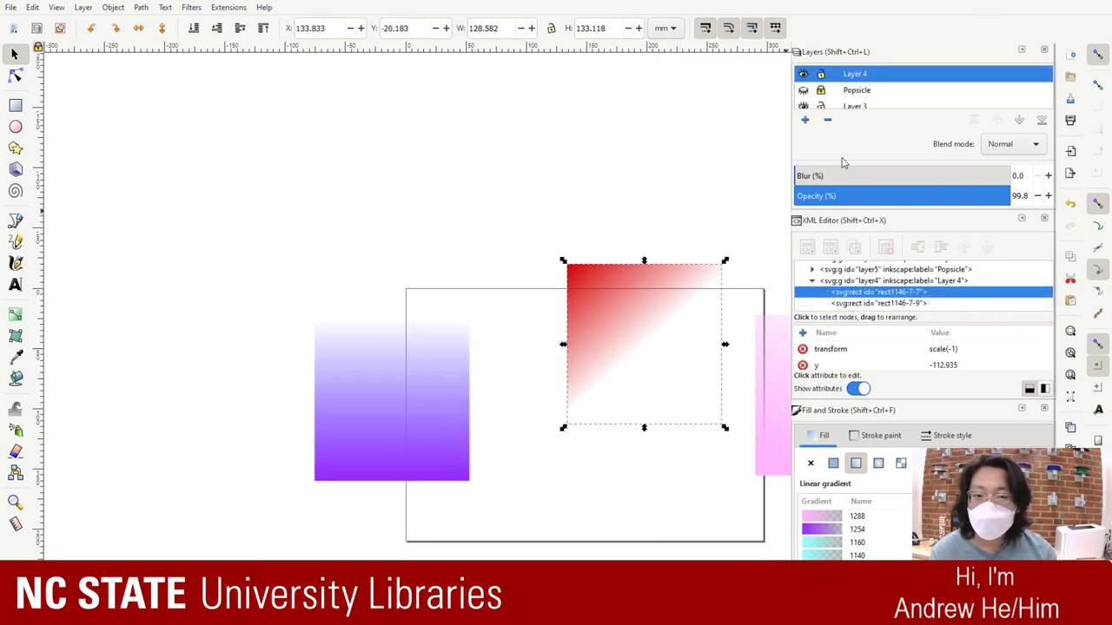
{"action": "left_click", "coordinate": [391, 420]}
{"action": "left_click", "coordinate": [600, 352]}
{"action": "scroll", "coordinate": [890, 103], "scroll_direction": "down", "scroll_amount": 1}
{"action": "scroll", "coordinate": [882, 109], "scroll_direction": "up", "scroll_amount": 1}
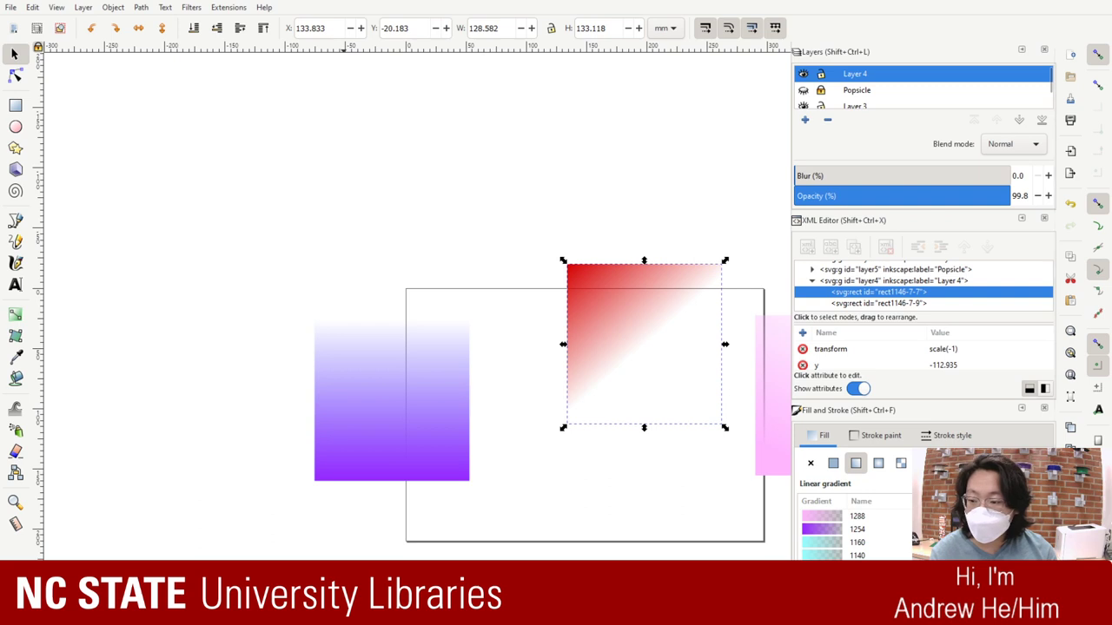
{"action": "left_click", "coordinate": [499, 524]}
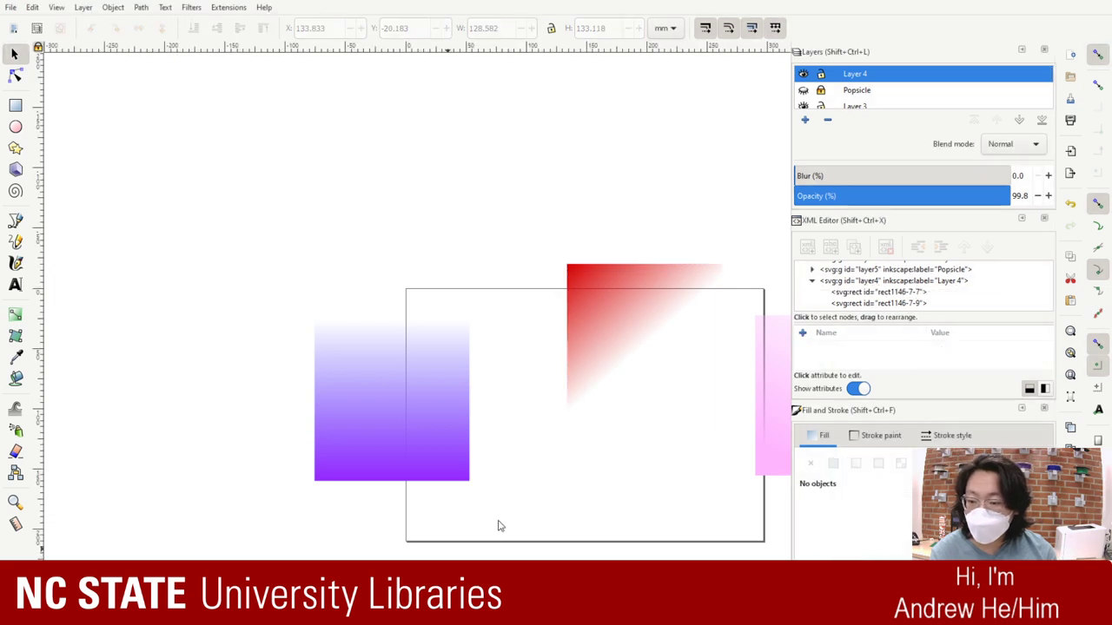
Step: Move the red gradient square from Layer 4 down to Layer 3
{"action": "left_click", "coordinate": [656, 317]}
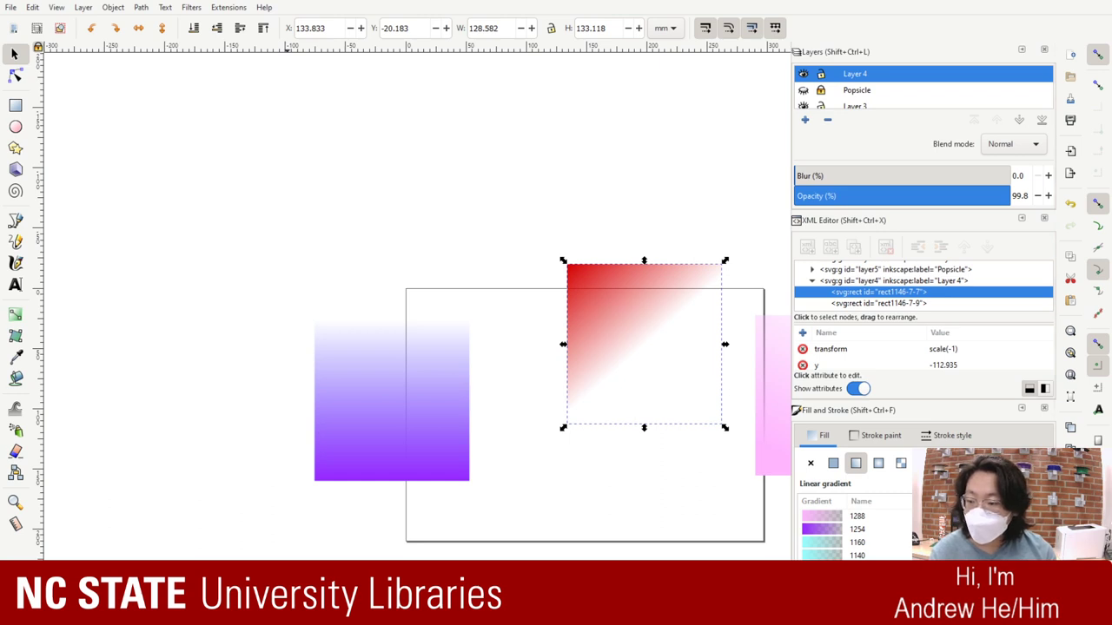
{"action": "left_click", "coordinate": [855, 105]}
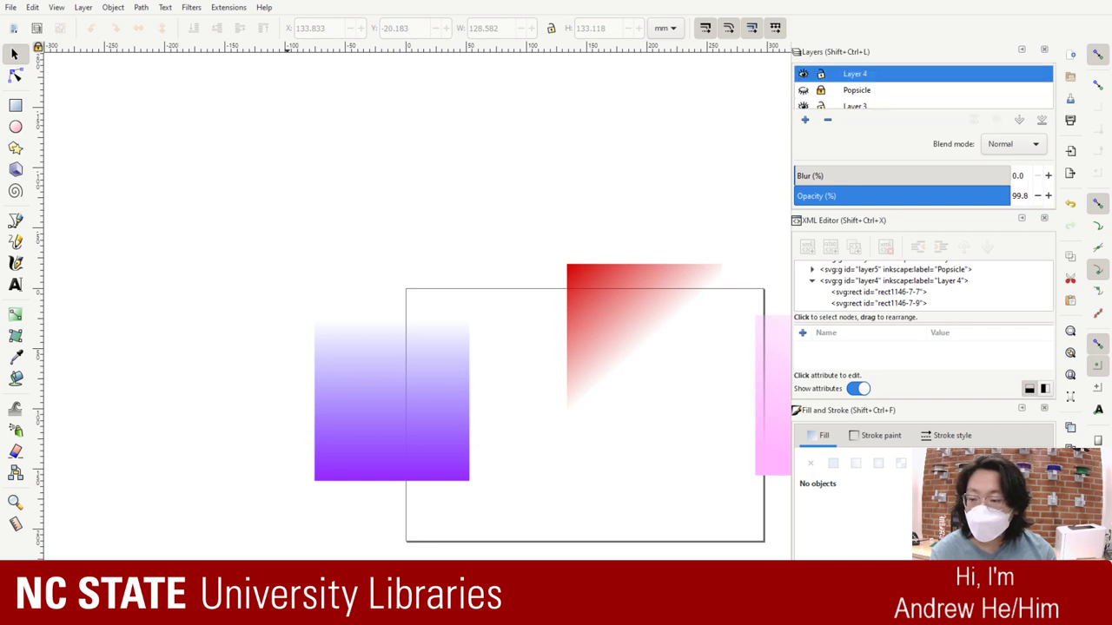
{"action": "left_click", "coordinate": [644, 316]}
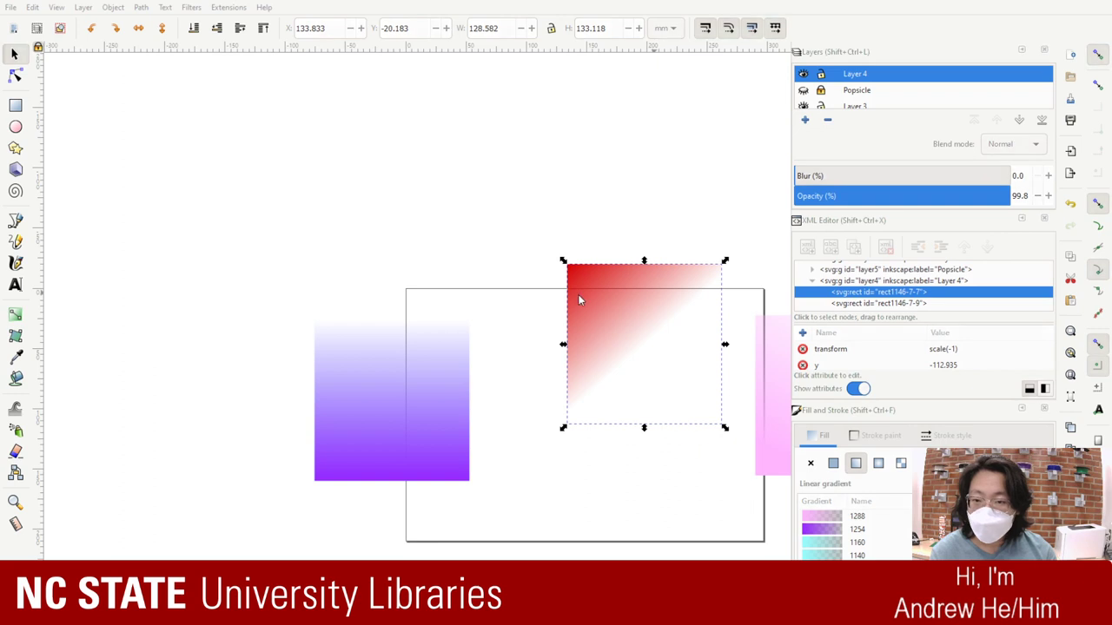
{"action": "key", "text": "shift+Page_Down"}
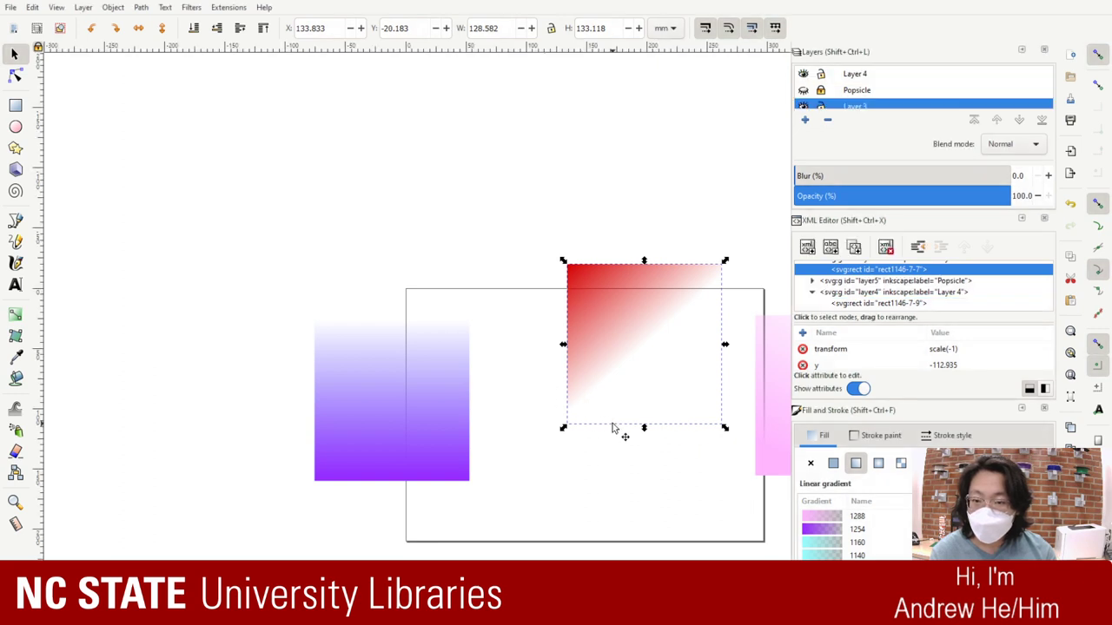
Step: Place the red gradient's solid end at its square's lower-right corner and the transparent end at the upper-right corner
{"action": "key", "text": "r"}
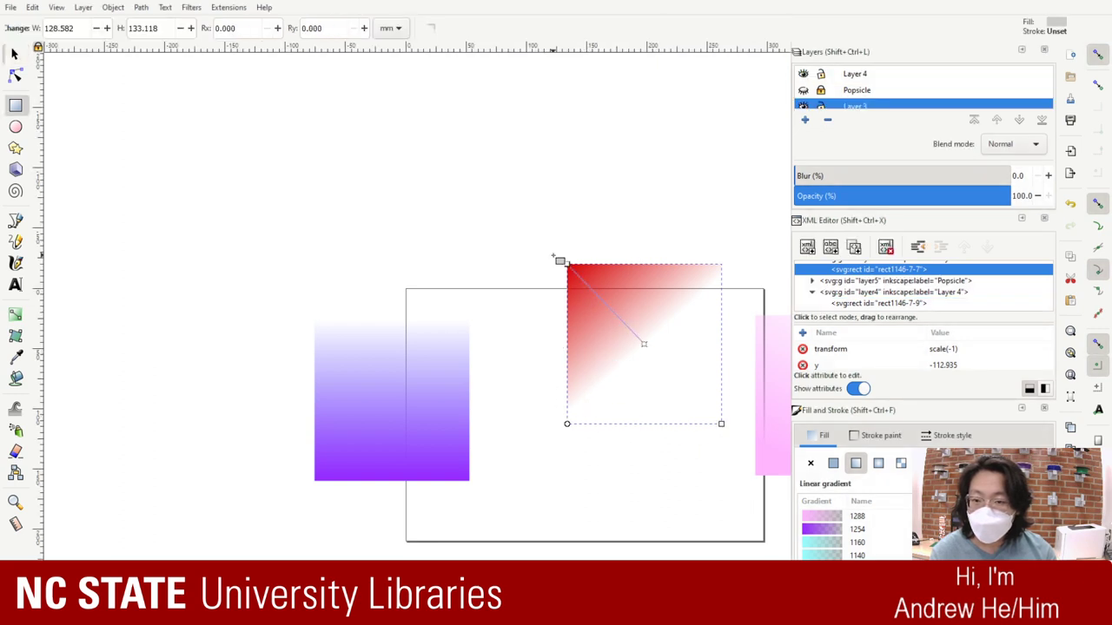
{"action": "mouse_move", "coordinate": [574, 273]}
{"action": "left_mouse_down"}
{"action": "mouse_move", "coordinate": [620, 397]}
{"action": "mouse_move", "coordinate": [721, 424]}
{"action": "left_mouse_up"}
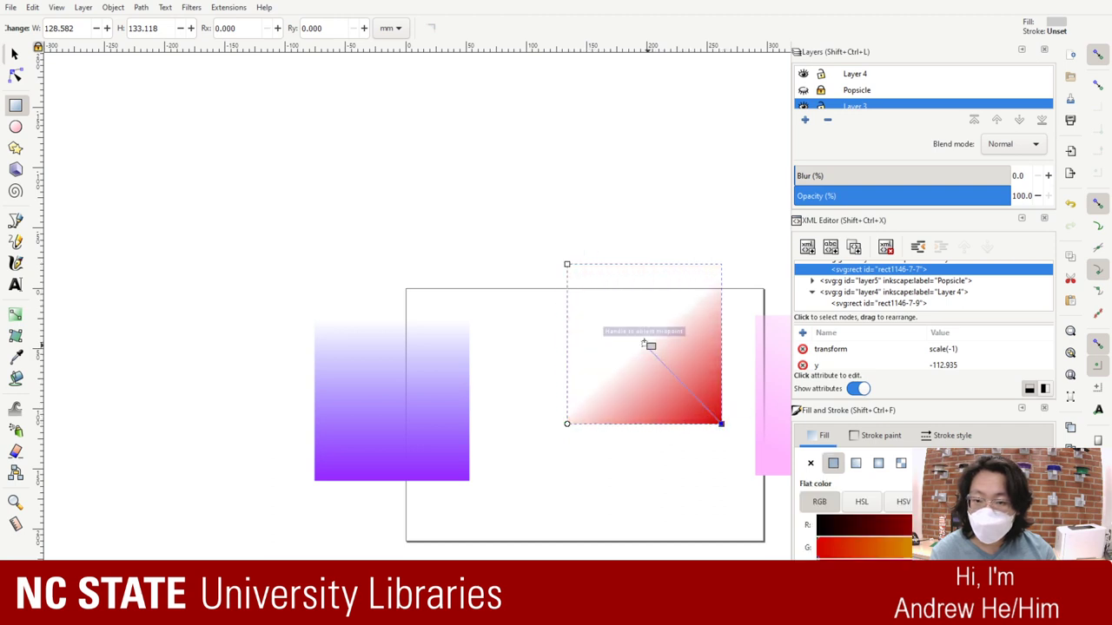
{"action": "left_click_drag", "start_coordinate": [644, 346], "coordinate": [721, 264]}
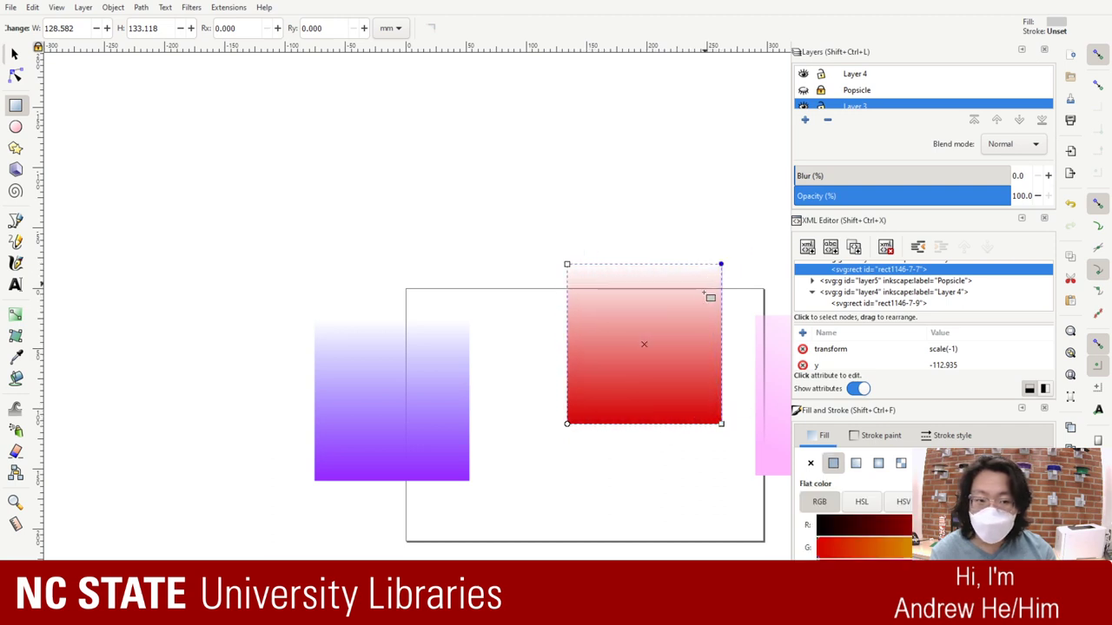
Step: Move the red square onto the purple one, snapping their midpoints together
{"action": "left_click", "coordinate": [14, 55]}
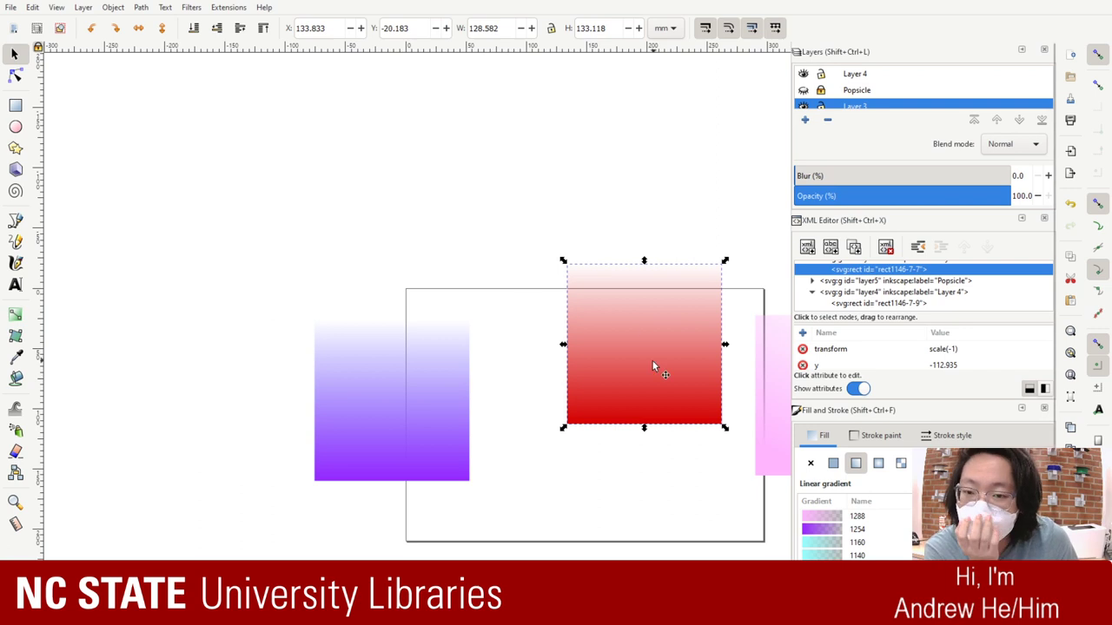
{"action": "left_click", "coordinate": [682, 461]}
{"action": "left_click", "coordinate": [654, 385]}
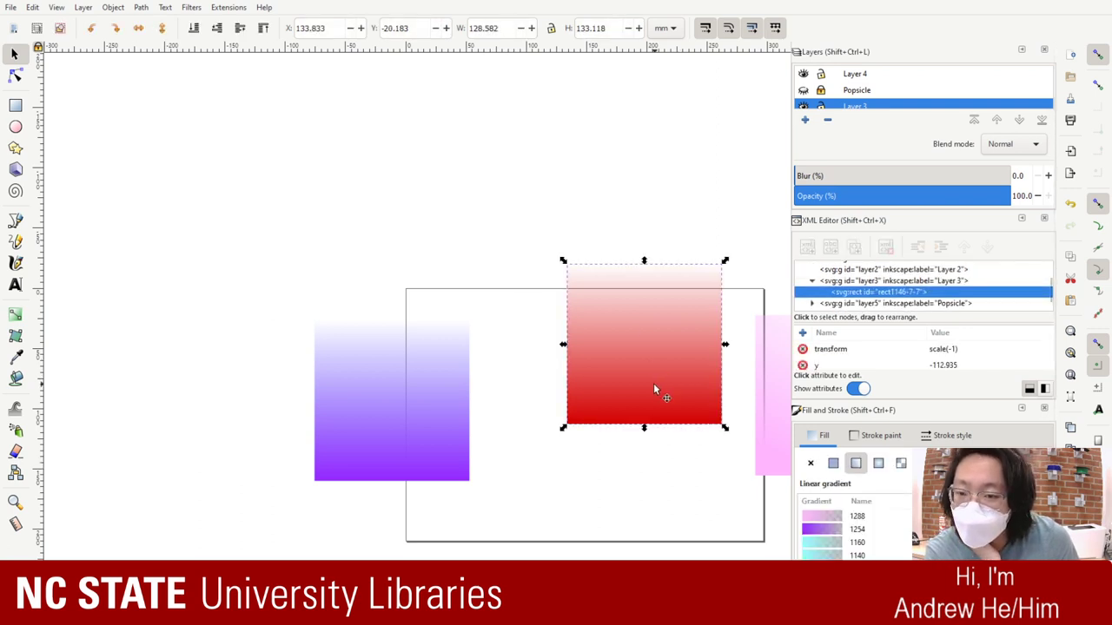
{"action": "left_click_drag", "start_coordinate": [653, 385], "coordinate": [382, 450]}
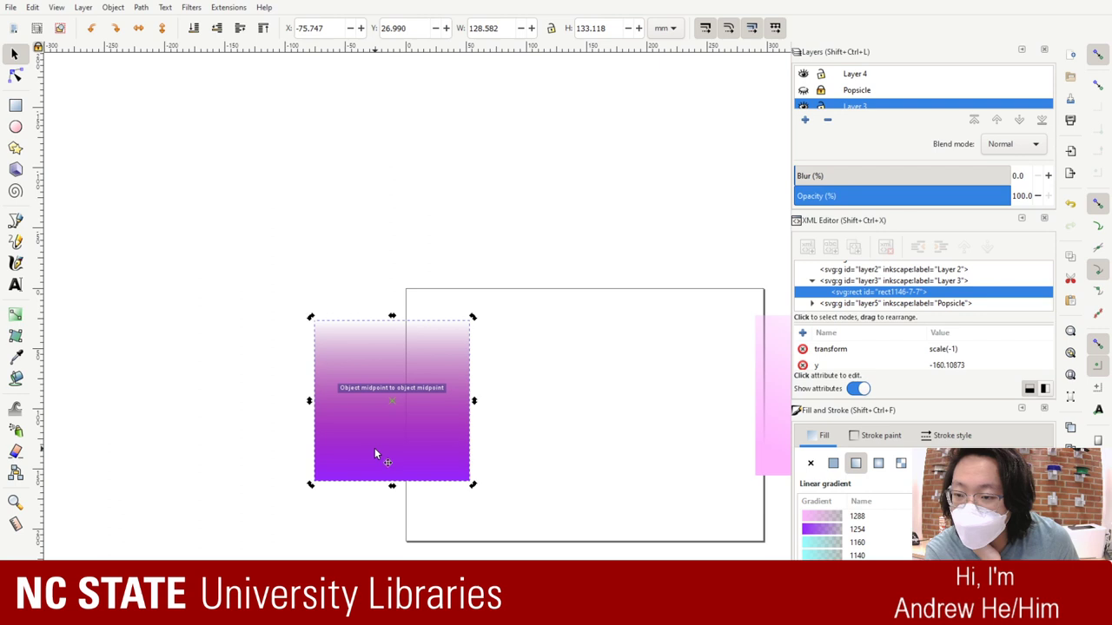
Step: Move the pink square onto the page at about X 155, Y 19 mm and place its gradient's solid end at the lower-right corner
{"action": "left_click", "coordinate": [773, 354]}
{"action": "key", "text": "r"}
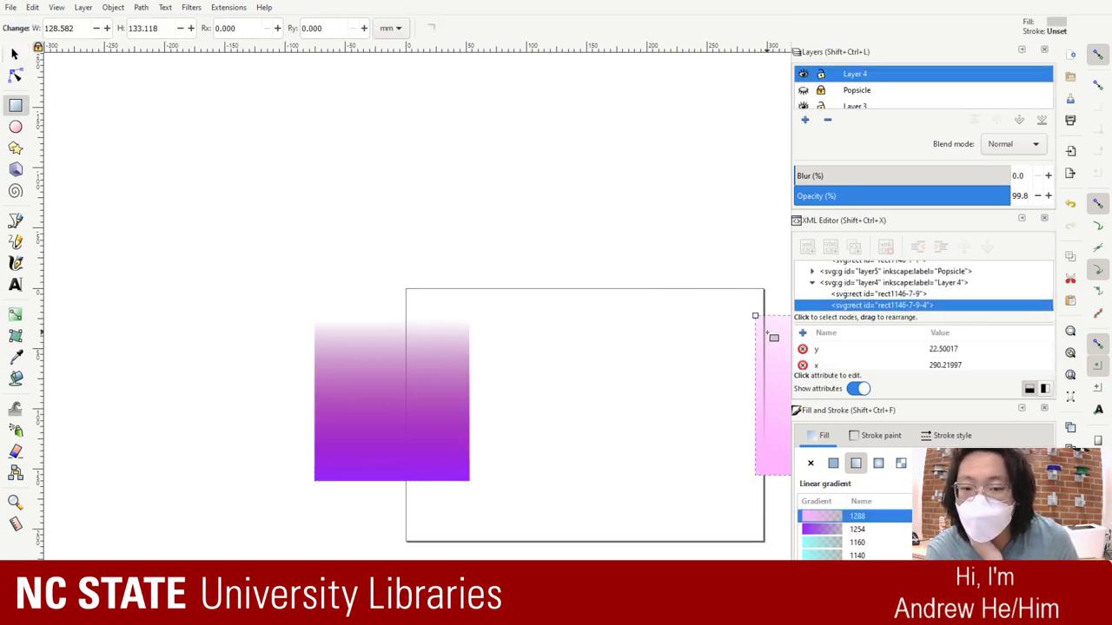
{"action": "left_click", "coordinate": [14, 54]}
{"action": "left_click_drag", "start_coordinate": [768, 354], "coordinate": [606, 352]}
{"action": "key", "text": "r"}
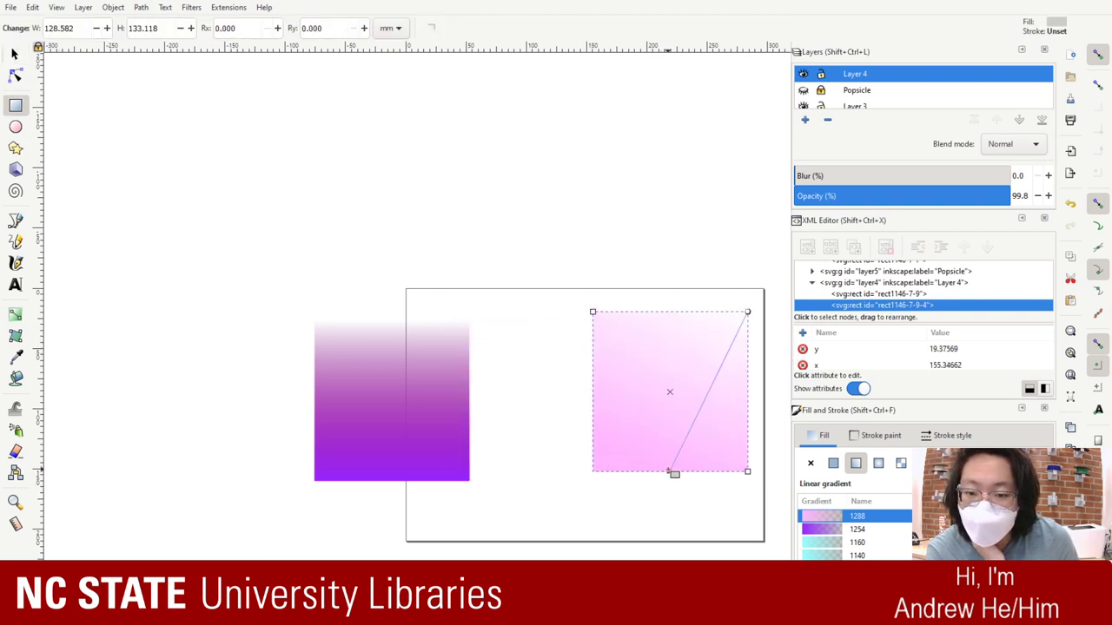
{"action": "left_click_drag", "start_coordinate": [667, 475], "coordinate": [757, 472]}
{"action": "left_click", "coordinate": [660, 218]}
{"action": "left_click", "coordinate": [390, 455]}
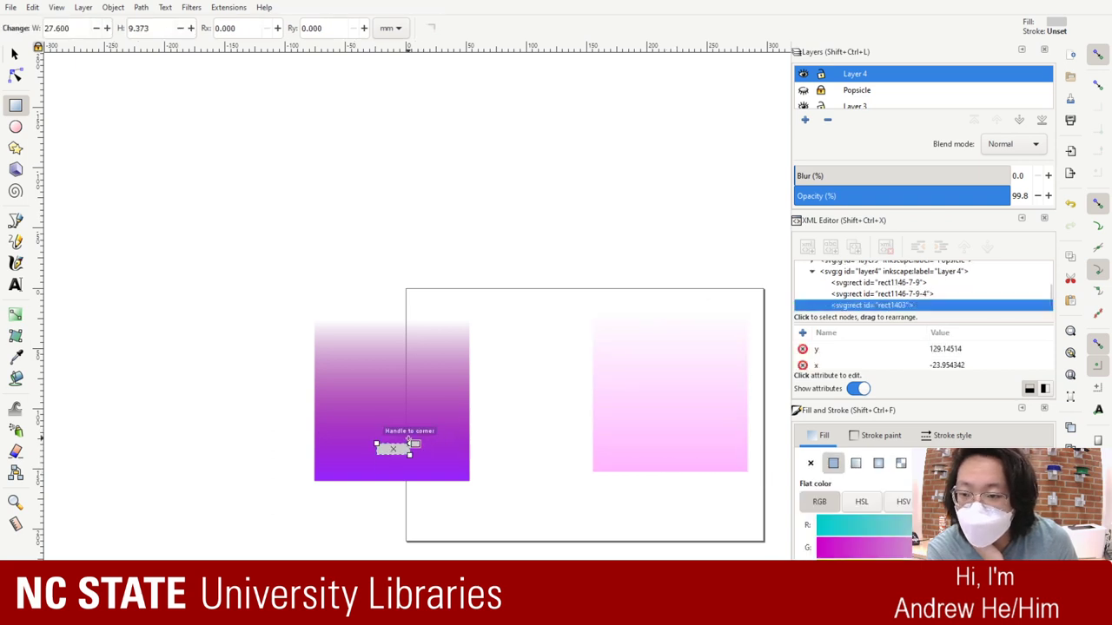
{"action": "left_click_drag", "start_coordinate": [376, 453], "coordinate": [410, 442]}
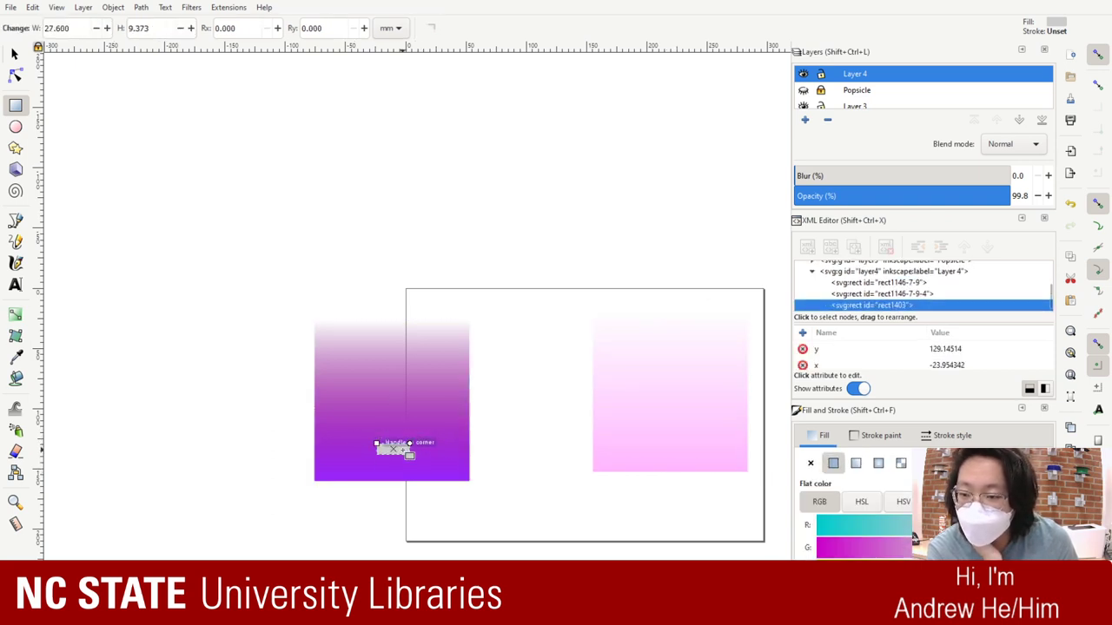
{"action": "key", "text": "Delete"}
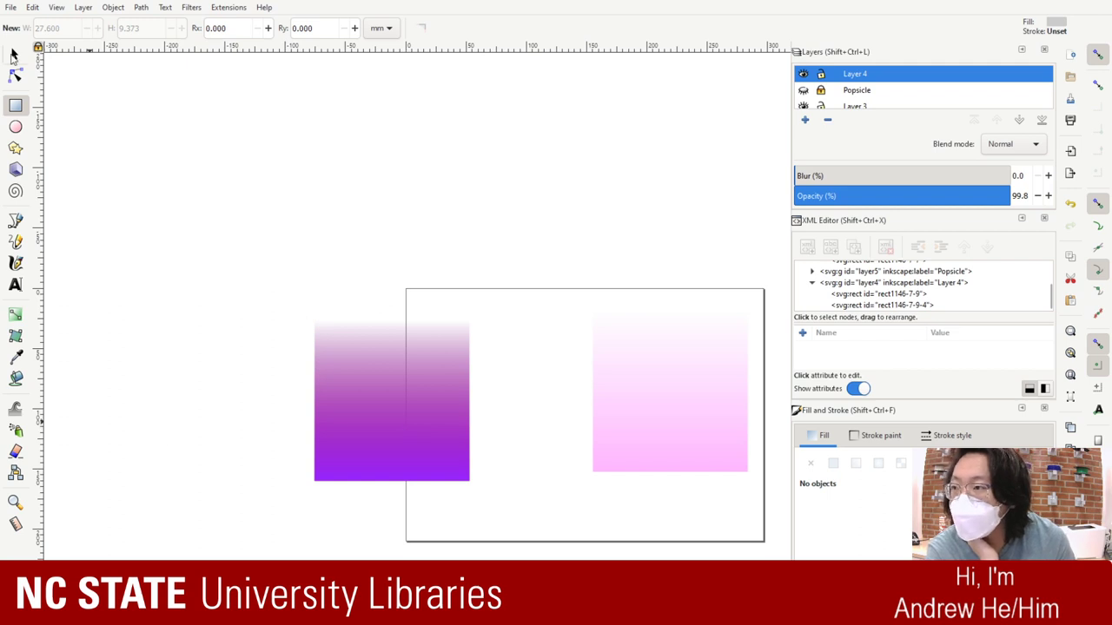
Step: Move the purple square off the red one and onto the page, at about X 110, Y 22 mm
{"action": "left_click", "coordinate": [14, 55]}
{"action": "left_click_drag", "start_coordinate": [430, 408], "coordinate": [627, 420]}
Step: Snap the pink square's midpoint onto the purple square's and lower the pink square to Layer 2
{"action": "left_click", "coordinate": [712, 401]}
{"action": "left_click_drag", "start_coordinate": [712, 401], "coordinate": [634, 410]}
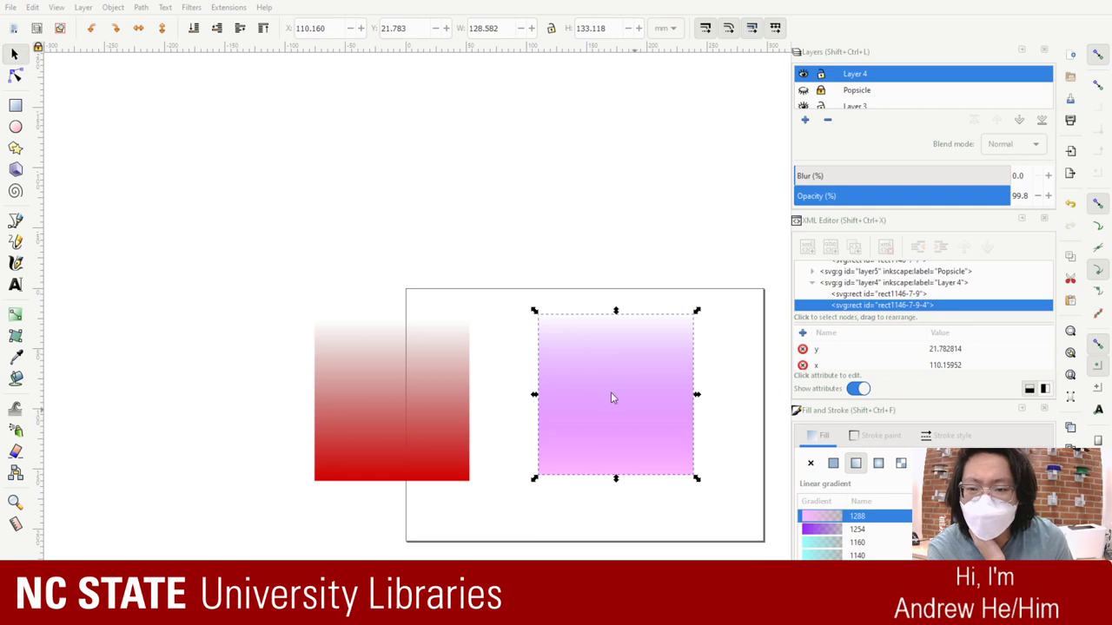
{"action": "key", "text": "shift+Page_Down"}
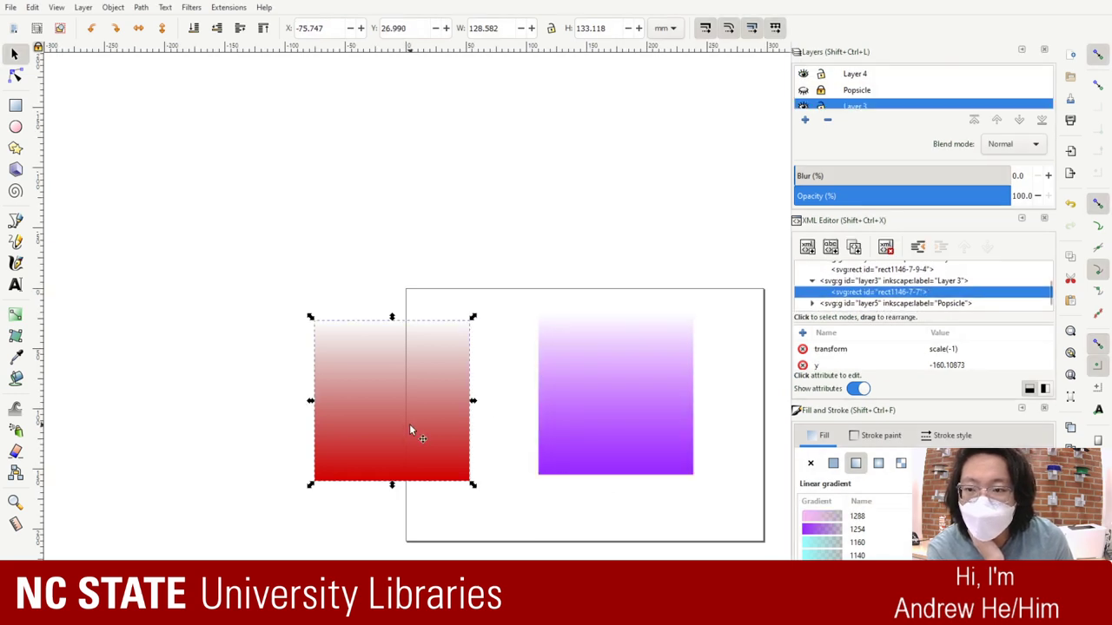
Step: Move the red and cyan squares onto the purple and pink stack on the page, aligning all midpoints
{"action": "left_click_drag", "start_coordinate": [409, 423], "coordinate": [568, 424]}
{"action": "left_click", "coordinate": [384, 443]}
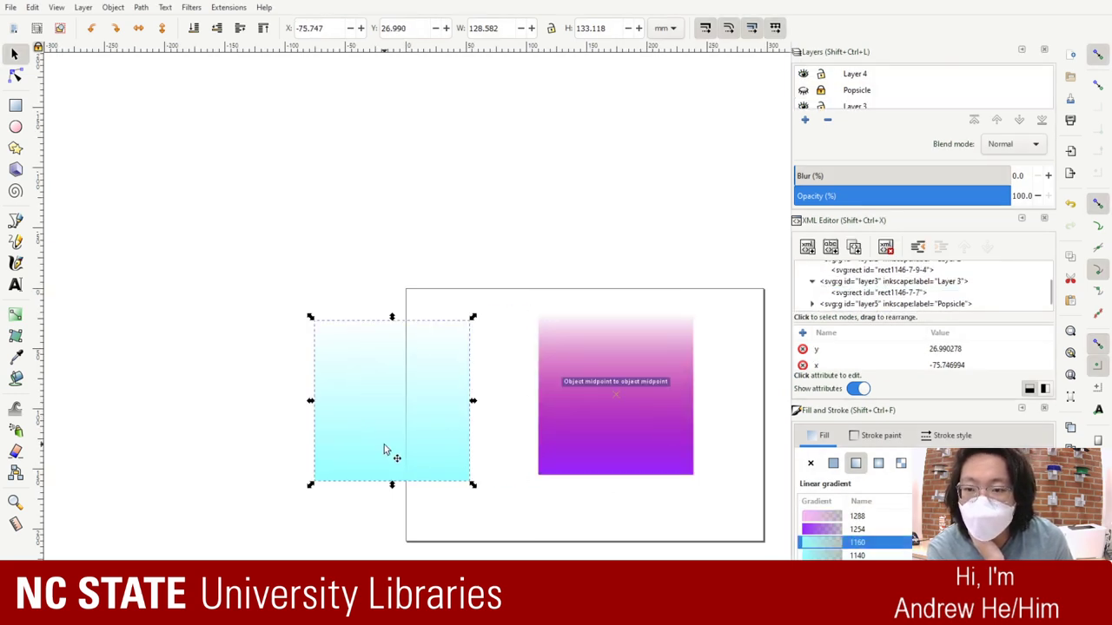
{"action": "key", "text": "r"}
{"action": "left_click", "coordinate": [526, 421]}
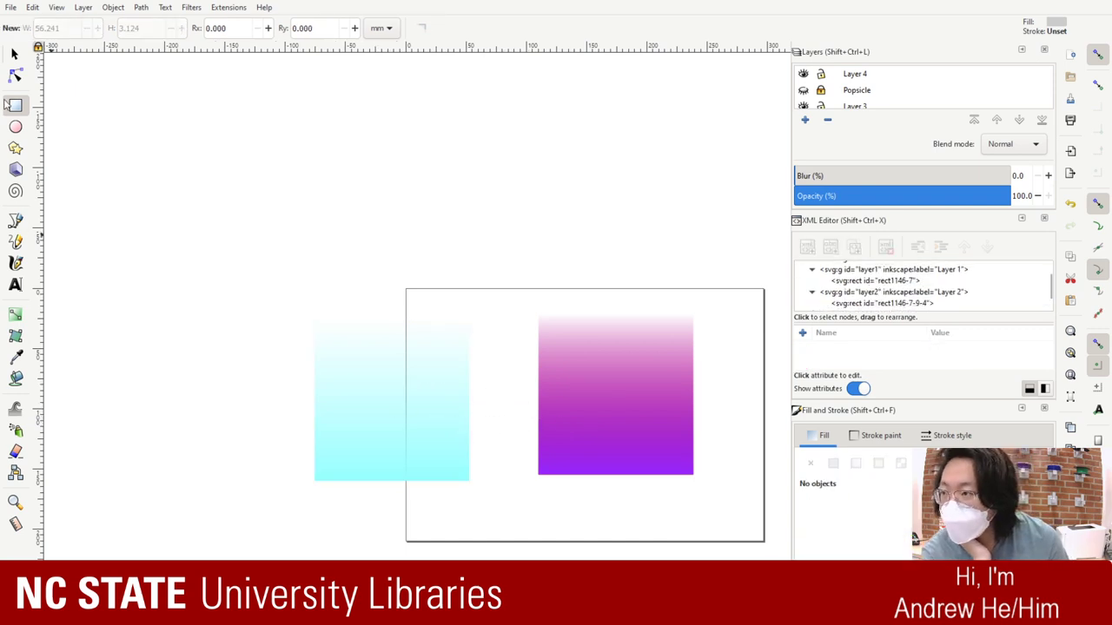
{"action": "left_click", "coordinate": [15, 54]}
{"action": "left_click", "coordinate": [369, 417]}
{"action": "left_click_drag", "start_coordinate": [368, 419], "coordinate": [612, 410]}
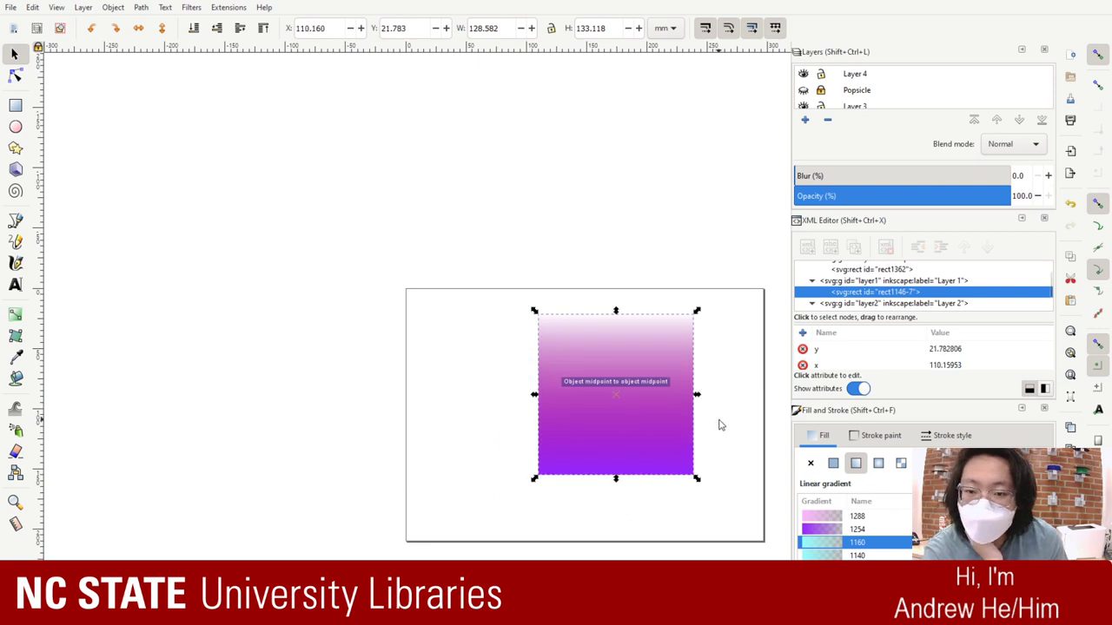
{"action": "left_click", "coordinate": [720, 421]}
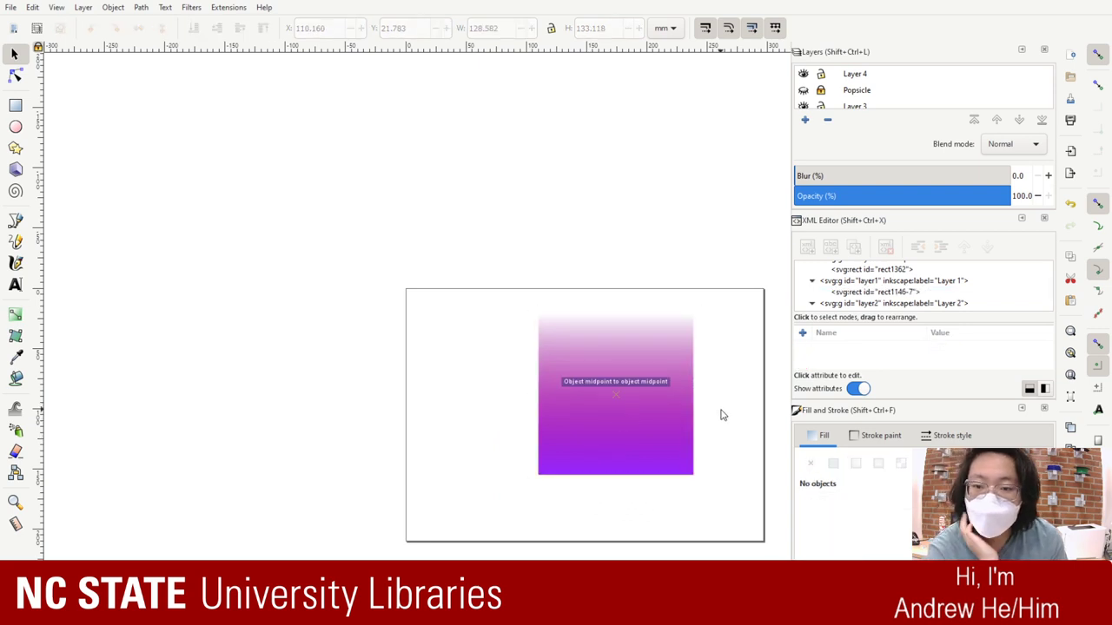
{"action": "left_click", "coordinate": [620, 418]}
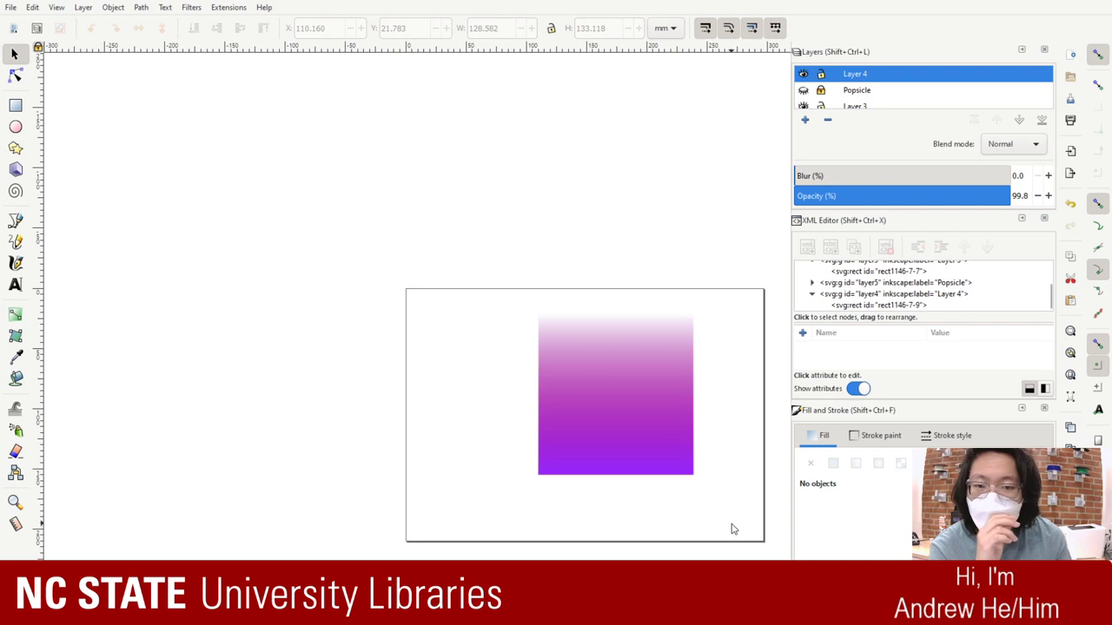
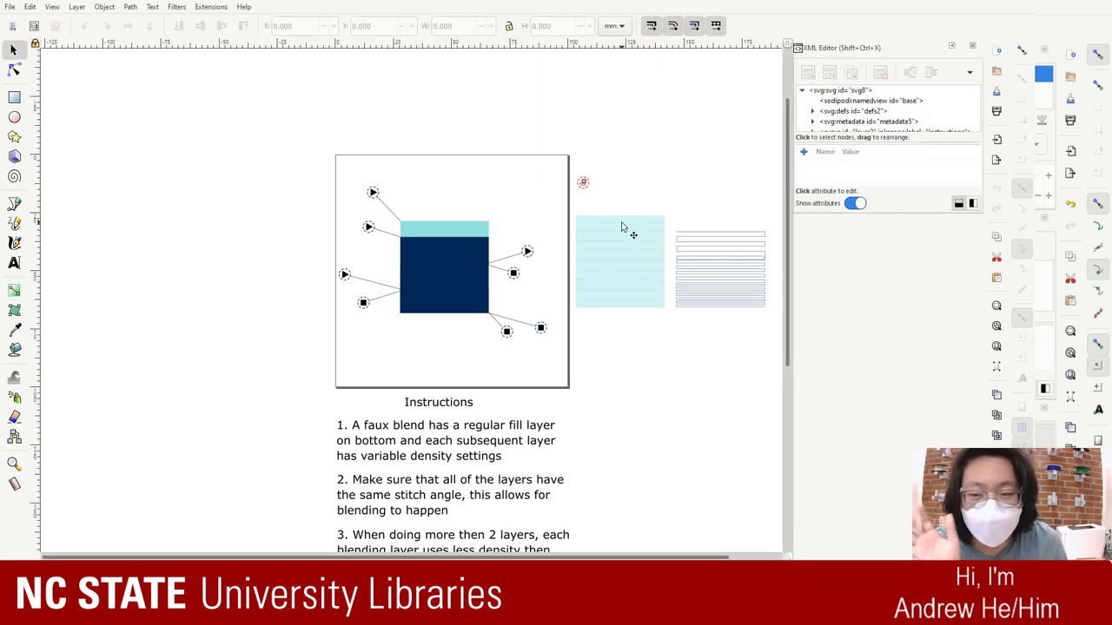
Step: In the faux blend sample document, examine the instructions, the ignore-layer command and the fill start and end markers
{"action": "scroll", "coordinate": [610, 227], "scroll_direction": "down", "scroll_amount": 2}
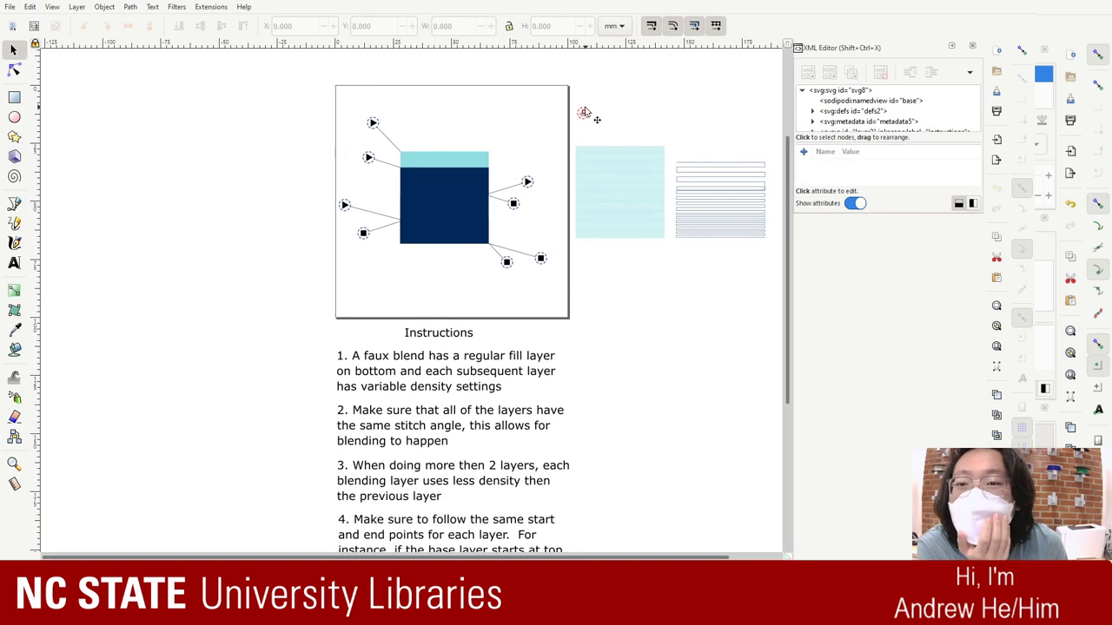
{"action": "left_click", "coordinate": [583, 113]}
{"action": "scroll", "coordinate": [582, 130], "scroll_direction": "up", "scroll_amount": 1}
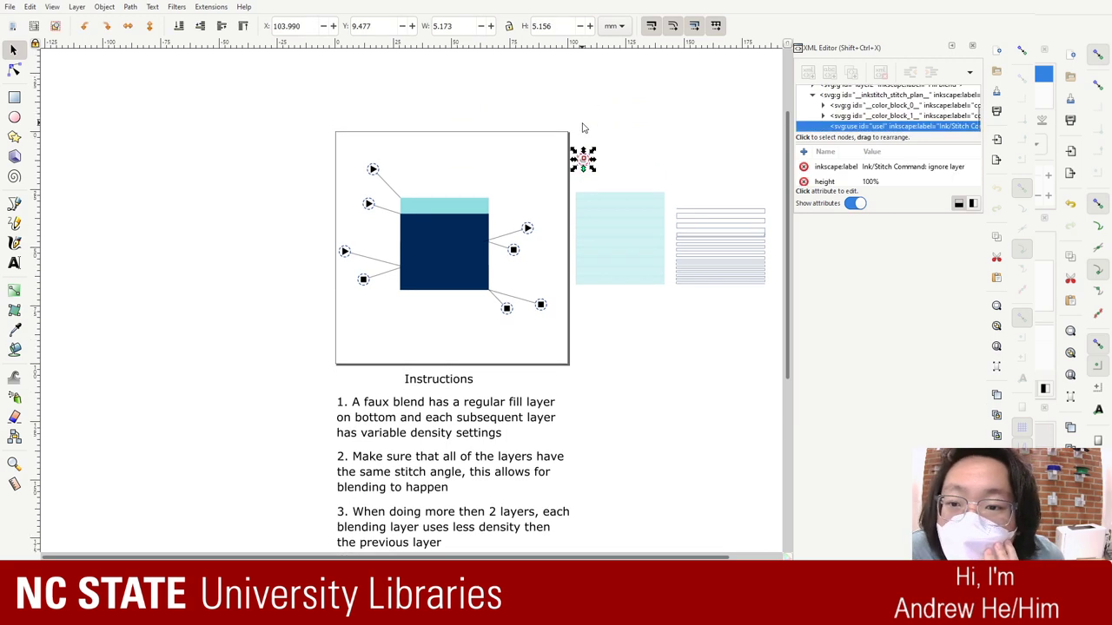
{"action": "left_click", "coordinate": [695, 159]}
{"action": "left_click", "coordinate": [527, 227]}
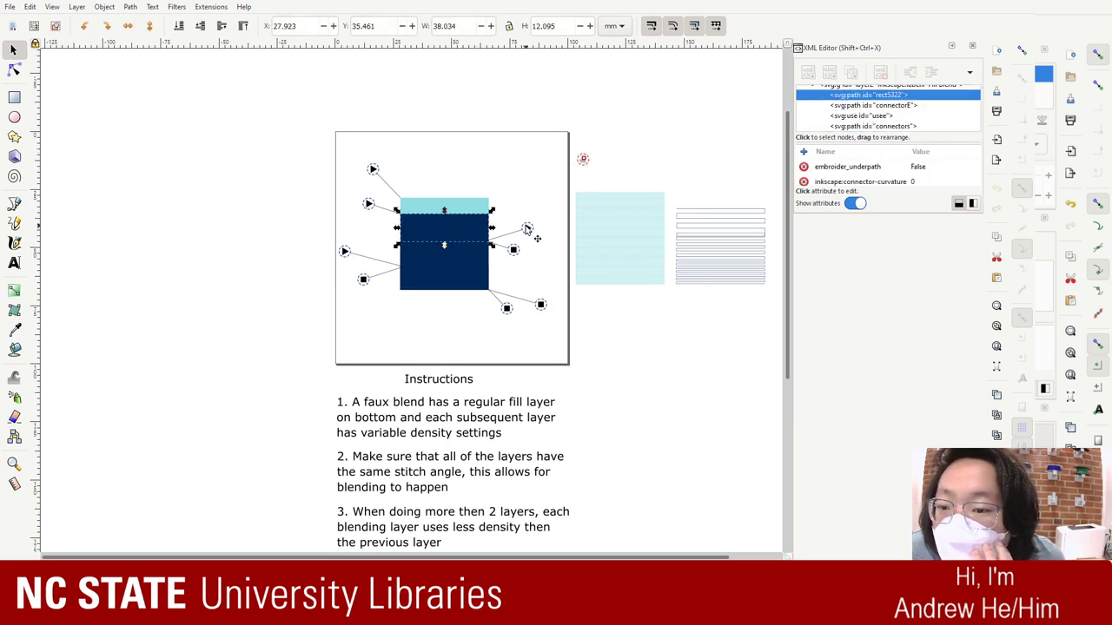
{"action": "left_click", "coordinate": [513, 250]}
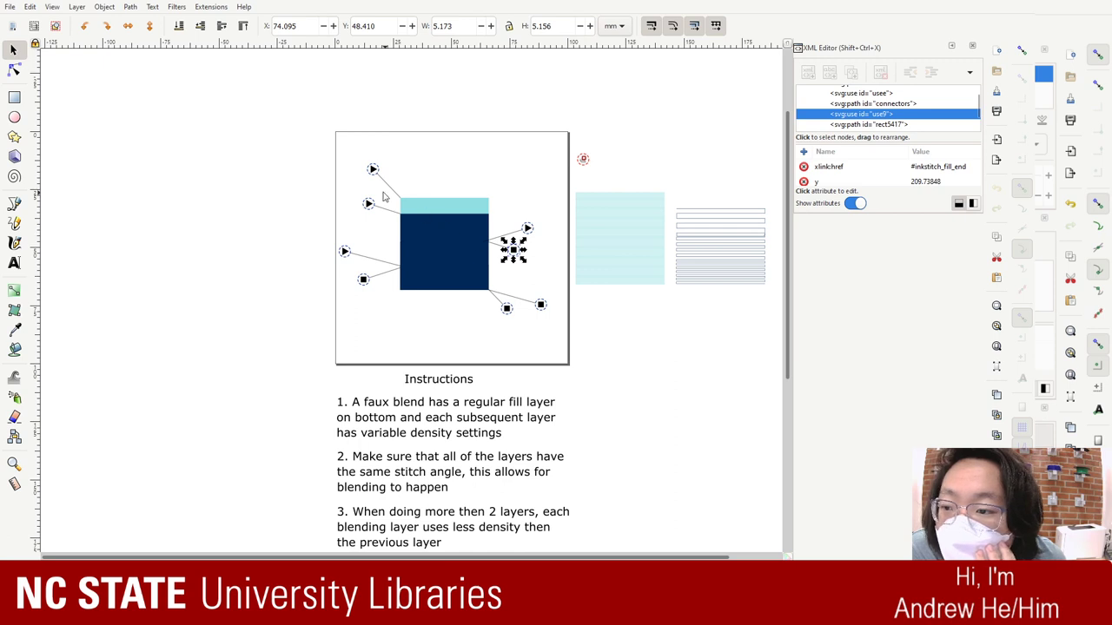
Step: Examine the cyan base rectangle's outline and the Base Fill and Fill Blend layer entries in the XML tree
{"action": "left_click", "coordinate": [451, 220]}
{"action": "double_click", "coordinate": [447, 205]}
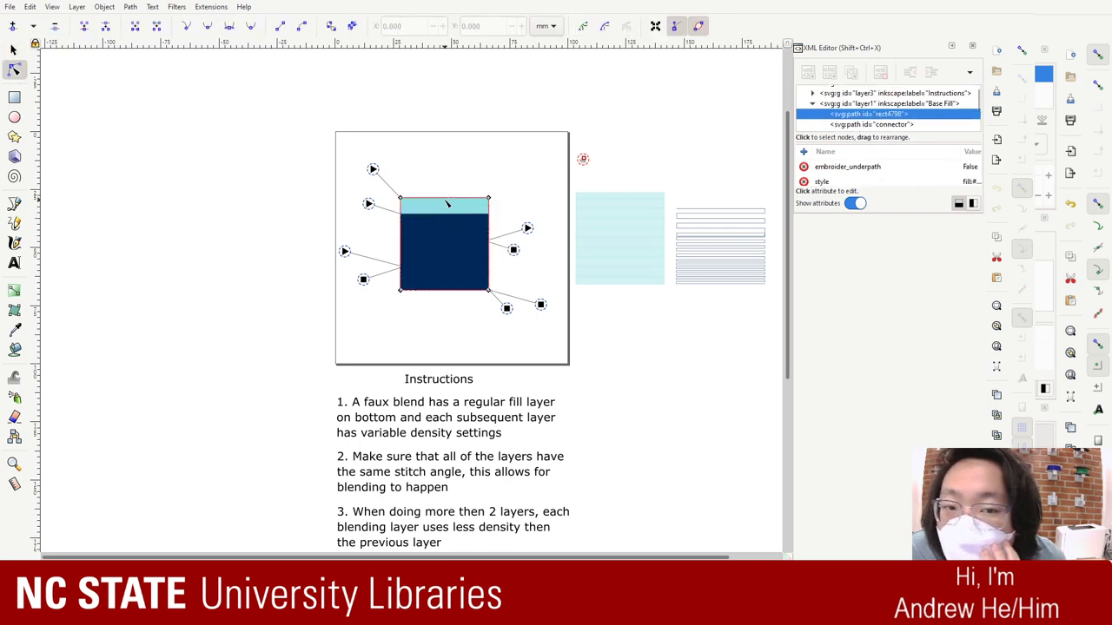
{"action": "scroll", "coordinate": [884, 119], "scroll_direction": "down", "scroll_amount": 4}
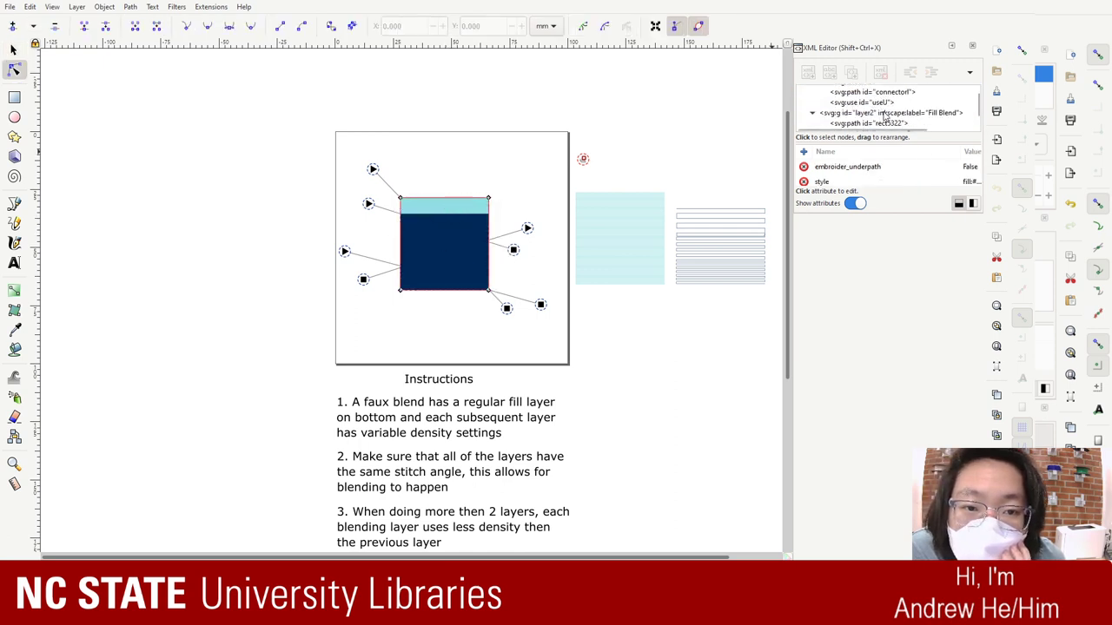
{"action": "left_click", "coordinate": [884, 114]}
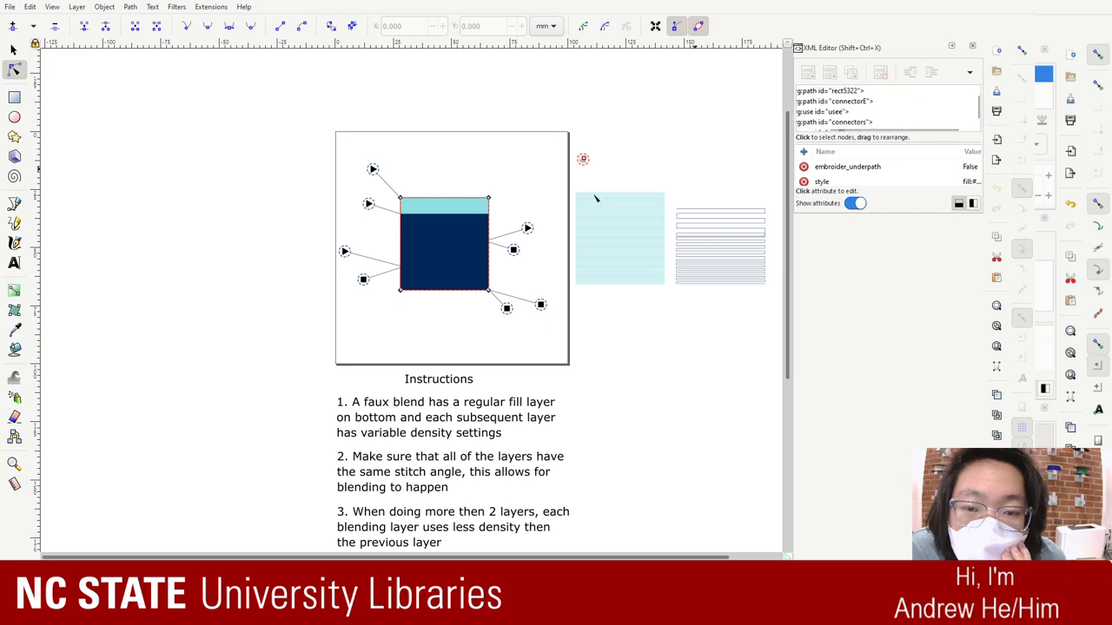
{"action": "scroll", "coordinate": [368, 250], "scroll_direction": "up", "scroll_amount": 2}
Step: Compare the nodes of the two exploded stitch paths beside the page, the cyan base and the navy blend lines
{"action": "left_click", "coordinate": [616, 278]}
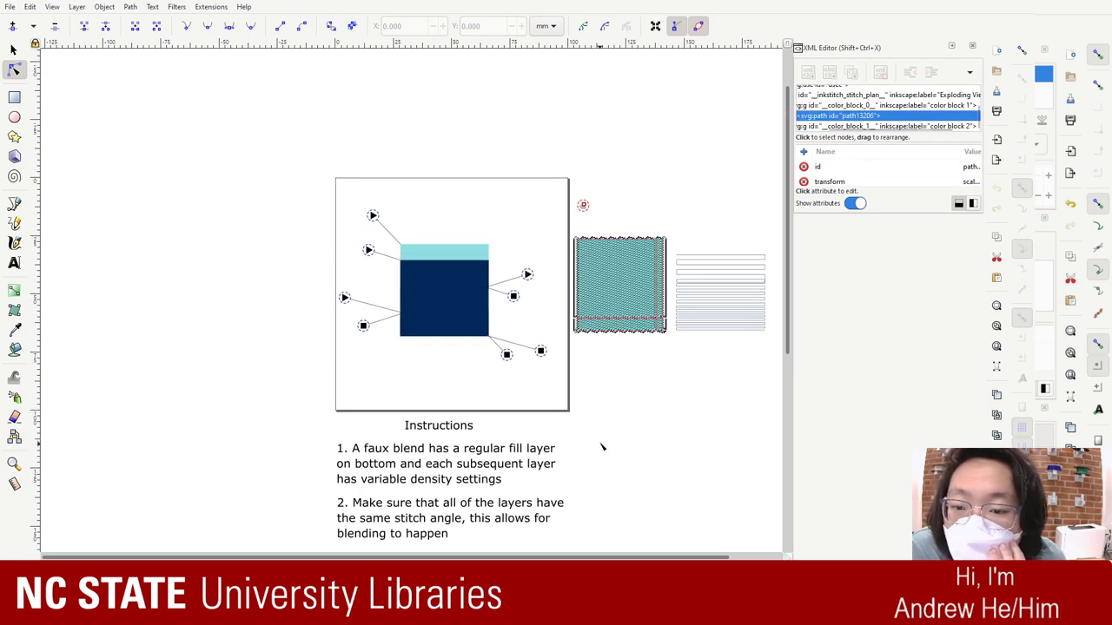
{"action": "left_click", "coordinate": [608, 382]}
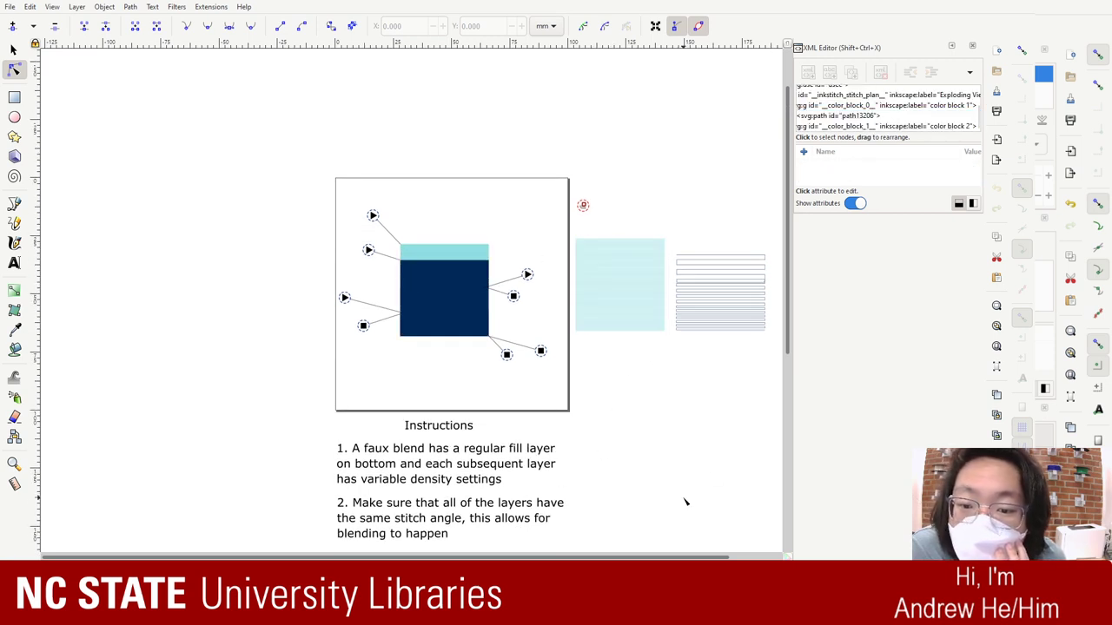
{"action": "left_click", "coordinate": [732, 305]}
{"action": "left_click", "coordinate": [732, 392]}
{"action": "left_click", "coordinate": [722, 315]}
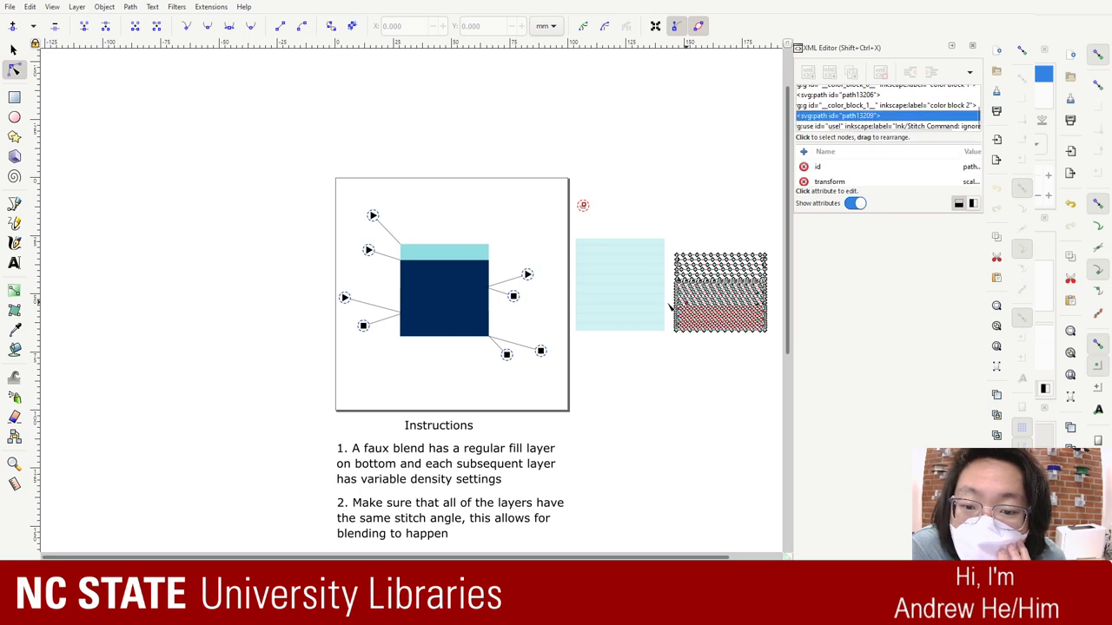
{"action": "left_click", "coordinate": [660, 313]}
{"action": "left_click", "coordinate": [657, 366]}
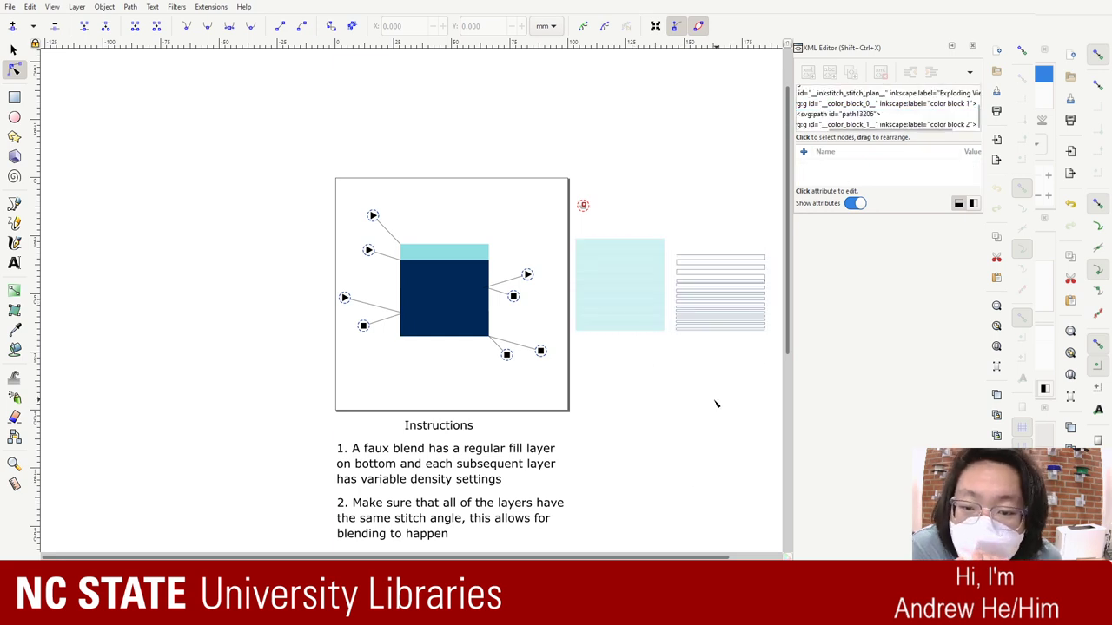
Step: Inspect the stitch line spacing of the exploded cyan base path and navy blend path up close
{"action": "key", "text": "plus"}
{"action": "key", "text": "plus"}
{"action": "key", "text": "plus"}
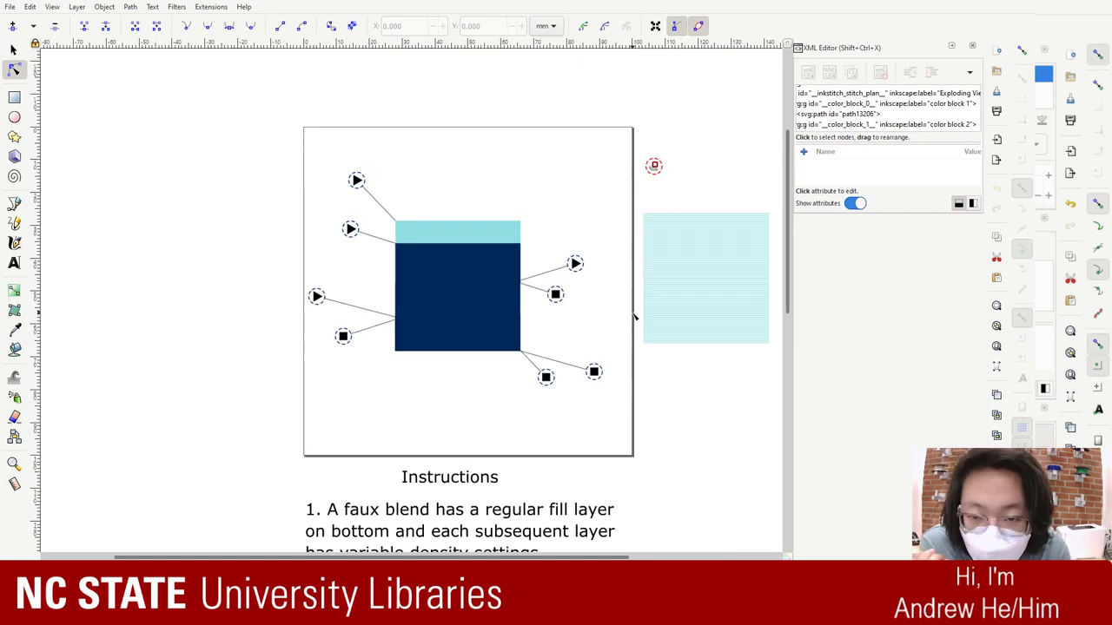
{"action": "left_click_drag", "start_coordinate": [391, 556], "coordinate": [552, 556]}
{"action": "left_click", "coordinate": [489, 269]}
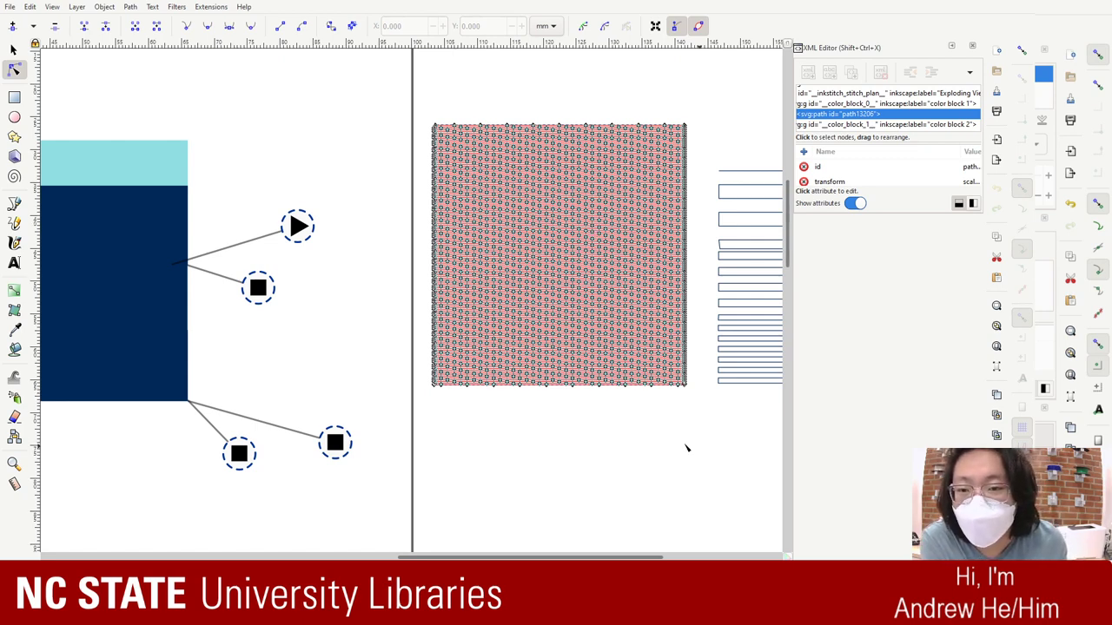
{"action": "left_click_drag", "start_coordinate": [450, 556], "coordinate": [484, 555]}
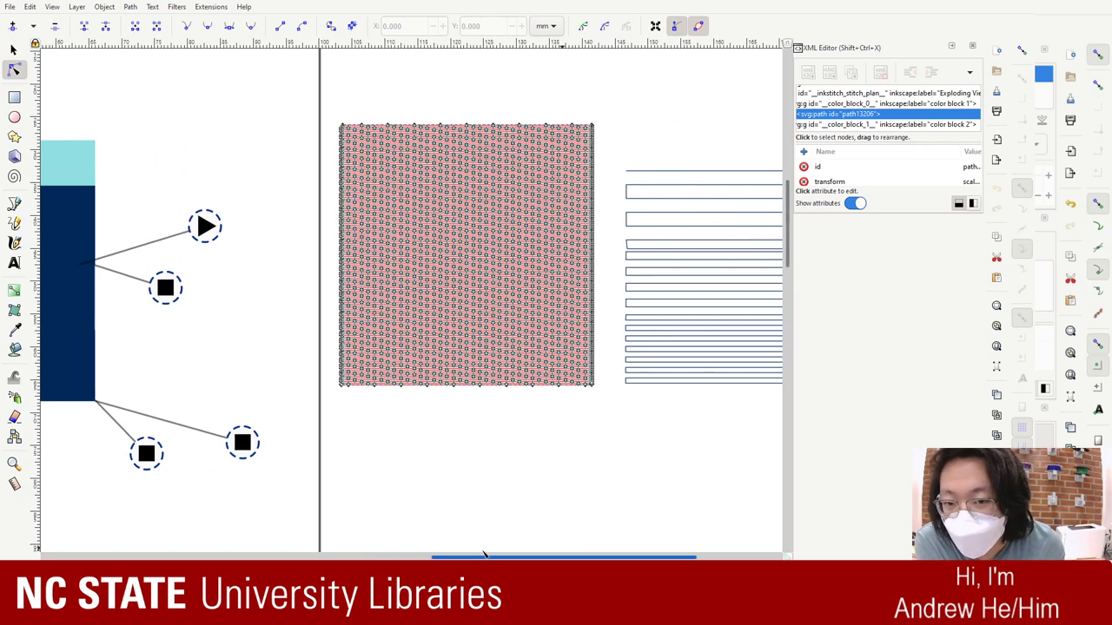
{"action": "left_click", "coordinate": [628, 330]}
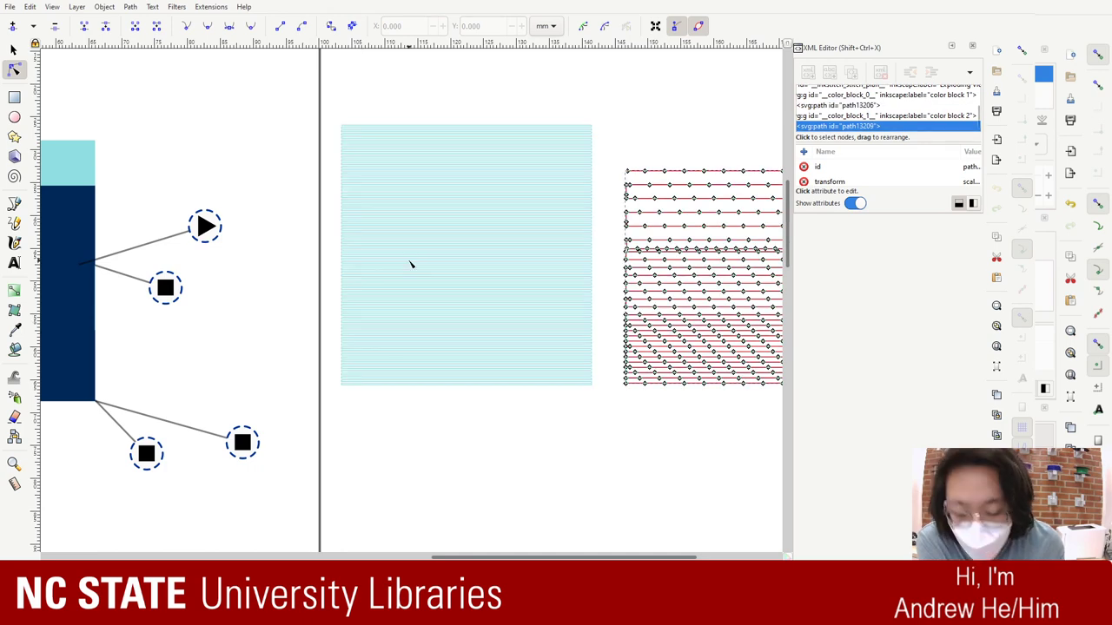
{"action": "scroll", "coordinate": [411, 264], "scroll_direction": "up", "scroll_amount": 5}
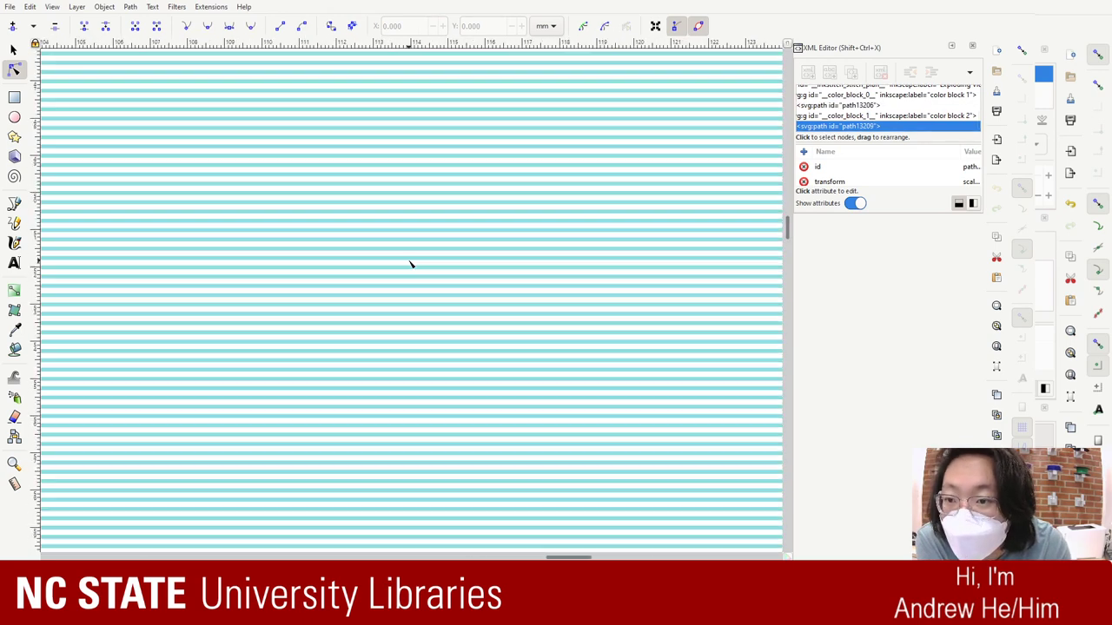
{"action": "scroll", "coordinate": [411, 264], "scroll_direction": "down", "scroll_amount": 2}
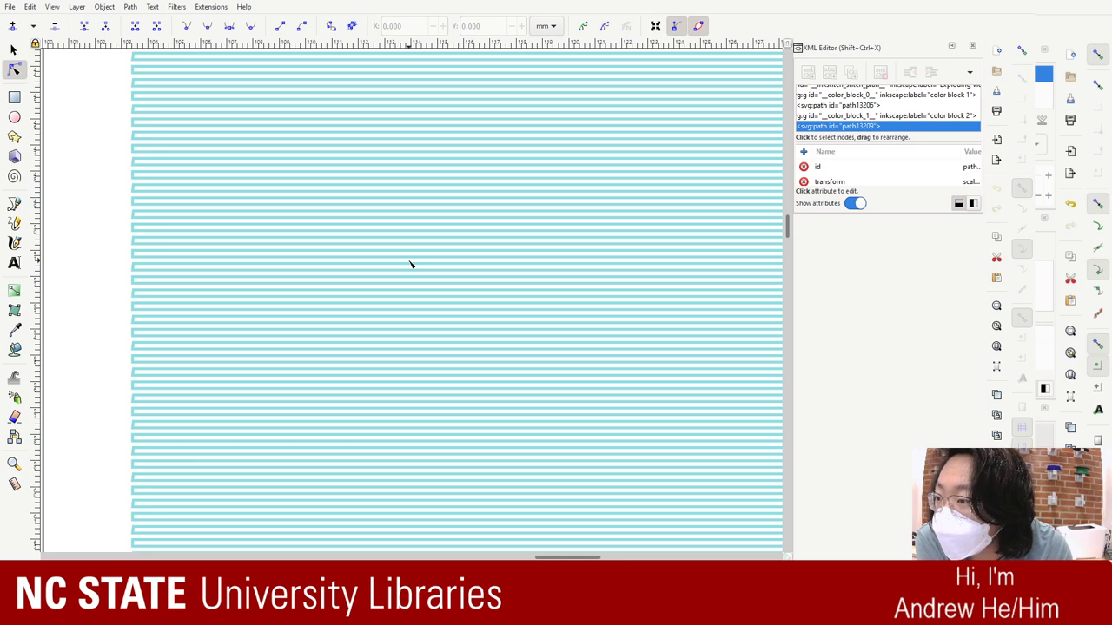
{"action": "scroll", "coordinate": [410, 264], "scroll_direction": "down", "scroll_amount": 5}
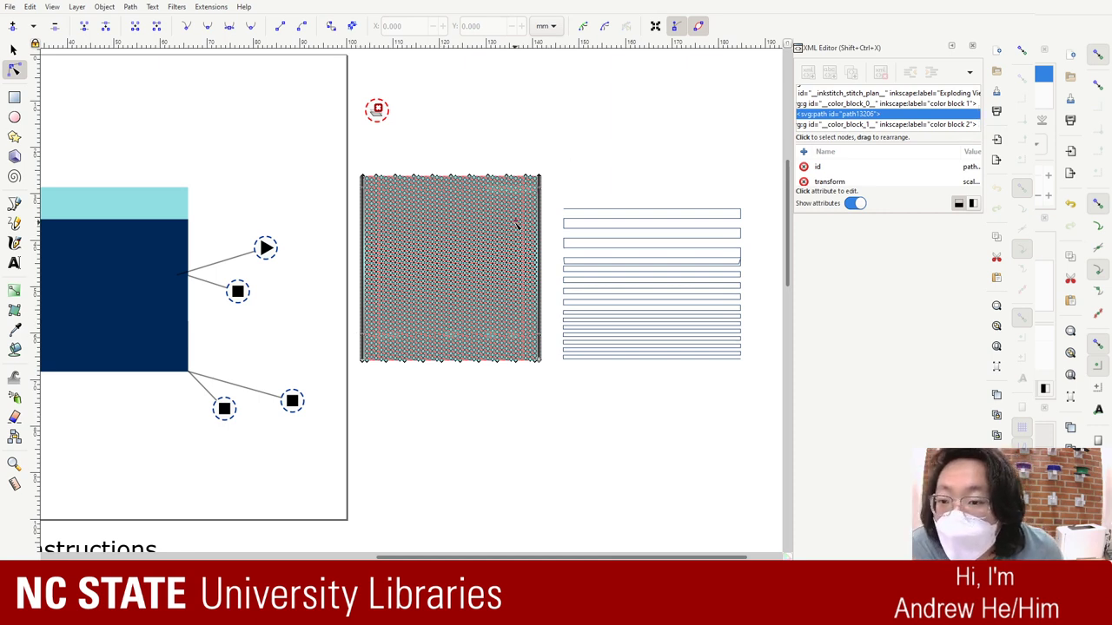
Step: Check the outlines of the upper and middle navy blend sections in the sample square
{"action": "left_click", "coordinate": [167, 234]}
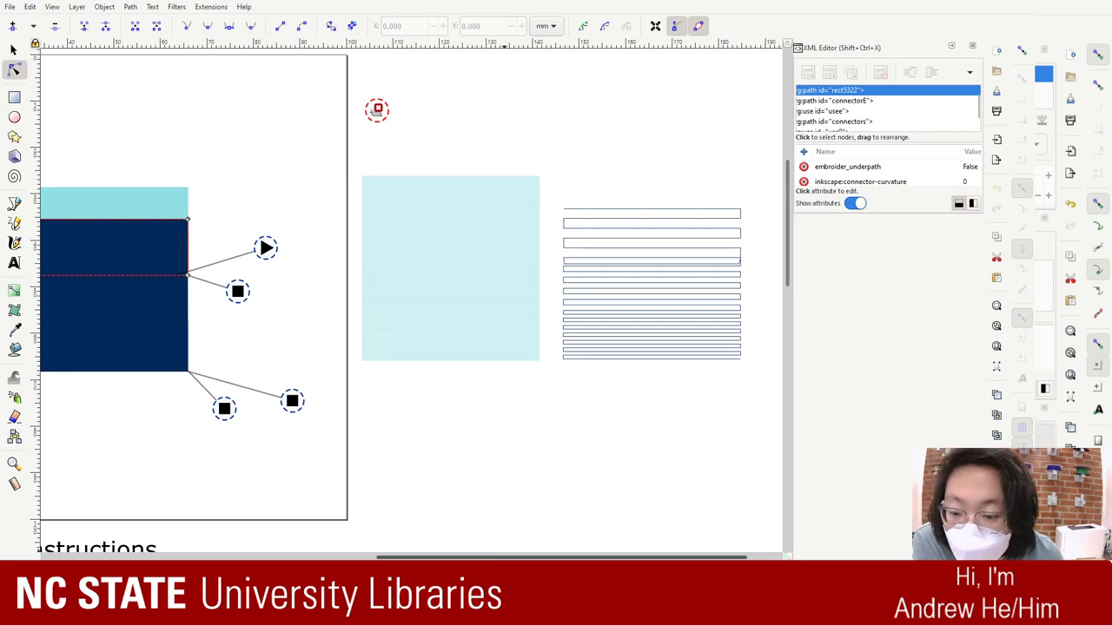
{"action": "scroll", "coordinate": [451, 528], "scroll_direction": "left", "scroll_amount": 5}
{"action": "left_click", "coordinate": [316, 325]}
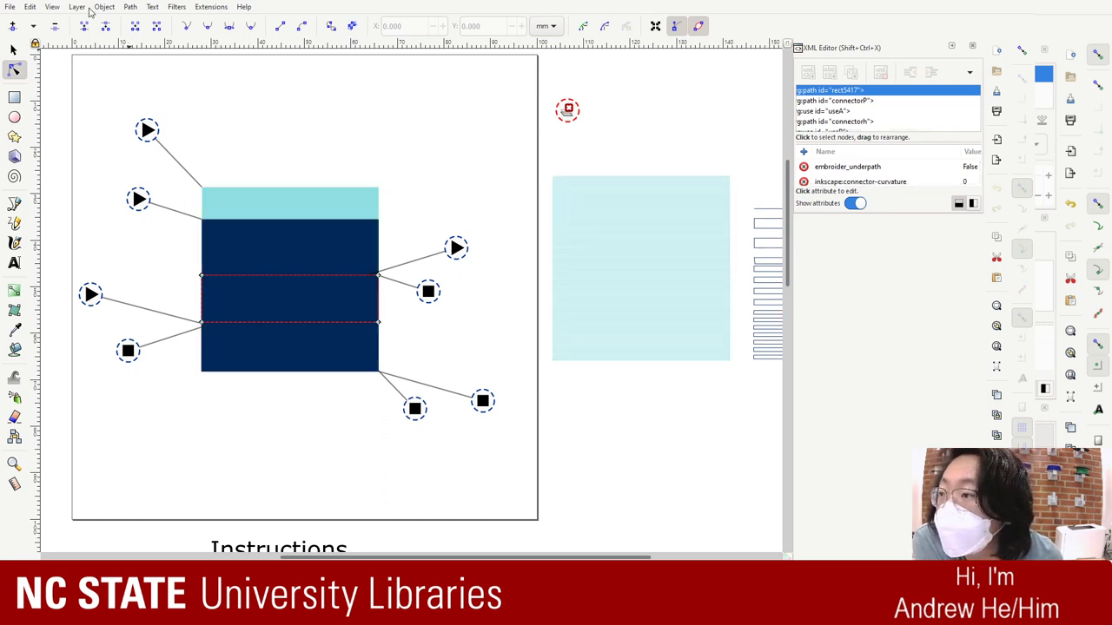
Step: Show the document's layer list and make the Exploding View layer current
{"action": "key", "text": "ctrl+shift+l"}
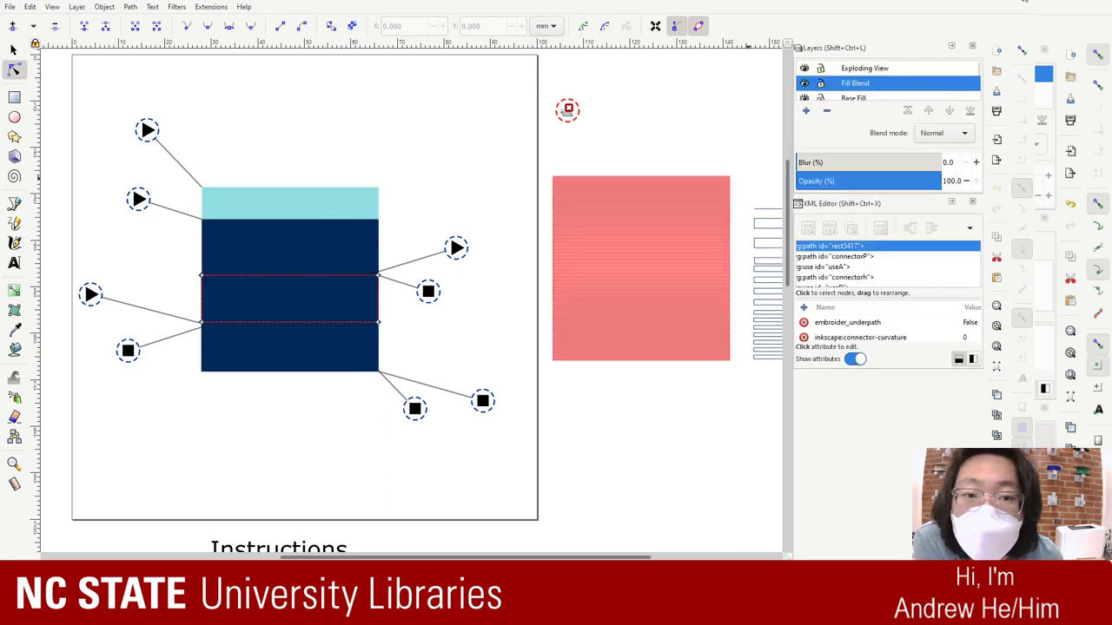
{"action": "left_click", "coordinate": [864, 68]}
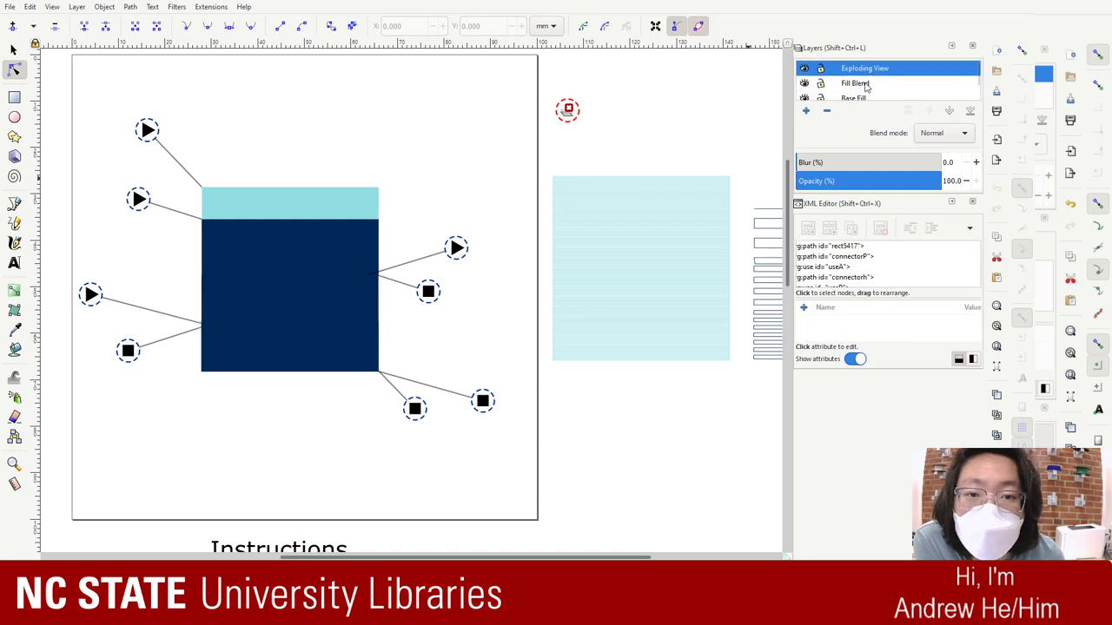
{"action": "left_click", "coordinate": [516, 232]}
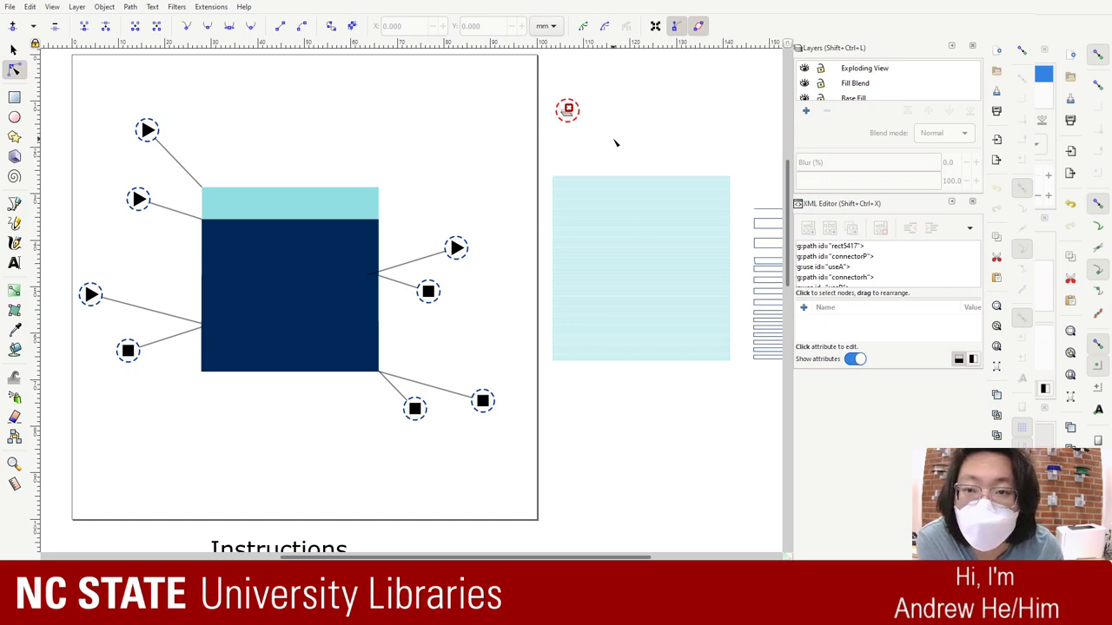
{"action": "key", "text": "minus"}
{"action": "key", "text": "minus"}
{"action": "key", "text": "minus"}
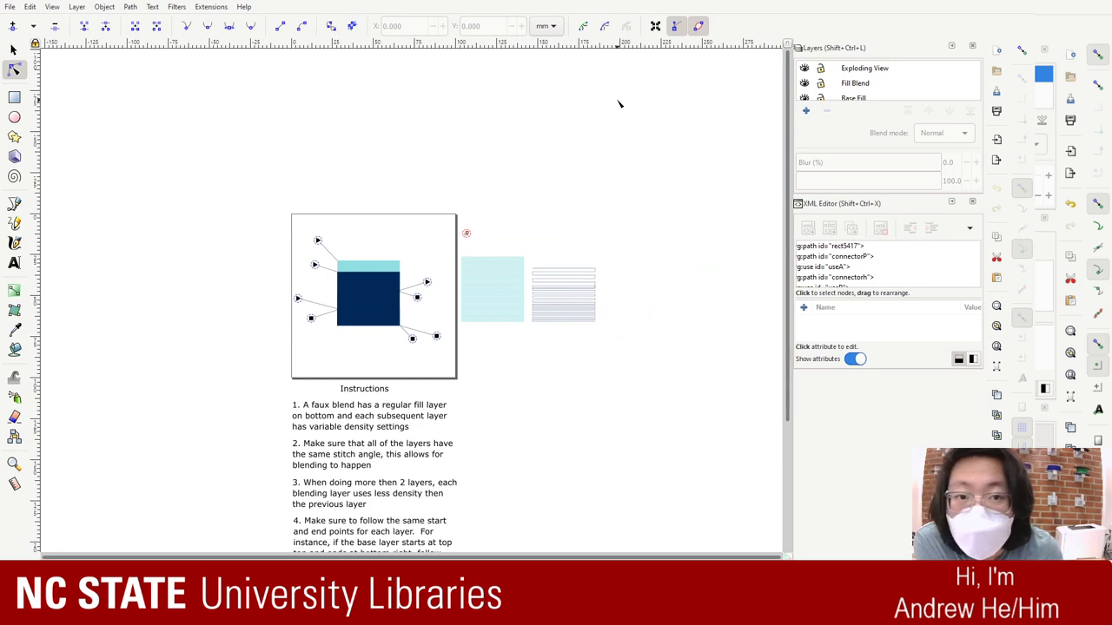
{"action": "left_click", "coordinate": [857, 73]}
{"action": "scroll", "coordinate": [530, 345], "scroll_direction": "down", "scroll_amount": 2}
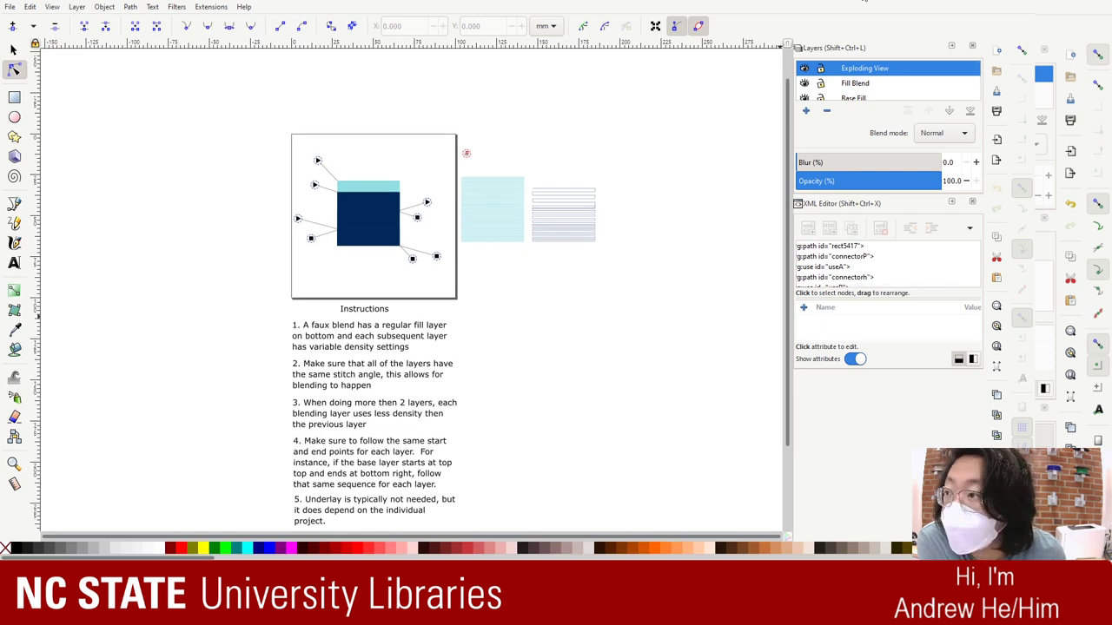
{"action": "left_click_drag", "start_coordinate": [790, 287], "coordinate": [942, 287]}
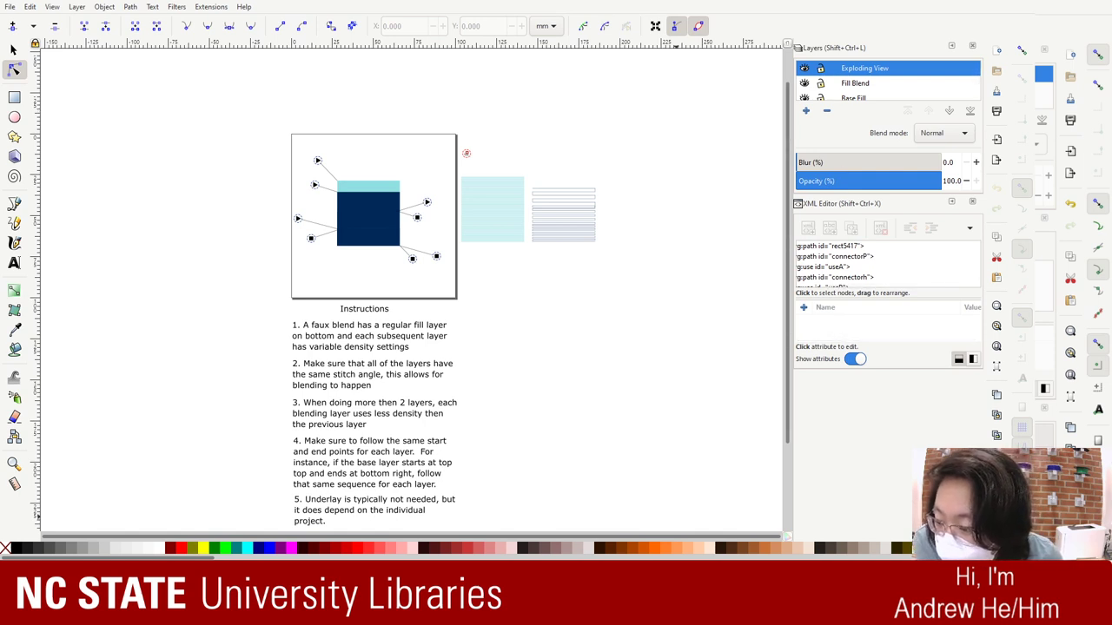
Step: Go through the Fill Blend and Base Fill layers and inspect the lowest navy section and the cyan base rectangle
{"action": "key", "text": "ctrl+Page_Down"}
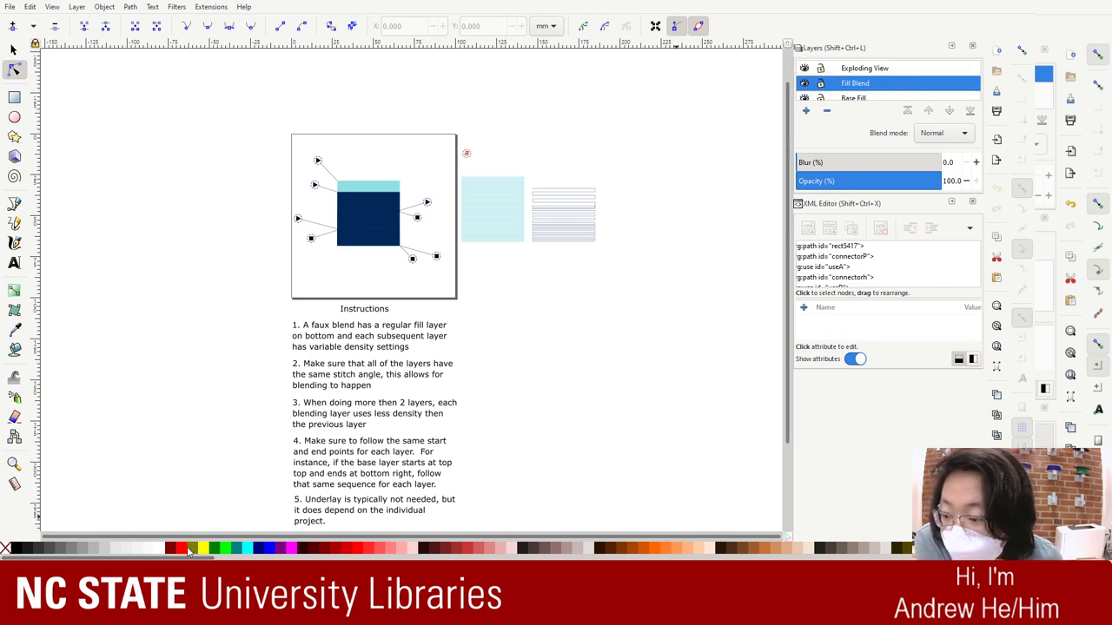
{"action": "key", "text": "ctrl+Page_Down"}
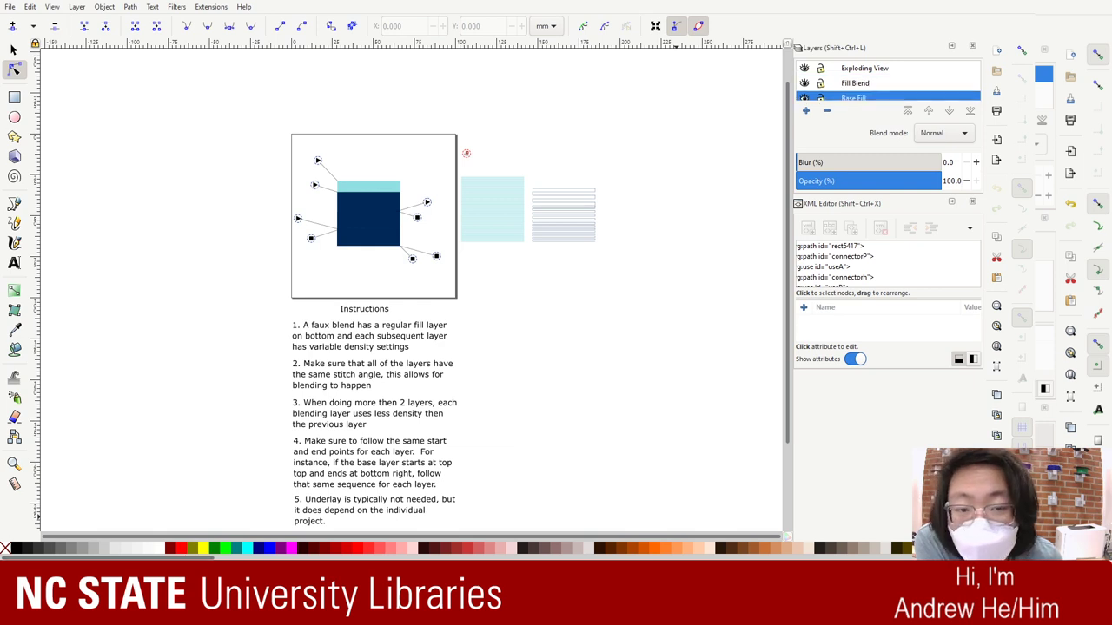
{"action": "left_click", "coordinate": [370, 217]}
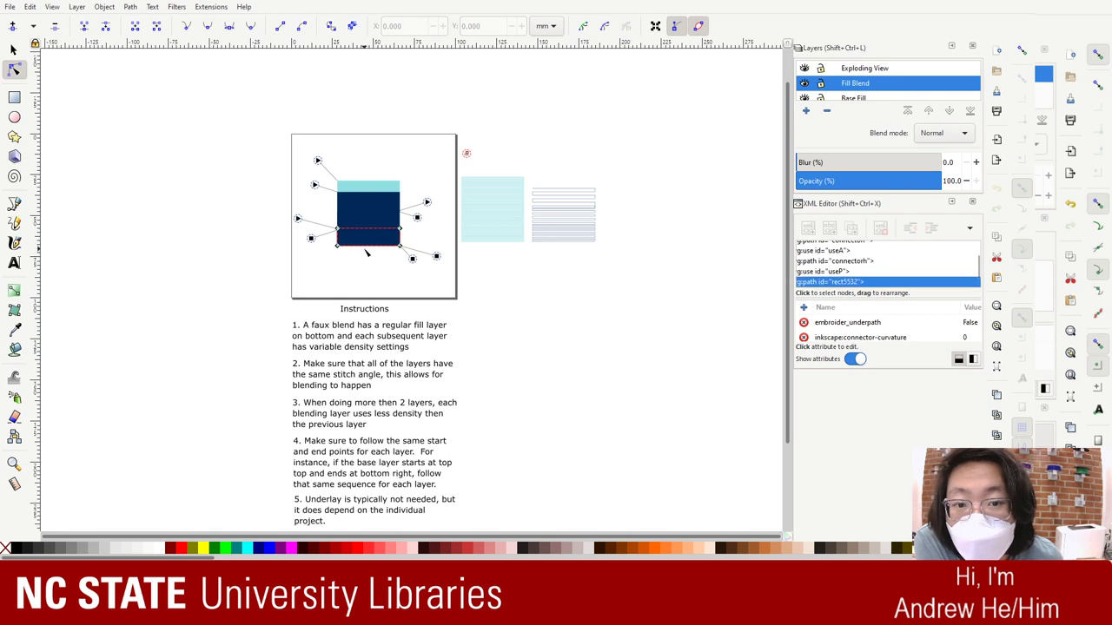
{"action": "left_click", "coordinate": [372, 195]}
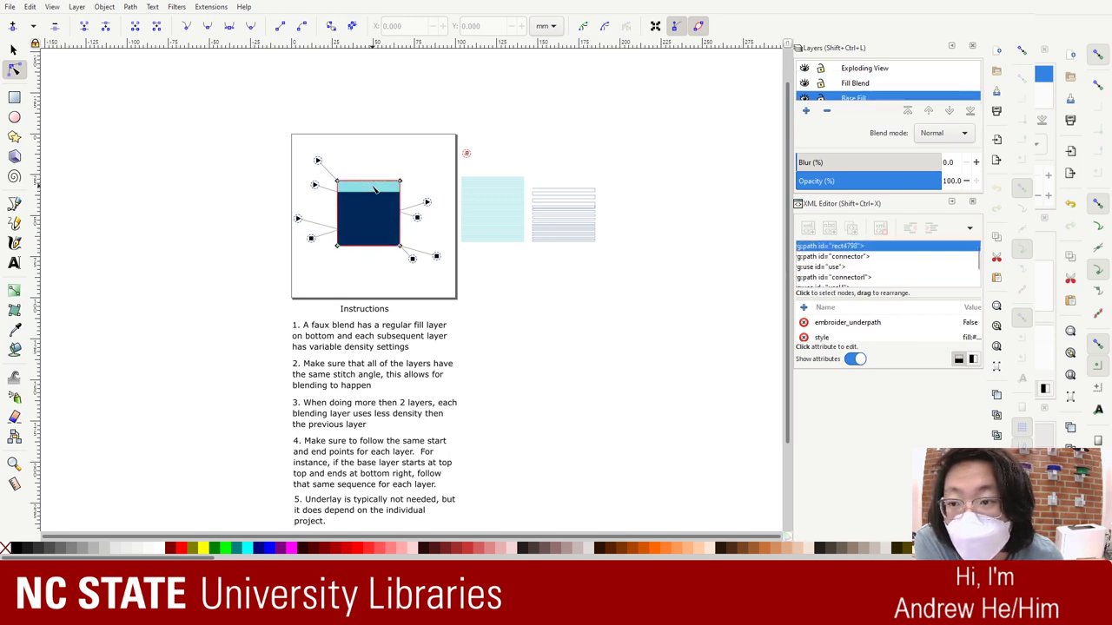